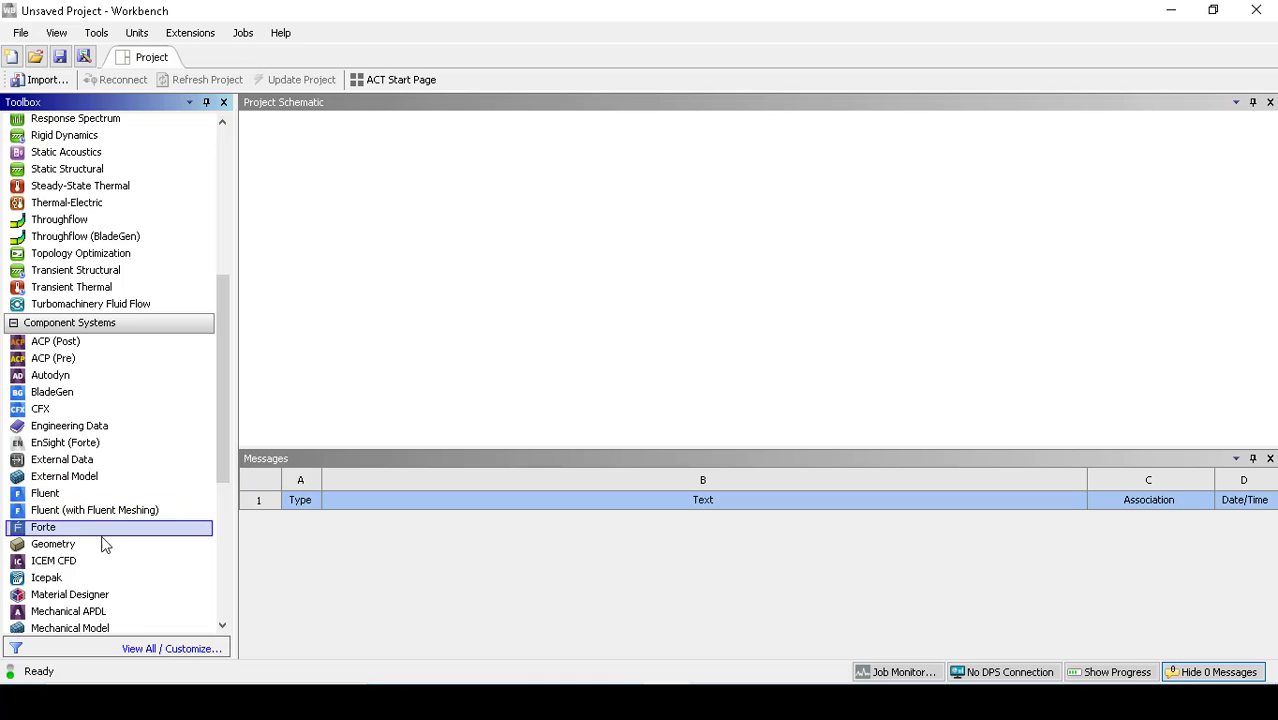
Add a Geometry component and a standalone Static Structural system named "Contact Analysis" to the project schematic.
left_click_drag(62, 546, 332, 236)
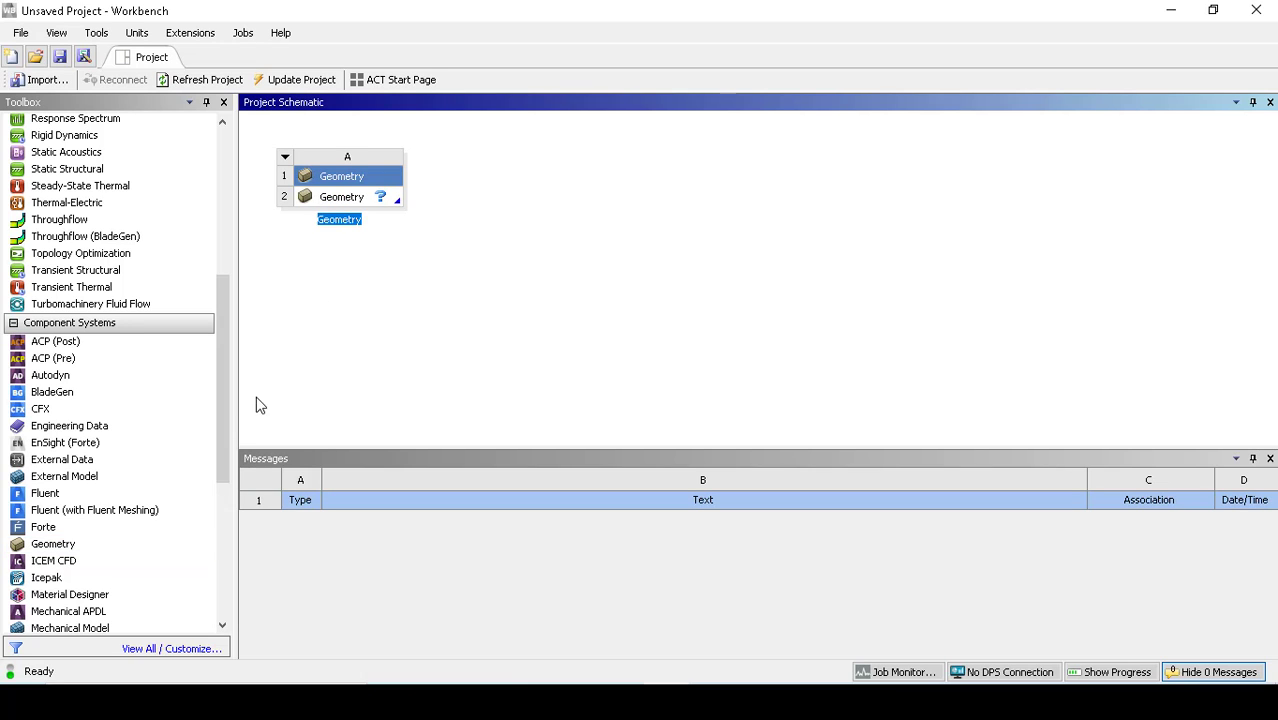
left_click_drag(218, 401, 226, 299)
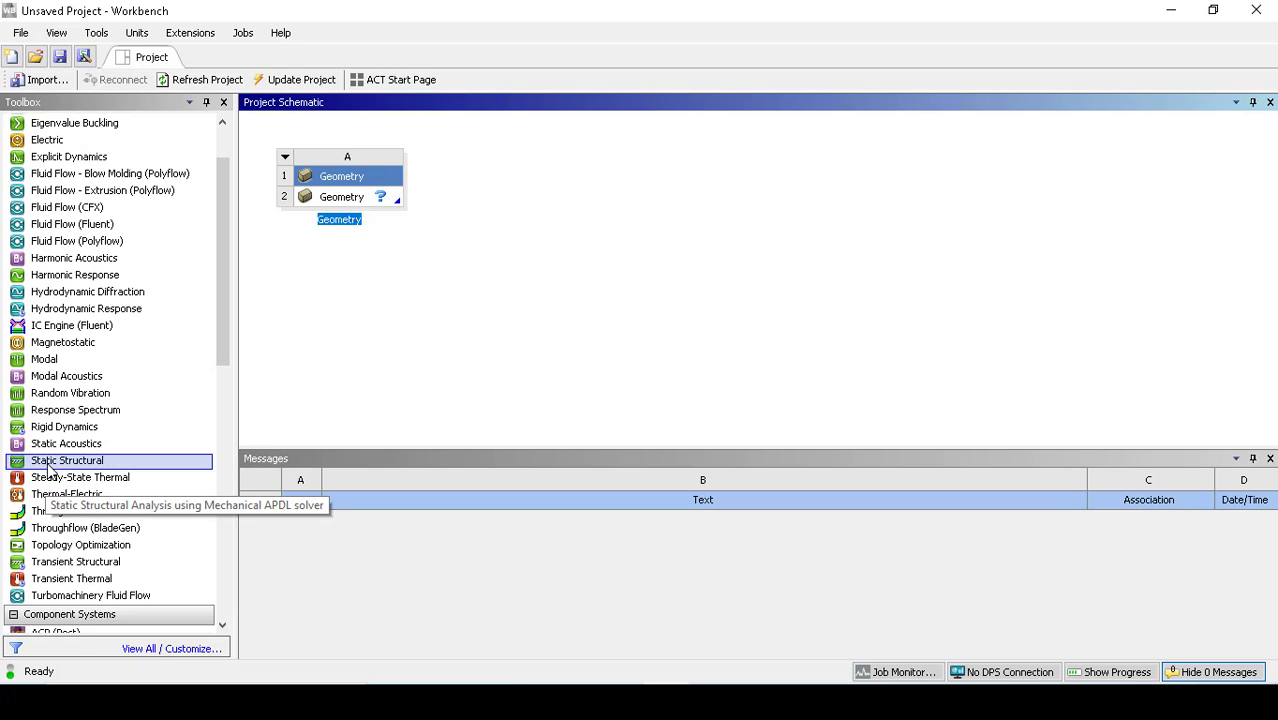
left_click_drag(48, 470, 533, 228)
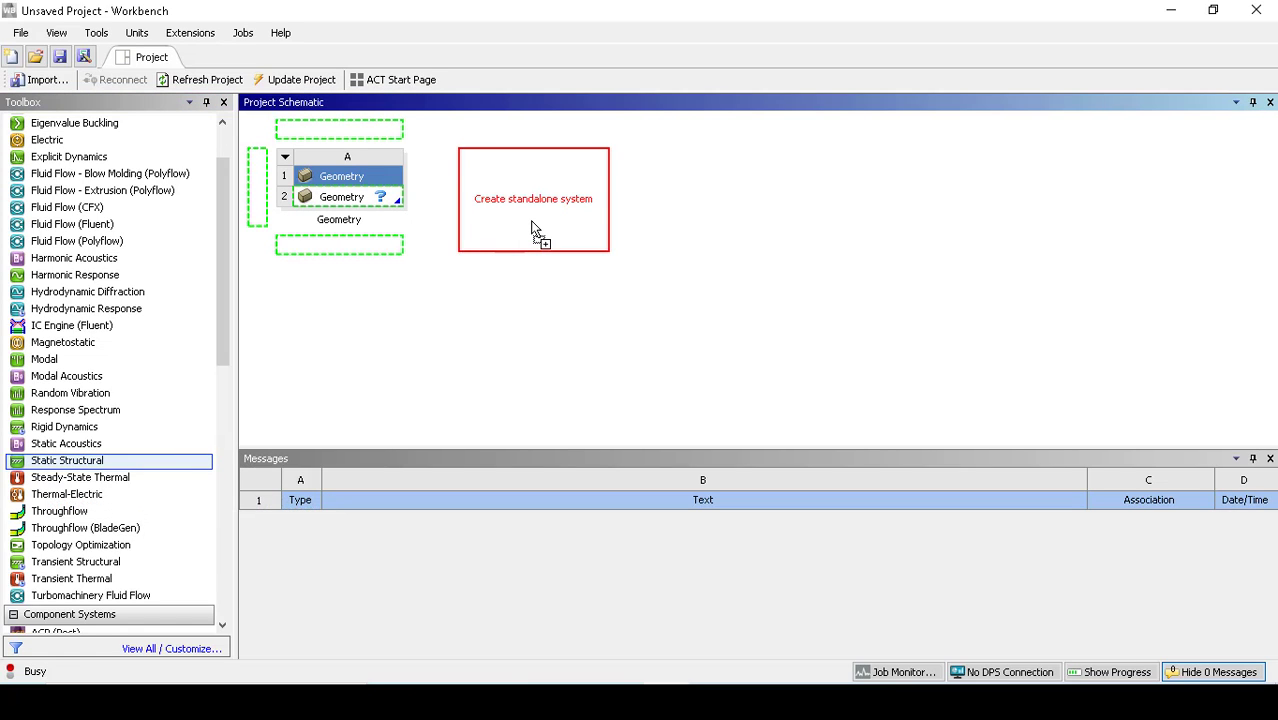
left_click_drag(533, 228, 533, 228)
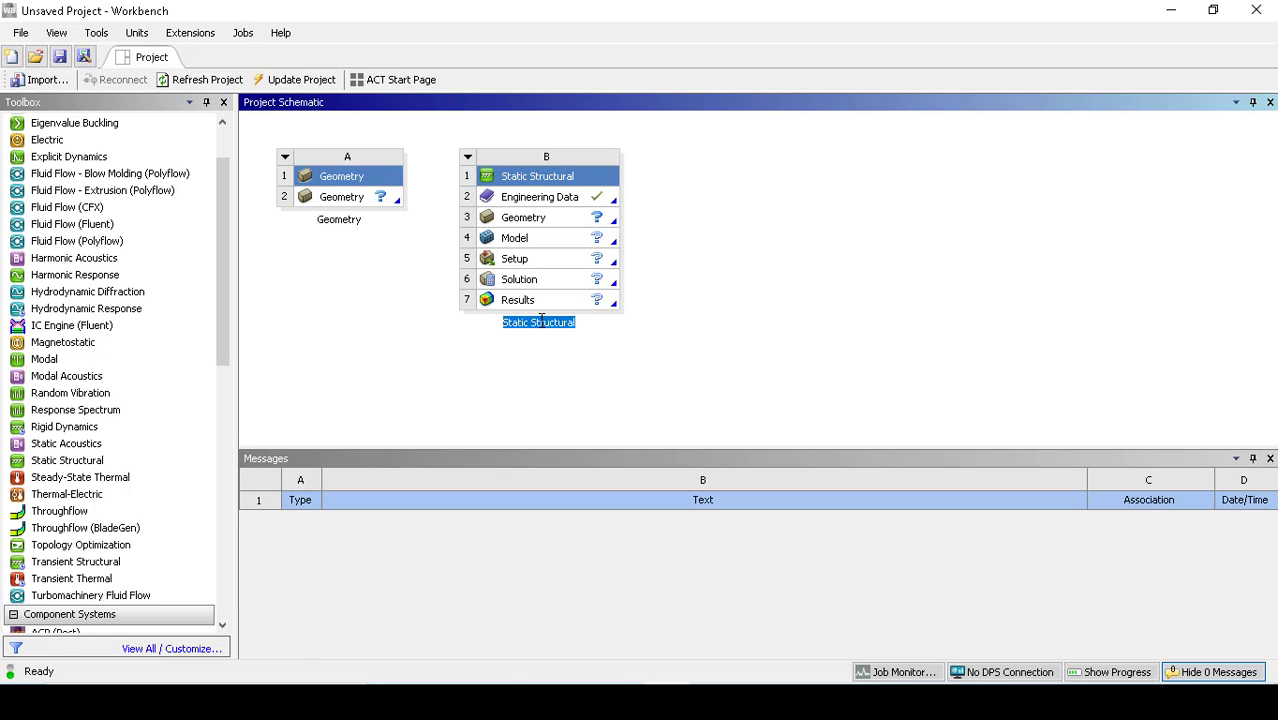
type("Contact")
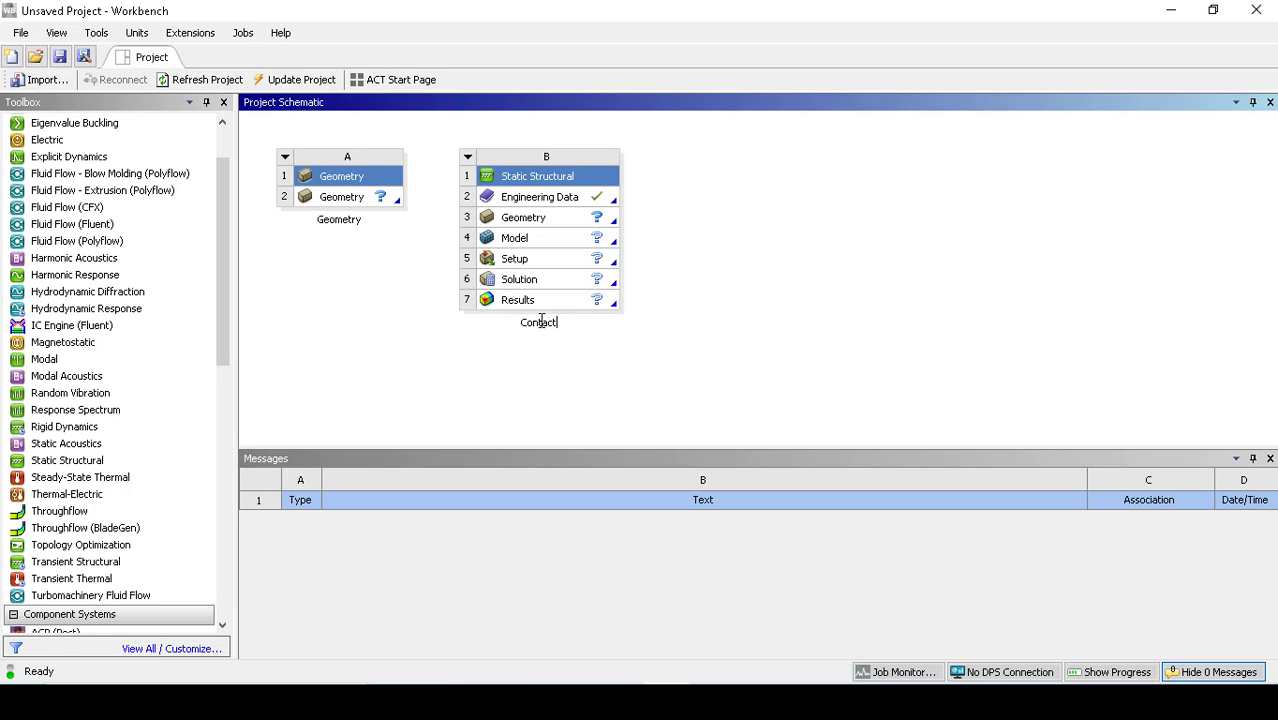
type(" Analysis")
left_click(542, 372)
Link the standalone Geometry cell to the Static Structural system's Geometry cell and open it as new DesignModeler geometry.
left_click(335, 202)
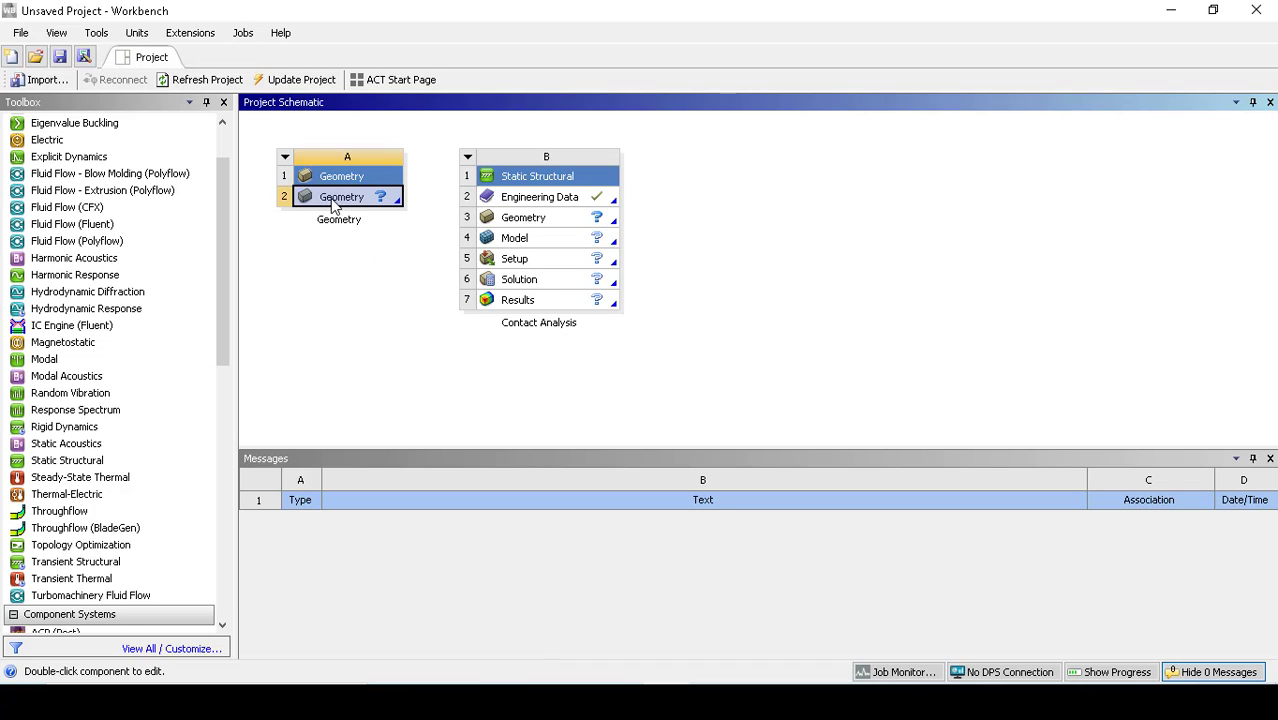
left_click_drag(335, 203, 500, 225)
right_click(343, 203)
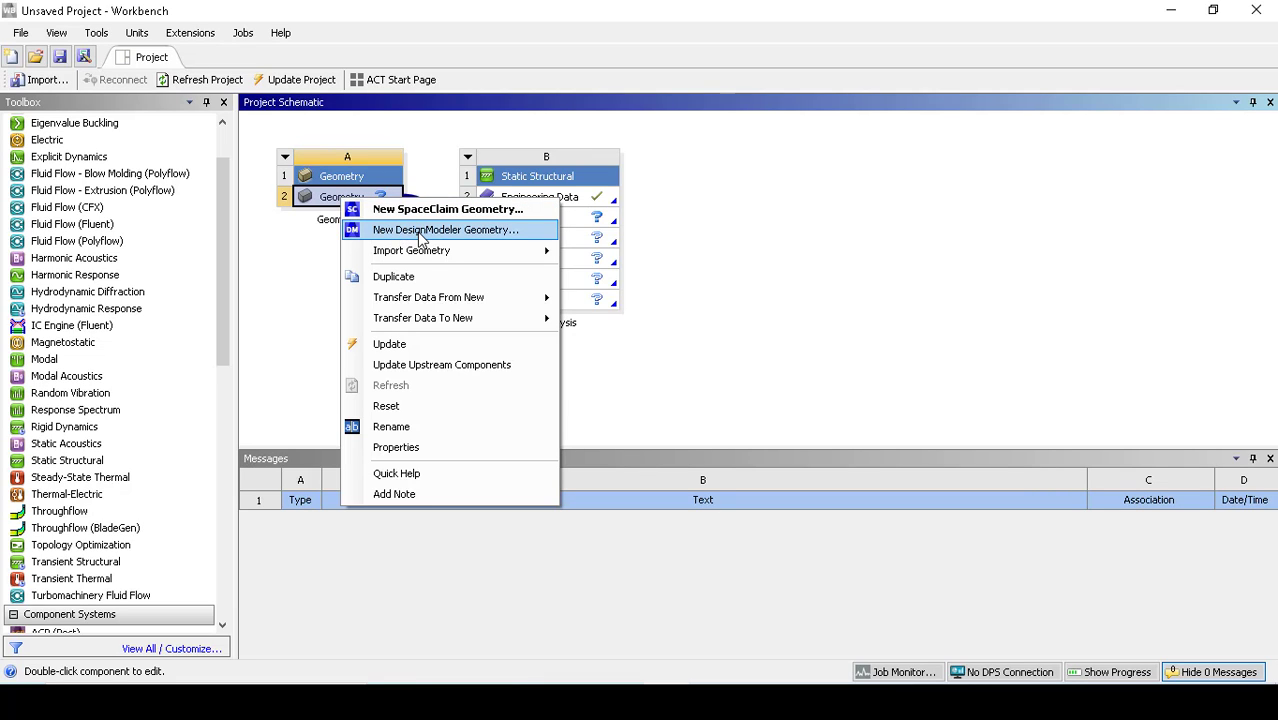
left_click(421, 233)
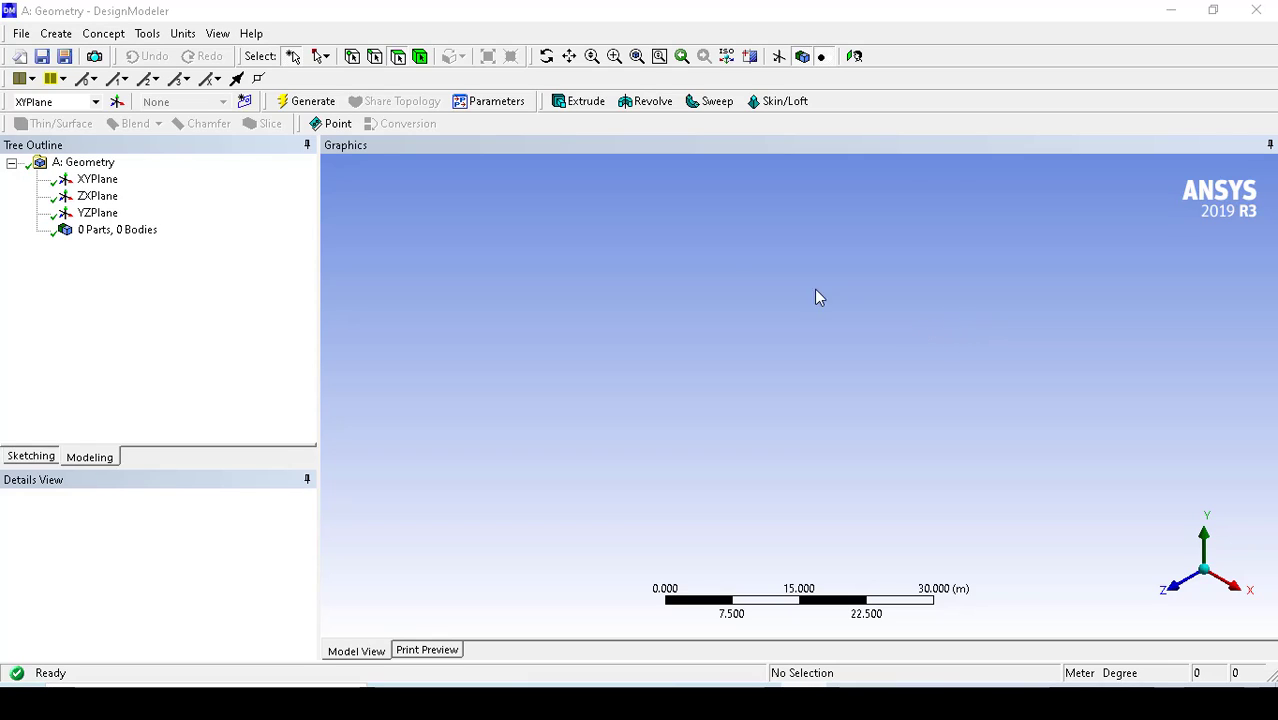
Set the DesignModeler length unit to millimetres.
left_click(415, 11)
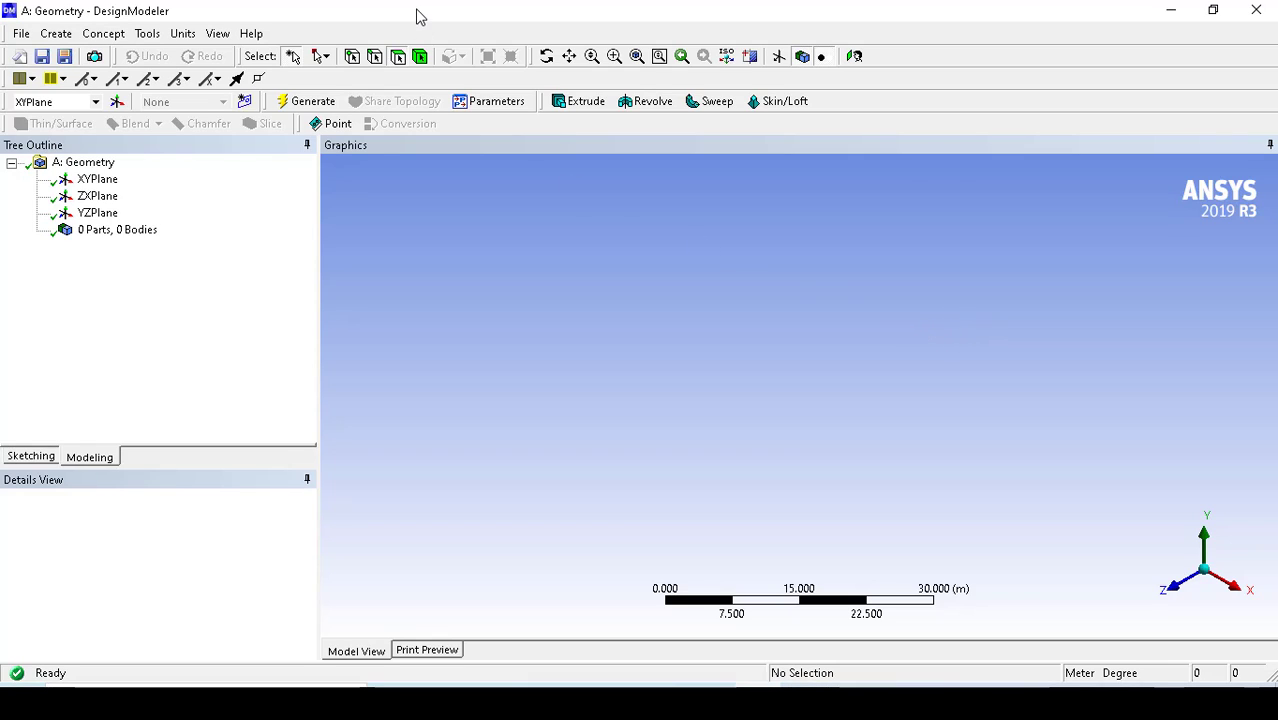
left_click(185, 34)
left_click(208, 95)
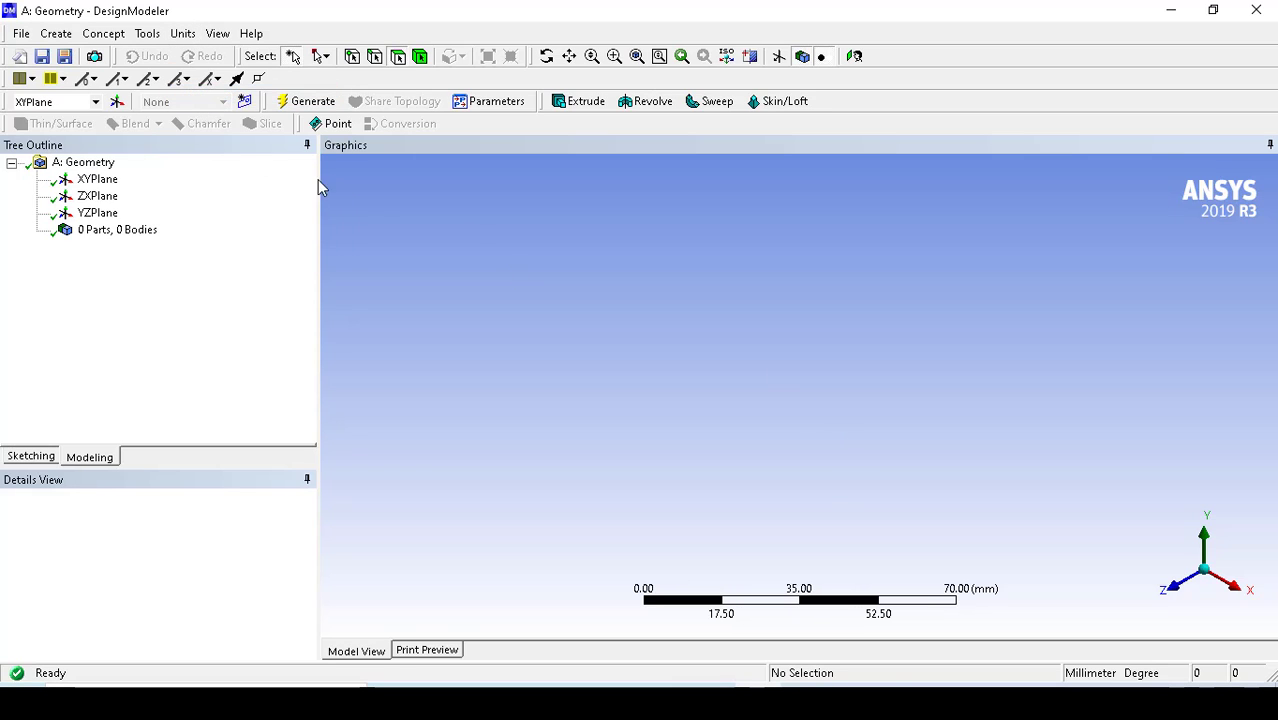
Import the external geometry file eixo_contact.xmt_txt and generate the import feature.
left_click(19, 35)
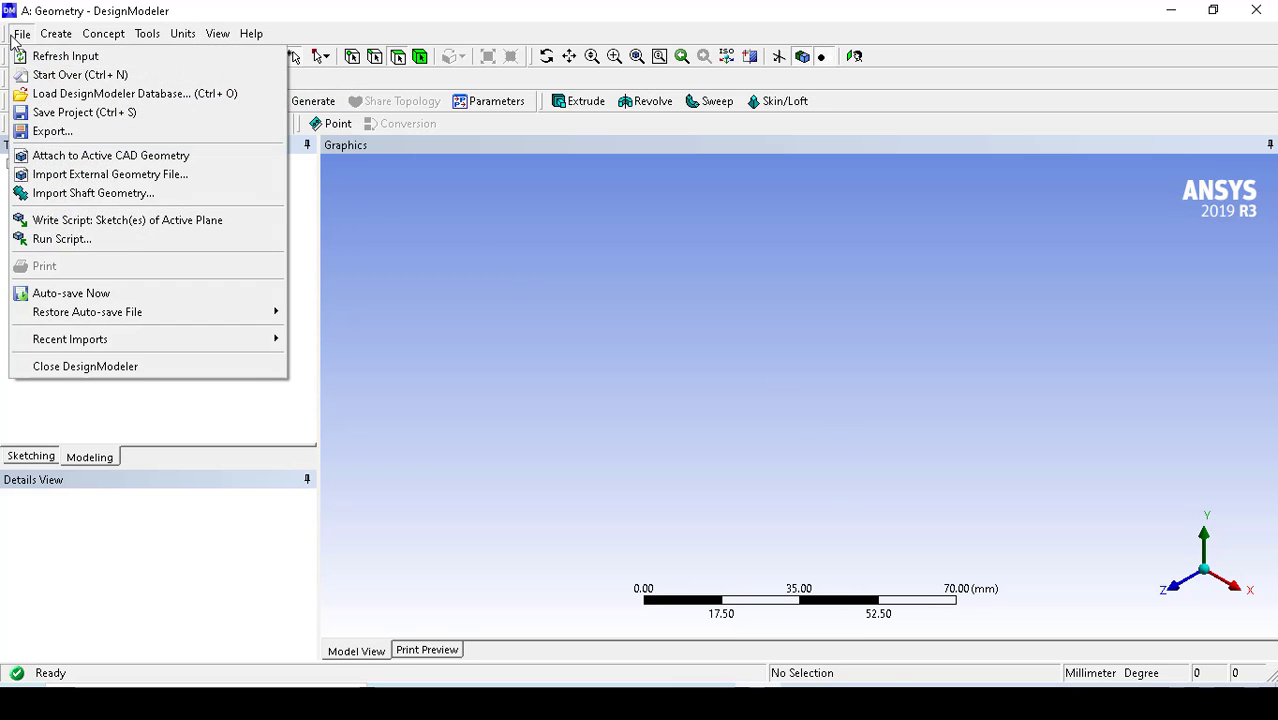
left_click(104, 176)
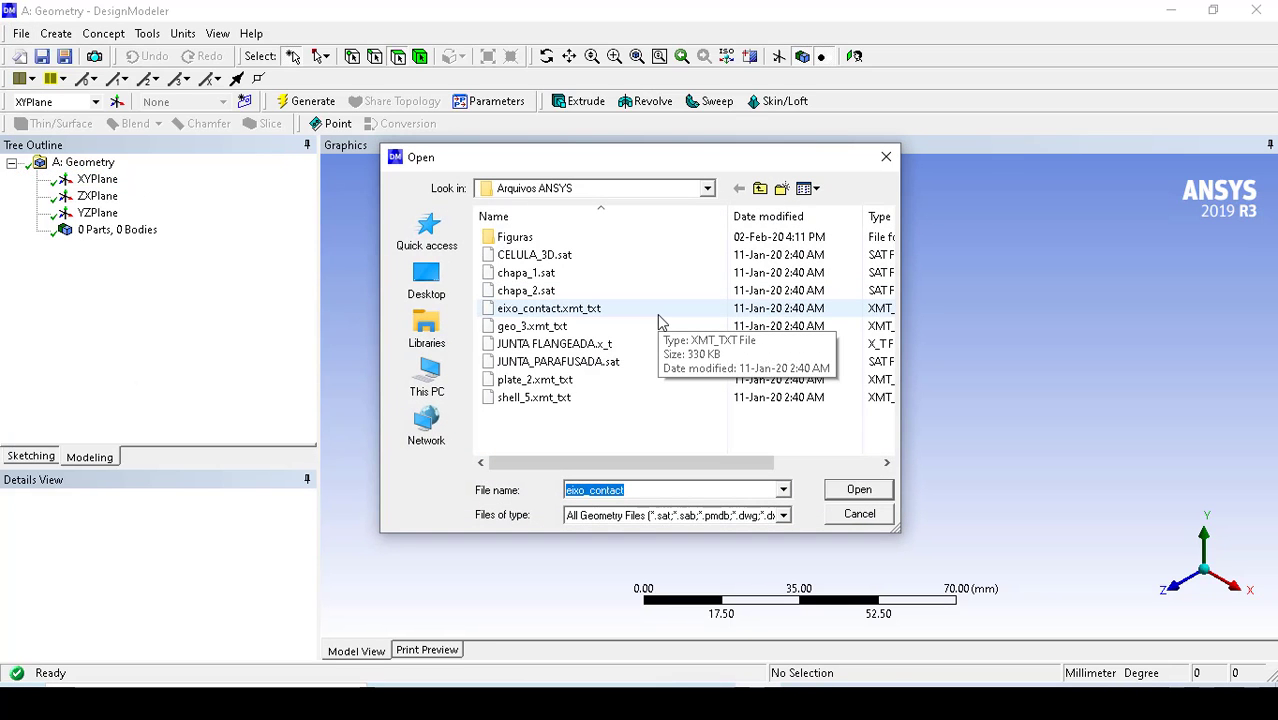
left_click(517, 314)
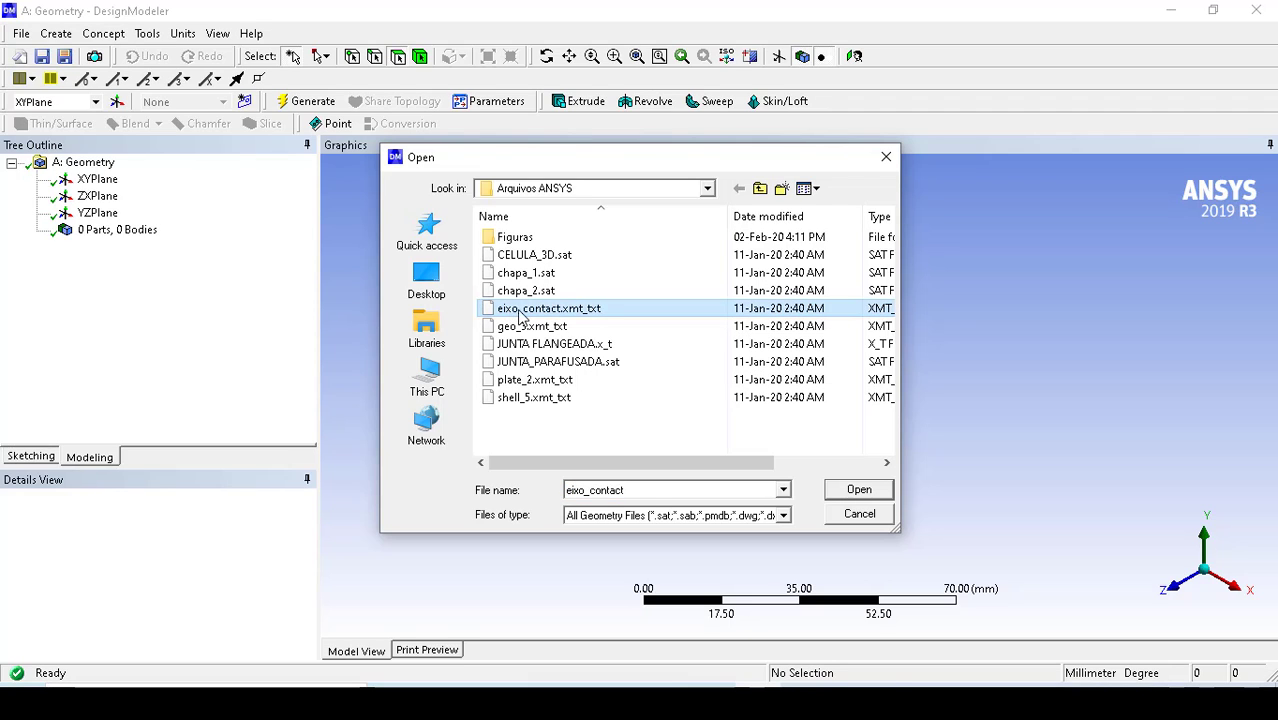
left_click(851, 496)
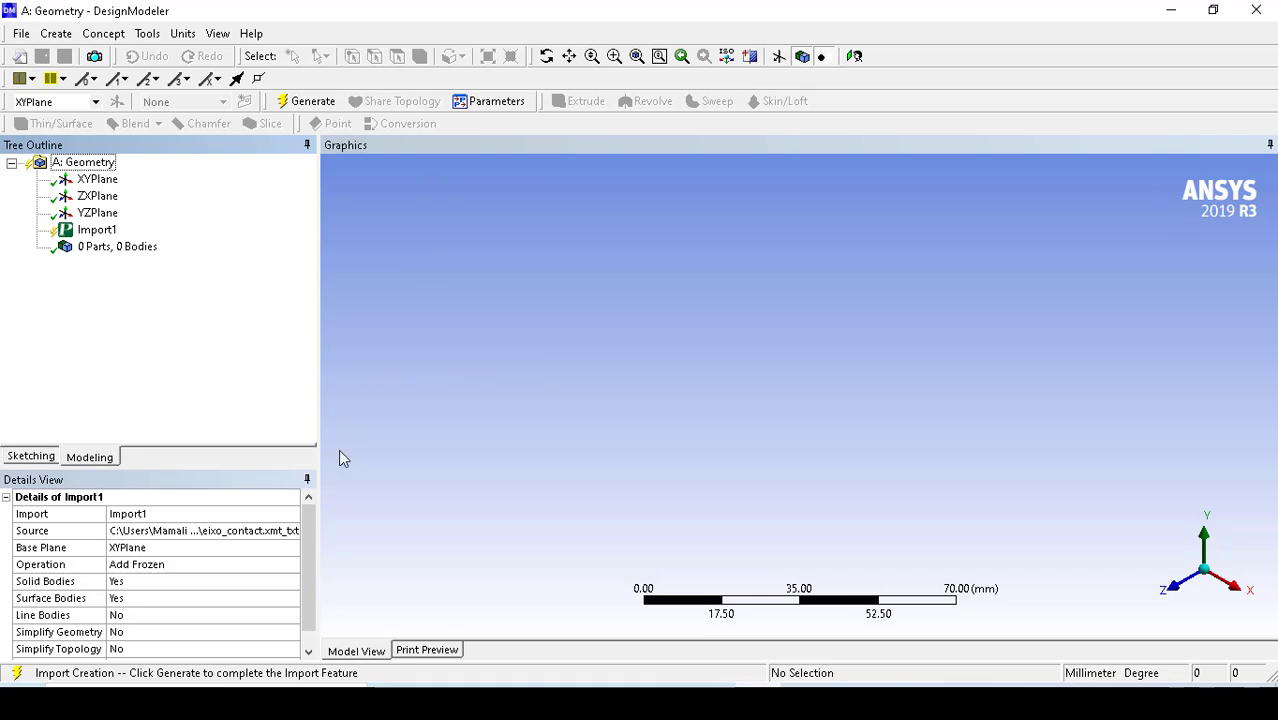
mouse_move(310, 534)
left_mouse_down()
mouse_move(314, 615)
mouse_move(318, 545)
mouse_move(305, 516)
left_mouse_up()
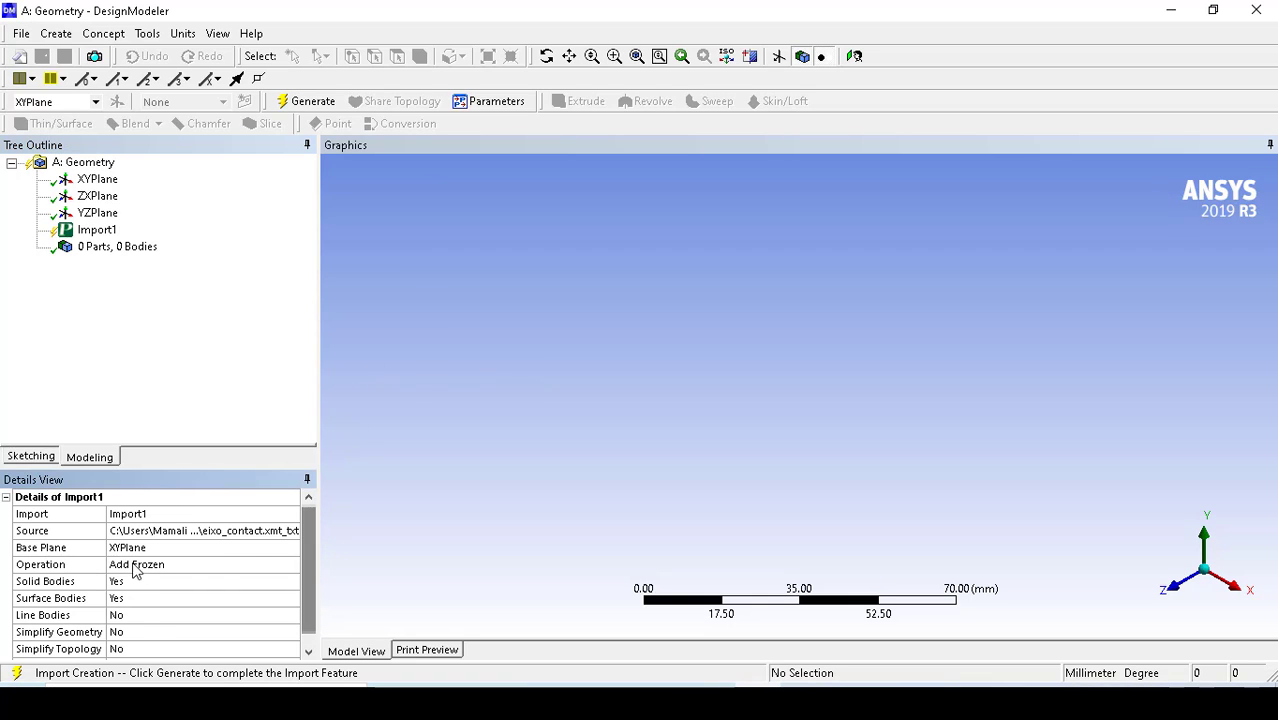
left_click(86, 233)
right_click(86, 233)
left_click(104, 262)
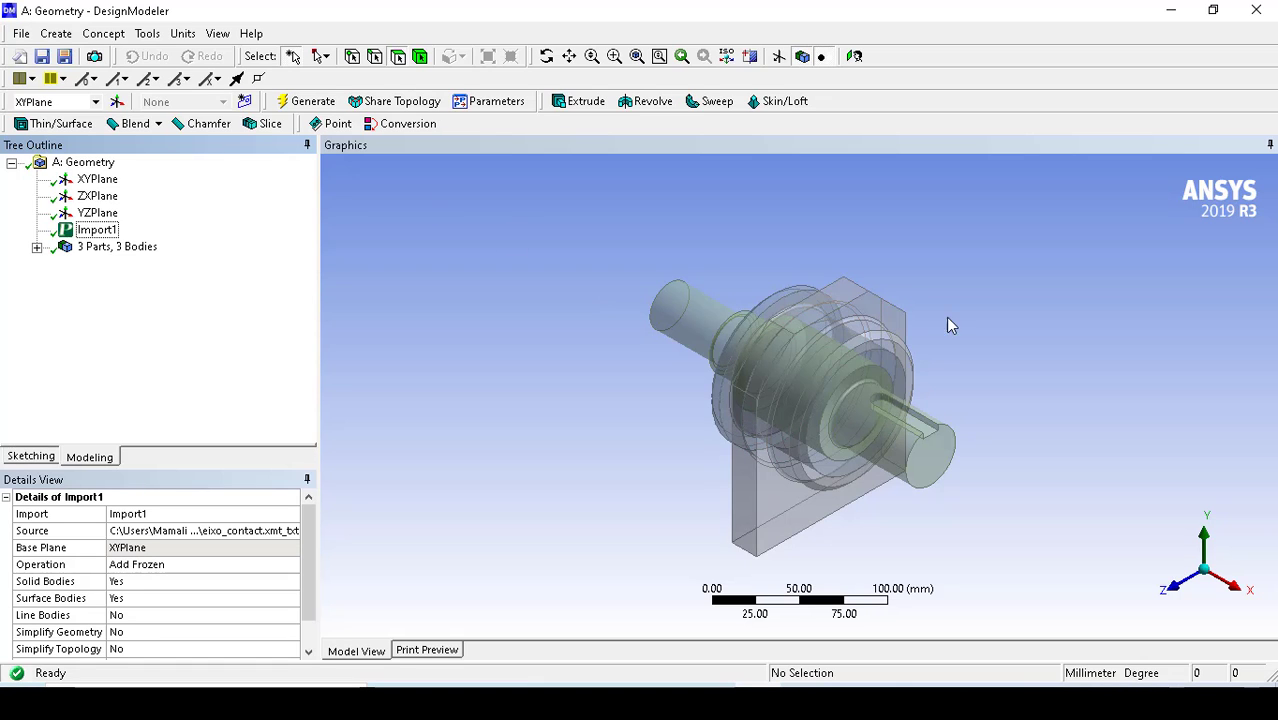
Turn off frozen body transparency and inspect the shaft and housing assembly from several sides.
middle_click_drag(1005, 370, 950, 350)
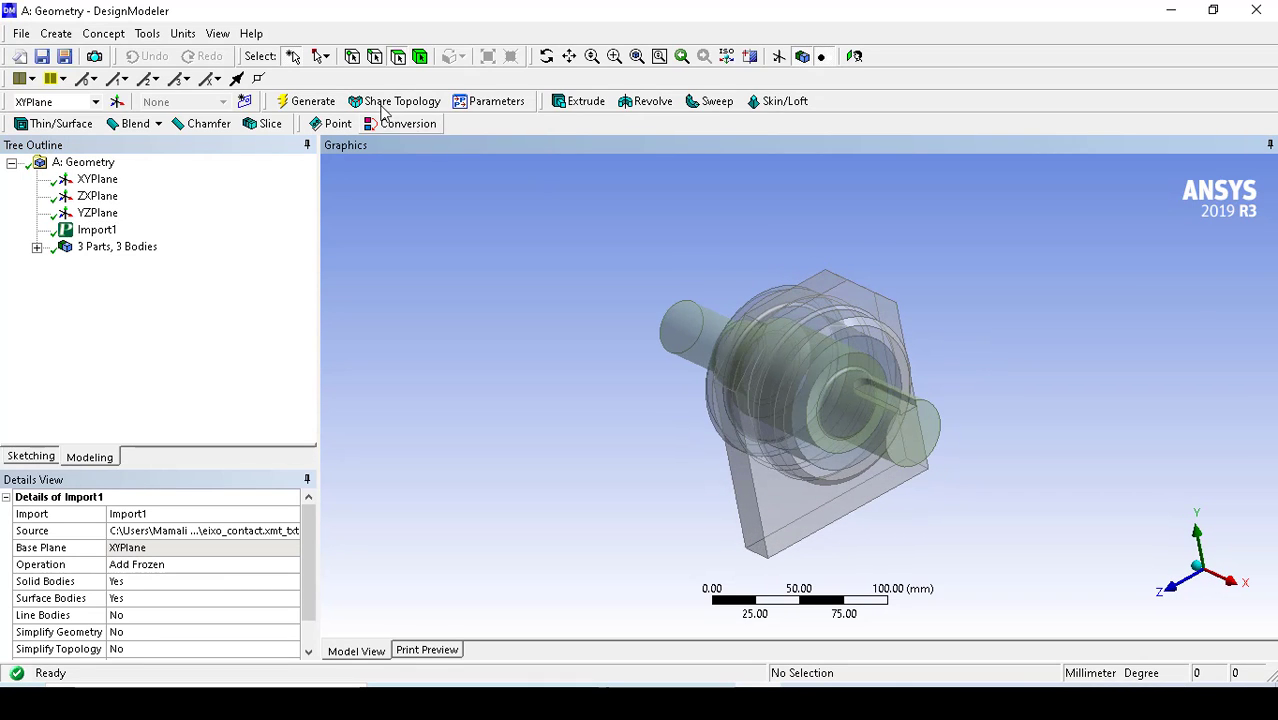
left_click(218, 35)
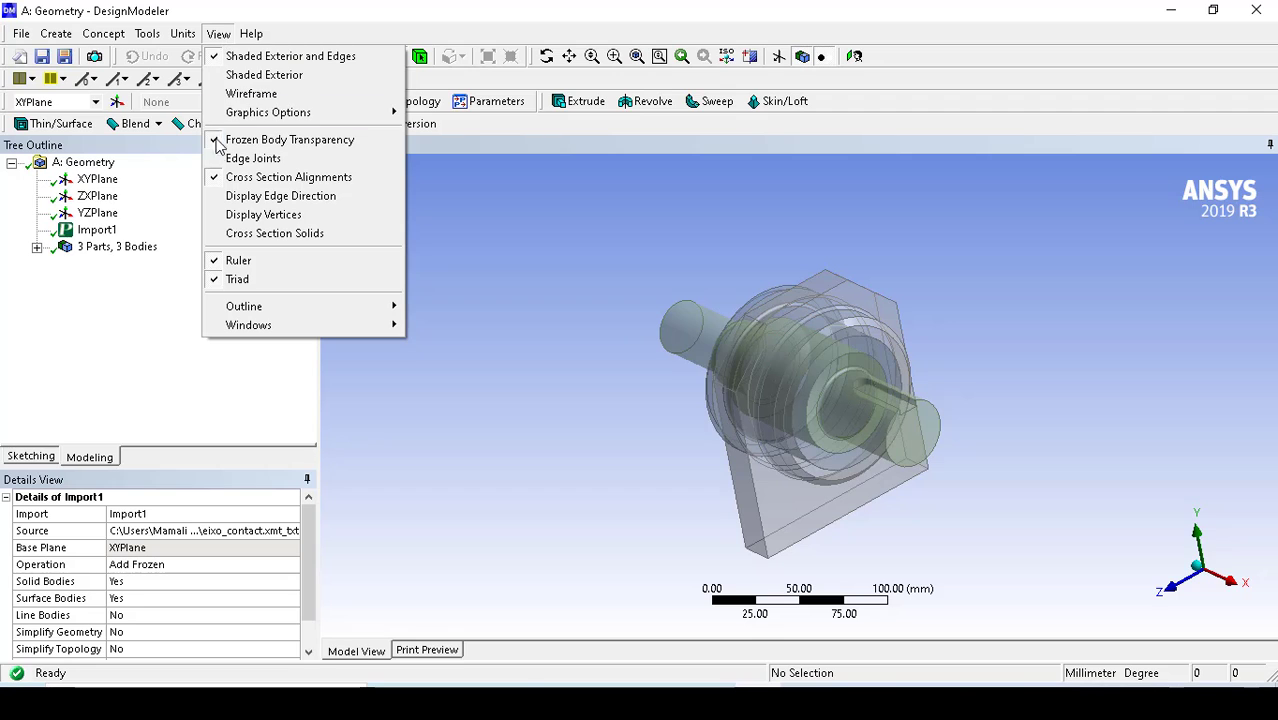
left_click(232, 147)
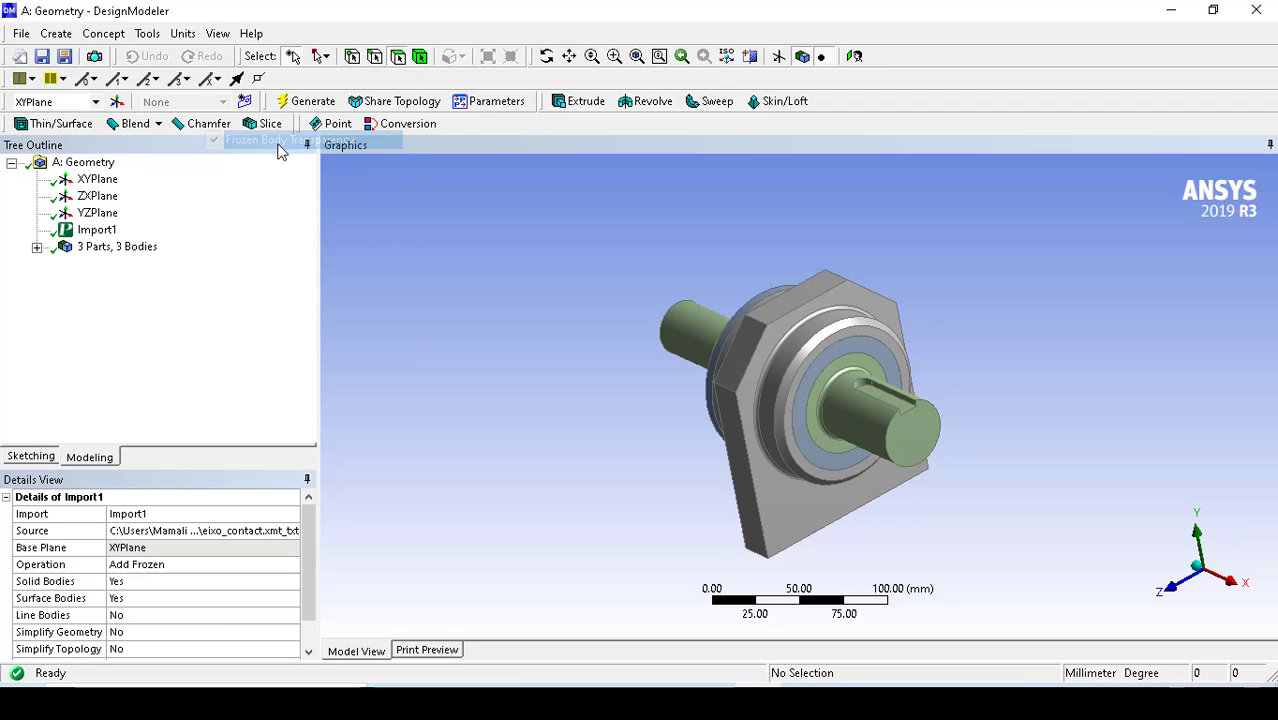
middle_click_drag(1070, 369, 727, 519)
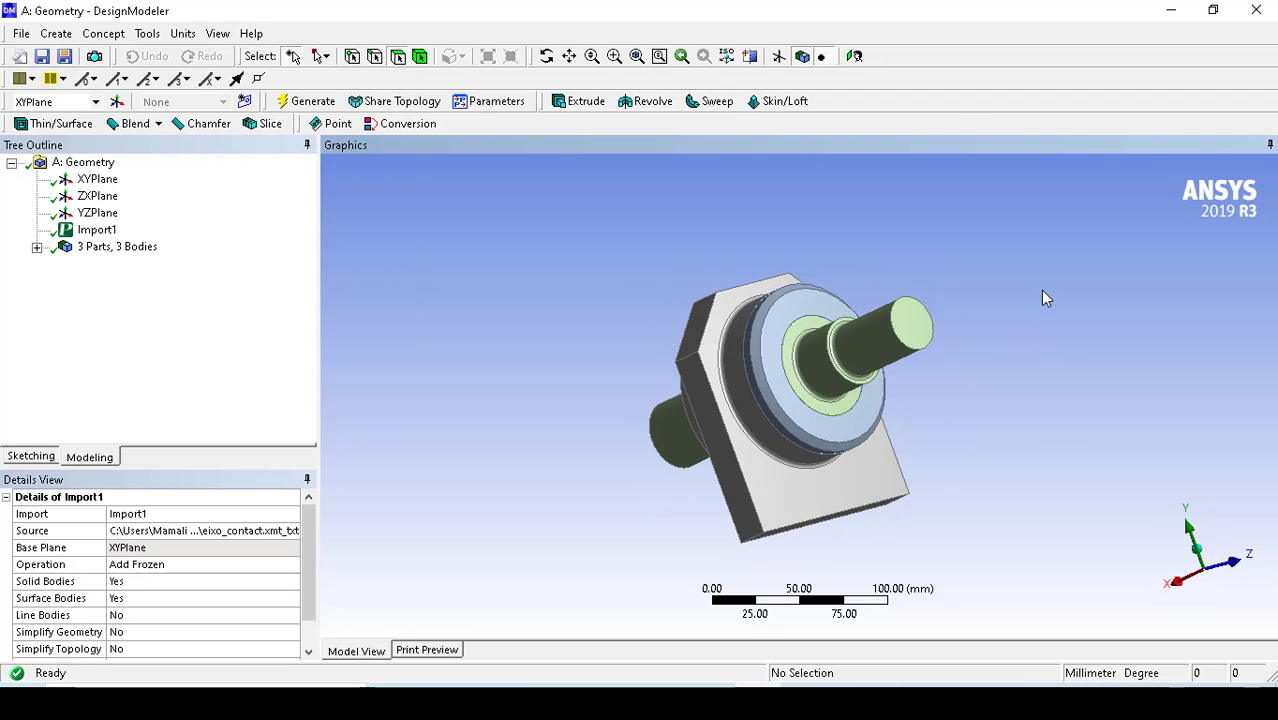
middle_click_drag(1040, 298, 832, 430)
middle_click_drag(931, 279, 1155, 316)
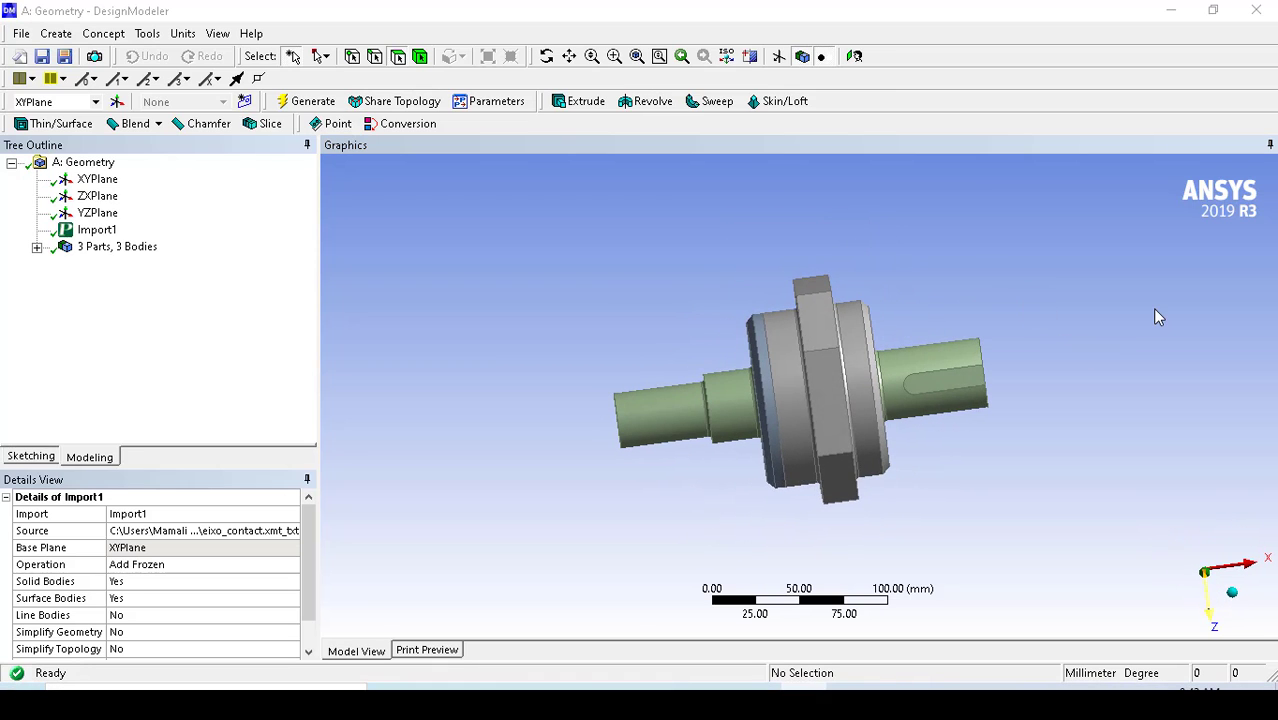
Return to the Workbench project, add a standalone Engineering Data component and open it for editing.
left_click(1165, 9)
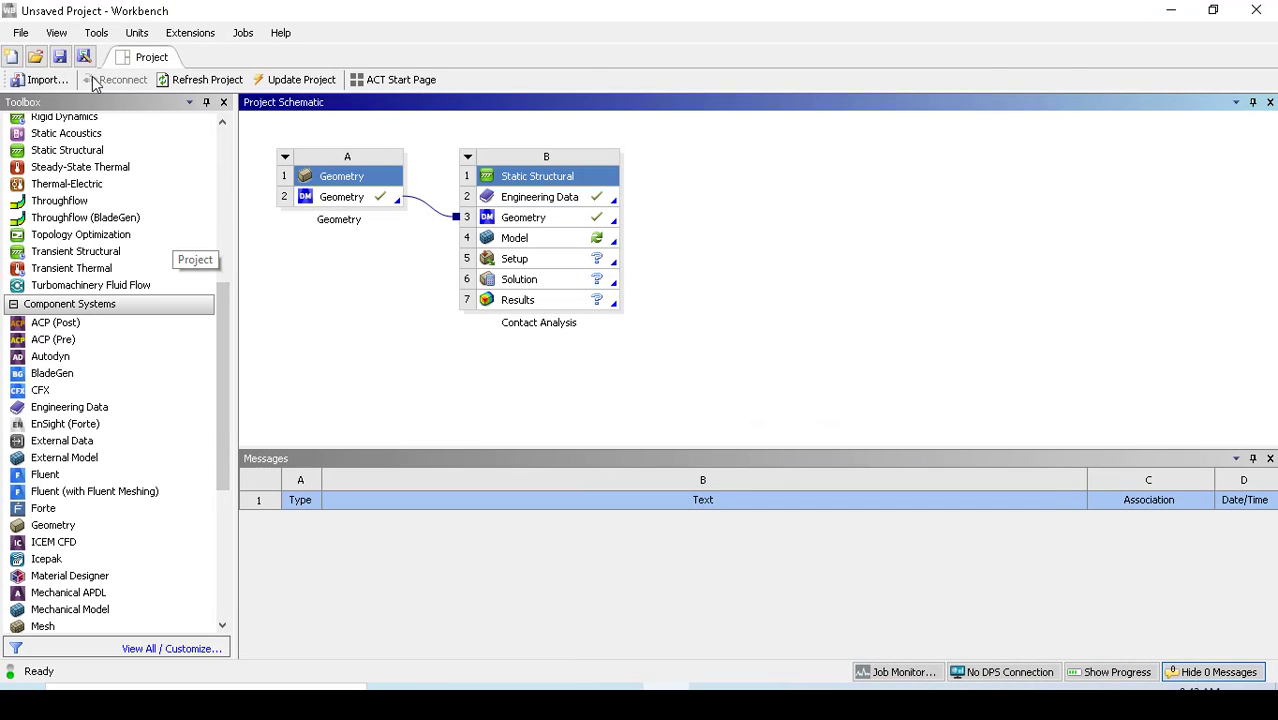
left_click(162, 412)
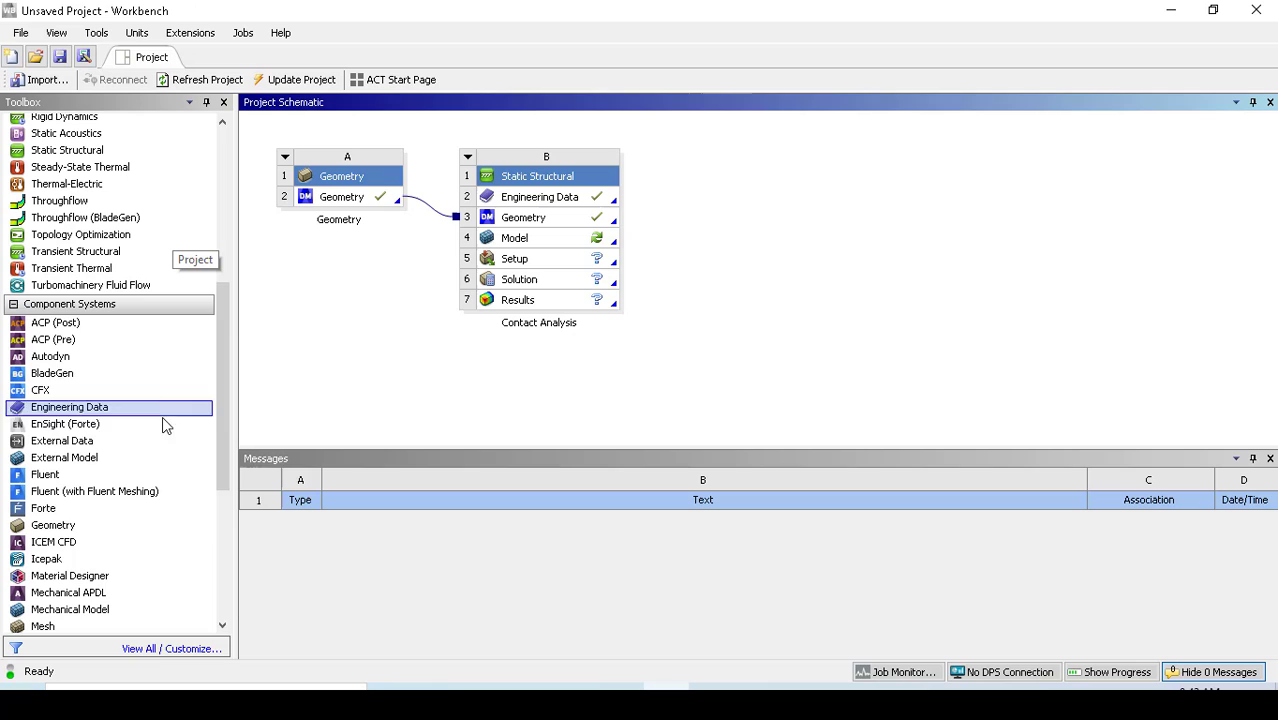
double_click(44, 410)
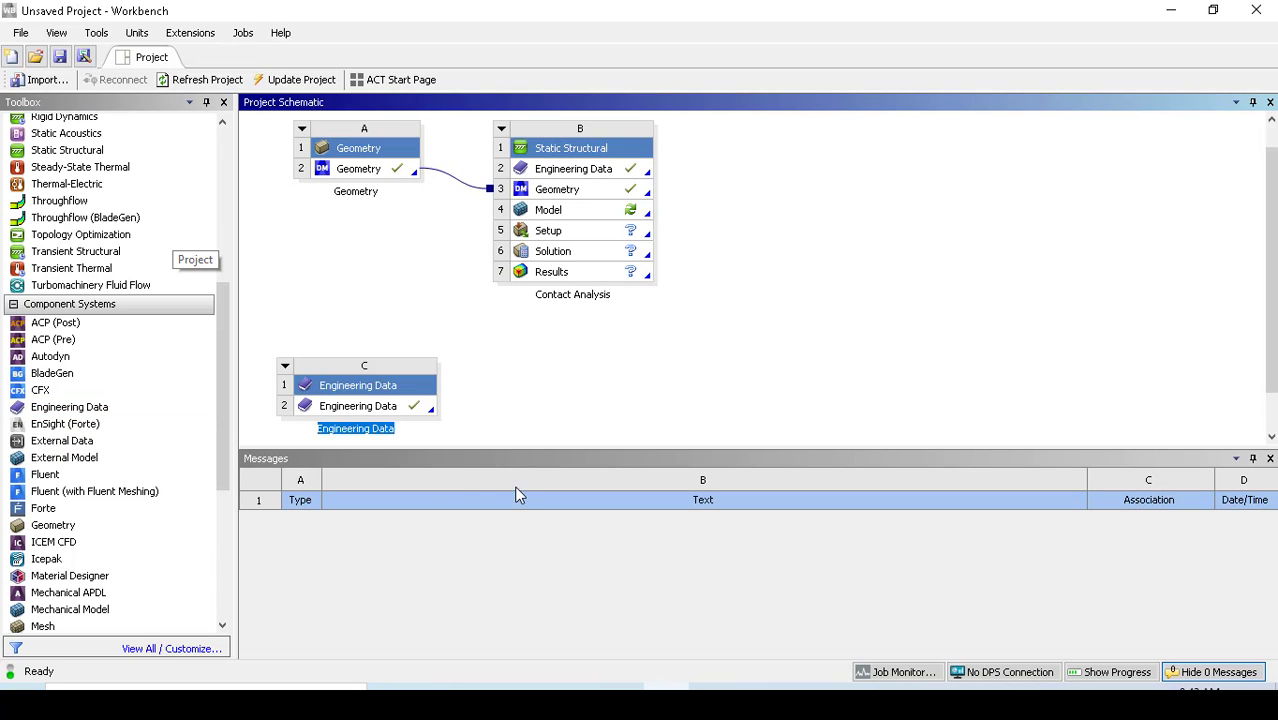
left_click(392, 412)
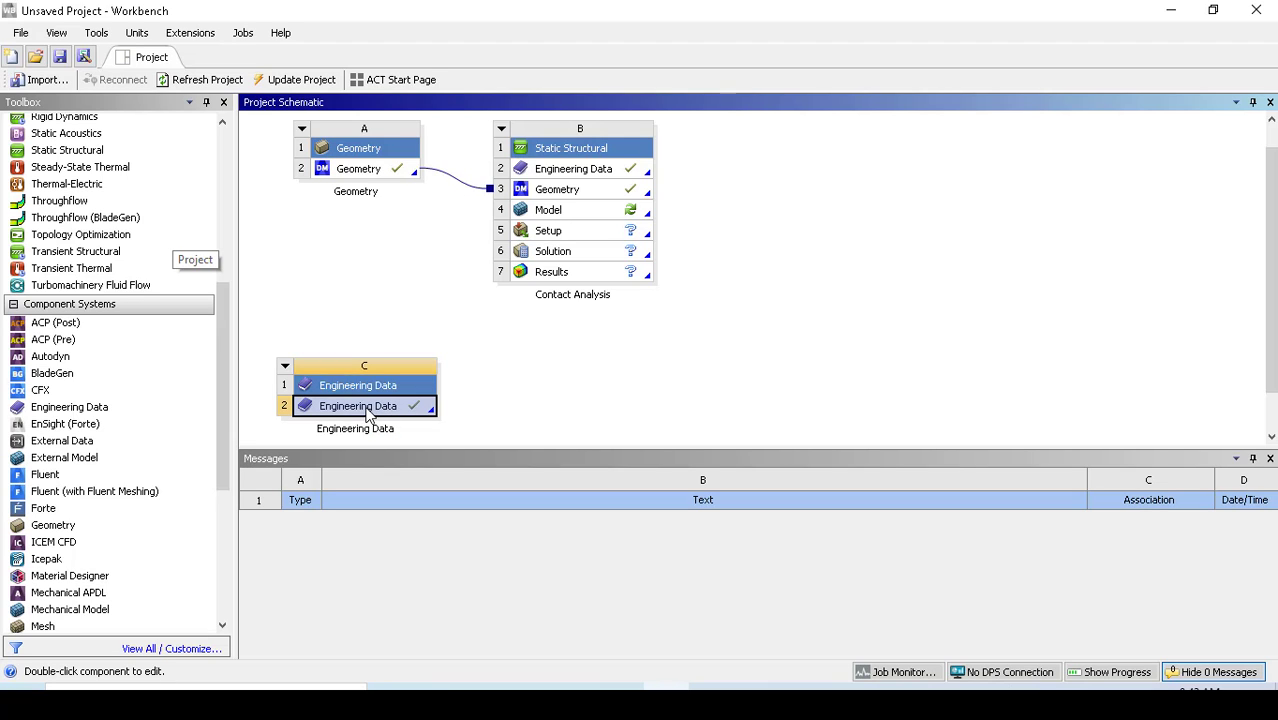
double_click(363, 413)
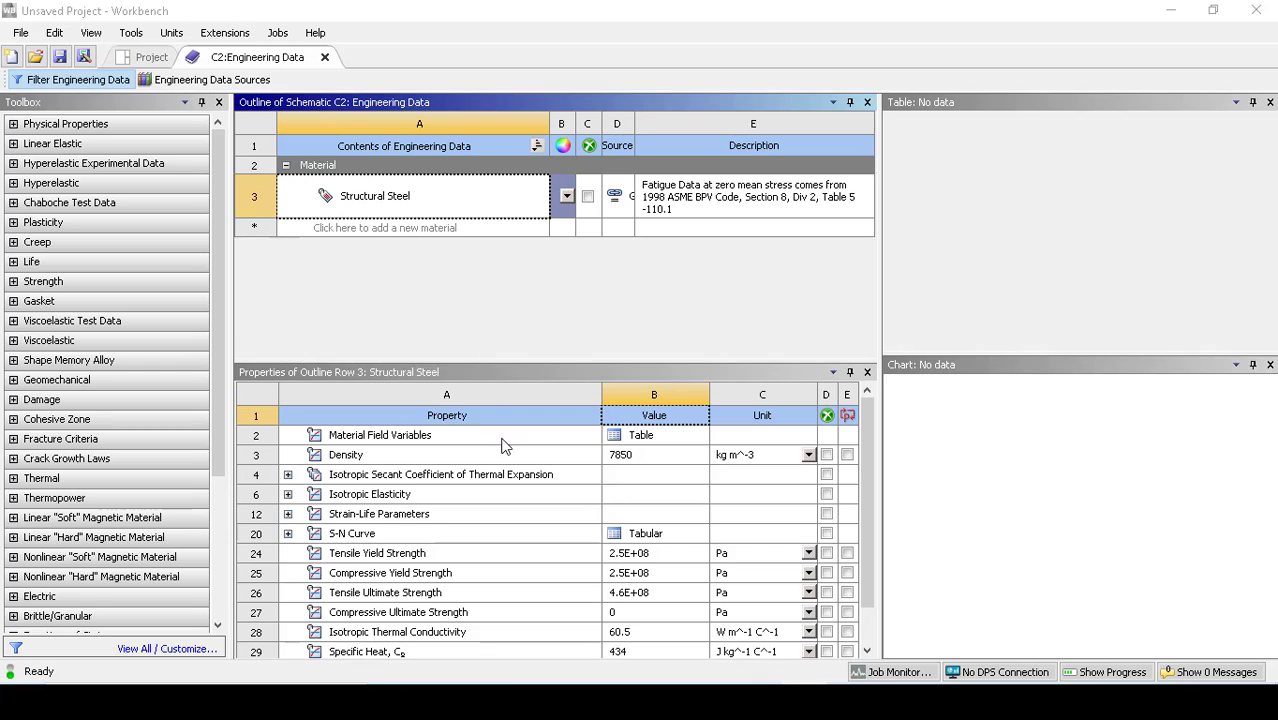
Add Copper Alloy from the General Materials data source to the standalone engineering data.
left_click(237, 87)
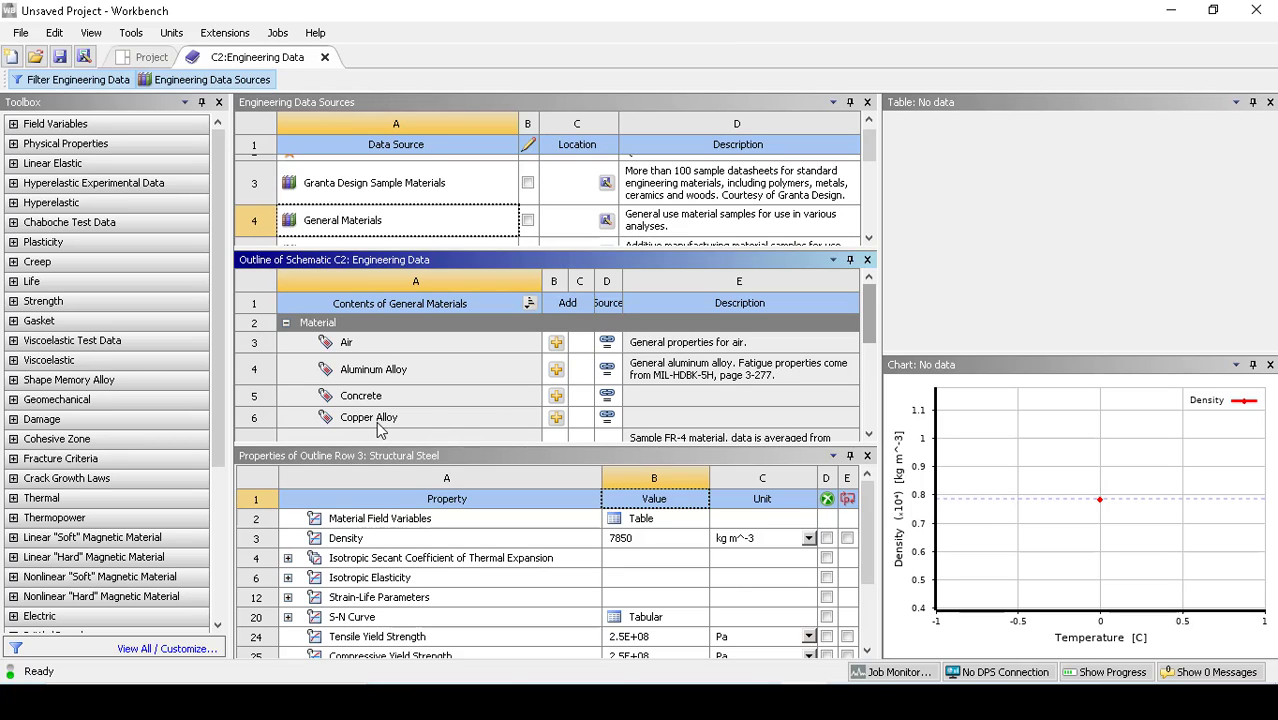
left_click(556, 418)
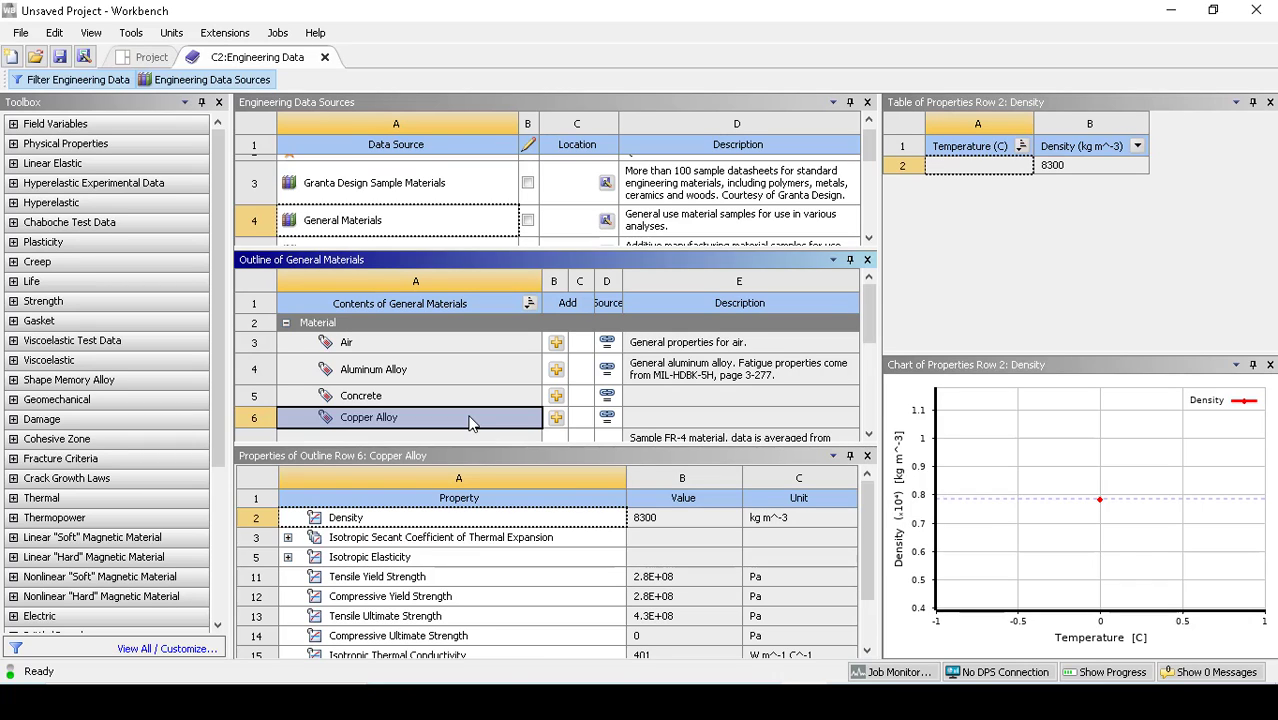
left_click(556, 417)
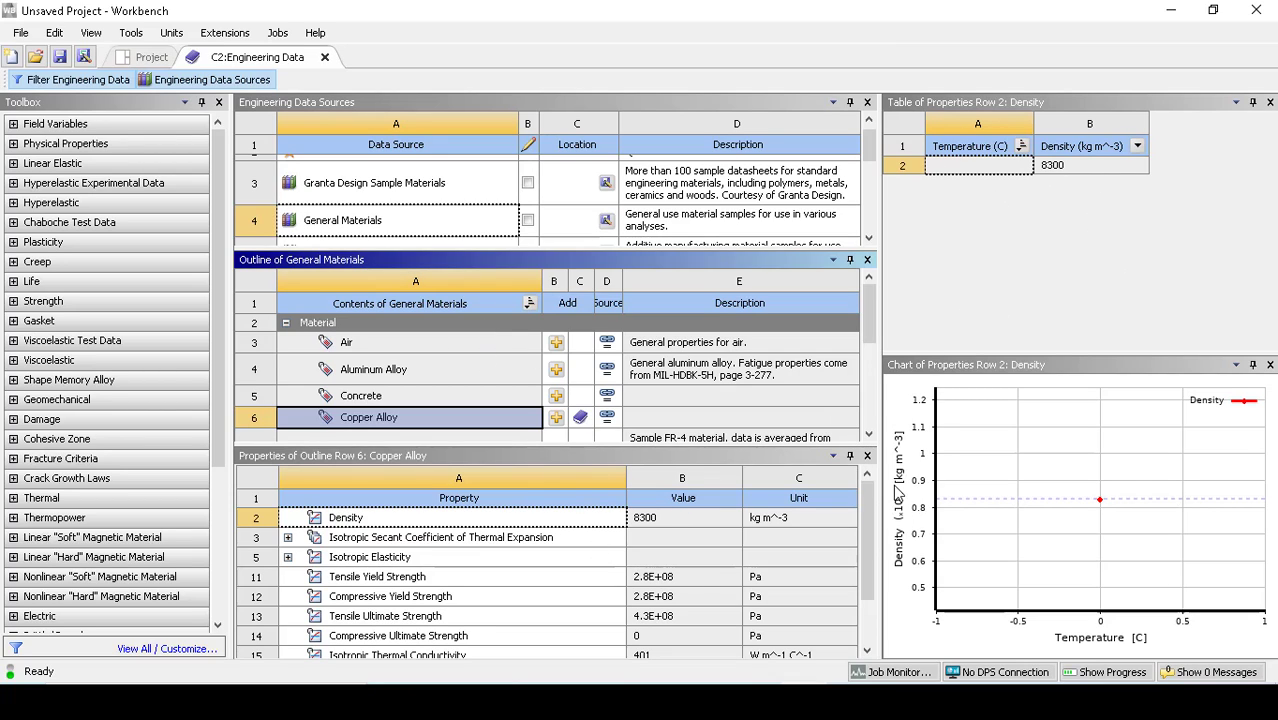
Close the engineering data and open the Contact Analysis system's Model cell for editing in Mechanical.
left_click(325, 59)
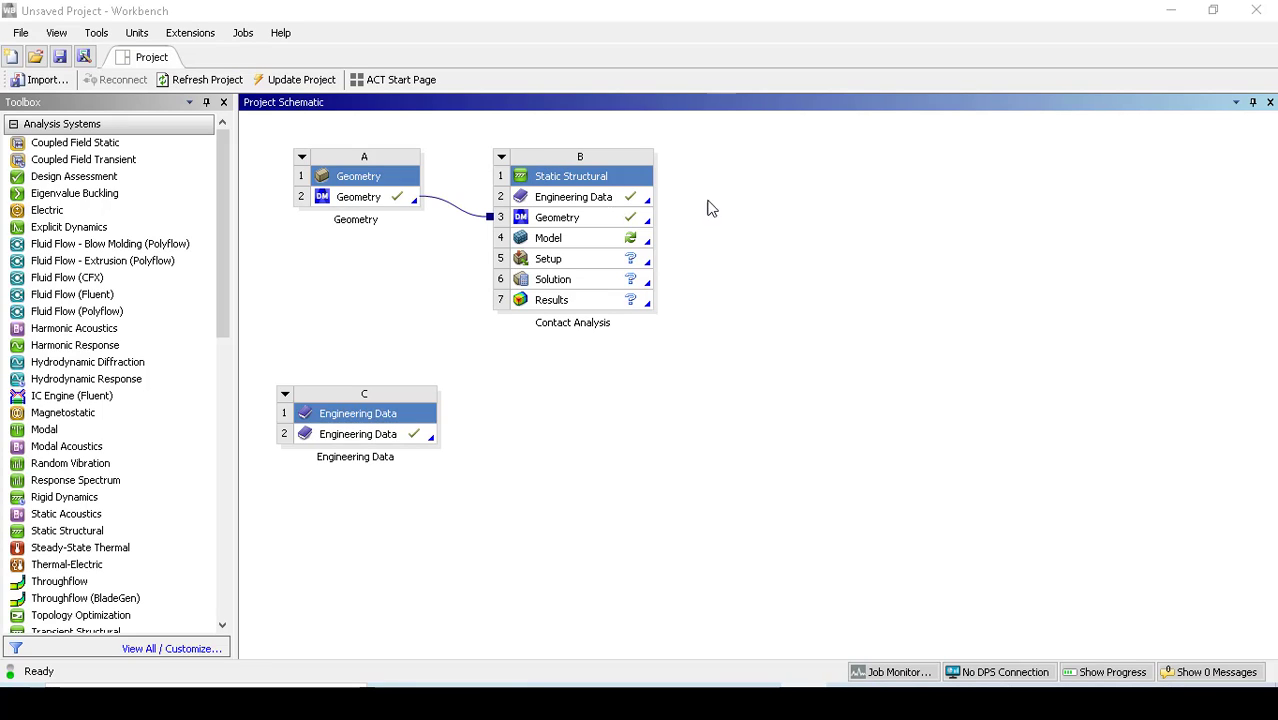
right_click(554, 242)
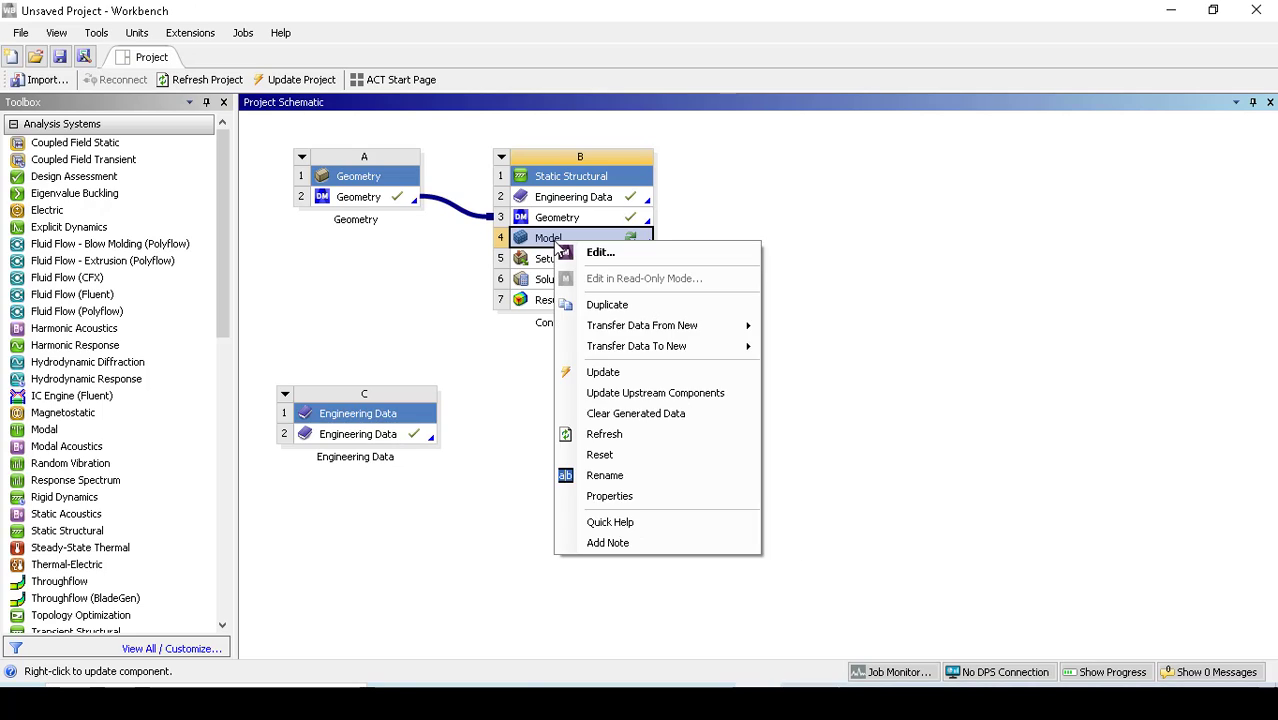
left_click(601, 253)
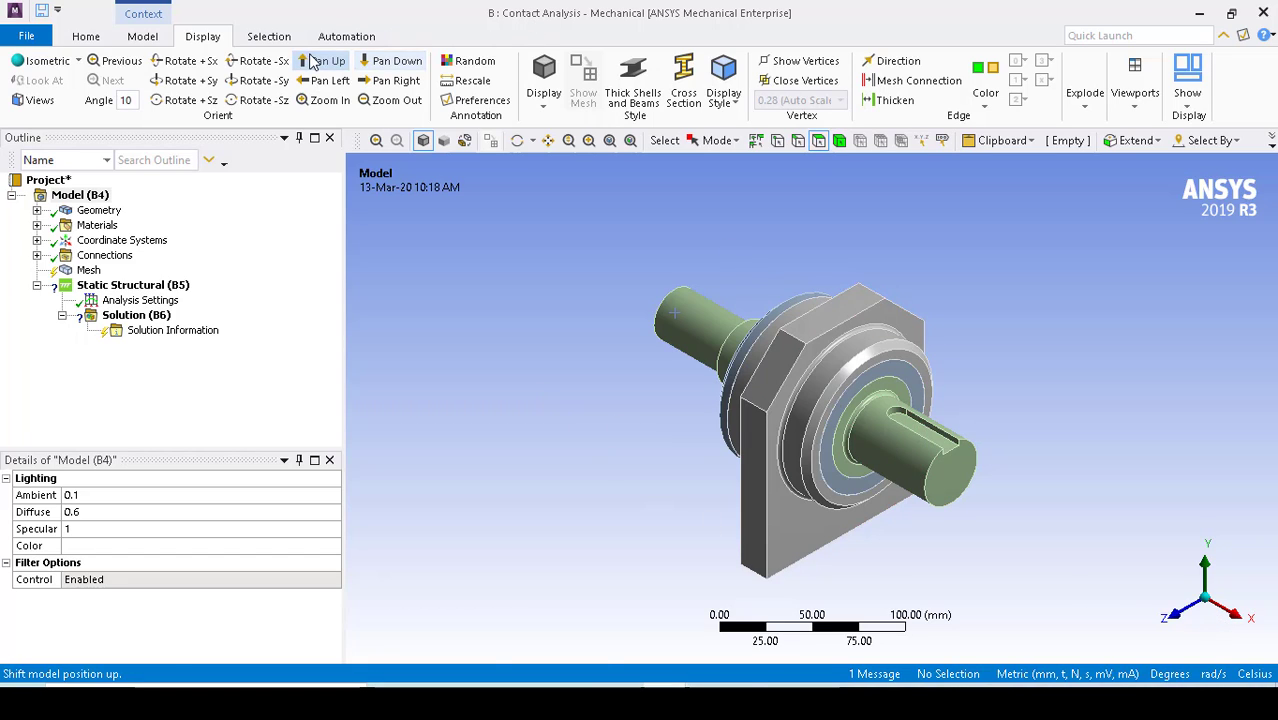
Check which unit system is active for the contact analysis model.
left_click(142, 38)
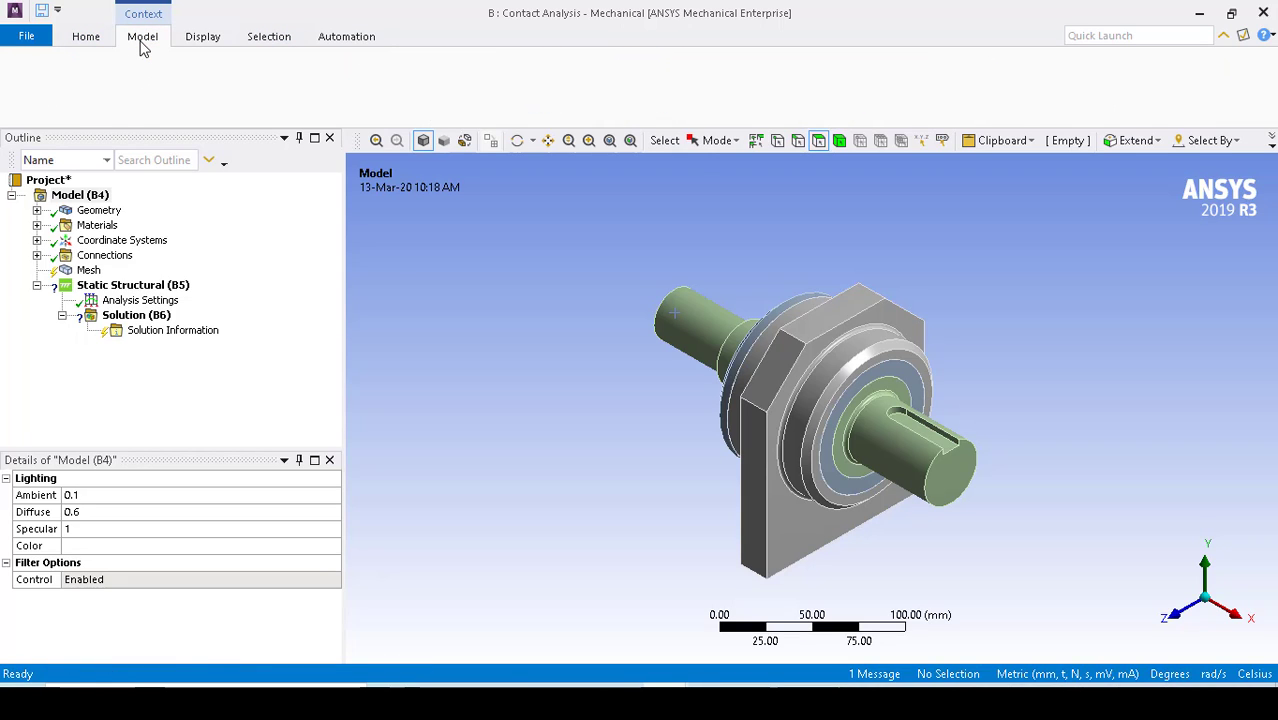
left_click(82, 38)
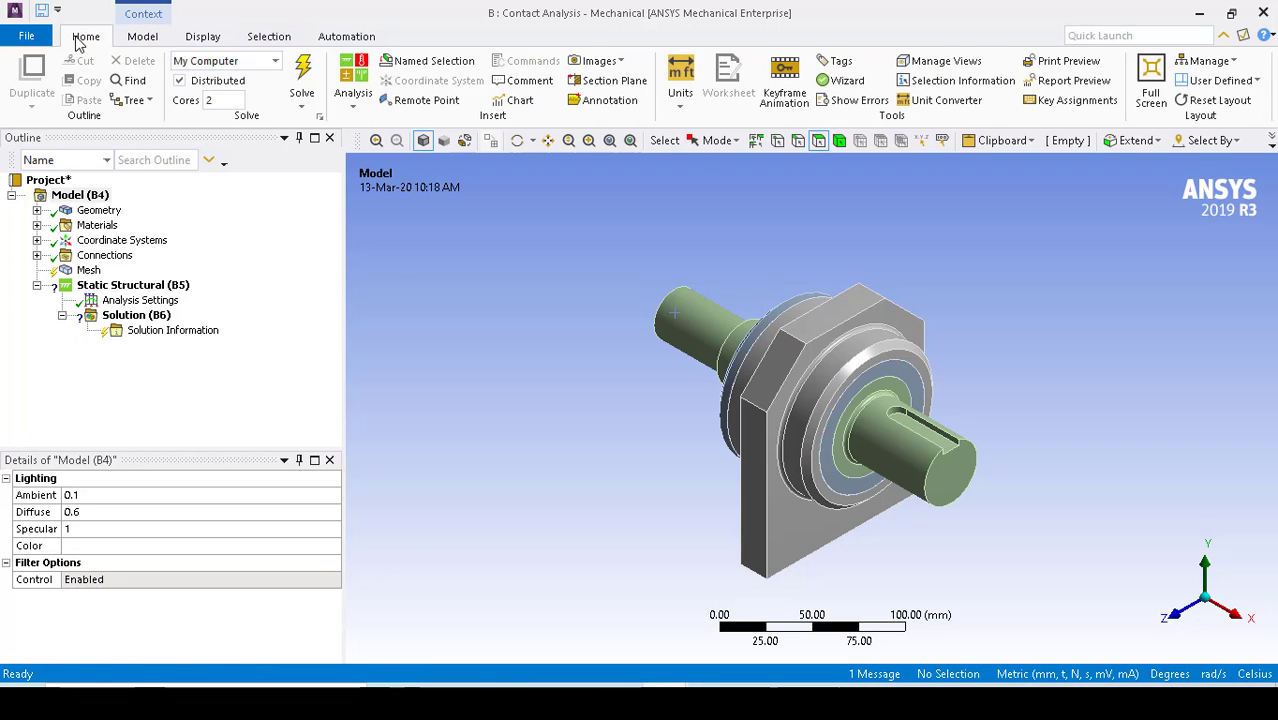
left_click(680, 102)
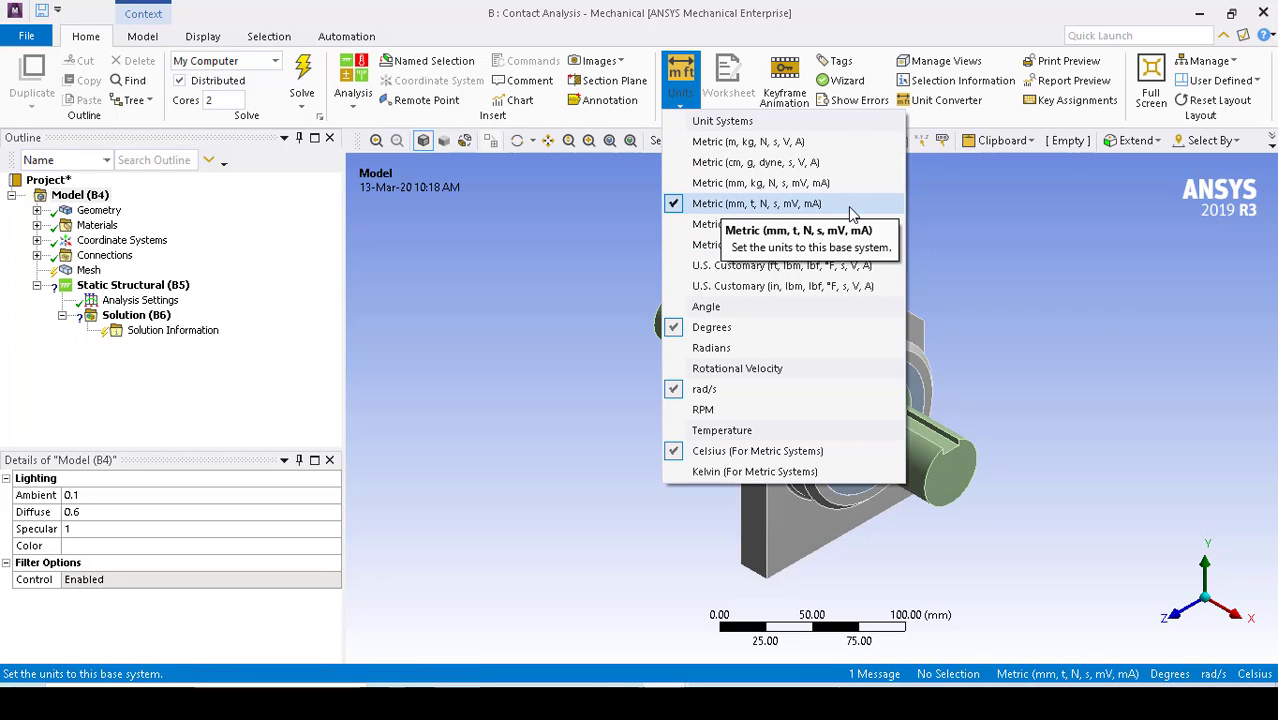
left_click(1027, 305)
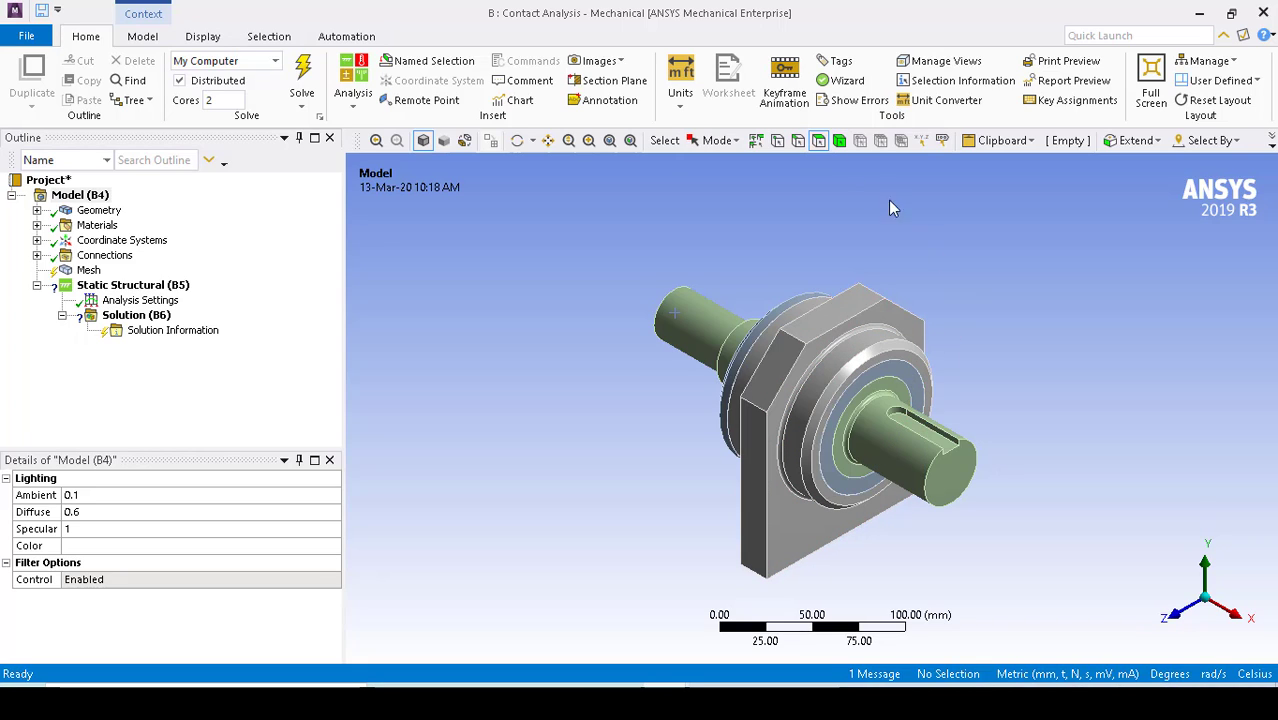
Isolate the housing by selecting its body and hiding all other bodies.
left_click(839, 143)
left_click(833, 333)
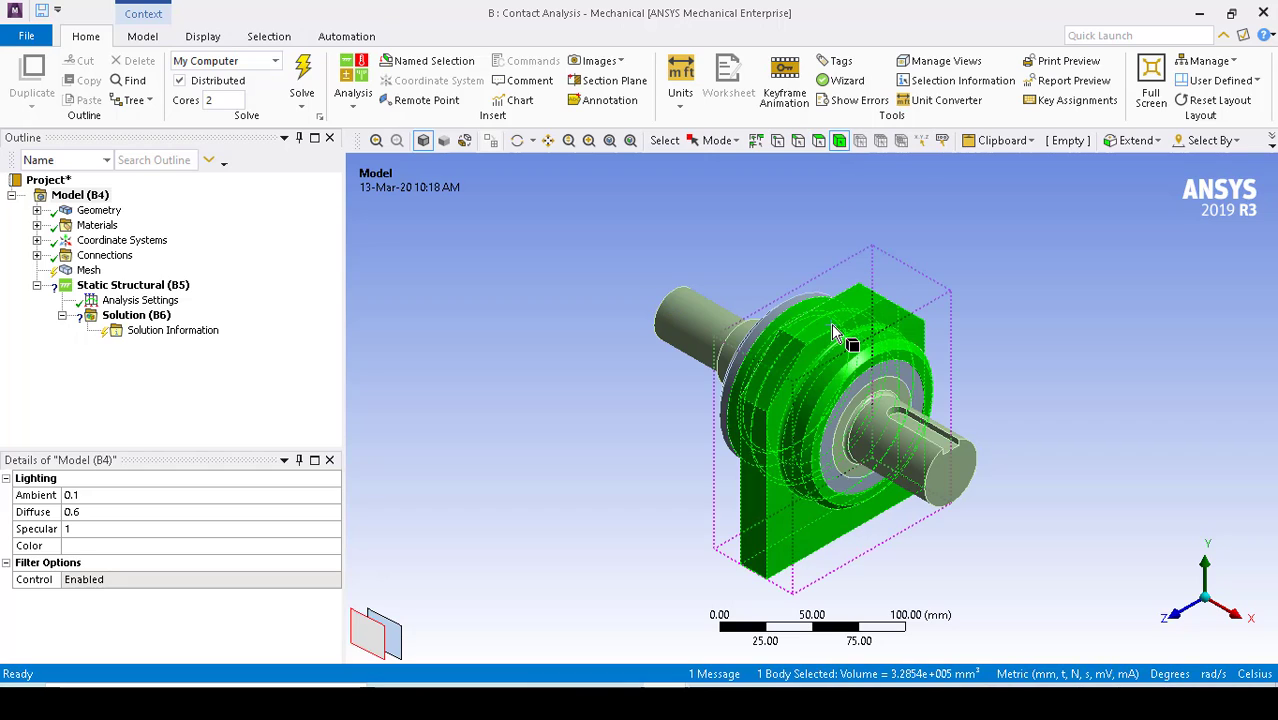
right_click(785, 366)
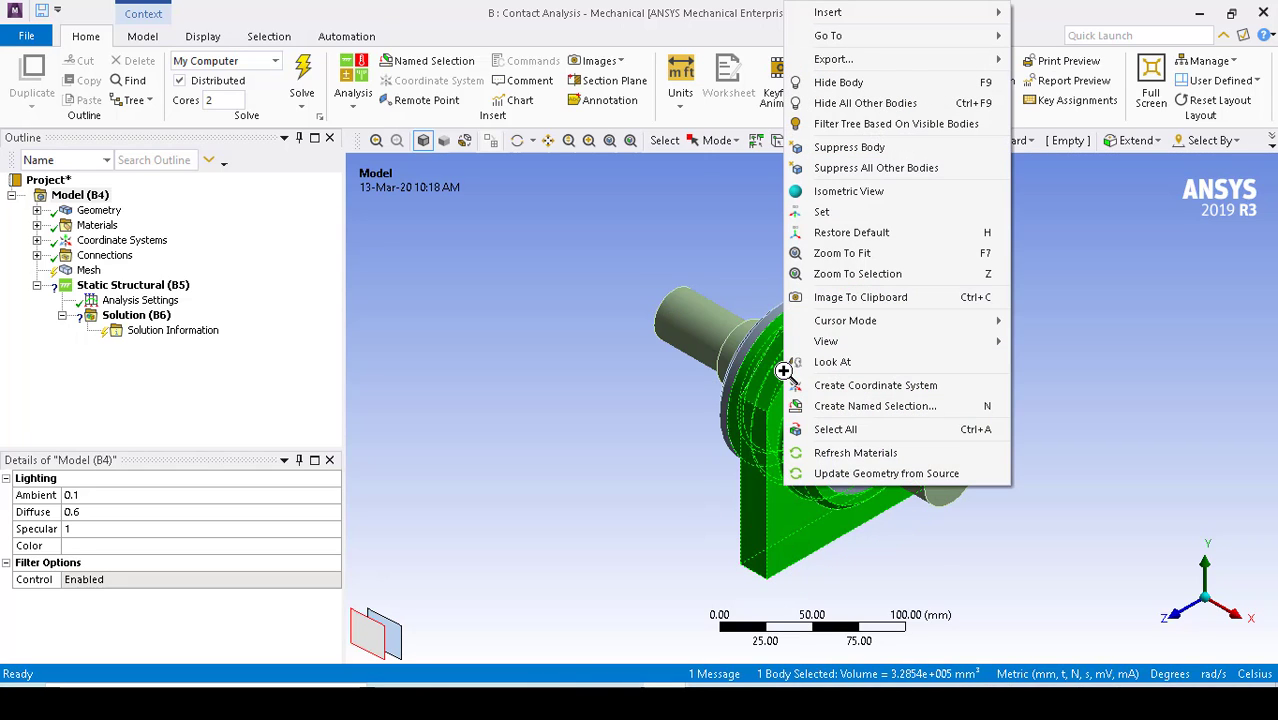
left_click(842, 104)
left_click(1072, 369)
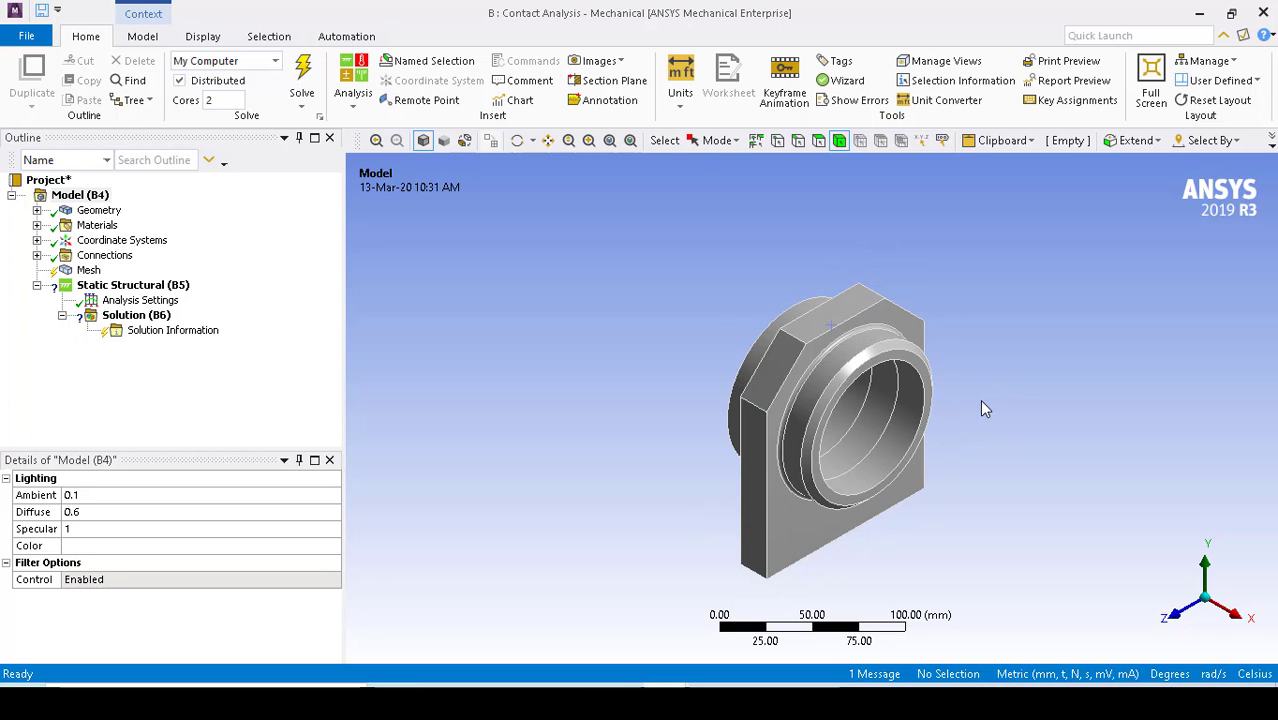
Select the three adjoining cylindrical faces inside the housing bore.
middle_click_drag(979, 399, 930, 433)
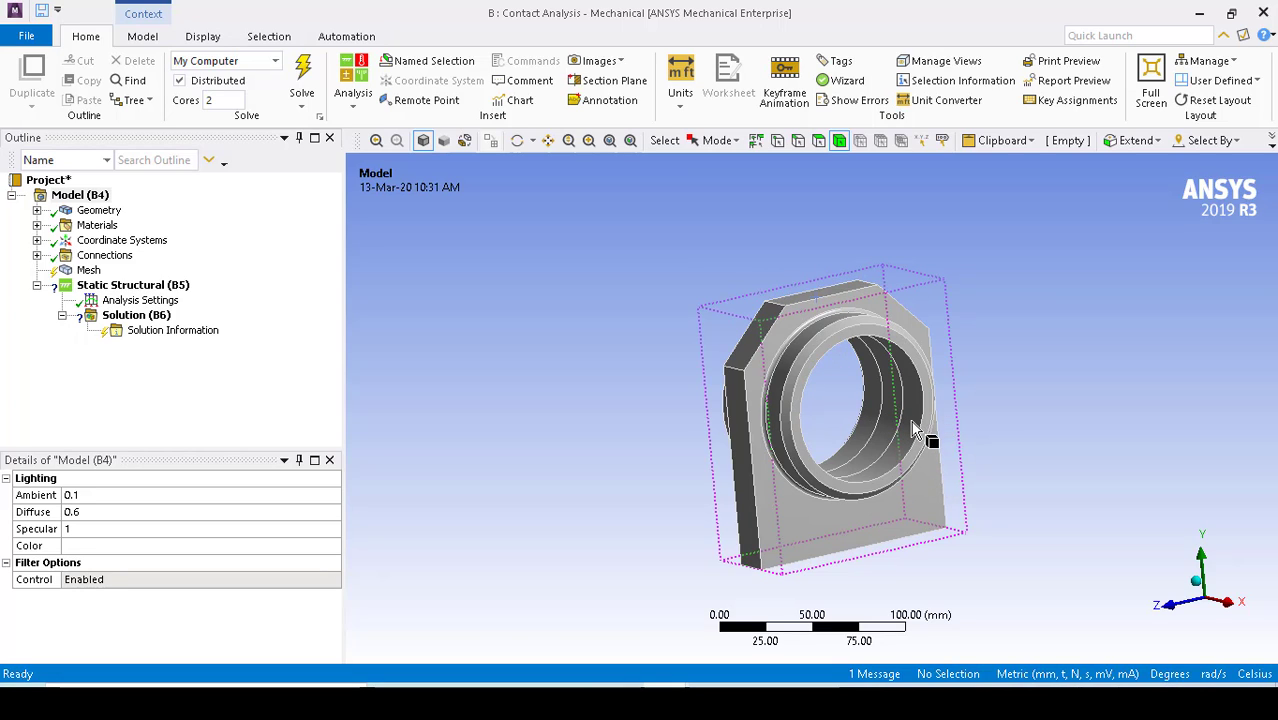
scroll(922, 434, "up", 2)
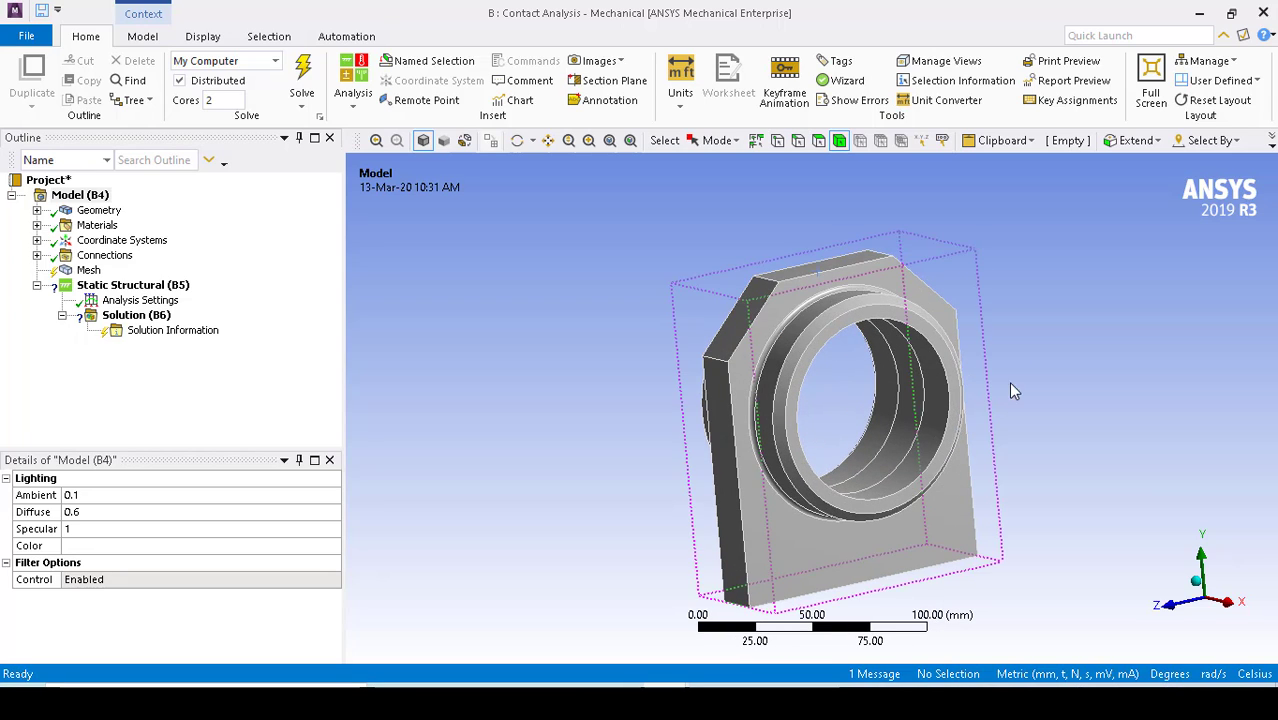
middle_click_drag(1013, 391, 866, 420)
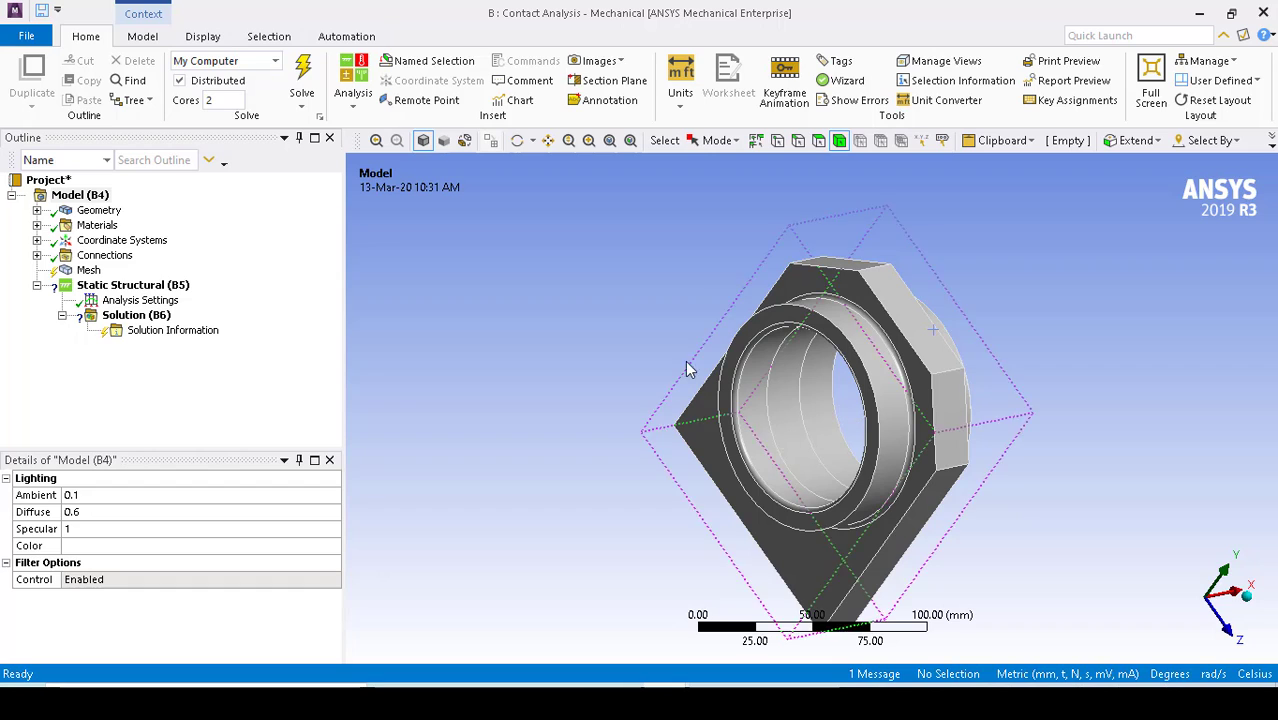
middle_click_drag(1012, 362, 950, 357)
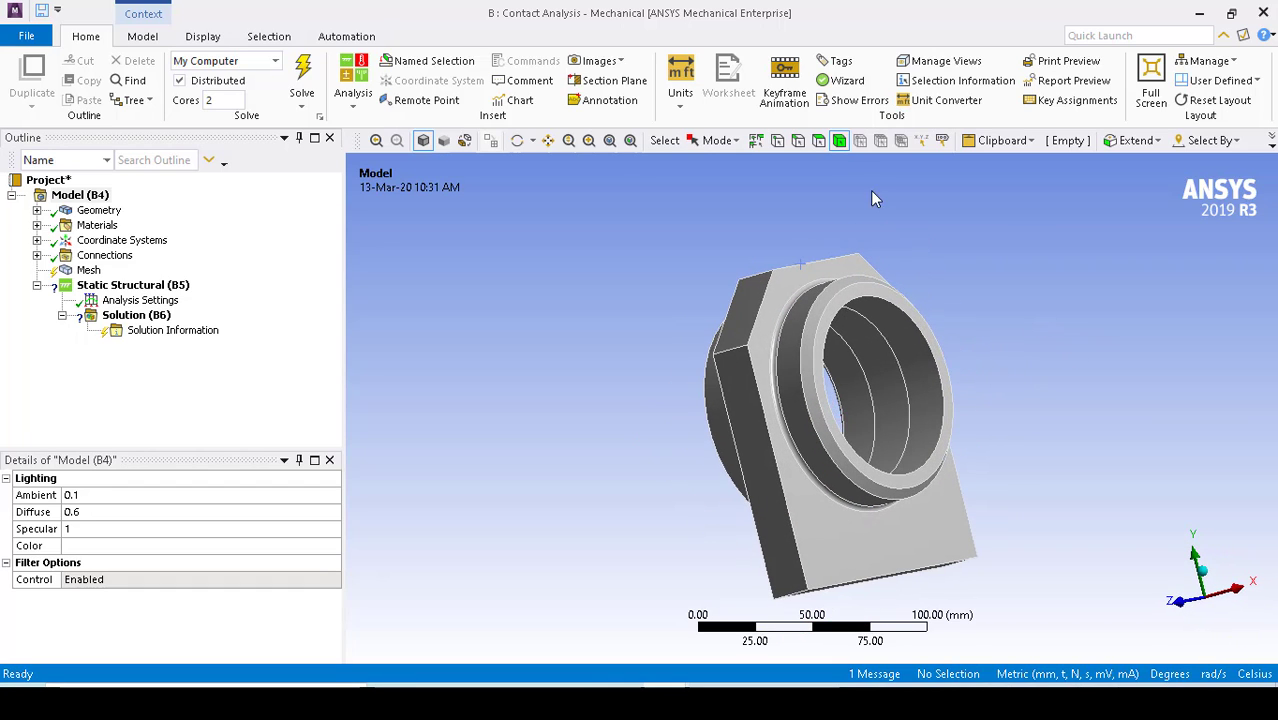
left_click(817, 141)
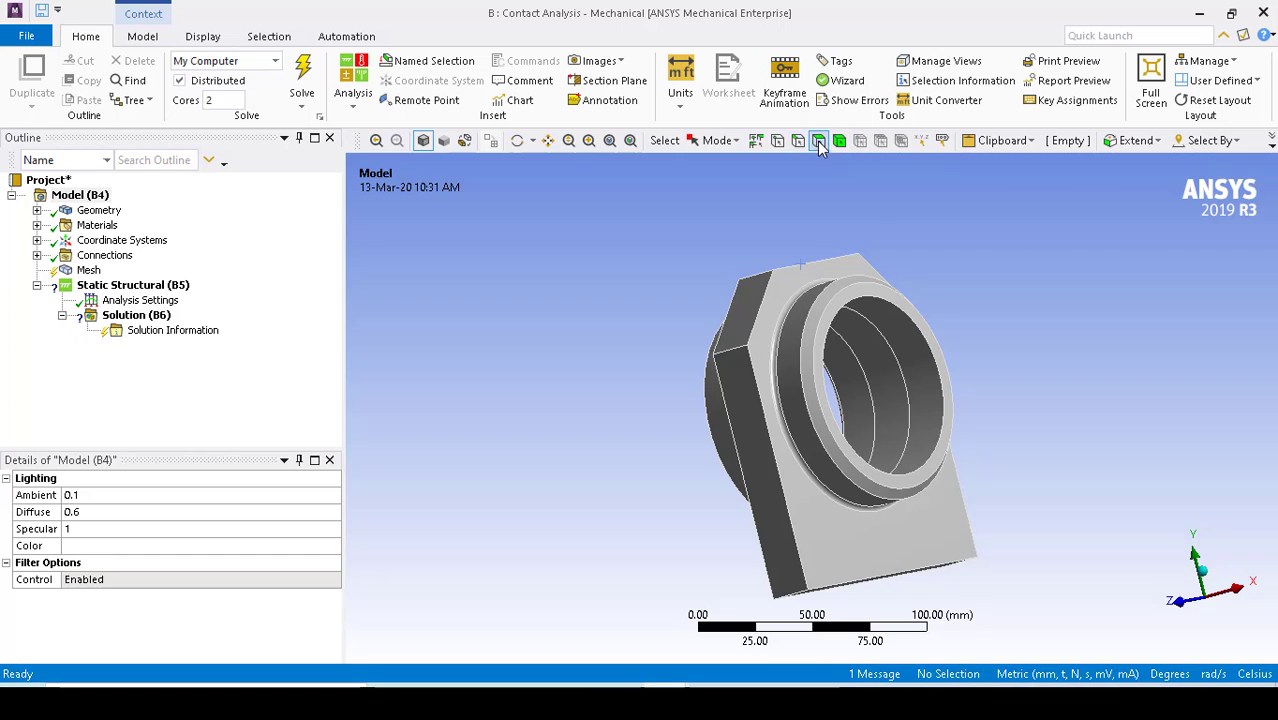
left_click(930, 387)
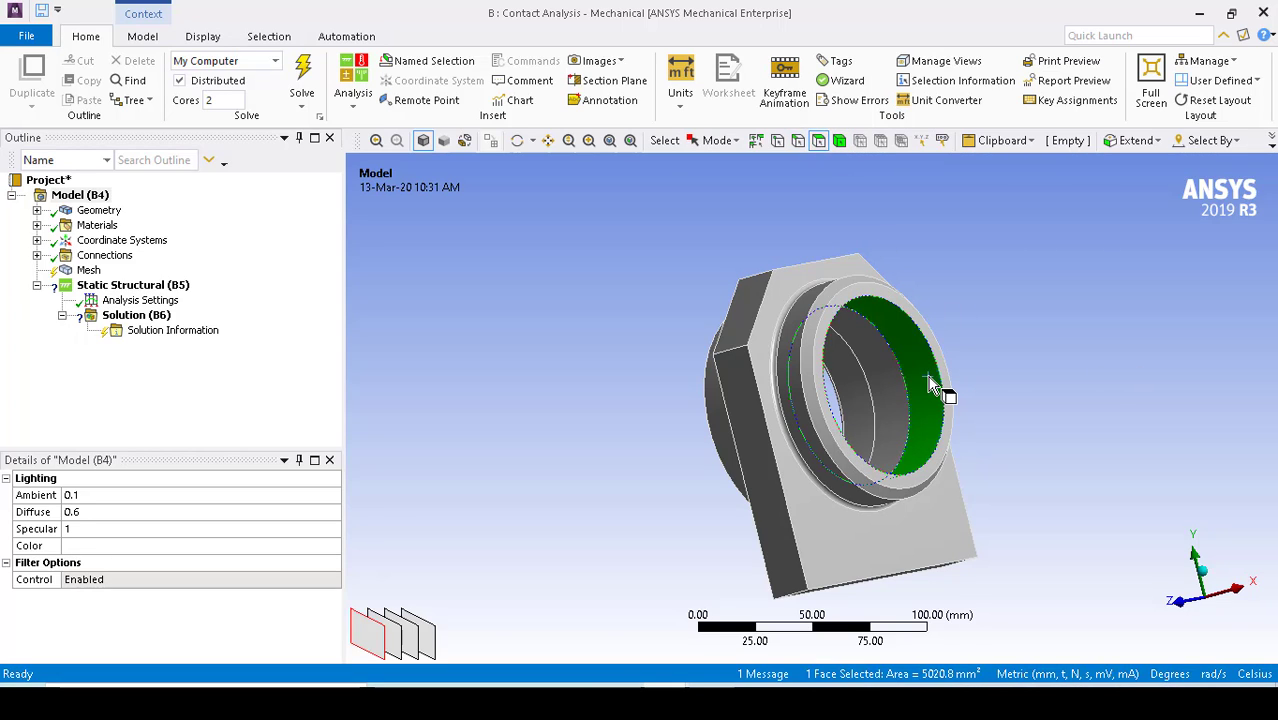
left_click(868, 398, "ctrl")
left_click(860, 400, "ctrl")
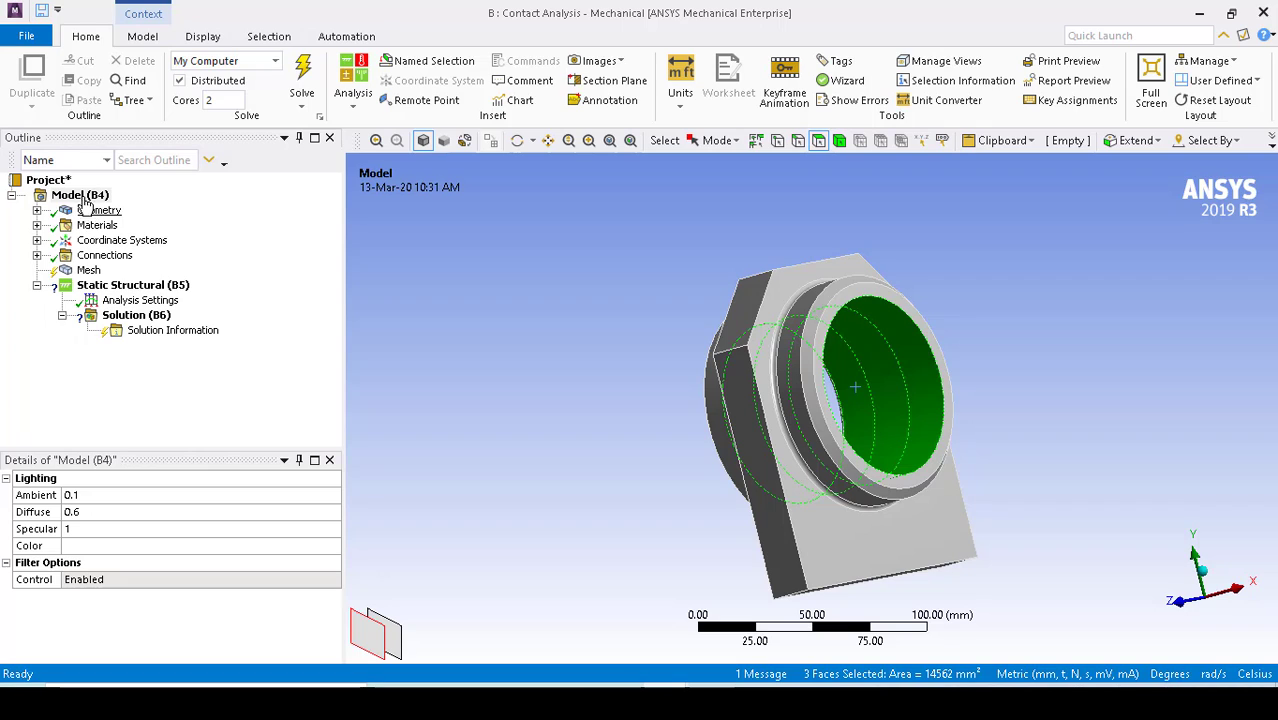
Insert a Virtual Topology object under Model (B4), keeping the three bore faces selected.
left_click(80, 197)
right_click(80, 202)
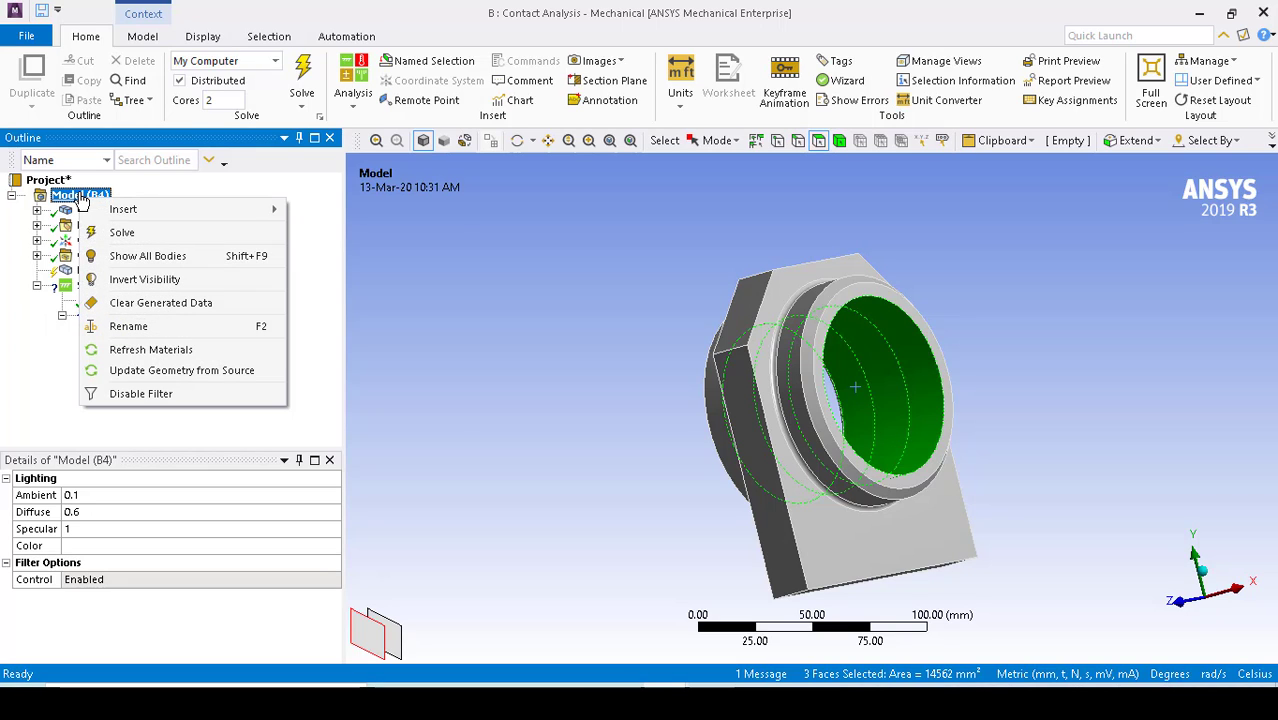
mouse_move(119, 209)
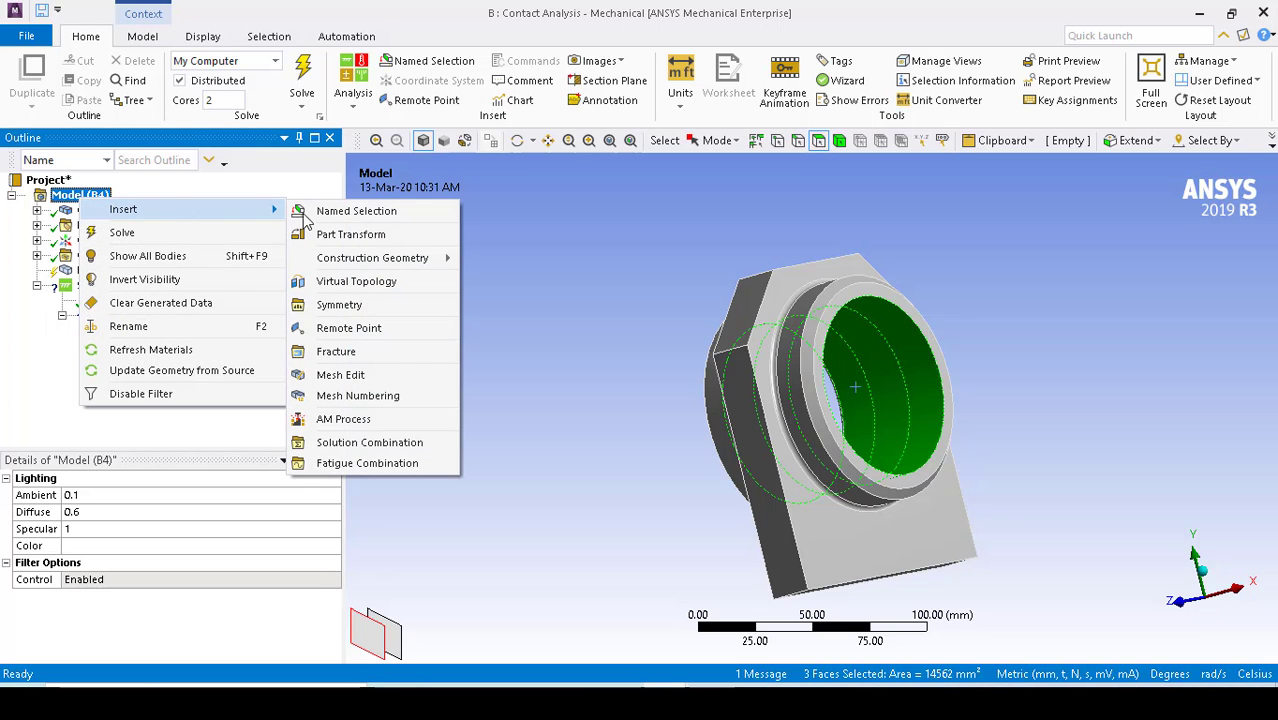
left_click(354, 284)
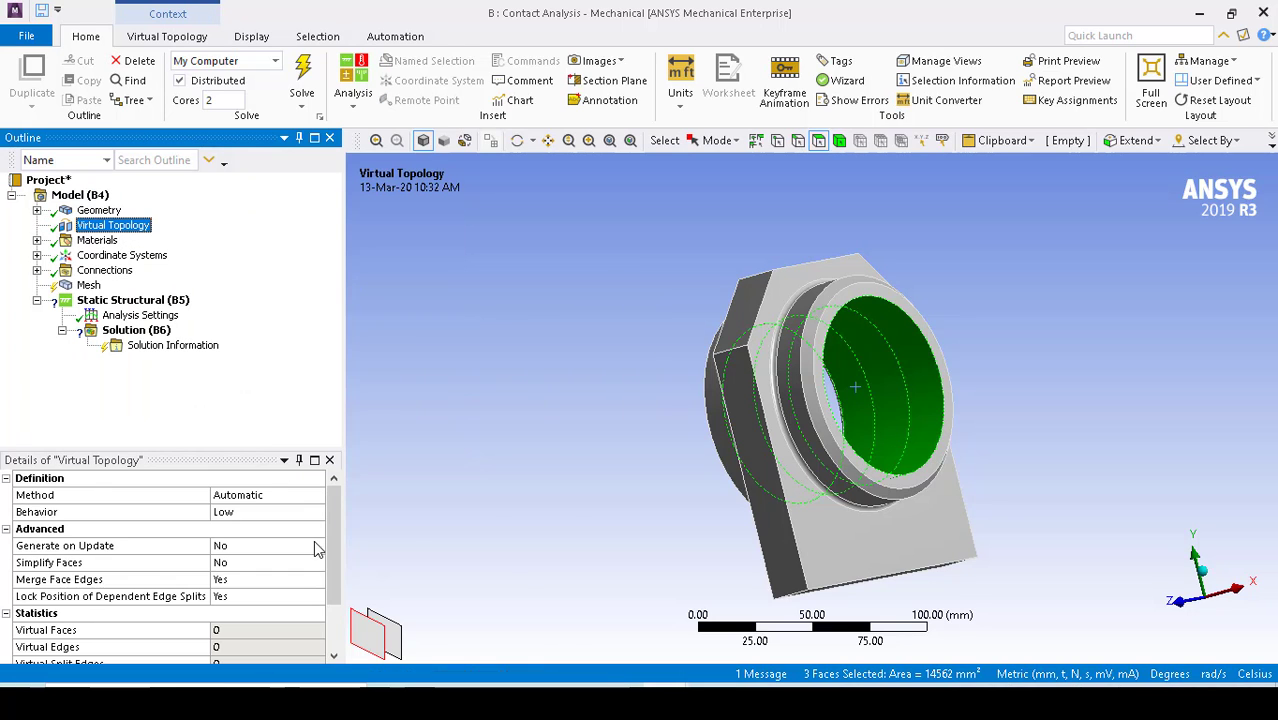
left_click(337, 520)
mouse_move(336, 514)
left_mouse_down()
mouse_move(346, 580)
mouse_move(340, 505)
left_mouse_up()
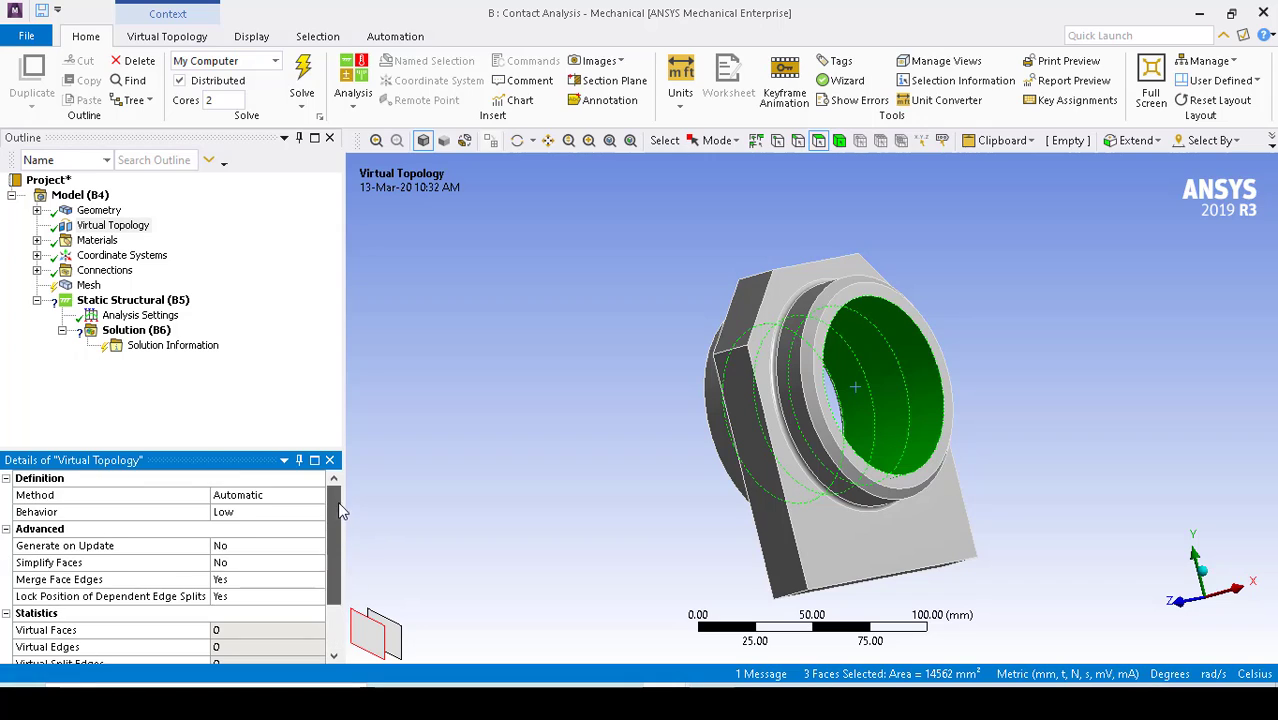
Merge the selected housing bore faces into a single Virtual Cell and inspect it from several sides.
right_click(118, 228)
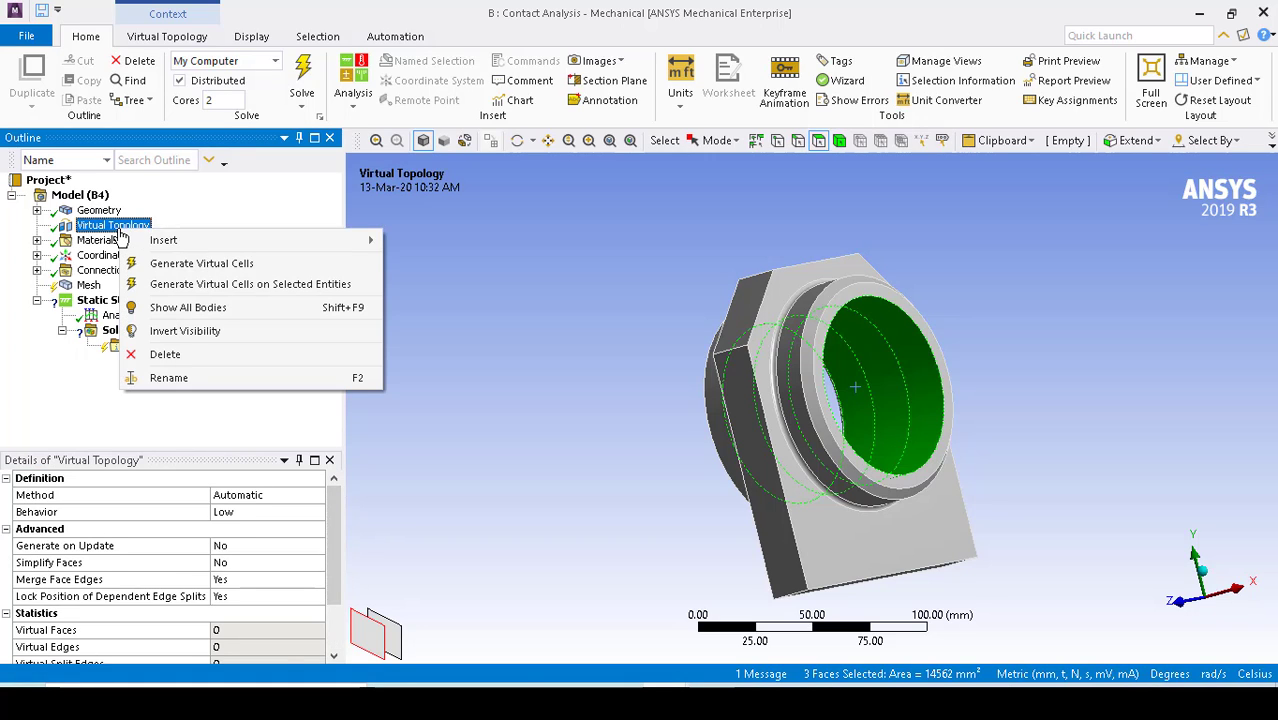
mouse_move(228, 246)
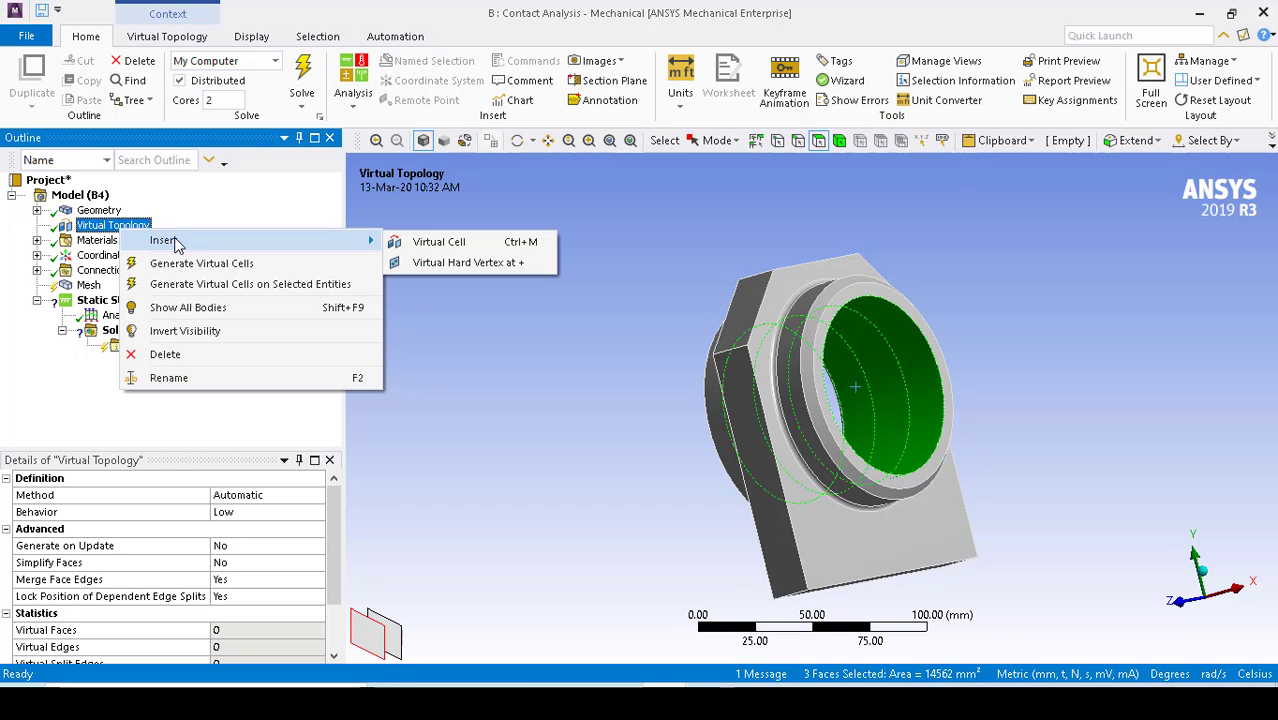
left_click(452, 243)
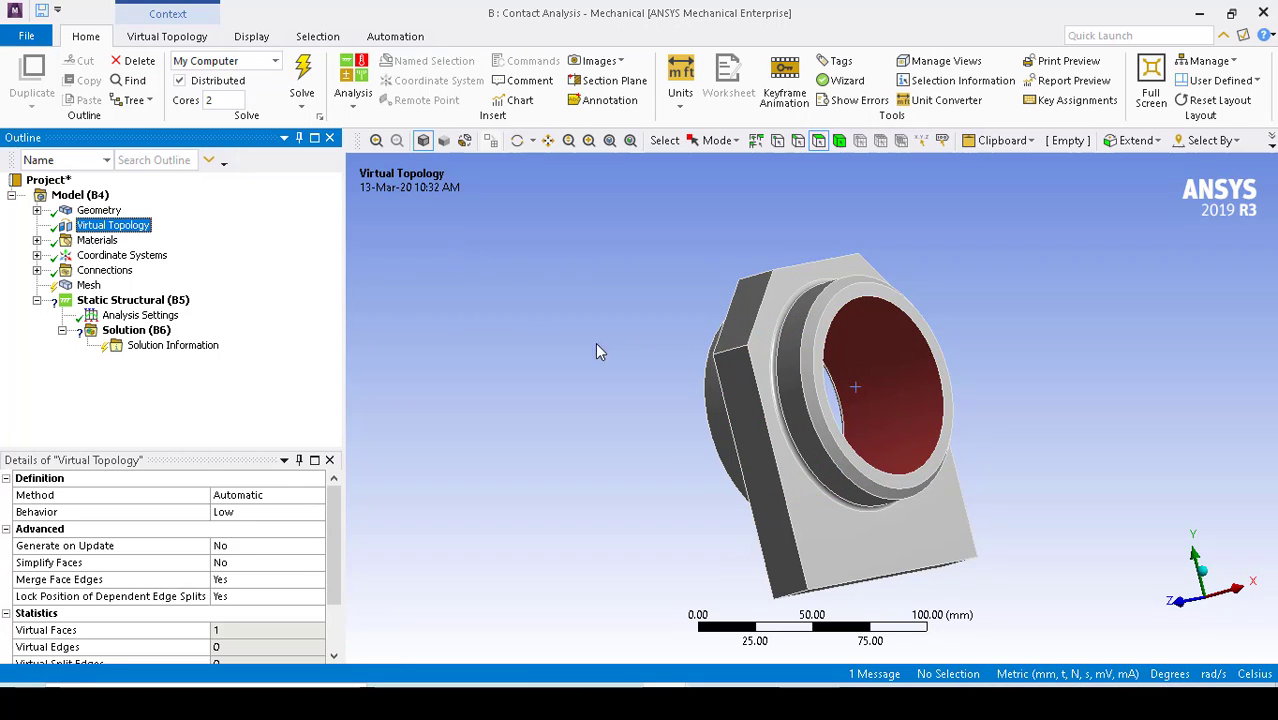
middle_click_drag(1014, 360, 857, 351)
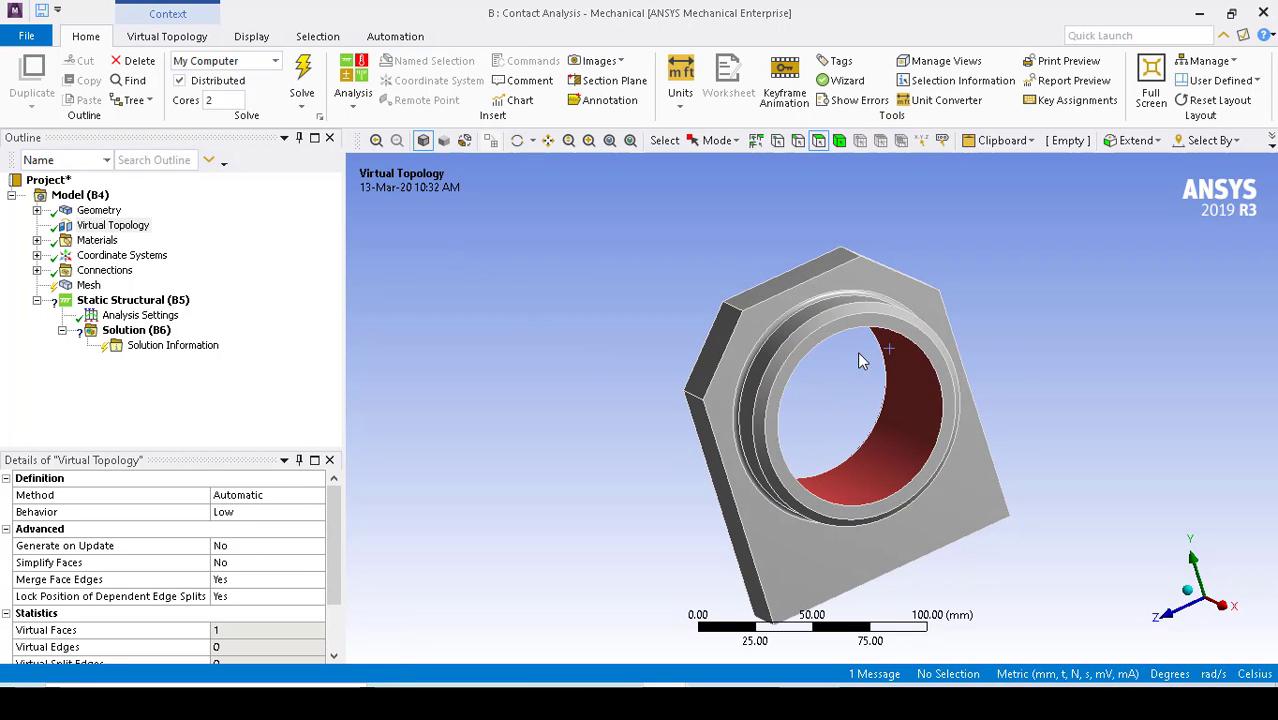
middle_click_drag(1068, 315, 759, 474)
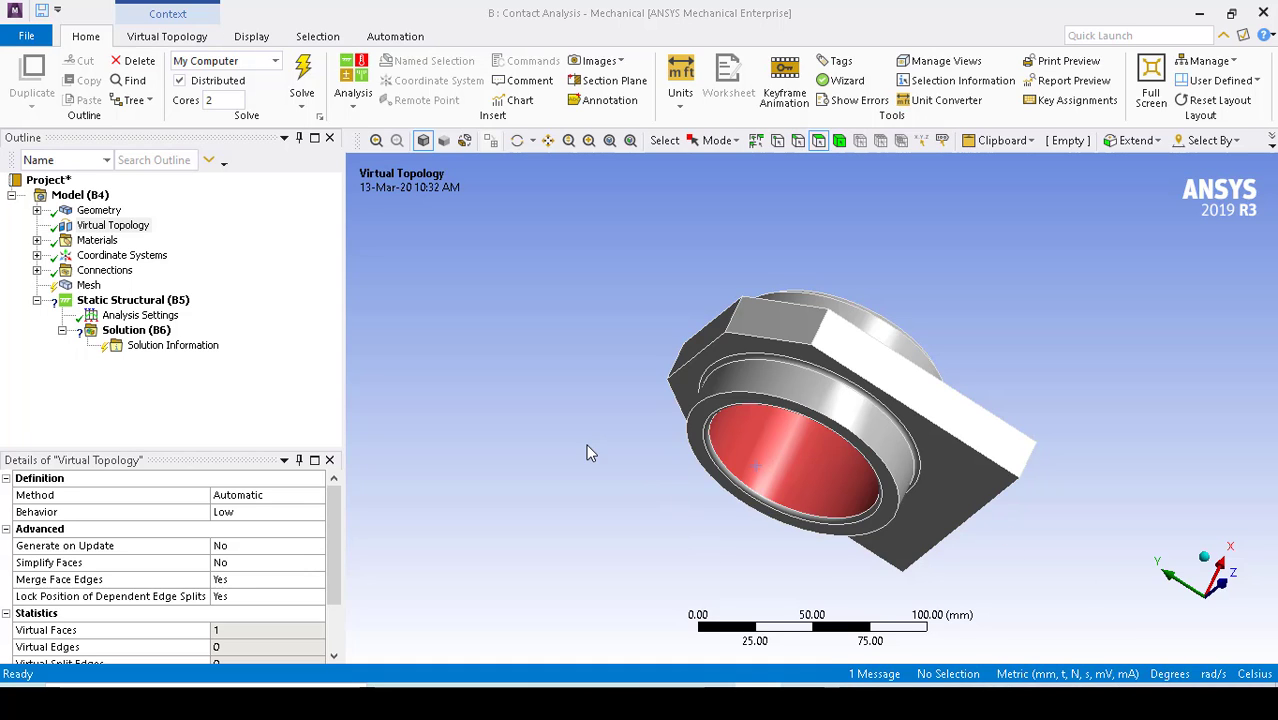
middle_click_drag(588, 448, 635, 424)
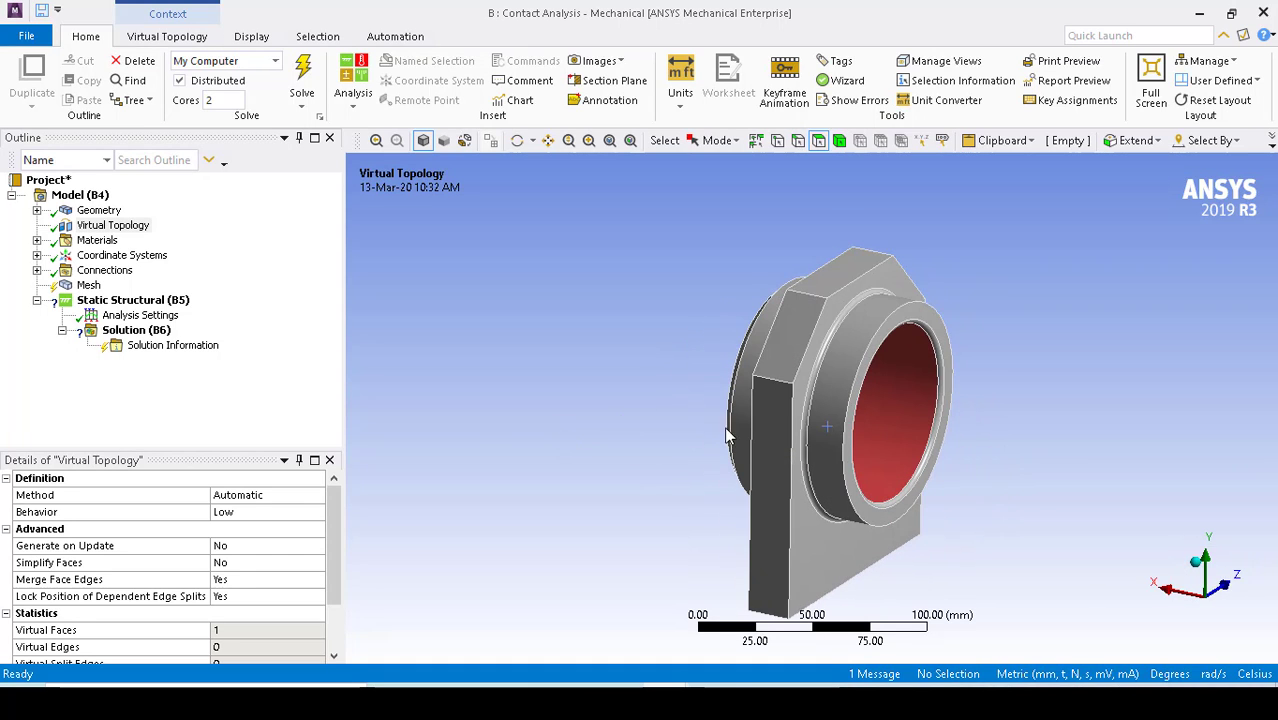
Identify the housing among the geometry's solids and rename it as Carcaca.
left_click(37, 211)
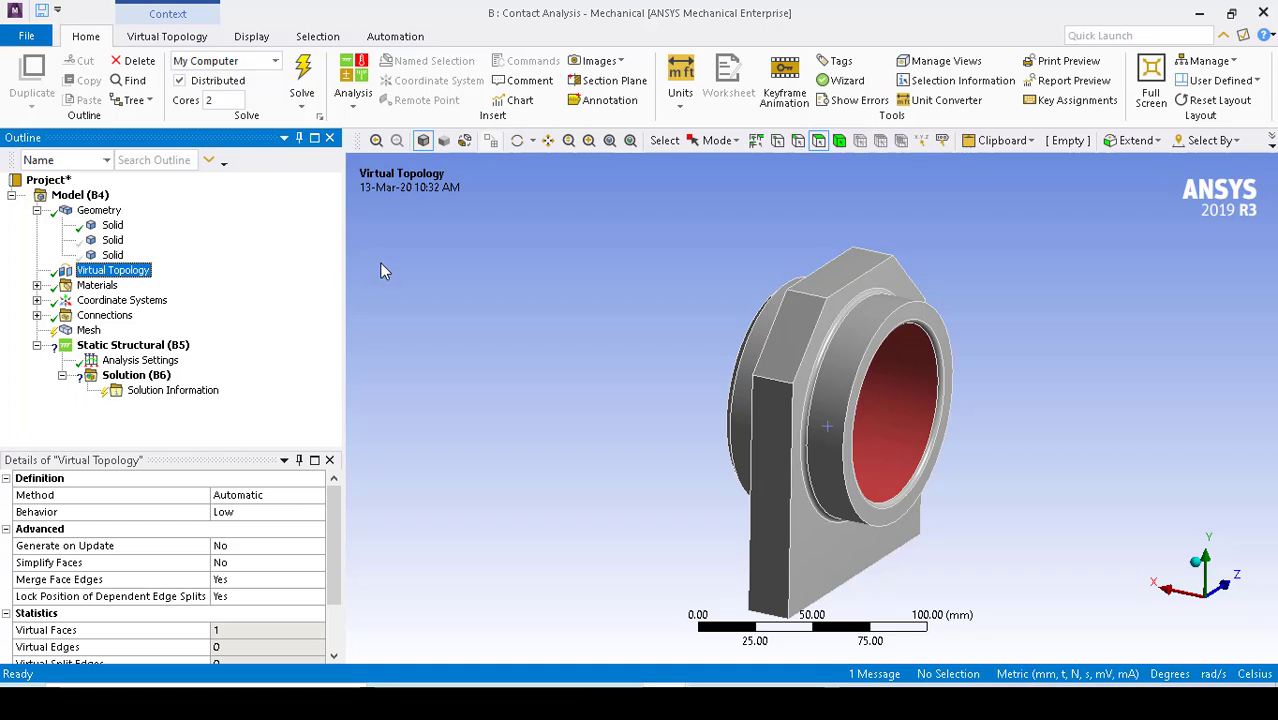
left_click(112, 225)
left_click(112, 240)
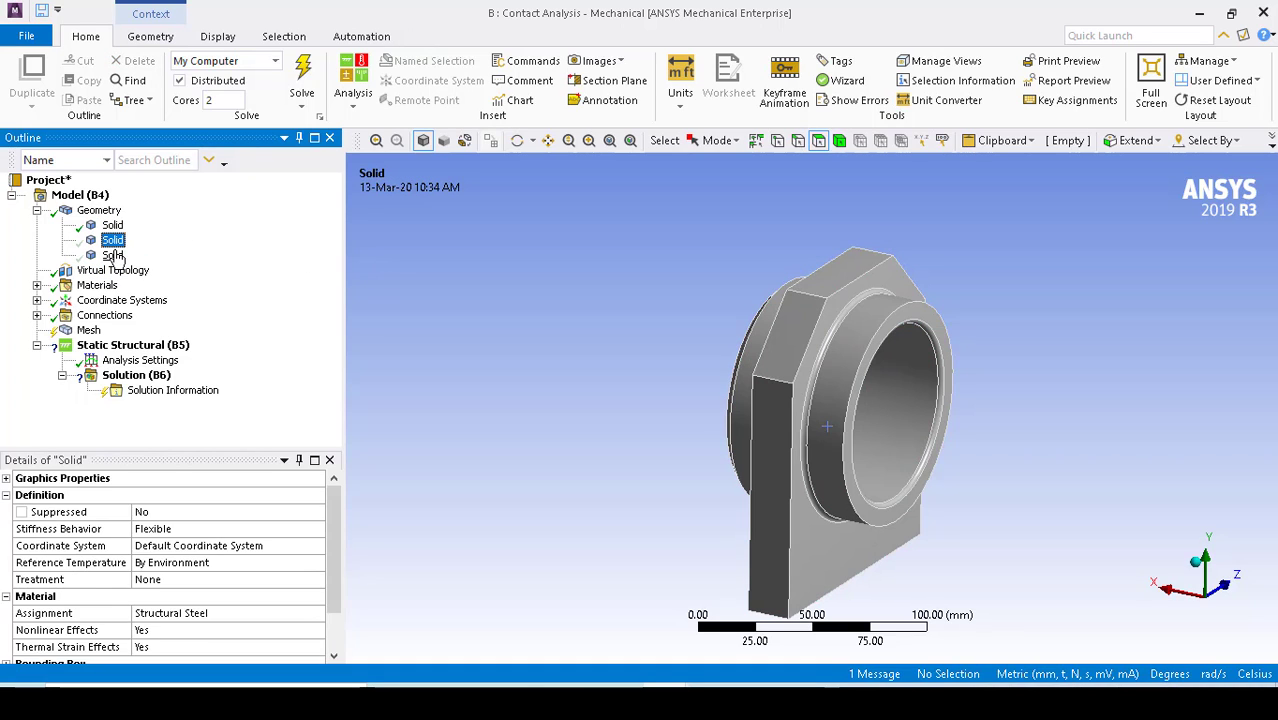
left_click(113, 256)
left_click(112, 226)
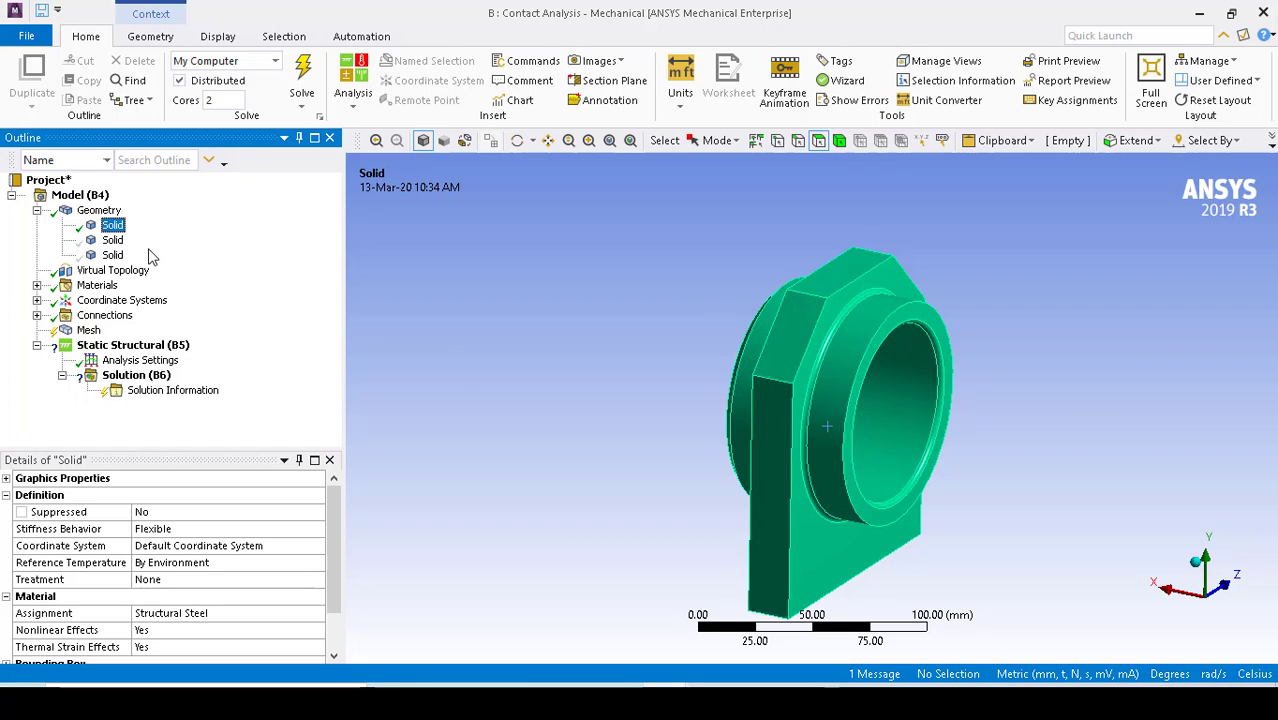
right_click(115, 230)
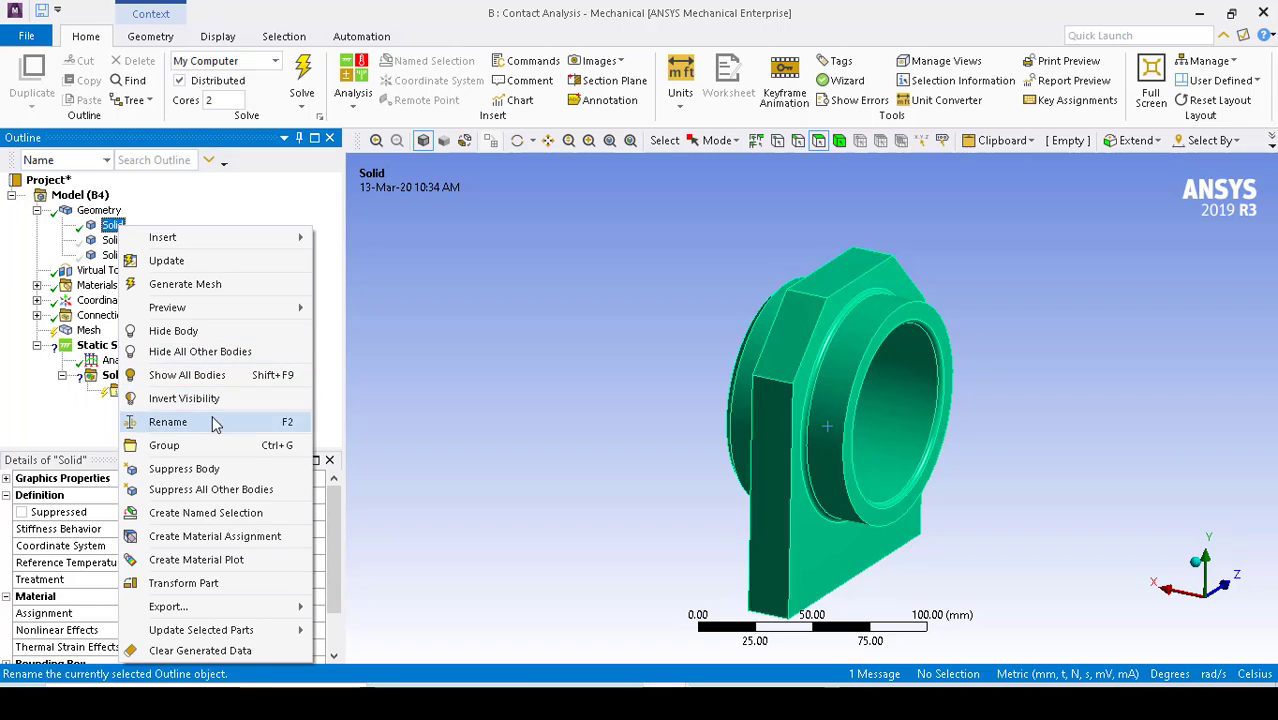
left_click(214, 422)
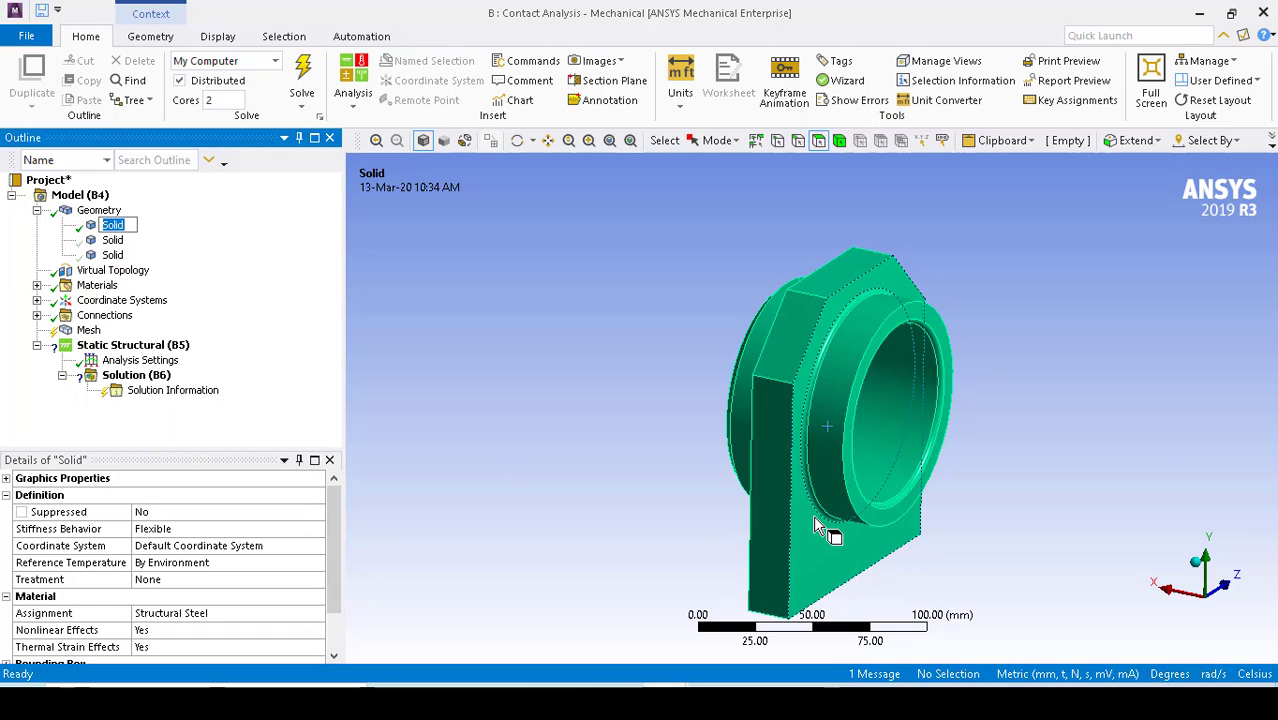
type("Carcaca")
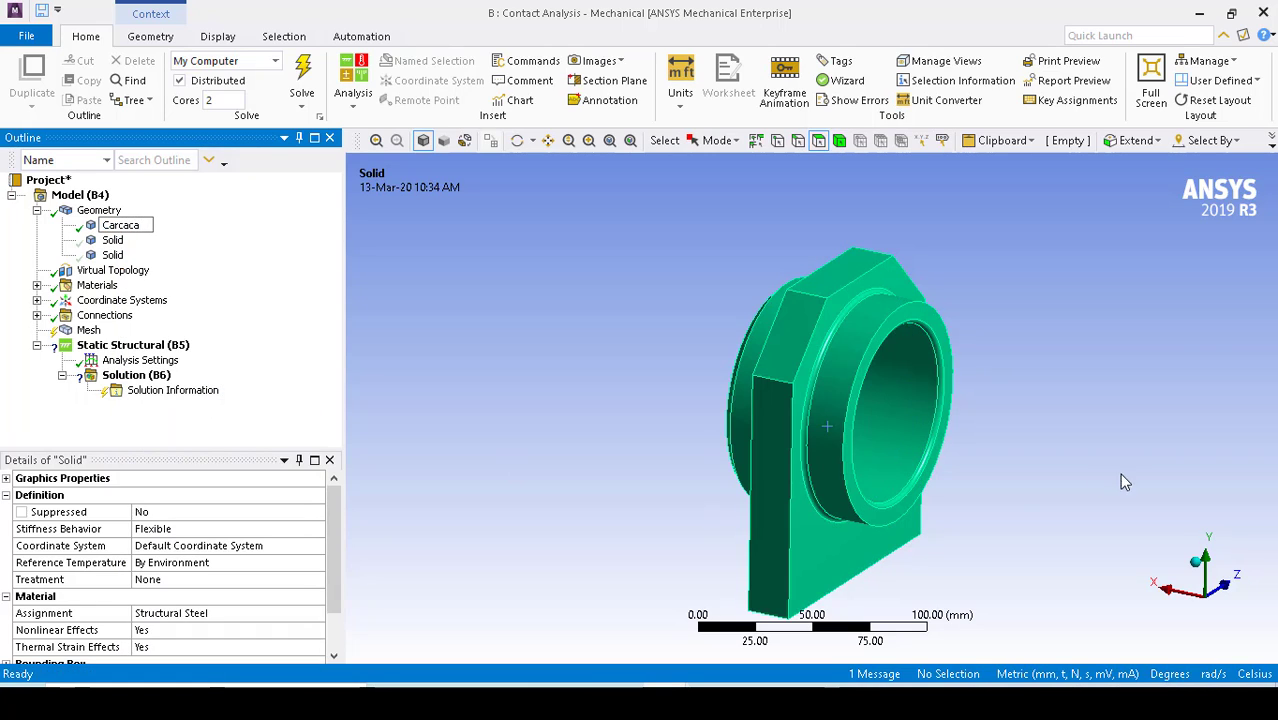
left_click(516, 308)
Show the hidden bushing body, the first unnamed solid under Geometry, and rename it as Bucha.
left_click(106, 242)
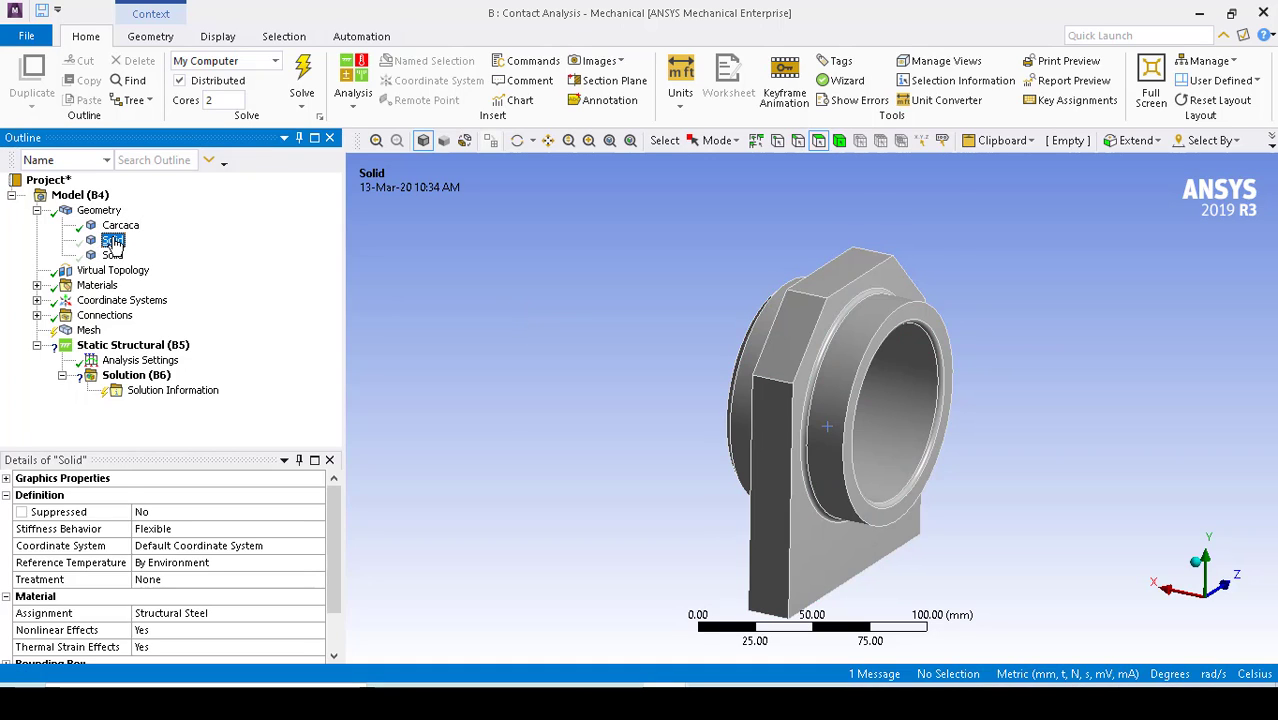
right_click(115, 244)
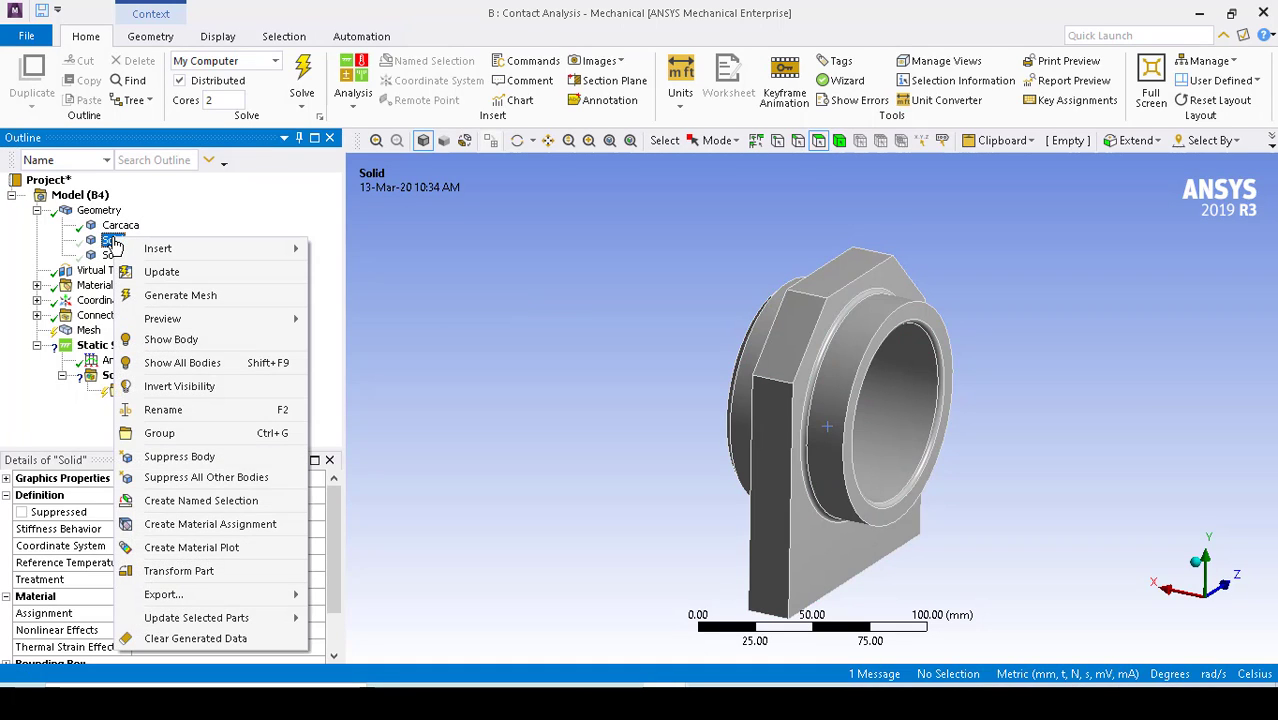
left_click(249, 342)
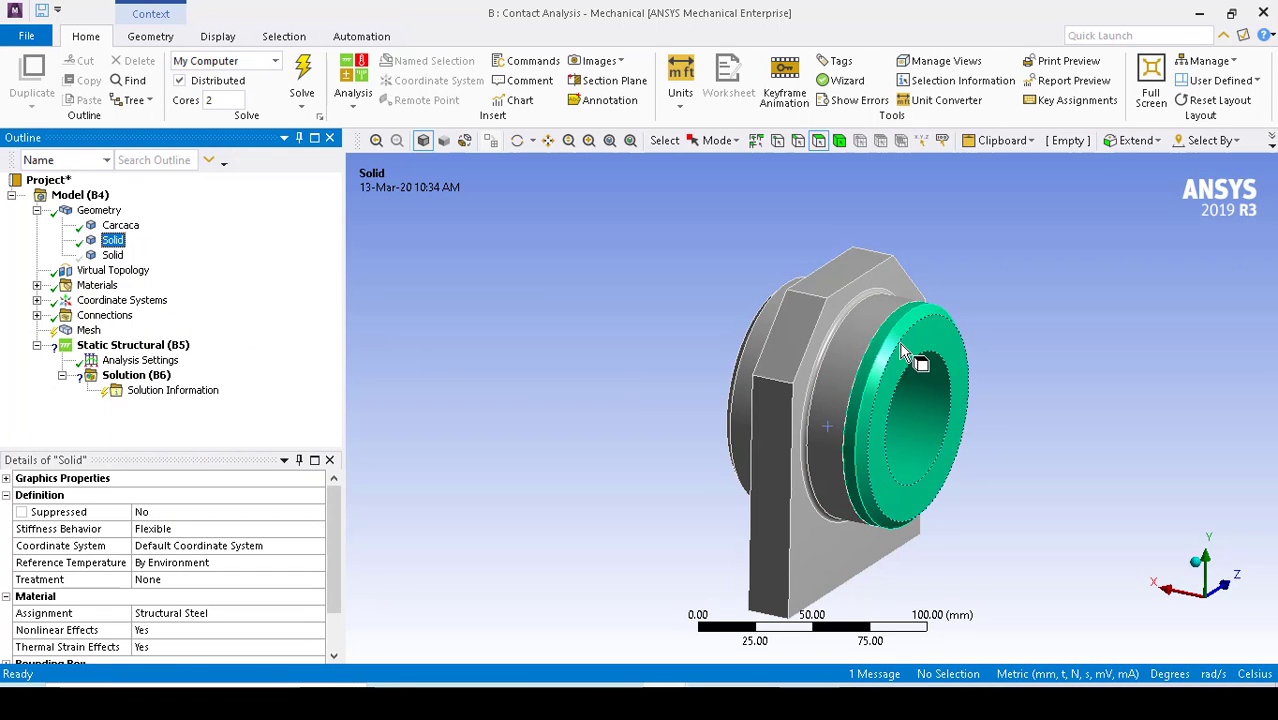
right_click(117, 248)
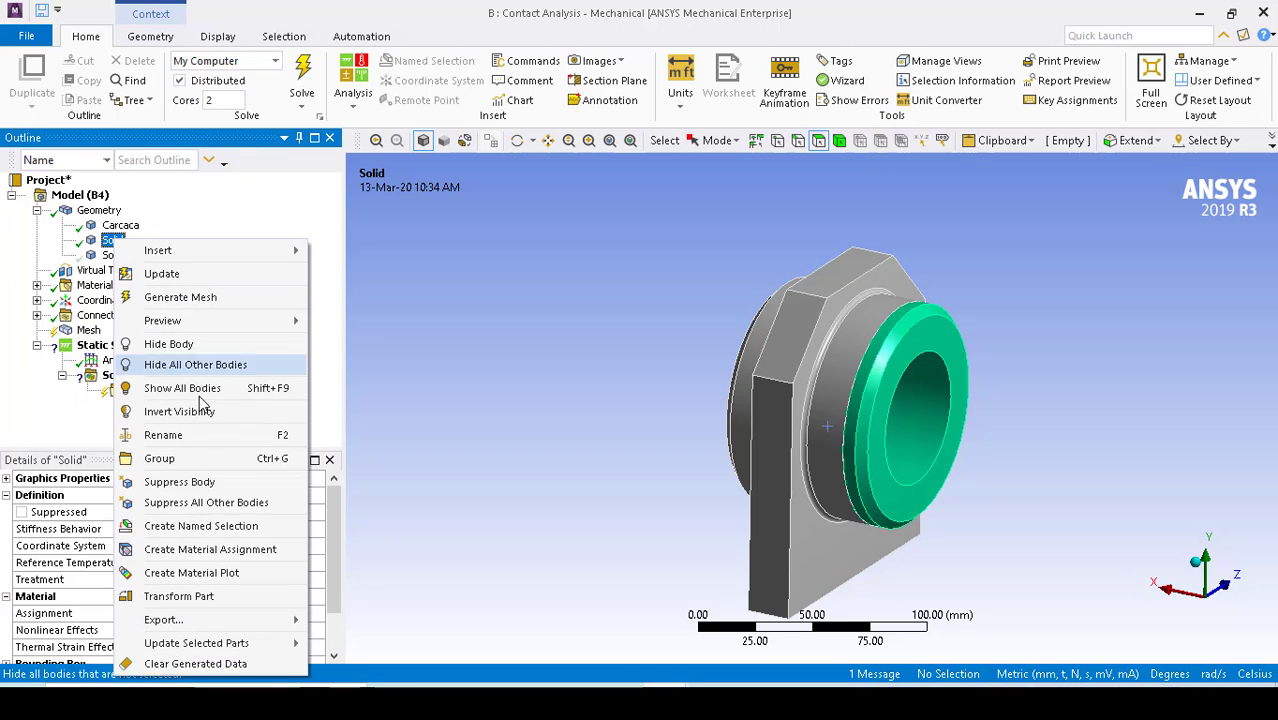
left_click(235, 438)
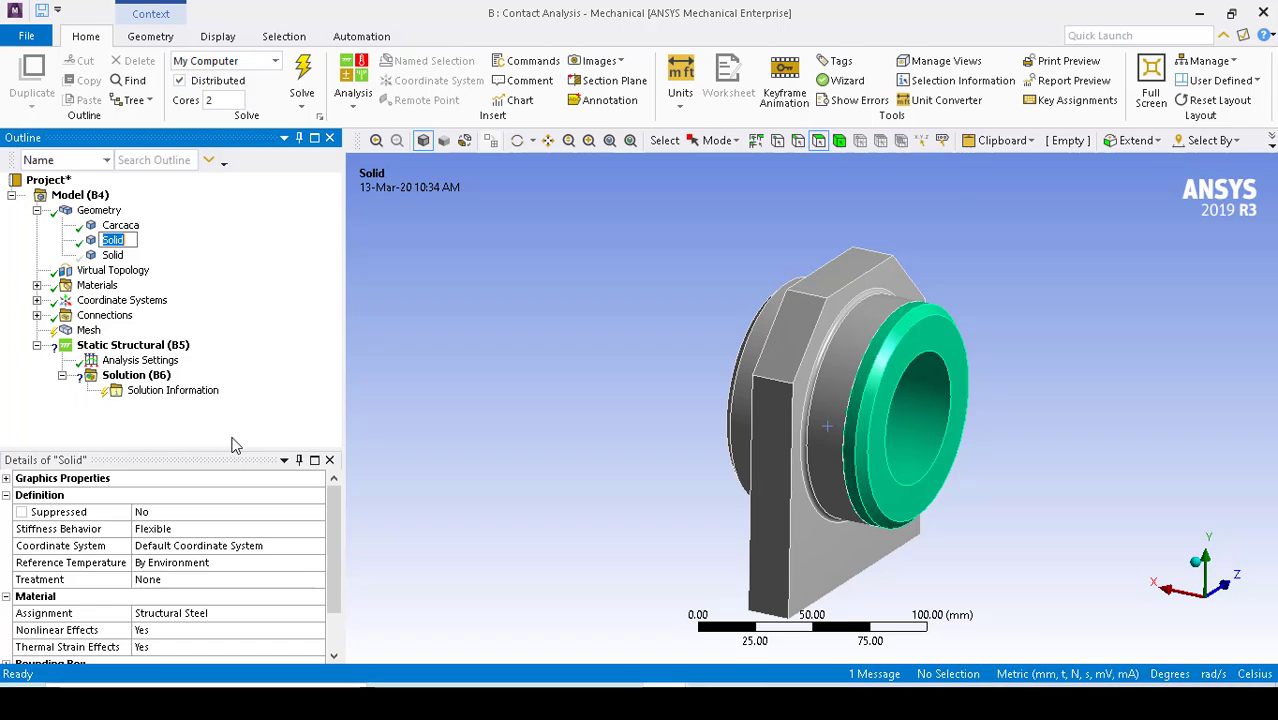
type("Bucha")
key("Return")
Show the remaining unnamed solid, the shaft, and rename it as Eixo.
left_click(112, 255)
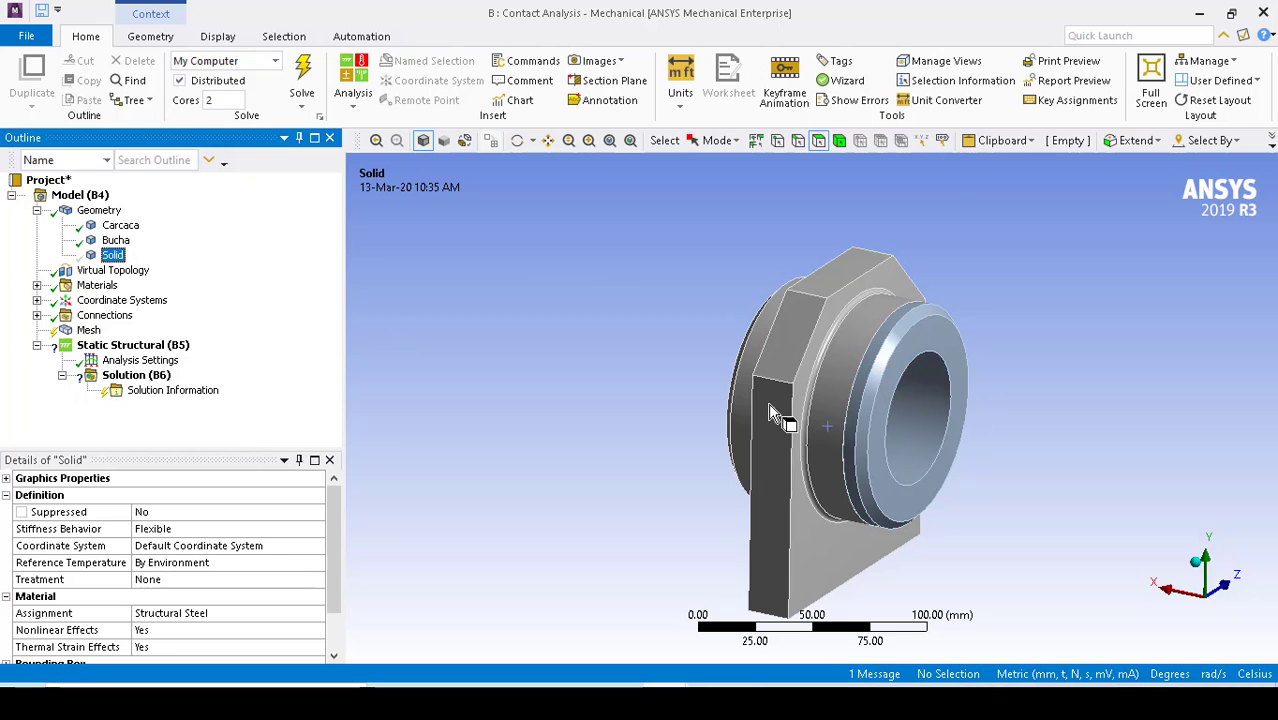
right_click(112, 255)
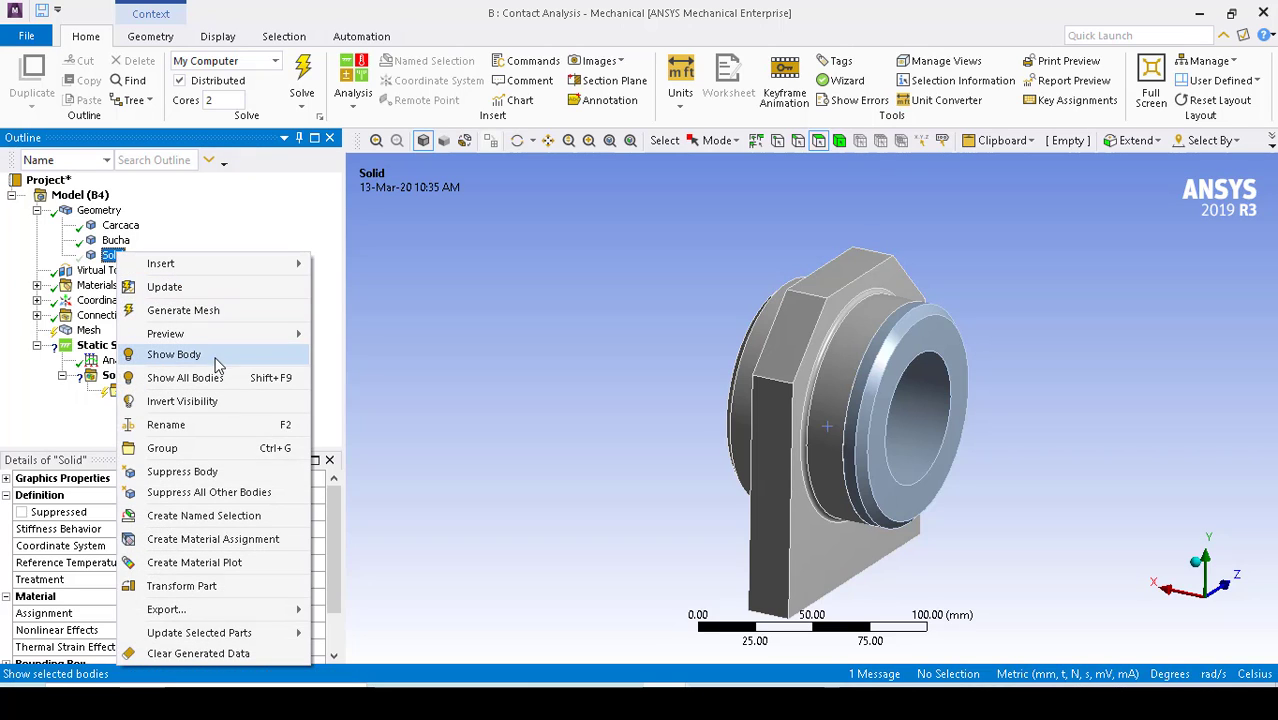
left_click(218, 360)
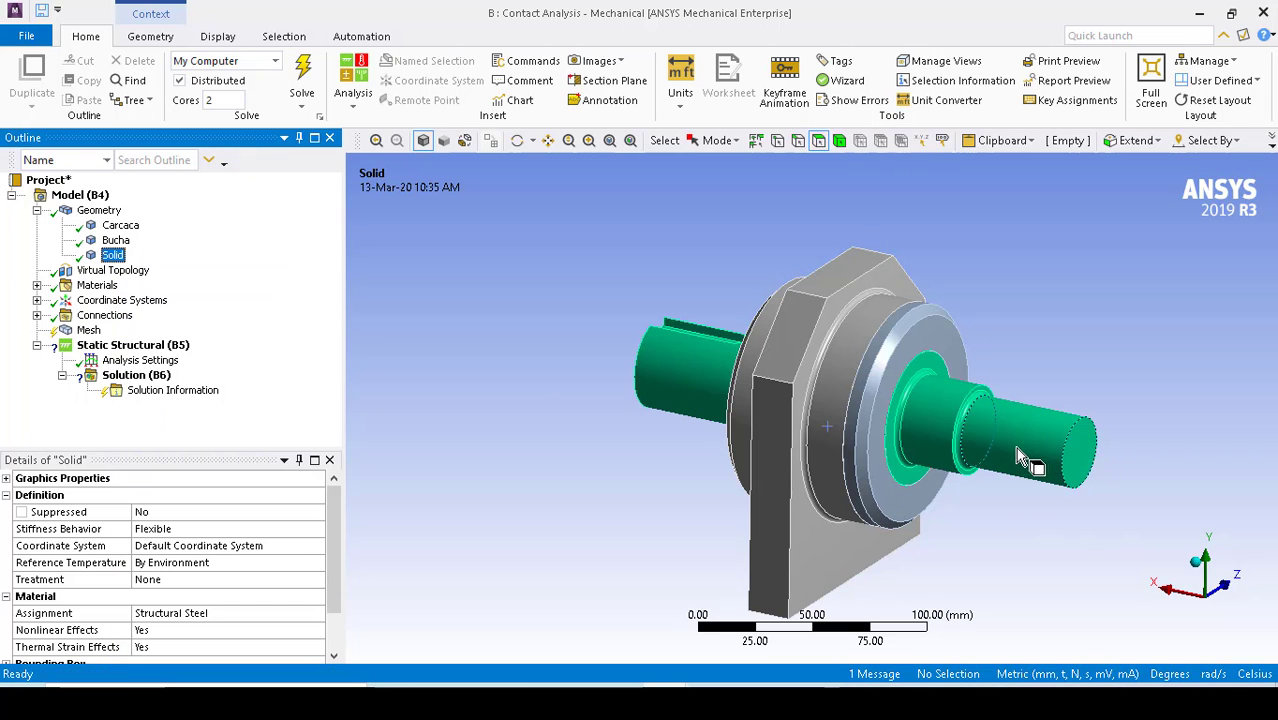
right_click(112, 255)
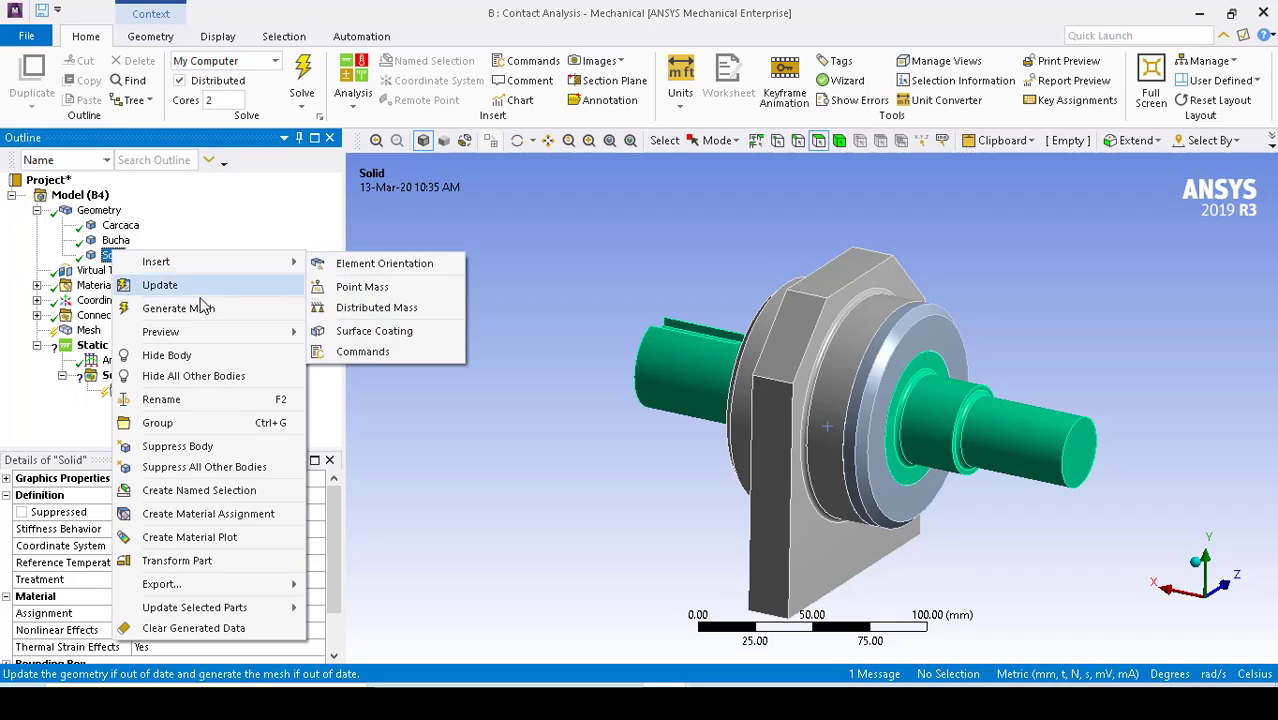
left_click(224, 403)
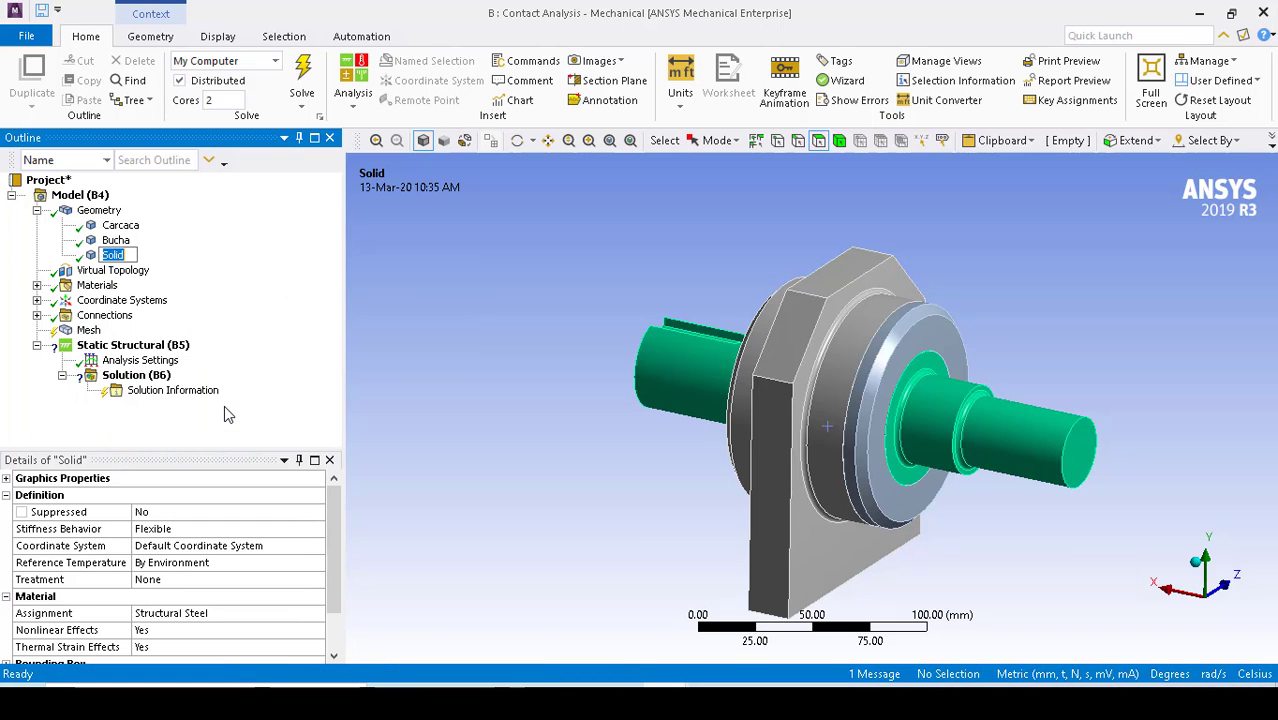
type("Eixo")
left_click(434, 331)
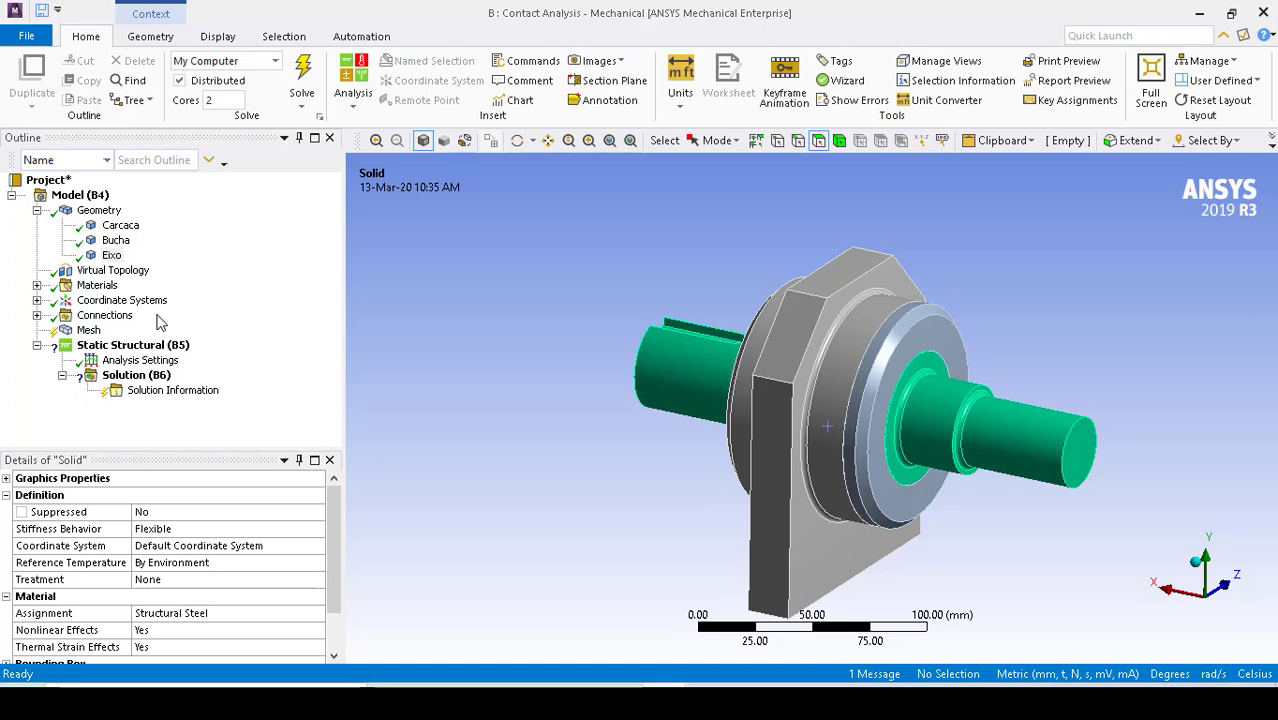
Assign the Copper Alloy material to the Bucha body.
left_click(115, 240)
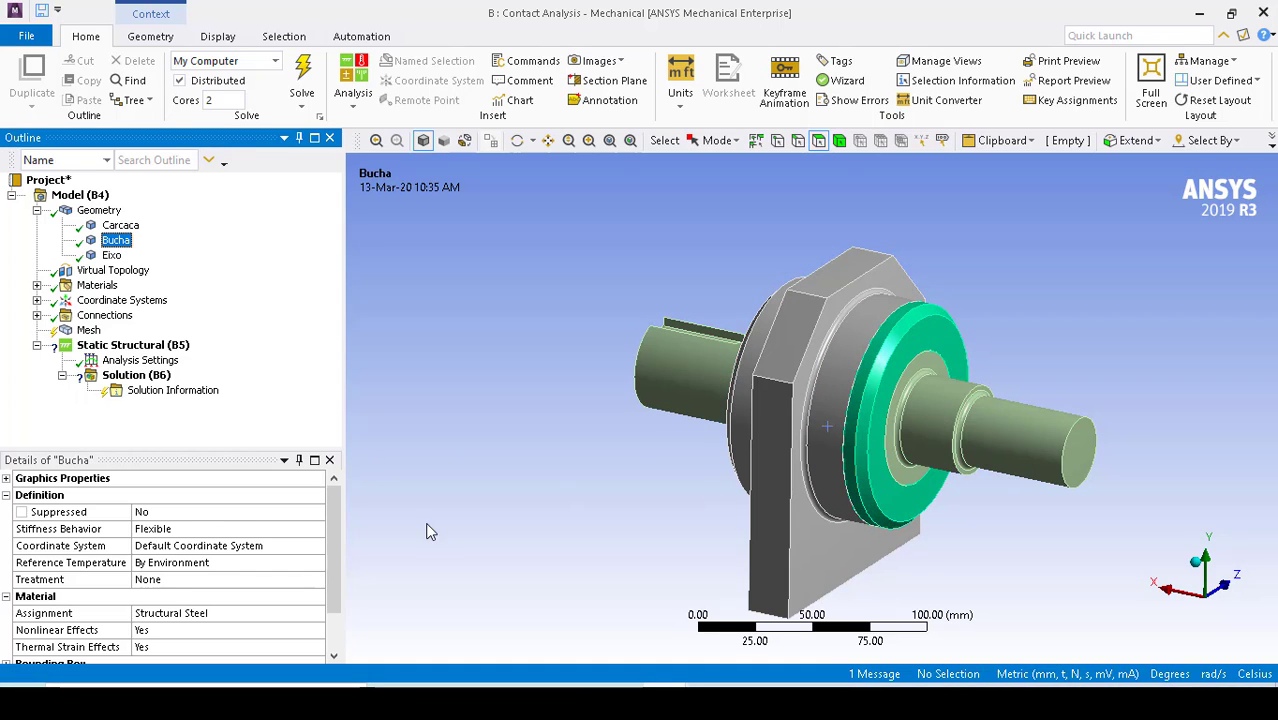
left_click(112, 241)
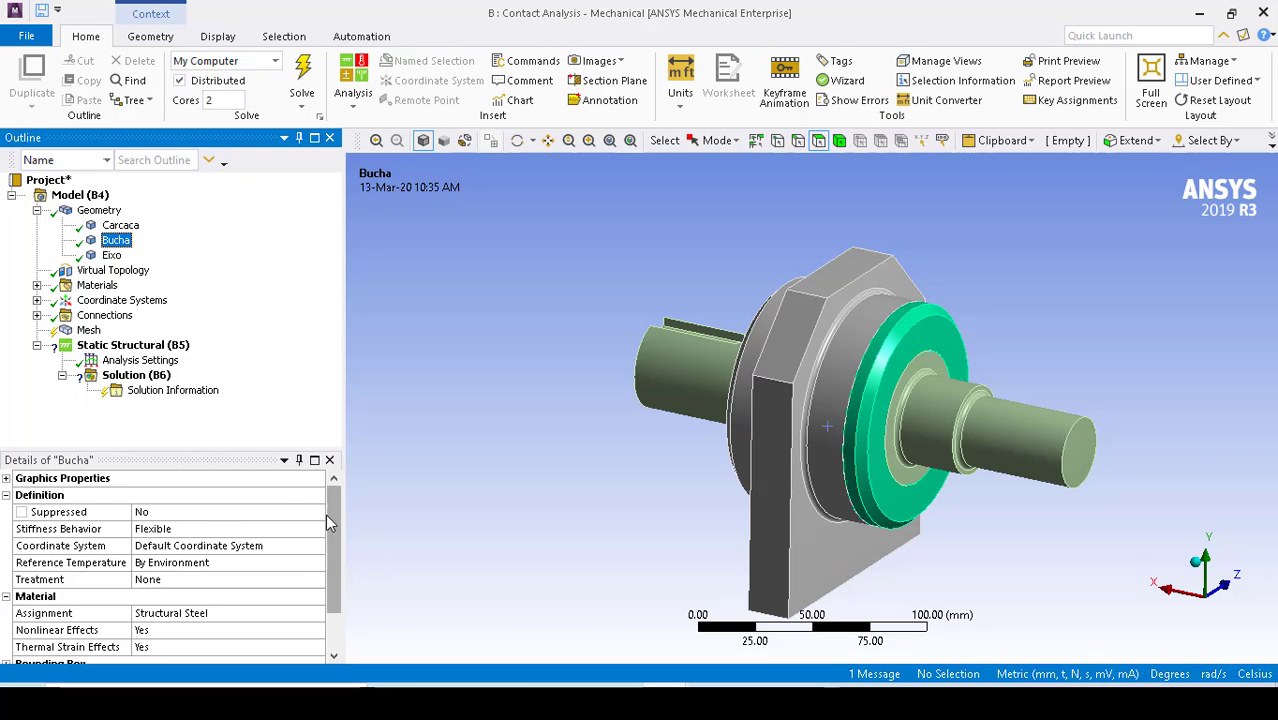
left_click_drag(330, 515, 303, 566)
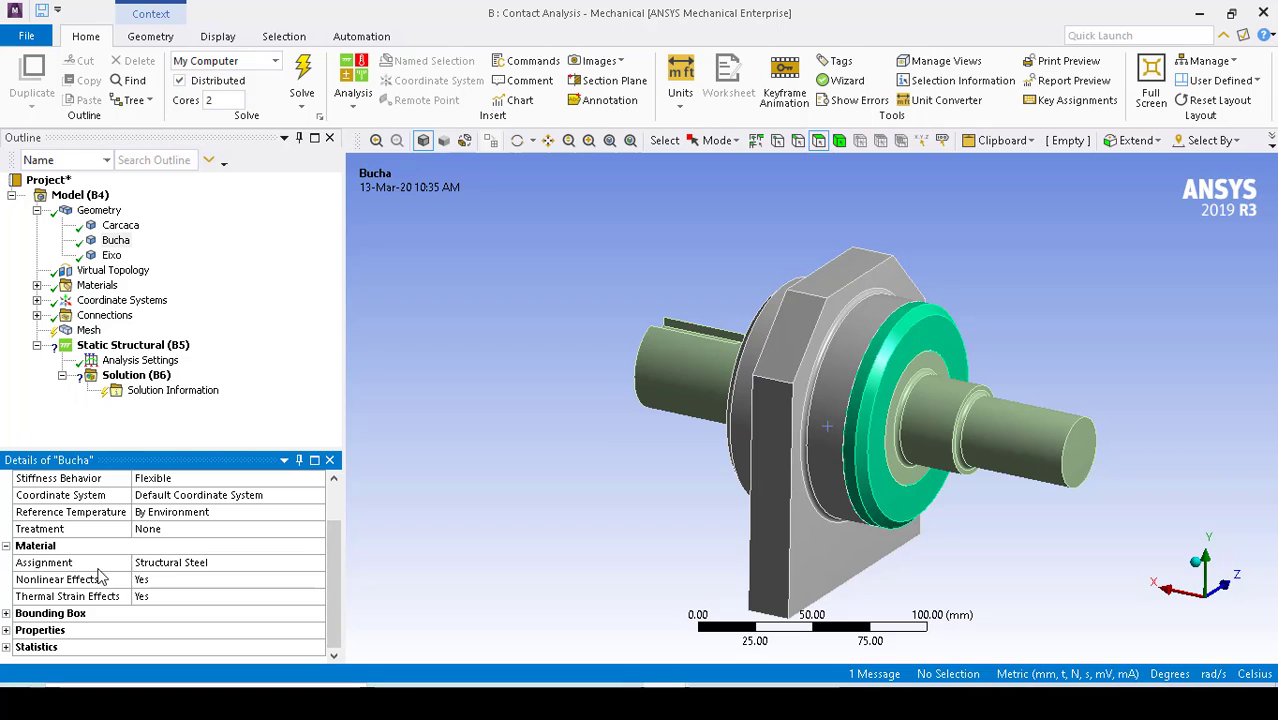
left_click(186, 566)
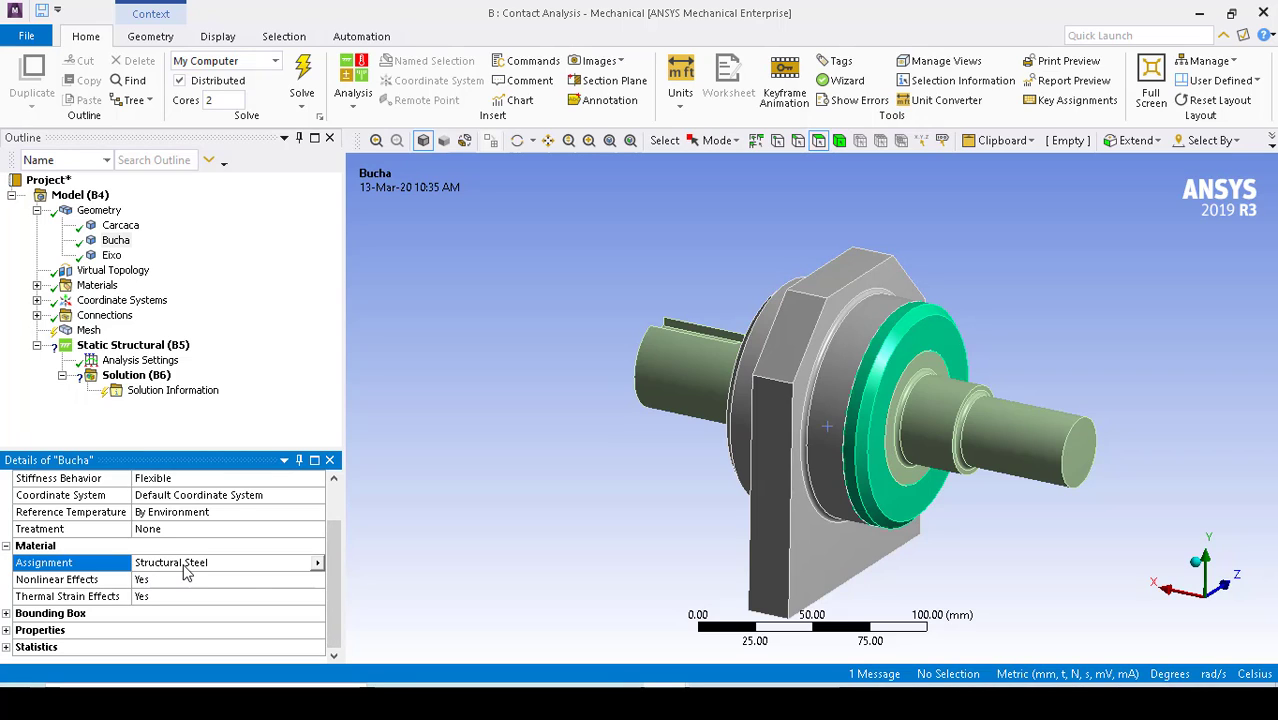
left_click(317, 565)
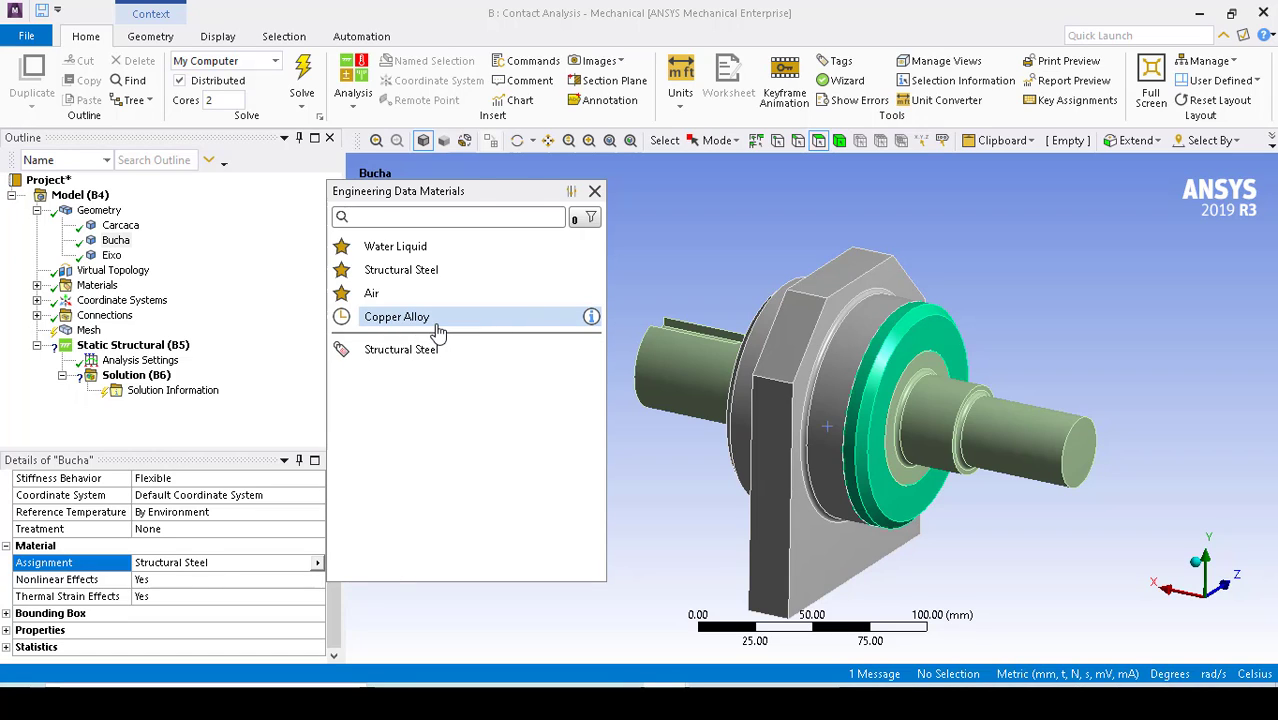
left_click(411, 218)
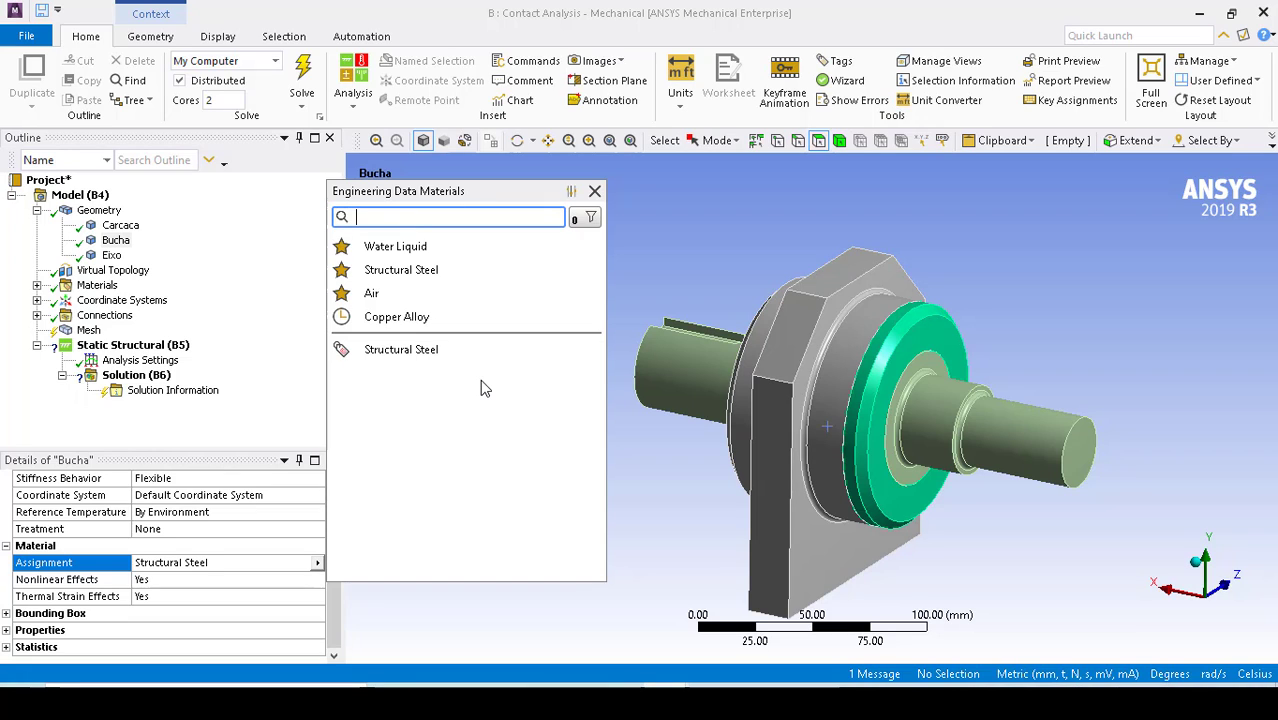
left_click(401, 318)
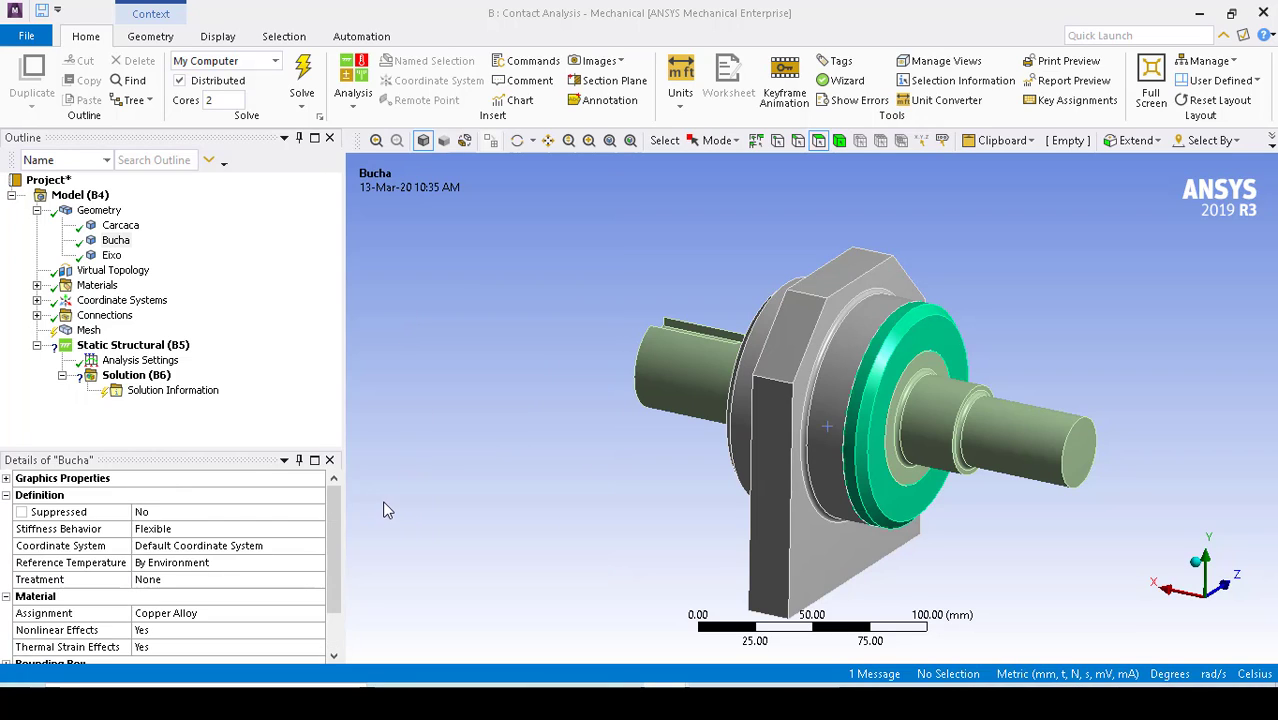
left_click_drag(332, 511, 347, 603)
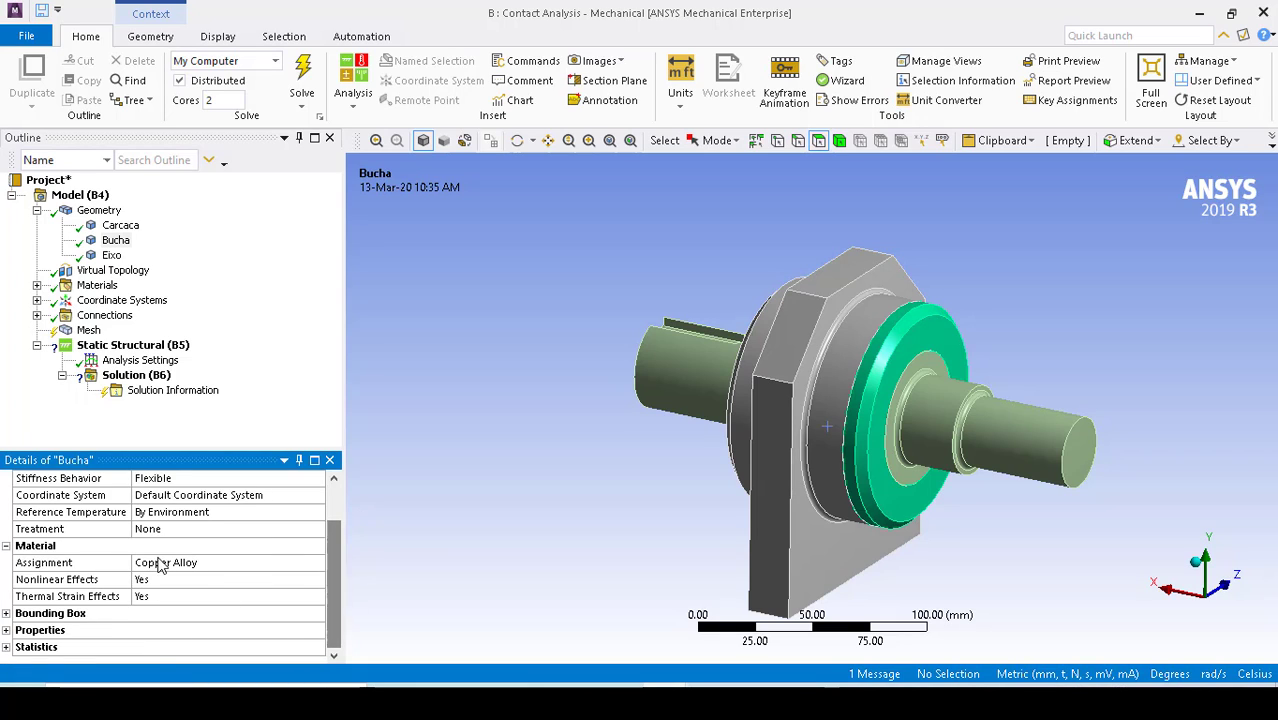
scroll(248, 588, "up", 1)
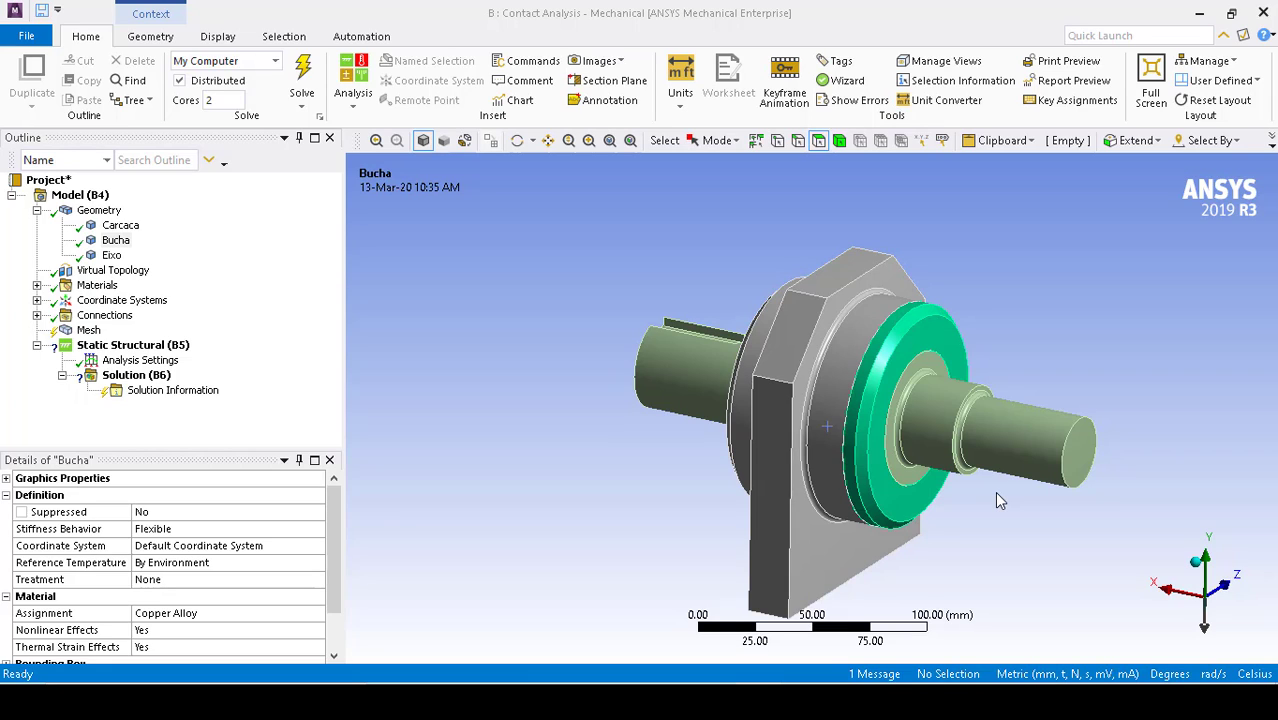
Insert a mesh Method control scoped to the shaft, bushing and housing bodies.
left_click(840, 140)
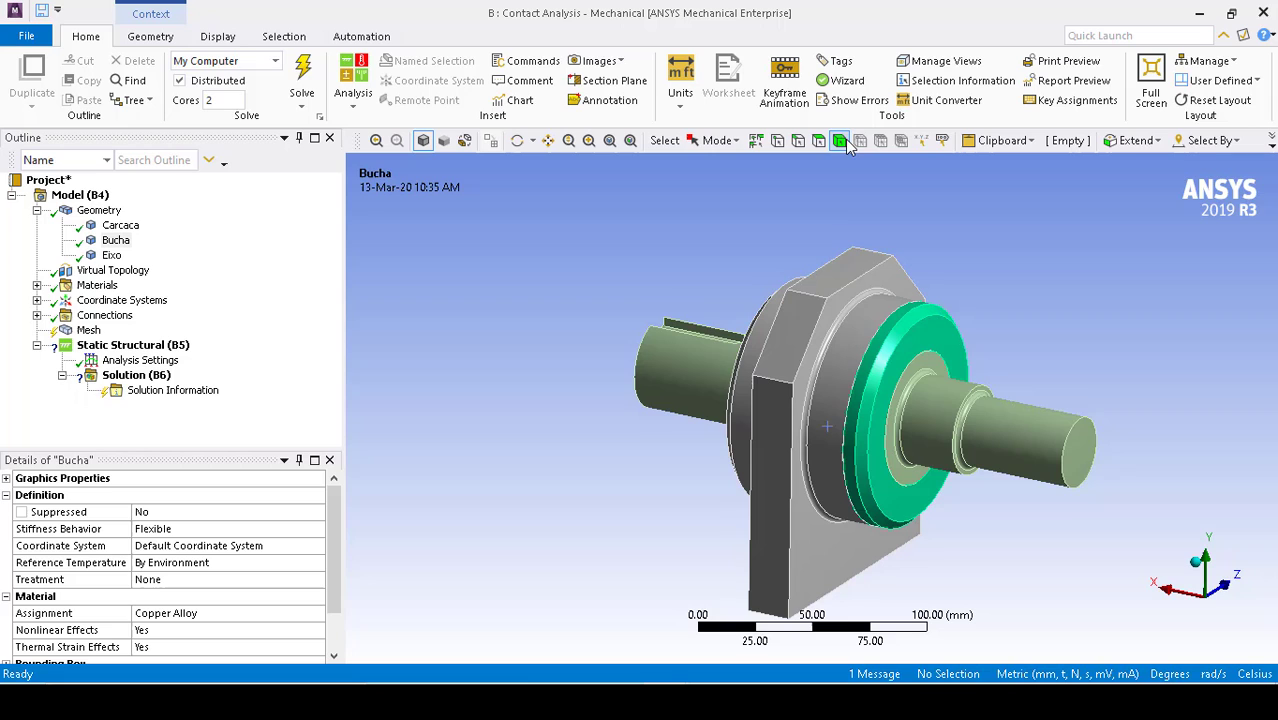
left_click(994, 448)
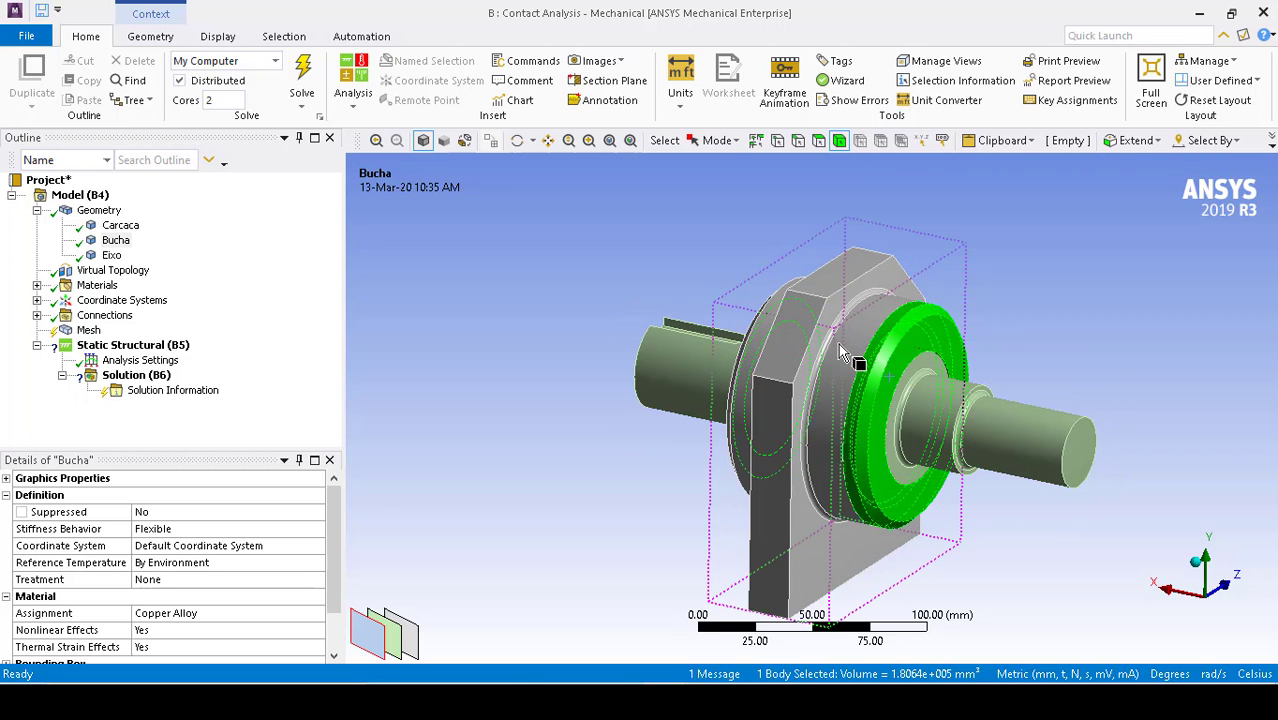
left_click(880, 405, "ctrl")
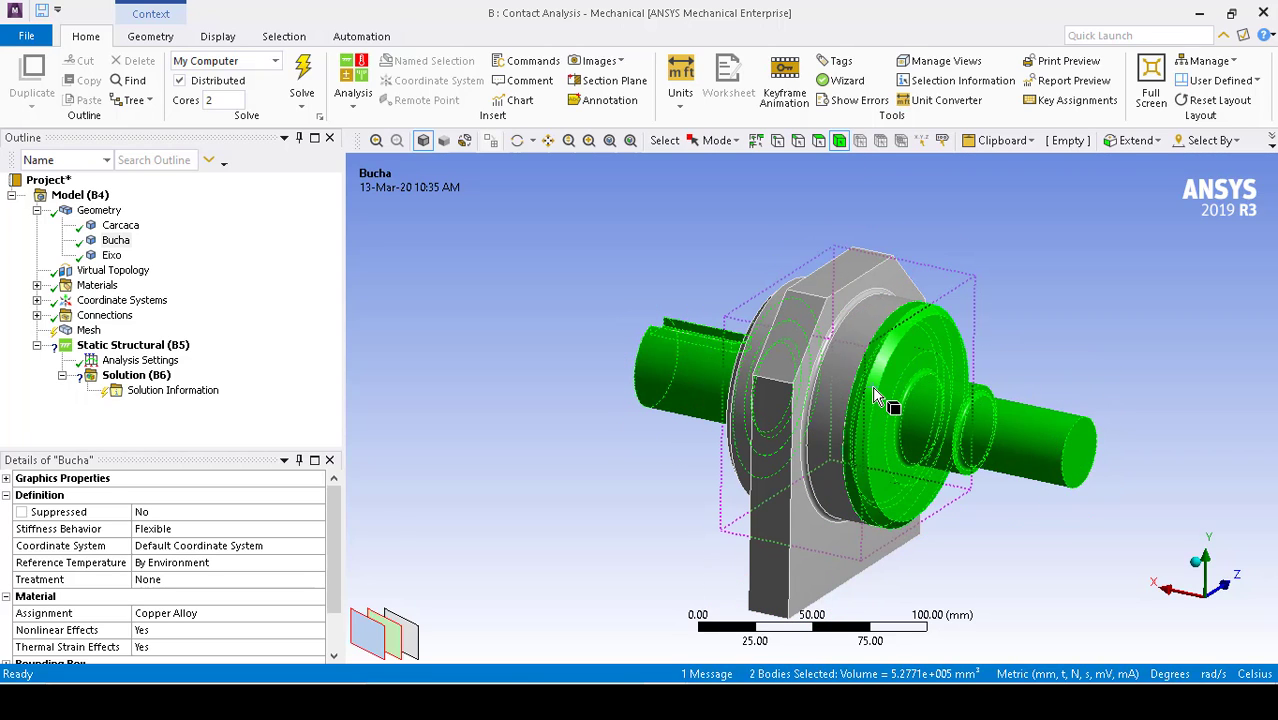
left_click(788, 319, "ctrl")
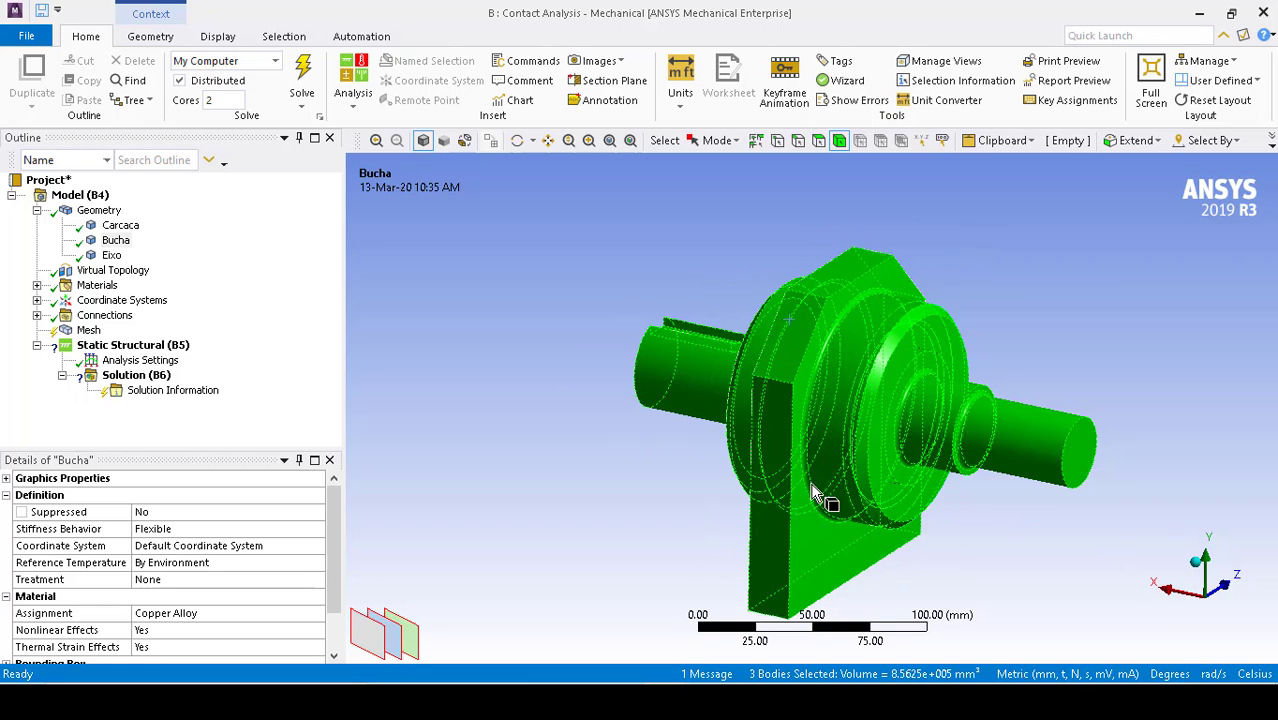
right_click(88, 331)
mouse_move(134, 343)
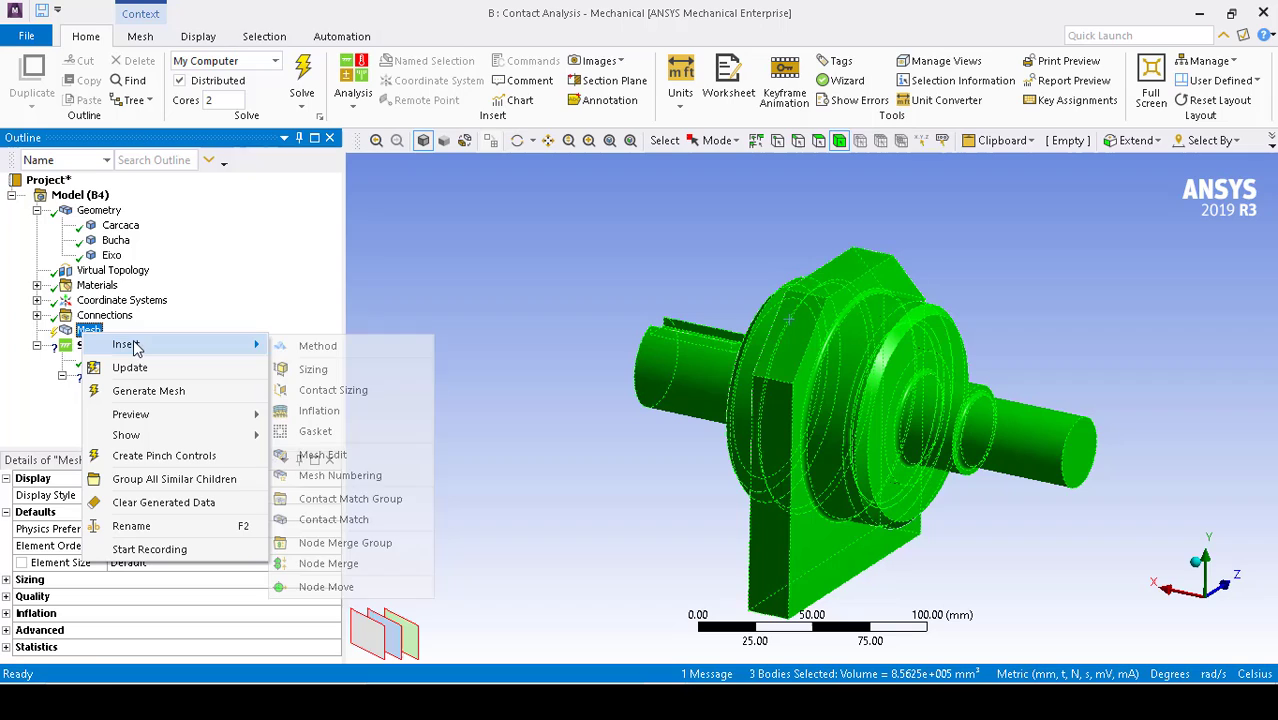
left_click(316, 346)
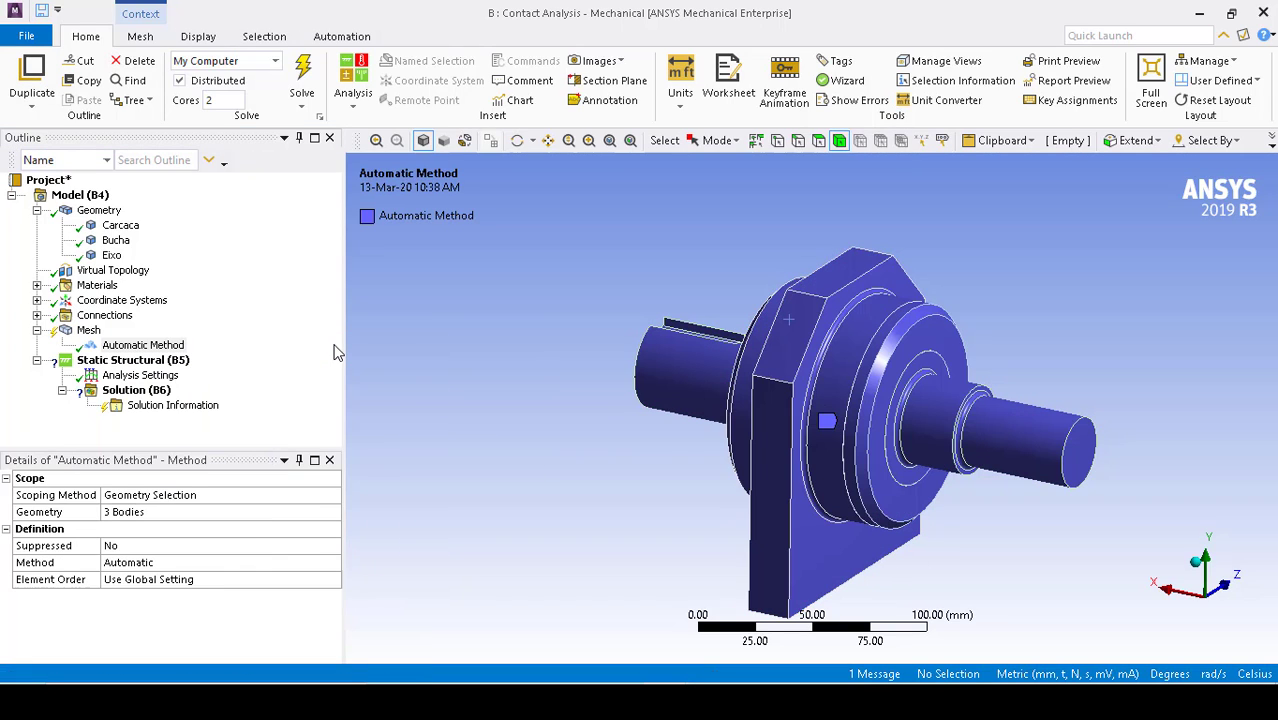
Set the mesh method to Hex Dominant with the Free Face Mesh Type set to All Quad.
left_click(330, 566)
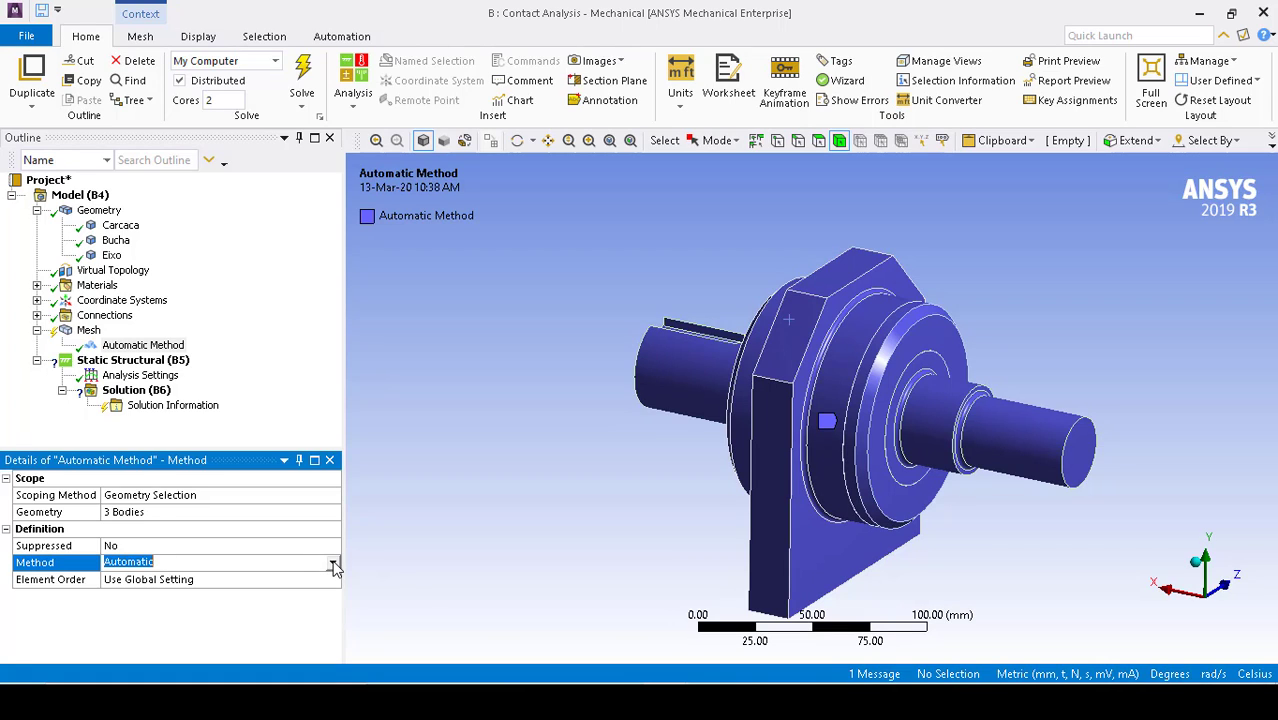
left_click(332, 562)
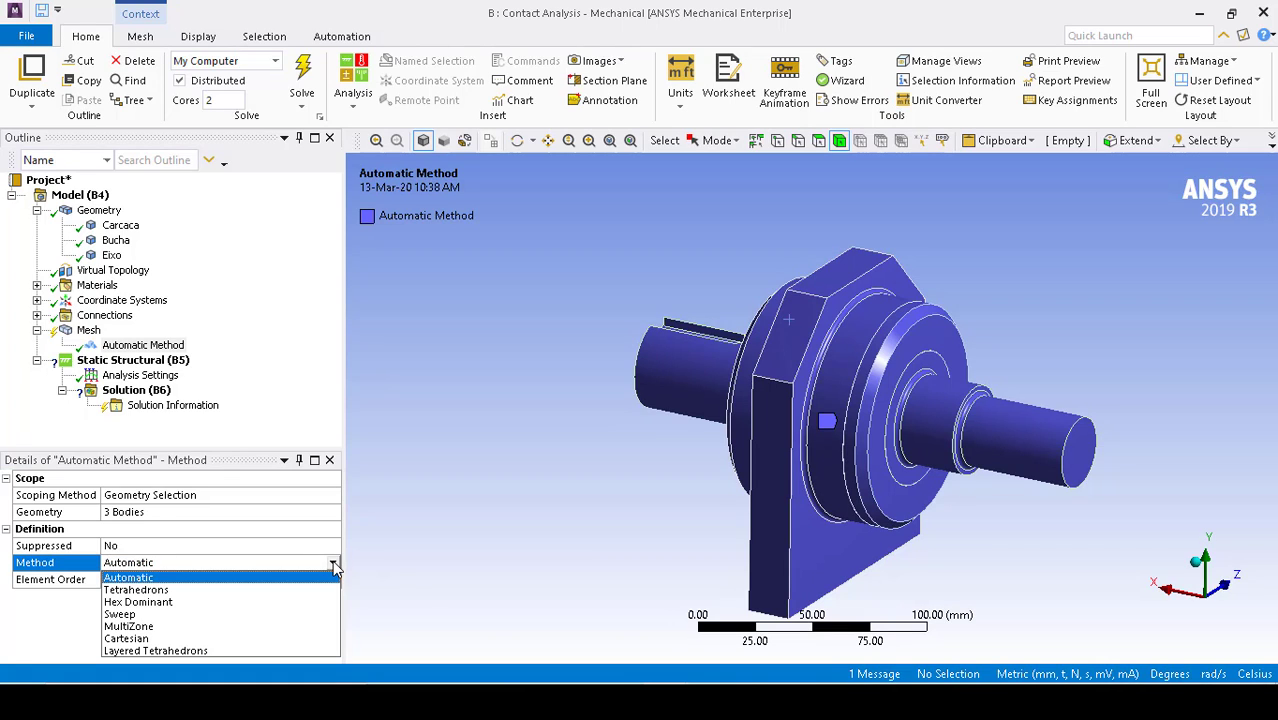
left_click(262, 609)
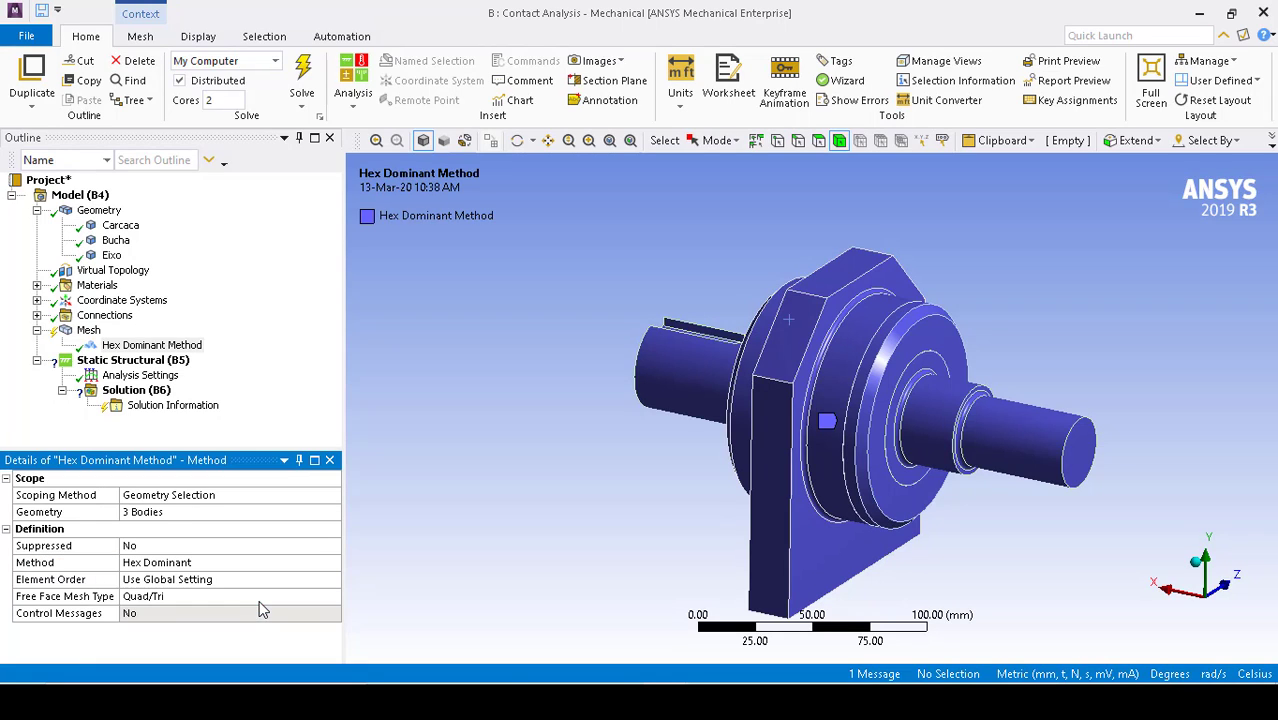
left_click(202, 597)
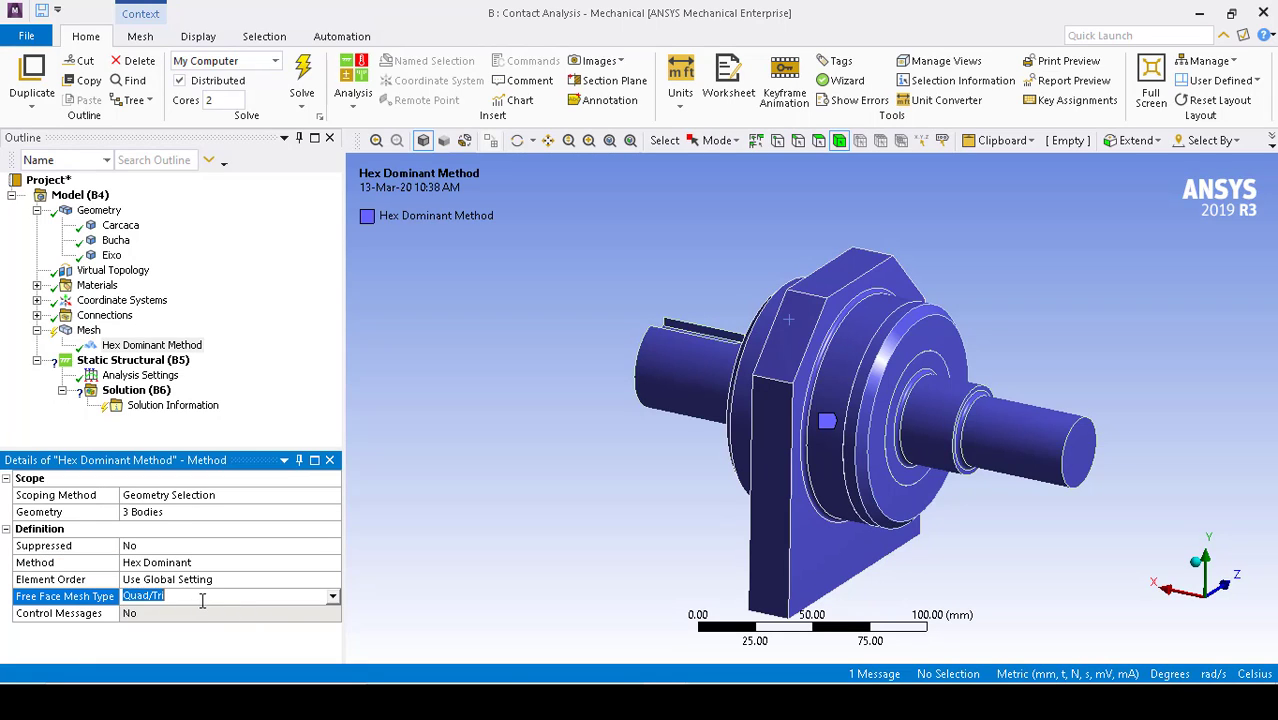
left_click(334, 597)
left_click(296, 624)
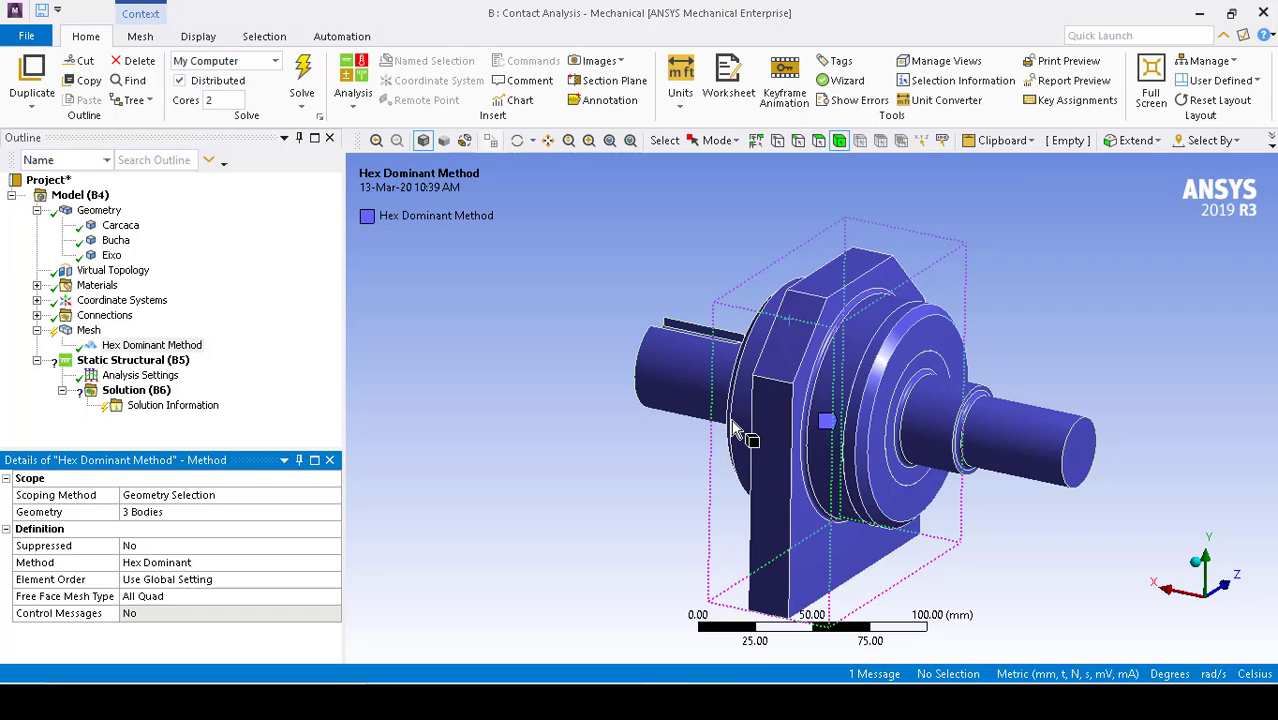
Insert a mesh Sizing control and scope it to the shaft, bushing and housing bodies.
left_click(89, 333)
right_click(89, 333)
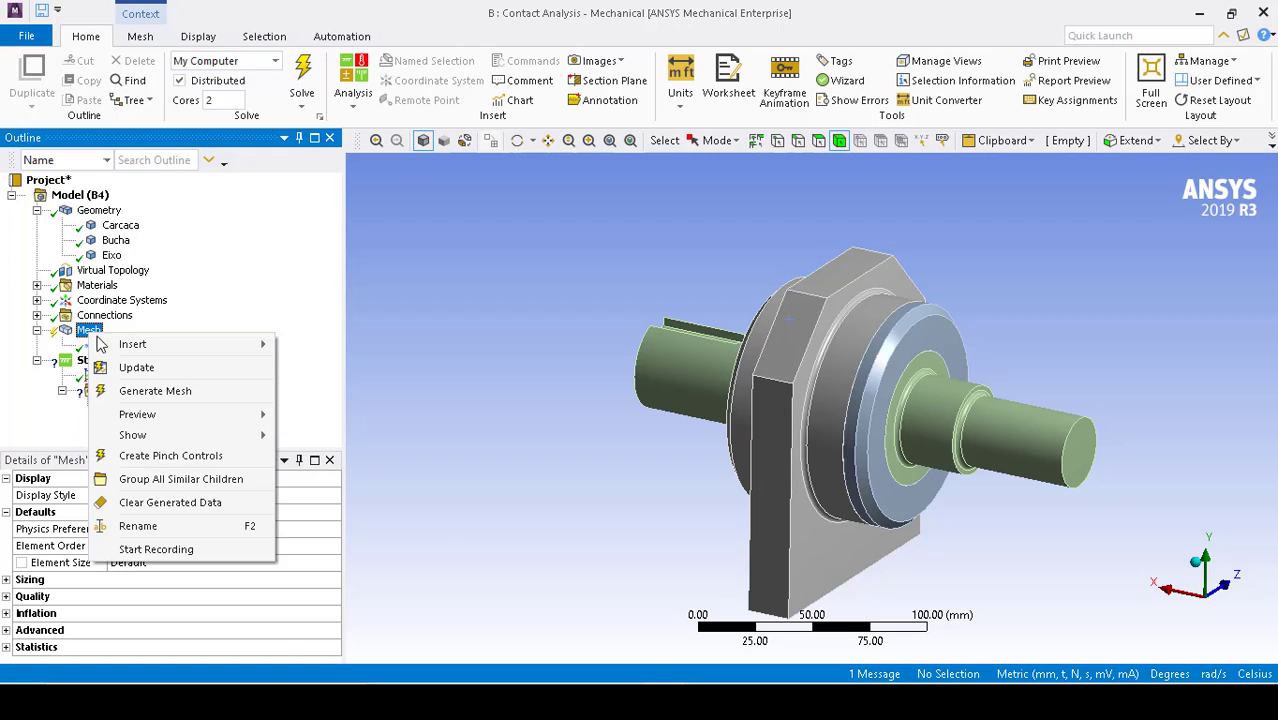
mouse_move(113, 346)
left_click(322, 342)
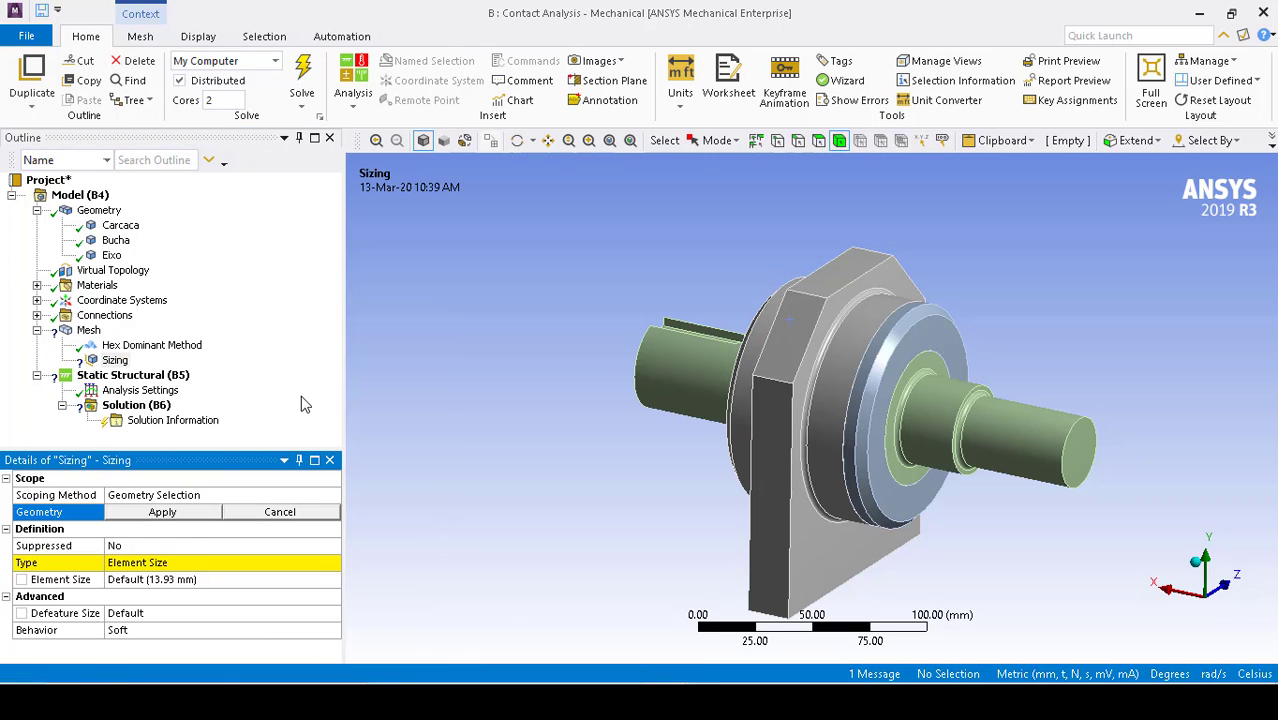
left_click(1010, 420)
left_click(880, 410, "ctrl")
left_click(822, 406, "ctrl")
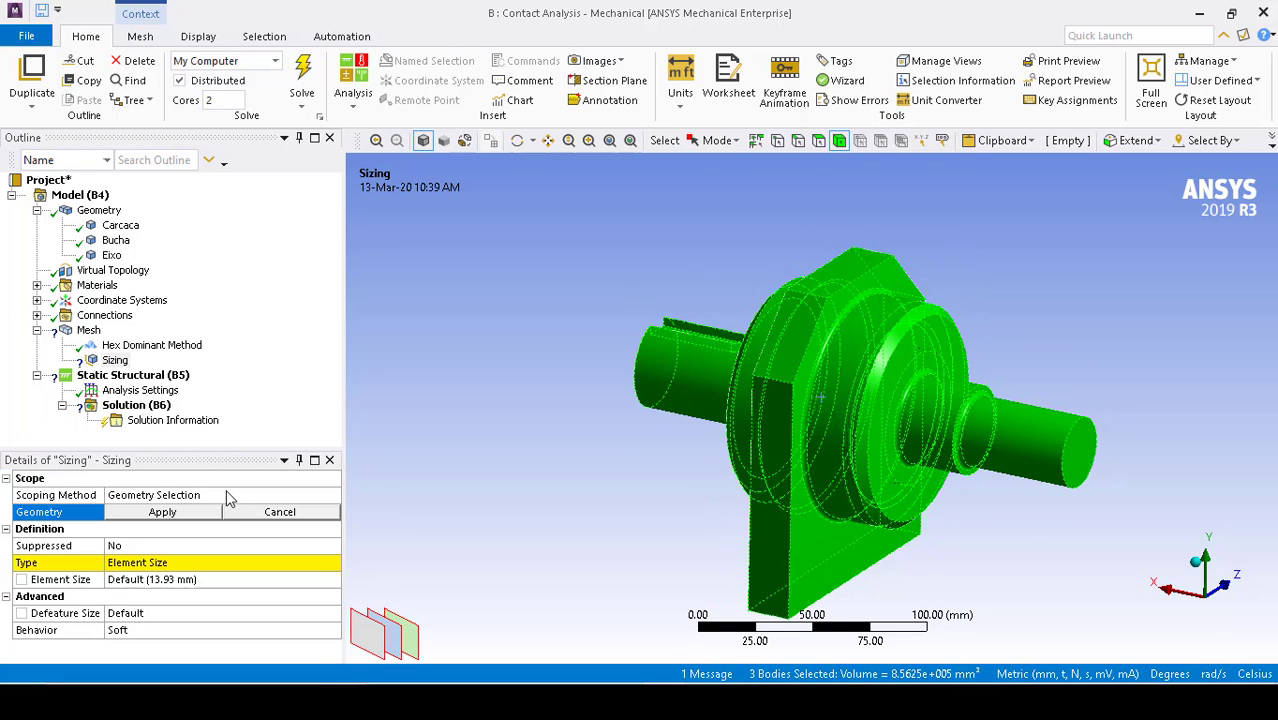
left_click(160, 512)
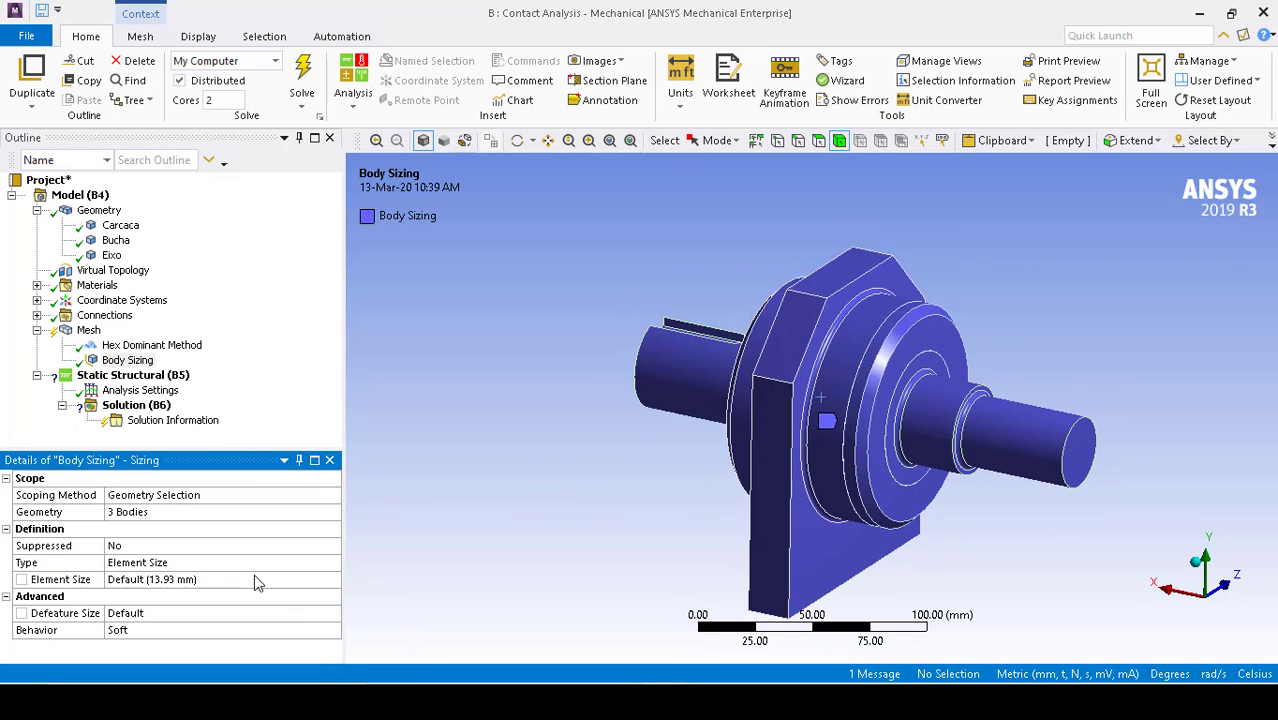
Set the Body Sizing element size to 5 mm and generate the mesh.
left_click(131, 580)
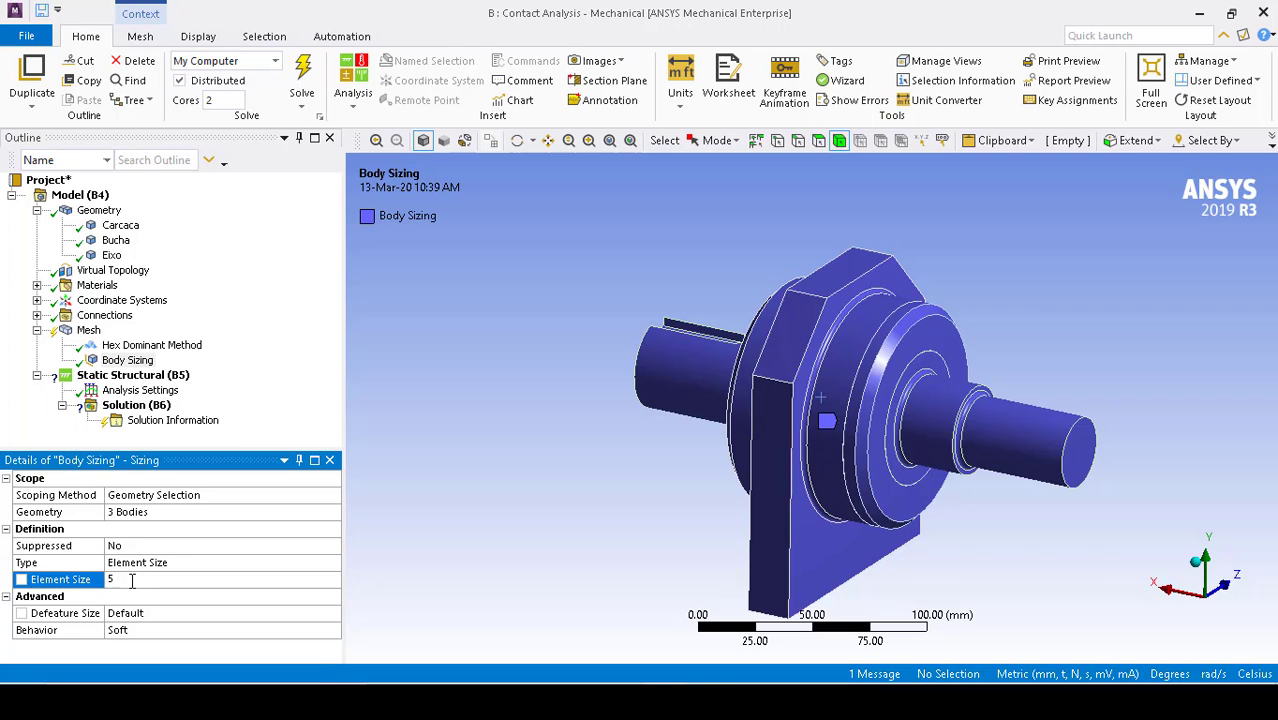
left_click(518, 517)
right_click(92, 334)
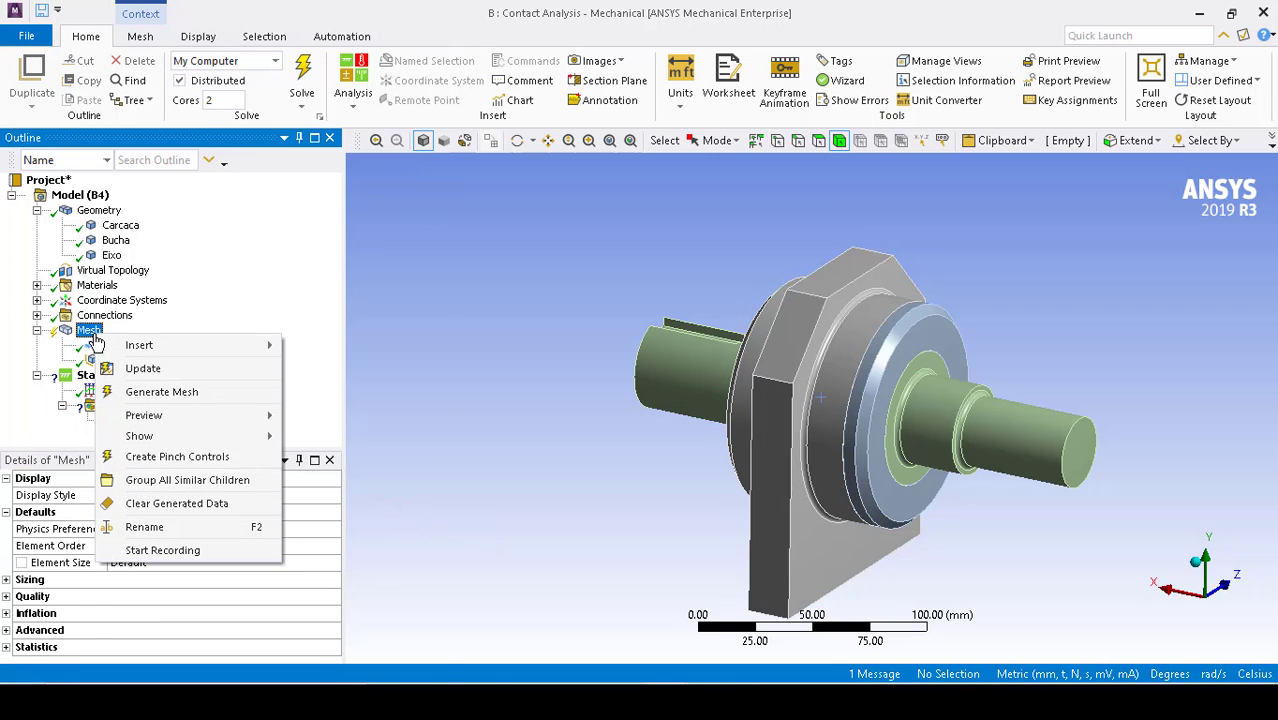
left_click(192, 393)
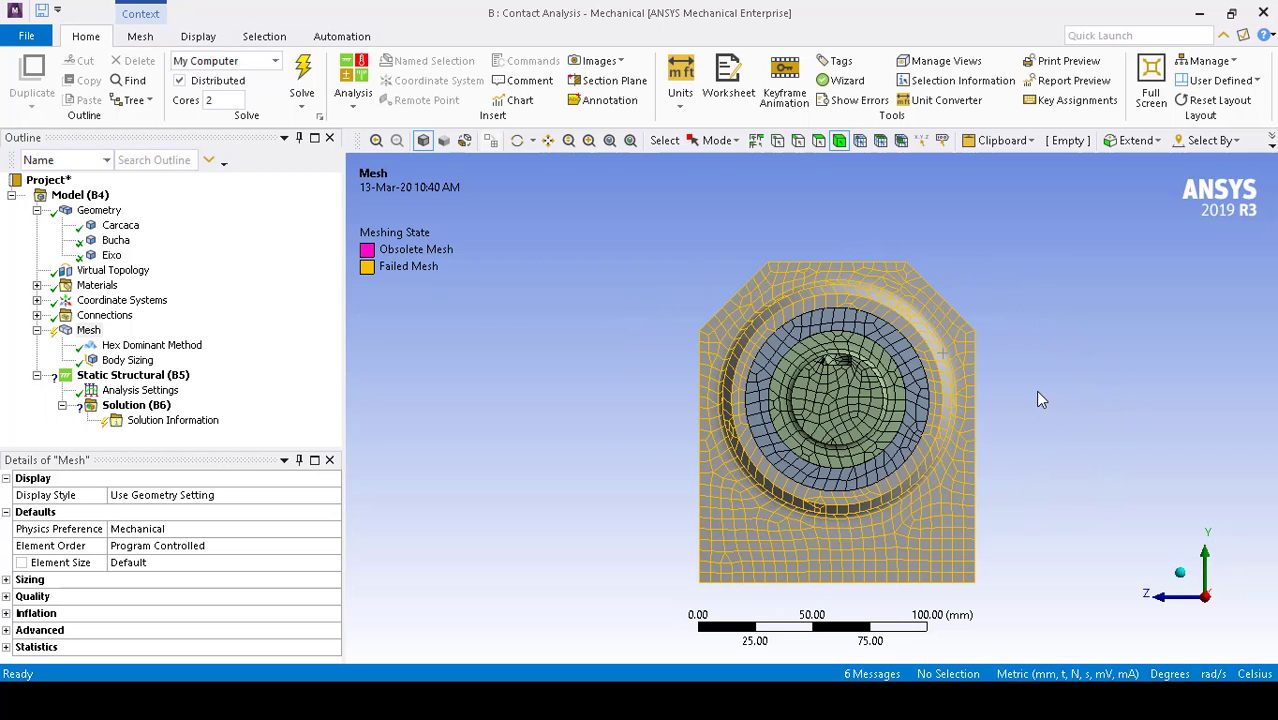
Examine the generated mesh on the housing, bushing and both ends of the shaft.
middle_click_drag(1035, 390, 727, 435)
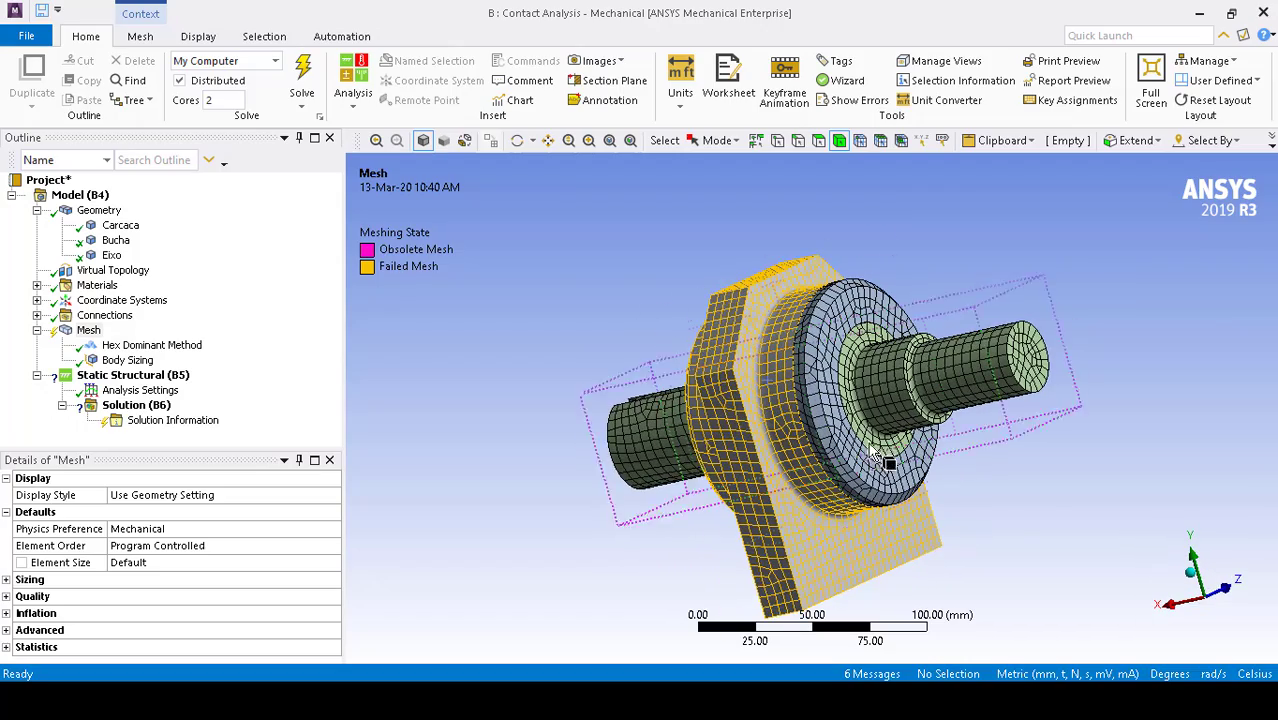
scroll(798, 446, "down", 3)
scroll(795, 445, "up", 5)
scroll(795, 450, "up", 3)
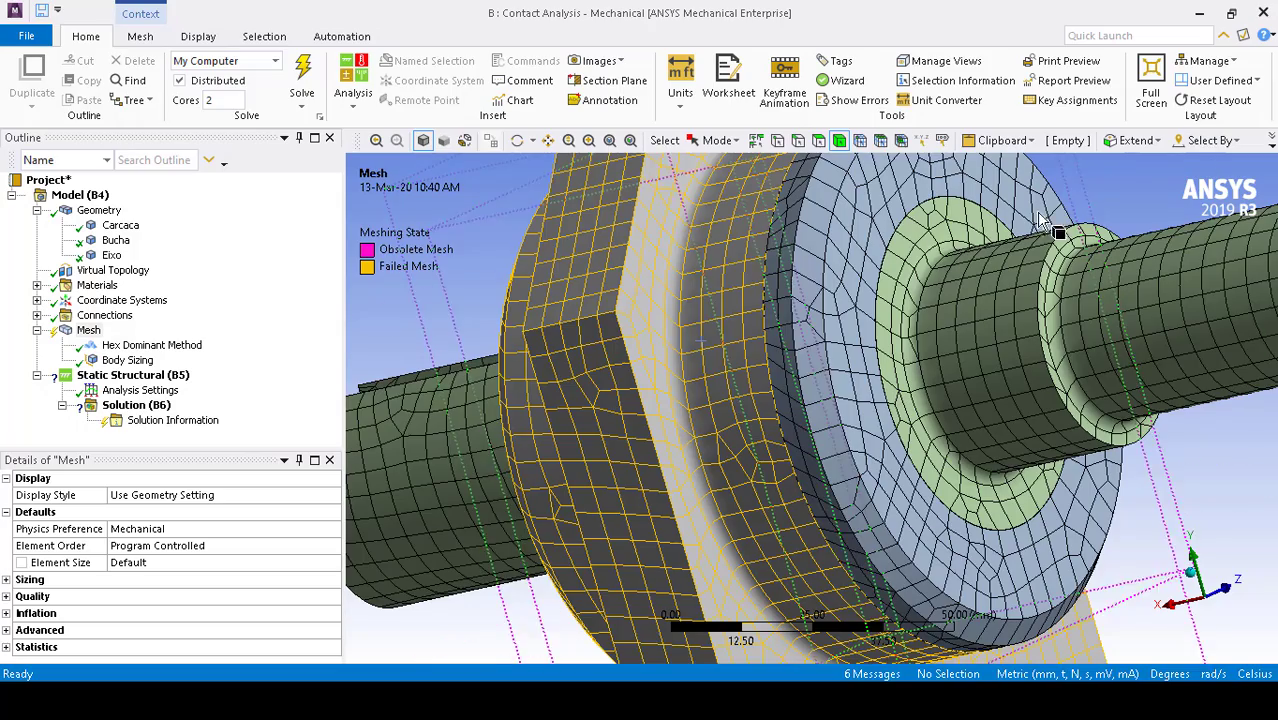
scroll(884, 405, "down", 3)
middle_click_drag(1054, 215, 930, 248)
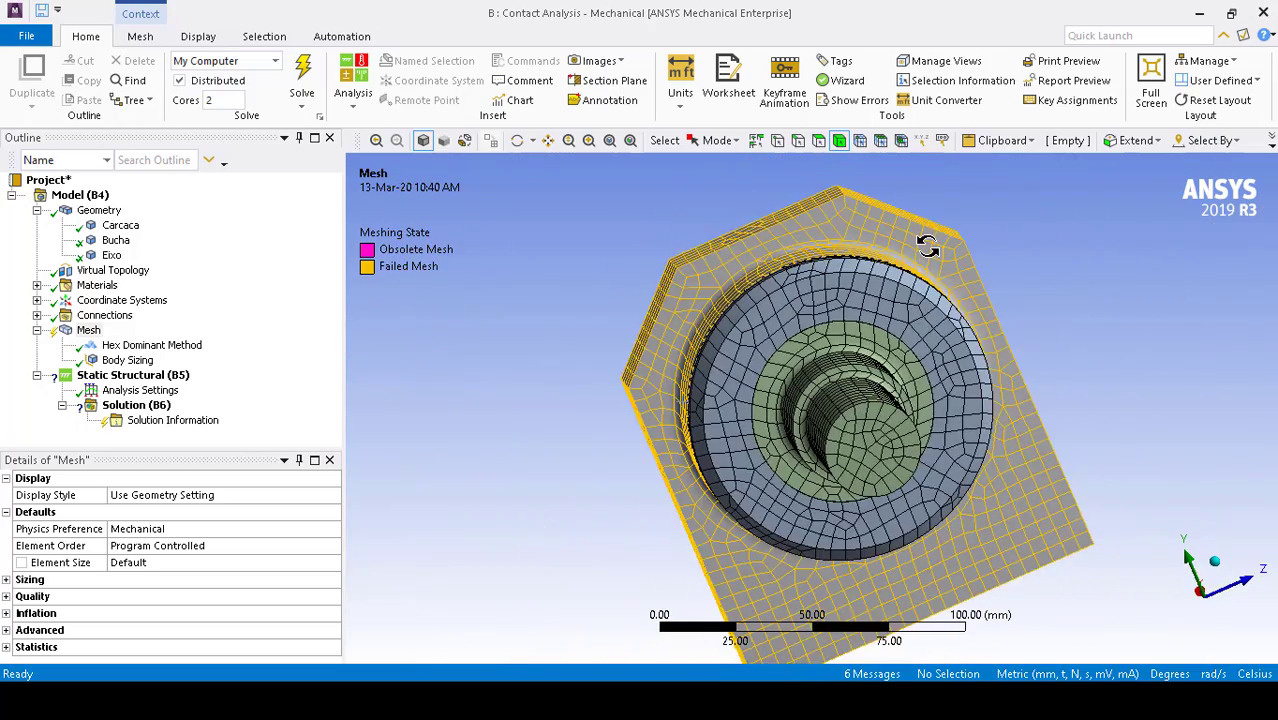
scroll(841, 357, "up", 4)
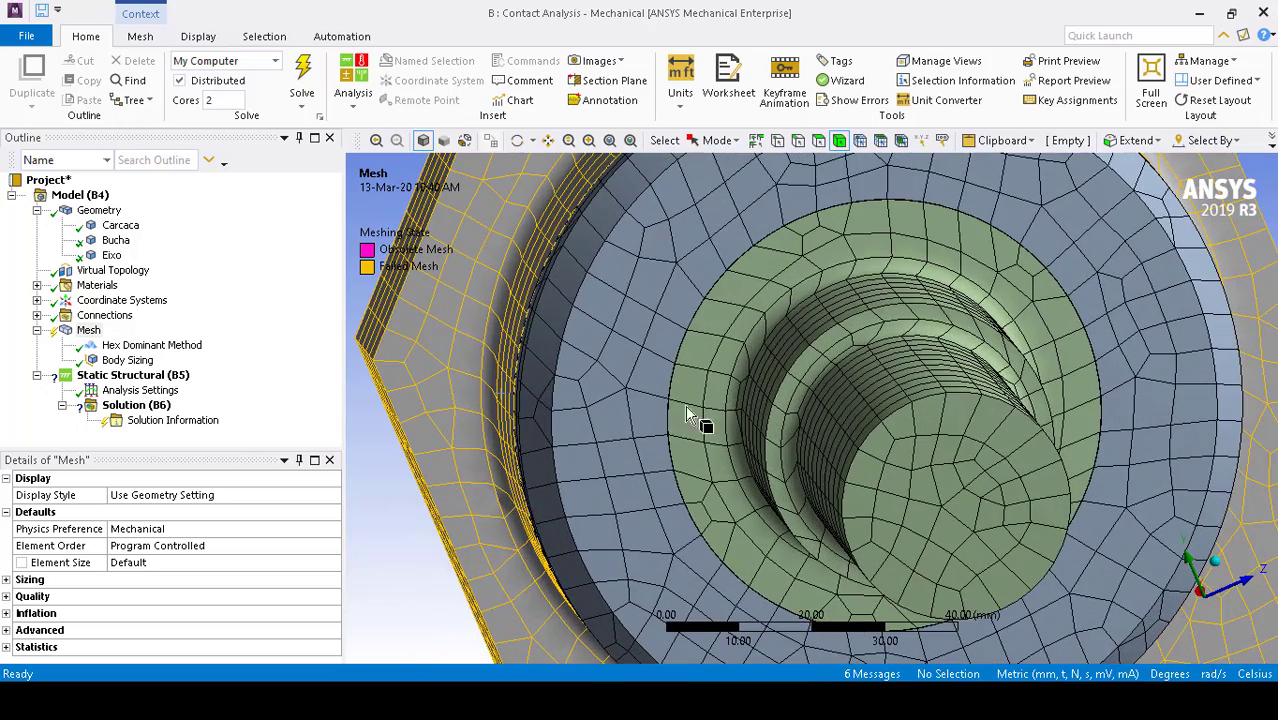
middle_click_drag(590, 440, 495, 430)
middle_click_drag(465, 300, 496, 328)
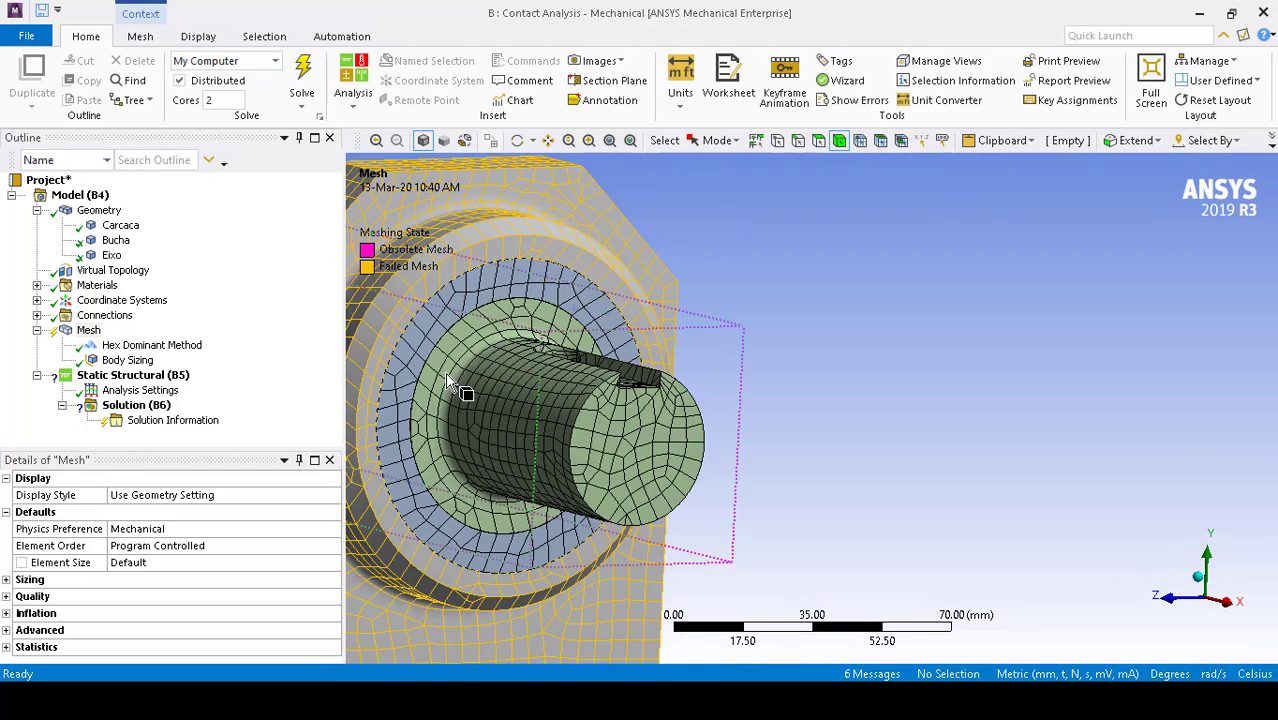
middle_click_drag(446, 381, 696, 371)
scroll(747, 391, "up", 4)
scroll(742, 411, "down", 6)
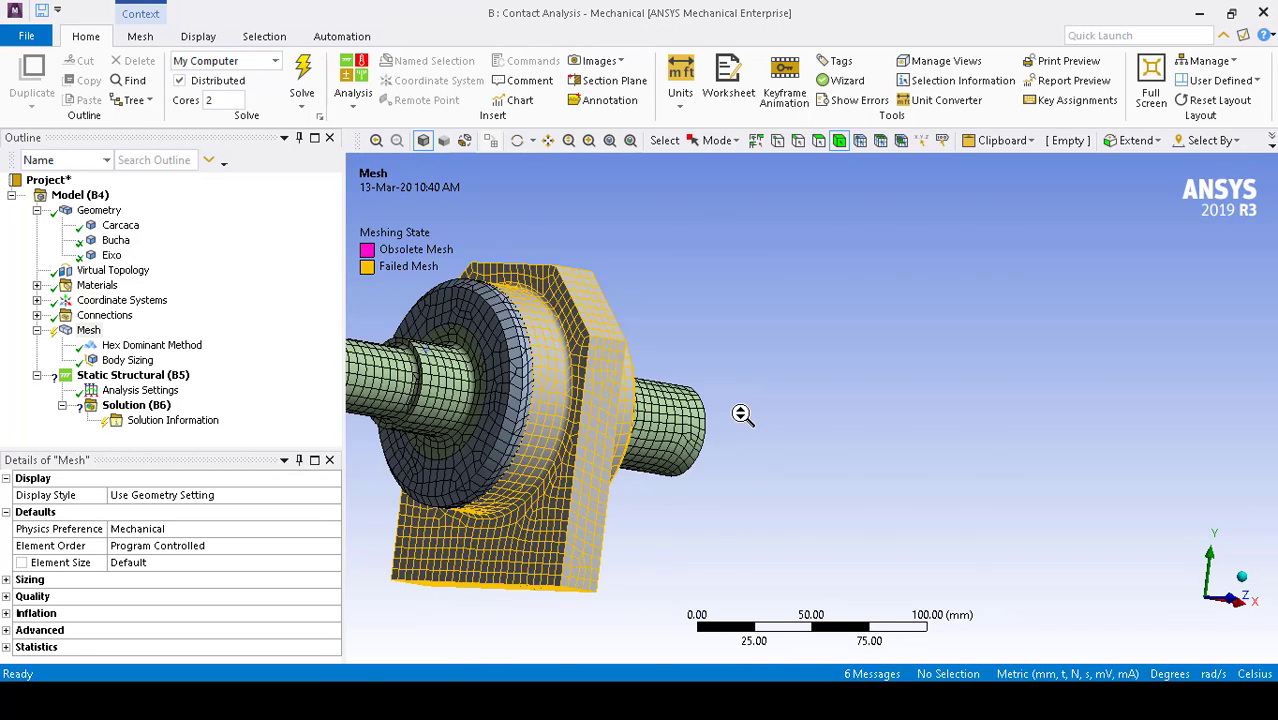
scroll(741, 414, "down", 2)
middle_click_drag(434, 318, 668, 442)
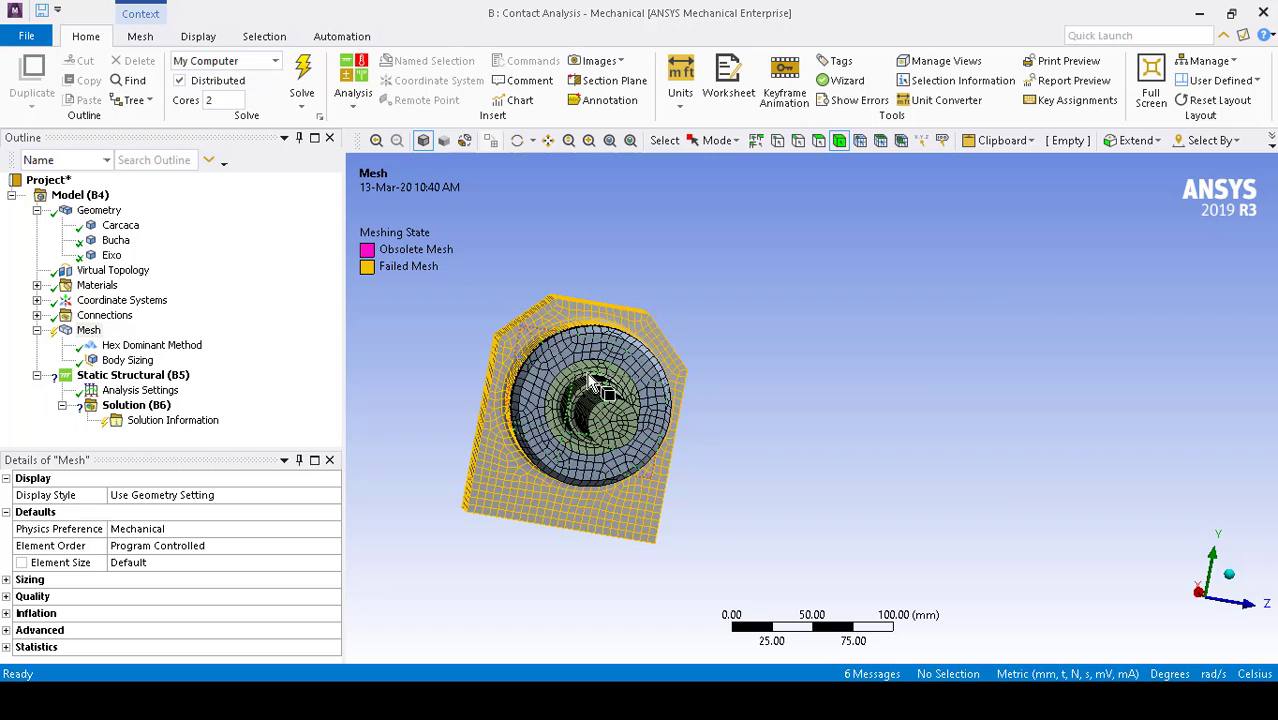
scroll(800, 380, "up", 3)
scroll(790, 390, "down", 4)
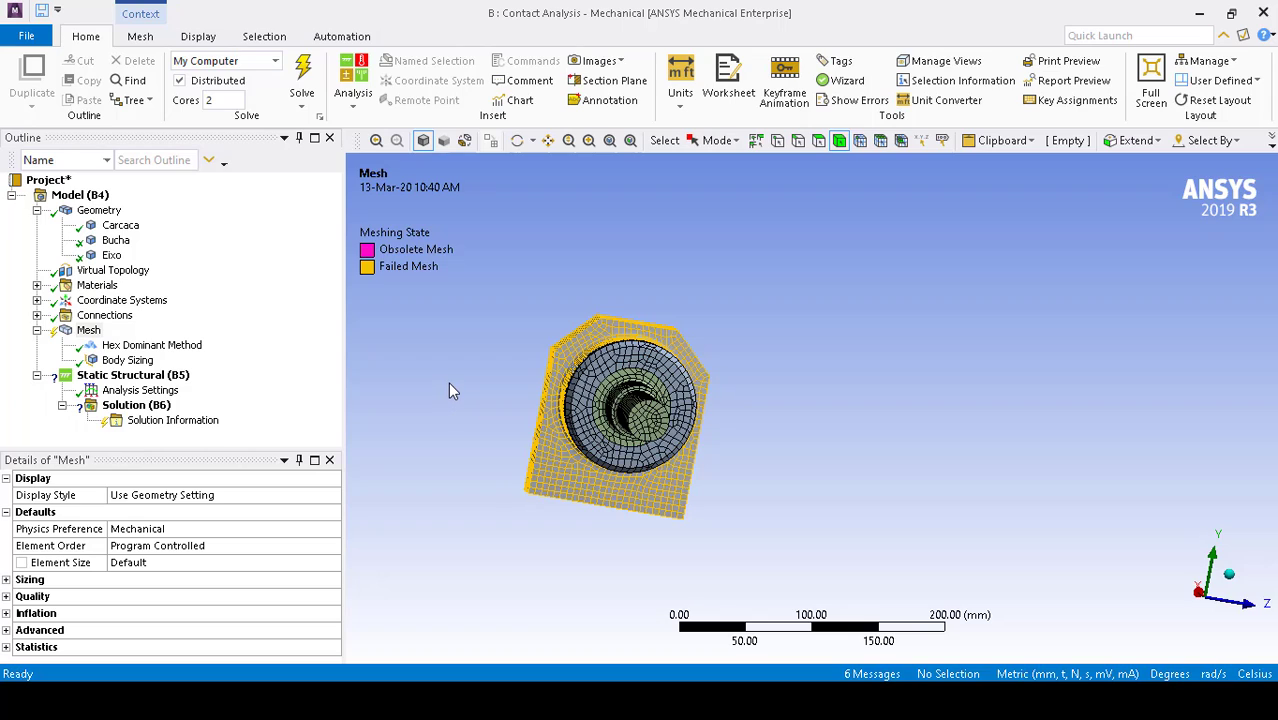
Clear all generated mesh data from the model.
right_click(87, 331)
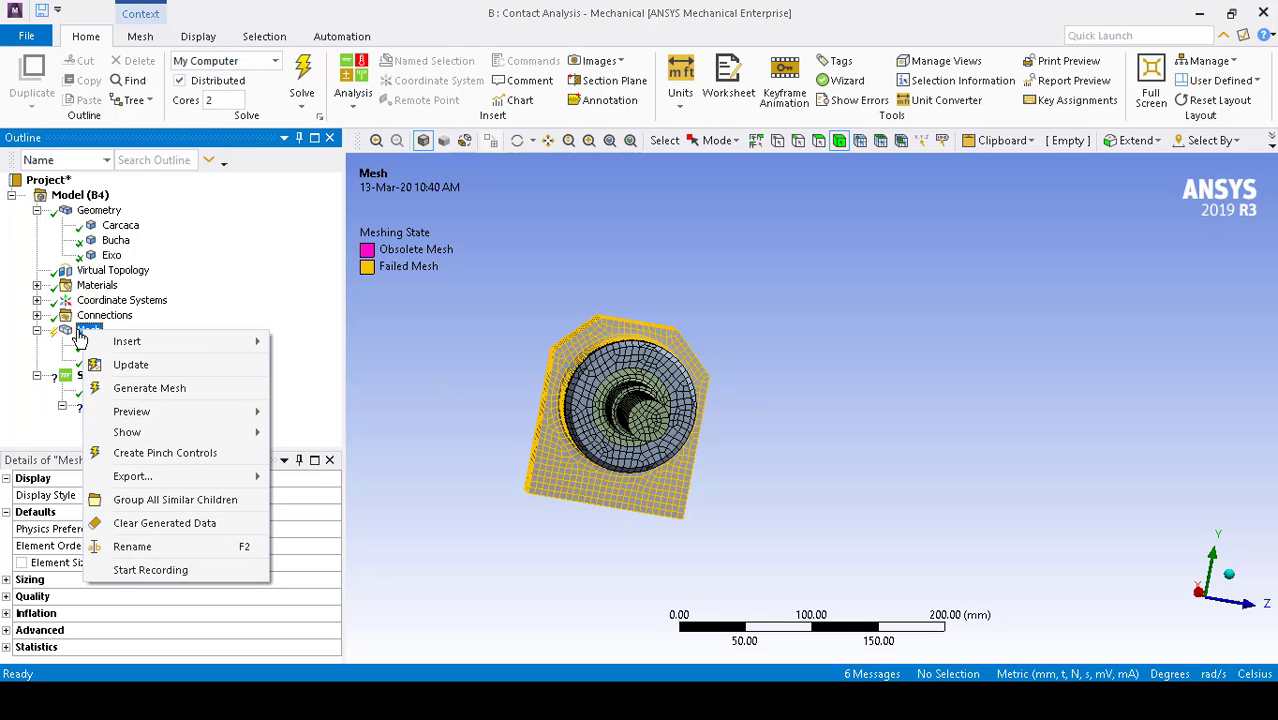
left_click(147, 524)
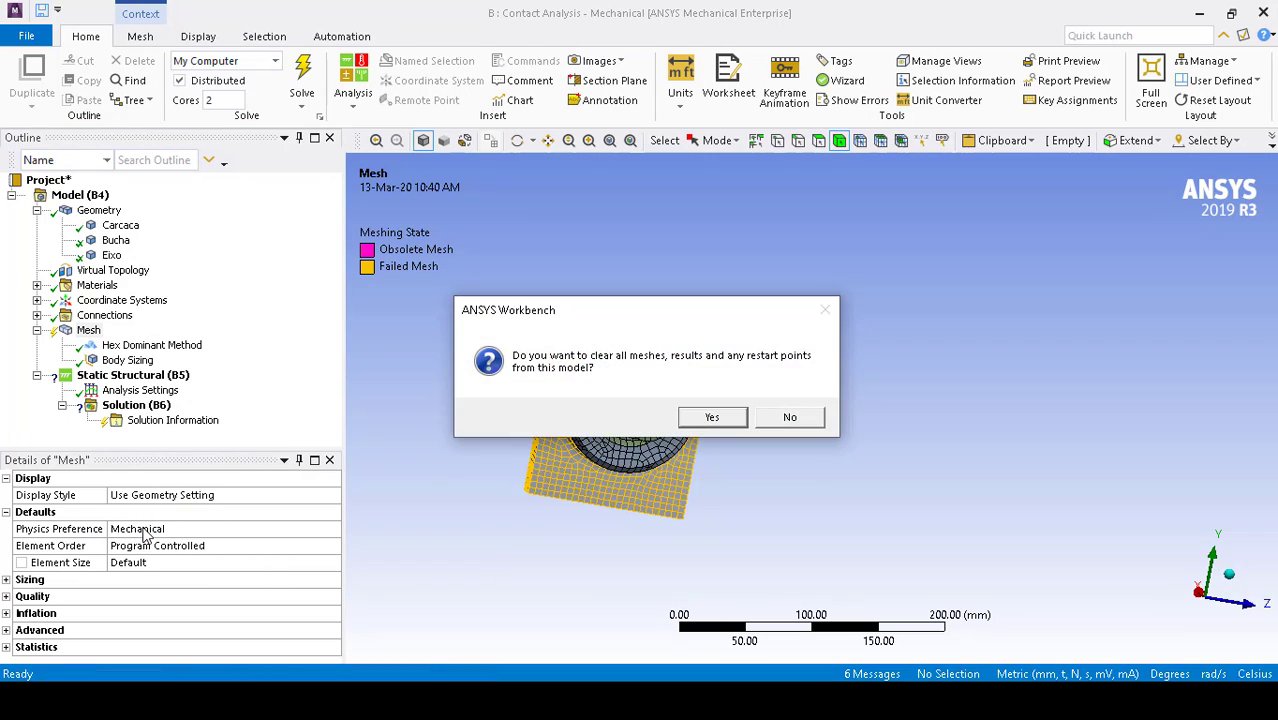
left_click(703, 416)
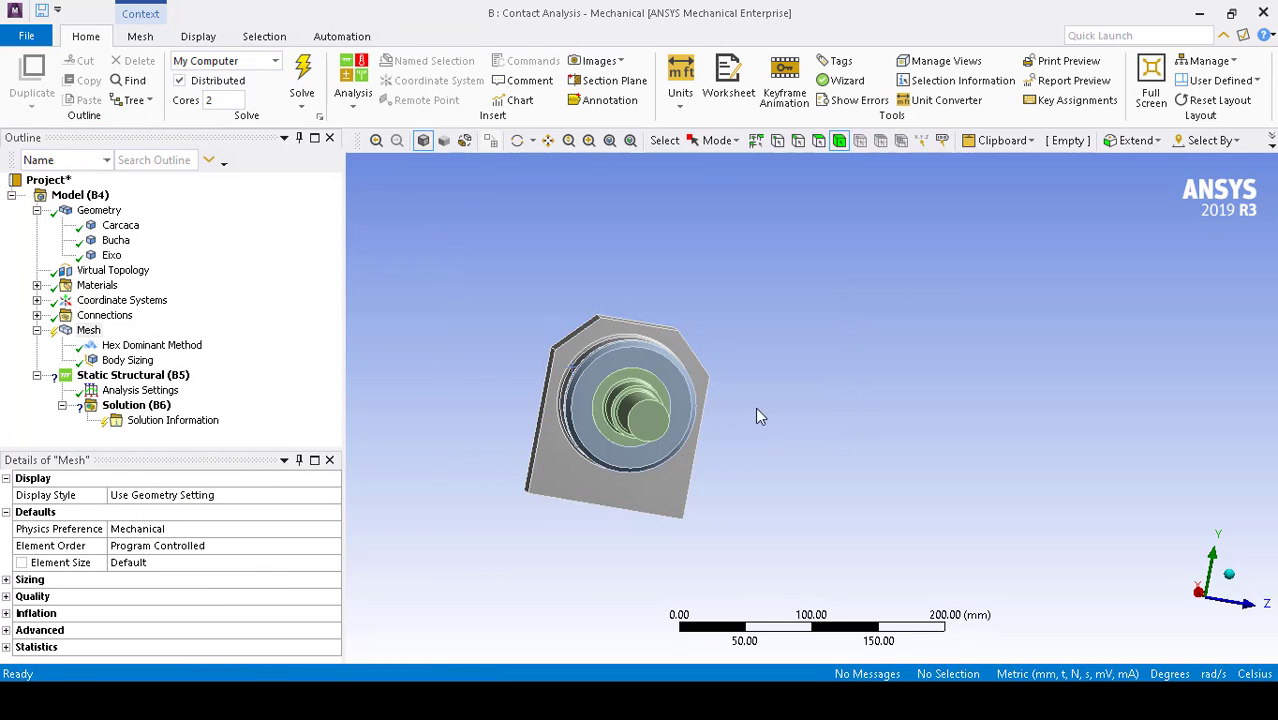
Isolate the bushing by hiding all other bodies.
scroll(571, 385, "up", 3)
scroll(580, 376, "down", 4)
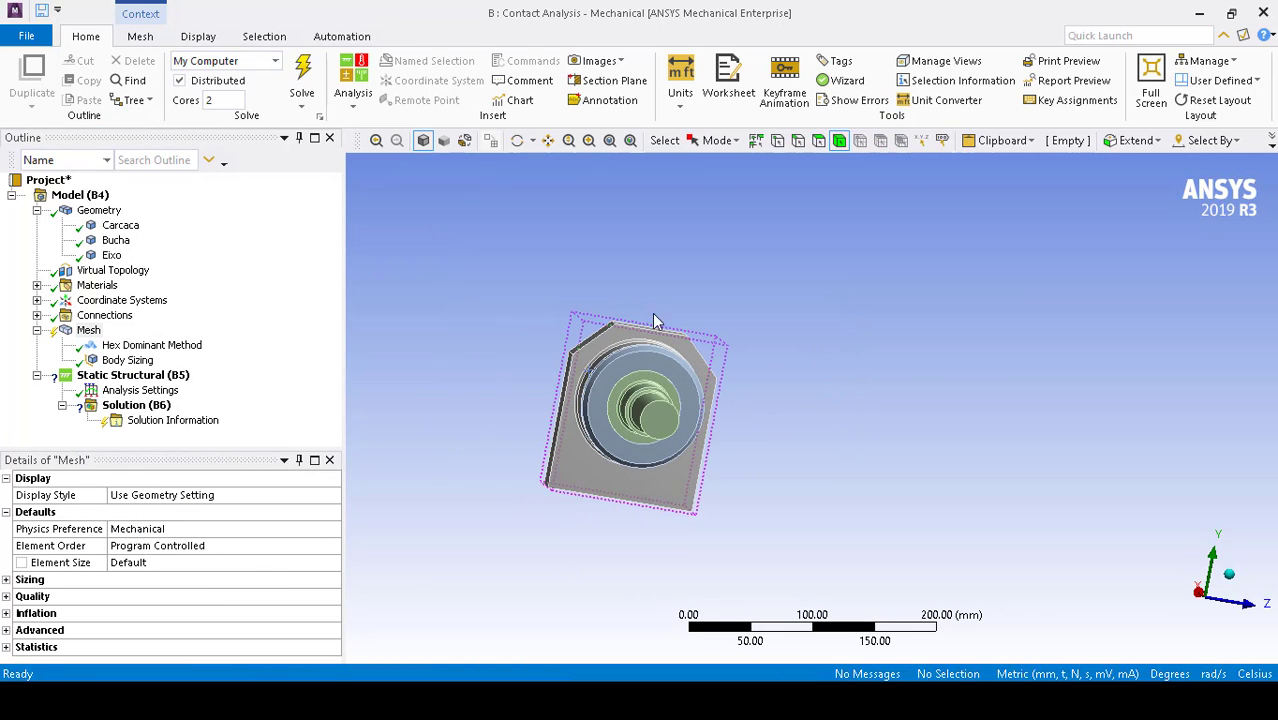
left_click(688, 390)
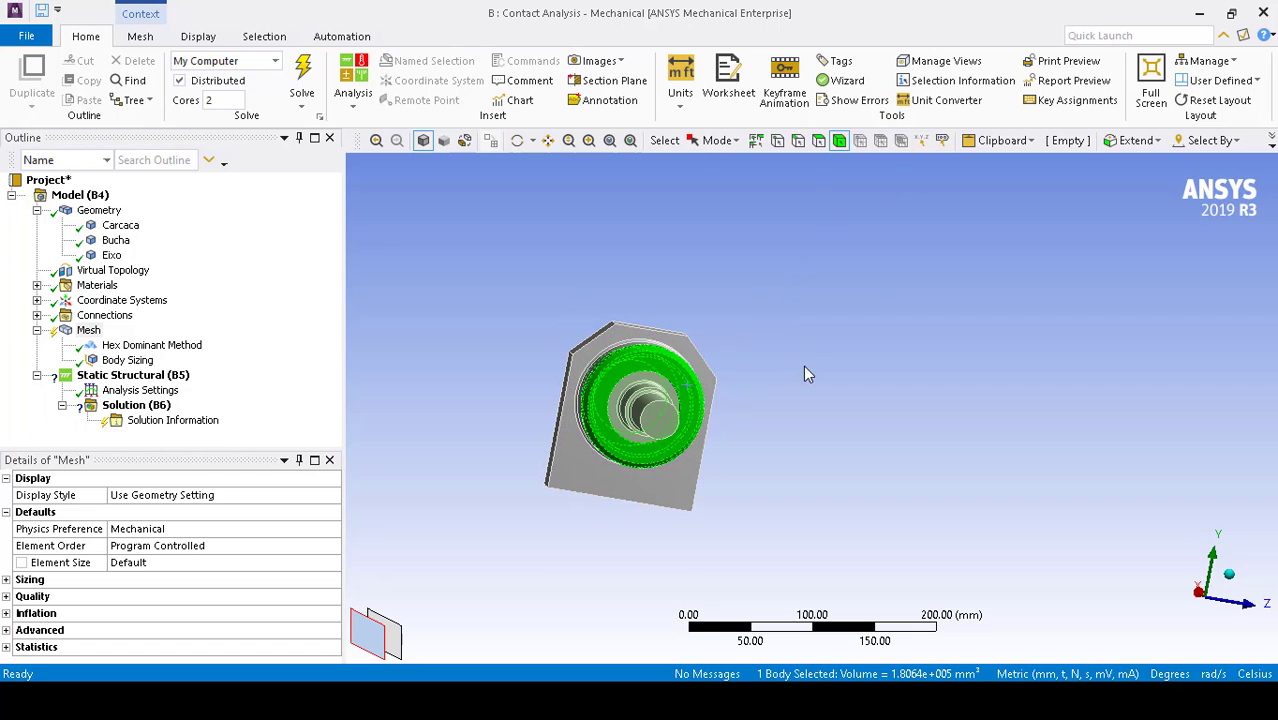
right_click(650, 372)
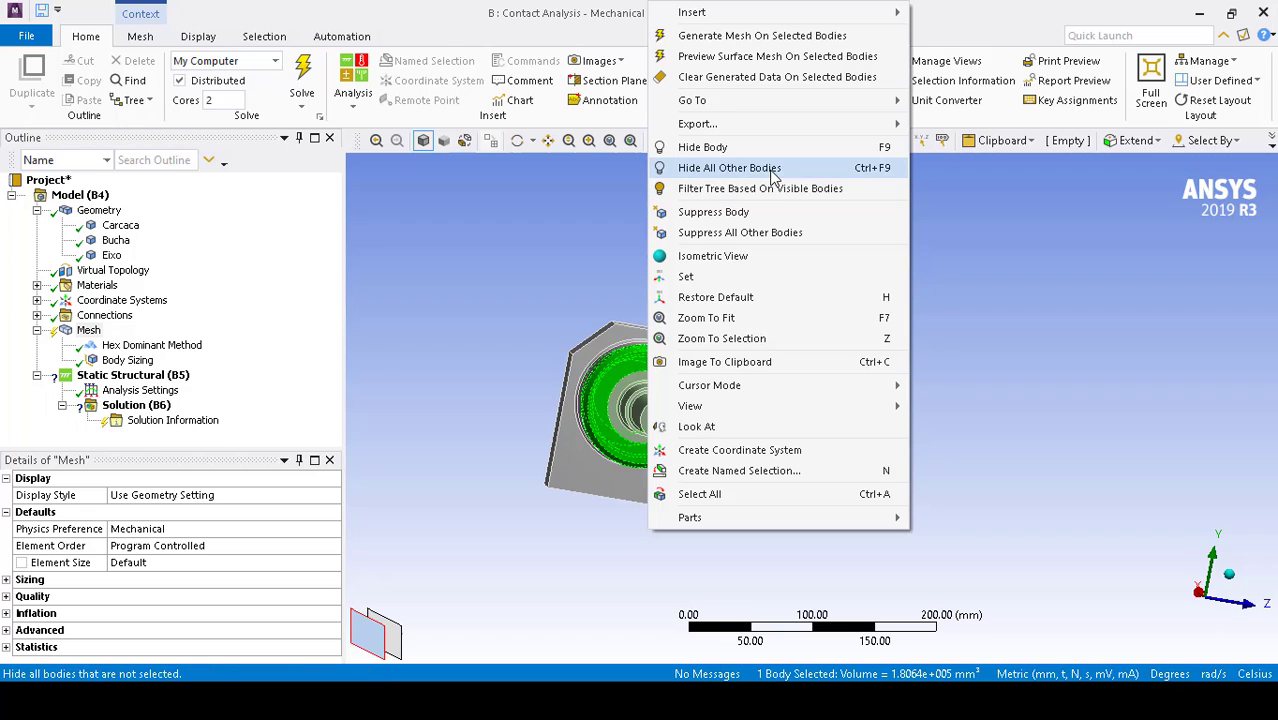
left_click(715, 168)
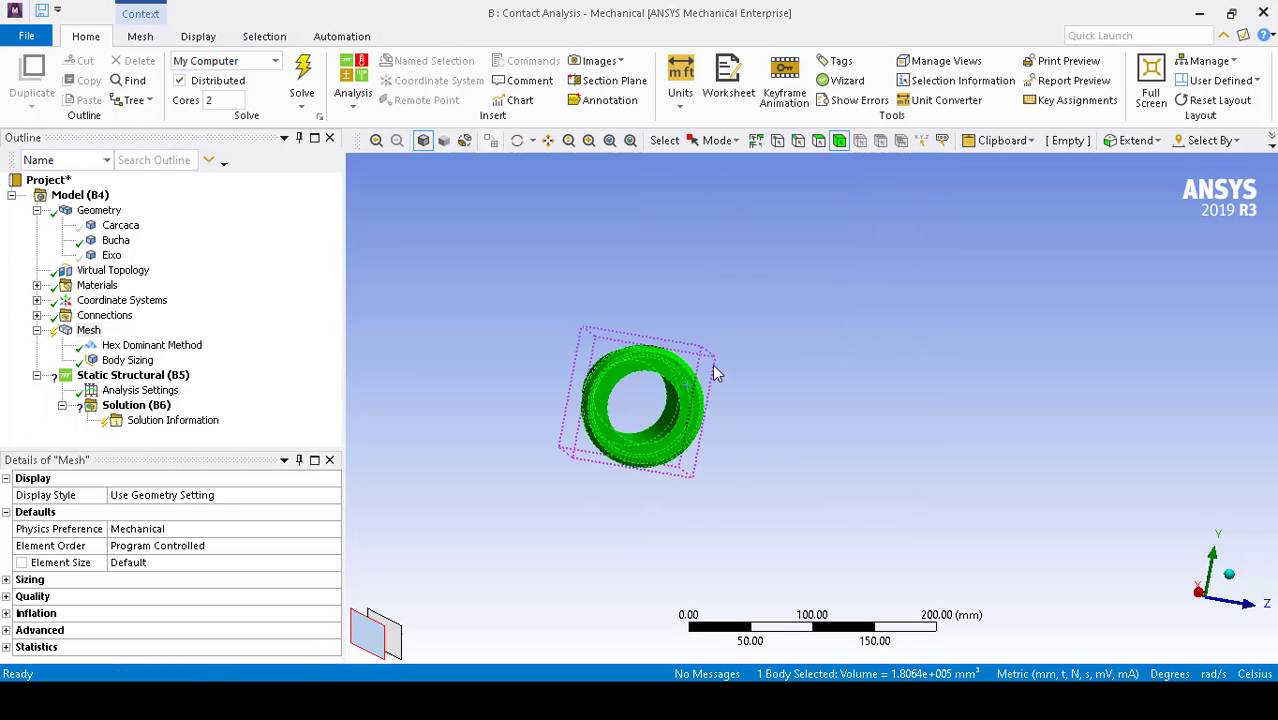
Select all circular edges of the bushing with an edge-filtered Box Select, viewed along its axis.
middle_click_drag(713, 404, 707, 297)
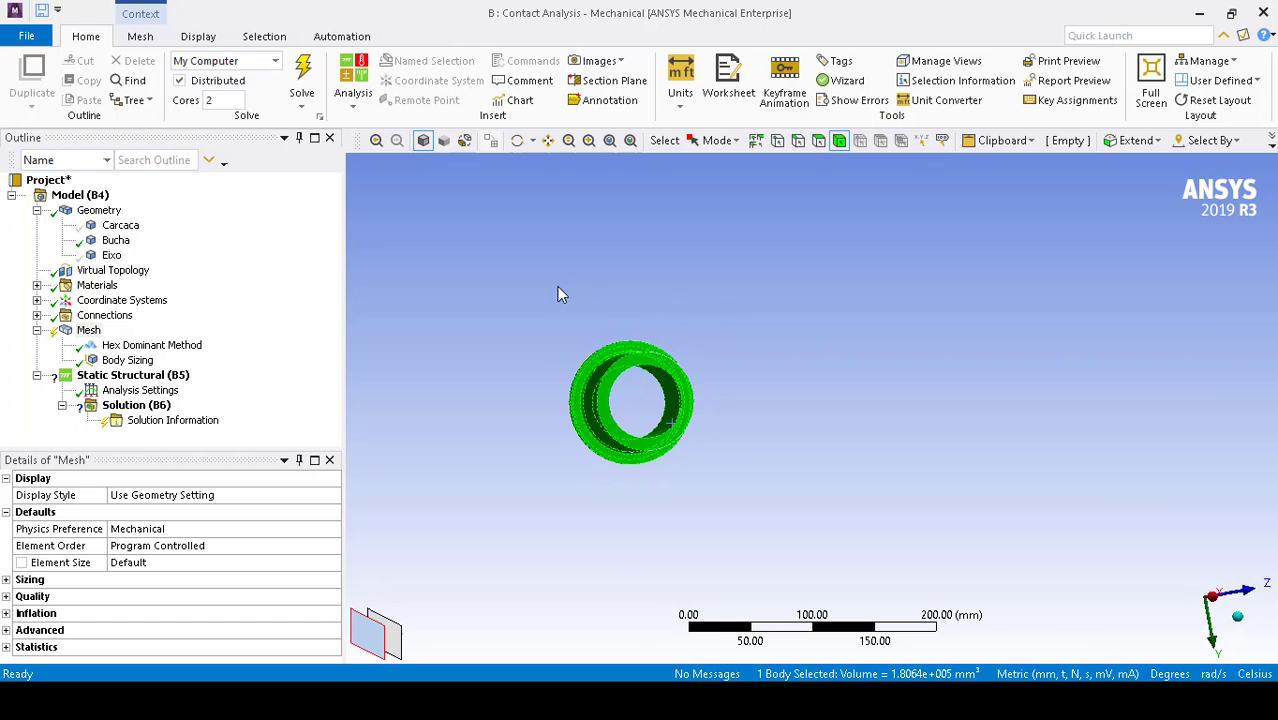
middle_click_drag(562, 291, 649, 363)
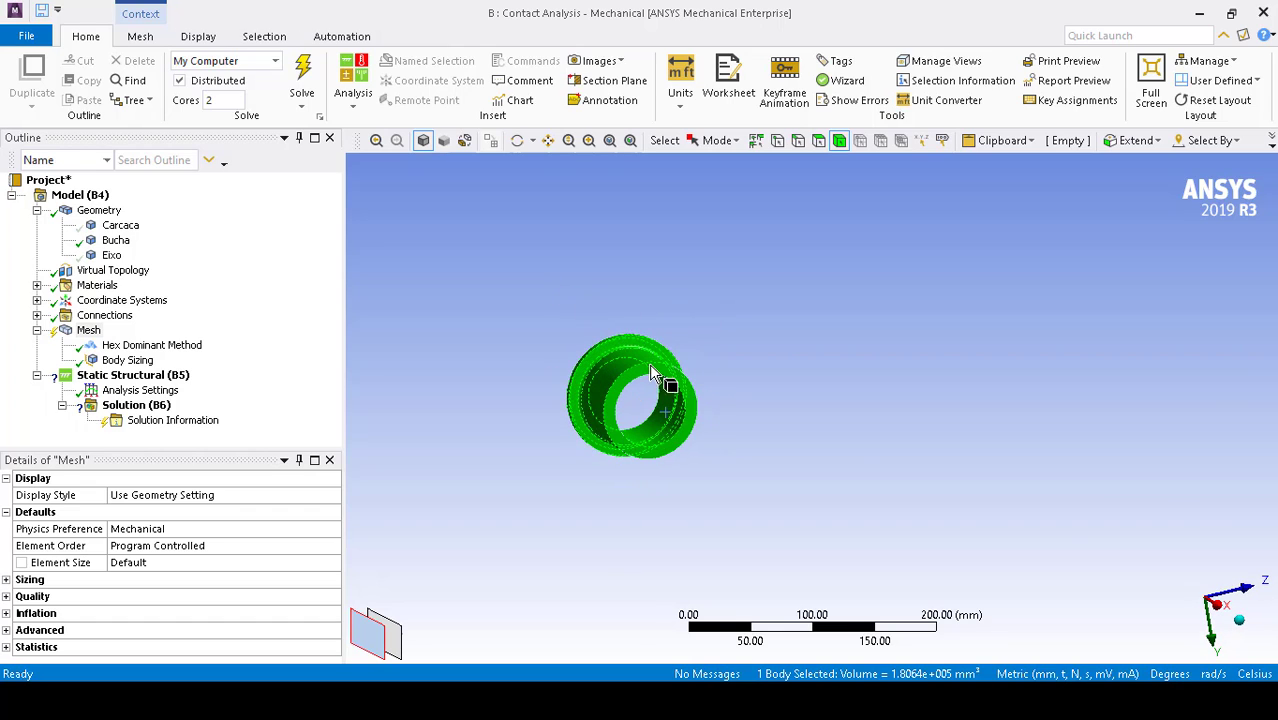
left_click(1200, 598)
scroll(837, 431, "down", 2)
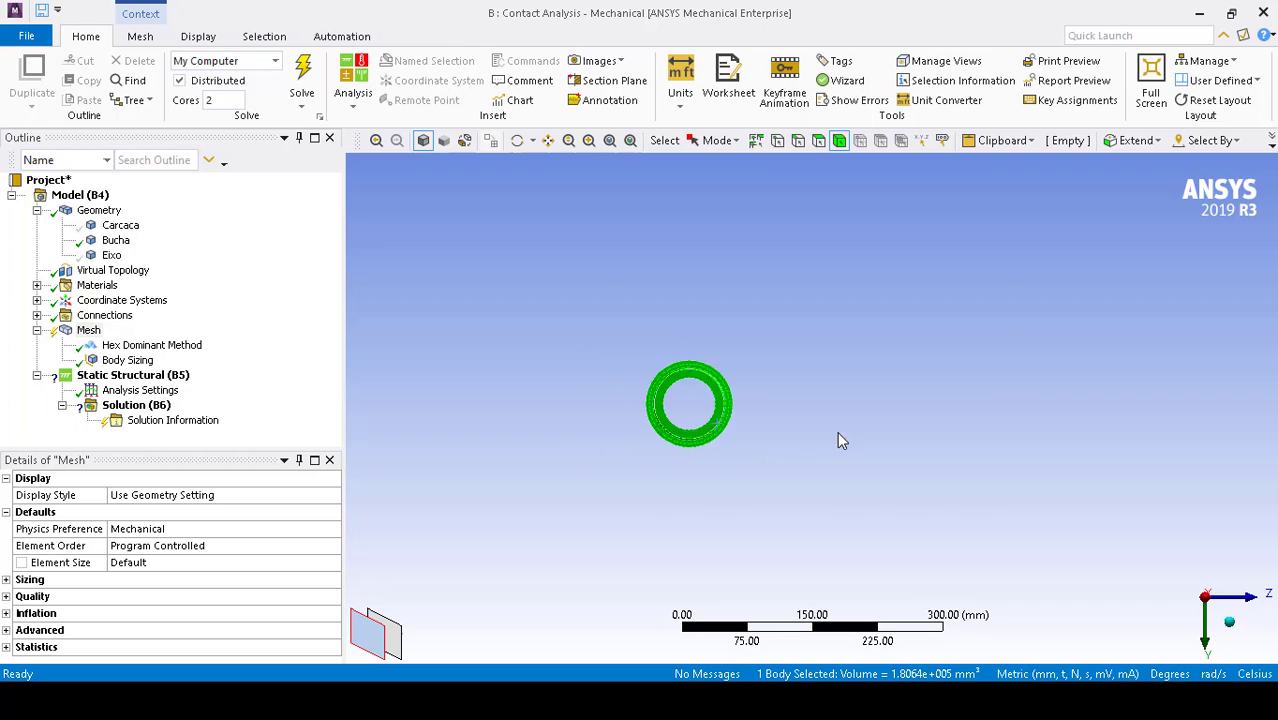
left_click(837, 431)
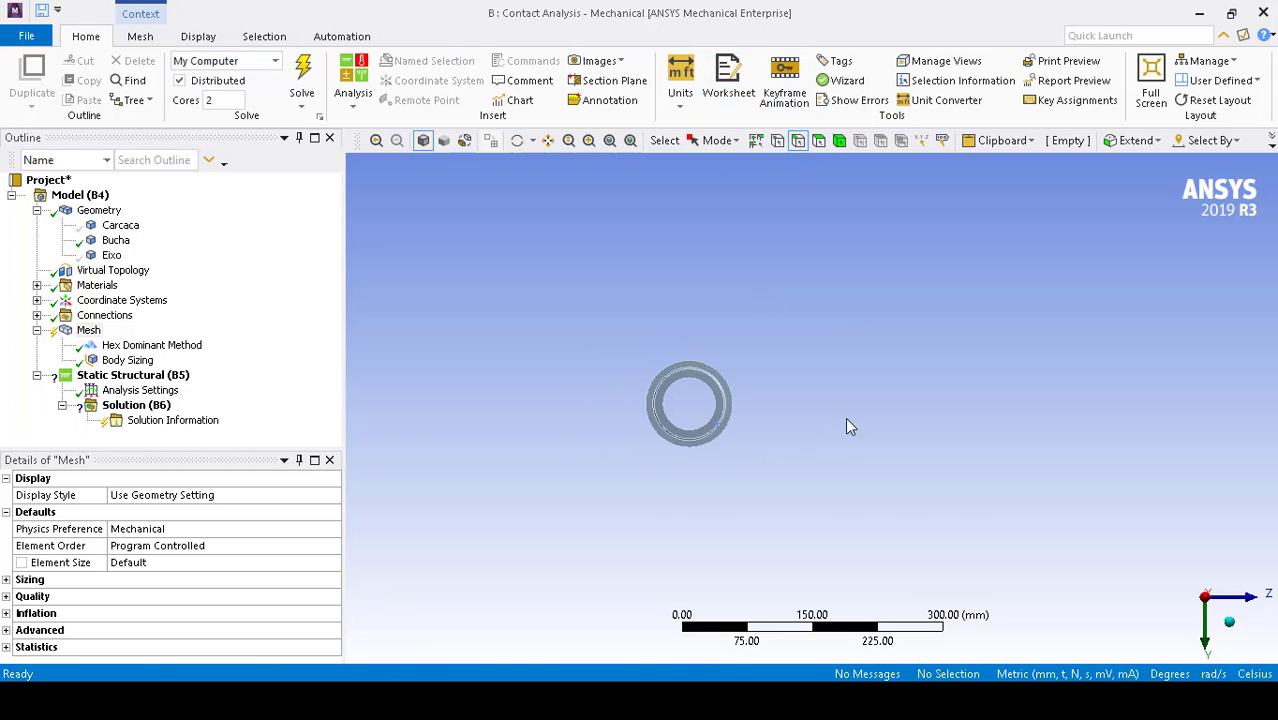
scroll(688, 397, "up", 2)
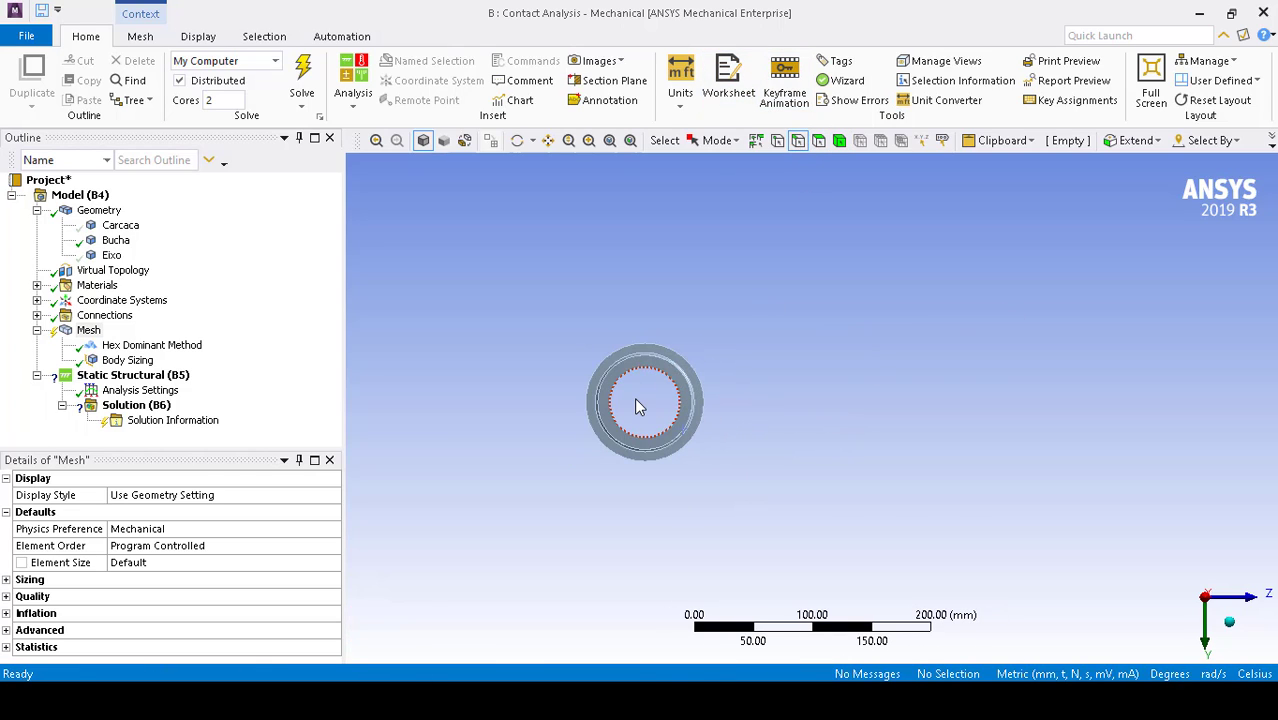
left_click(630, 140)
scroll(870, 448, "down", 1)
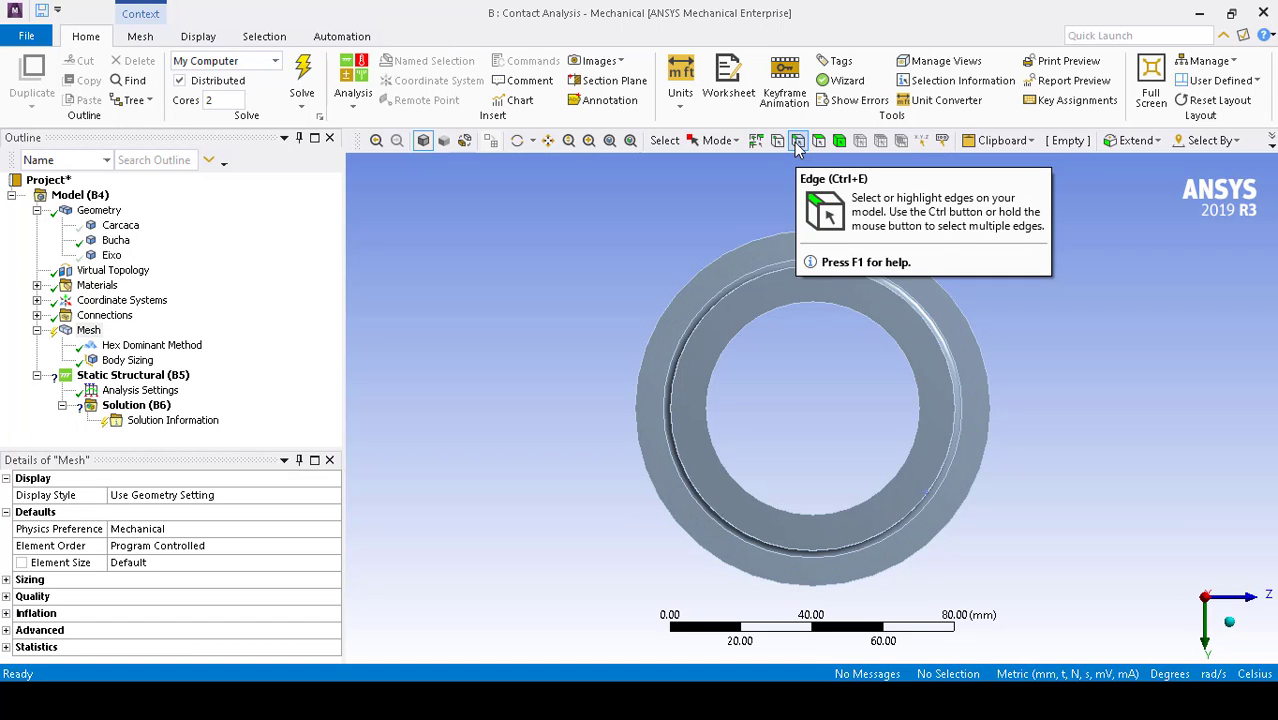
left_click(718, 141)
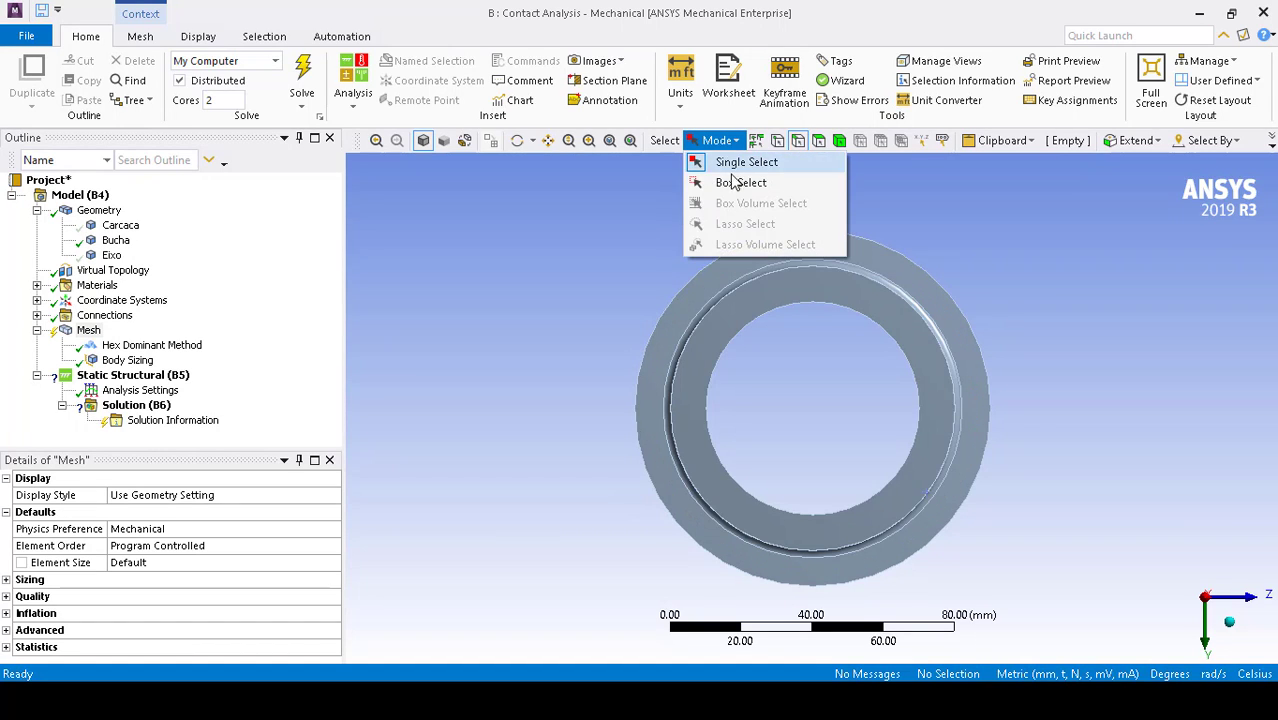
left_click(712, 185)
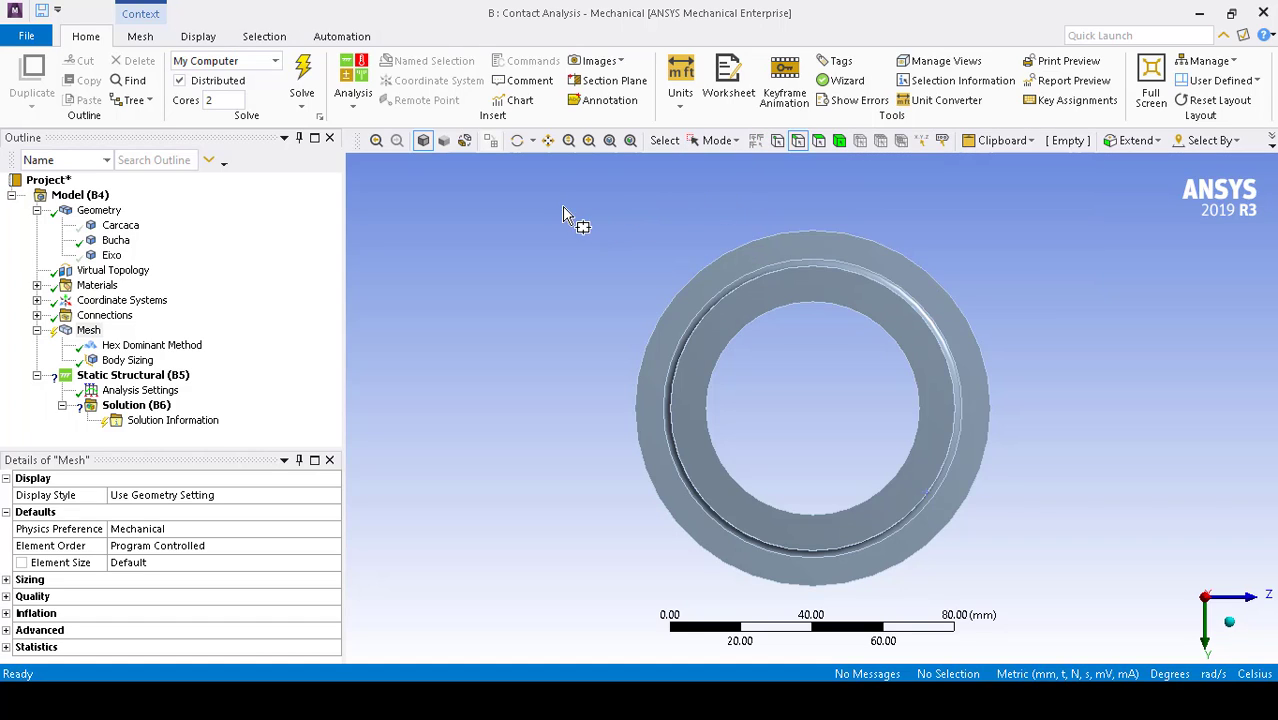
left_click_drag(563, 207, 1055, 607)
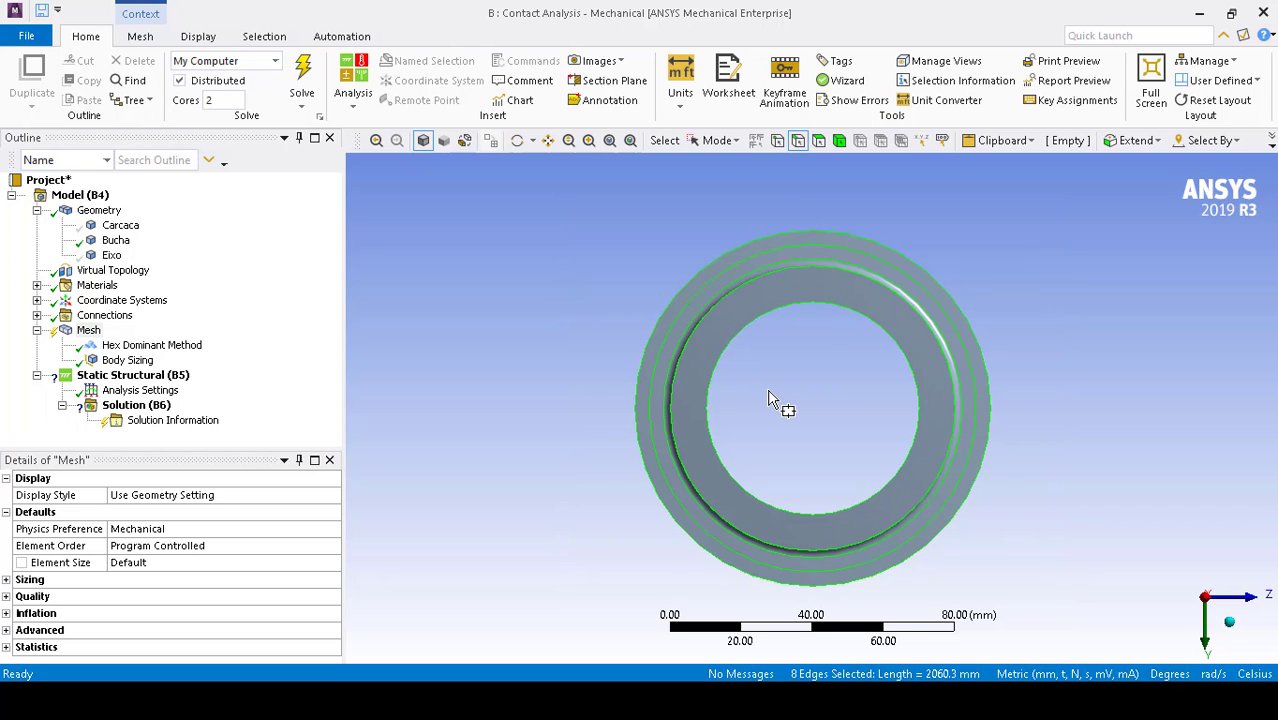
Insert a mesh Sizing control scoped to the bushing's selected edges.
middle_click_drag(779, 399, 758, 440)
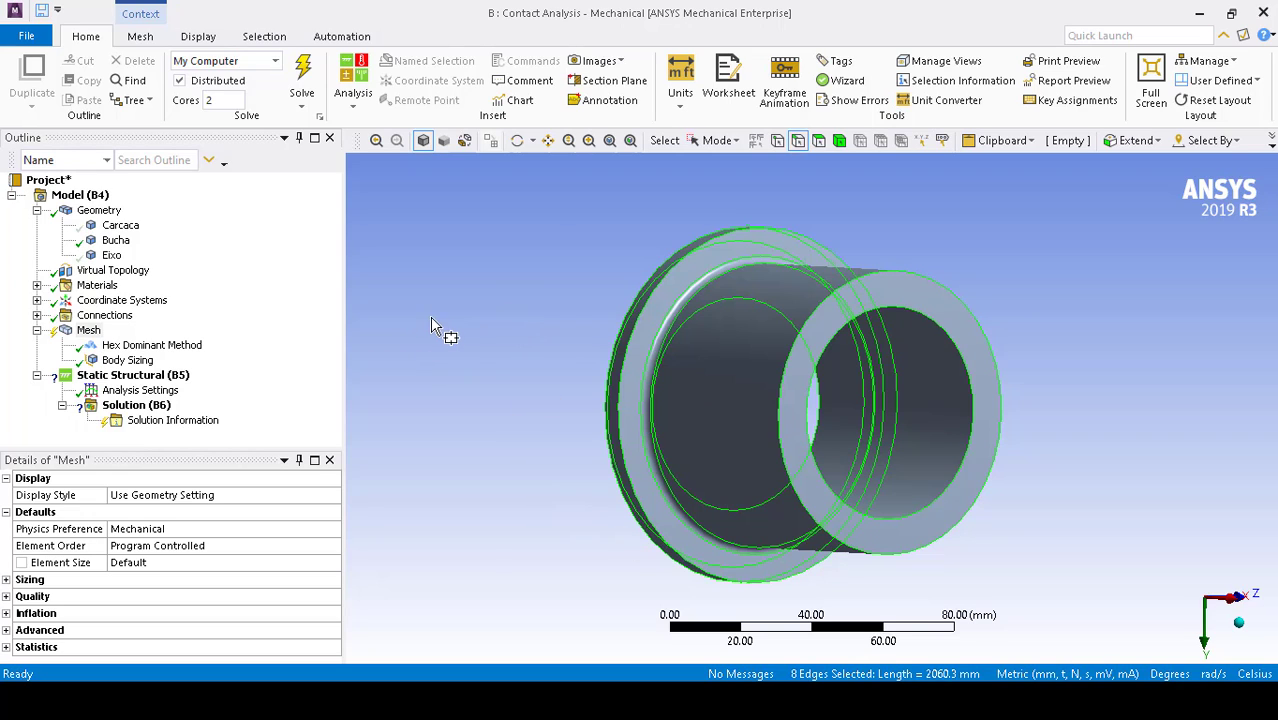
right_click(88, 334)
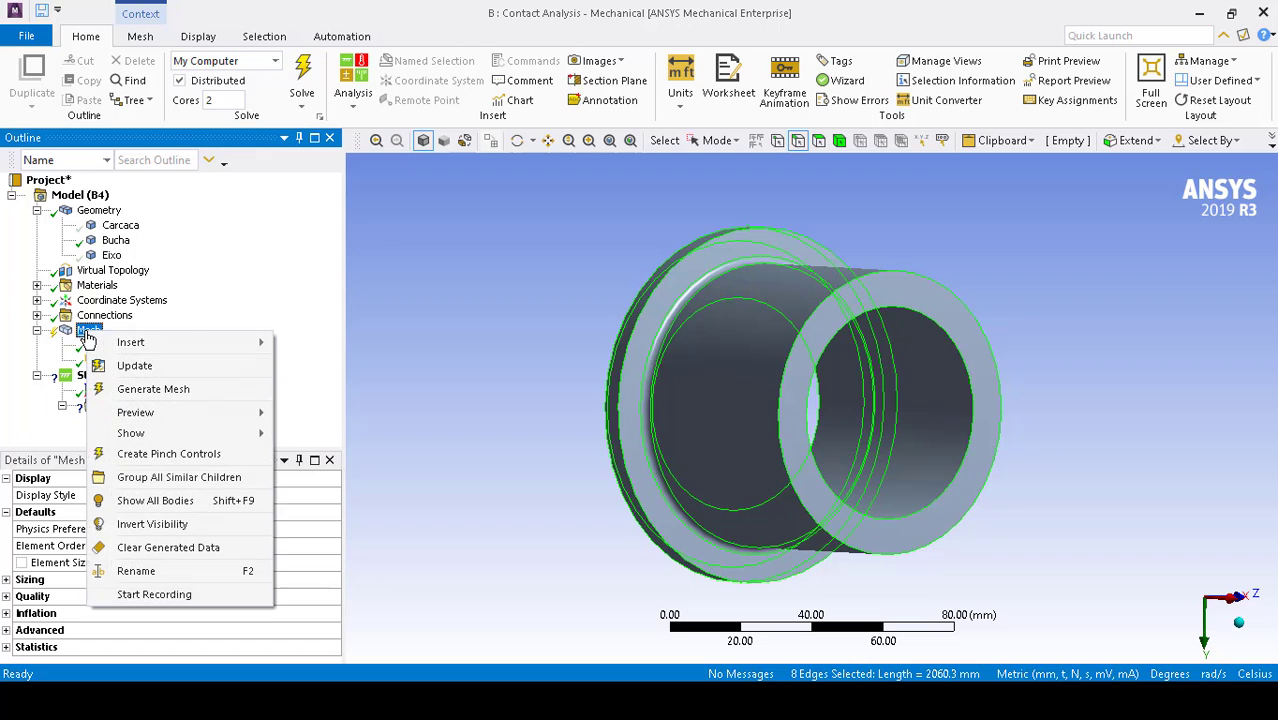
mouse_move(132, 344)
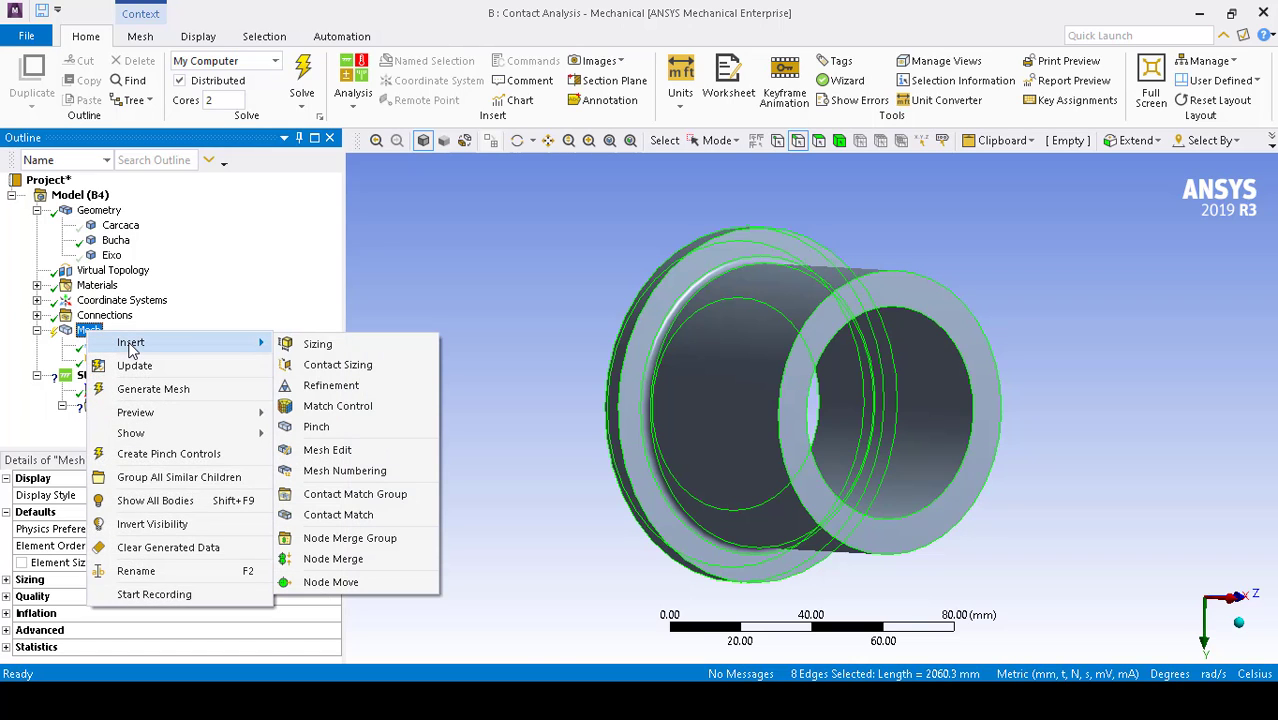
left_click(313, 343)
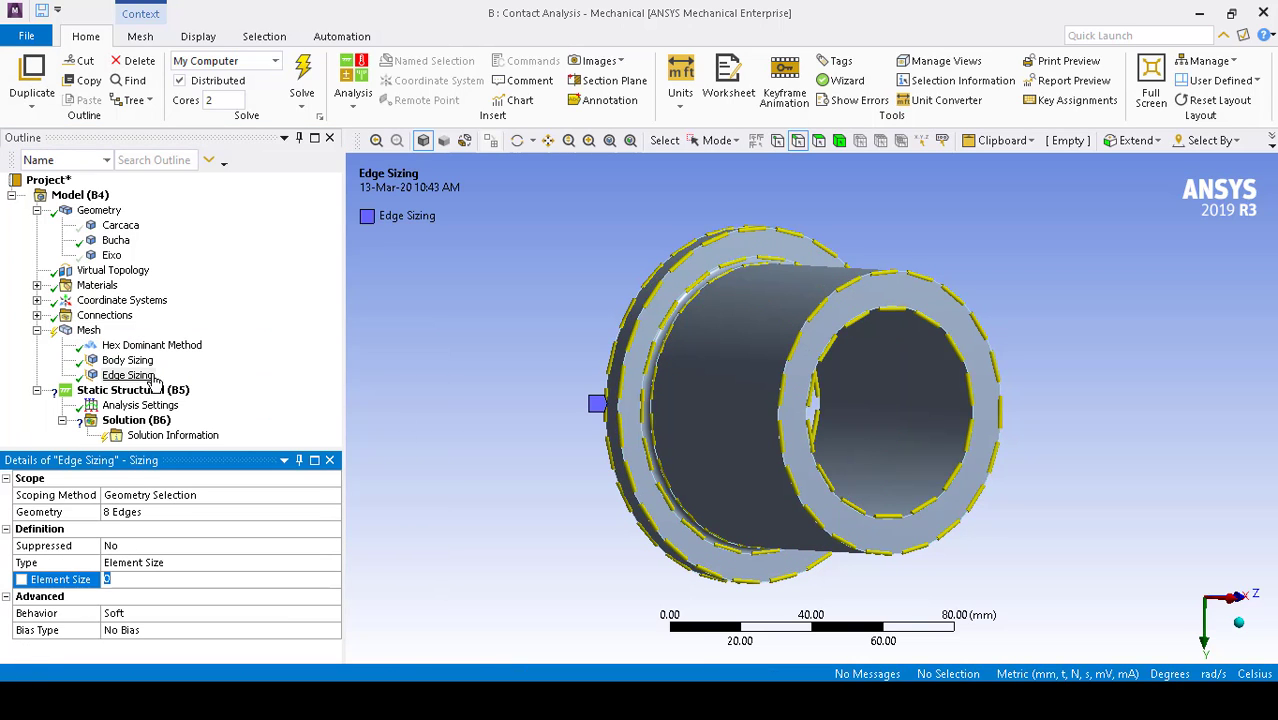
Set the Edge Sizing type to Number of Divisions with 40 divisions.
left_click(217, 563)
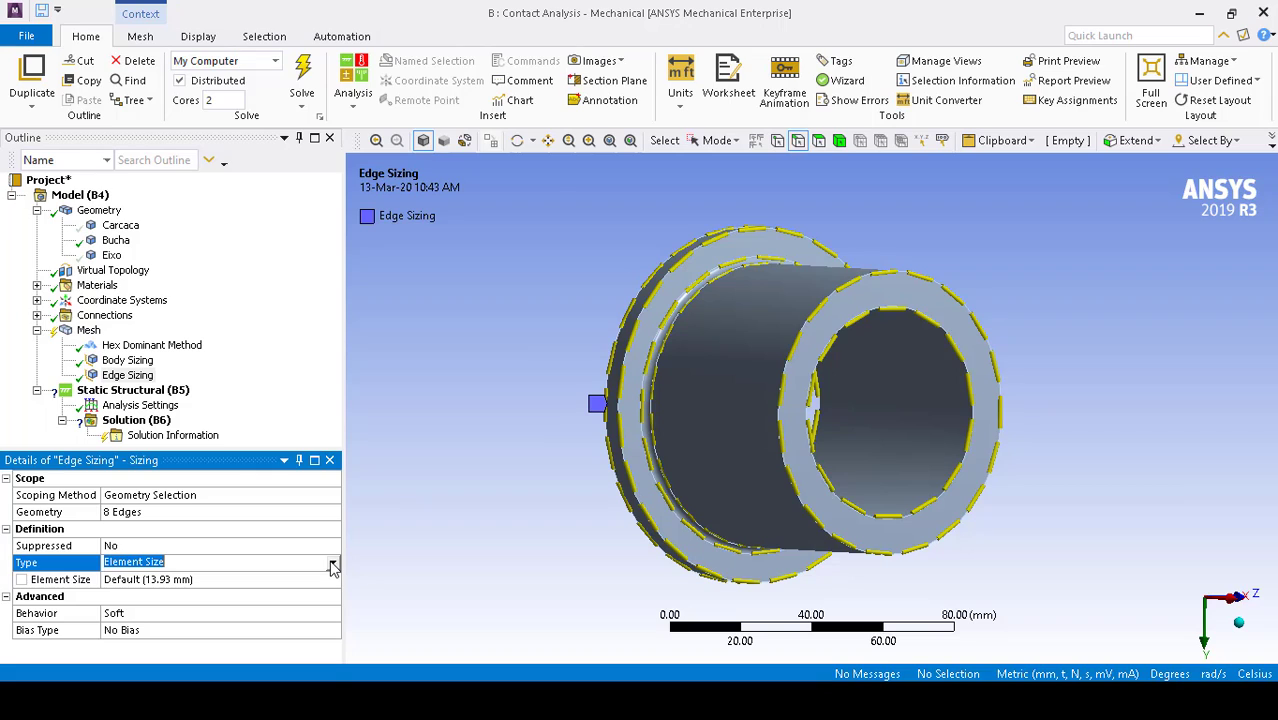
left_click(333, 564)
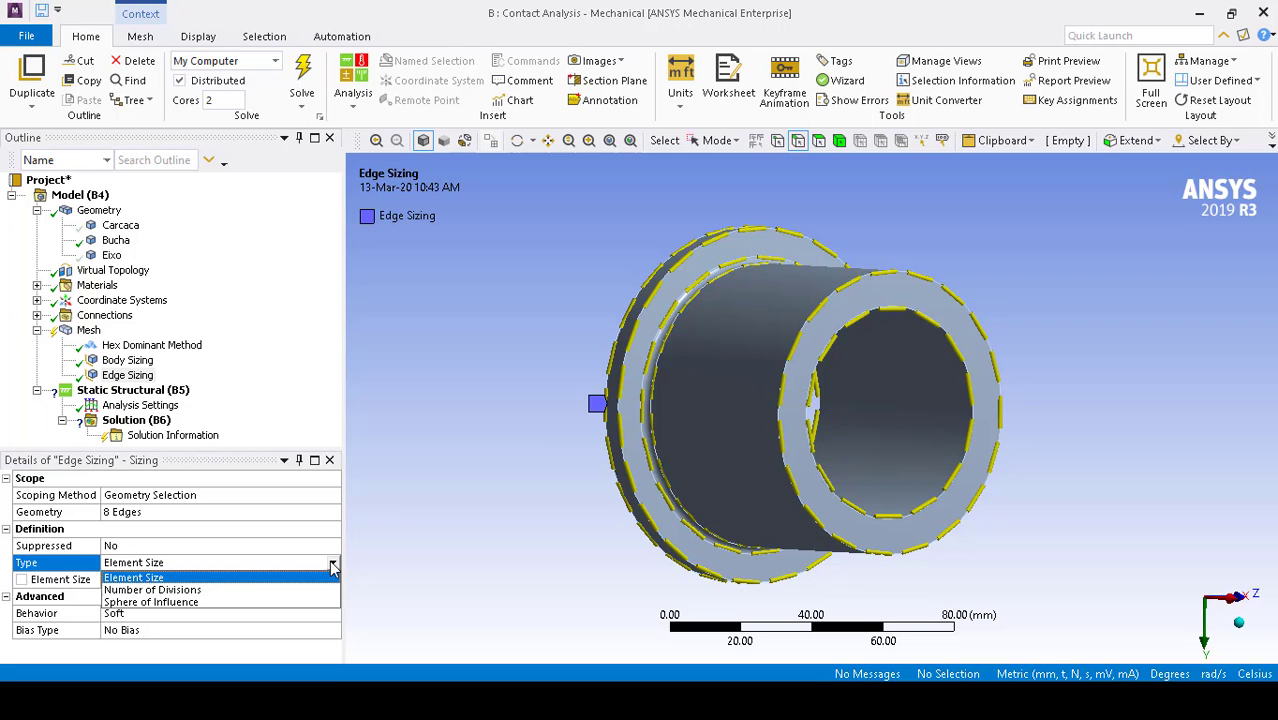
left_click(120, 591)
left_click(172, 580)
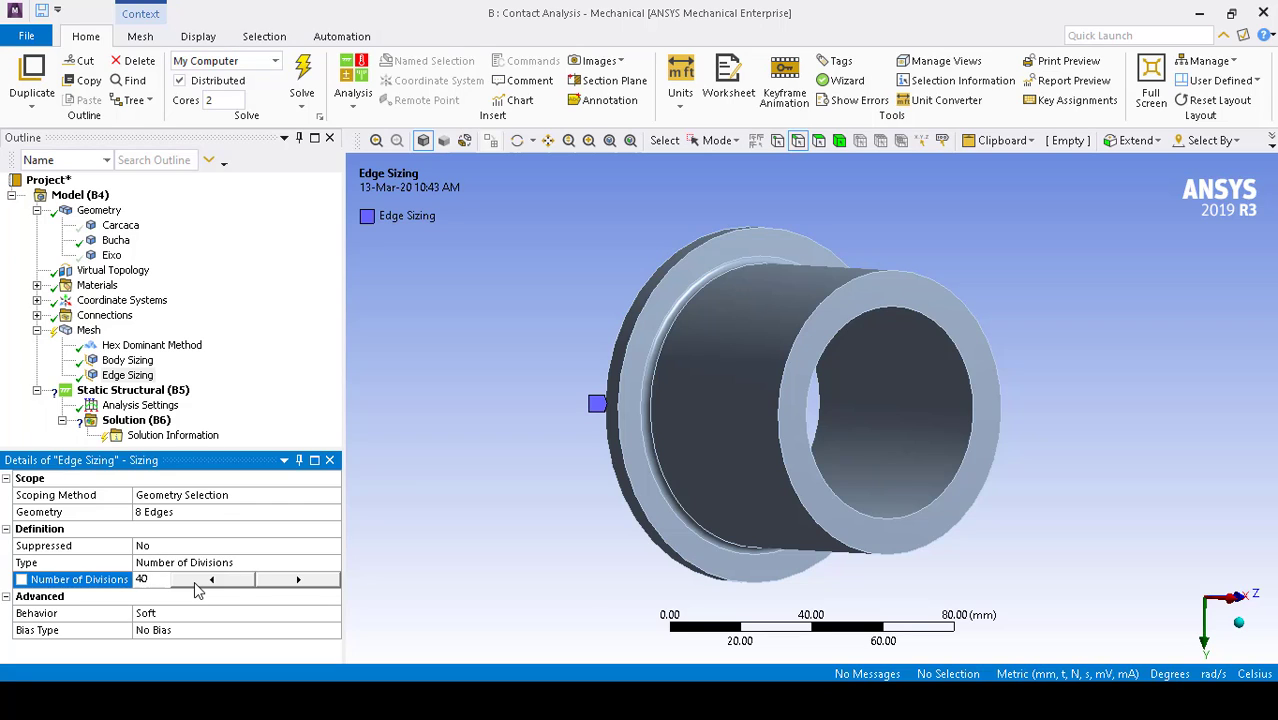
left_click(417, 485)
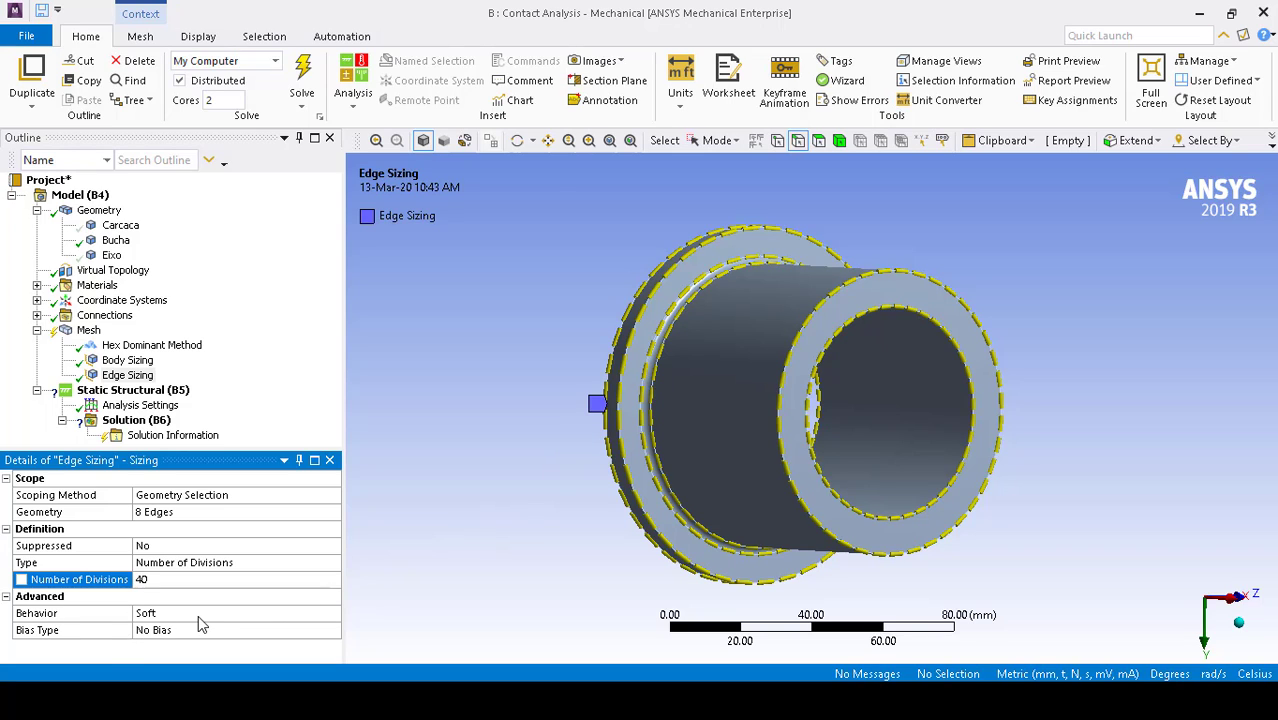
Set the Edge Sizing behavior to Hard.
left_click(245, 613)
left_click(332, 614)
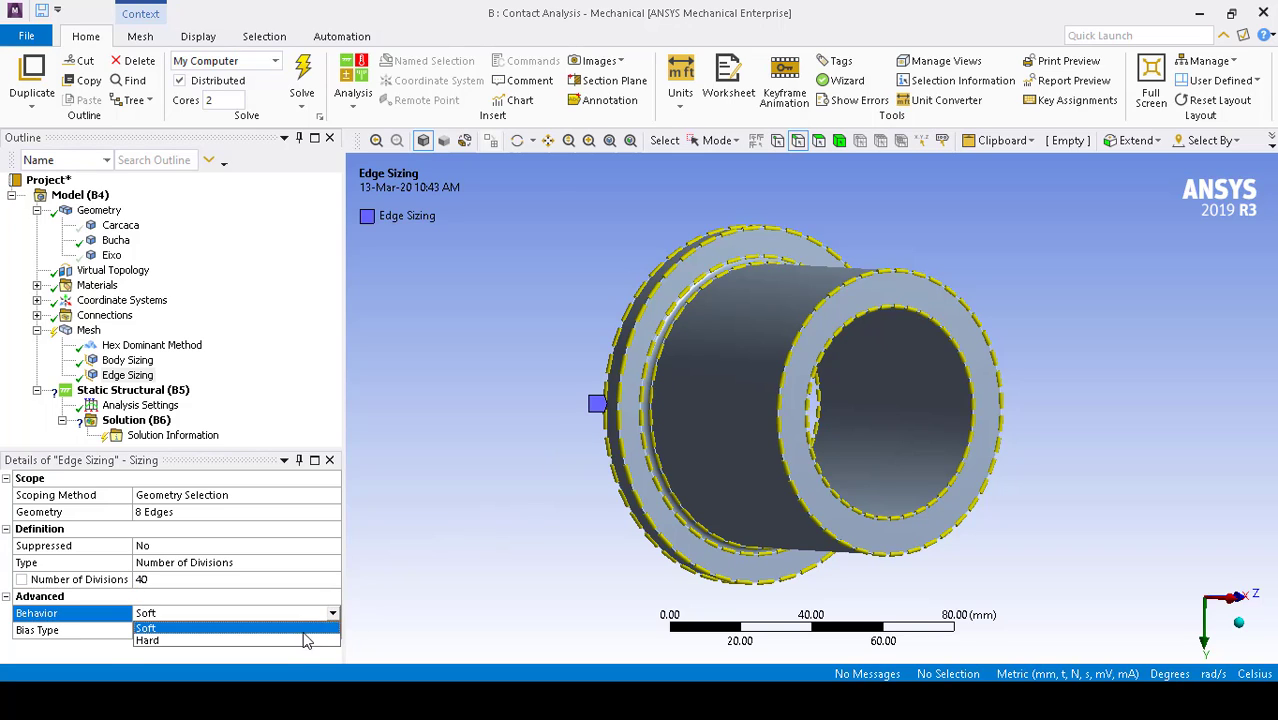
left_click(300, 645)
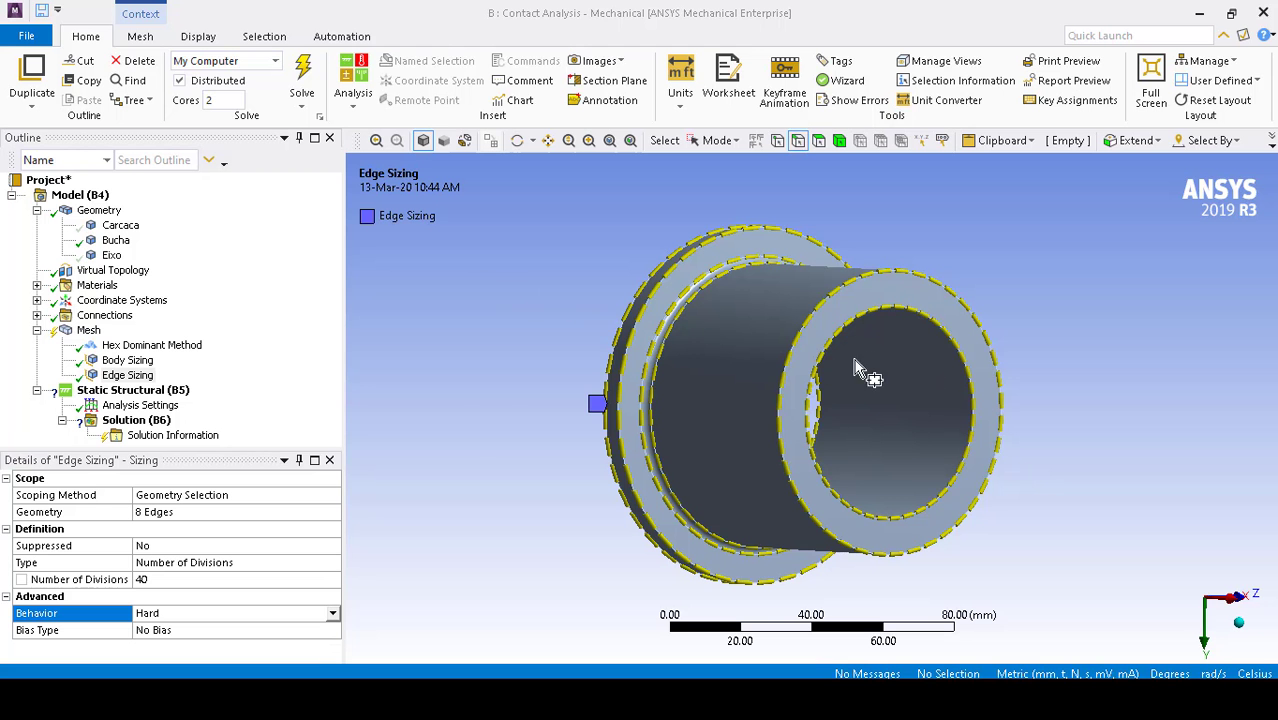
Insert a Face Meshing control on the bushing's outer cylindrical sleeve face and the flange's cylindrical rim face.
middle_click_drag(620, 224, 820, 345)
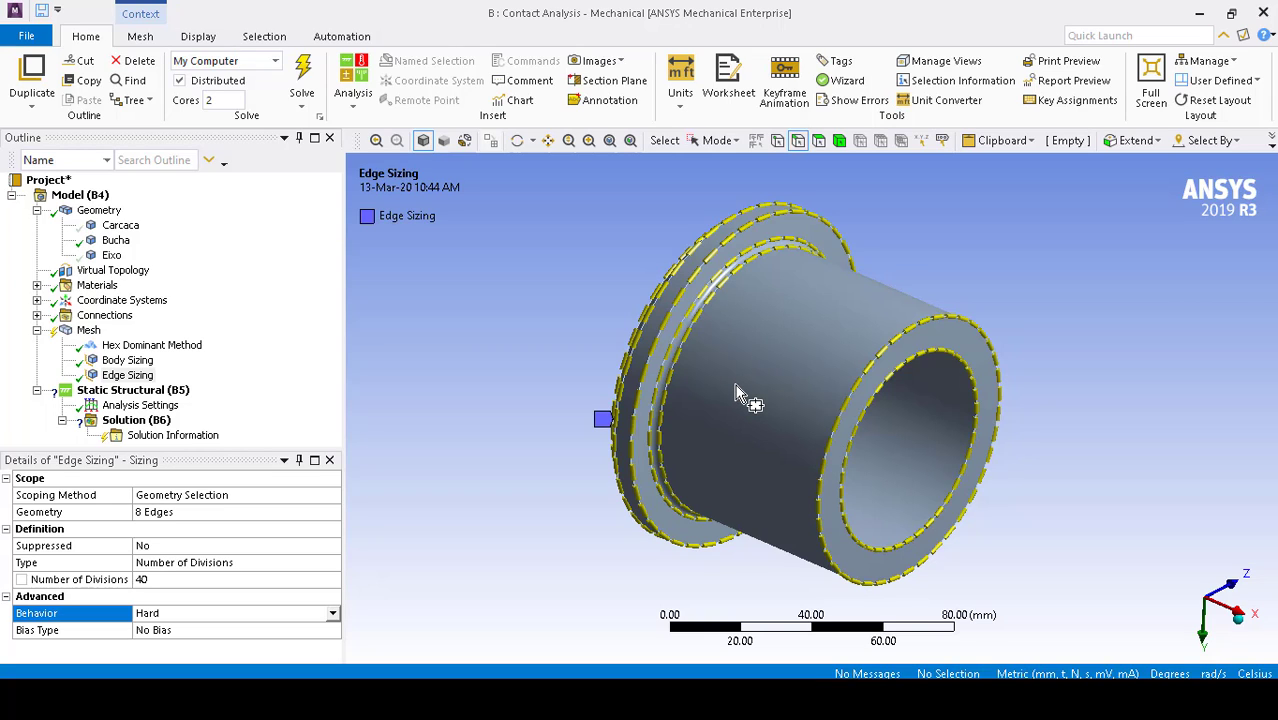
left_click(714, 141)
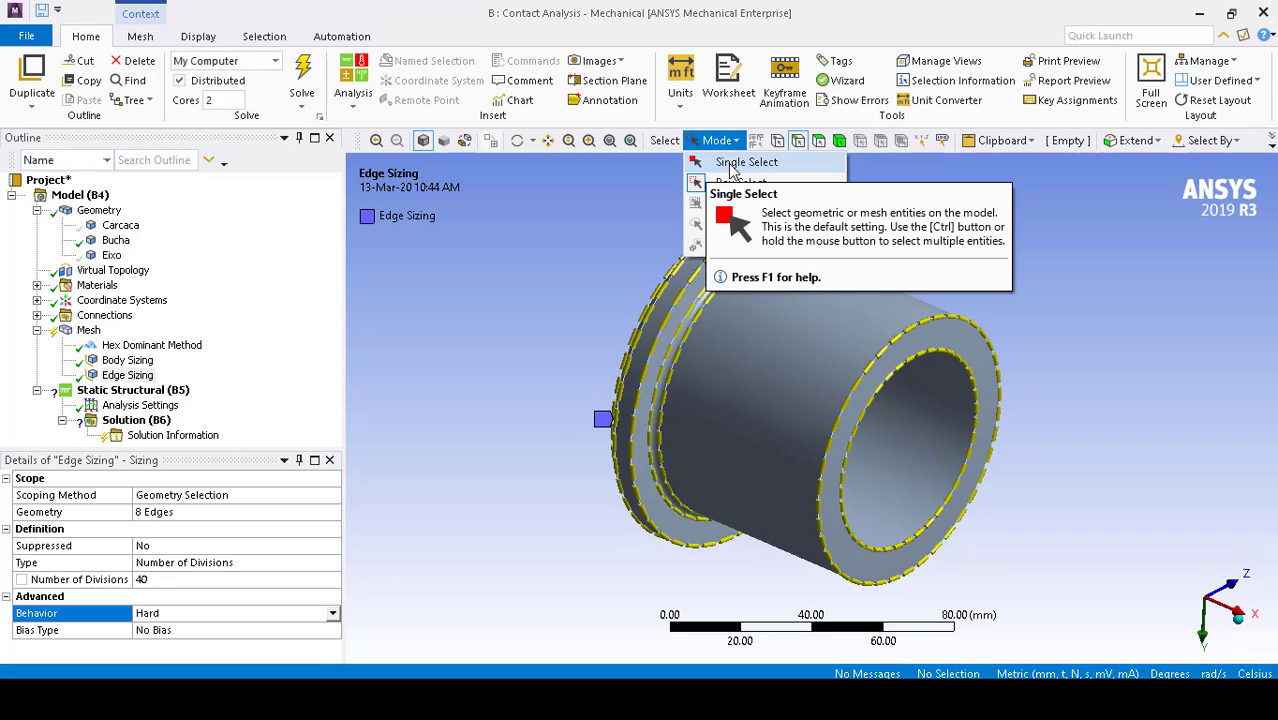
left_click(744, 163)
left_click(818, 141)
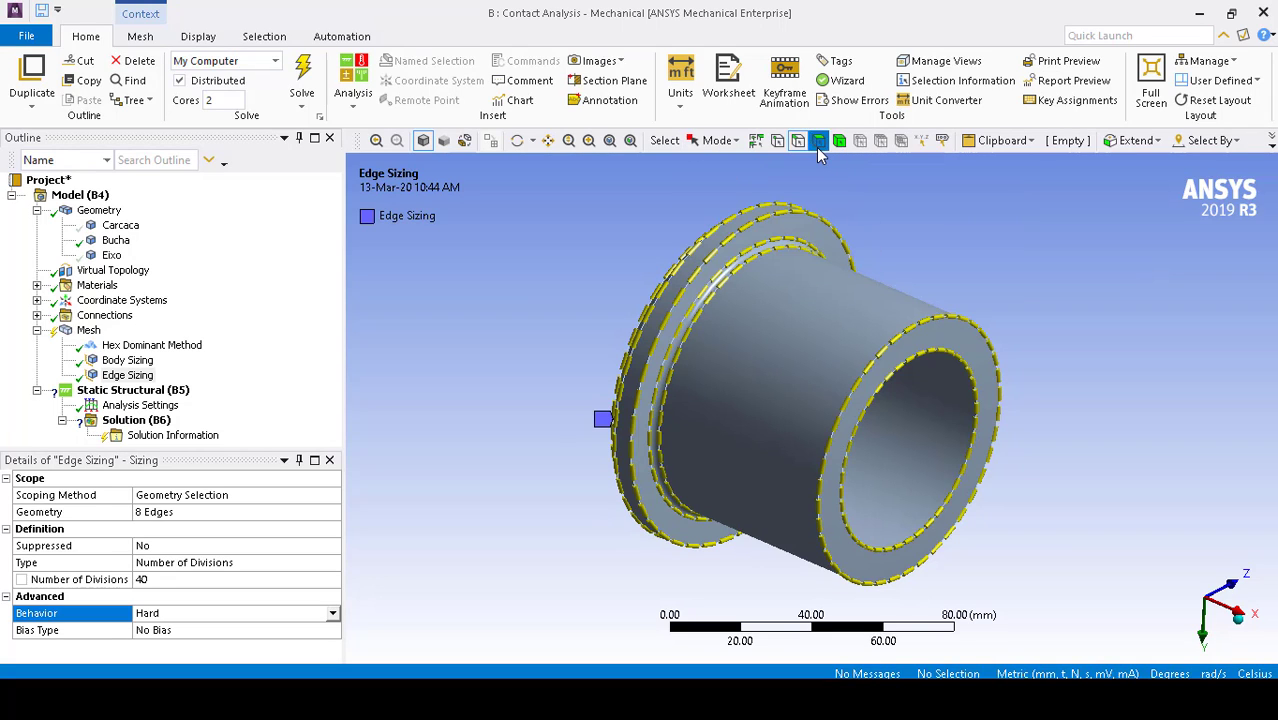
left_click(905, 322)
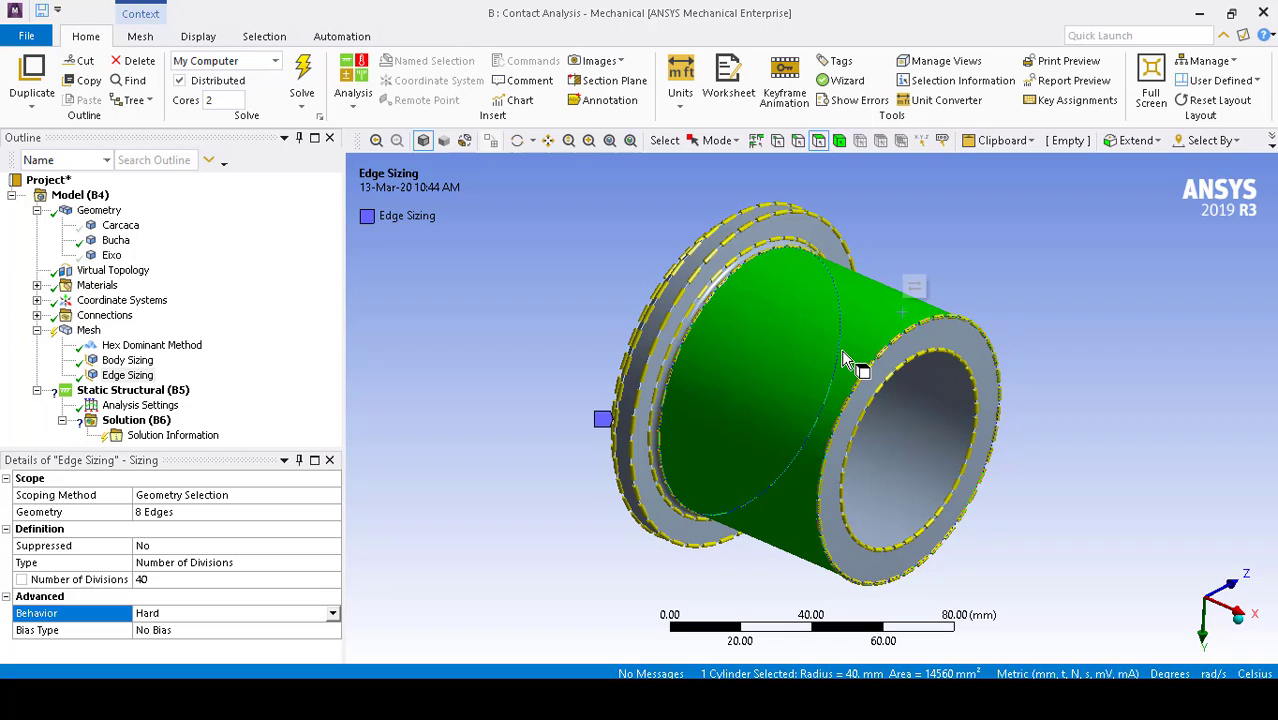
left_click(690, 280, "ctrl")
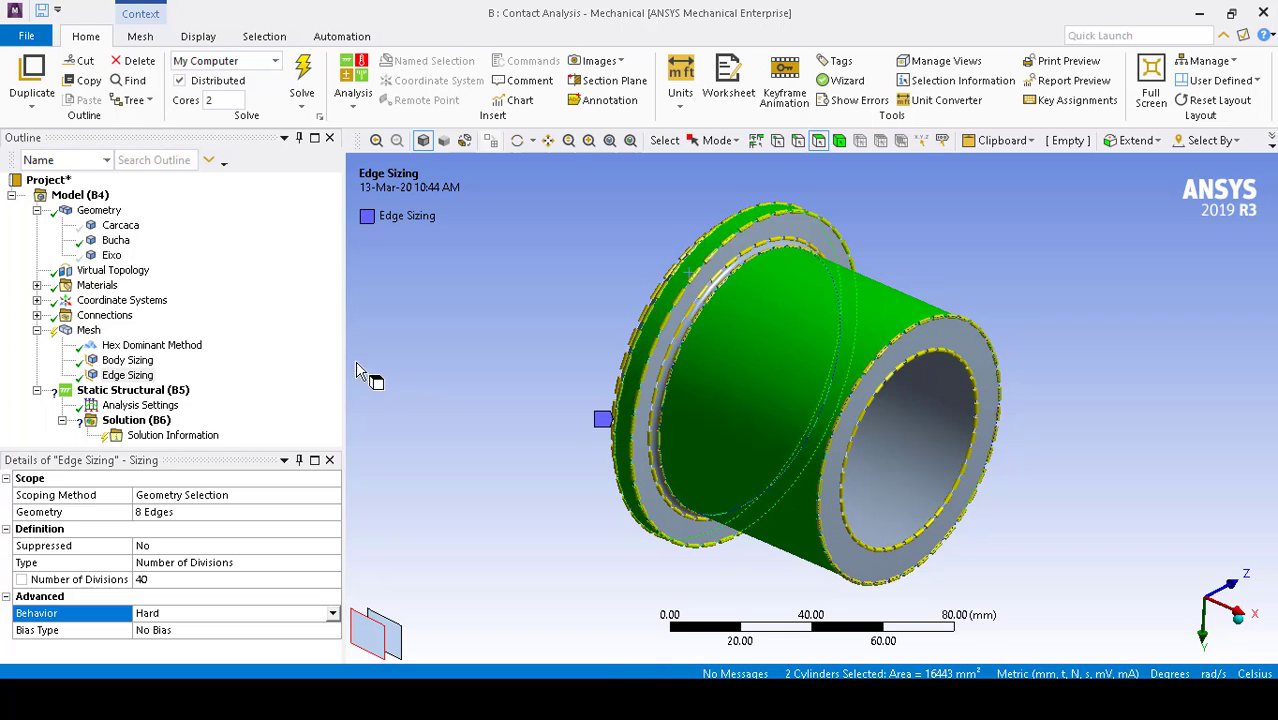
right_click(88, 330)
mouse_move(155, 343)
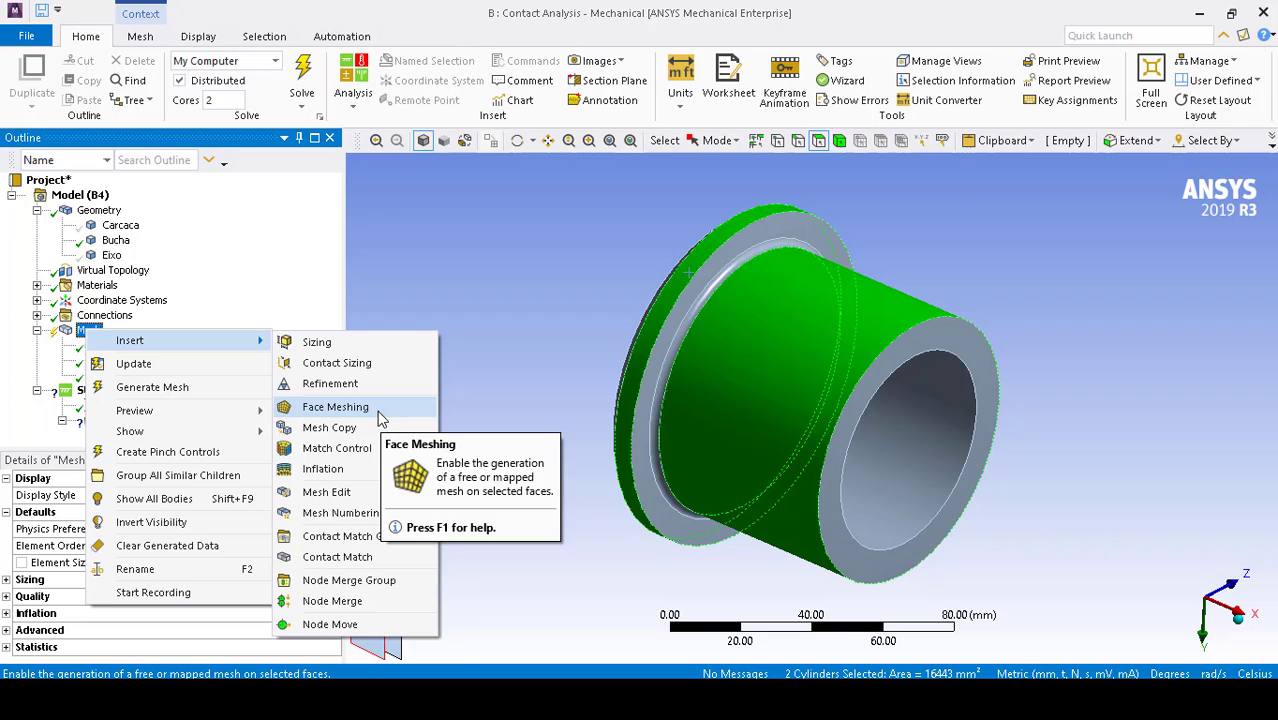
left_click(415, 407)
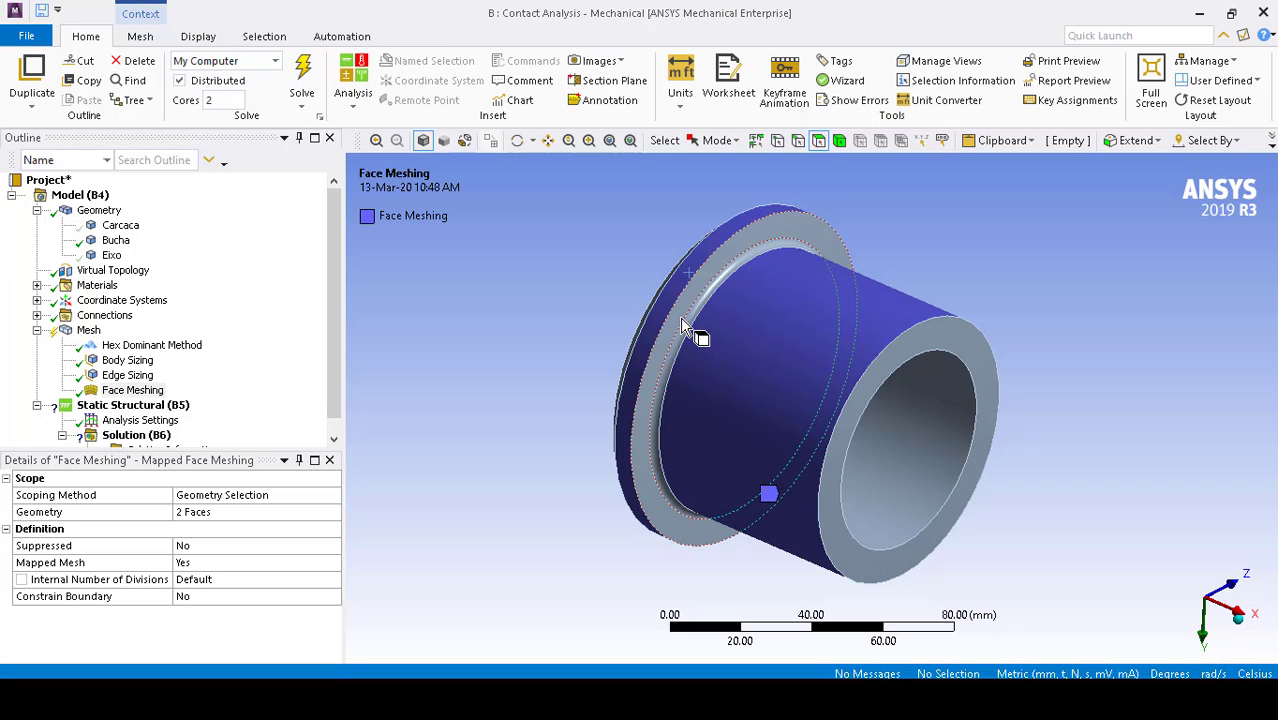
Add a Face Meshing control on the flange's sleeve-side ring face and the sleeve's end face, with 2 internal divisions.
left_click(681, 322)
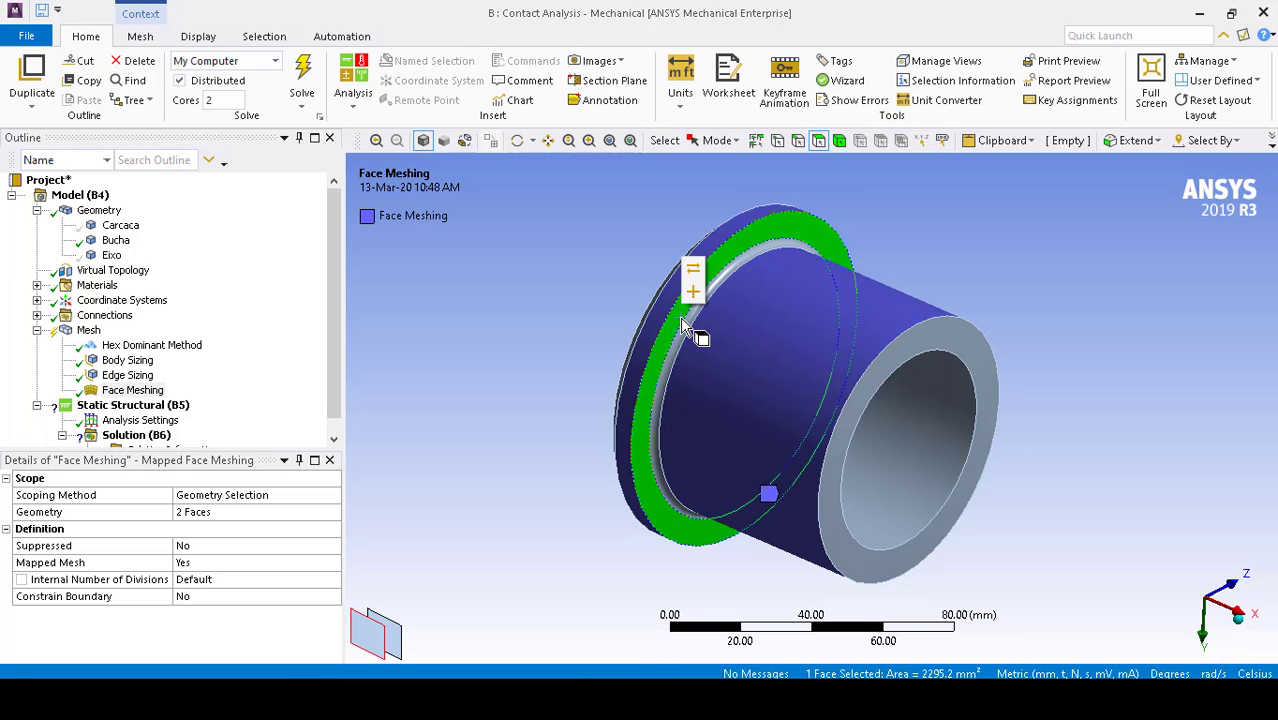
left_click(918, 358, "ctrl")
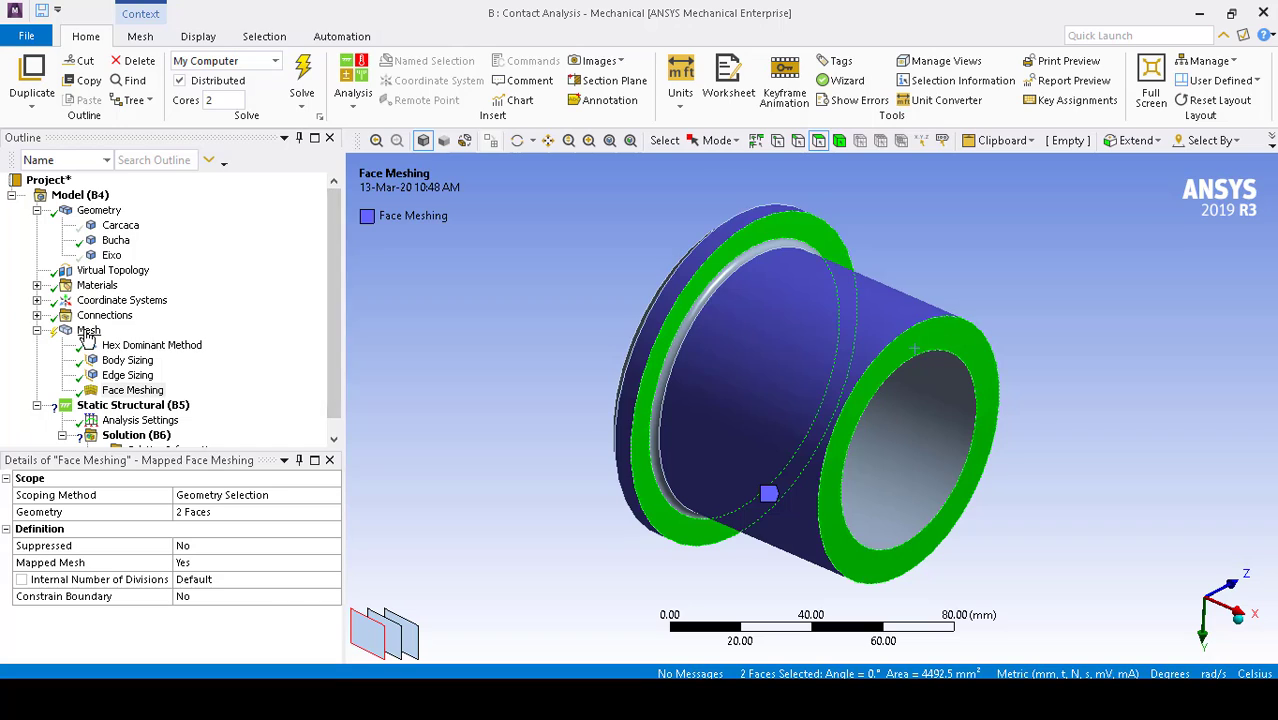
right_click(88, 330)
mouse_move(150, 342)
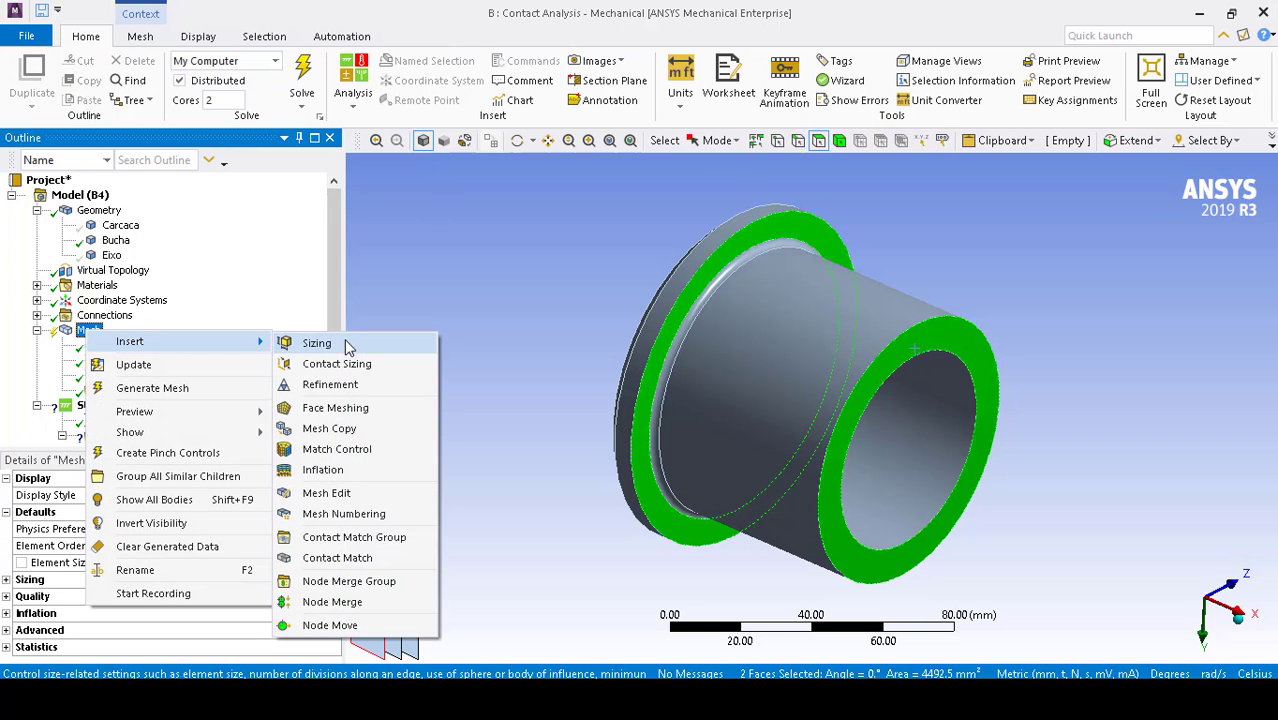
left_click(356, 406)
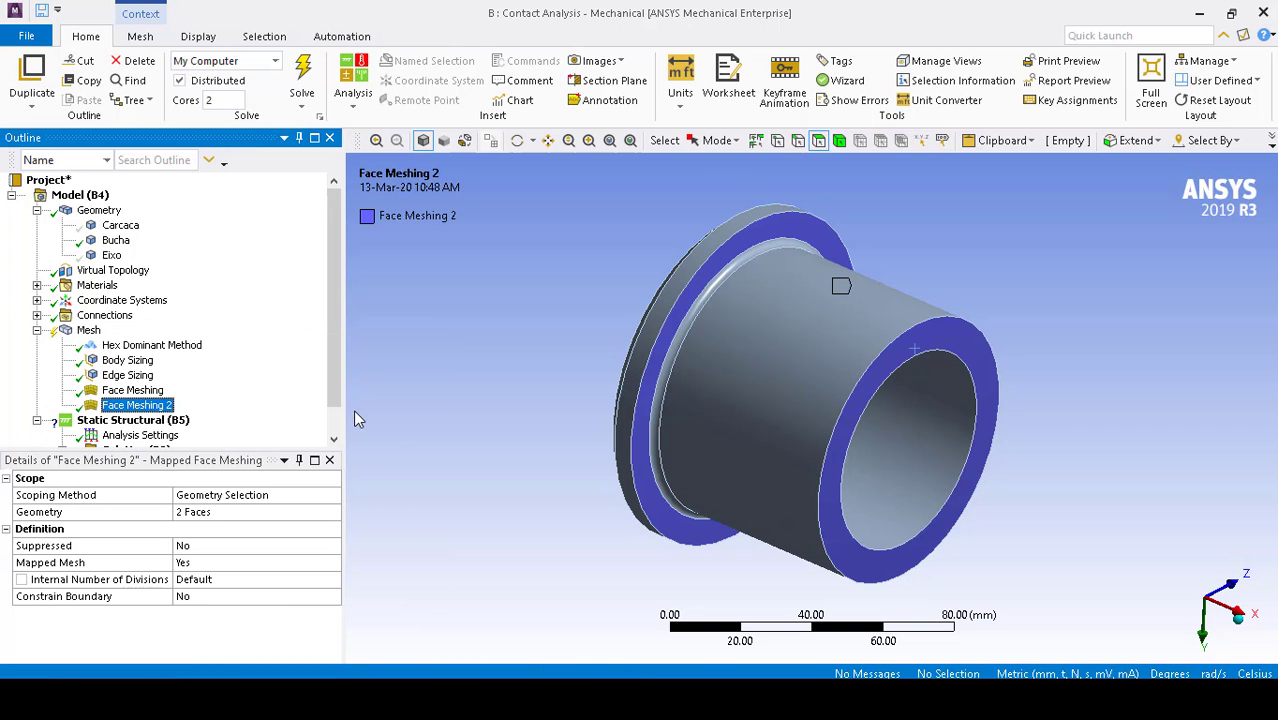
left_click(288, 580)
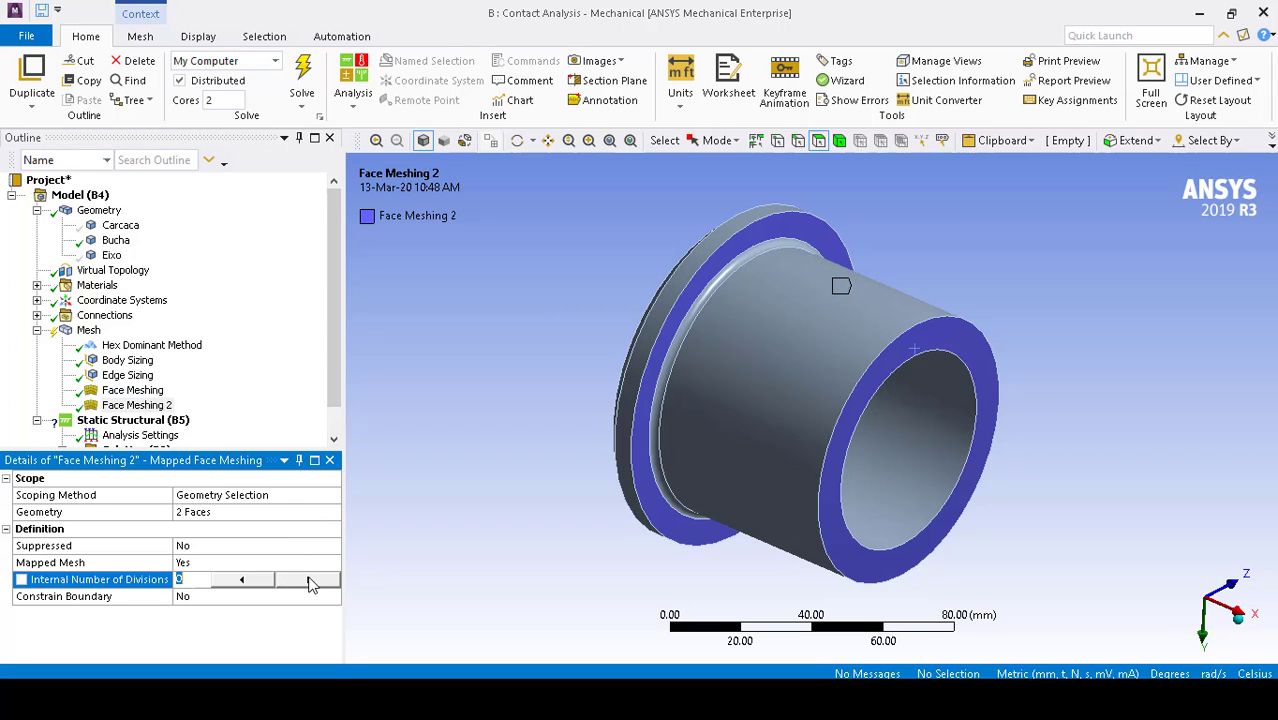
left_click(309, 581)
left_click(435, 532)
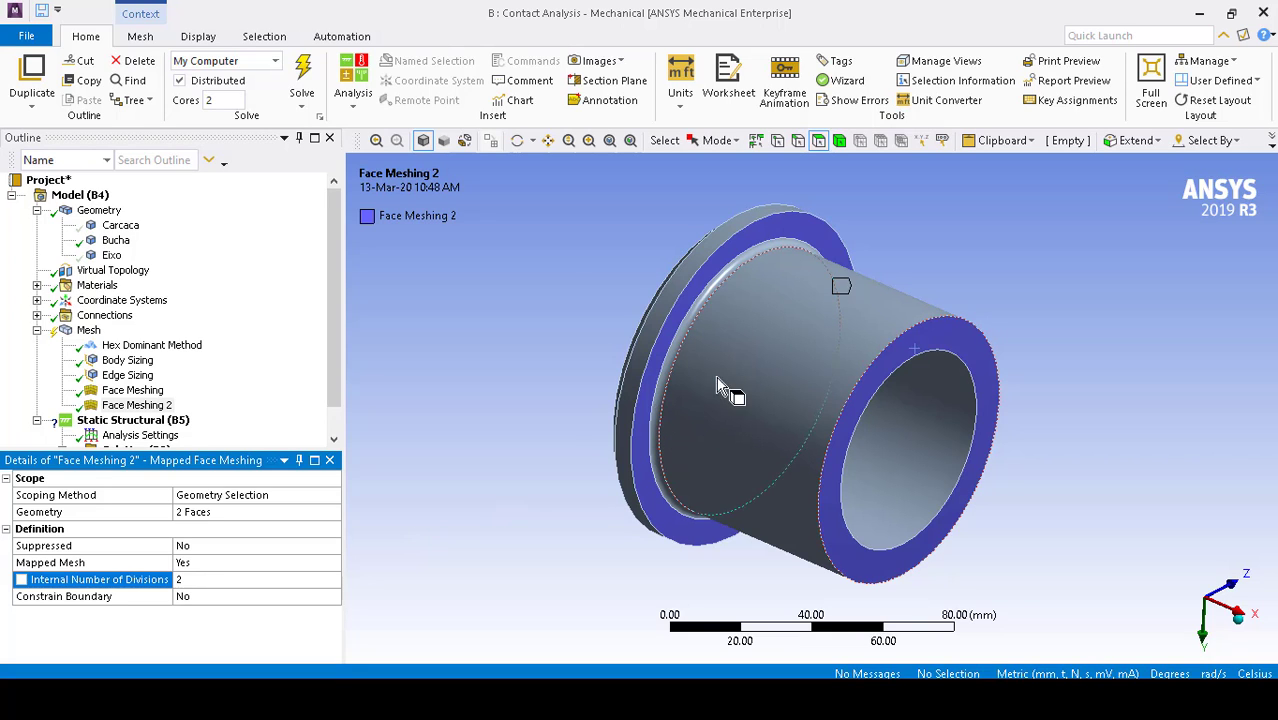
Add a Face Meshing control on the annular end face at the bushing's flanged end, with 3 internal divisions.
middle_click_drag(450, 327, 535, 363)
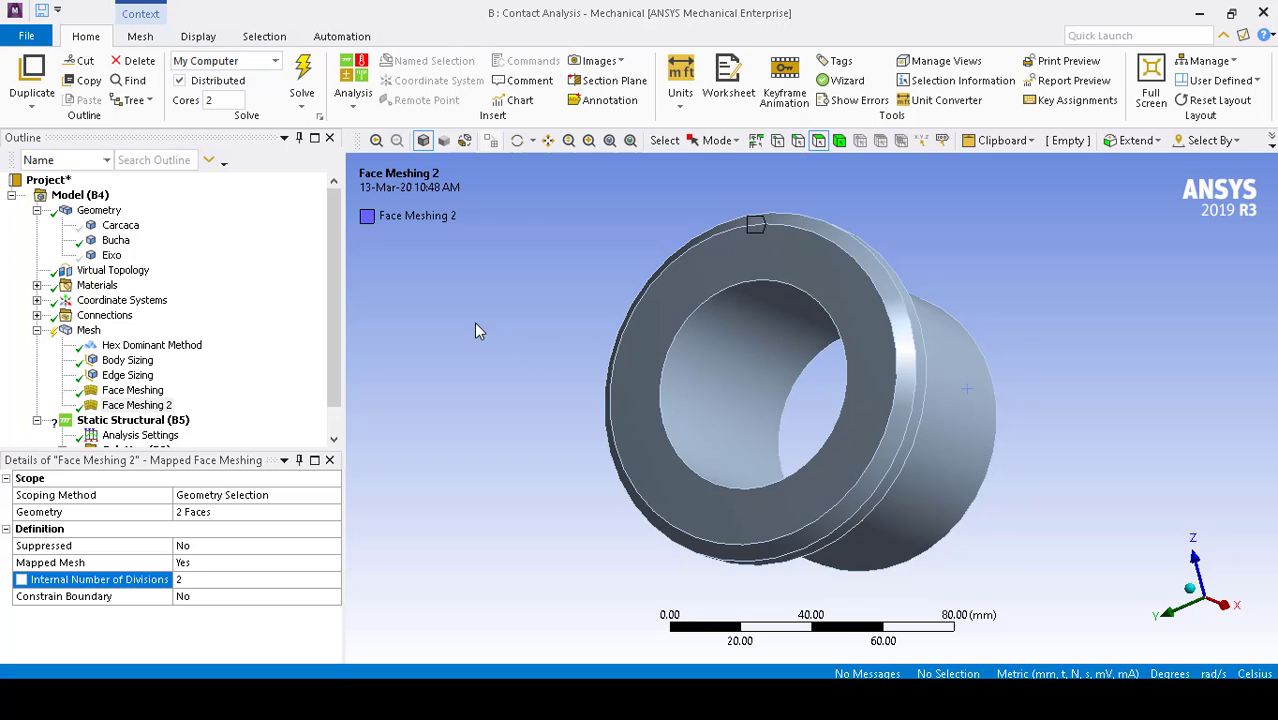
middle_click_drag(476, 331, 850, 408)
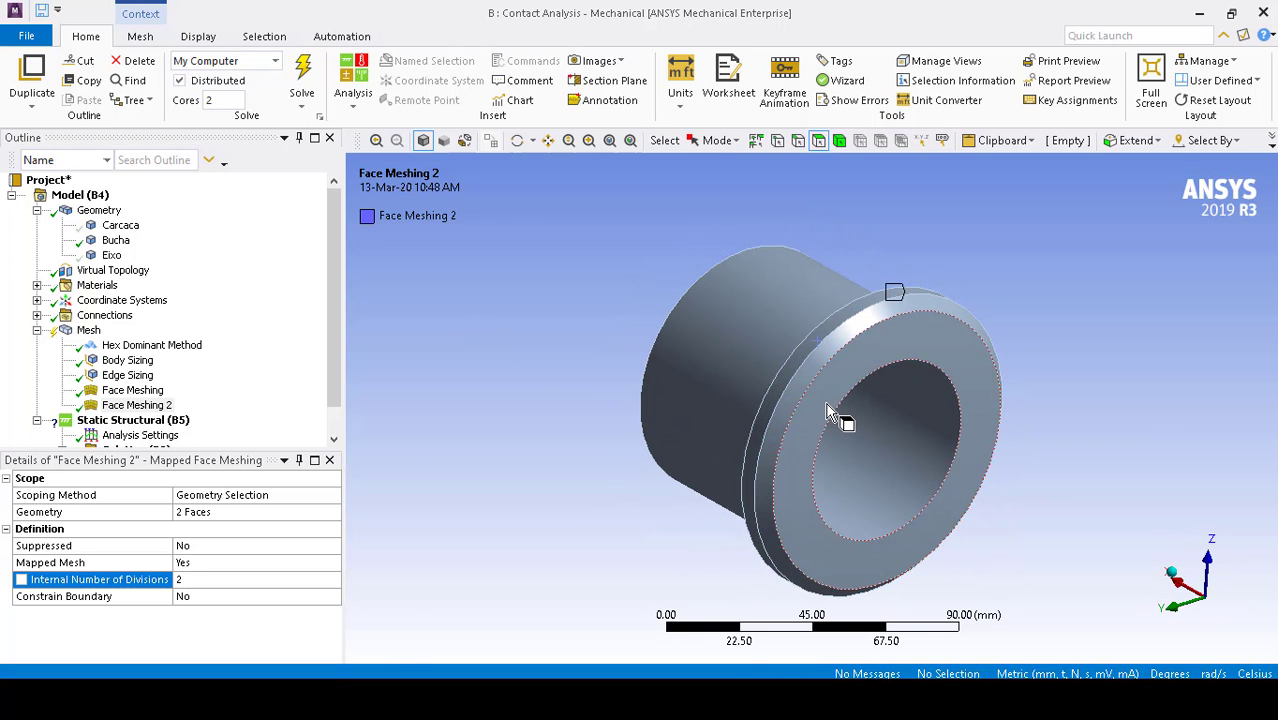
left_click(826, 403)
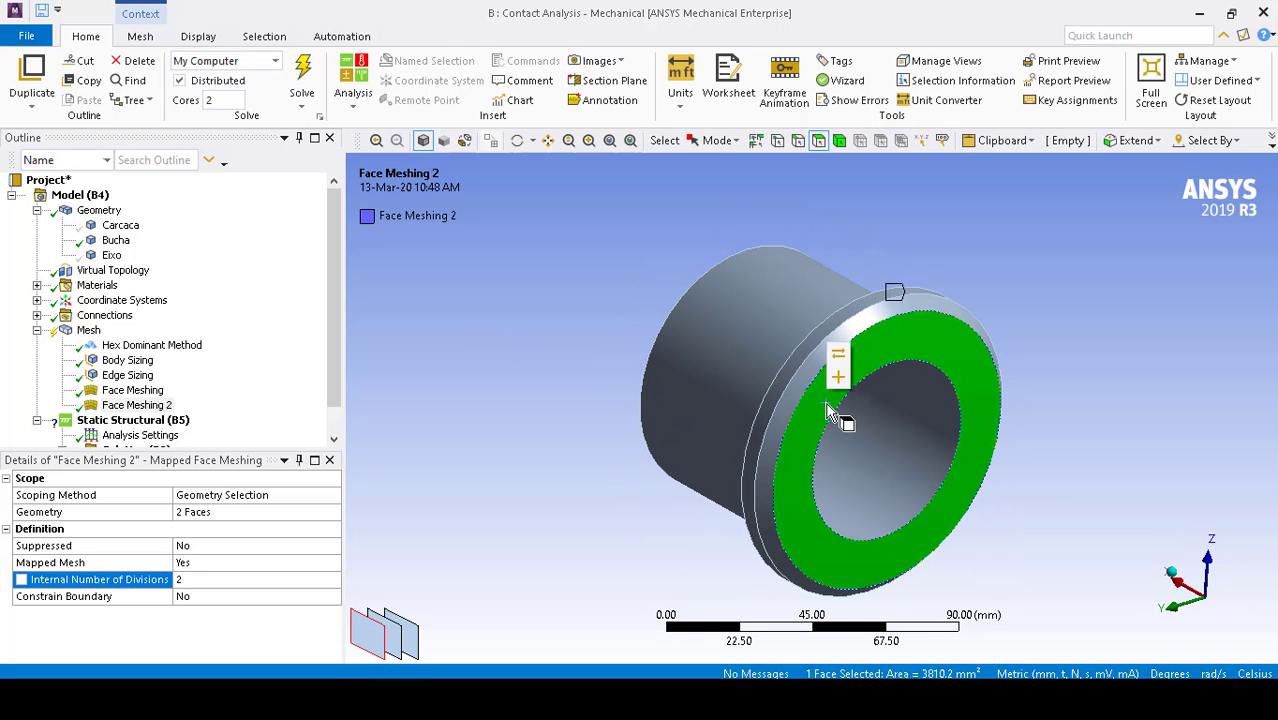
right_click(88, 332)
mouse_move(180, 345)
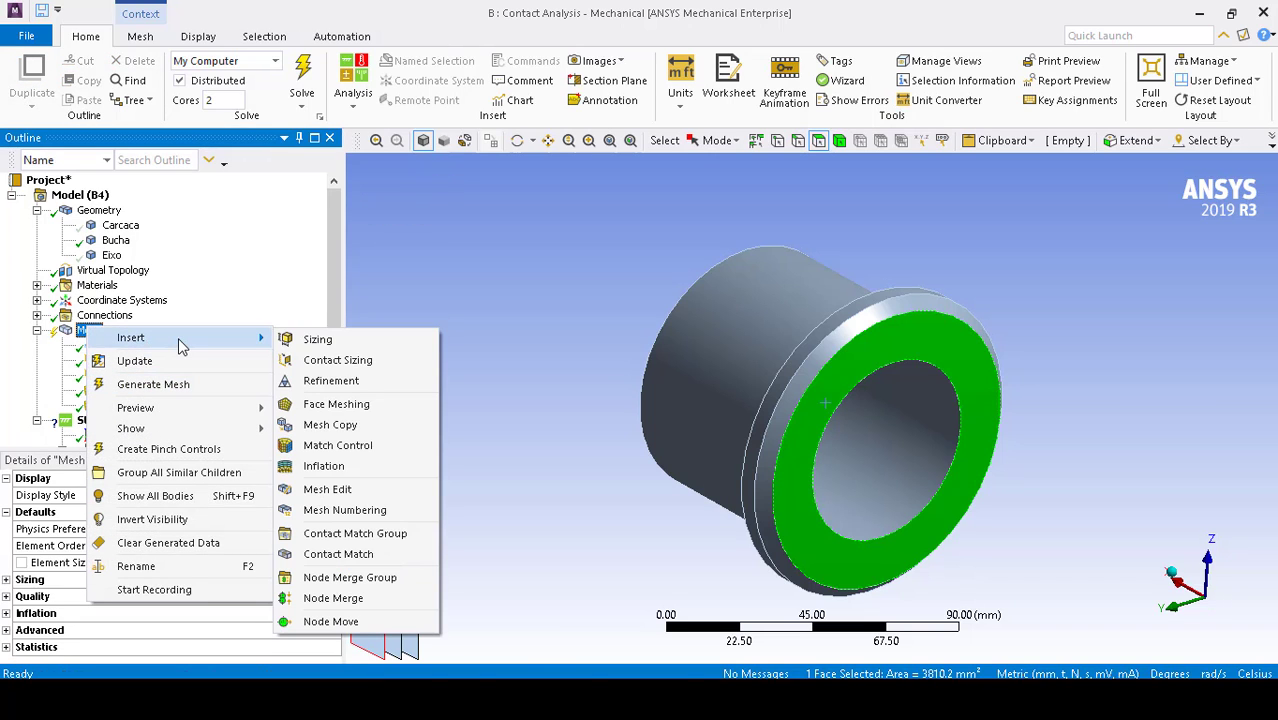
left_click(358, 405)
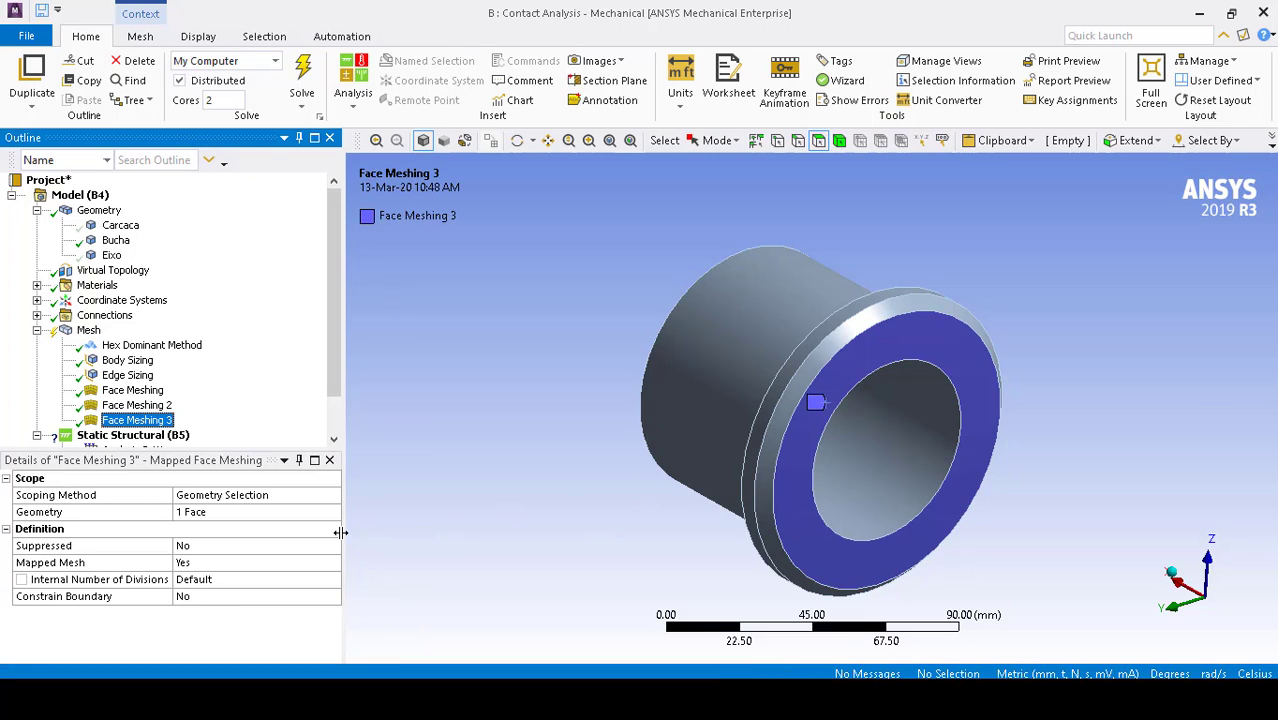
left_click(242, 581)
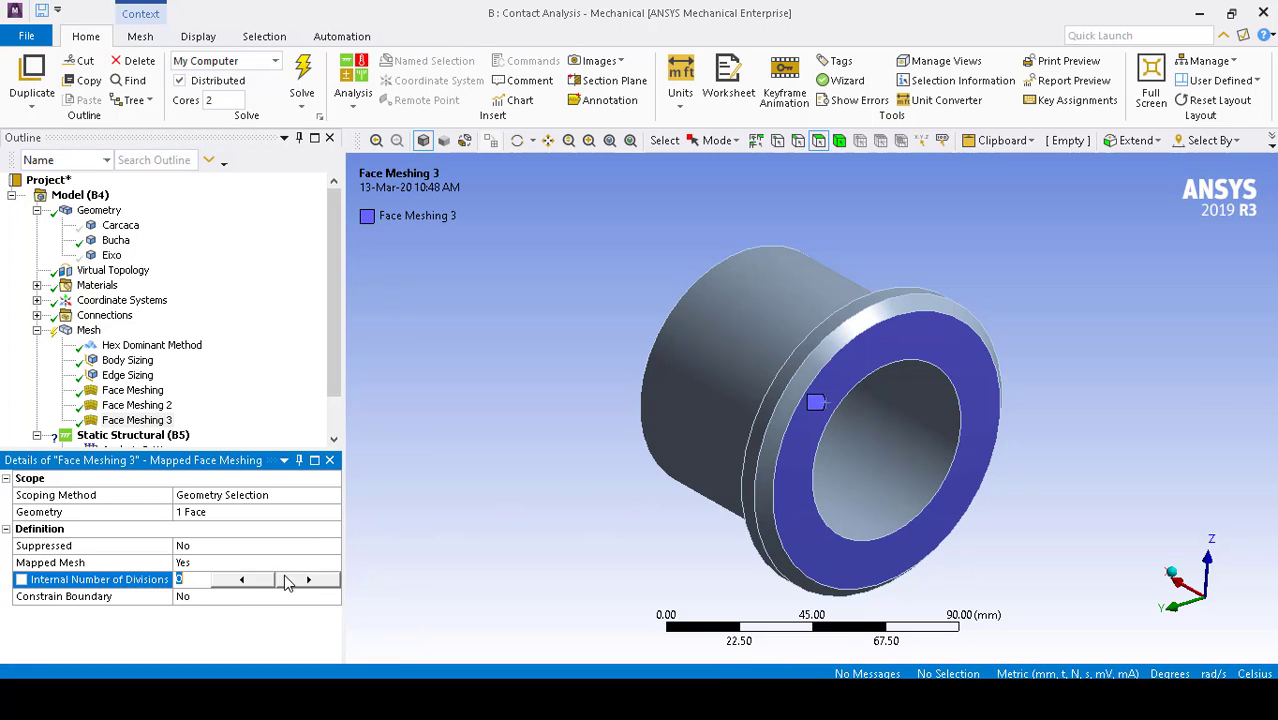
left_click(309, 581)
left_click(443, 521)
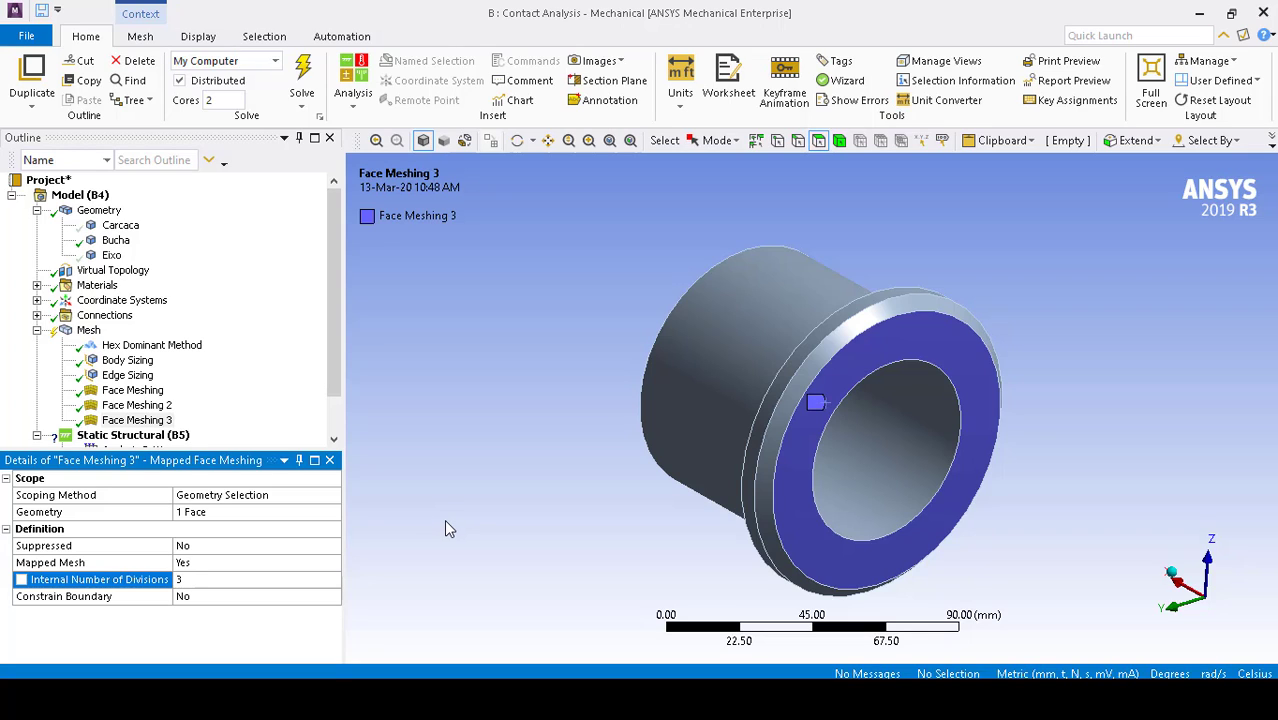
Generate the mesh and examine the element pattern on the bushing's sleeve, bore and both end faces.
right_click(86, 334)
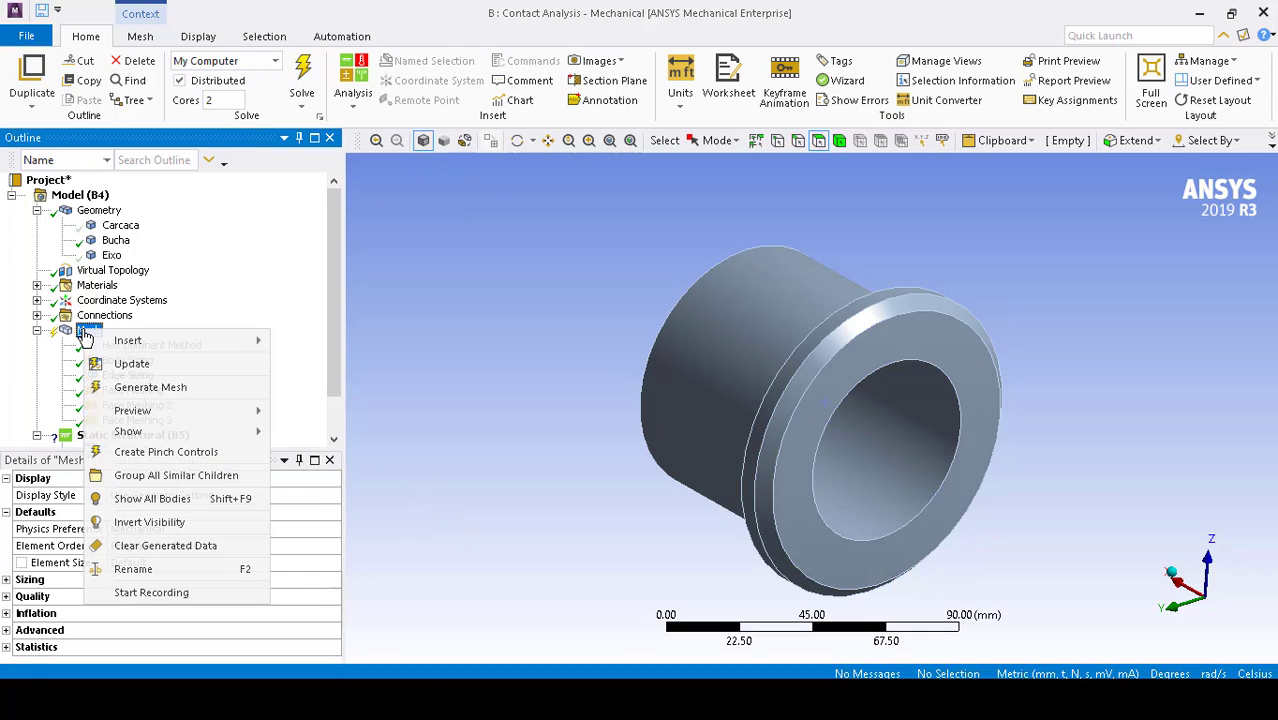
left_click(150, 387)
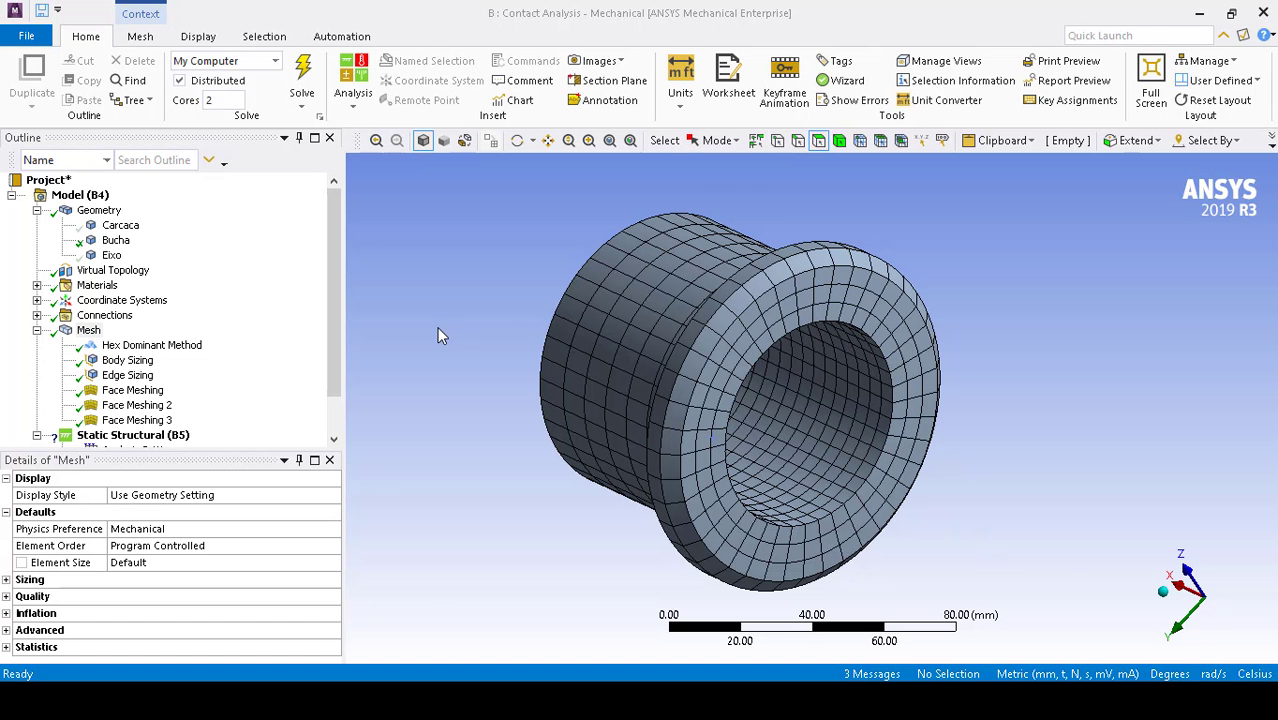
middle_click_drag(1029, 305, 875, 295)
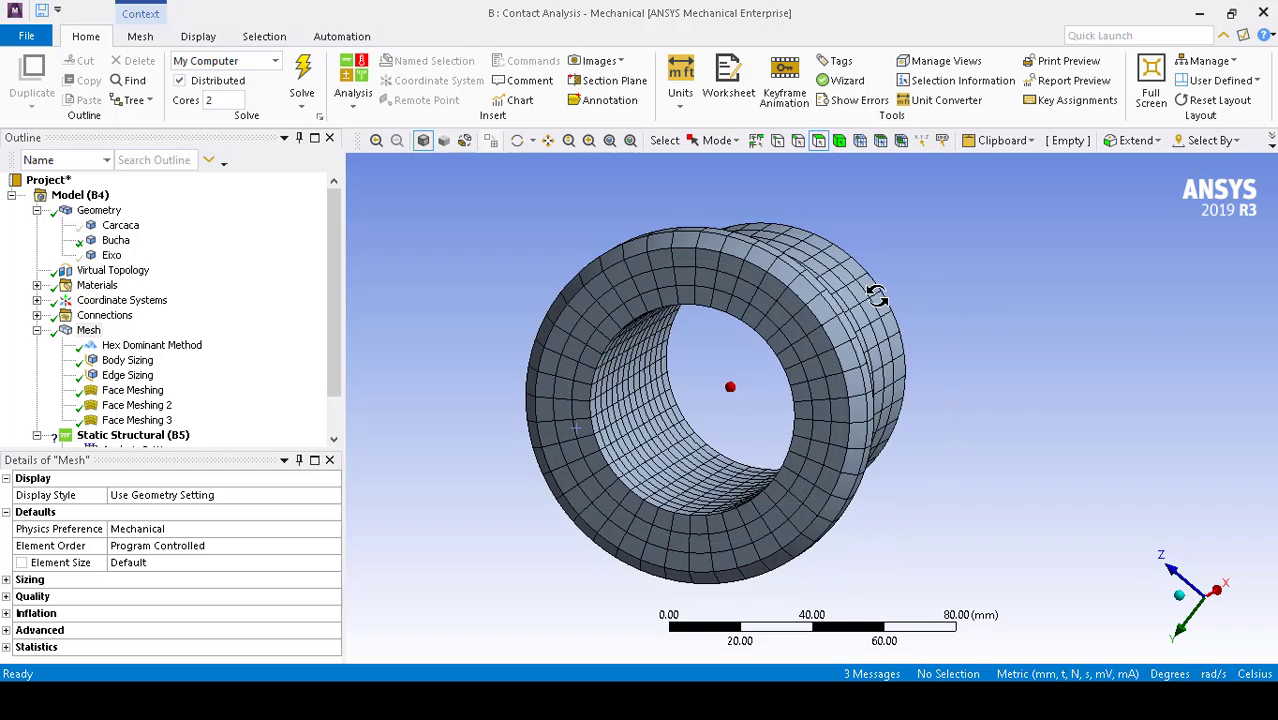
middle_click_drag(915, 442, 936, 406)
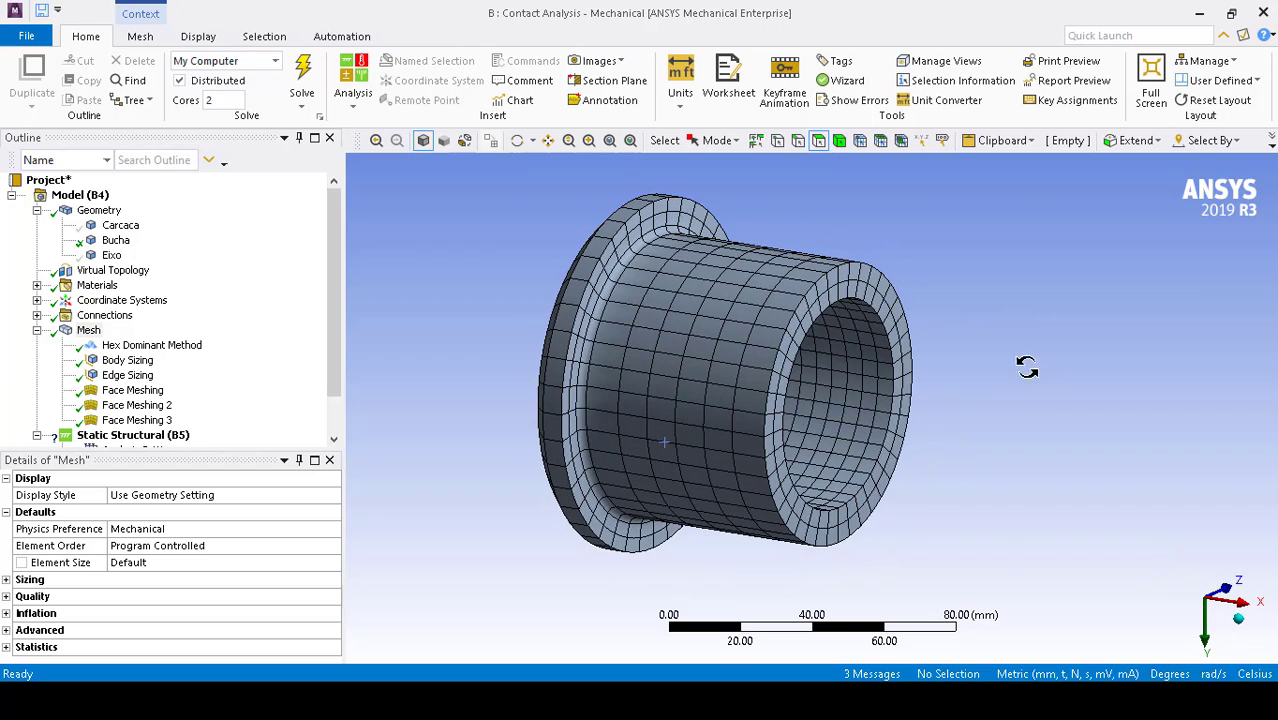
middle_click_drag(1027, 367, 870, 365)
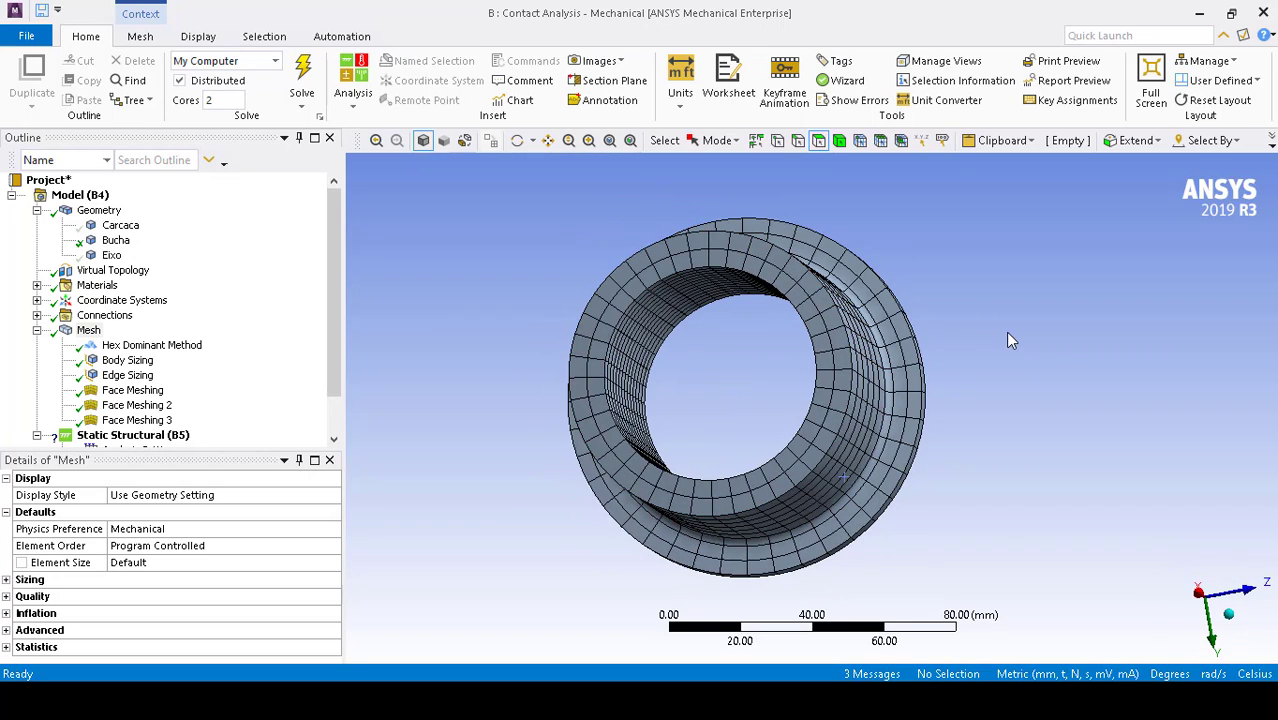
middle_click_drag(994, 340, 896, 387)
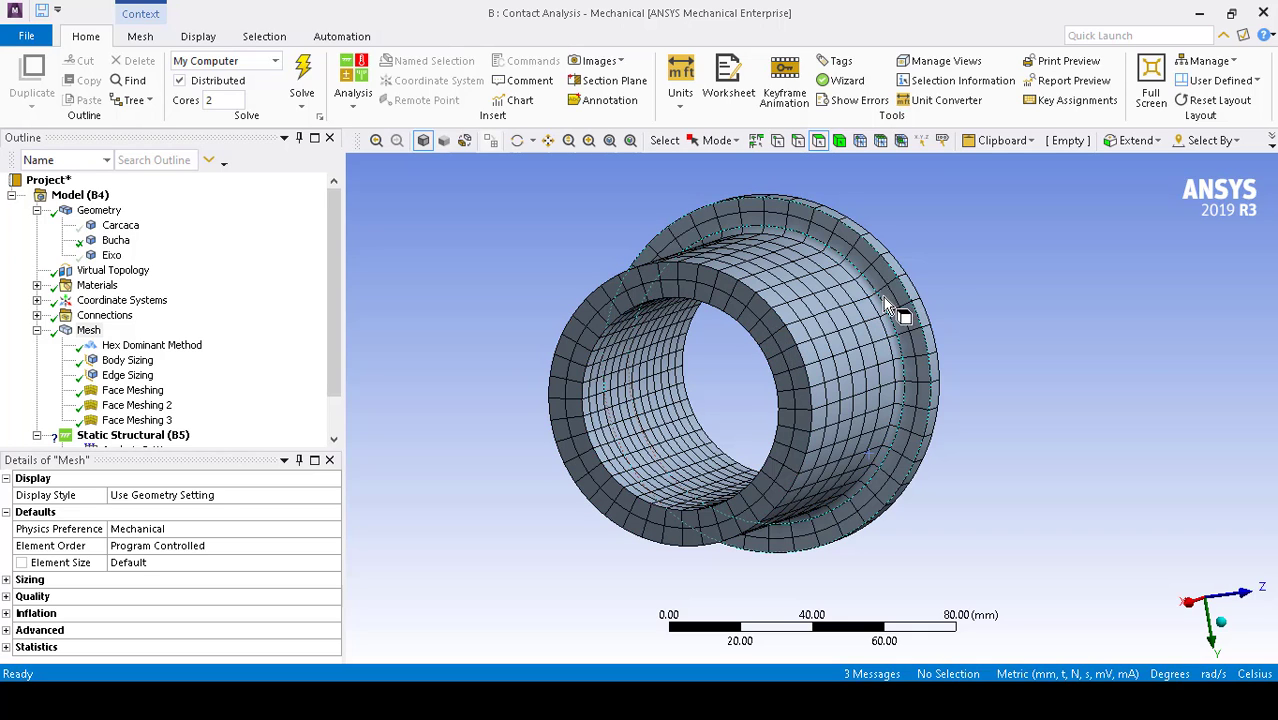
middle_click_drag(730, 385, 707, 334)
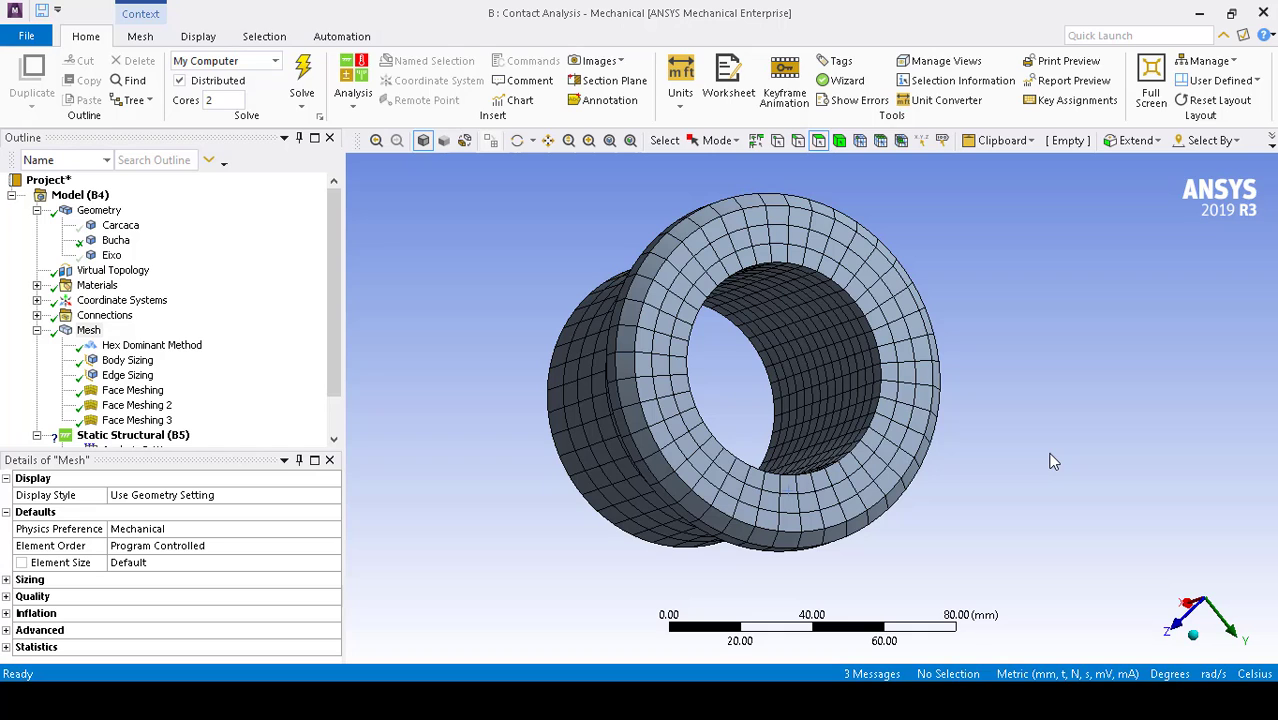
middle_click_drag(976, 264, 897, 298)
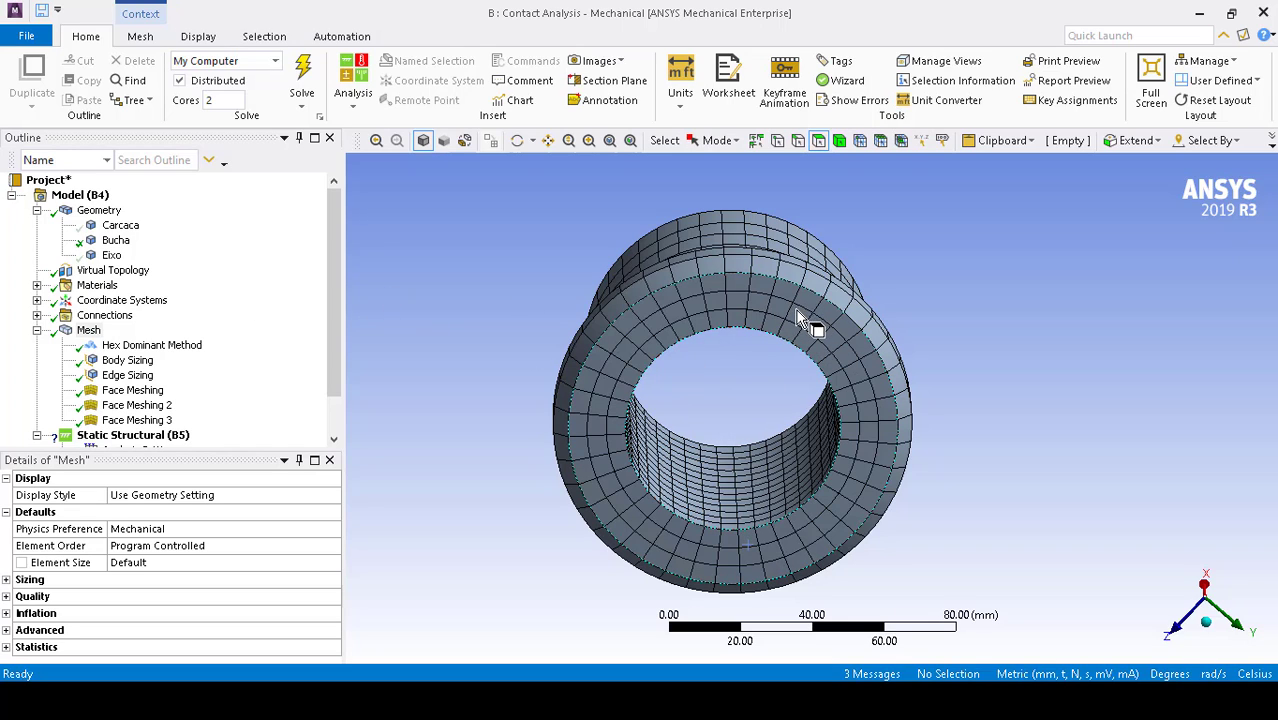
Show all bodies of the meshed assembly again.
right_click(787, 315)
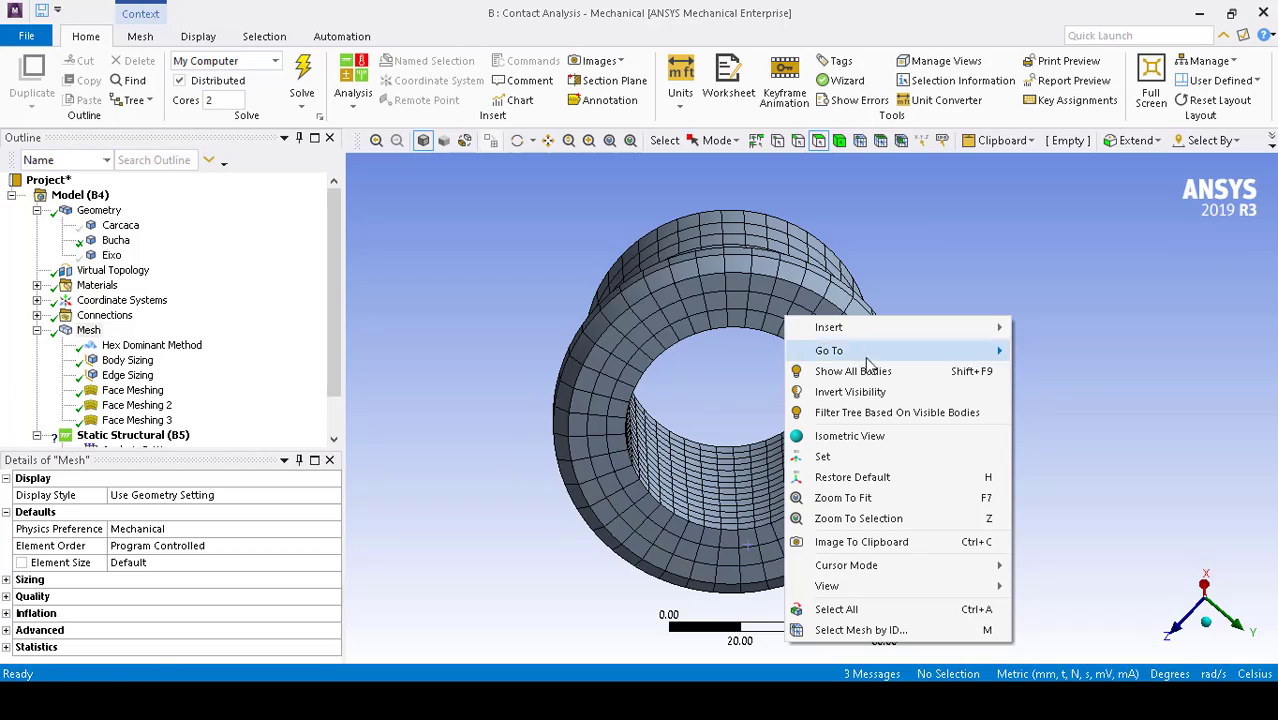
left_click(906, 368)
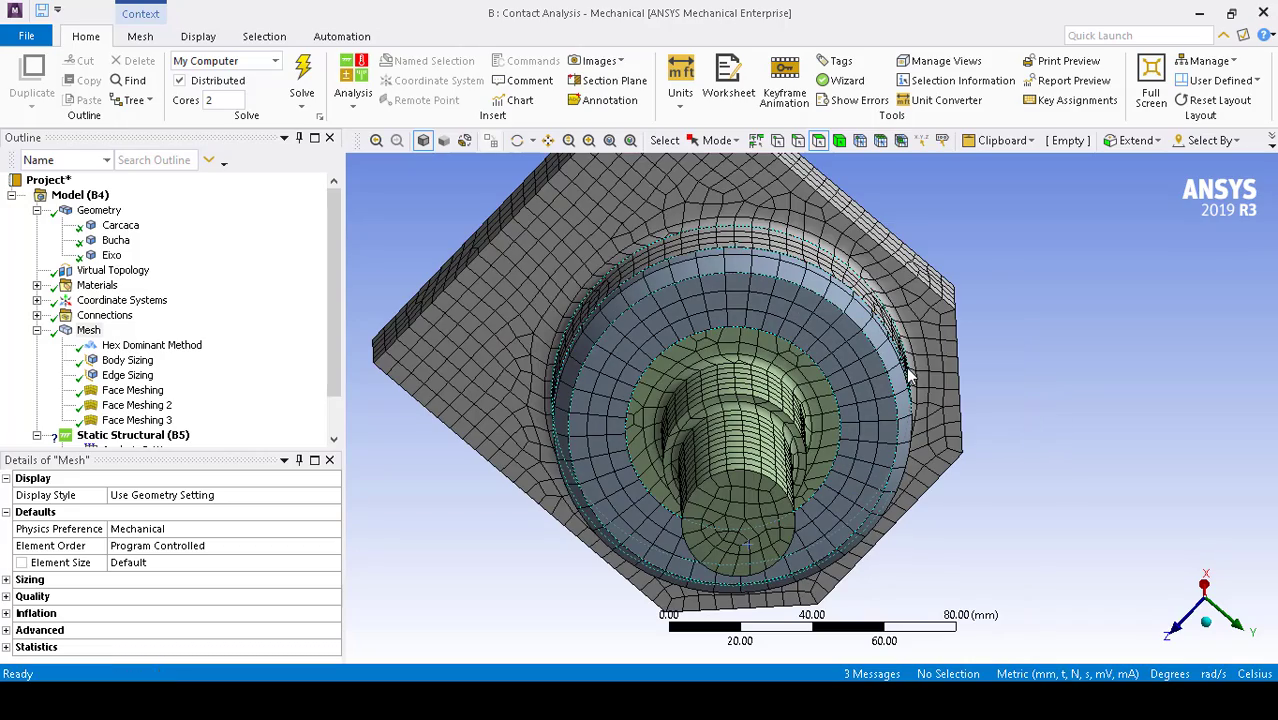
middle_click_drag(908, 372, 513, 475)
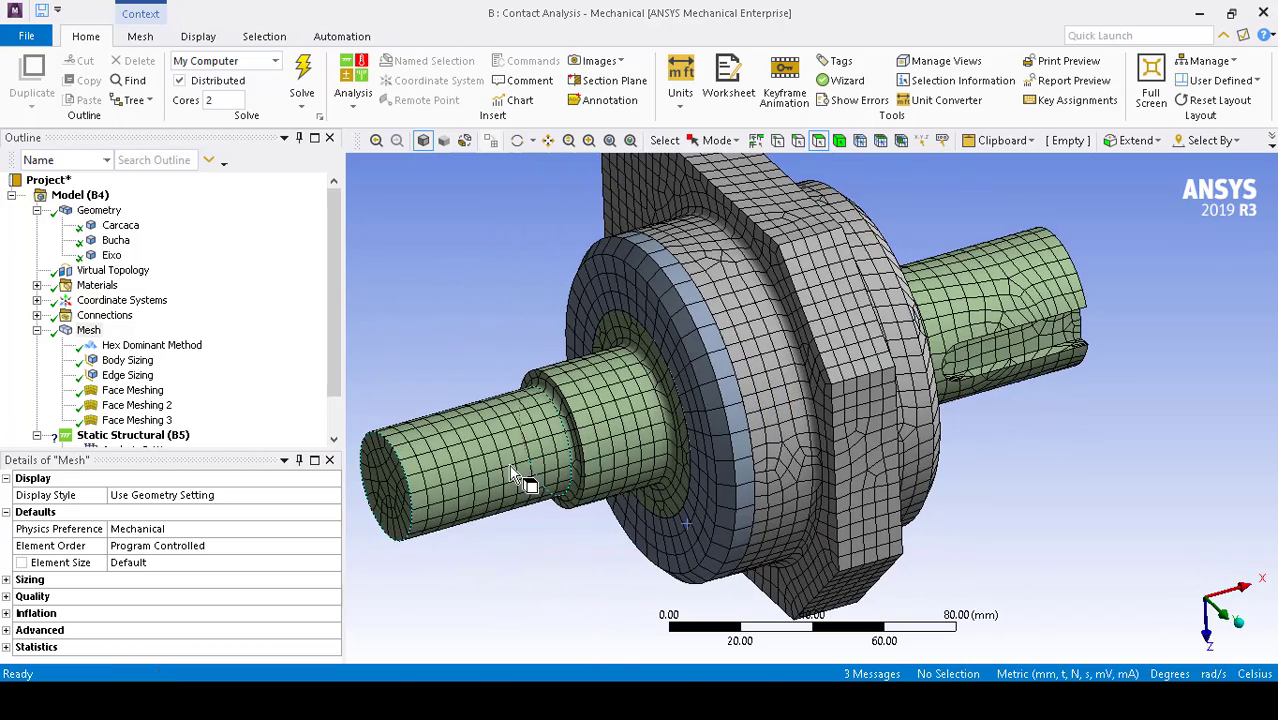
Isolate the shaft by hiding all other bodies of the assembly.
right_click(511, 470)
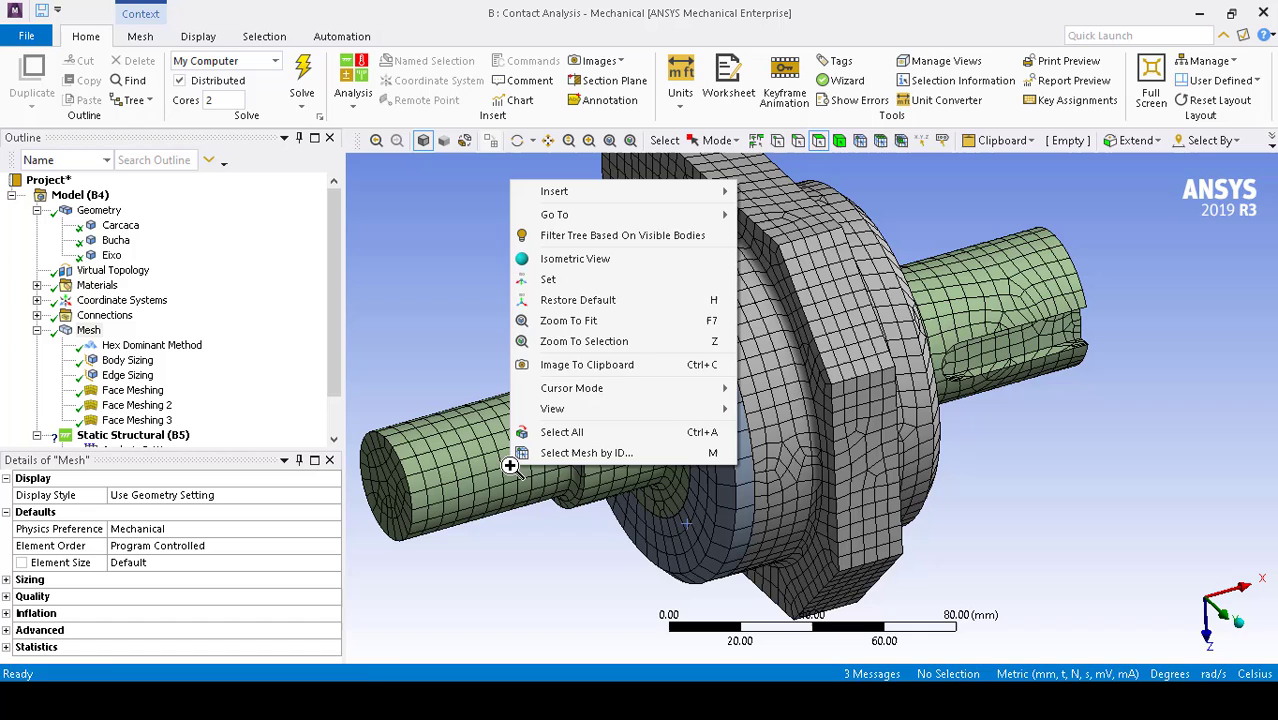
left_click(455, 480)
left_click(840, 141)
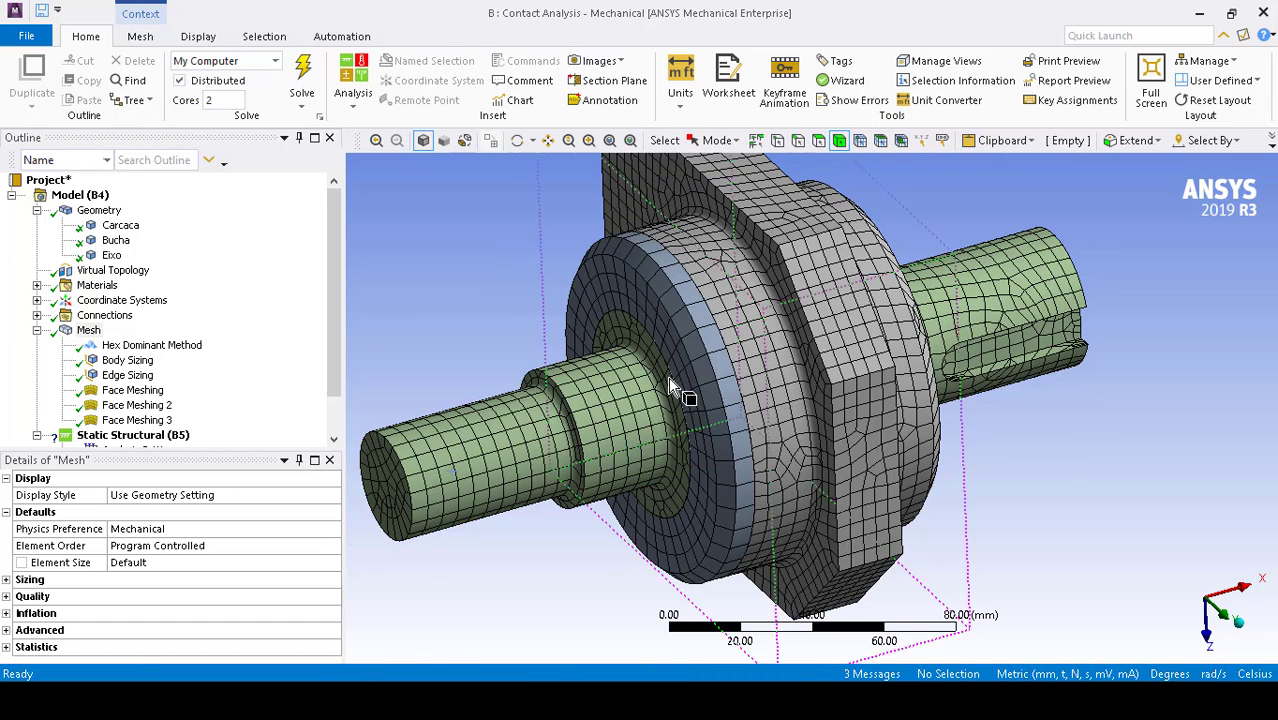
left_click(518, 447)
right_click(516, 445)
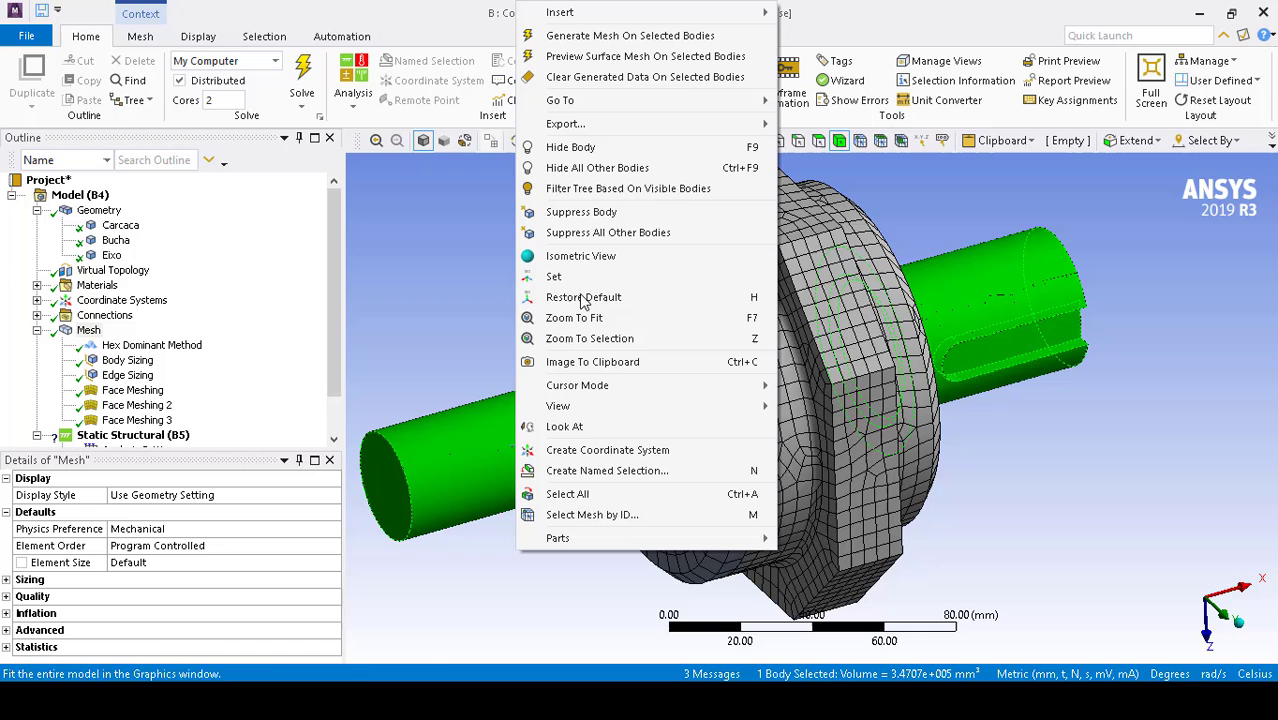
left_click(674, 167)
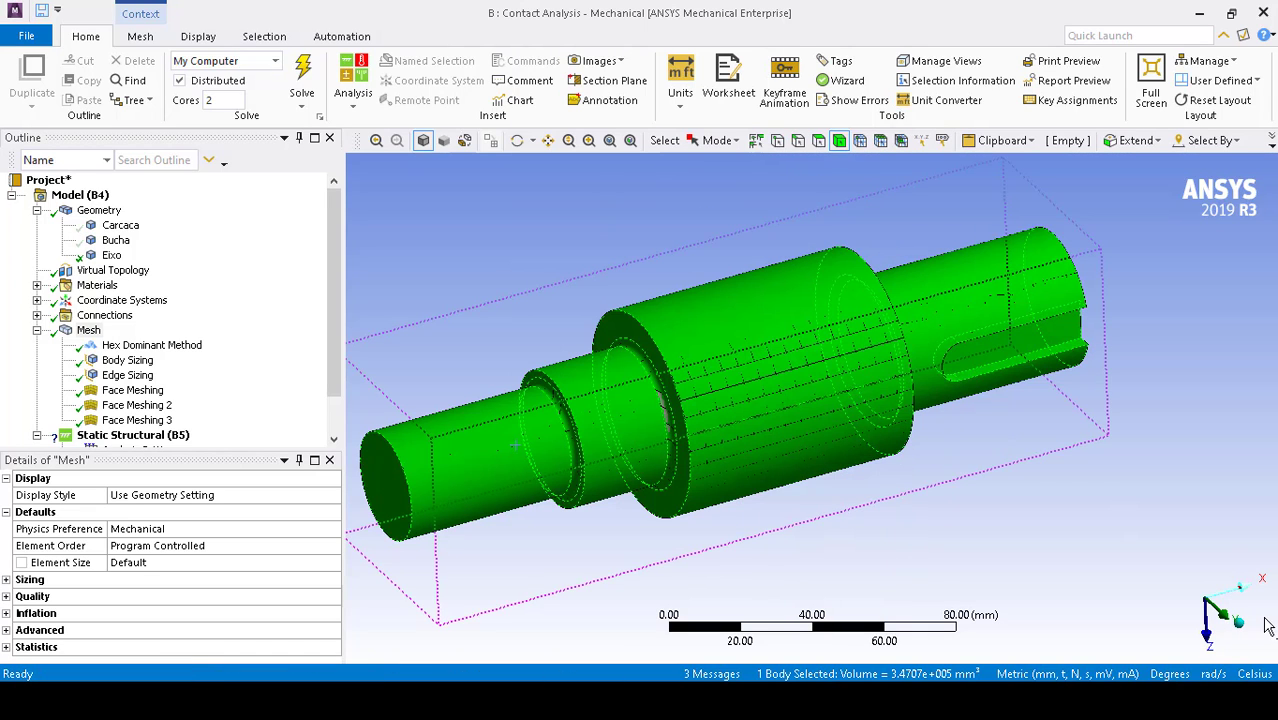
Add a Sizing control on the ten circular edges of the shaft's large central section and its stepped end without the keyway.
left_click(1228, 610)
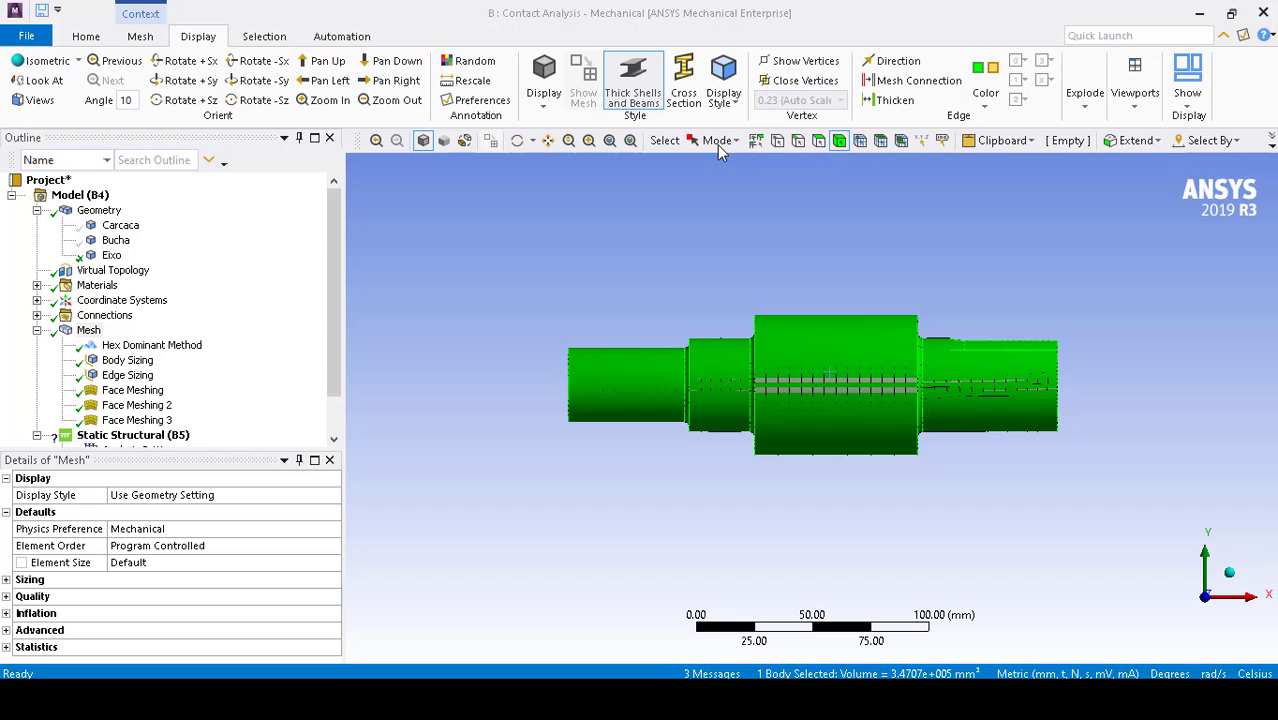
left_click(797, 145)
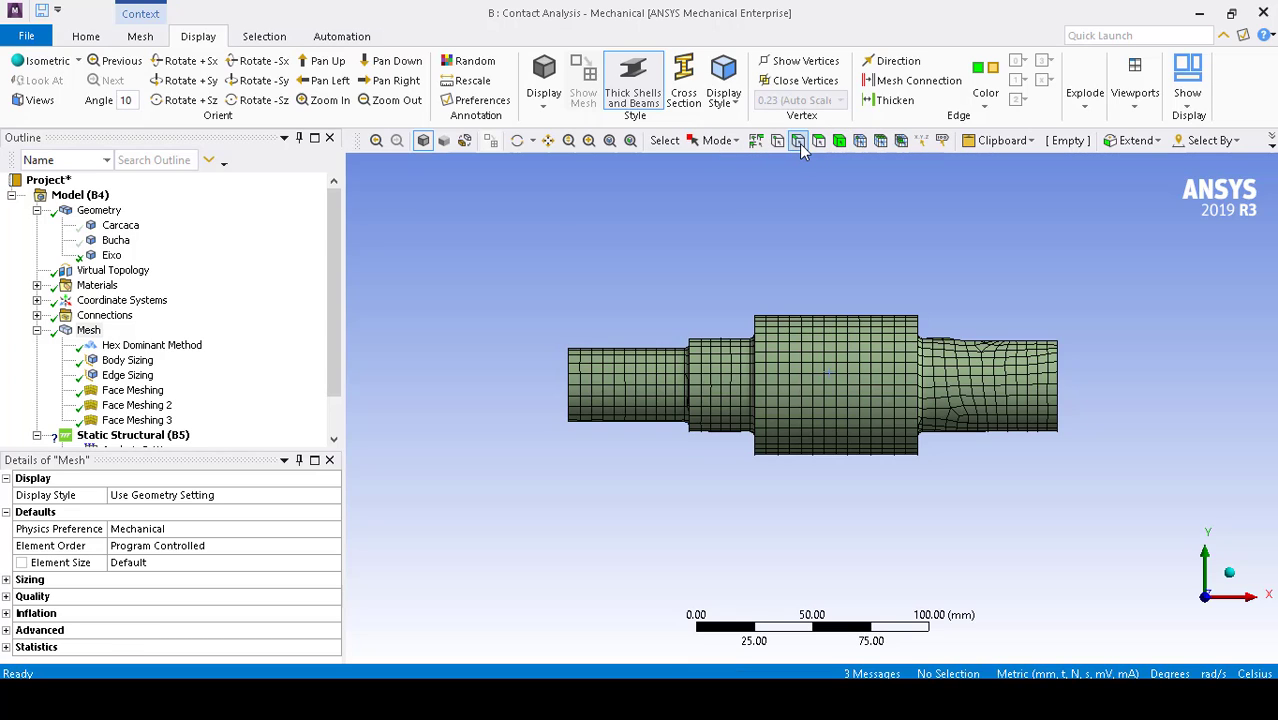
left_click(712, 141)
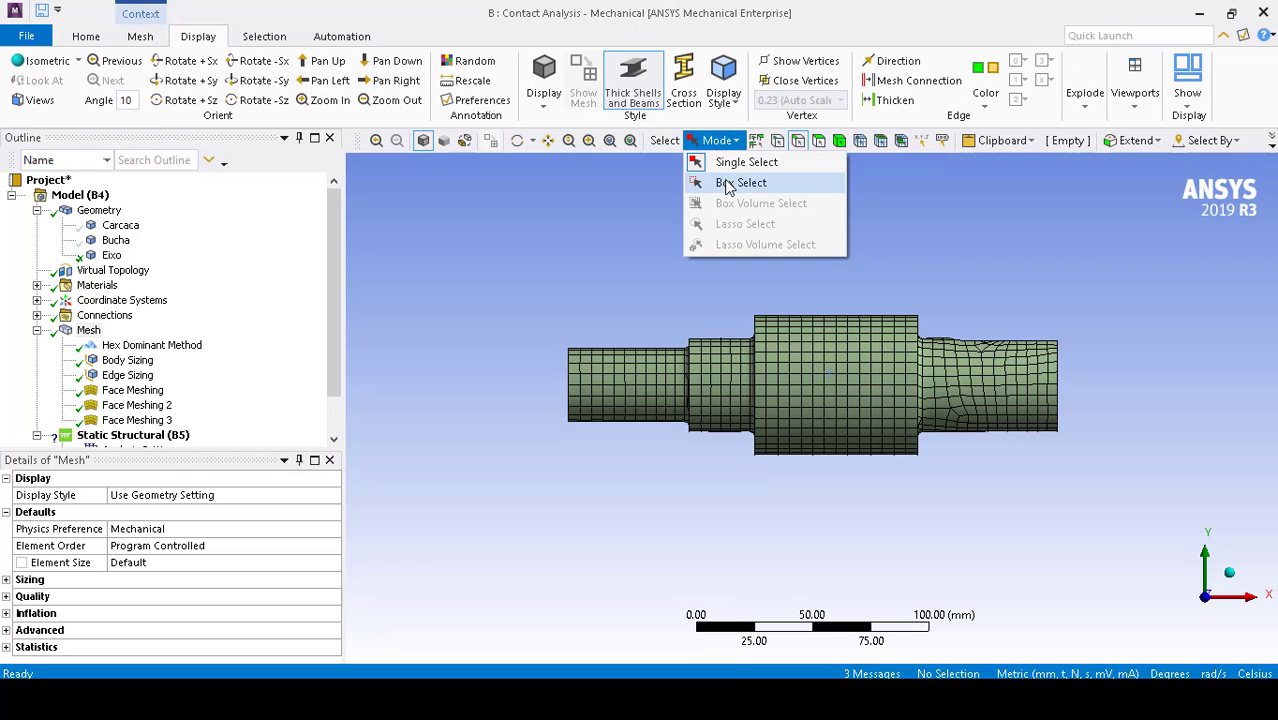
left_click(720, 182)
left_click_drag(944, 493, 540, 288)
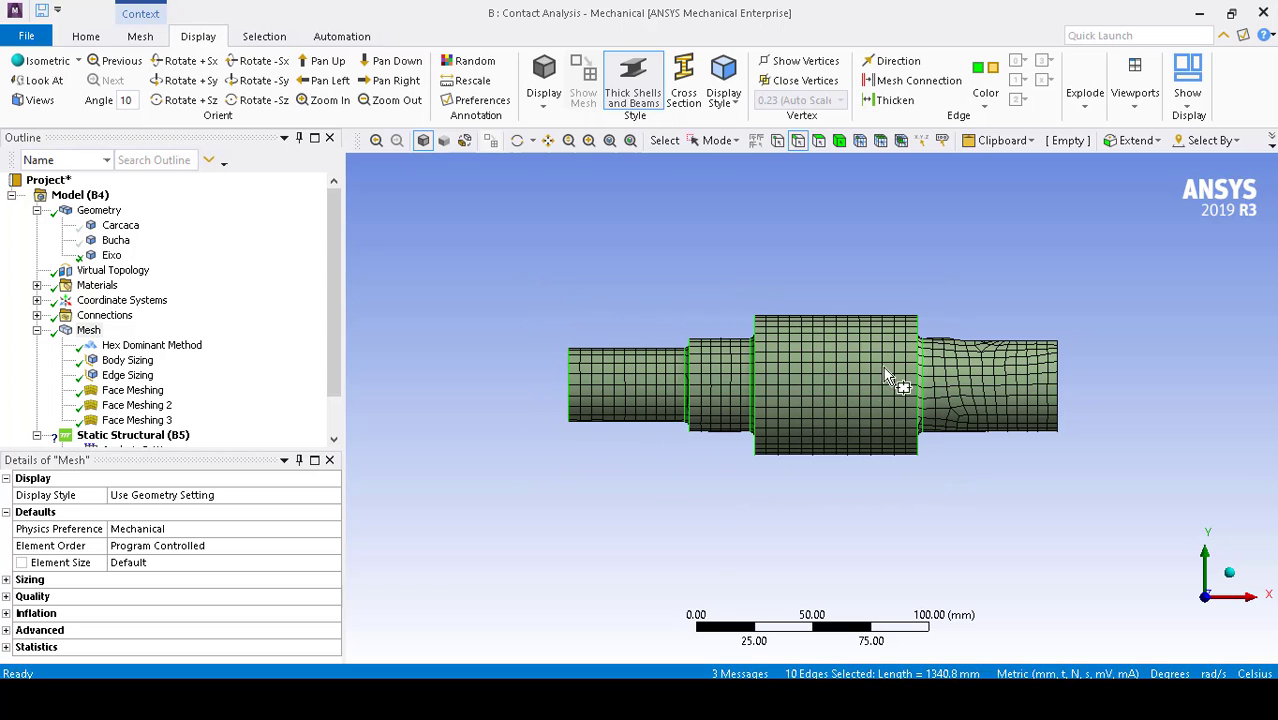
mouse_move(625, 496)
middle_mouse_down()
mouse_move(696, 491)
mouse_move(640, 490)
middle_mouse_up()
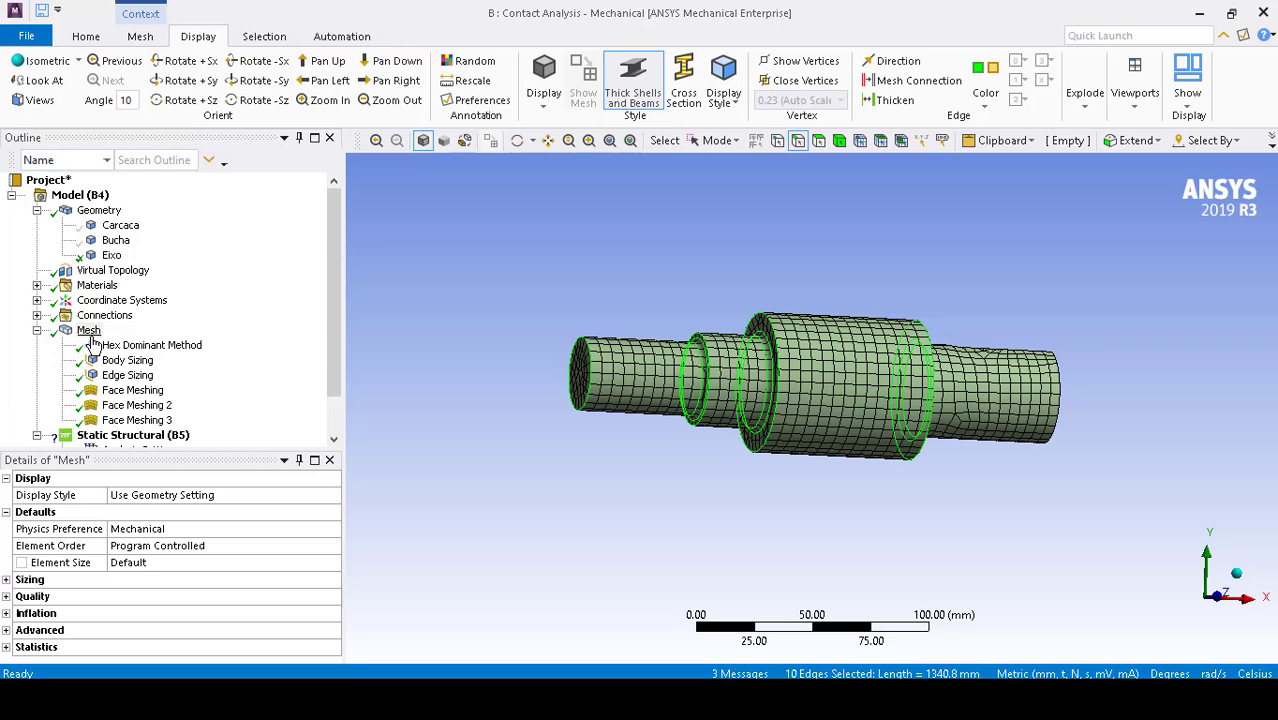
right_click(88, 332)
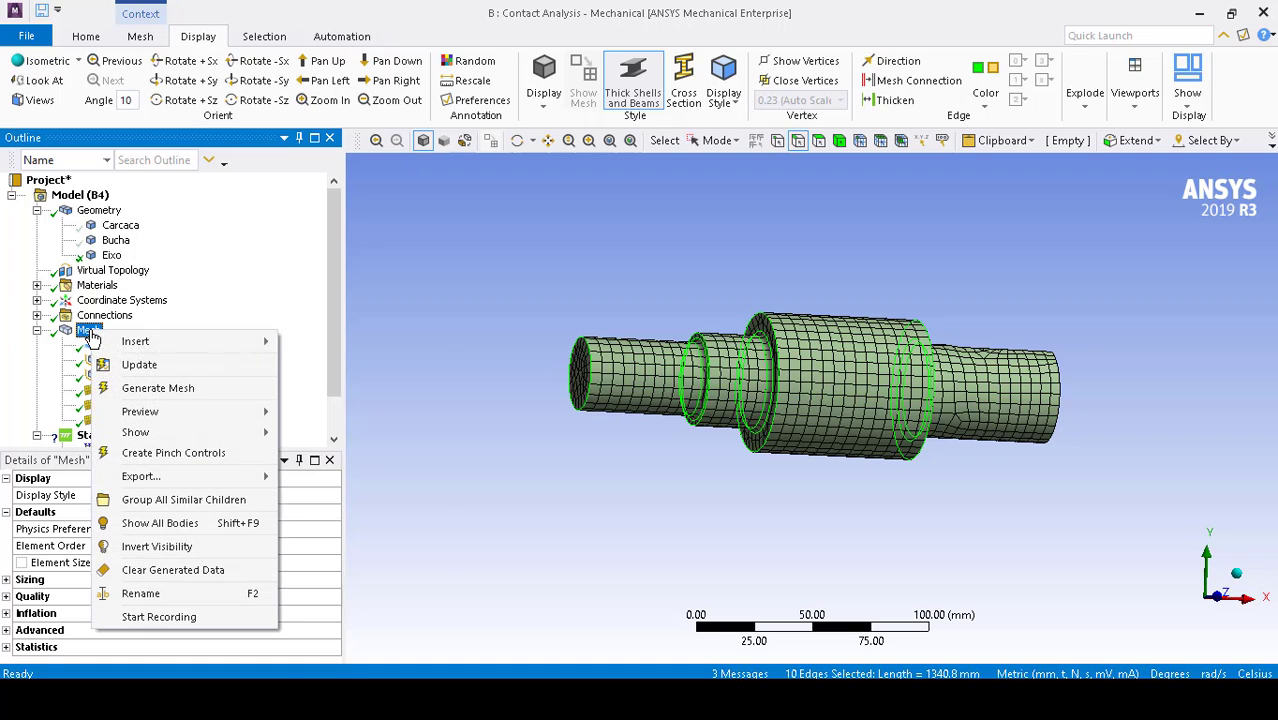
mouse_move(175, 342)
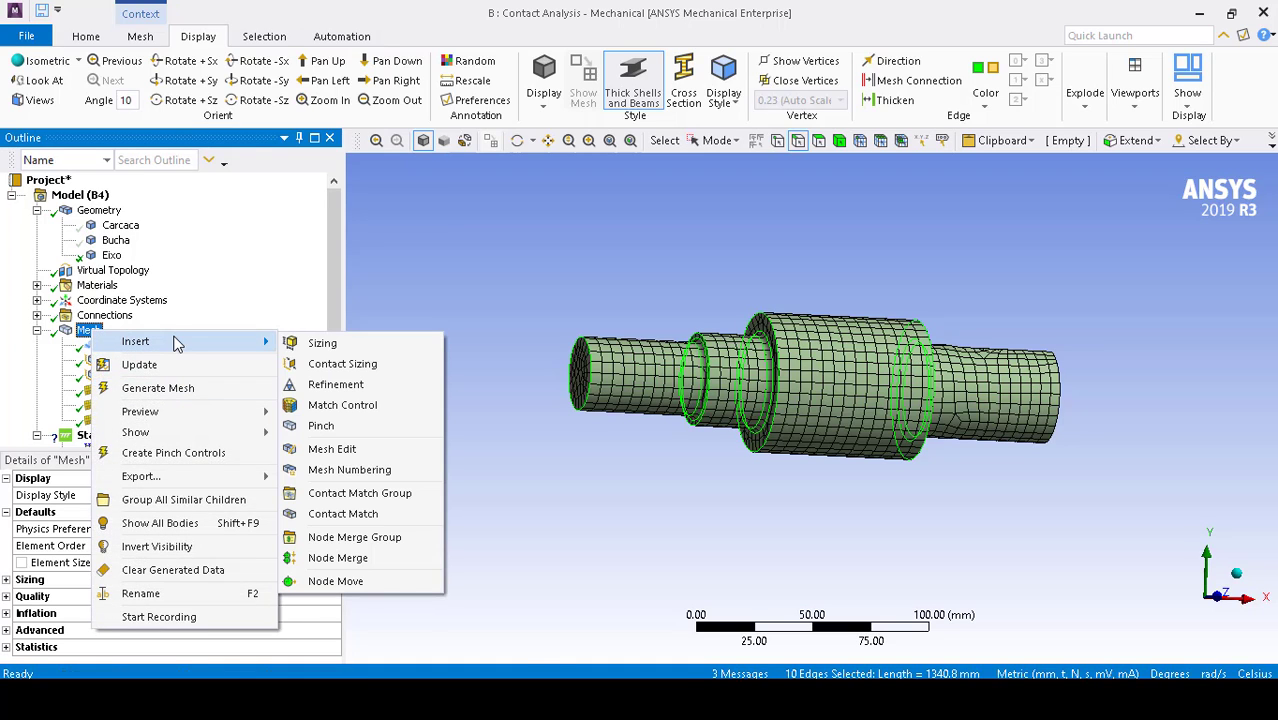
left_click(316, 343)
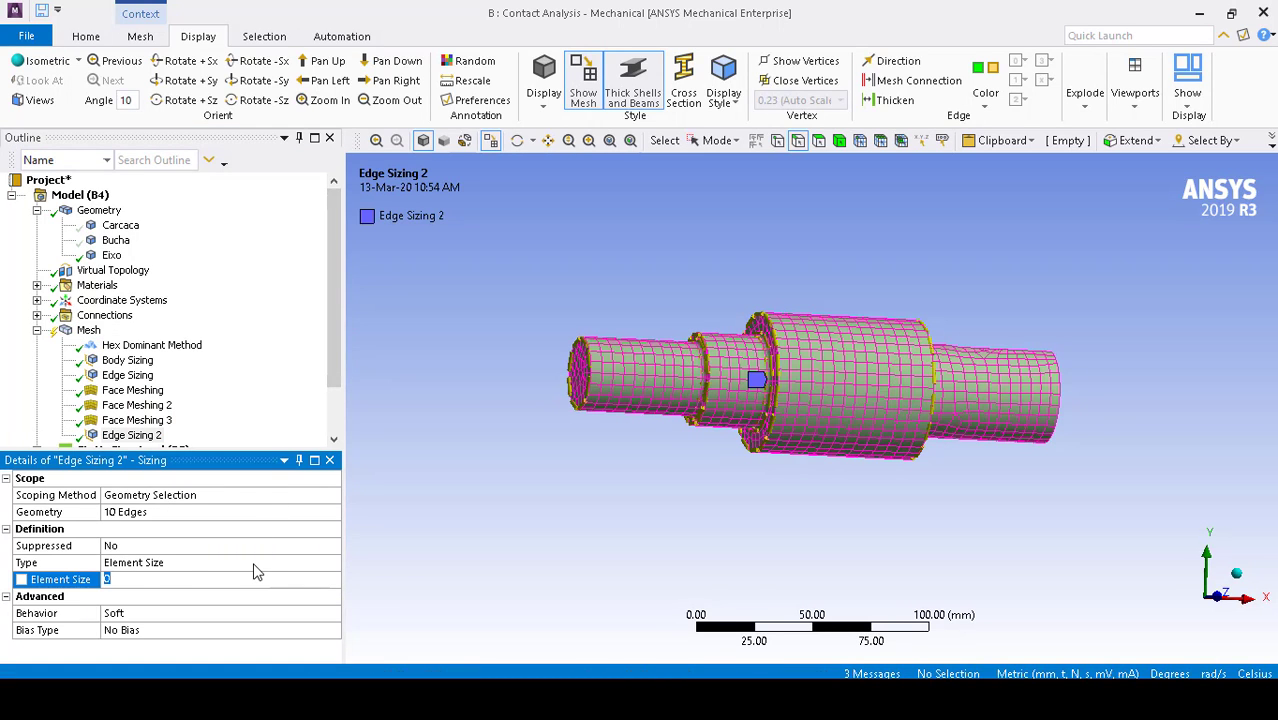
Define the shaft's edge sizing by Number of Divisions and set it to 40.
left_click(257, 563)
left_click(333, 563)
left_click(300, 590)
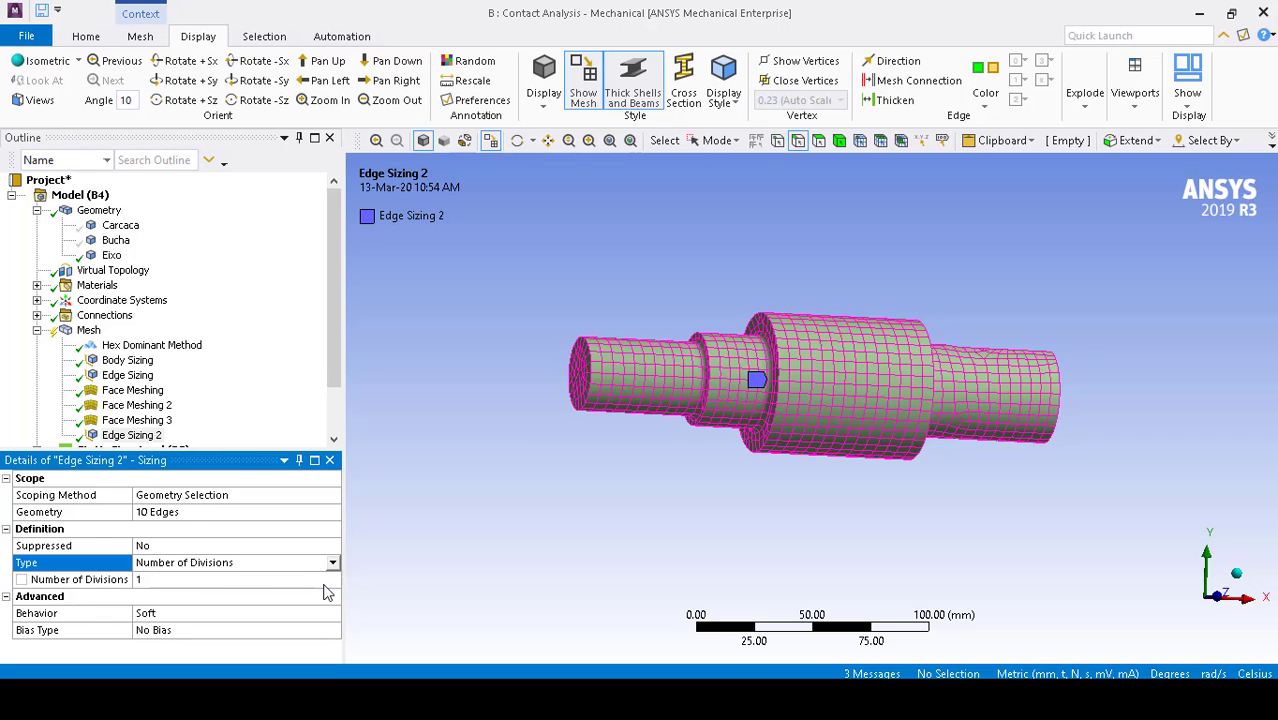
left_click(255, 580)
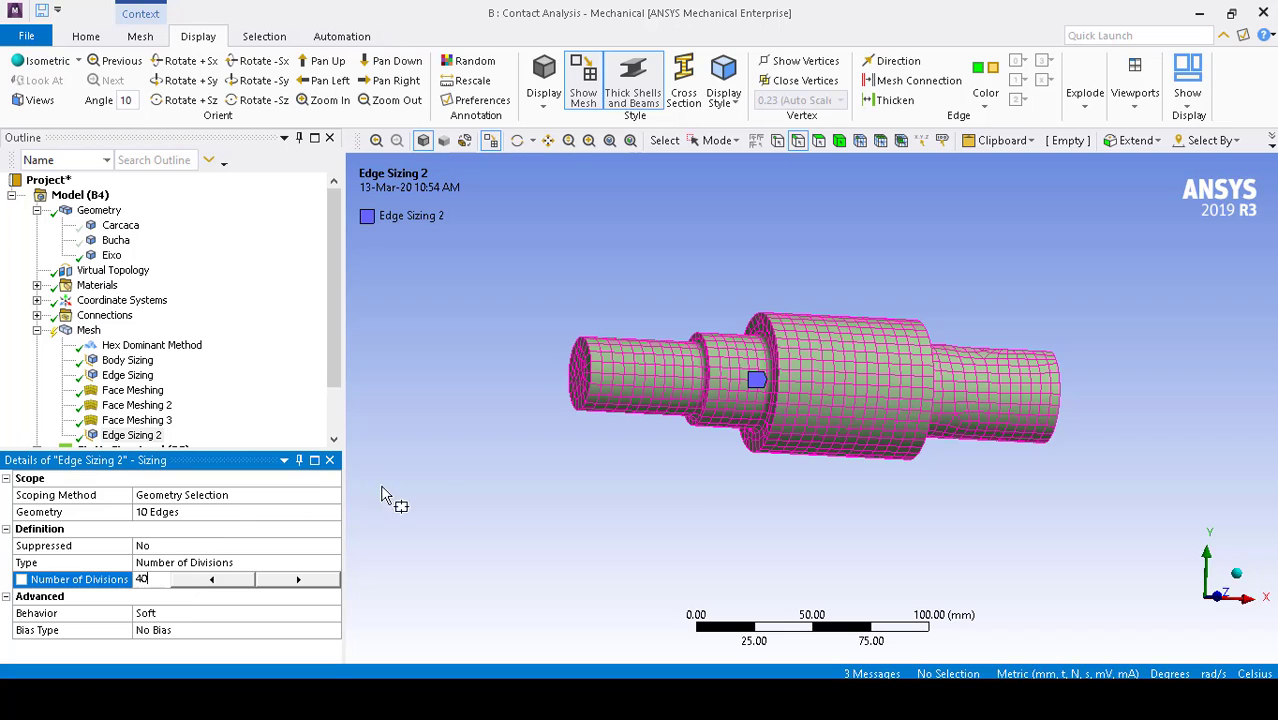
key("Return")
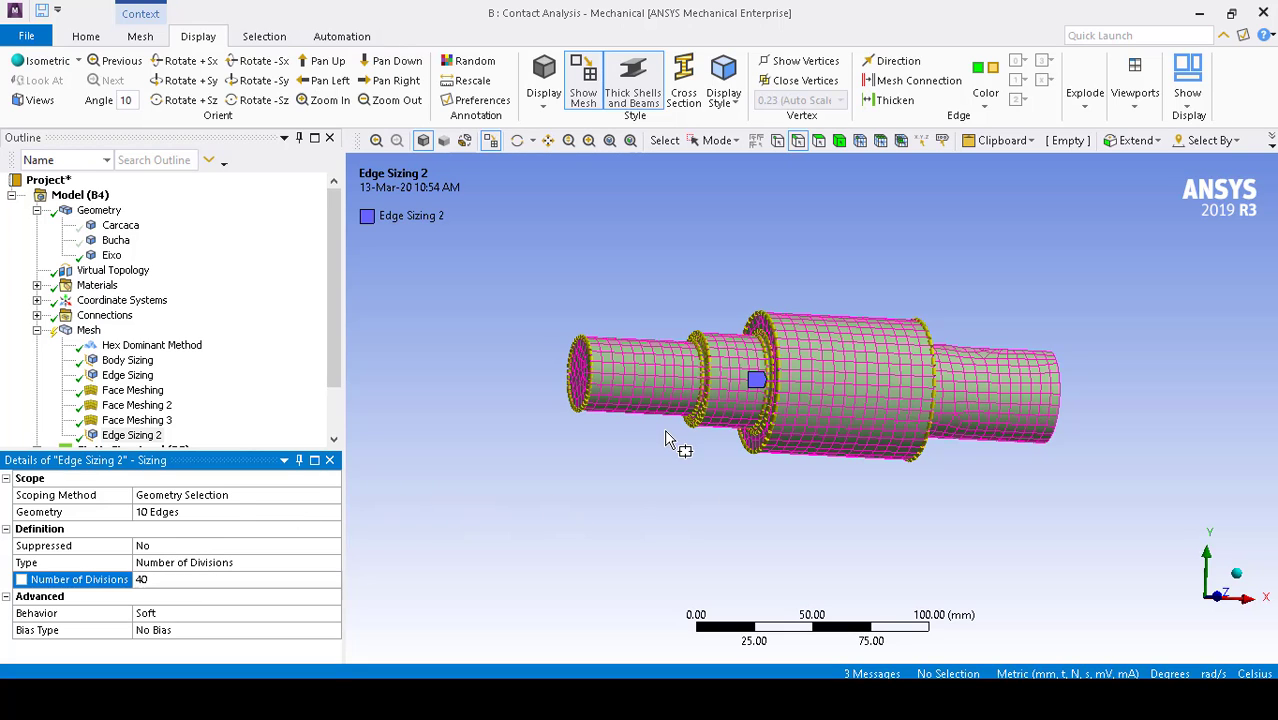
Add a Face Meshing control on three cylindrical shaft faces: the large central section and the two smaller sections at the stepped end.
middle_click_drag(666, 434, 718, 446)
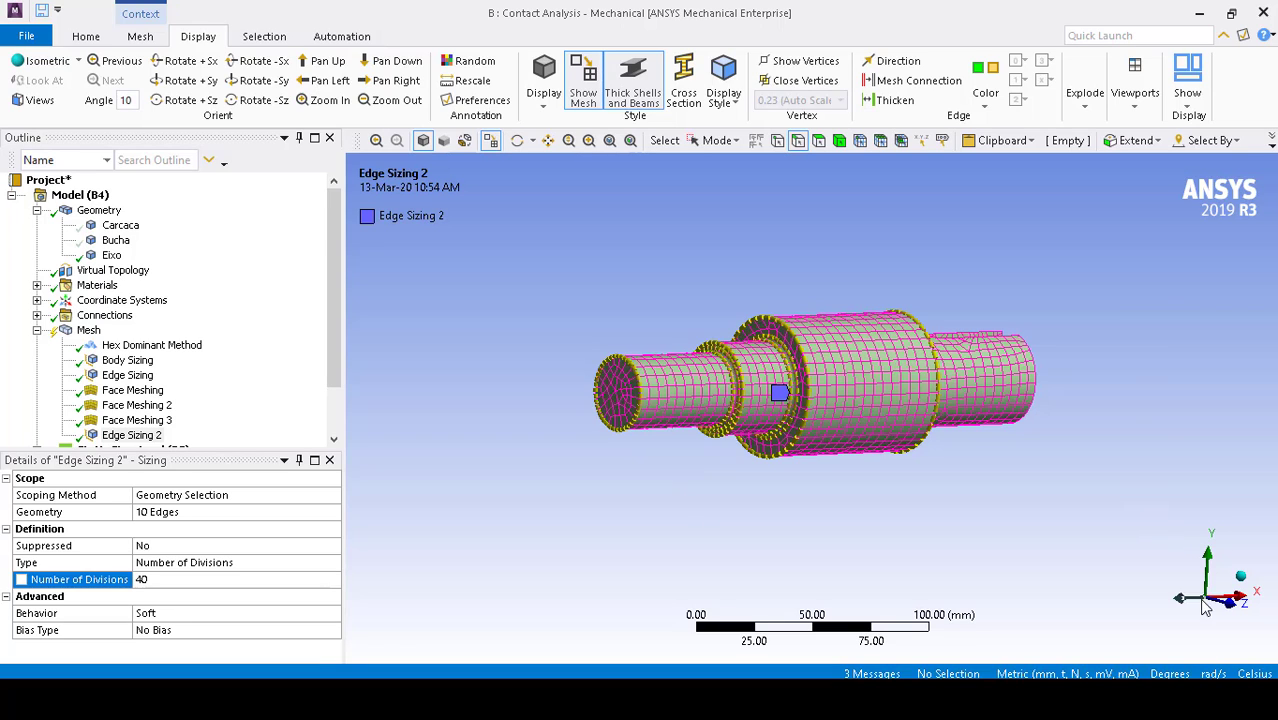
left_click(1242, 599)
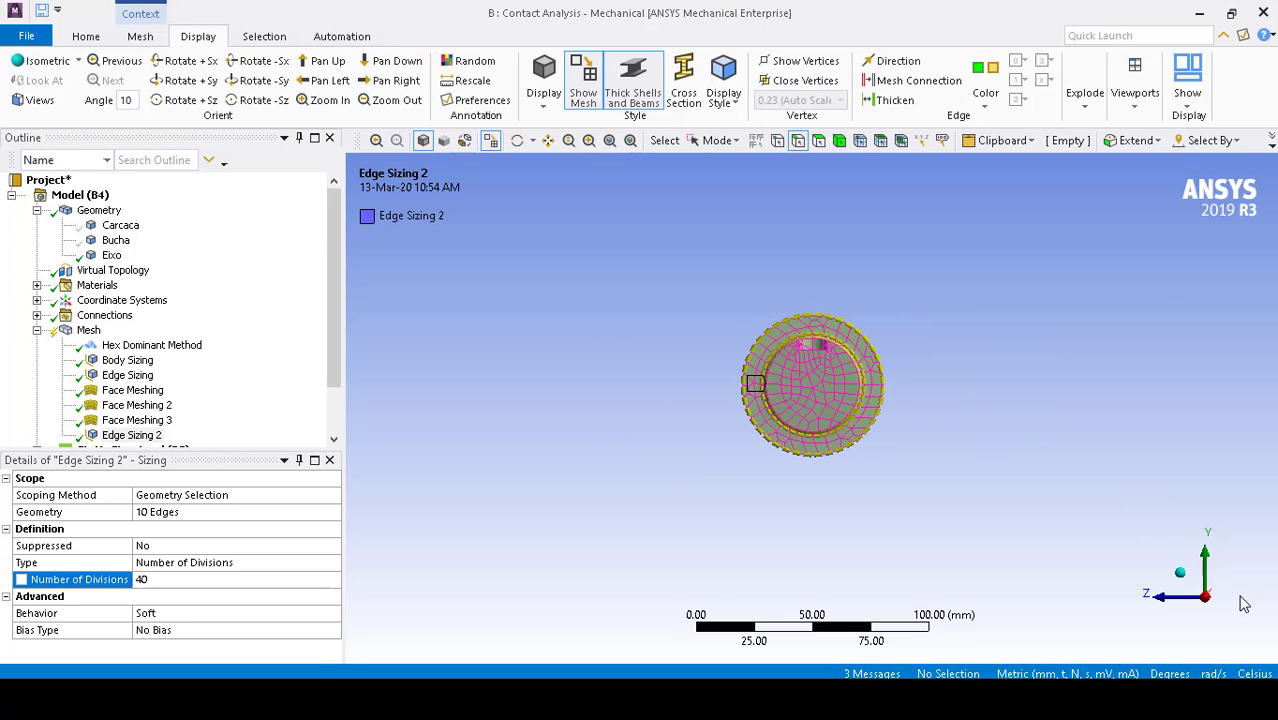
left_click(1182, 598)
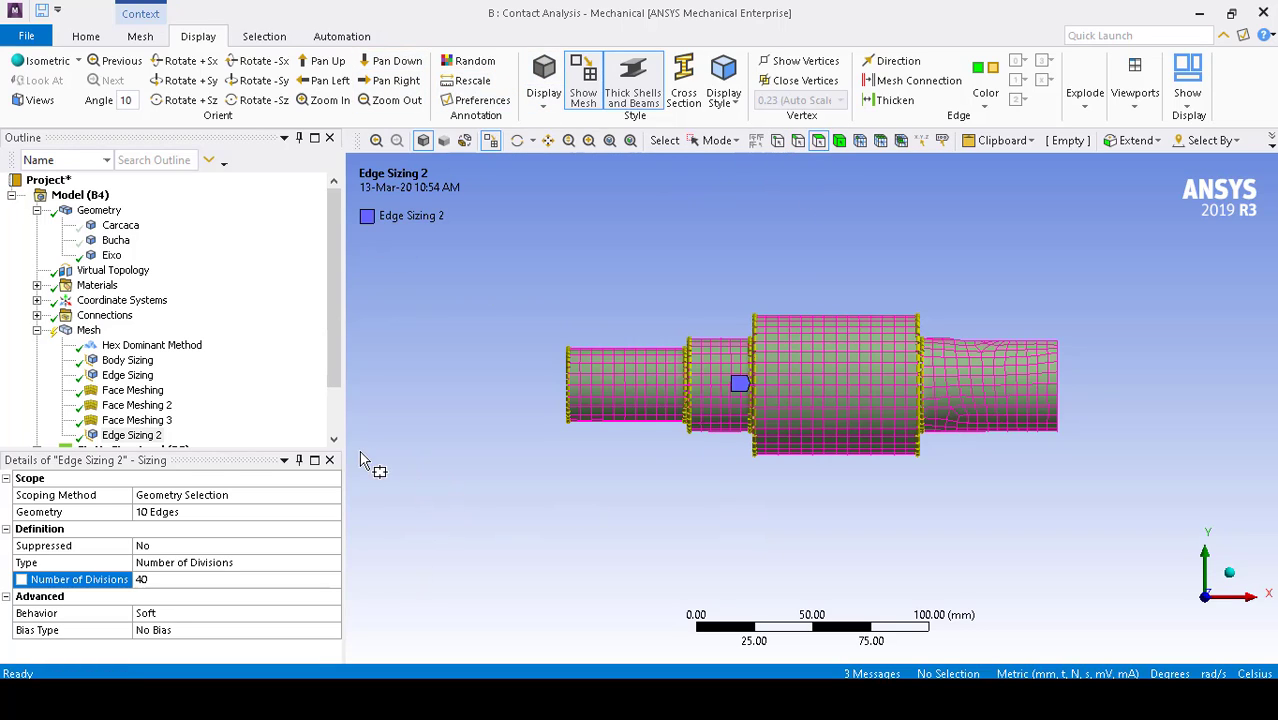
left_click(712, 140)
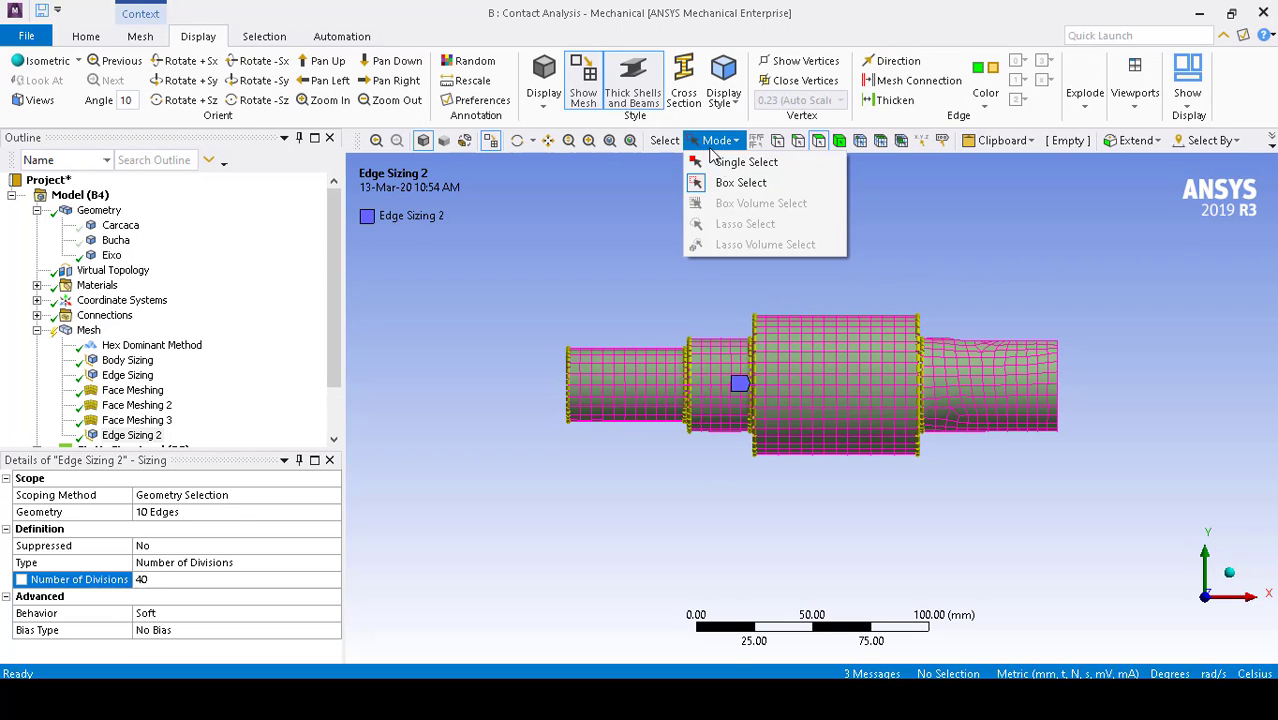
left_click(720, 162)
left_click(857, 440)
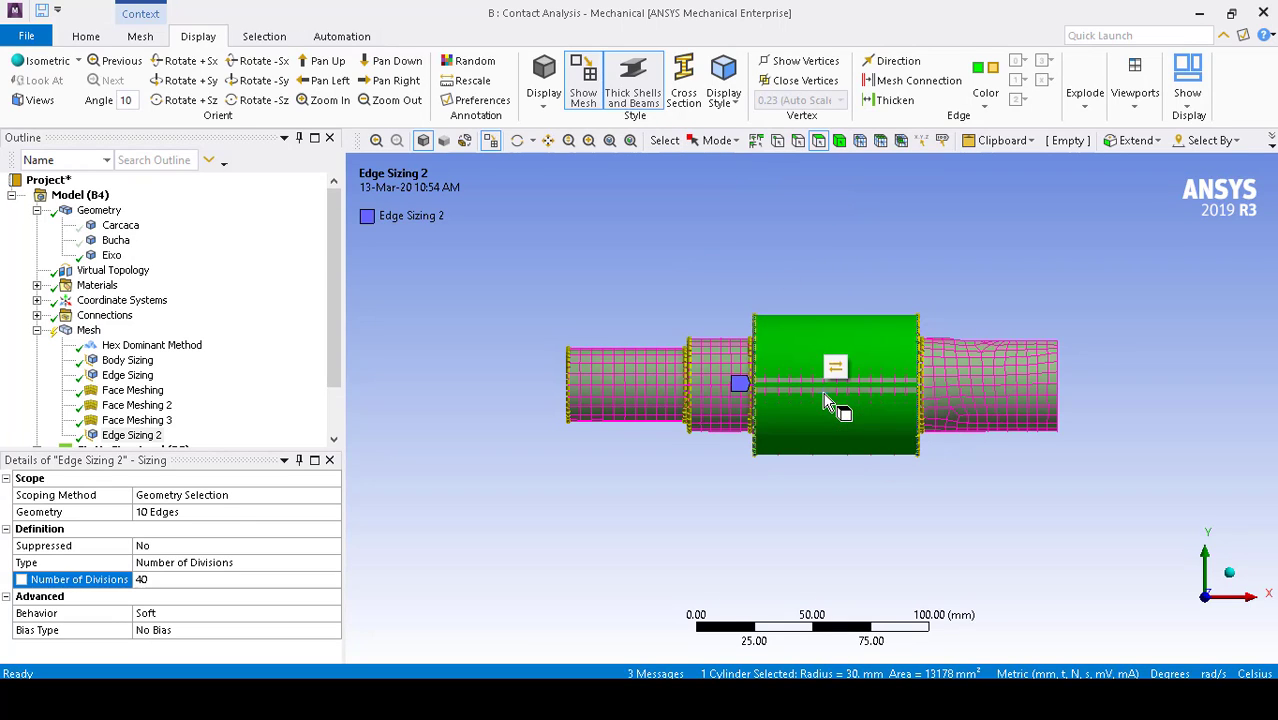
left_click(716, 418, "ctrl")
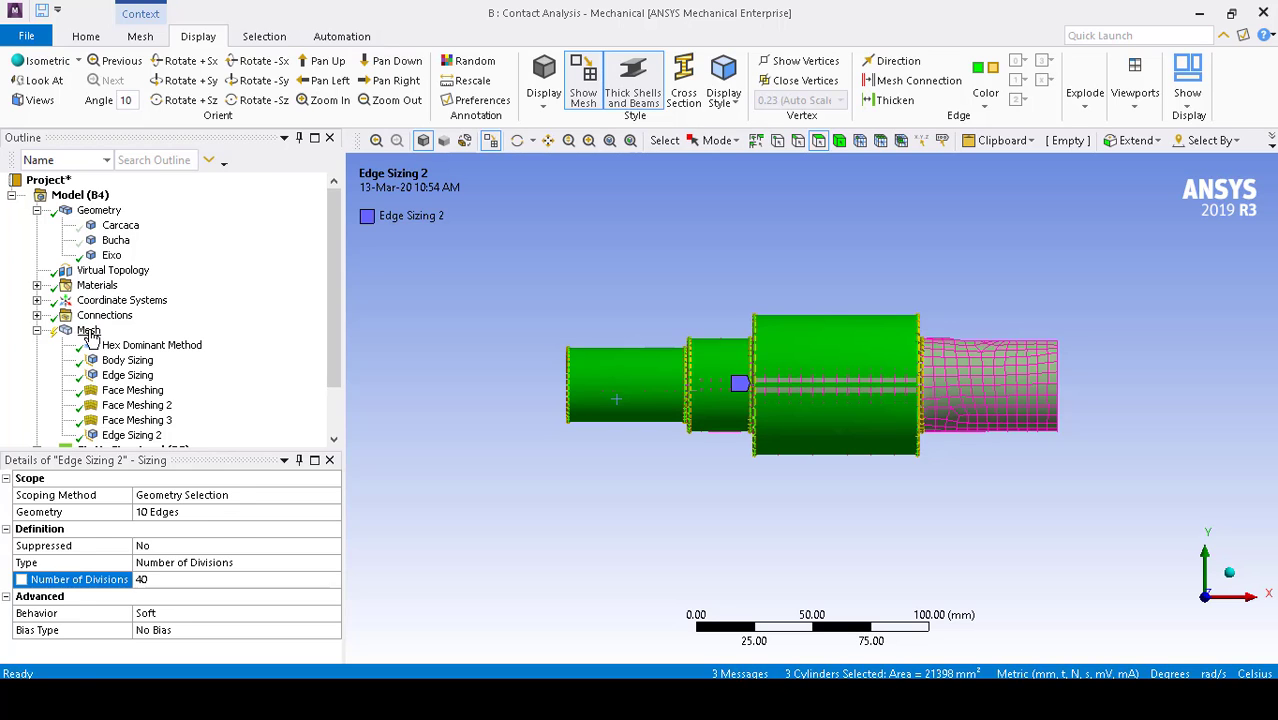
right_click(90, 331)
mouse_move(165, 345)
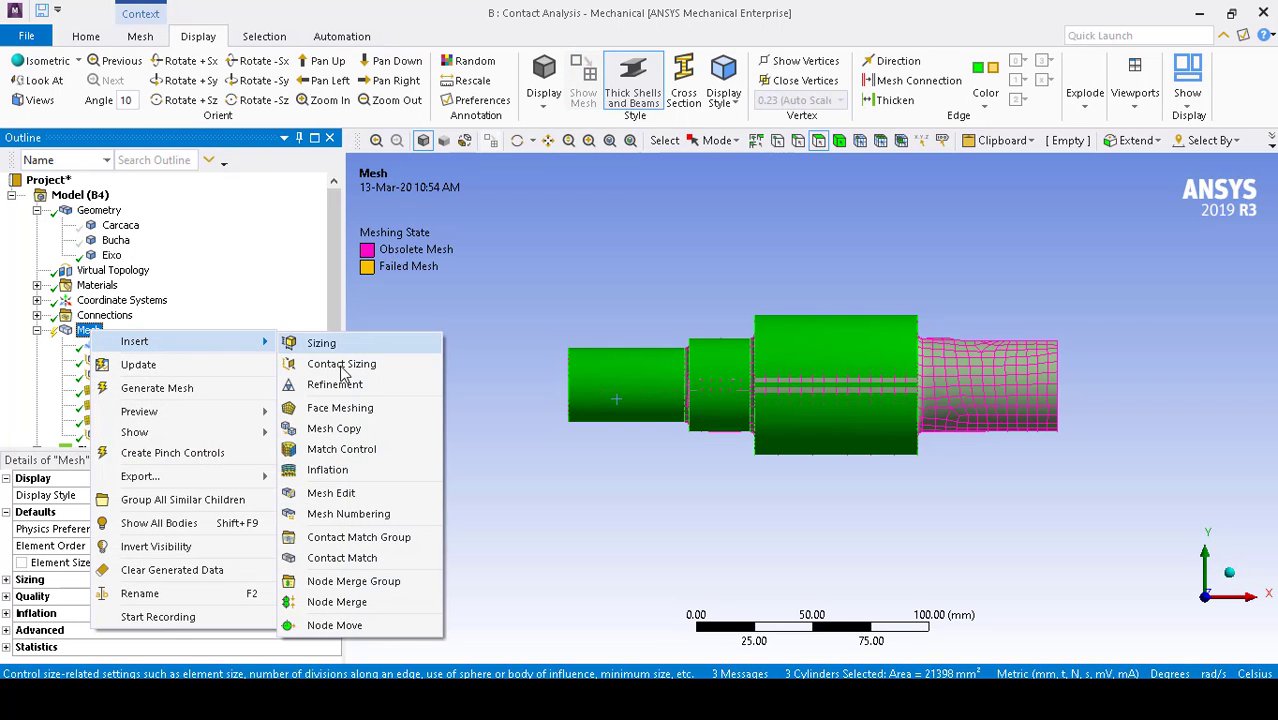
left_click(340, 408)
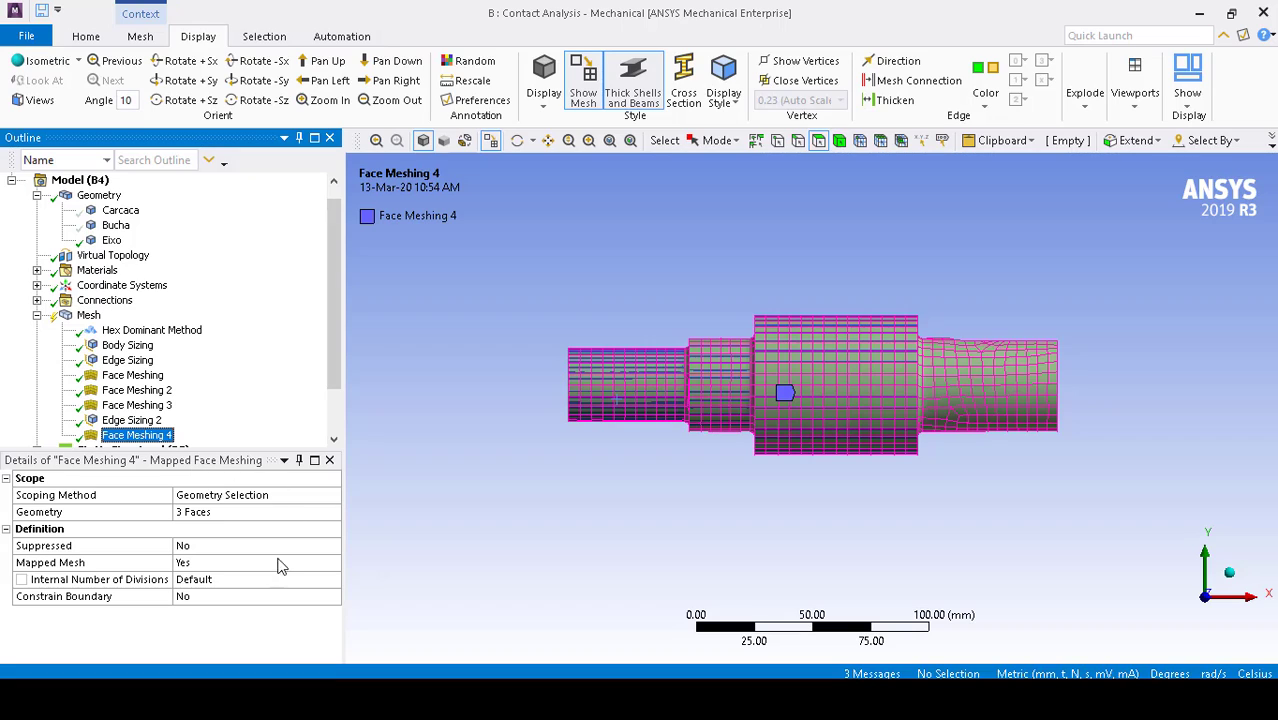
left_click(440, 438)
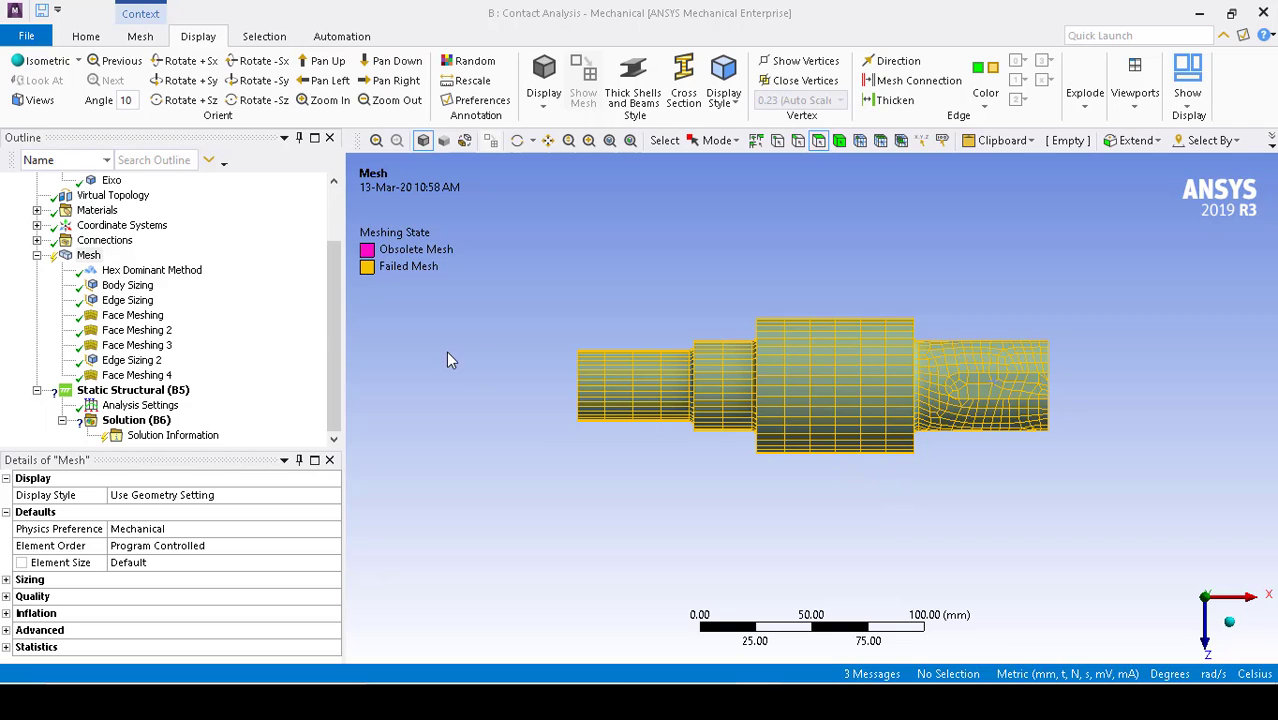
Show all bodies again and isolate the housing by hiding the other bodies.
left_click(812, 400)
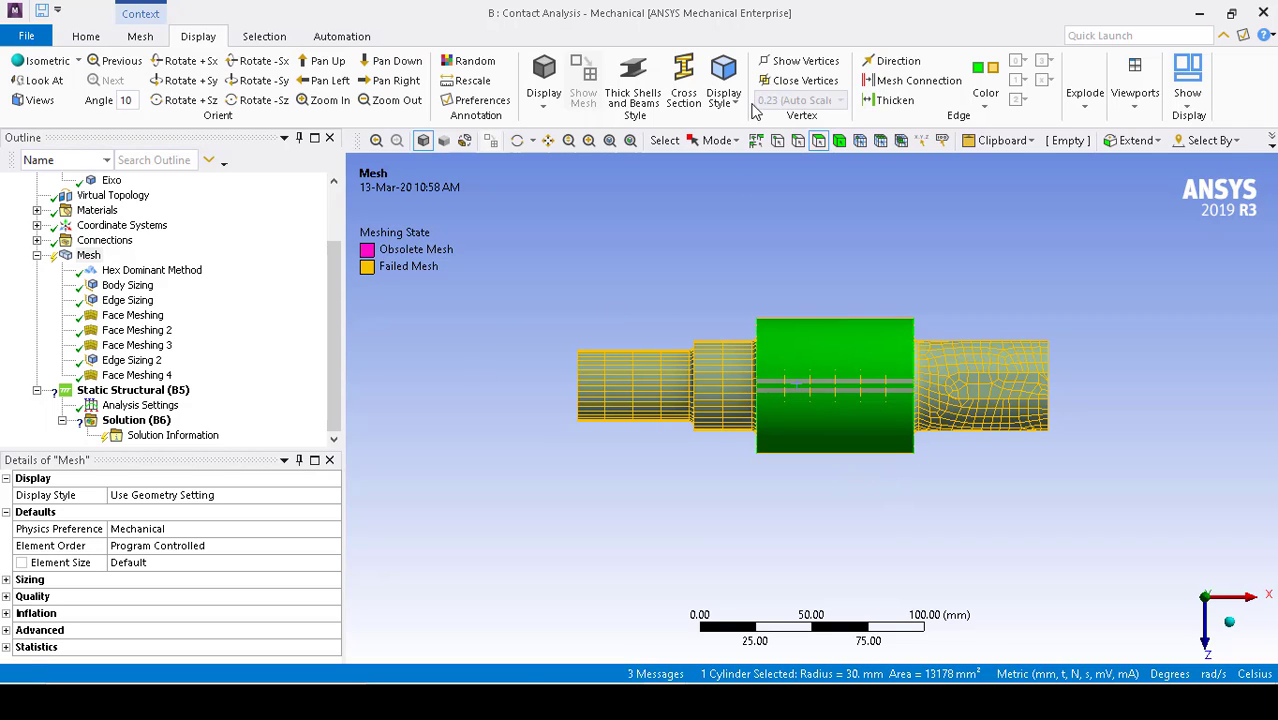
left_click(845, 146)
left_click(847, 371)
right_click(847, 371)
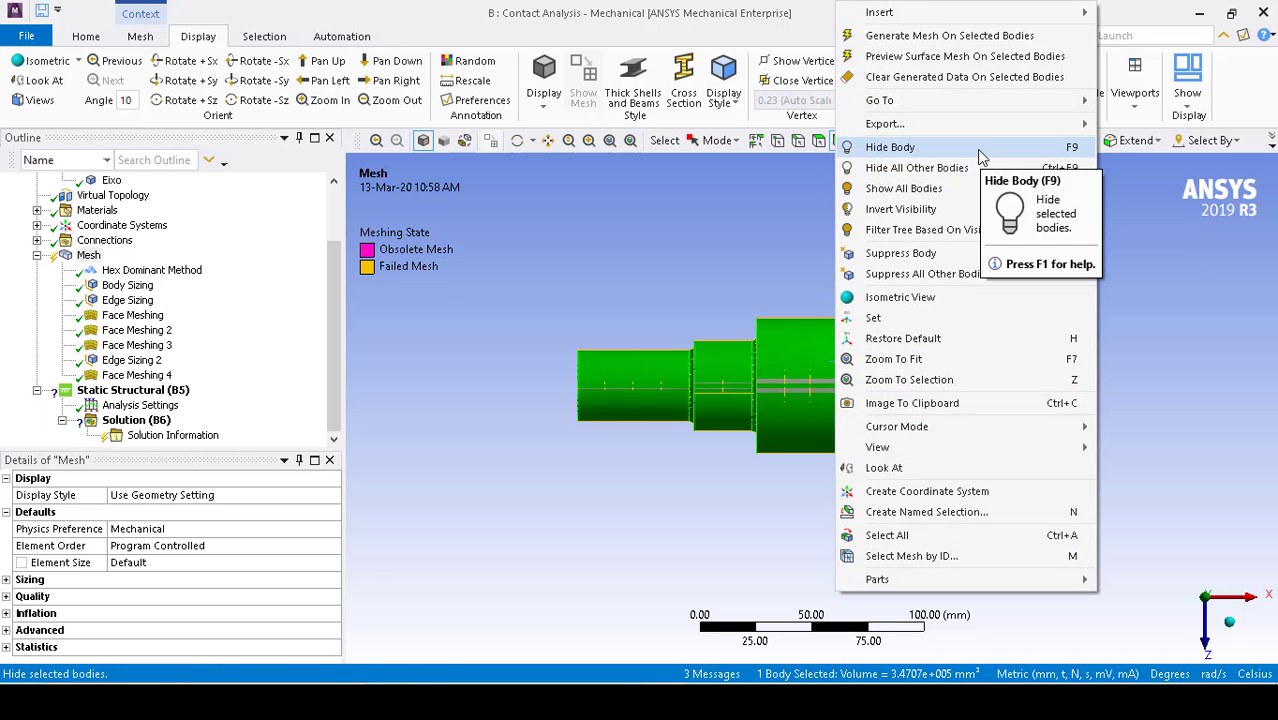
left_click(958, 189)
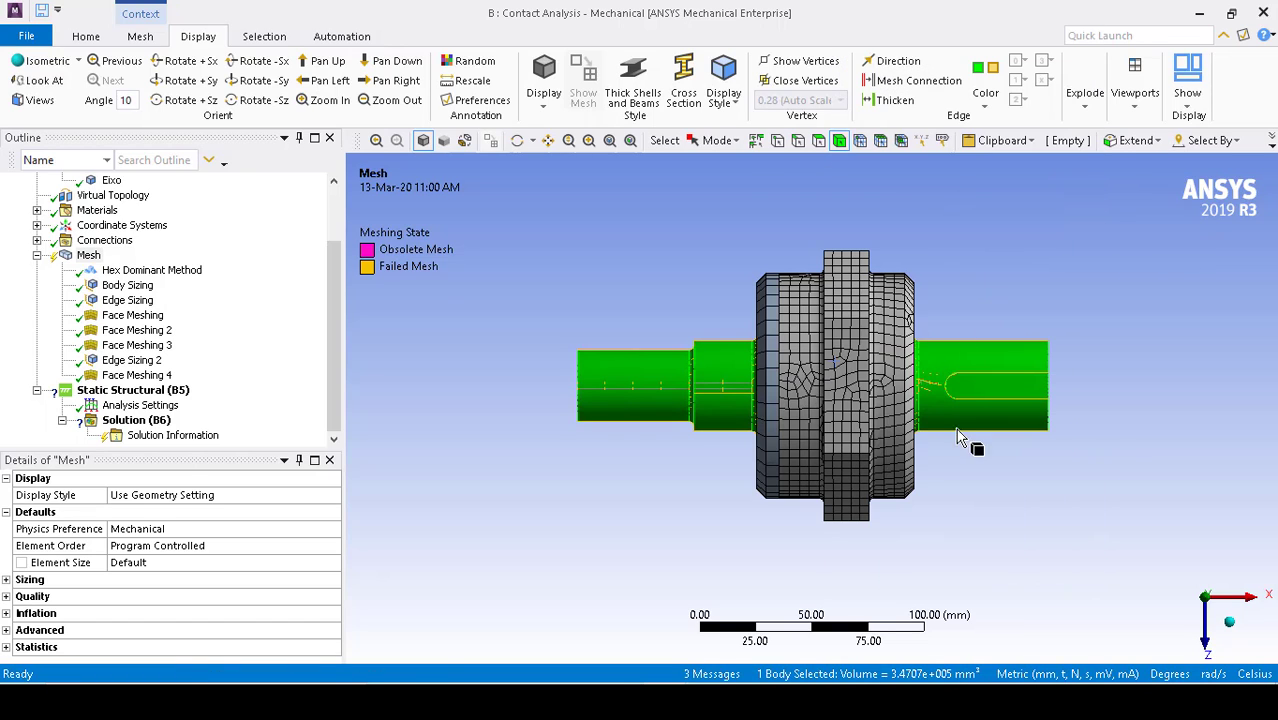
left_click(845, 440)
right_click(849, 402)
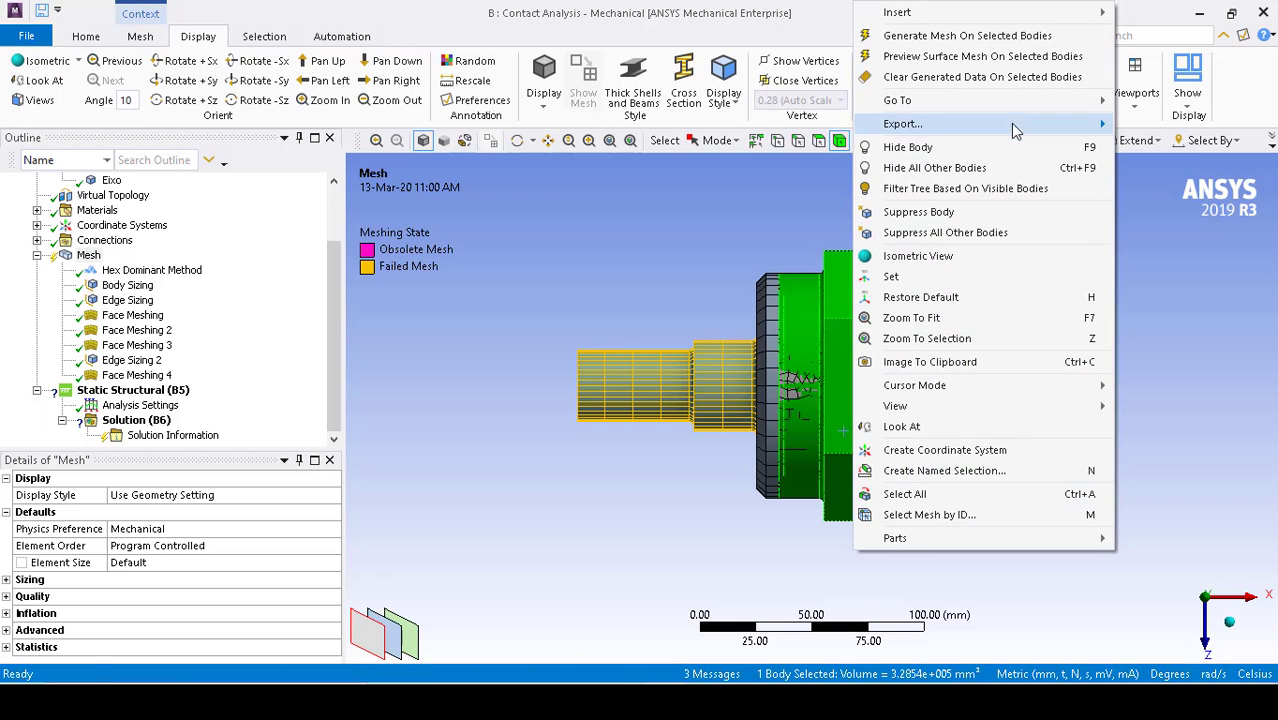
left_click(1014, 170)
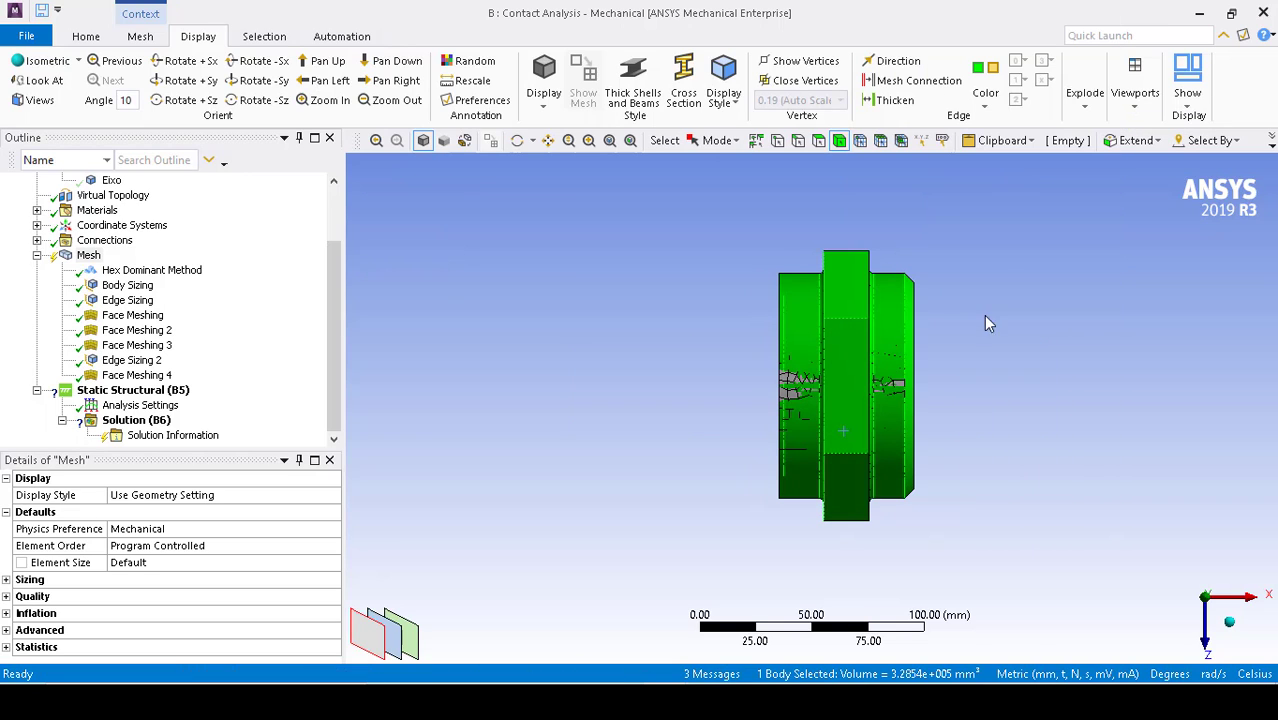
Box-select the housing's ten circular edges around the bore and add a Sizing control on them.
left_click(1248, 600)
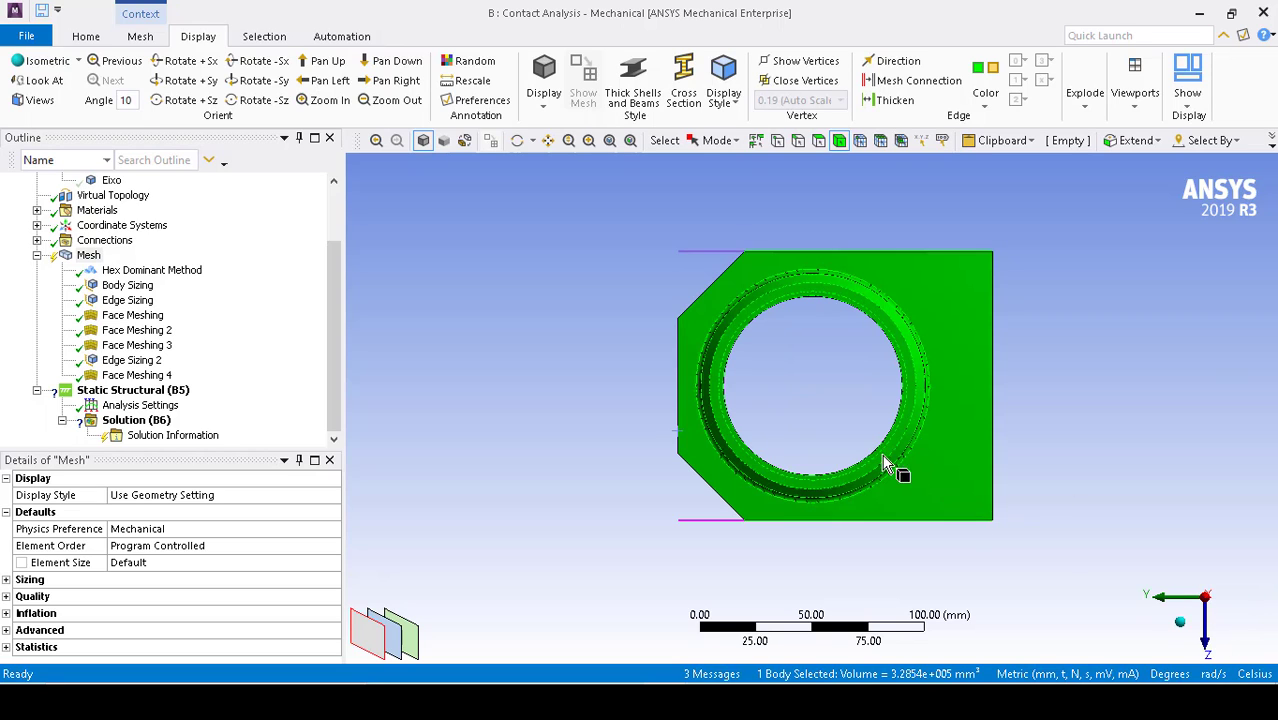
left_click(852, 362)
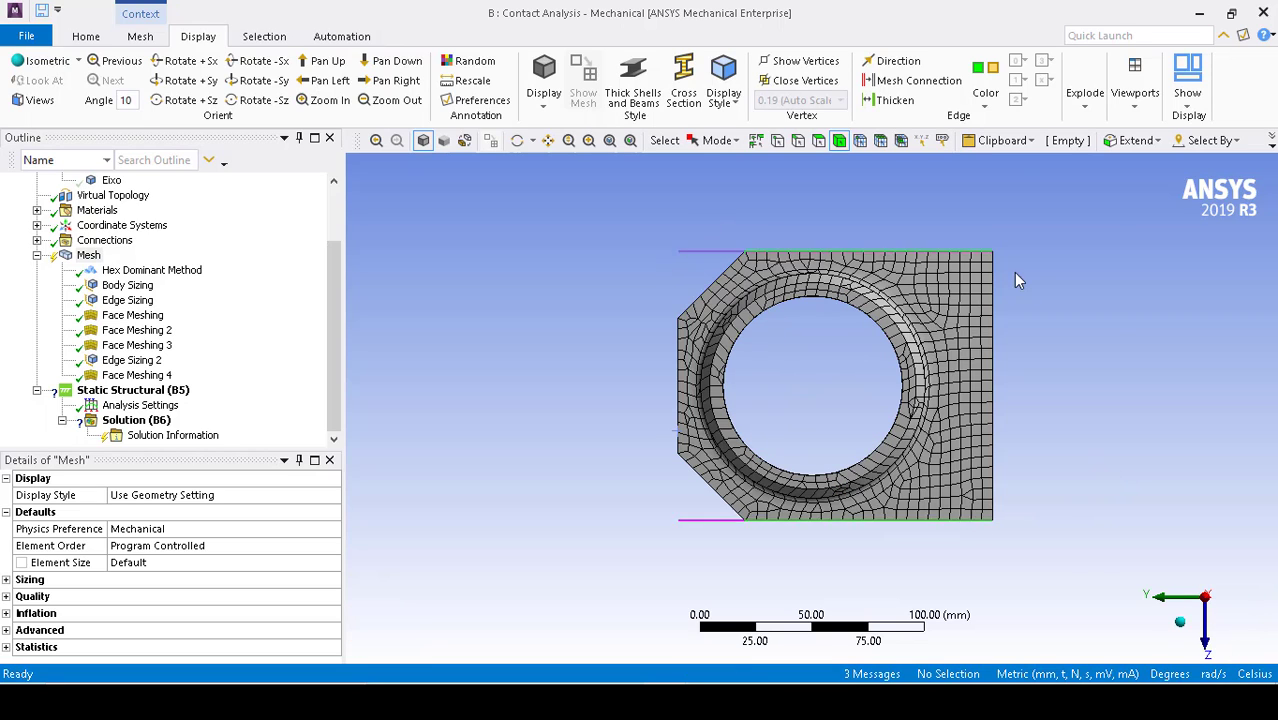
left_click(976, 376)
left_click(1062, 358)
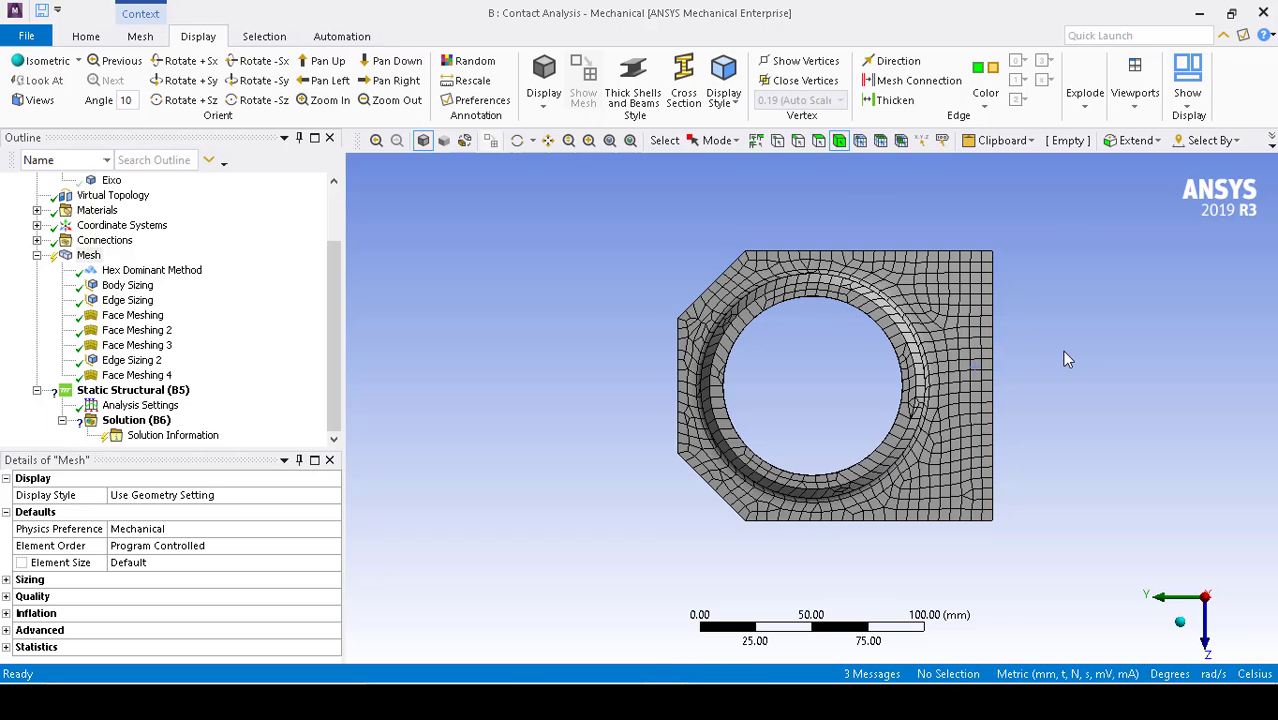
left_click(798, 143)
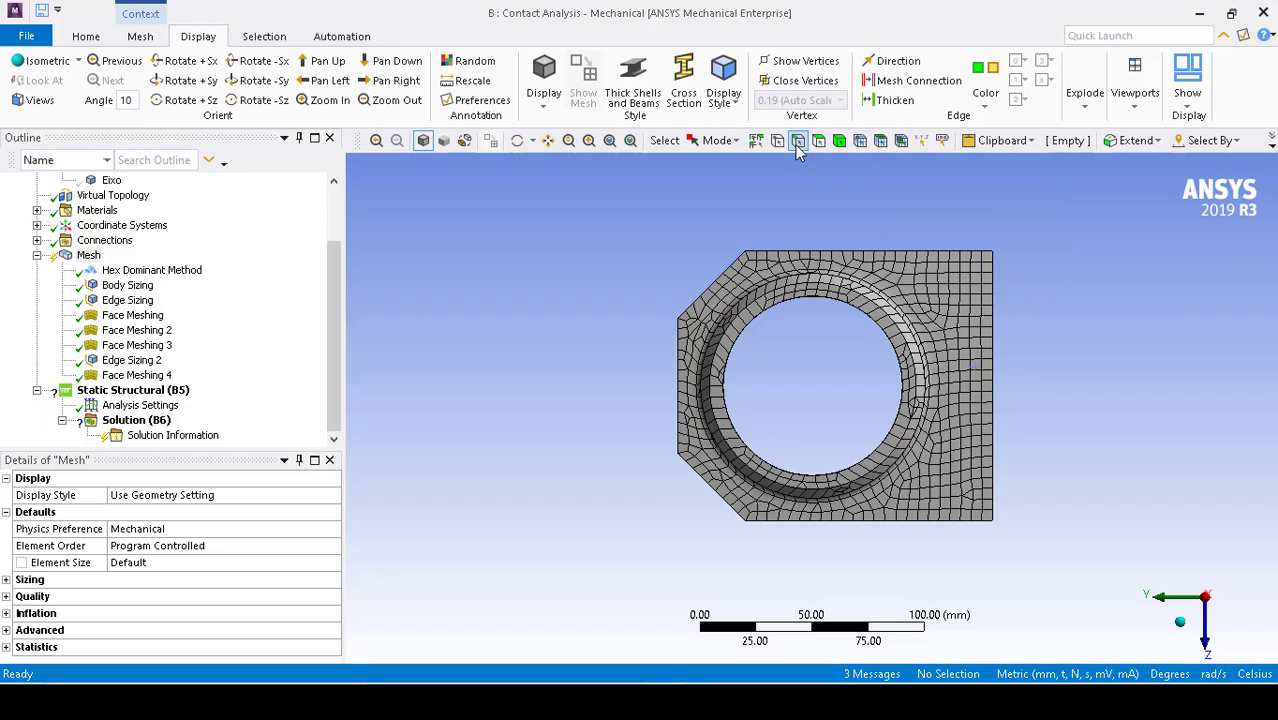
left_click(724, 142)
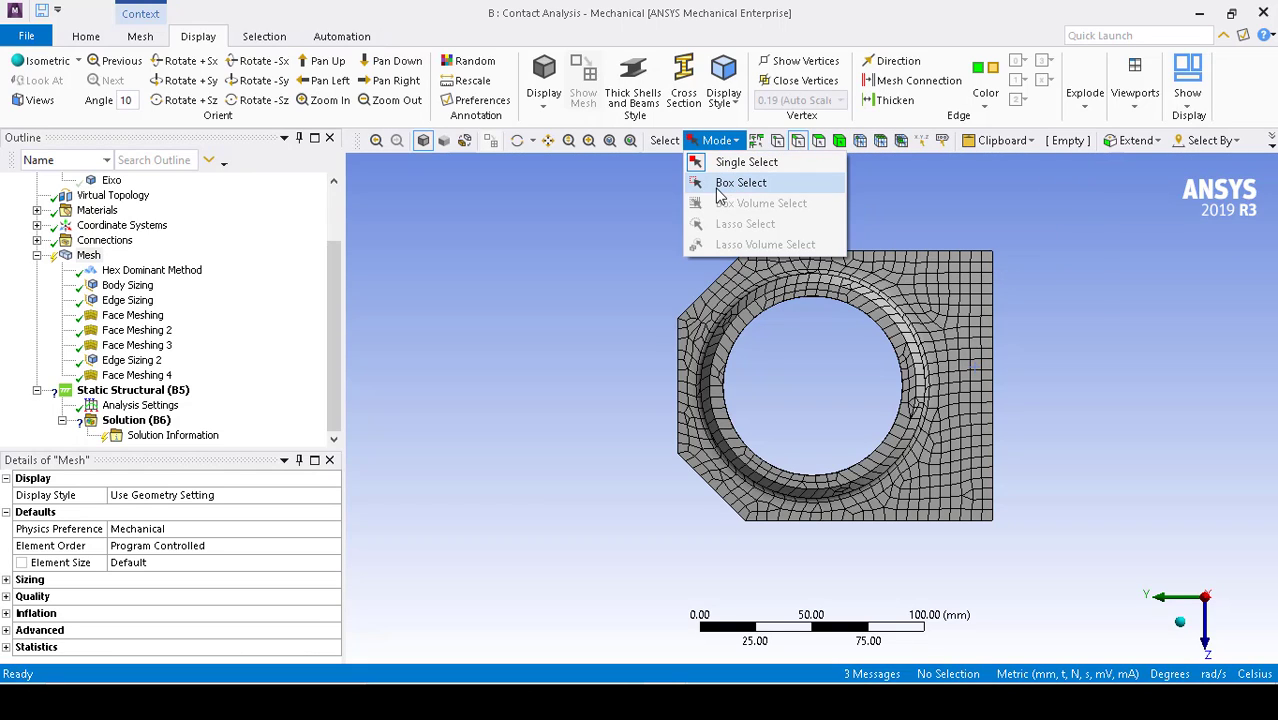
left_click(720, 186)
left_click_drag(793, 380, 643, 234)
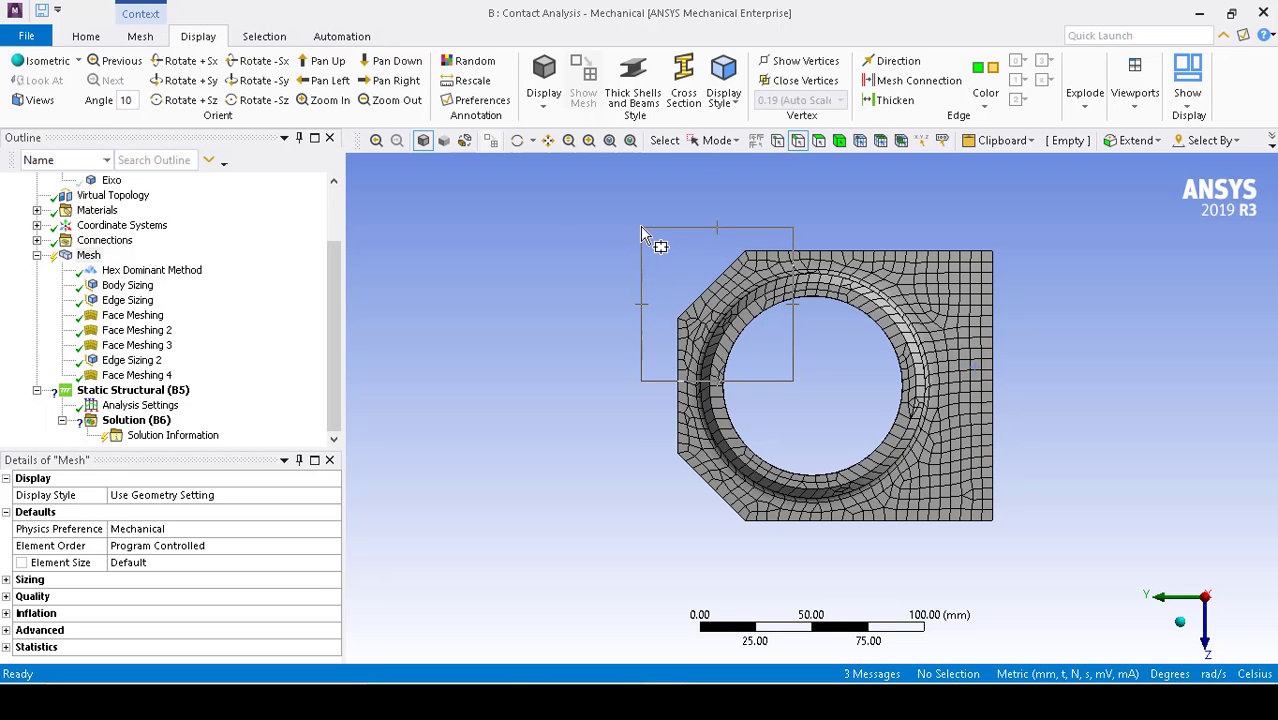
left_click_drag(643, 234, 645, 235)
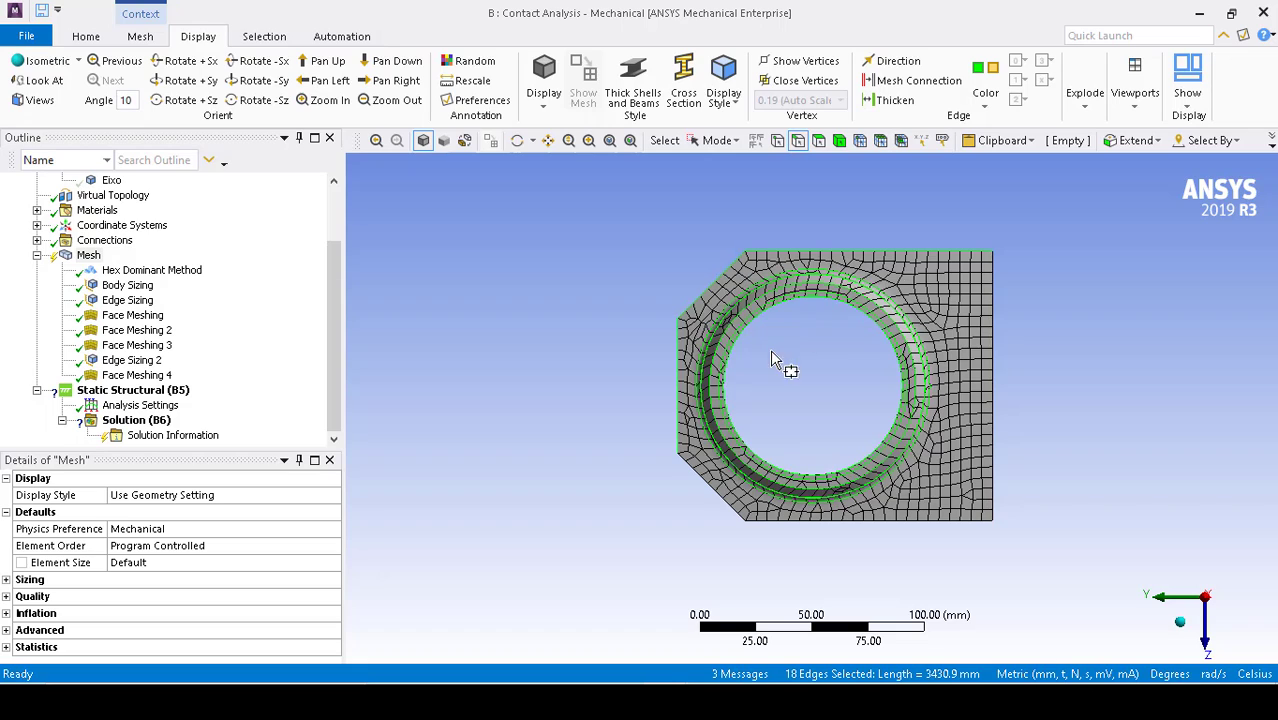
left_click(591, 350)
left_click_drag(803, 352, 750, 310)
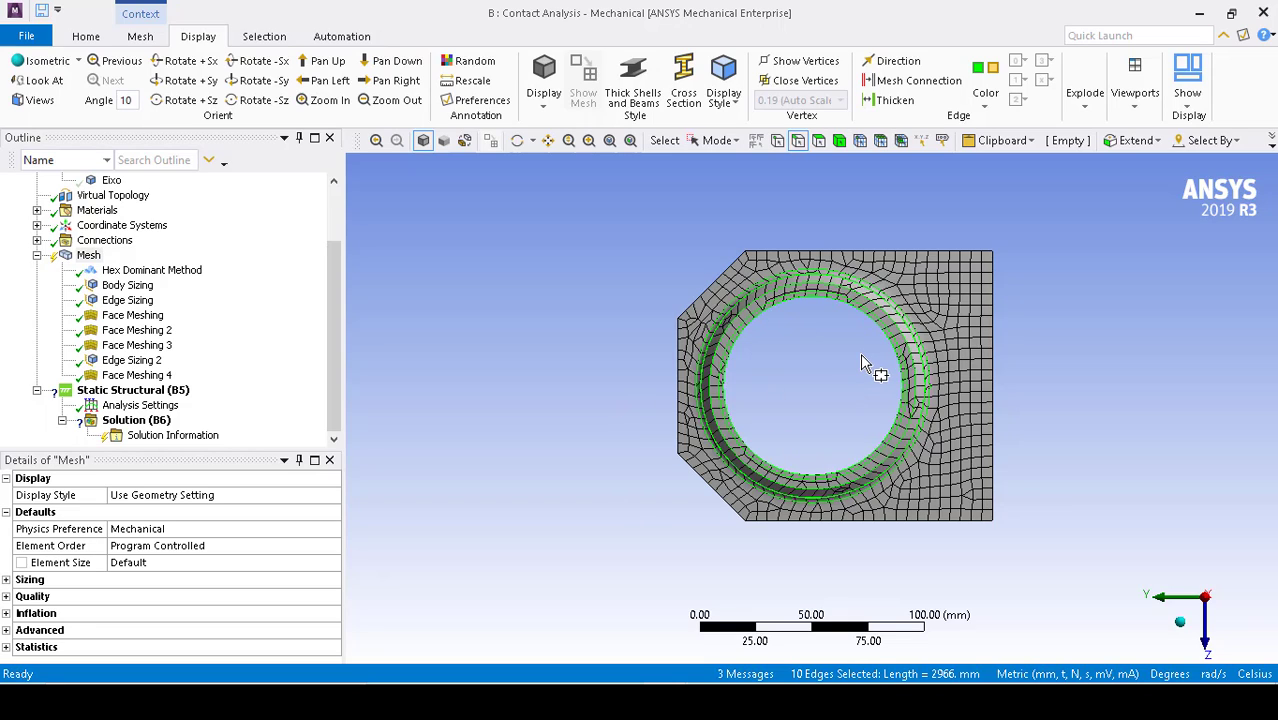
right_click(88, 258)
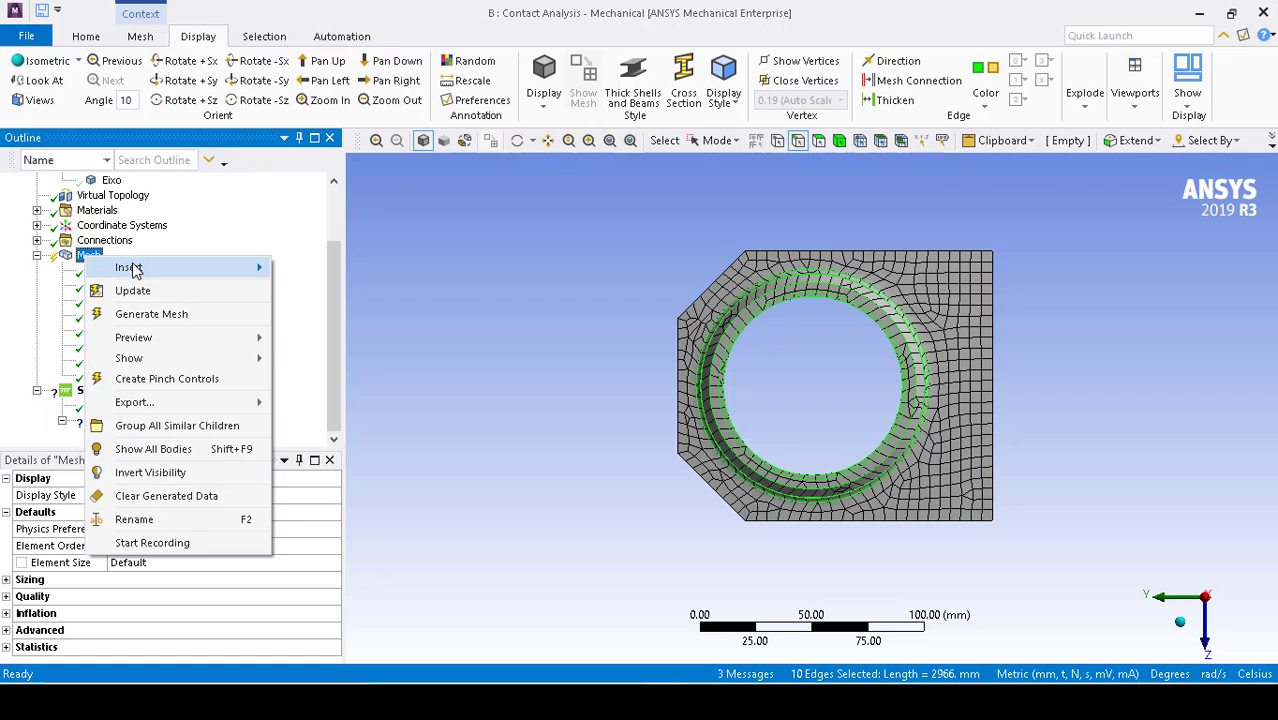
mouse_move(140, 268)
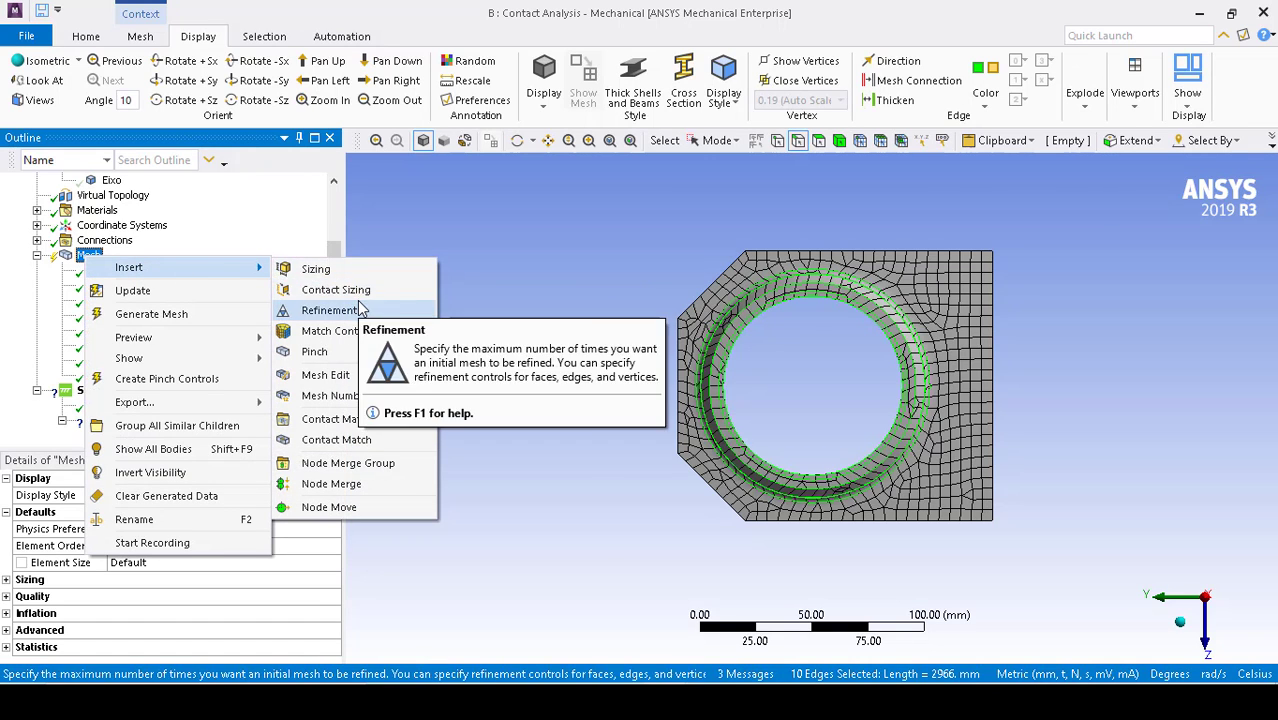
key("Escape")
Define the housing's edge sizing by Number of Divisions and set it to 40.
left_click(188, 579)
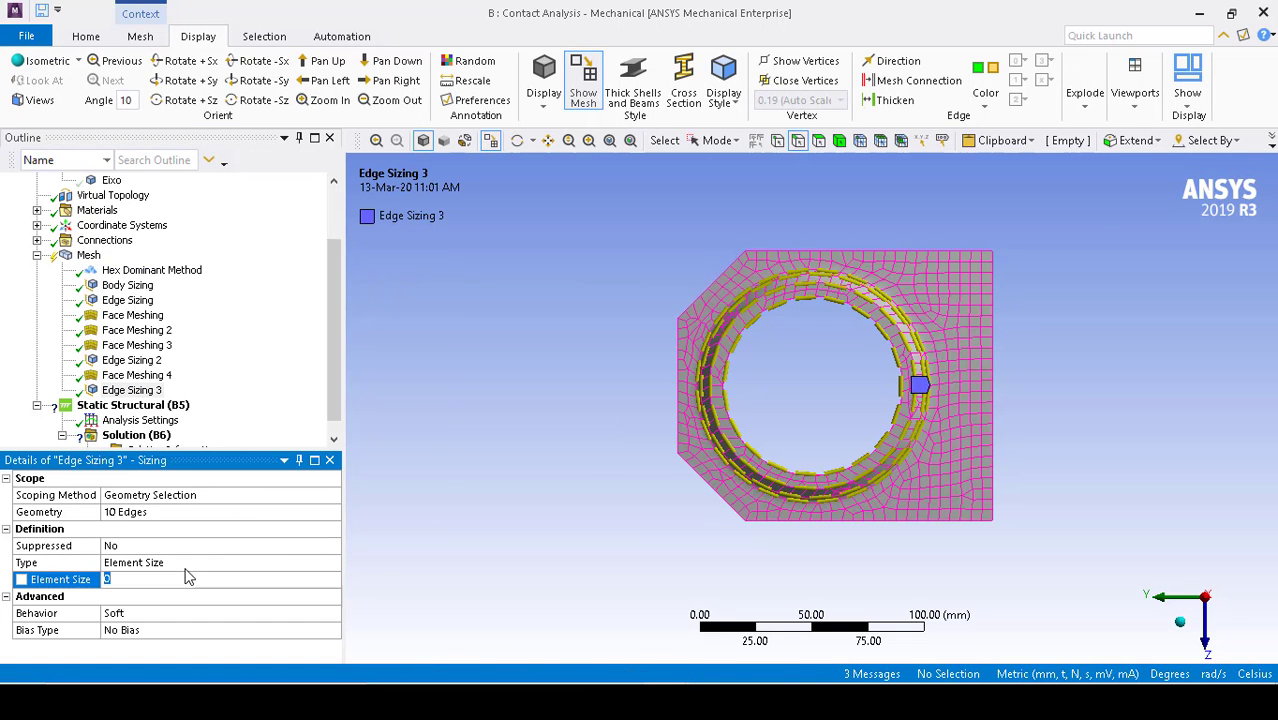
left_click(312, 561)
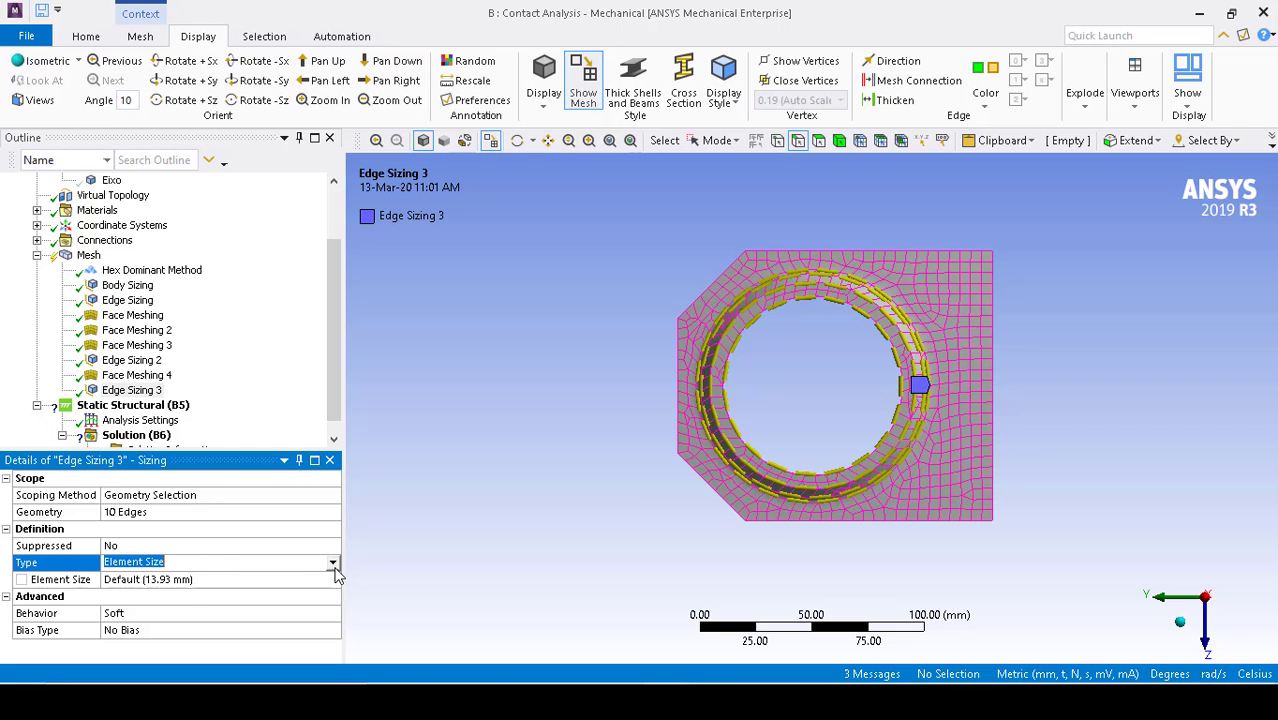
left_click(333, 563)
left_click(310, 590)
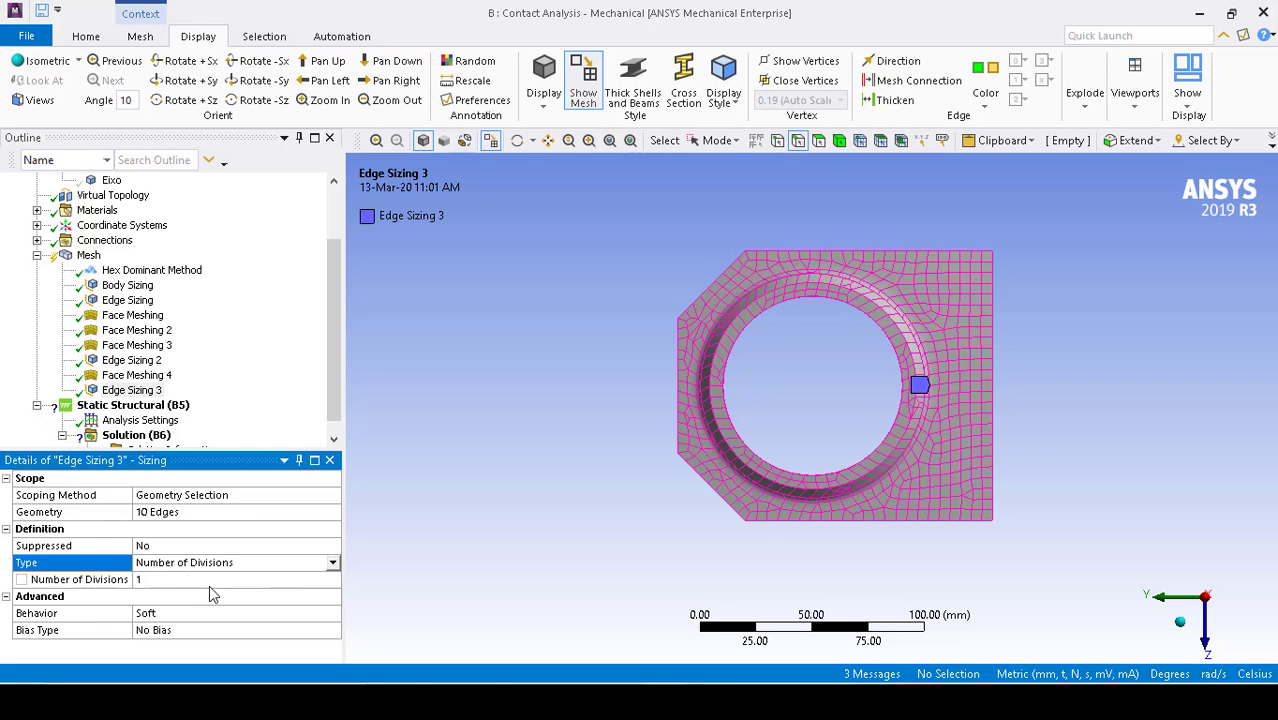
left_click(188, 580)
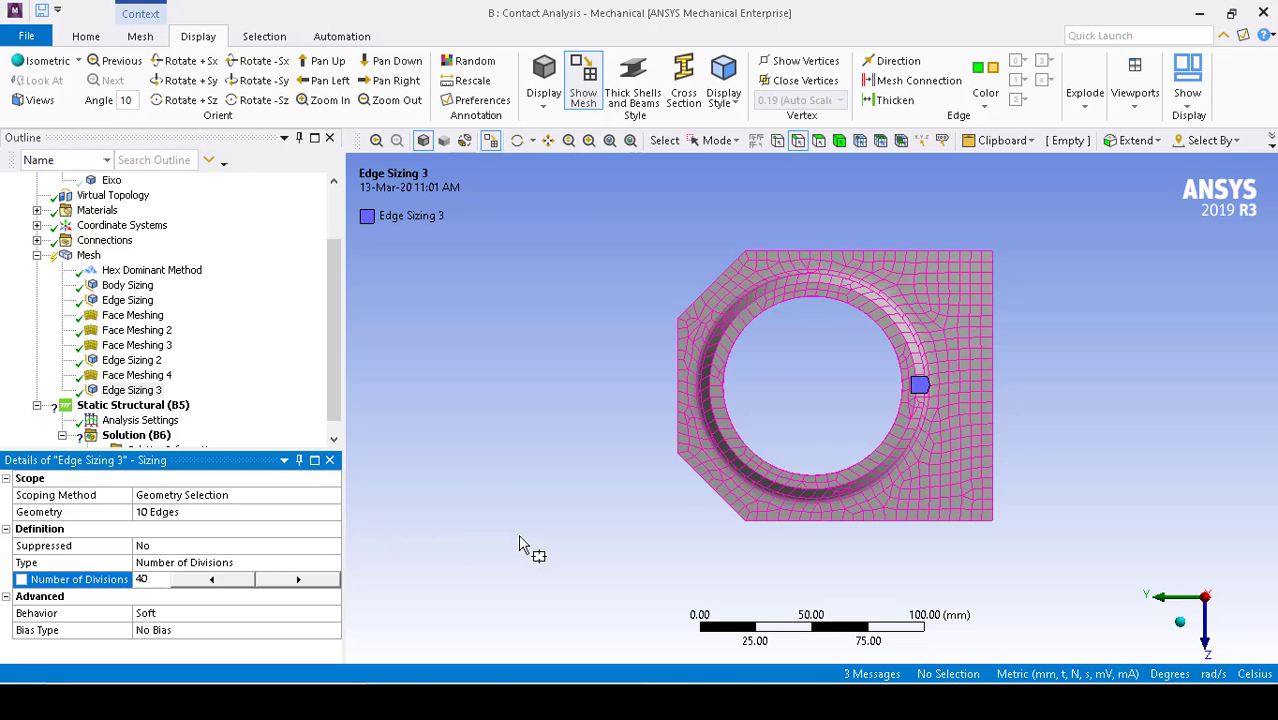
key("Return")
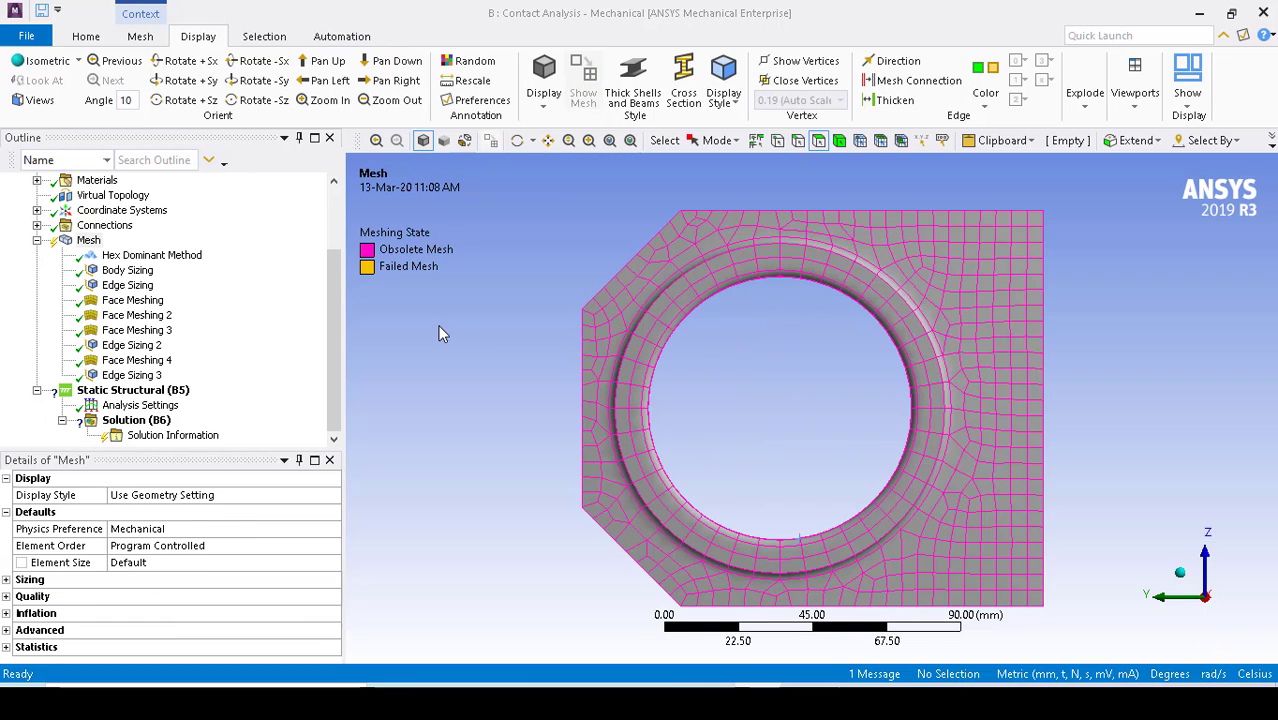
Add a Face Meshing control on the inner cylindrical face of the housing's bore.
middle_click_drag(438, 325, 605, 422)
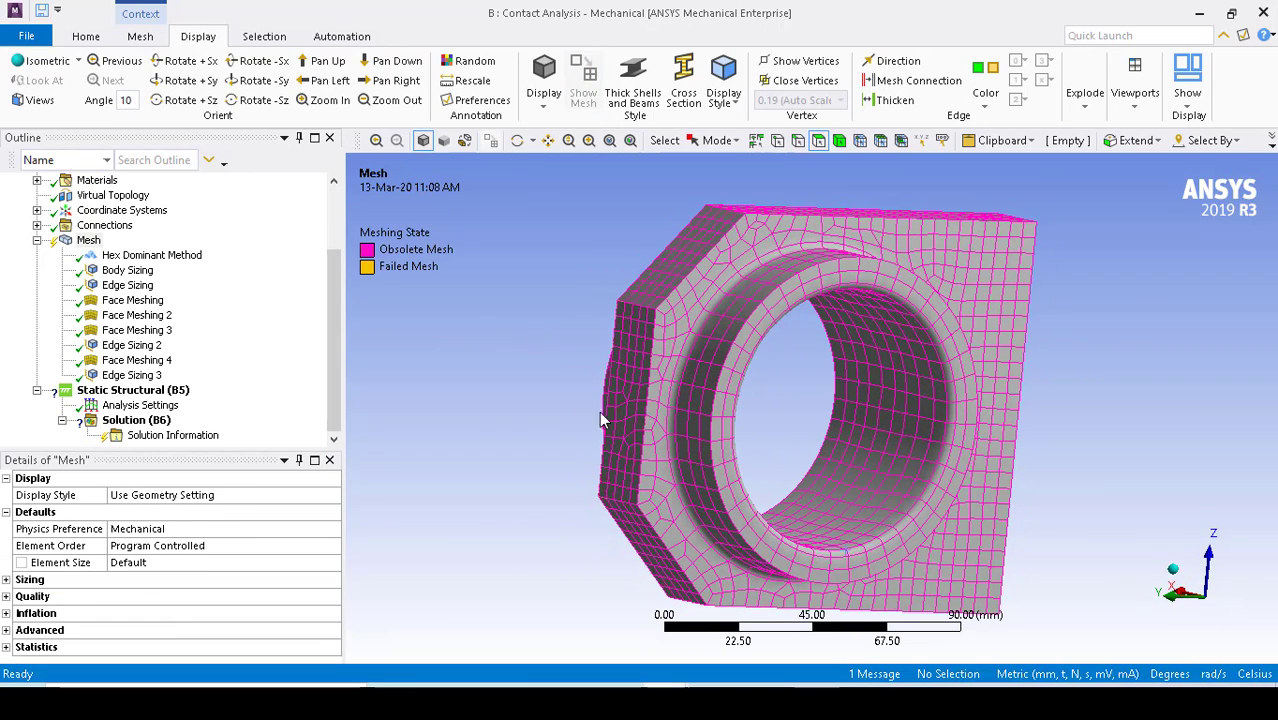
left_click(818, 141)
left_click(893, 345)
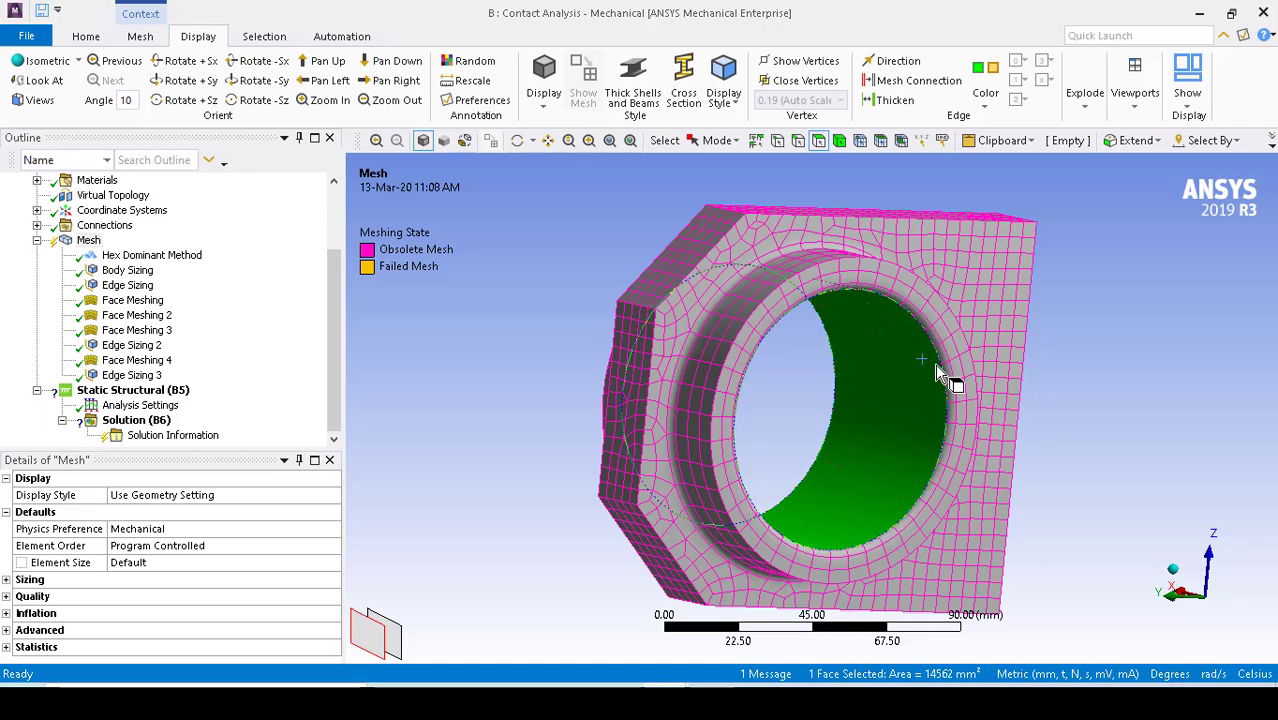
middle_click_drag(1064, 360, 843, 425)
middle_click_drag(568, 396, 641, 382)
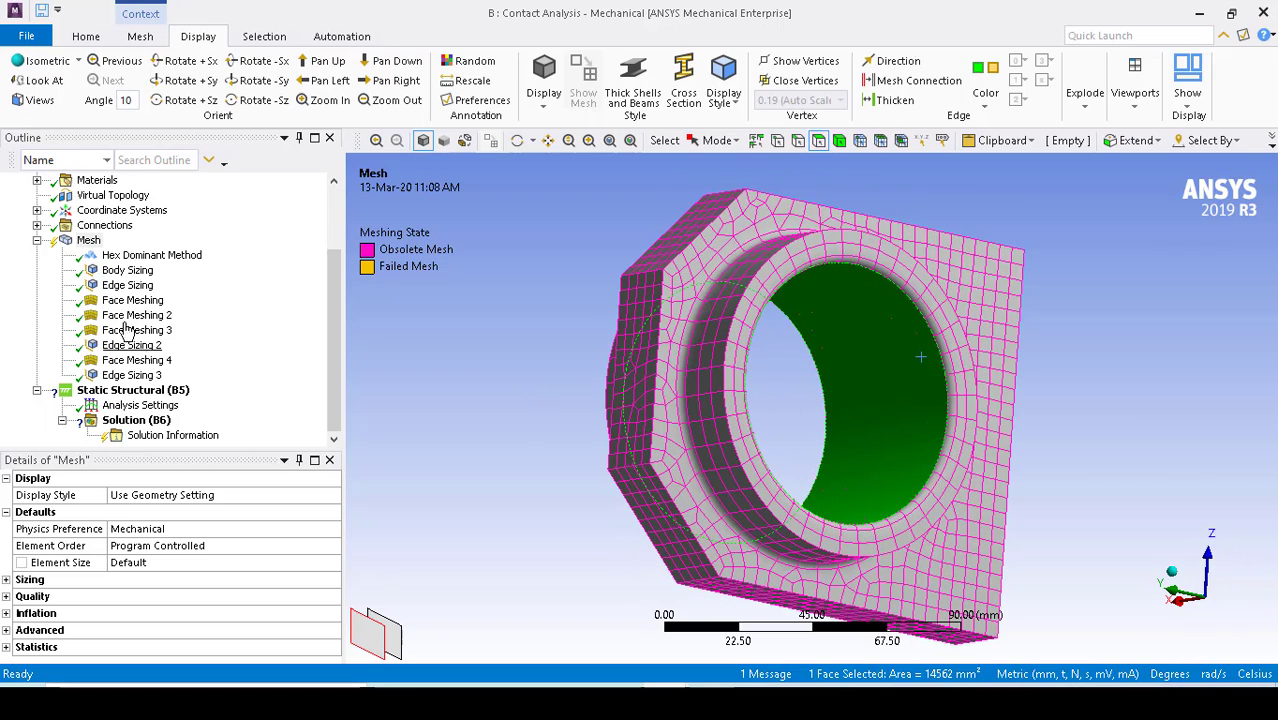
right_click(90, 243)
mouse_move(155, 250)
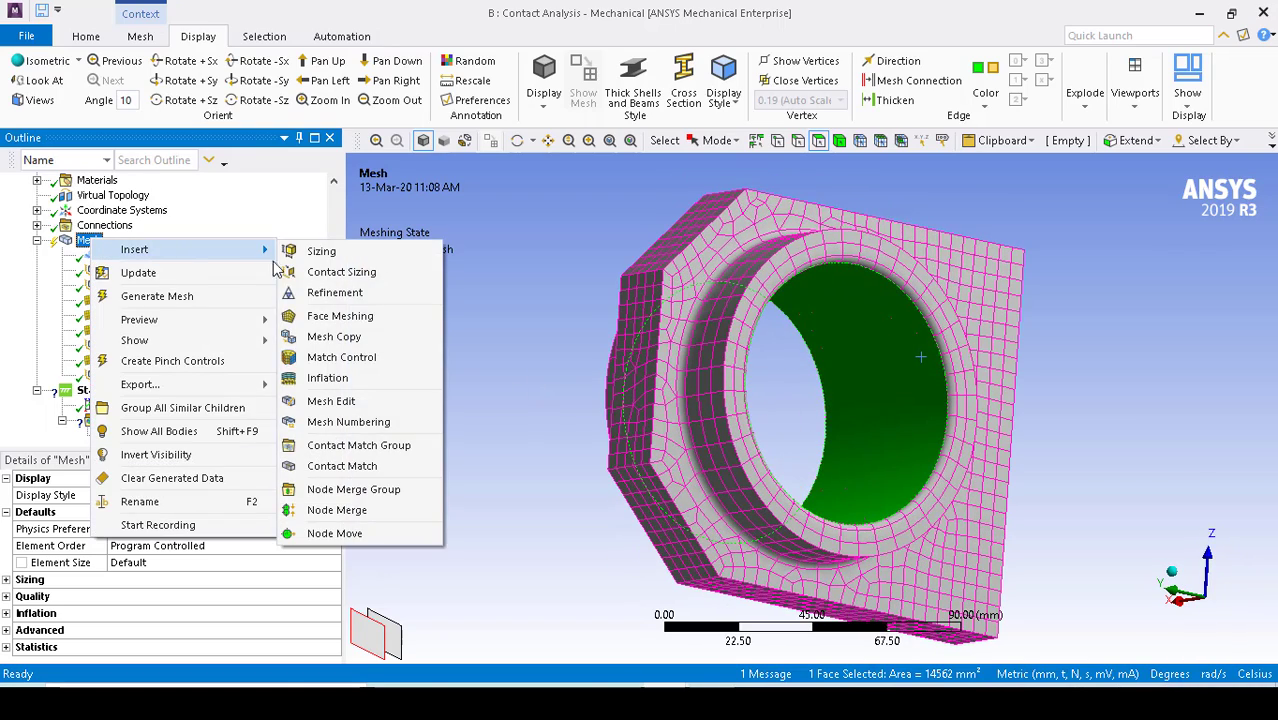
left_click(340, 316)
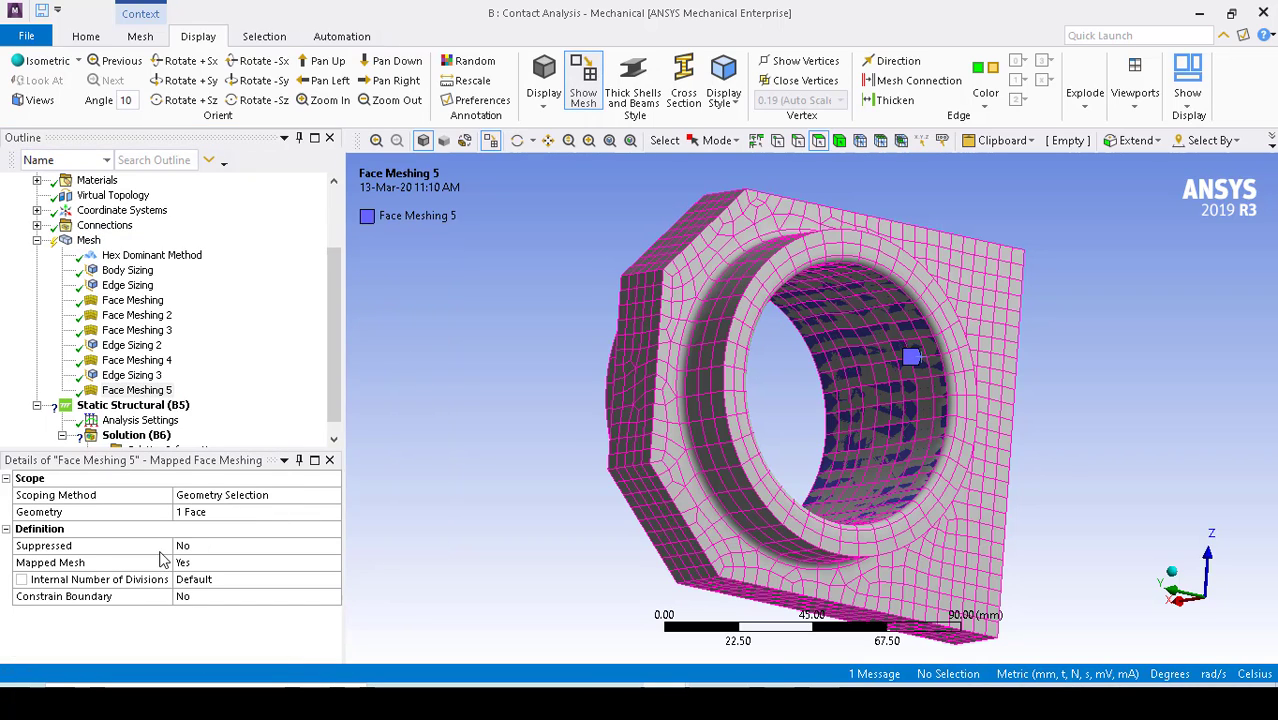
Add another Face Meshing control on the narrow ring-shaped face at the end of the housing's bore.
left_click(942, 358)
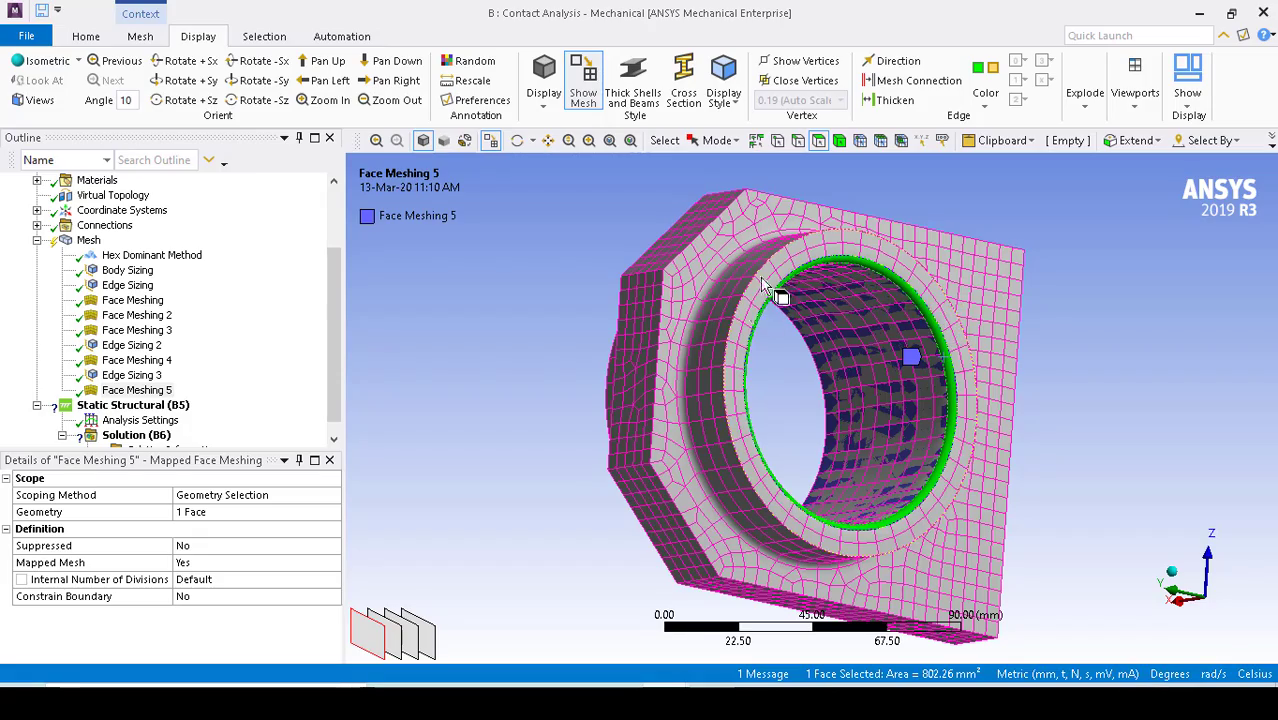
scroll(985, 376, "up", 4)
scroll(985, 376, "up", 3)
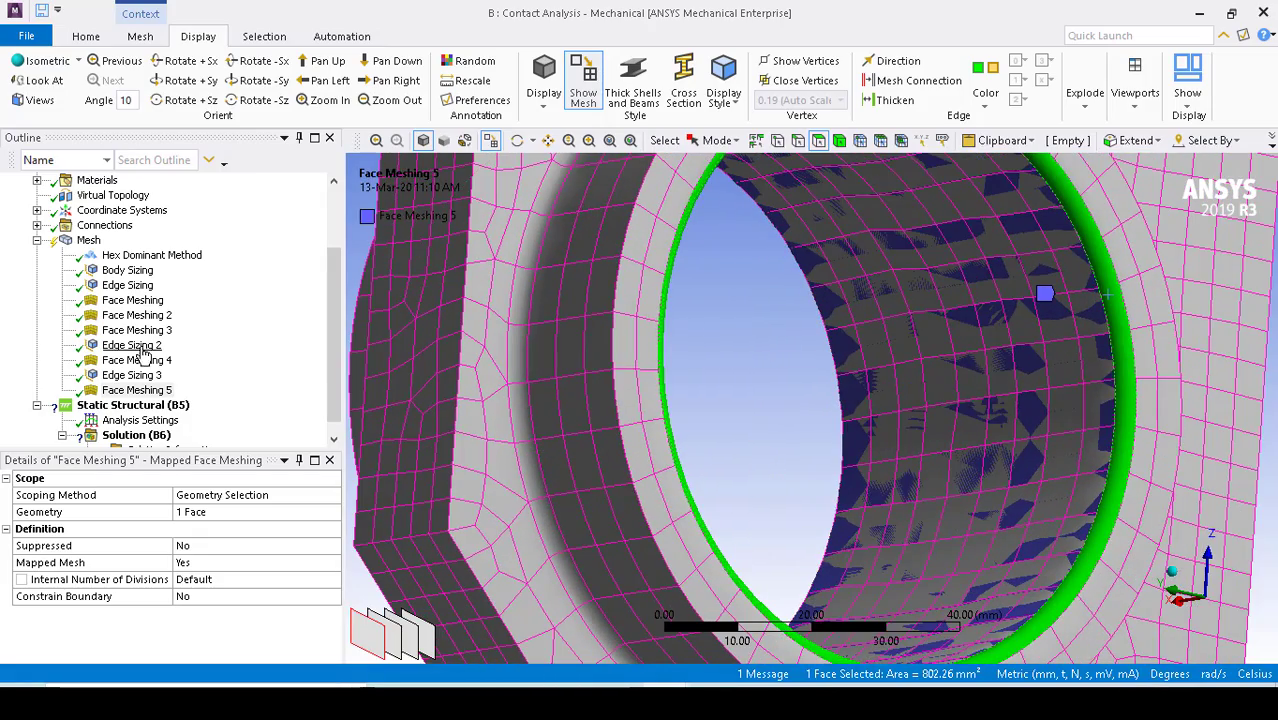
left_click(87, 241)
right_click(87, 243)
mouse_move(137, 248)
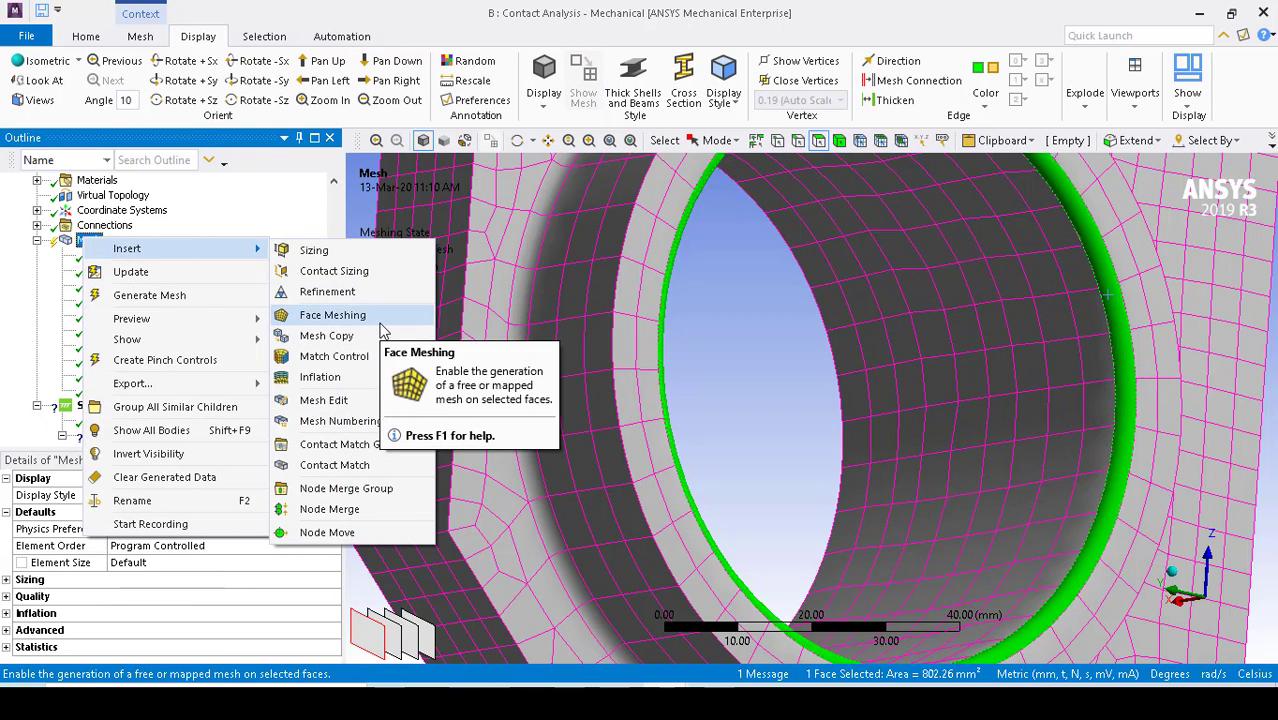
left_click(330, 315)
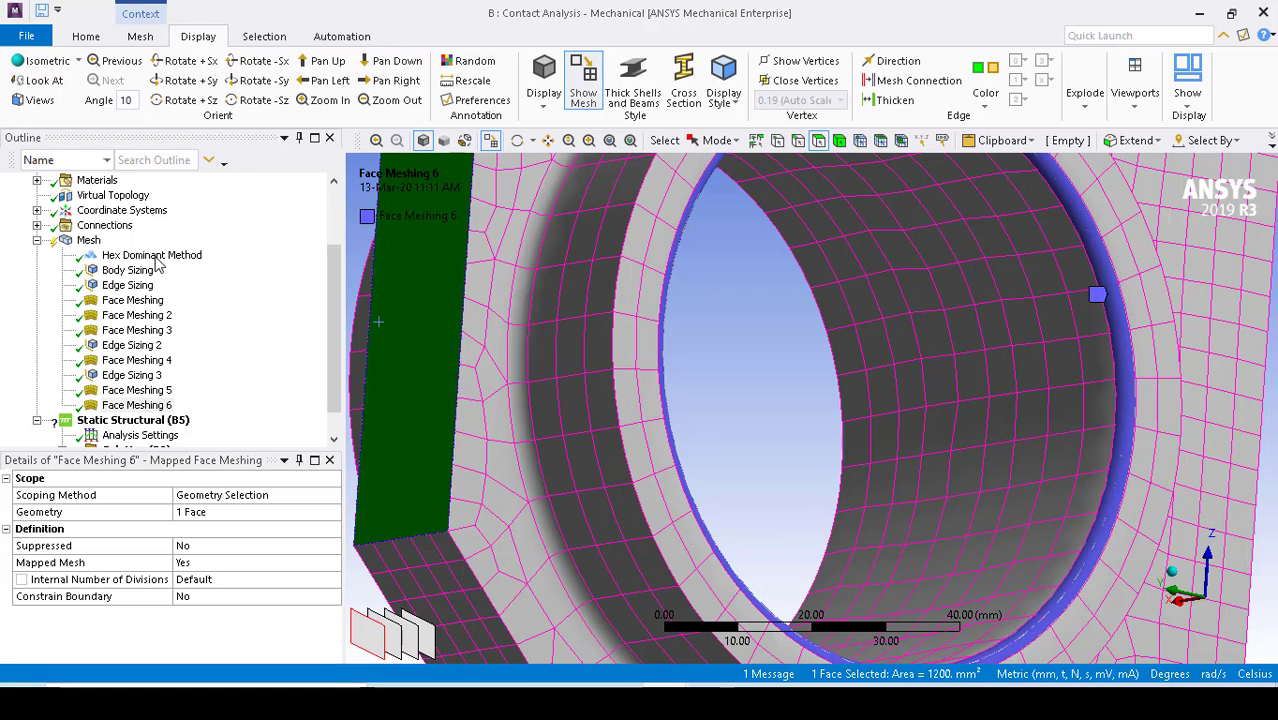
Generate the mesh and examine the elements on the housing's bore, collars and outer faces.
right_click(80, 243)
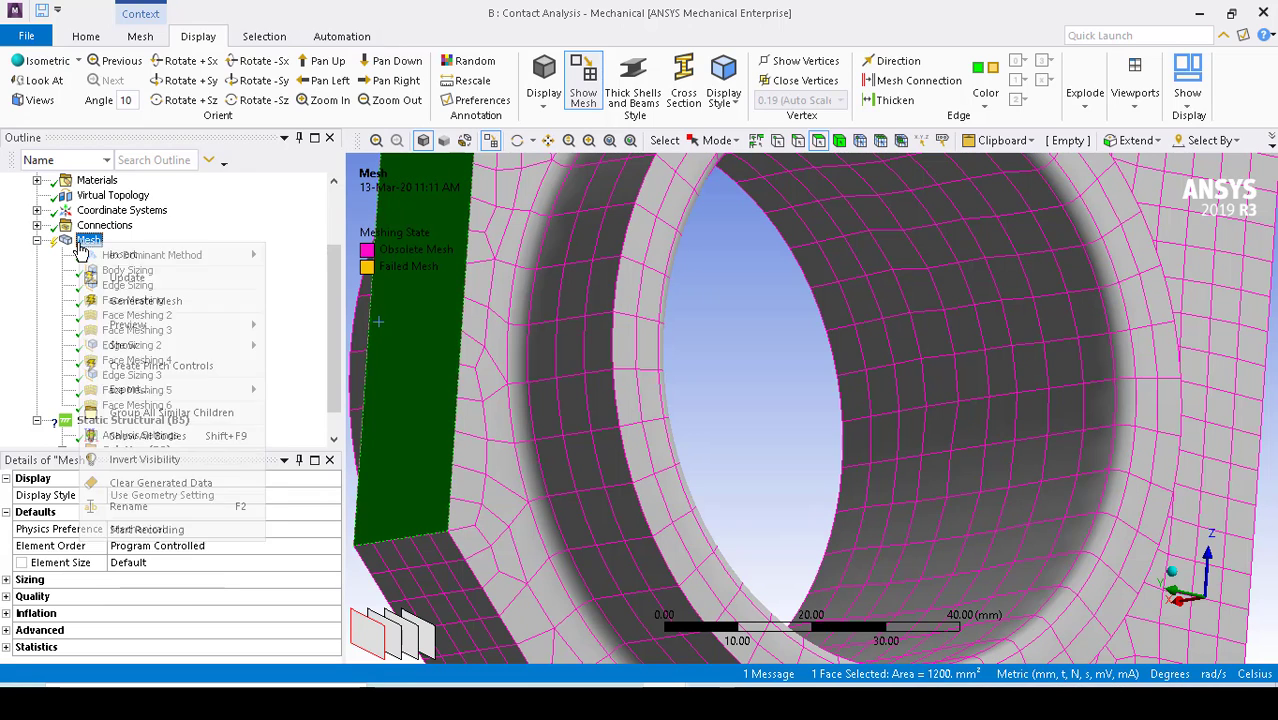
left_click(174, 306)
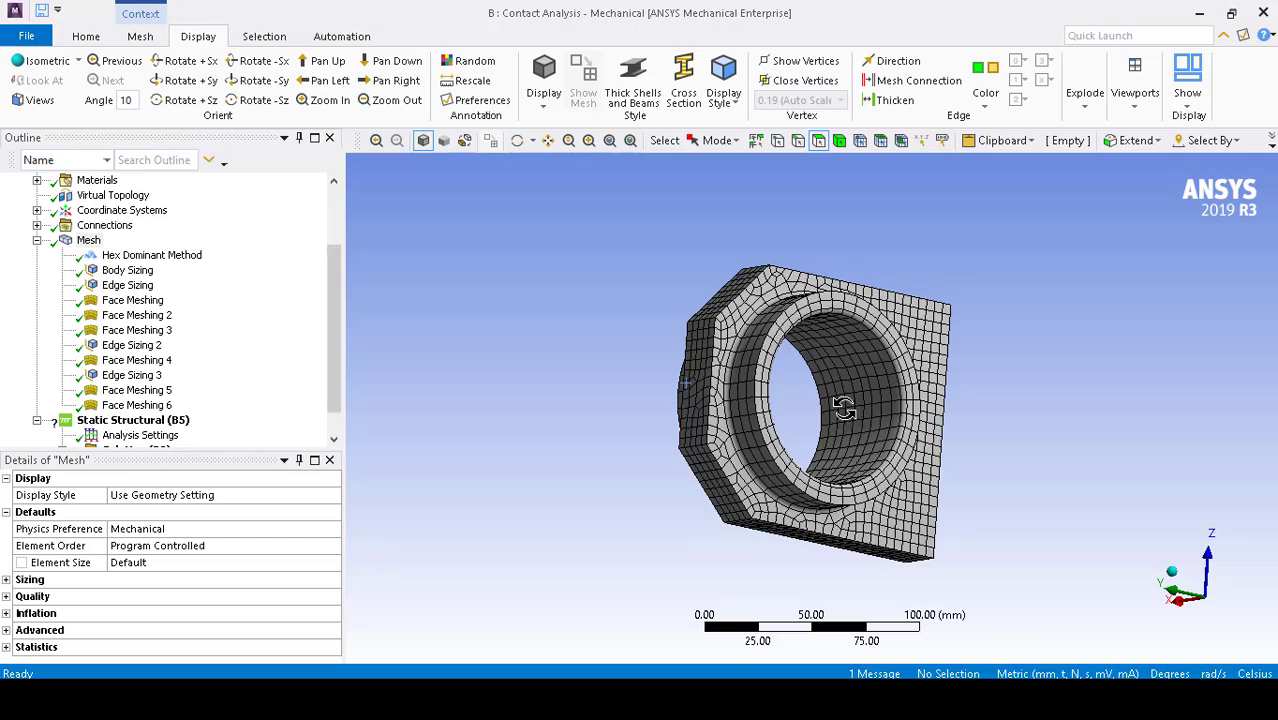
middle_click_drag(843, 407, 1038, 362)
scroll(1121, 340, "down", 3)
scroll(1061, 399, "down", 3)
scroll(1061, 399, "up", 4)
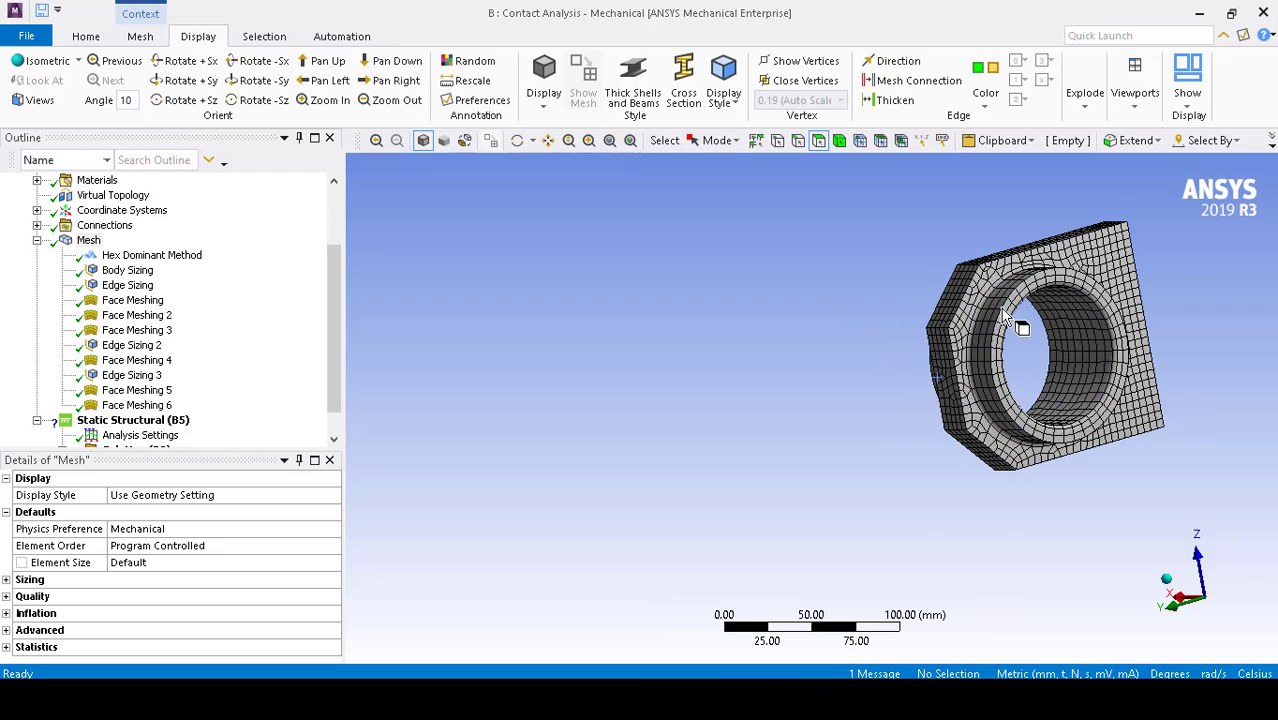
left_click(630, 140)
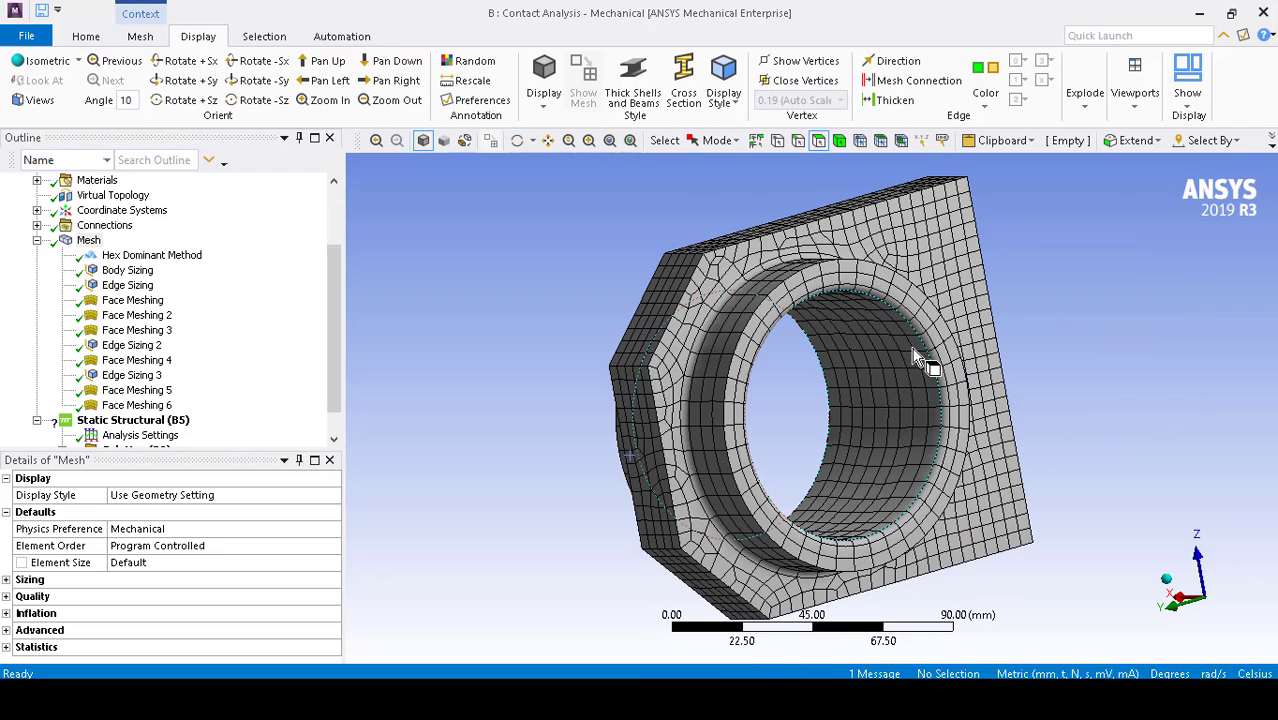
middle_click_drag(1027, 319, 898, 326)
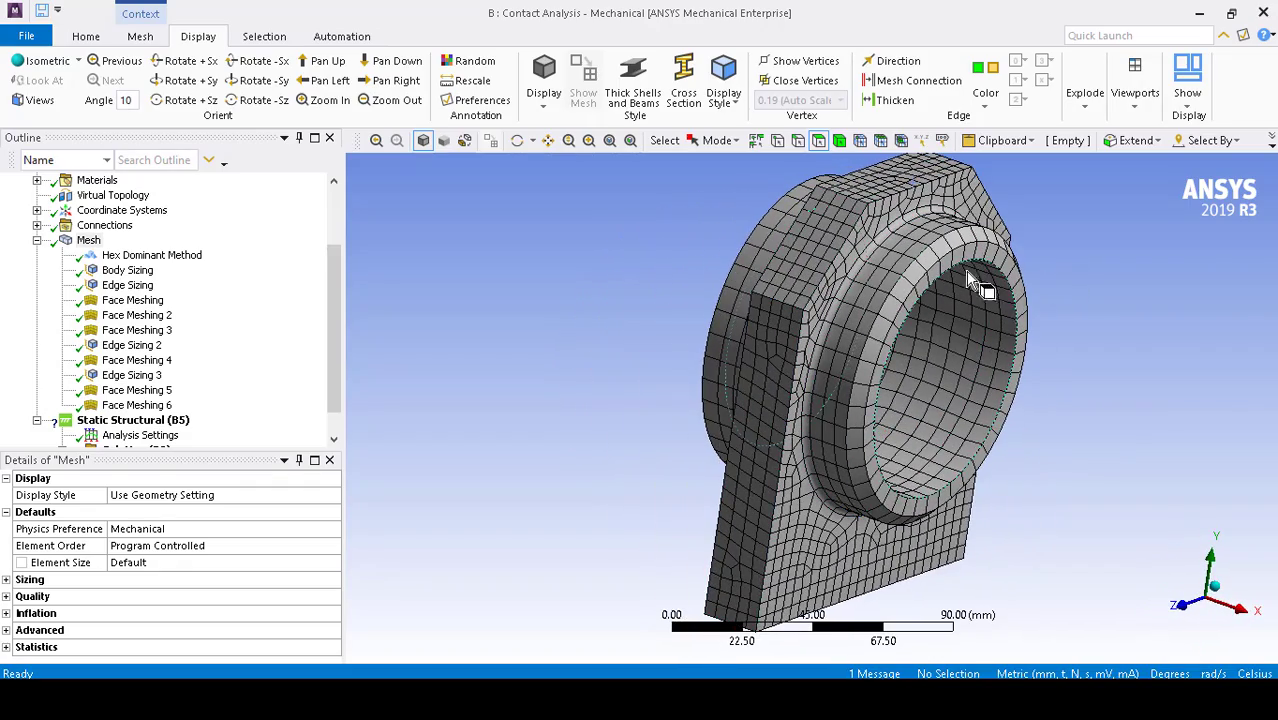
middle_click_drag(994, 207, 800, 265)
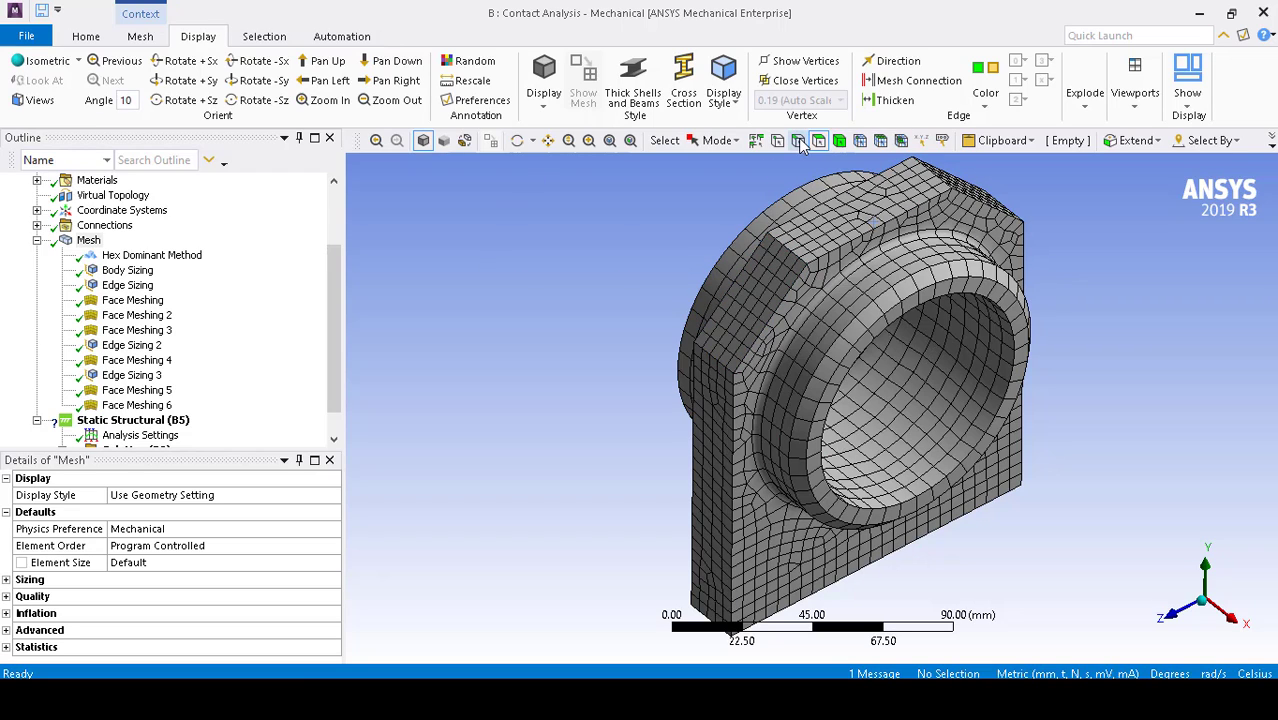
Insert an edge sizing control on the six short thickness edges at the corners of the housing's flange plate.
left_click(724, 368)
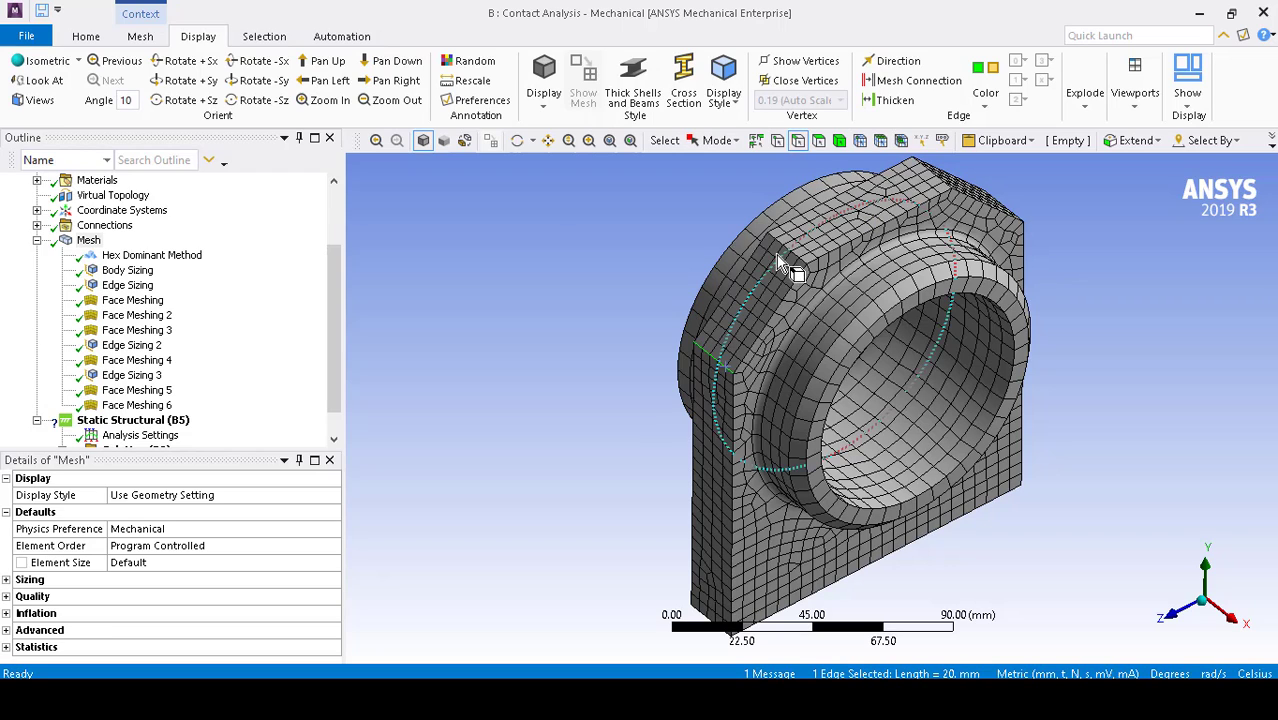
left_click(797, 259, "ctrl")
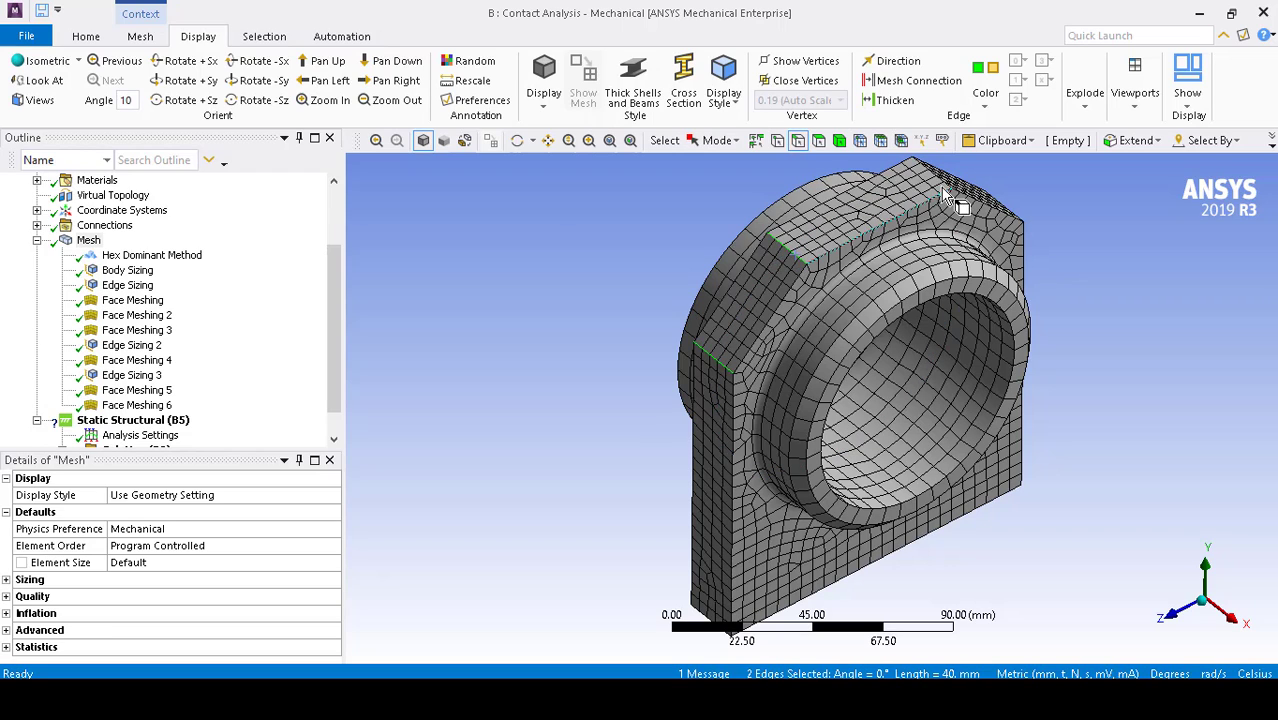
left_click(940, 180, "ctrl")
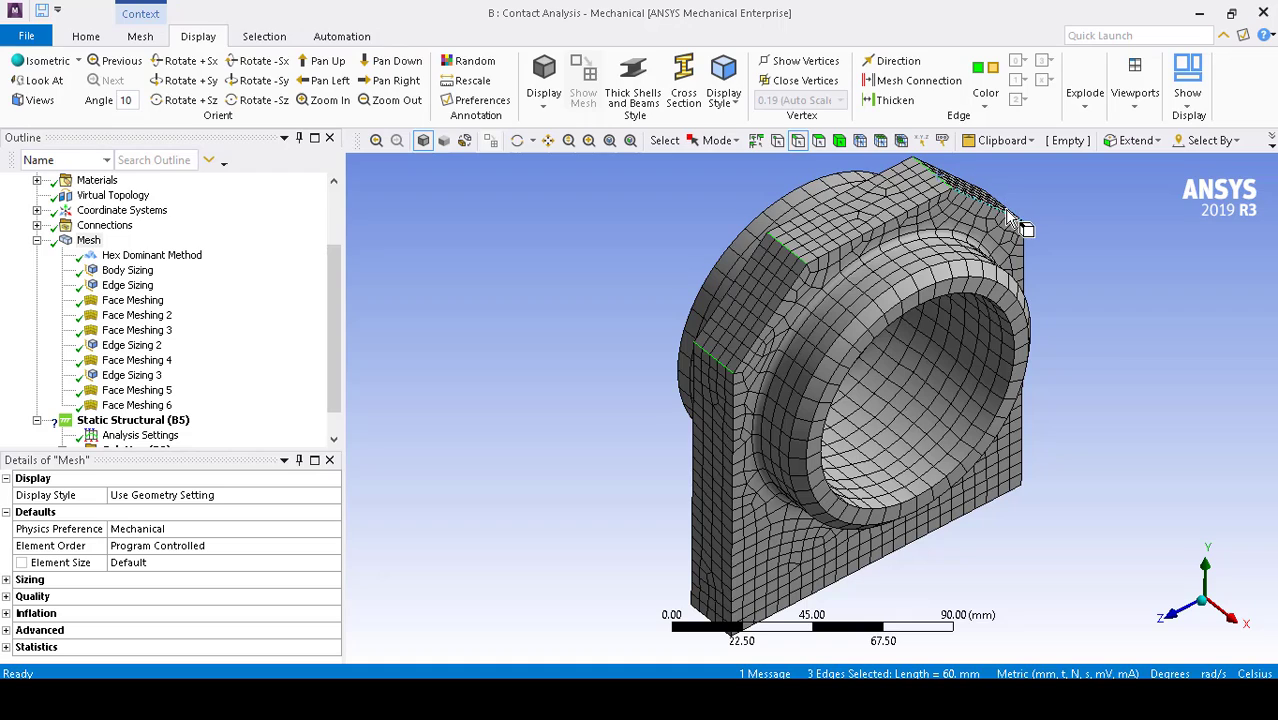
left_click(701, 615, "ctrl")
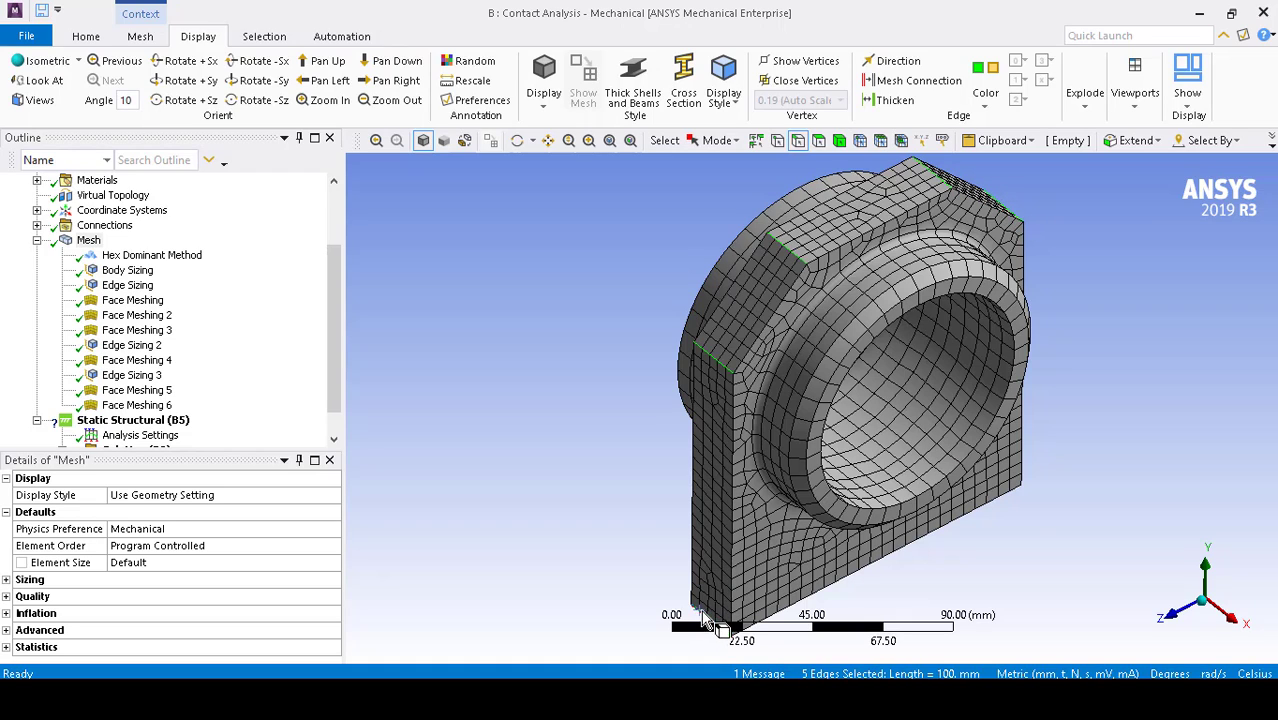
middle_click_drag(1082, 485, 1015, 458)
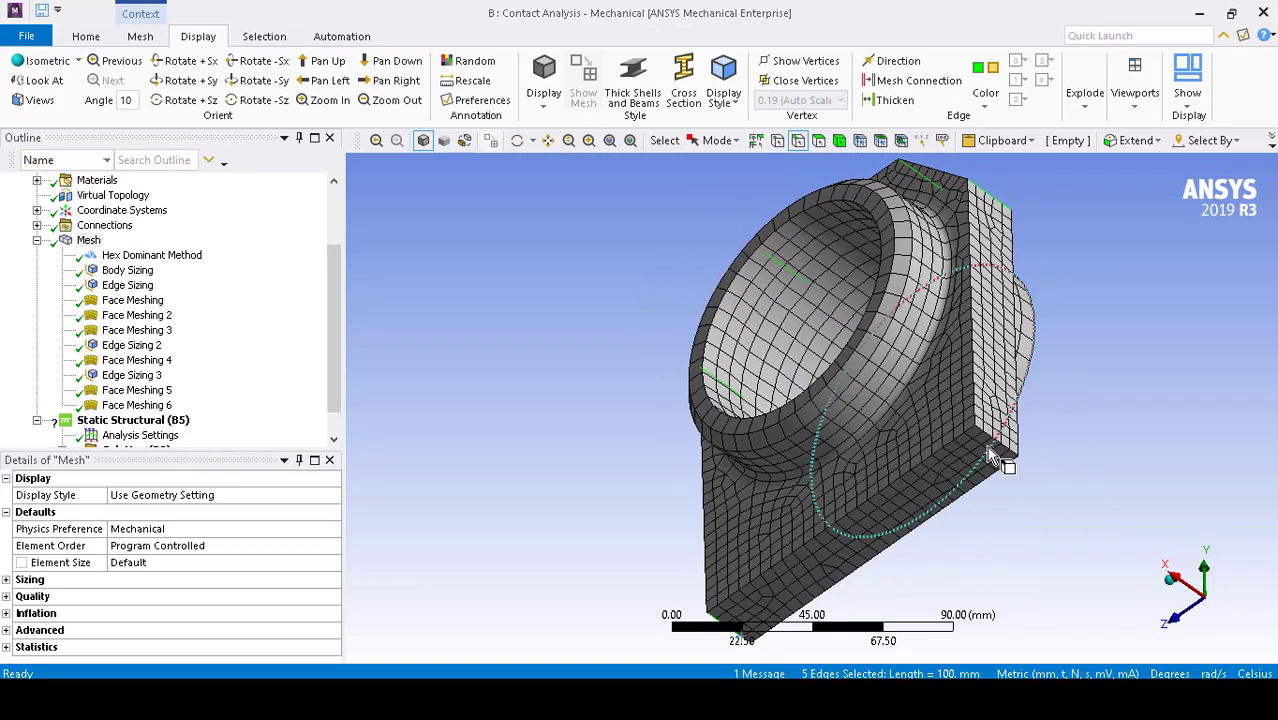
left_click(1005, 452, "ctrl")
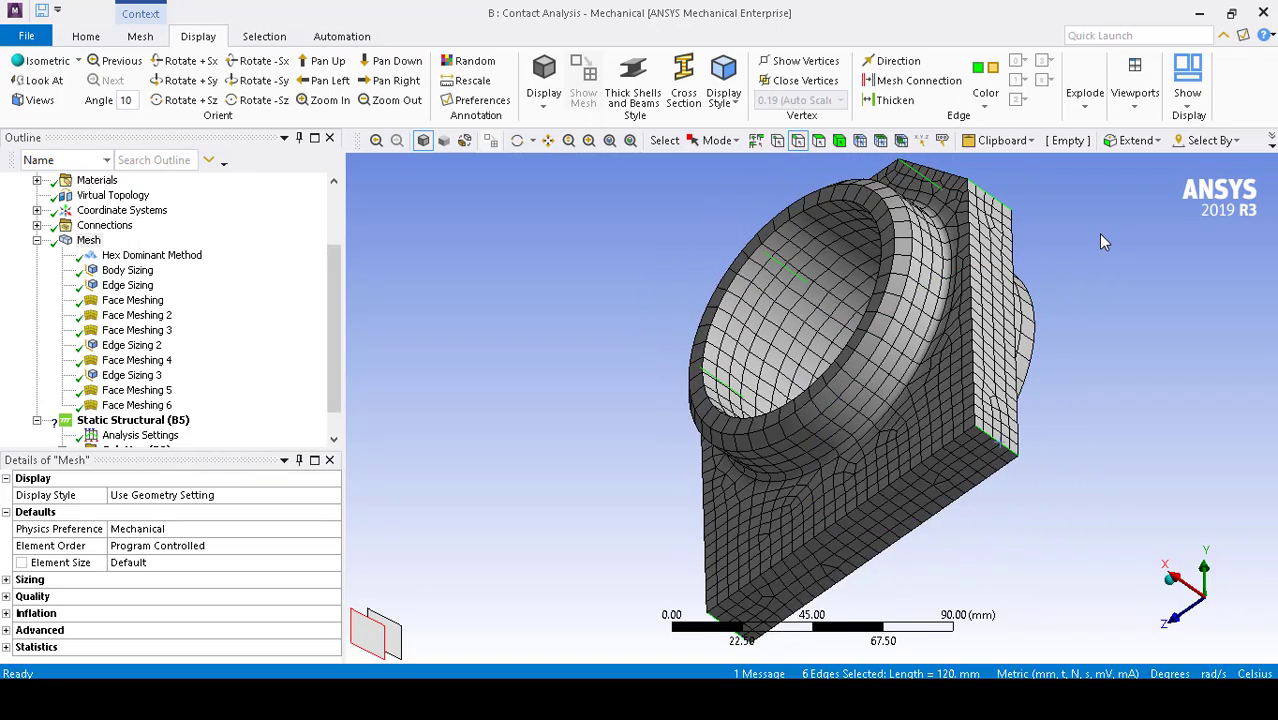
middle_click_drag(1101, 238, 860, 312)
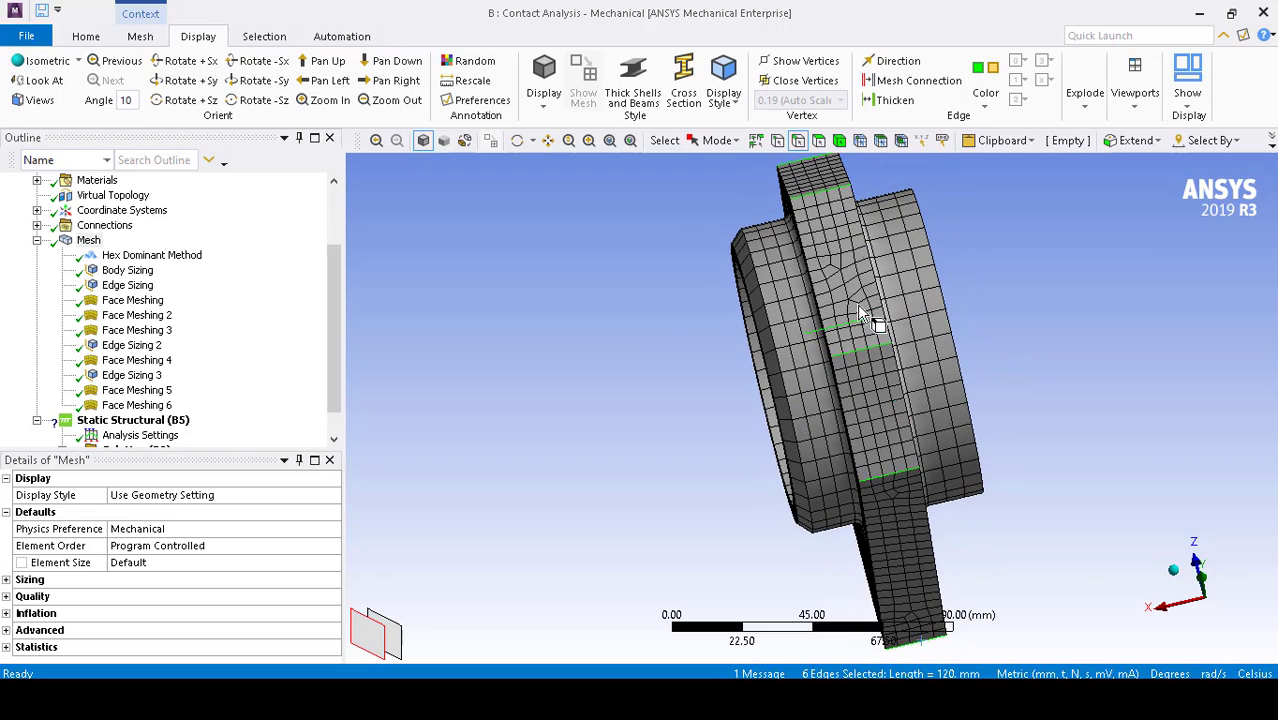
right_click(84, 244)
mouse_move(137, 254)
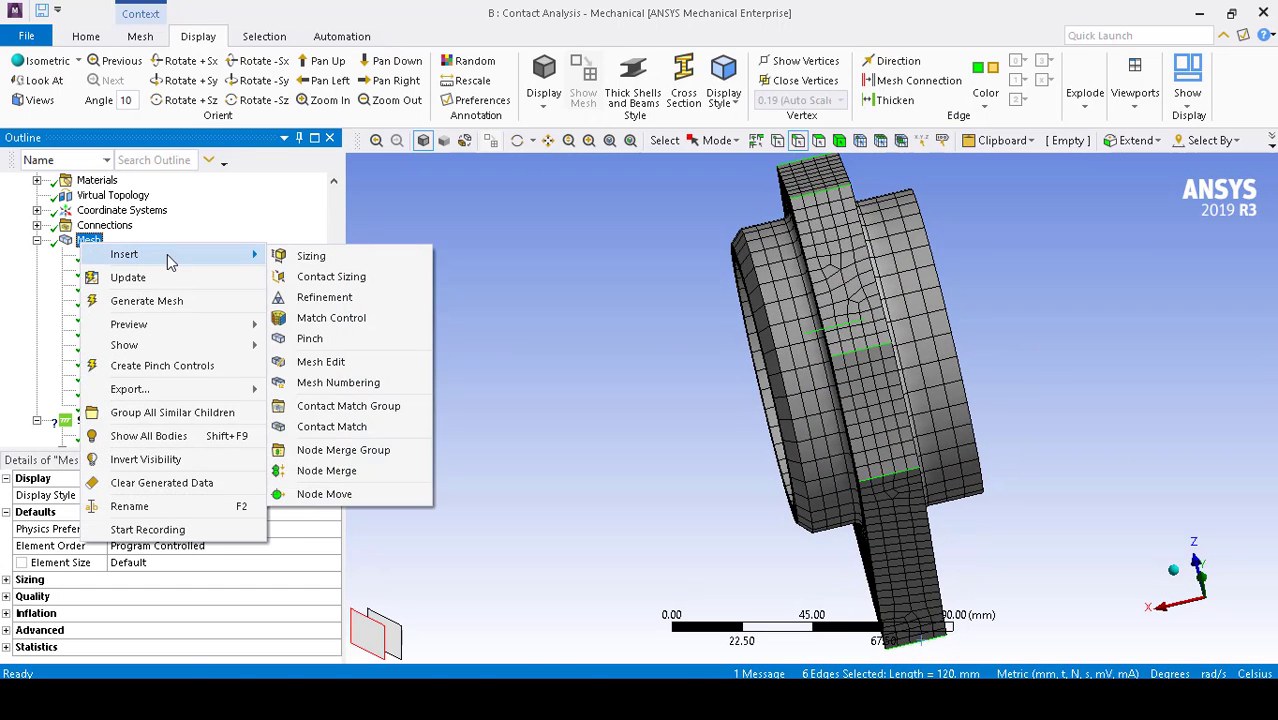
left_click(336, 262)
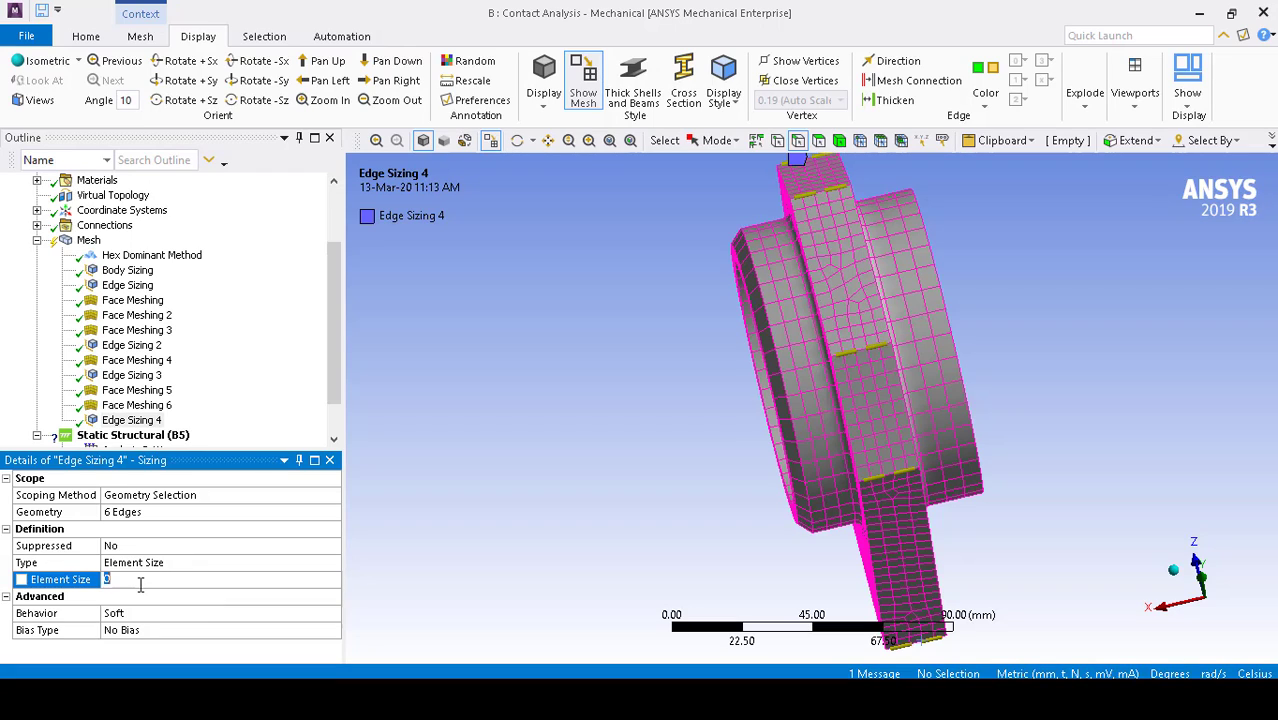
Set the element size of the new edge sizing to 5 mm.
left_click(558, 551)
middle_click_drag(720, 486, 963, 420)
left_click(461, 436)
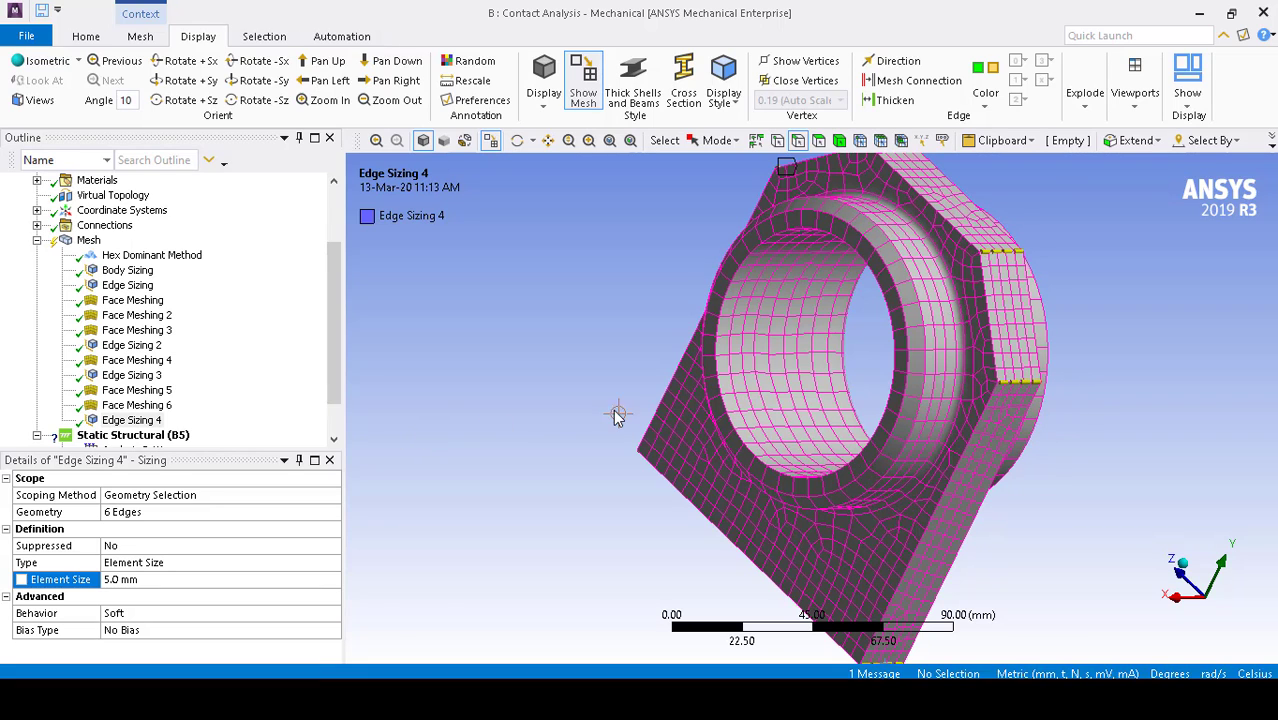
Insert a mapped face meshing control on the six outer side faces around the flange plate's perimeter.
left_click(818, 141)
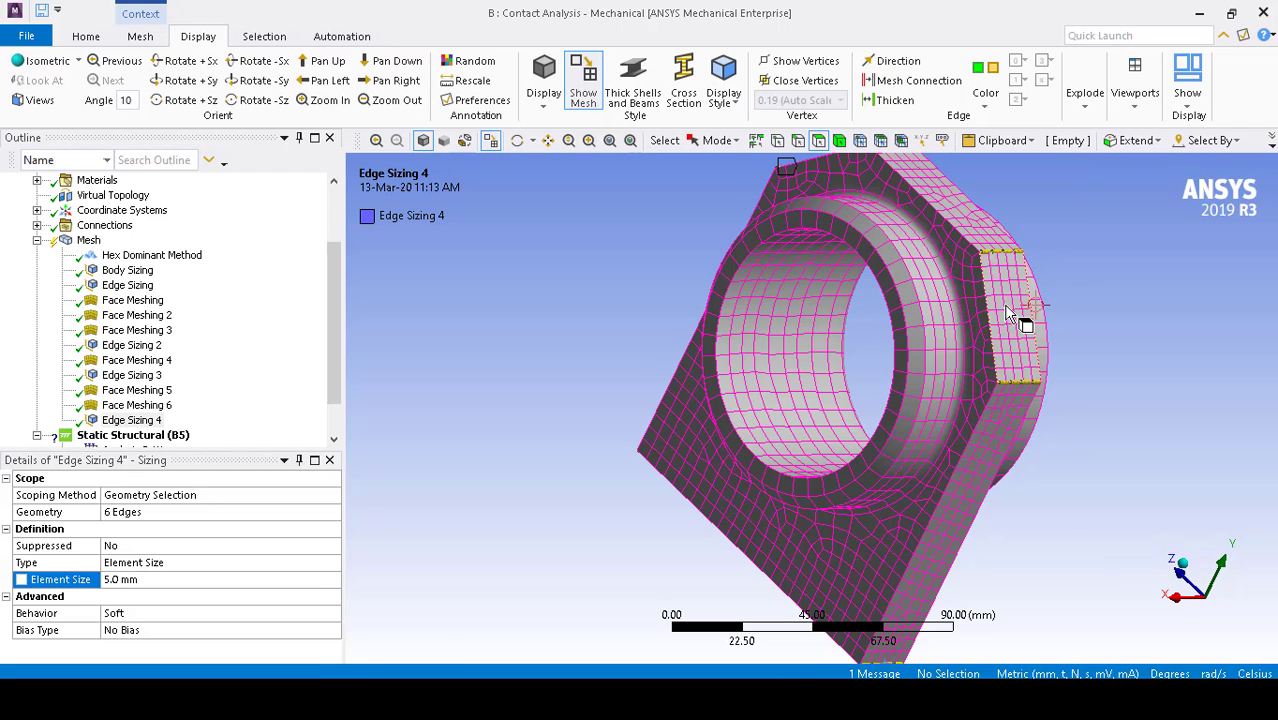
left_click(993, 256)
left_click(985, 230)
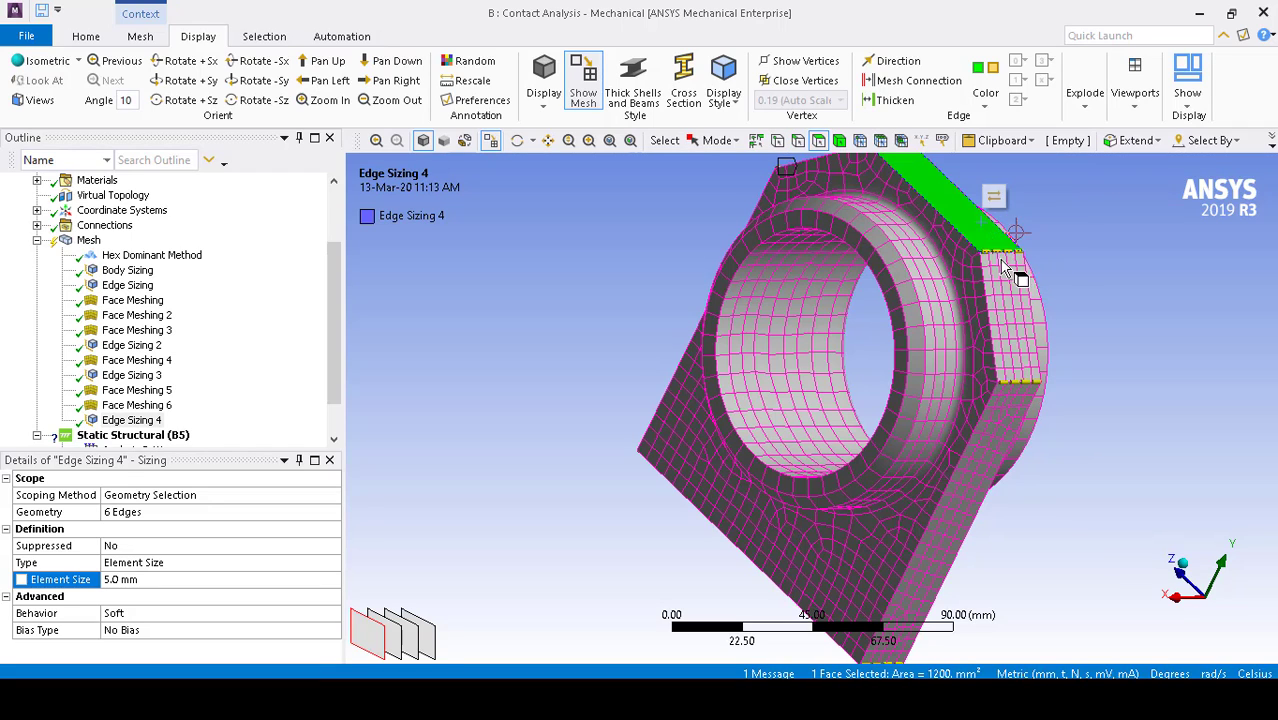
left_click(1016, 290, "ctrl")
left_click(985, 455, "ctrl")
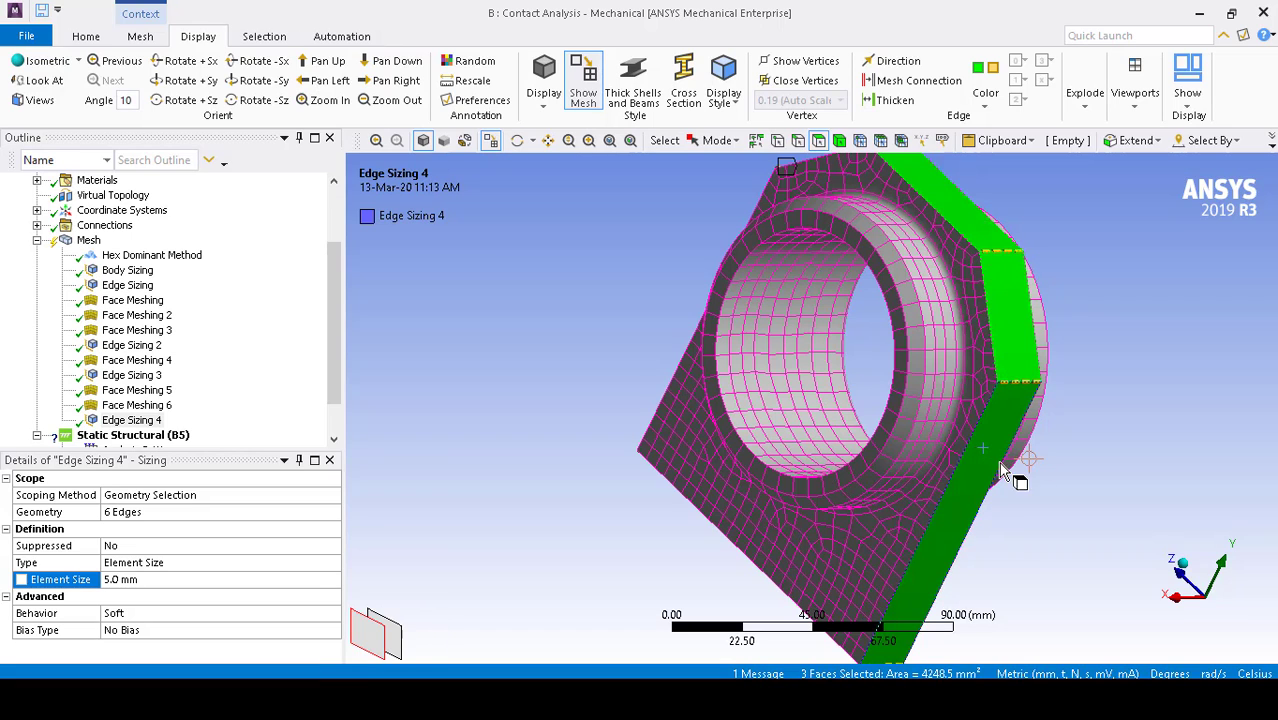
middle_click_drag(1123, 358, 820, 355)
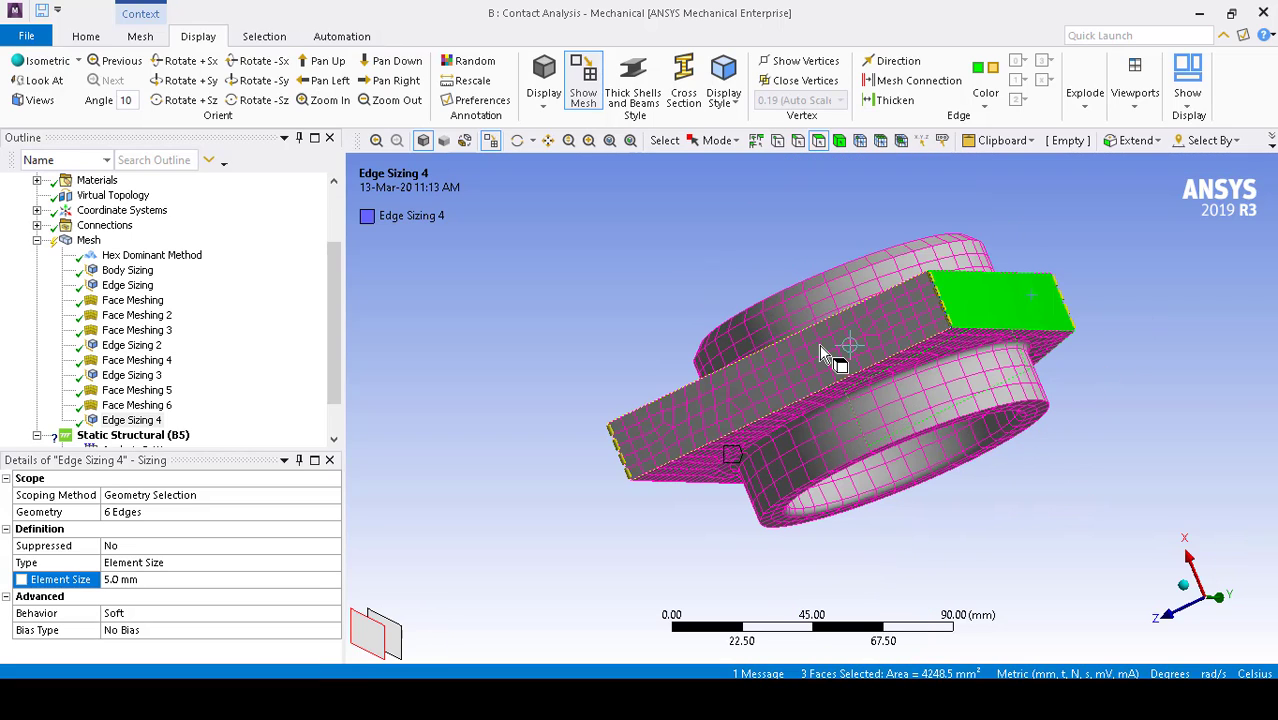
left_click(820, 352, "ctrl")
middle_click_drag(579, 337, 578, 332)
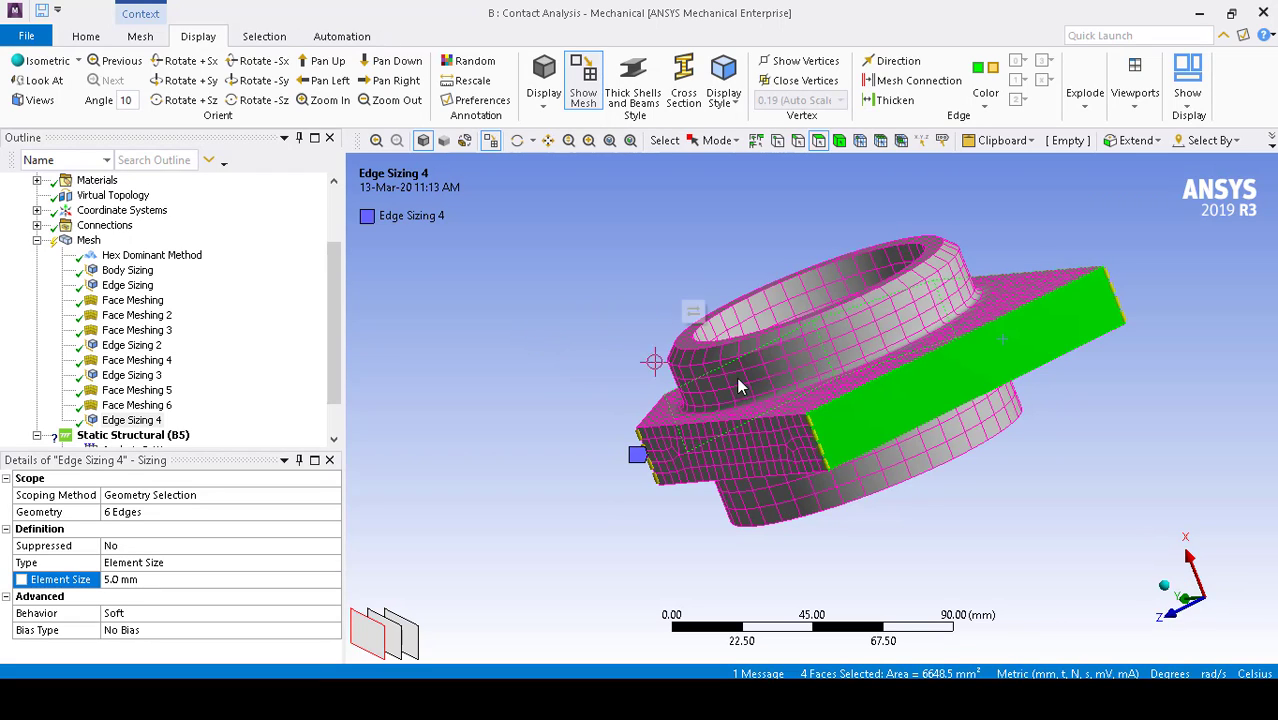
left_click(788, 444, "ctrl")
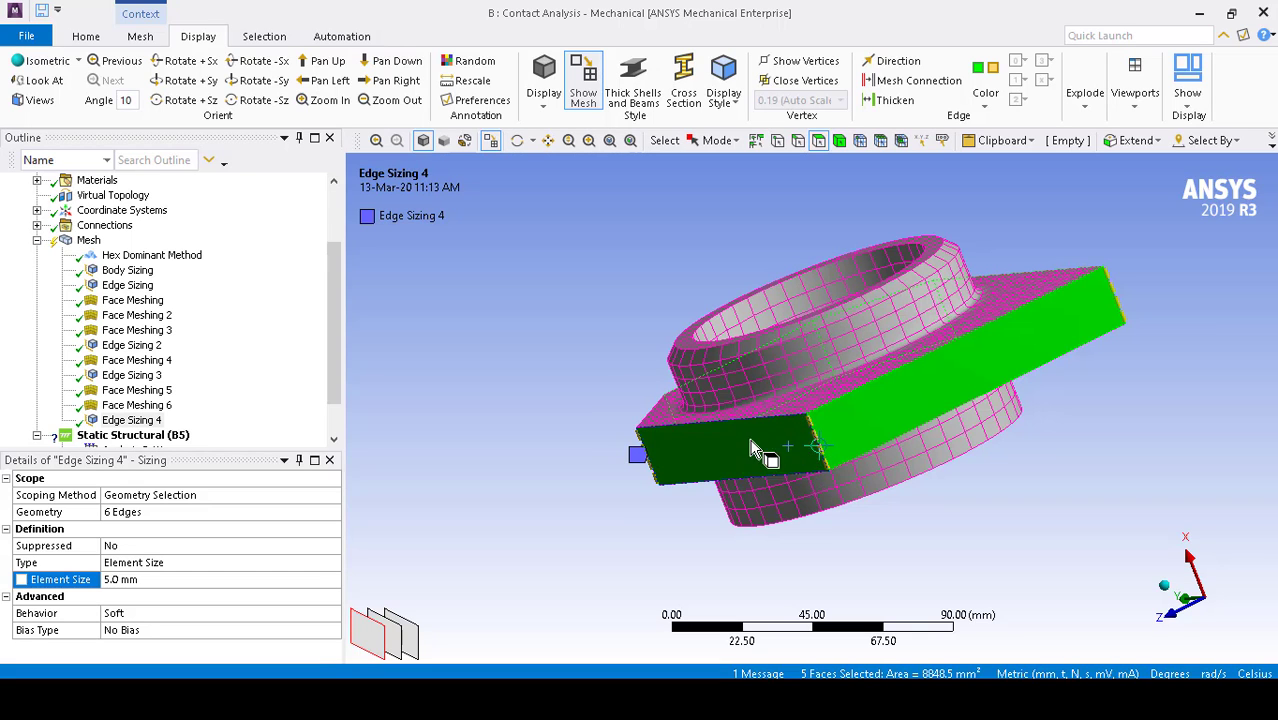
middle_click_drag(585, 362, 822, 400)
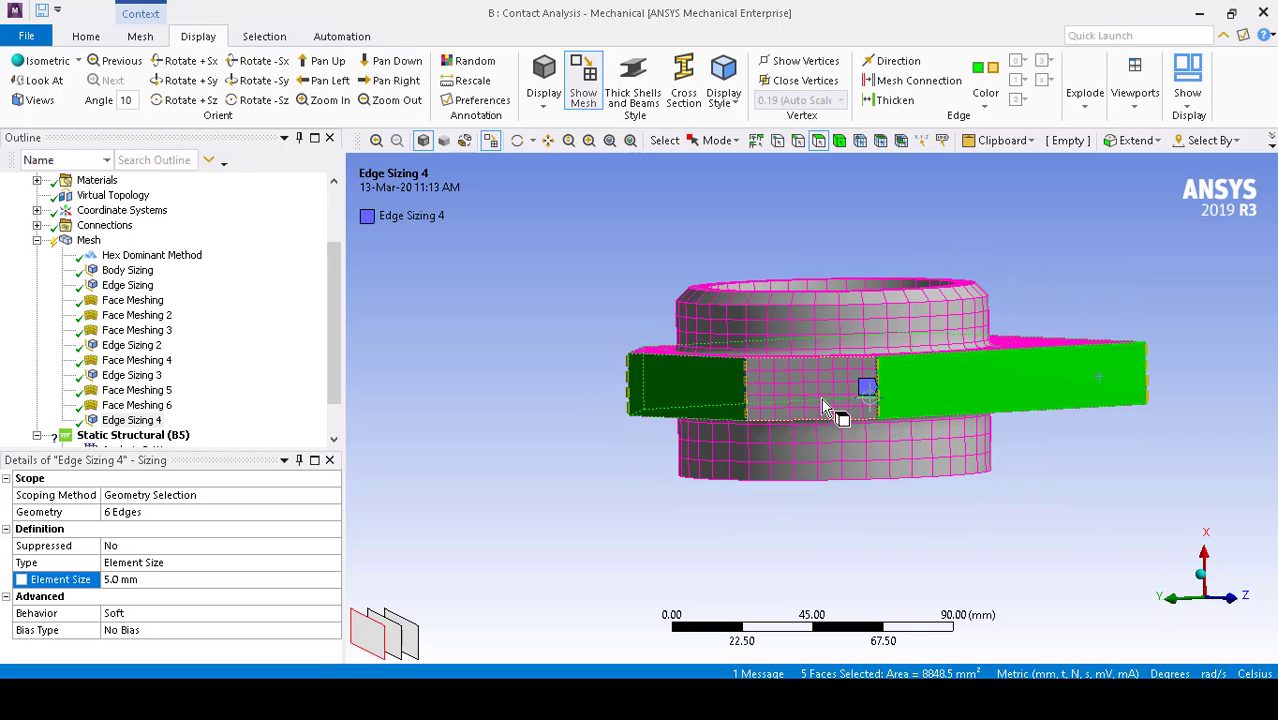
left_click(815, 397, "ctrl")
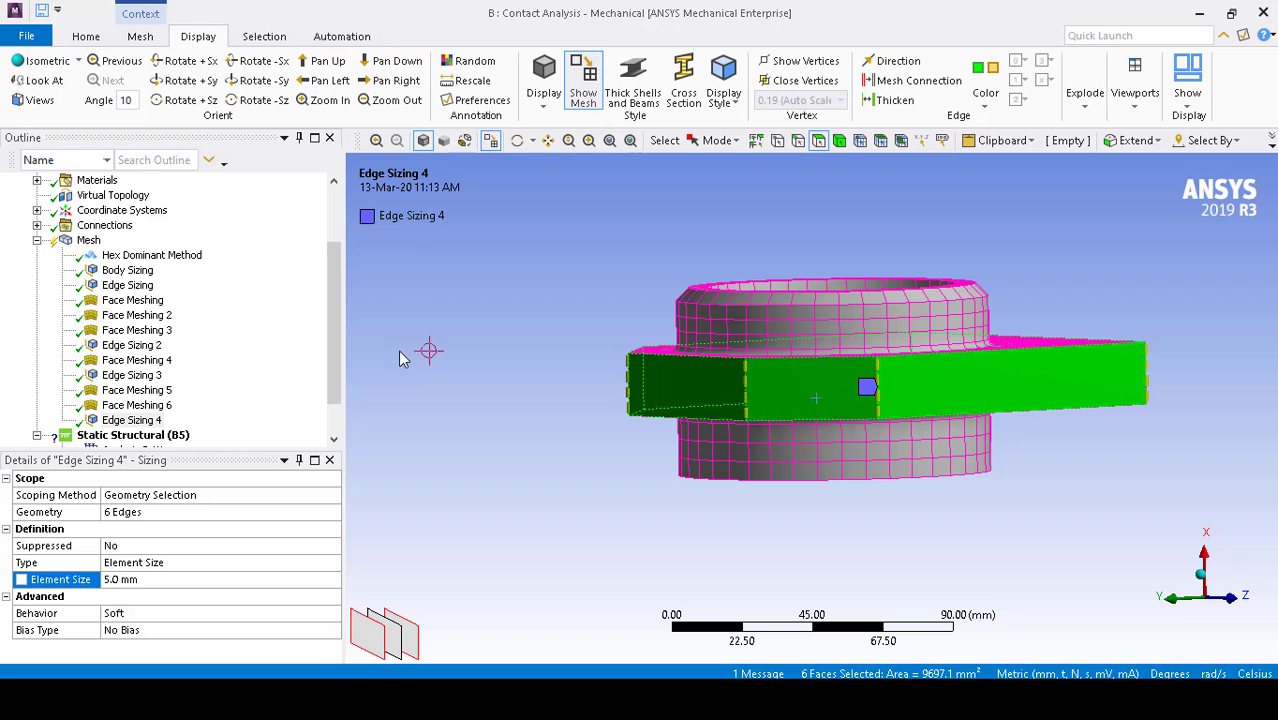
right_click(92, 242)
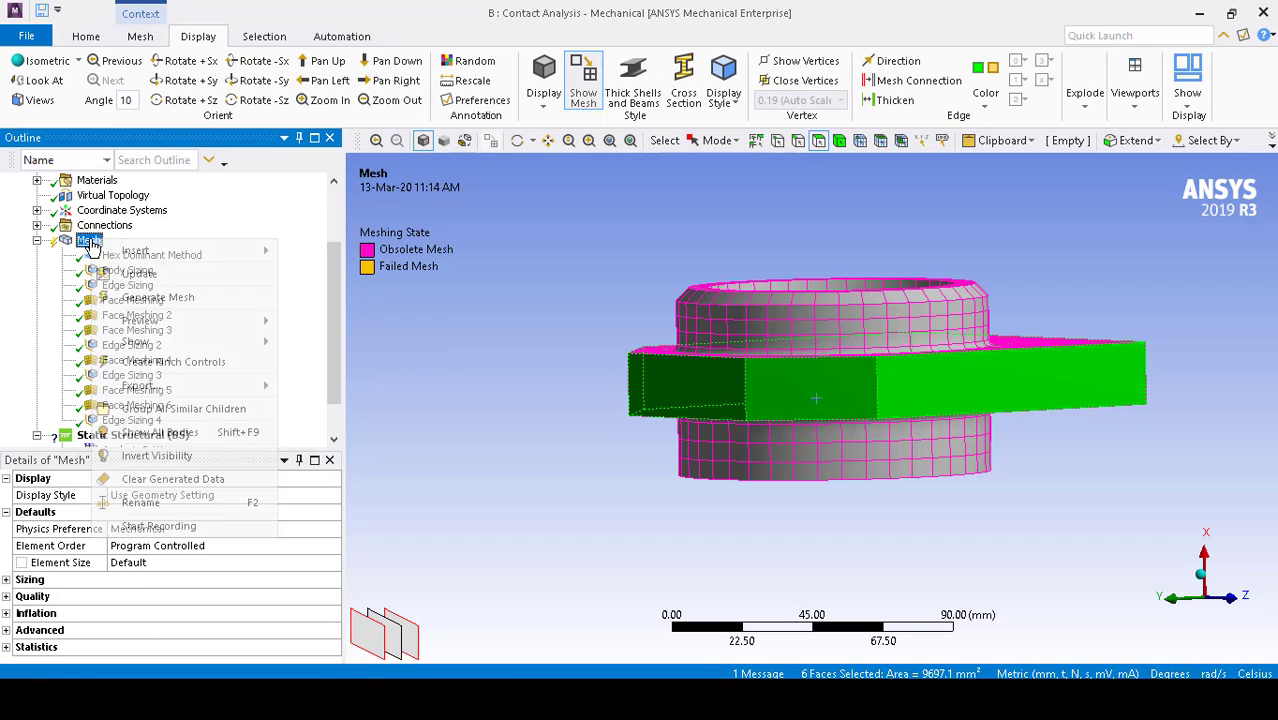
mouse_move(150, 252)
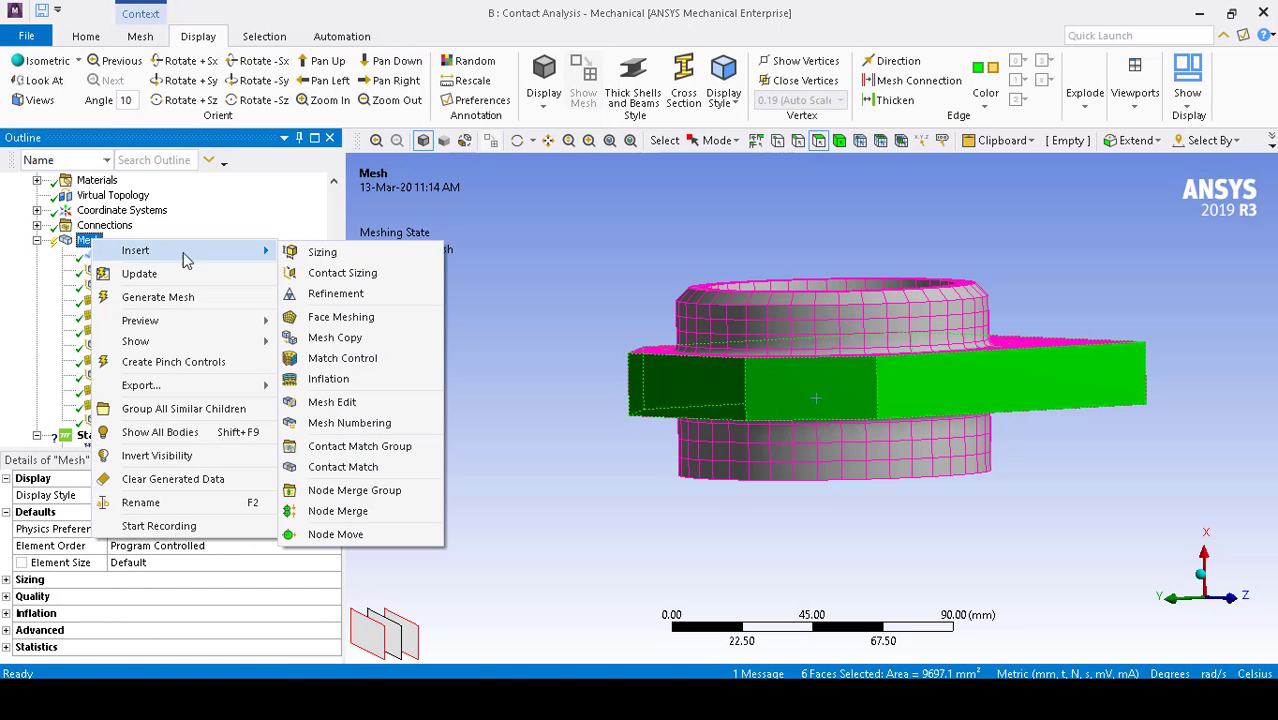
left_click(406, 317)
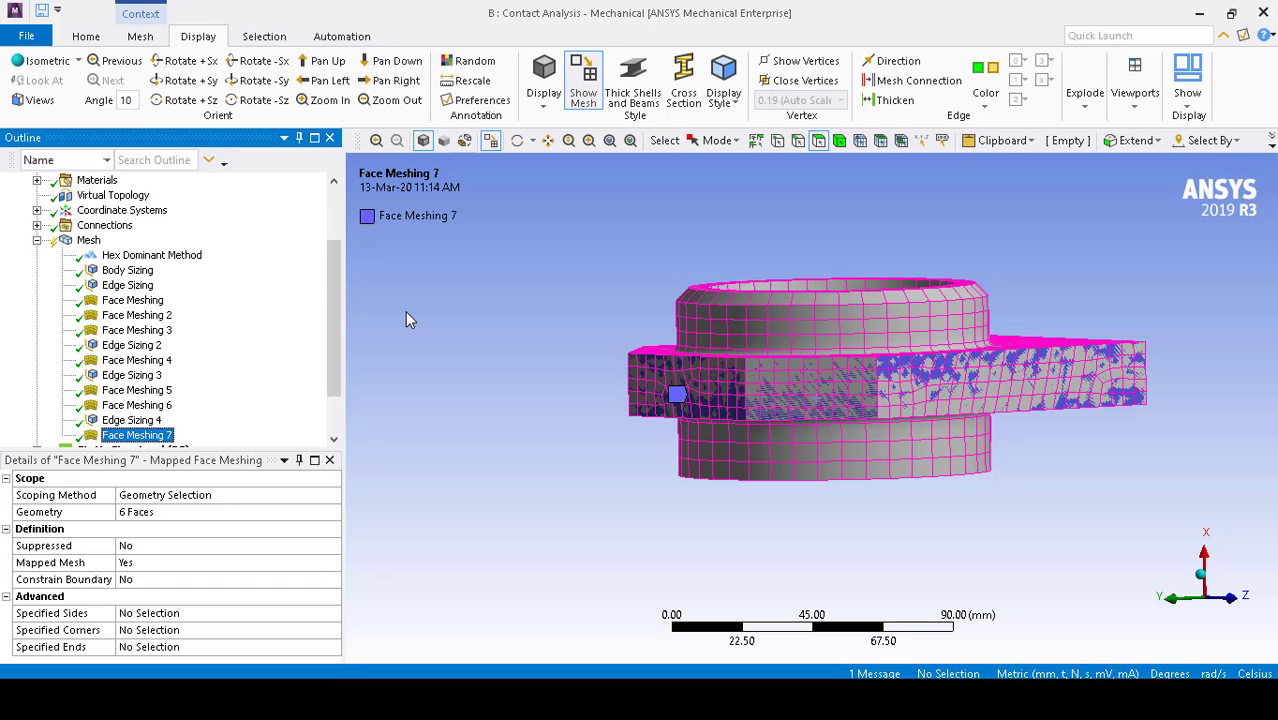
Regenerate the mesh and inspect the housing's elements from several angles, ending with the whole housing fitted in view.
right_click(89, 242)
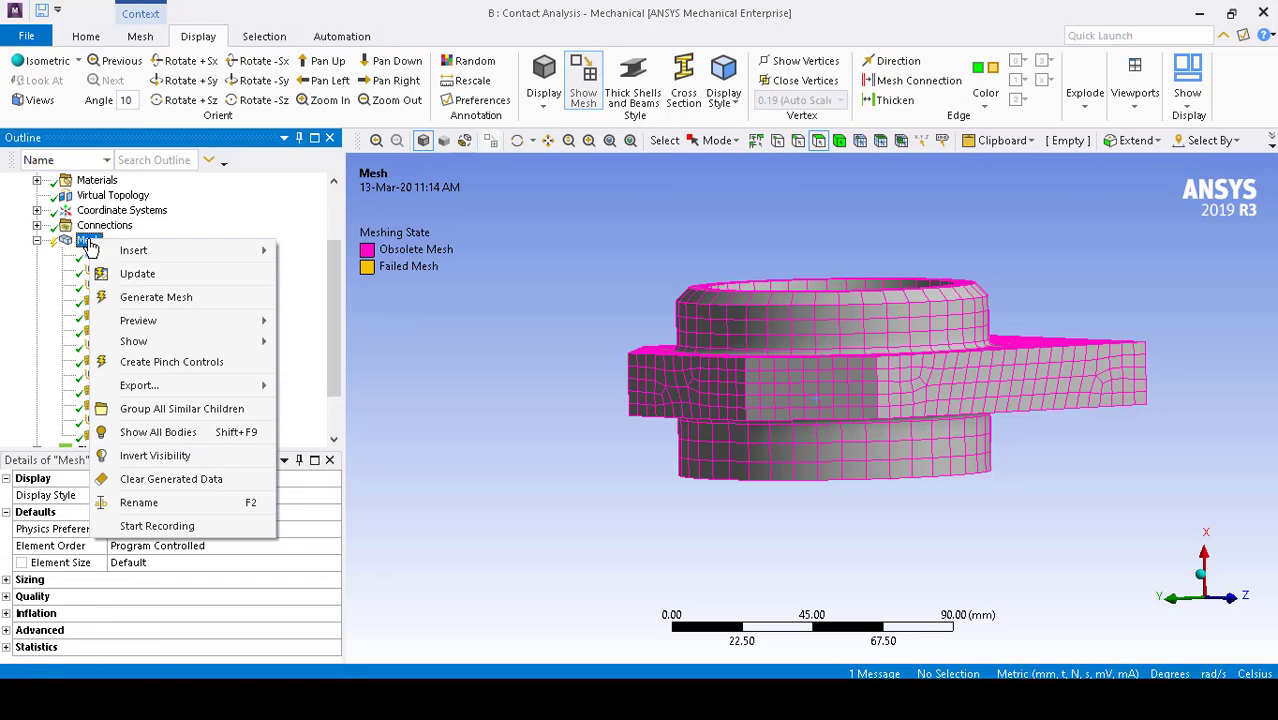
left_click(157, 297)
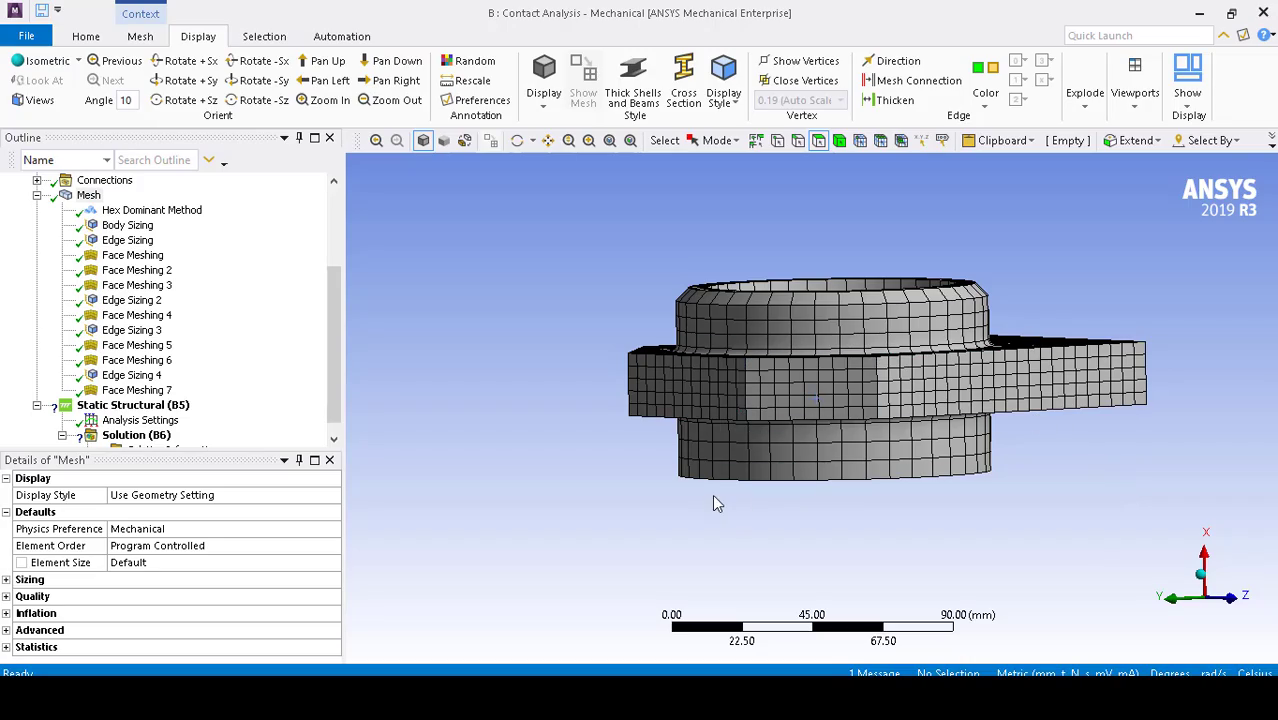
middle_click_drag(790, 339, 722, 274)
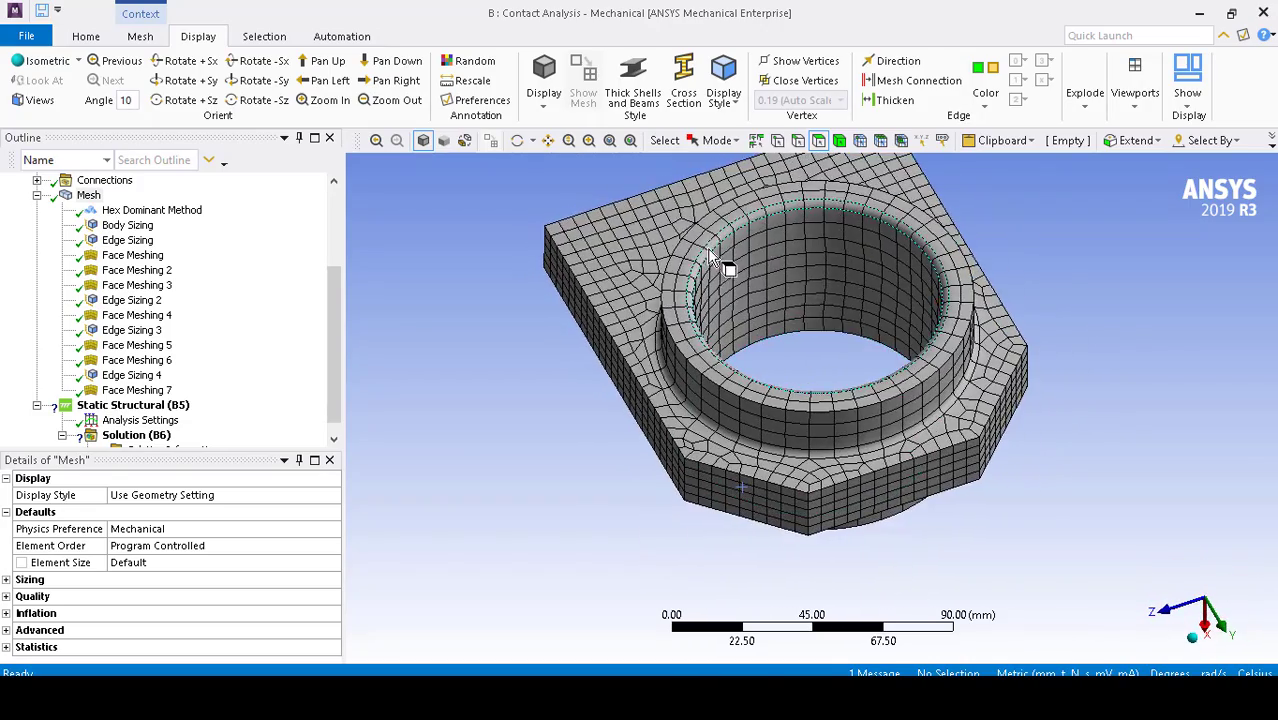
middle_click_drag(907, 442, 808, 425)
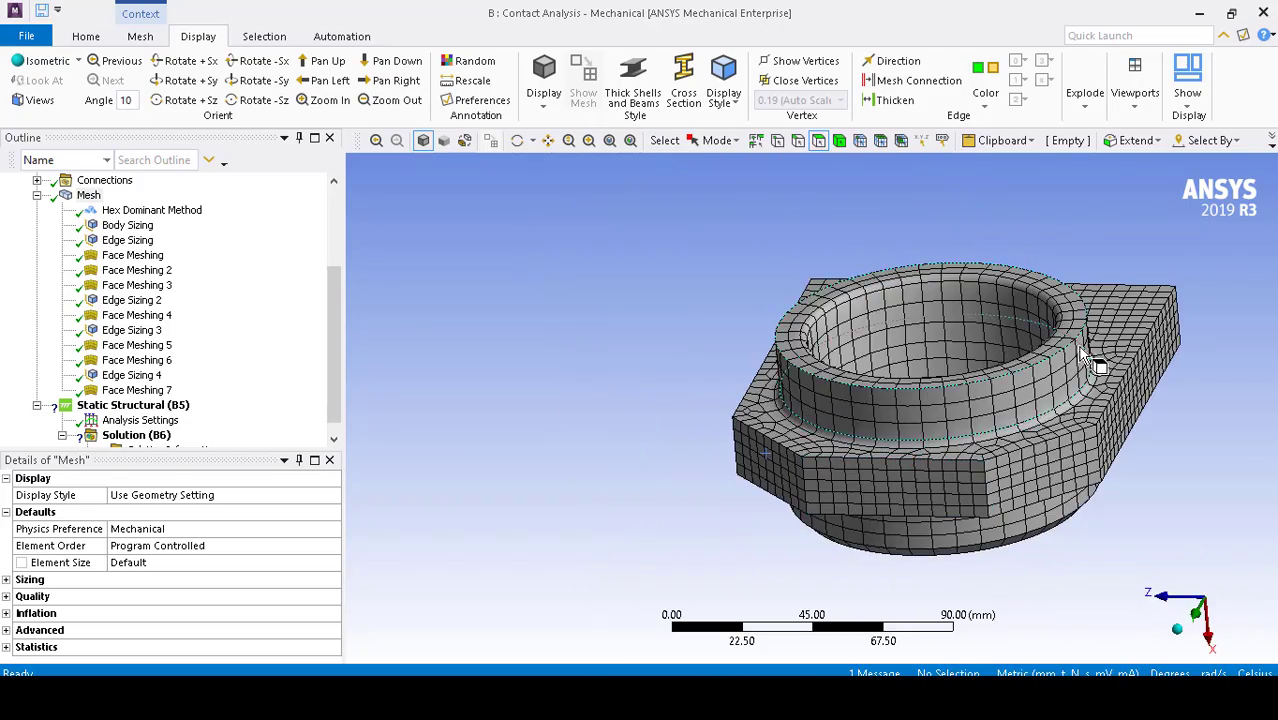
middle_click_drag(1090, 358, 1025, 360)
scroll(1033, 294, "down", 3)
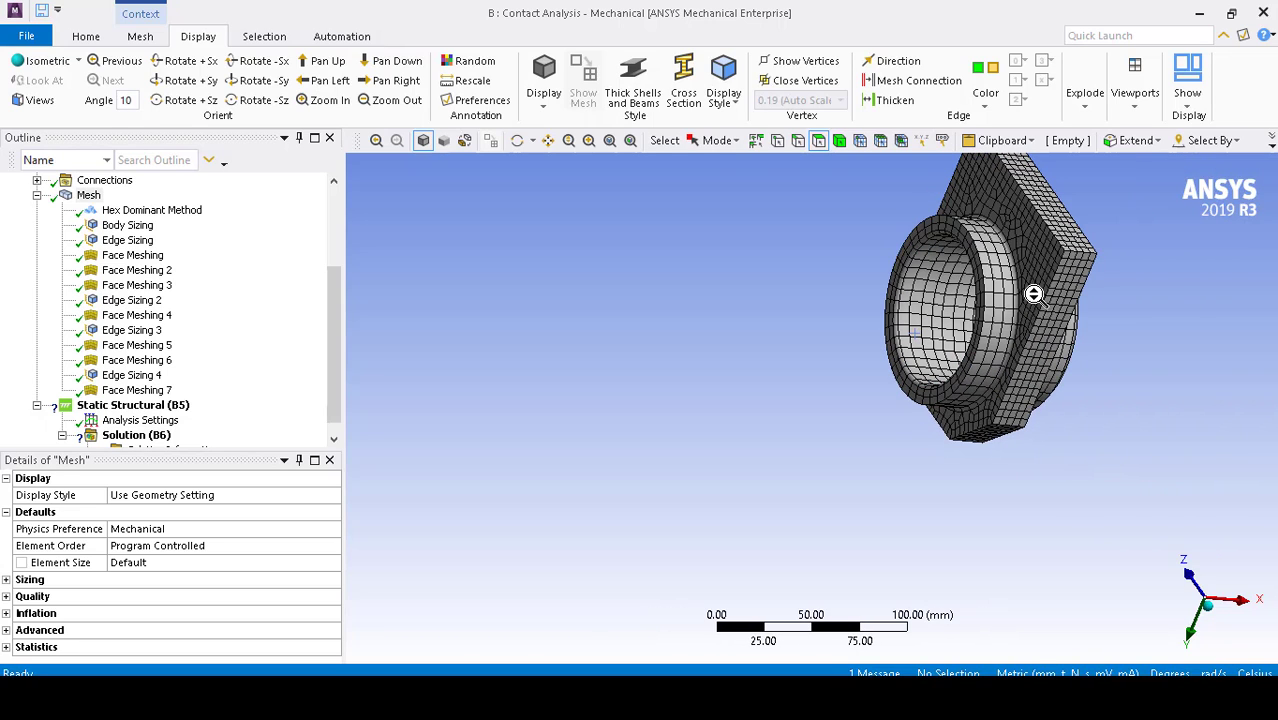
left_click(632, 144)
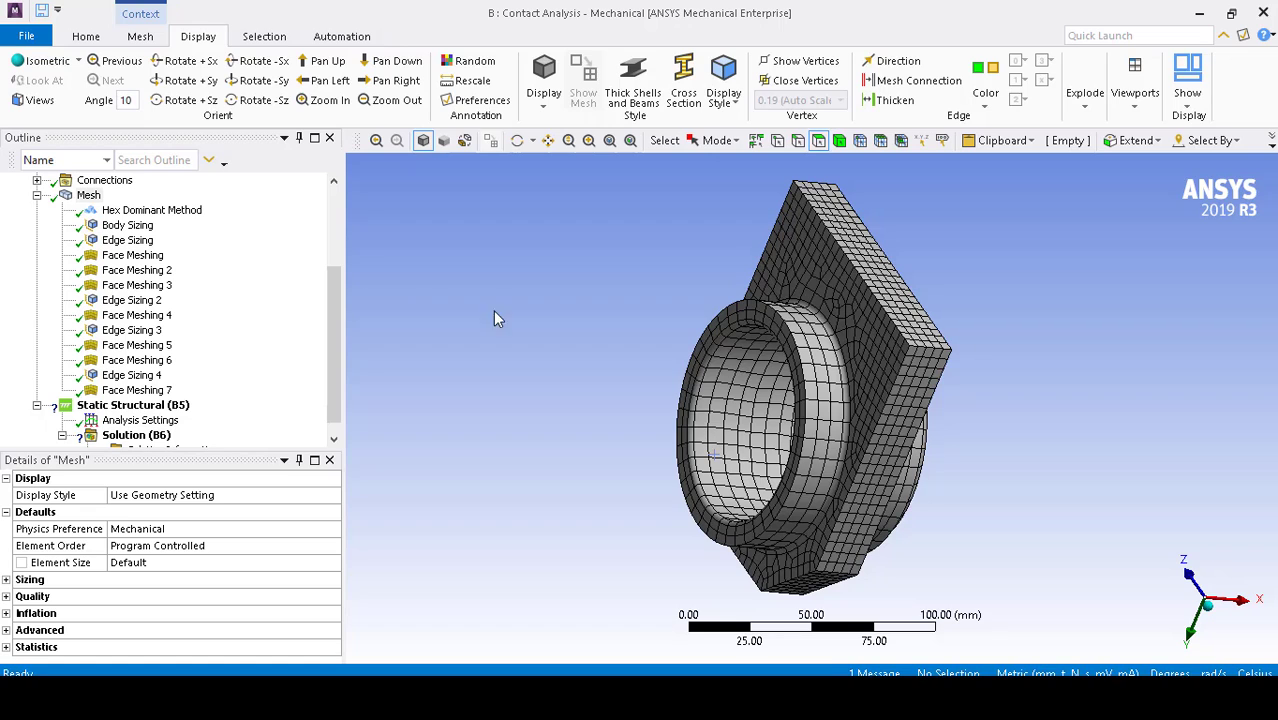
Select the housing as a body and show all bodies of the assembly again.
right_click(818, 372)
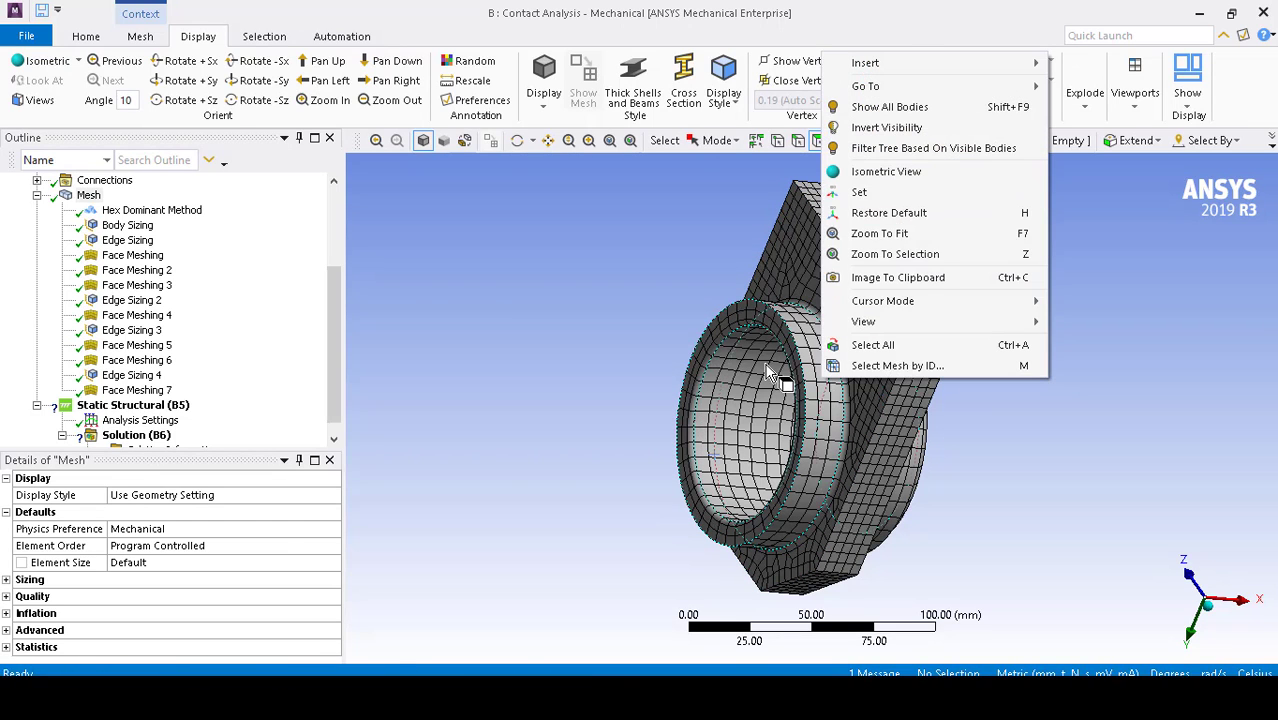
left_click(720, 141)
left_click(716, 140)
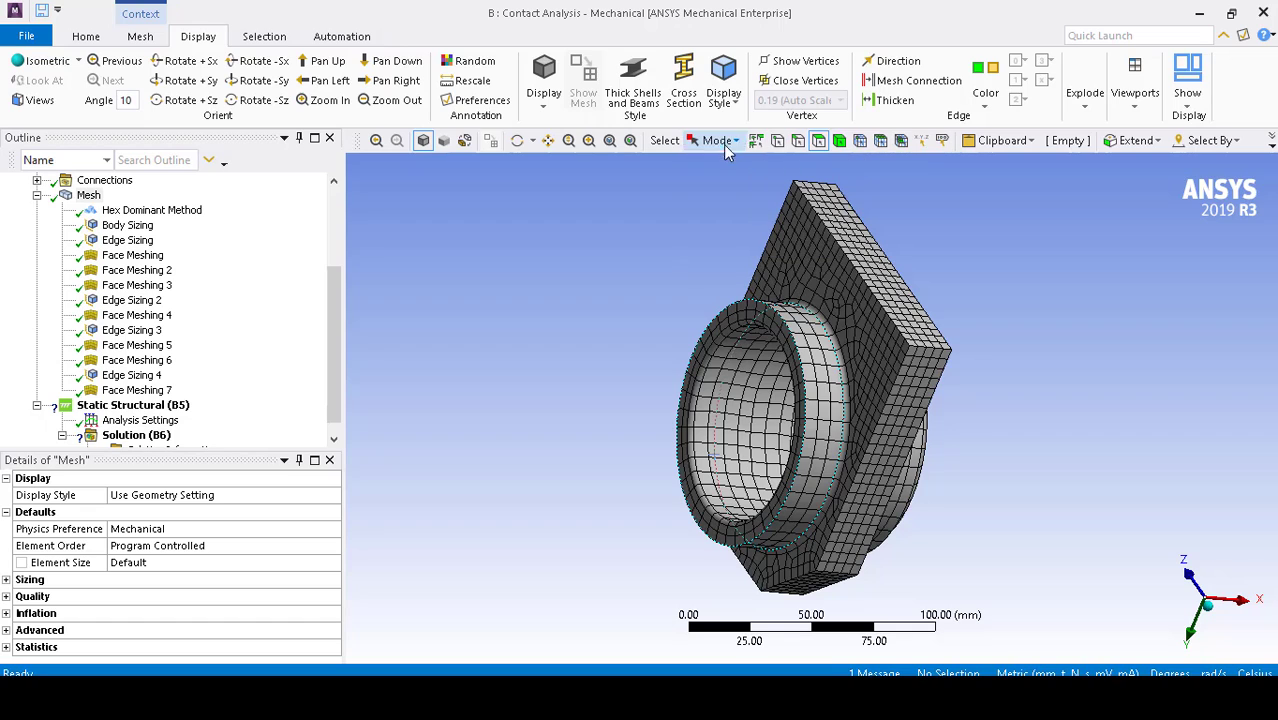
left_click(815, 280)
right_click(812, 282)
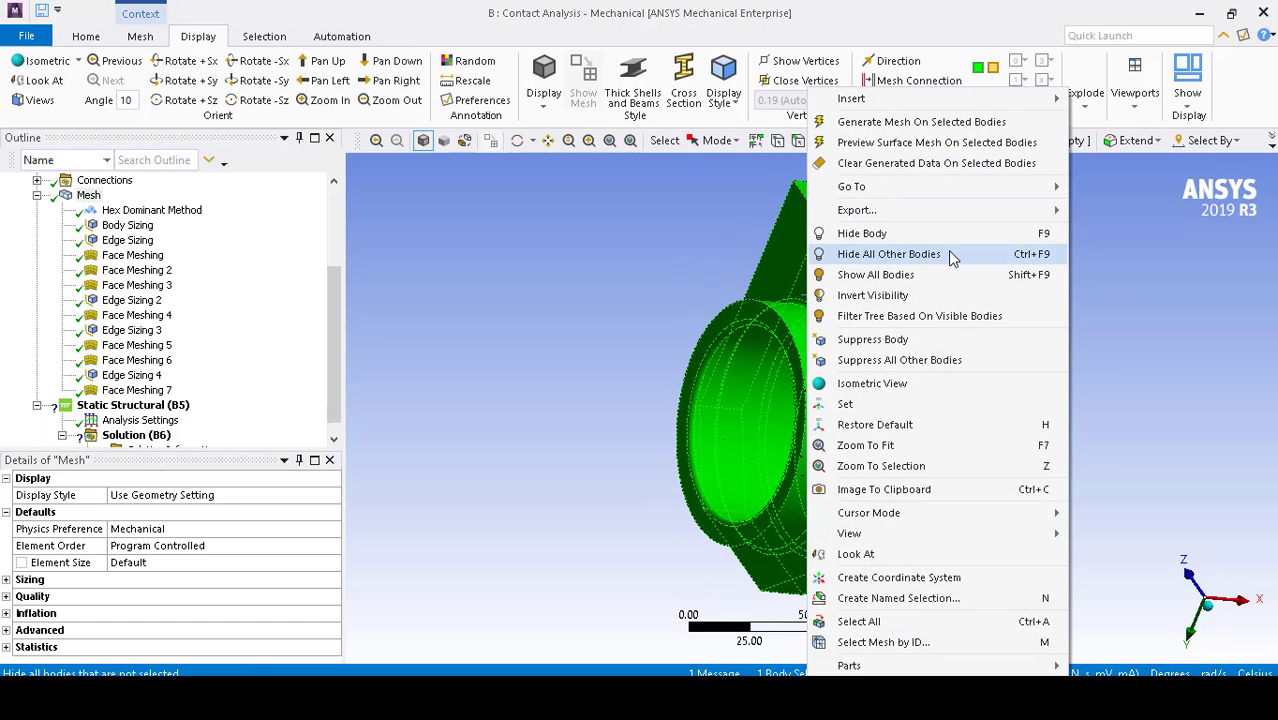
left_click(928, 277)
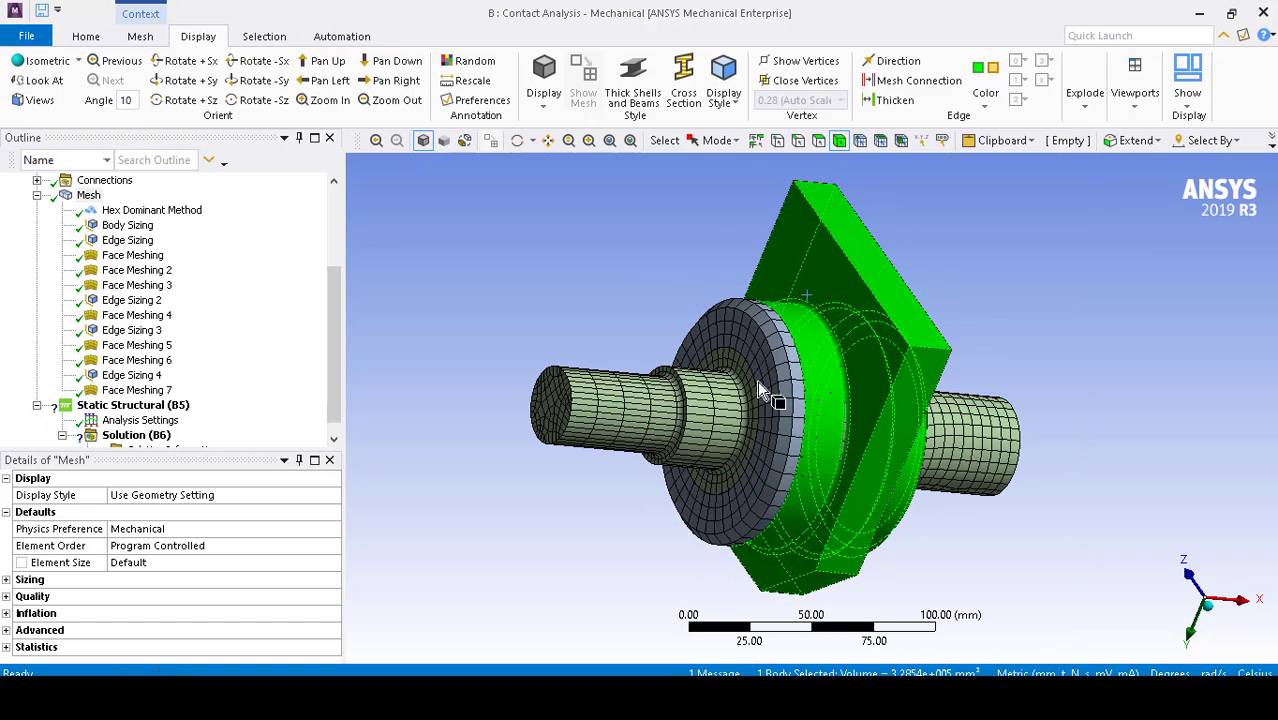
Examine the meshed assembly end-on along the X axis.
left_click(1216, 612)
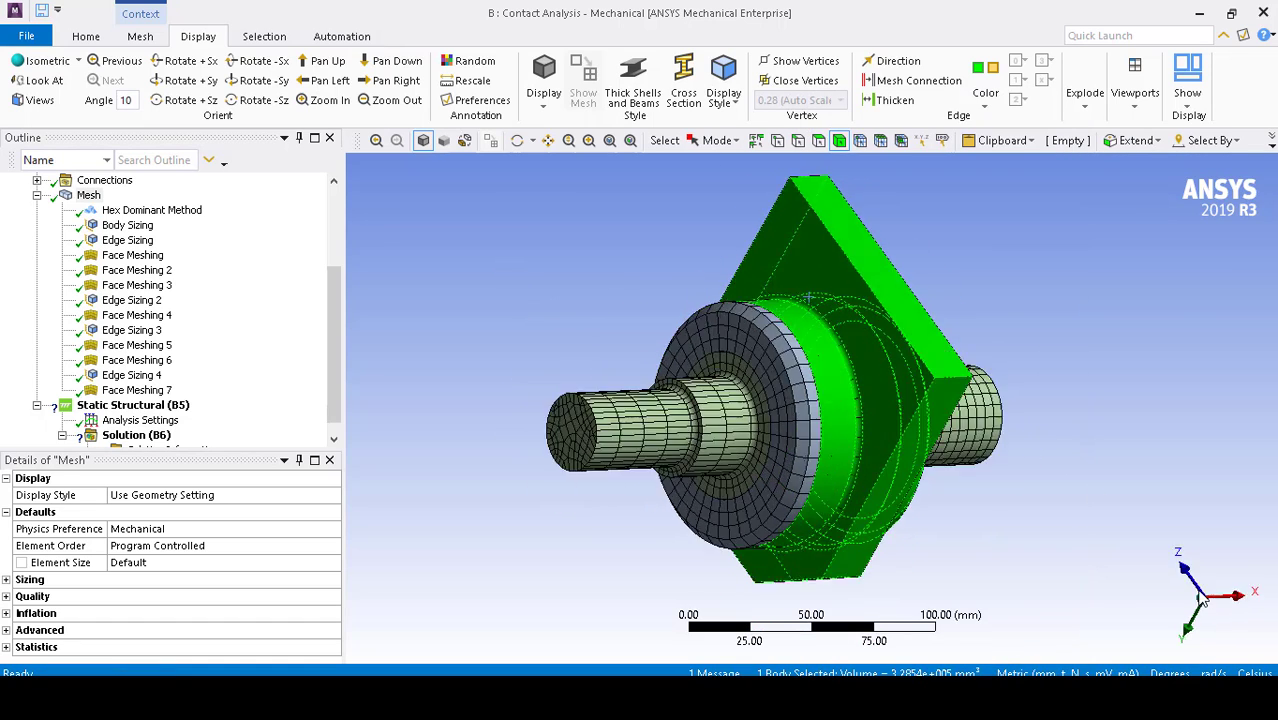
left_click(1208, 577)
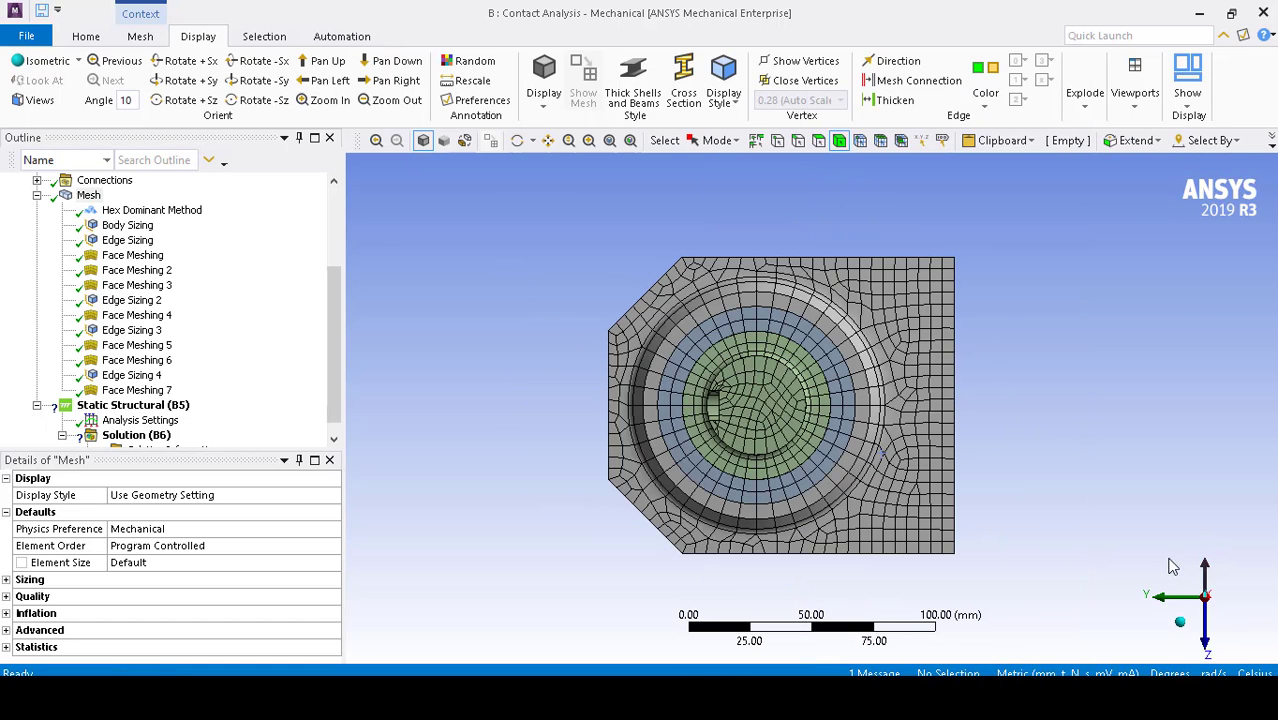
scroll(695, 425, "up", 1)
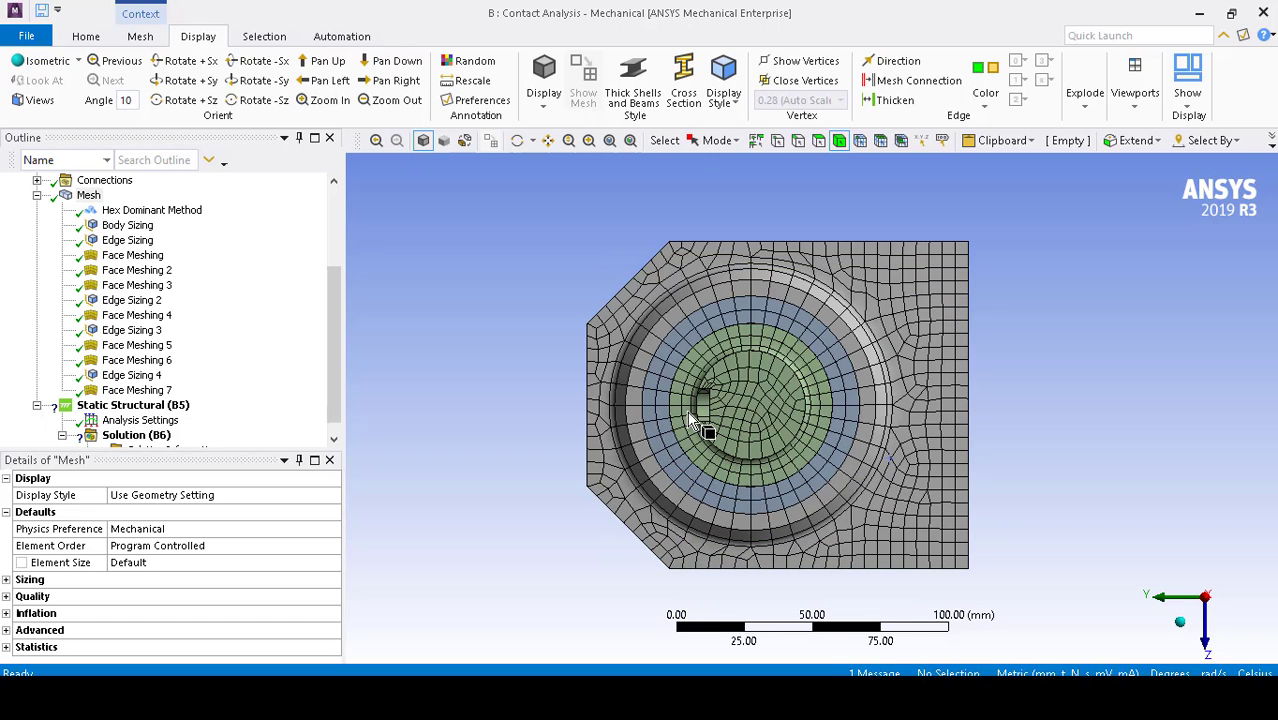
scroll(813, 495, "down", 2)
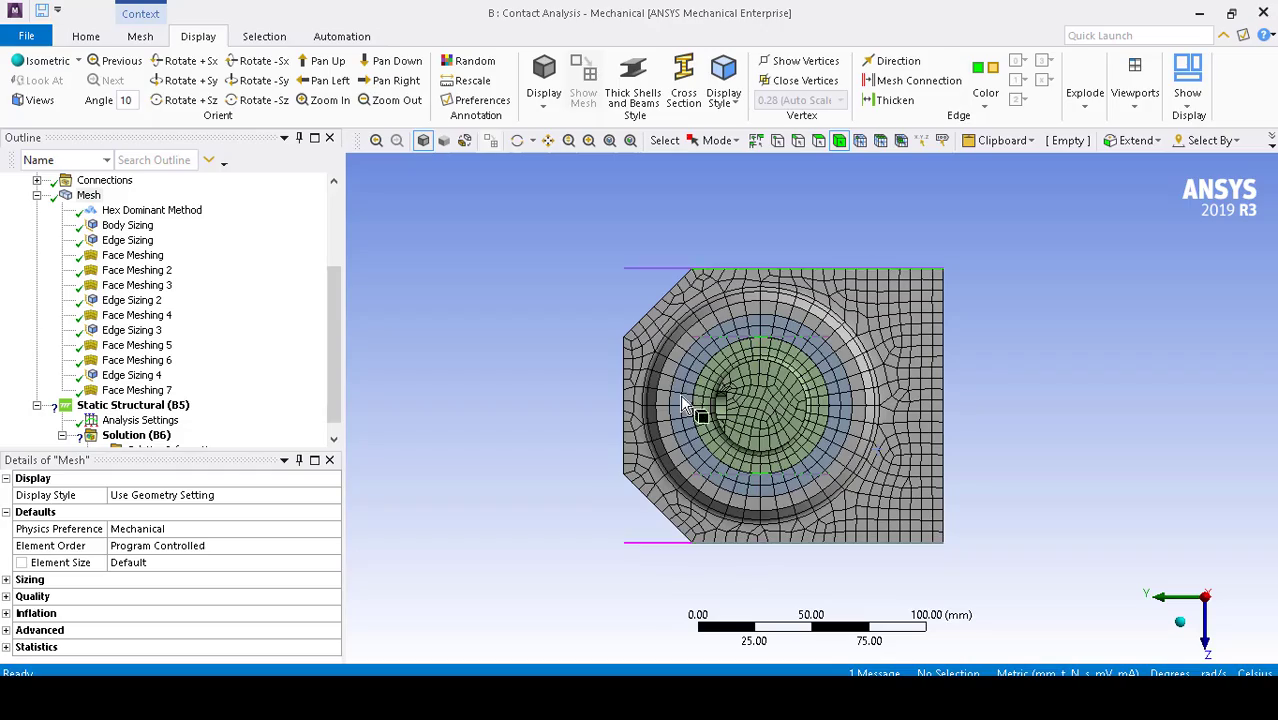
Examine how the shaft and bushing elements line up at their interface, viewed close up along the X axis.
scroll(682, 404, "up", 3)
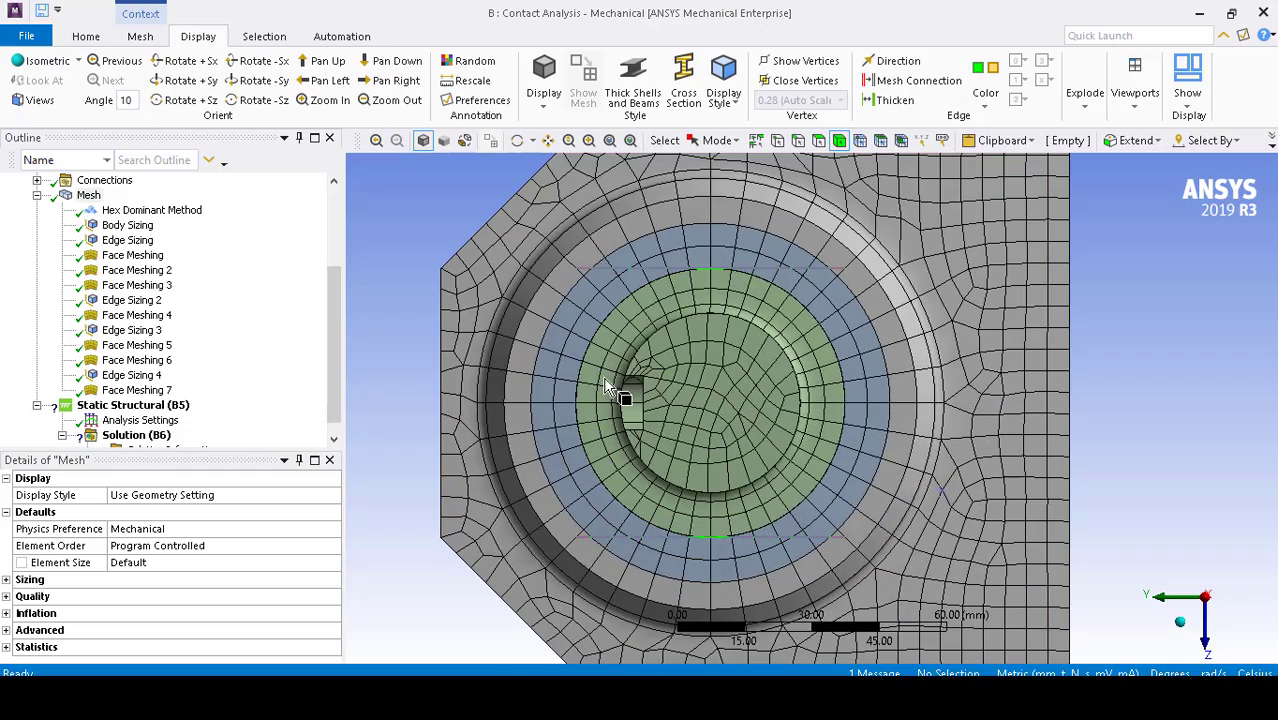
mouse_move(605, 386)
middle_mouse_down()
mouse_move(676, 388)
mouse_move(627, 383)
middle_mouse_up()
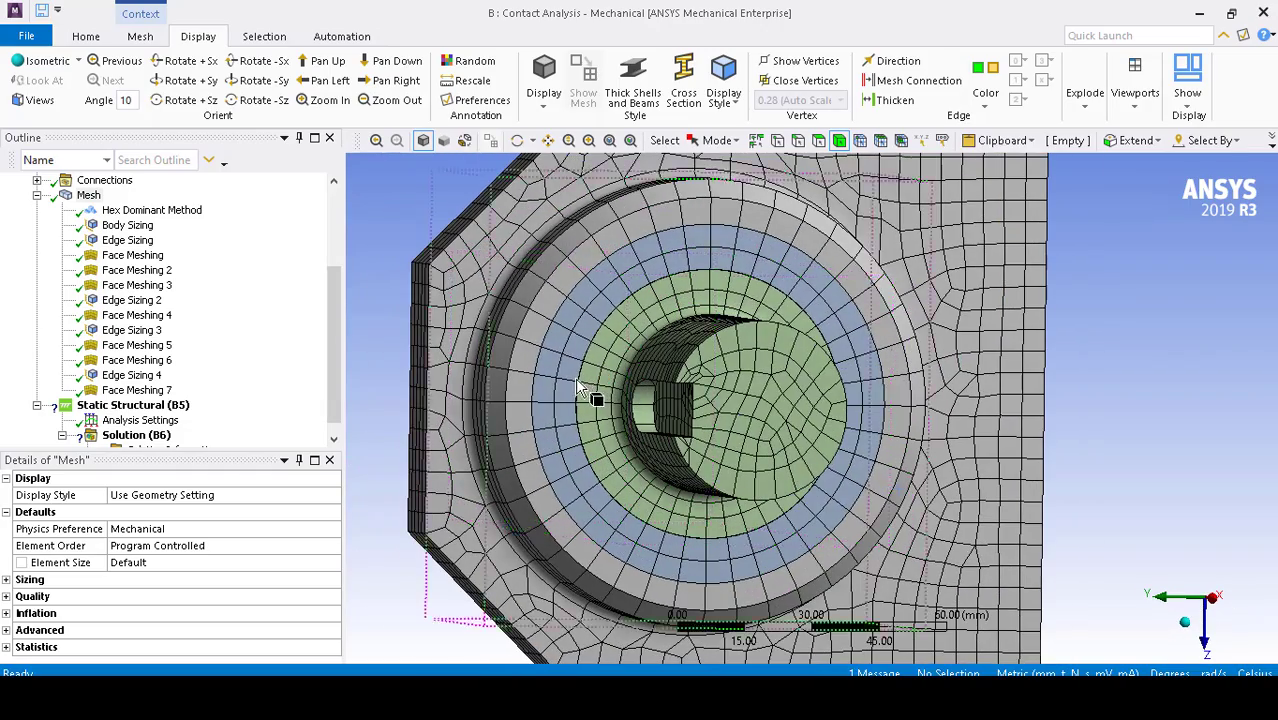
scroll(583, 390, "up", 2)
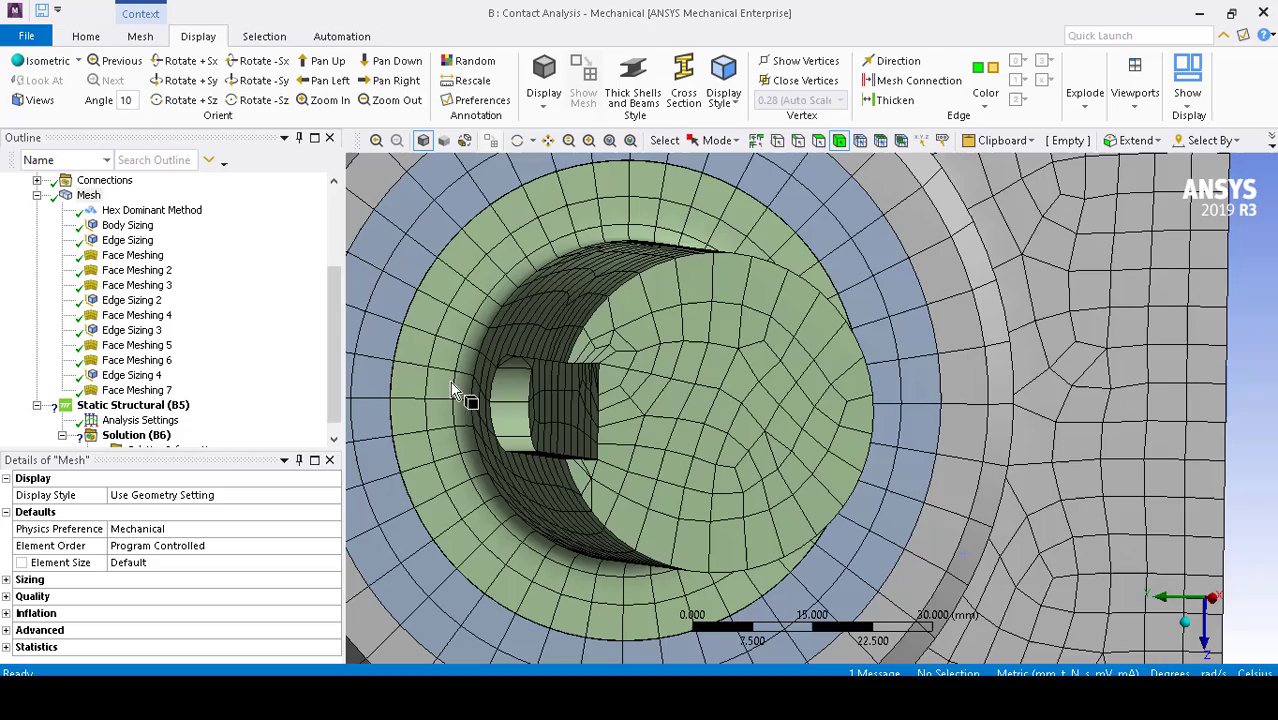
left_click(1213, 604)
scroll(876, 408, "up", 4)
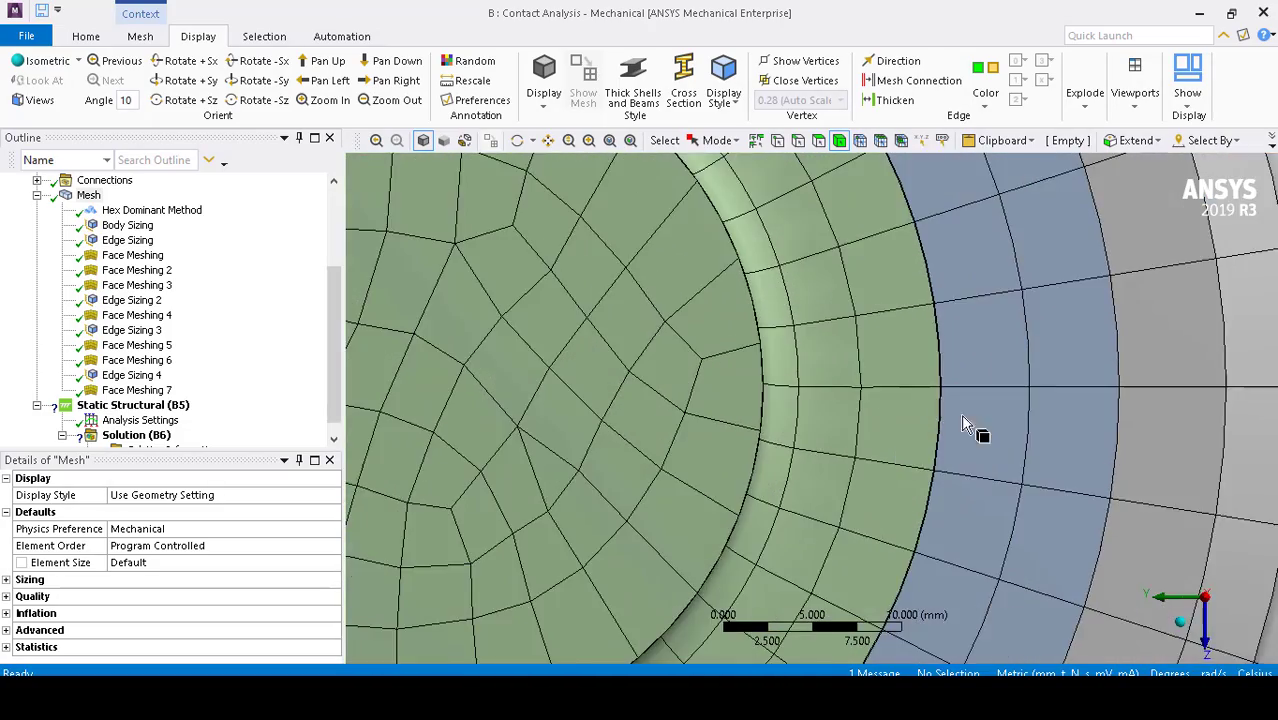
scroll(1107, 405, "up", 3)
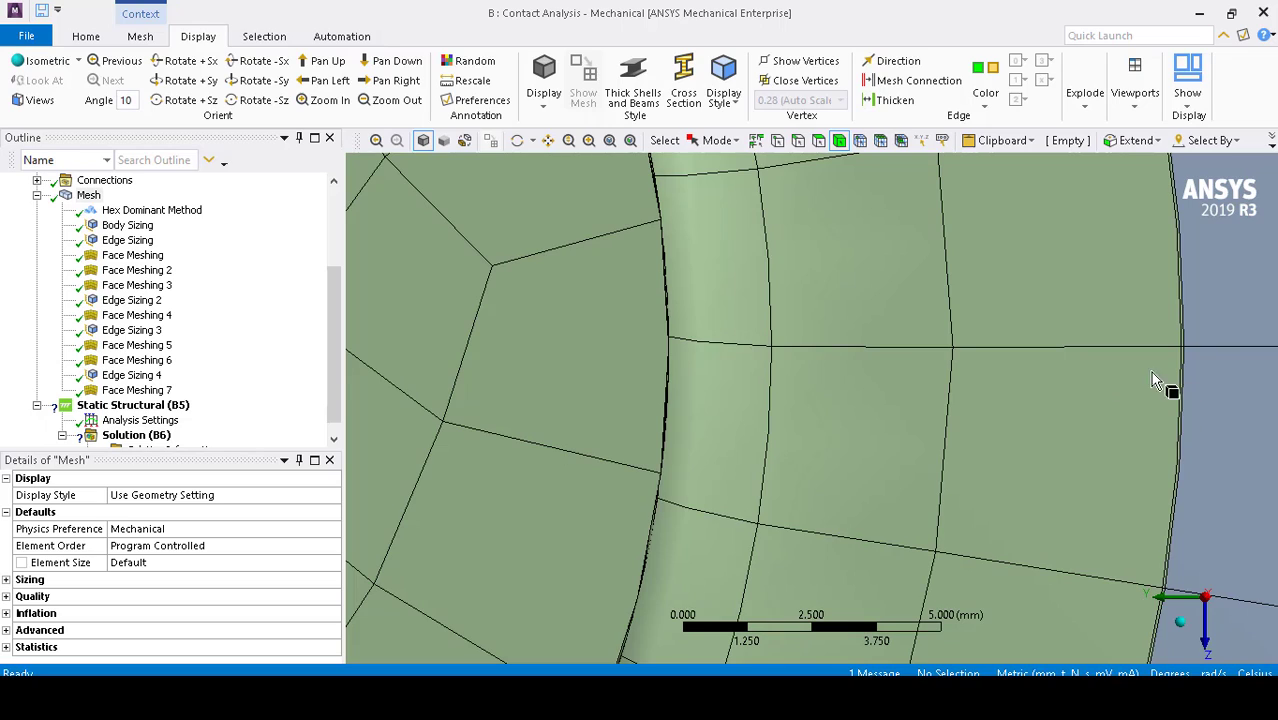
scroll(1210, 392, "up", 1)
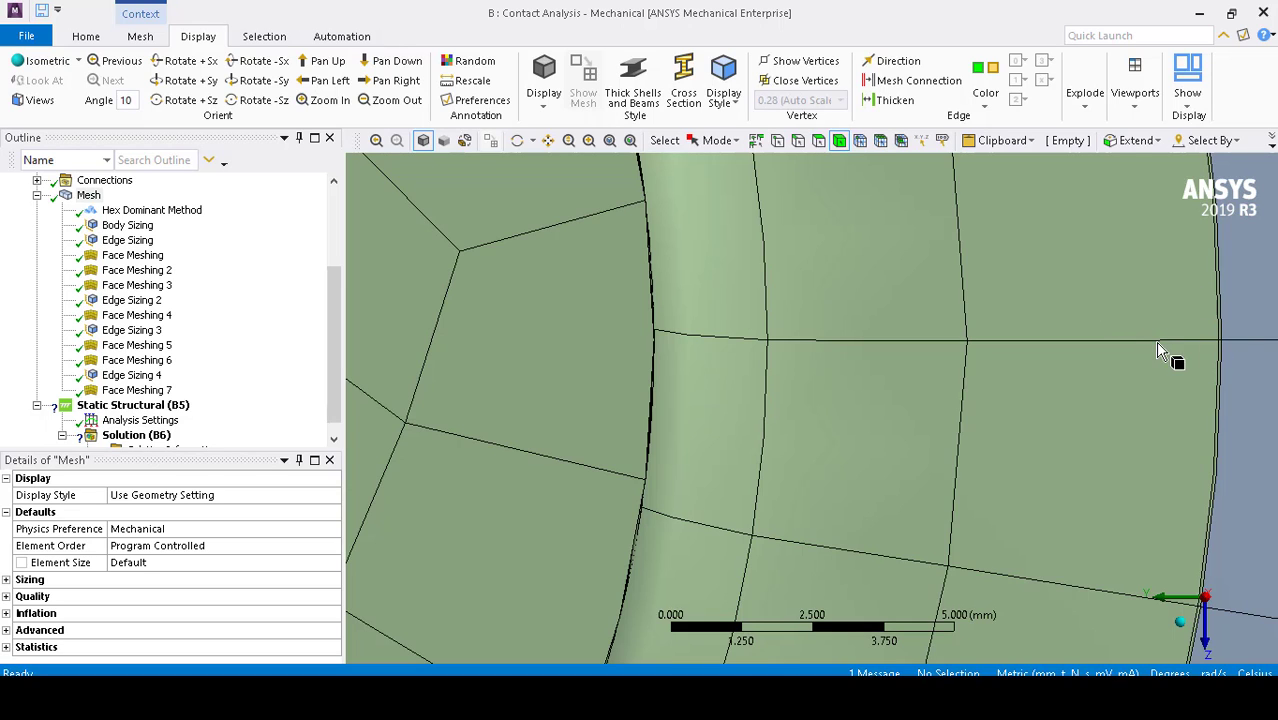
Select the shaft, bushing and housing bodies in turn to identify which elements belong to each part.
left_click(1120, 352)
left_click(1228, 368)
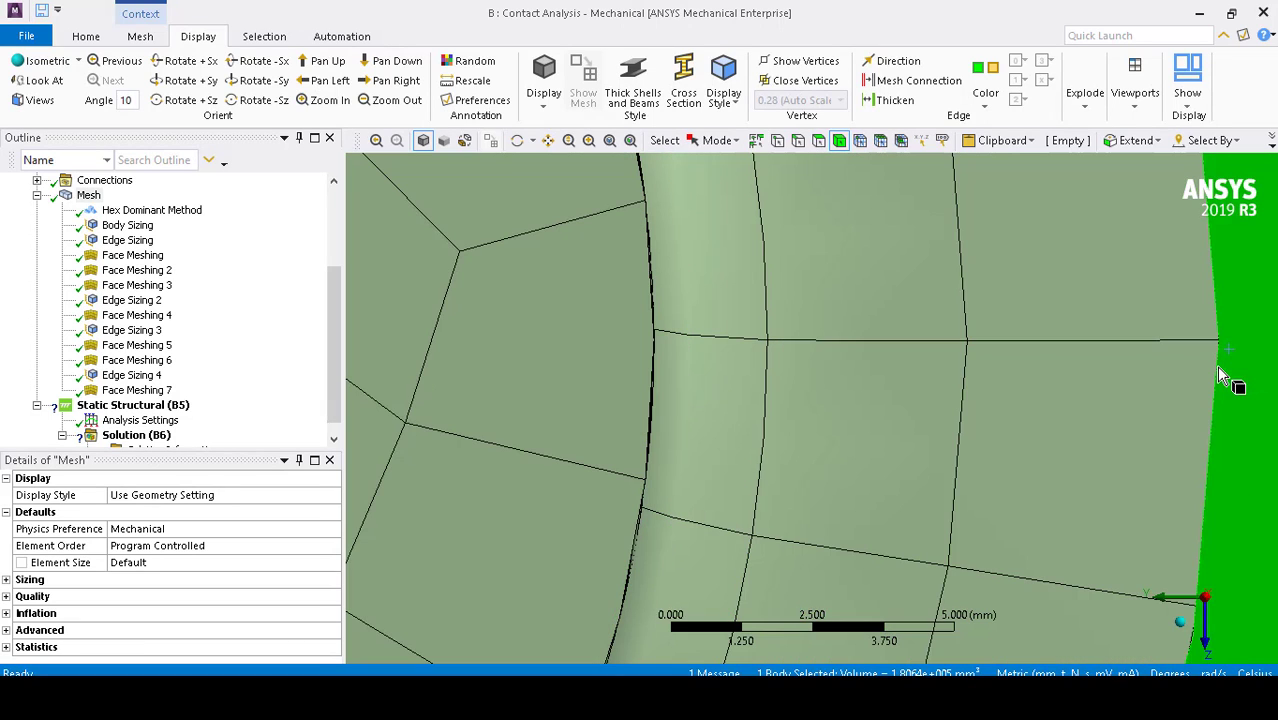
middle_click_drag(1183, 360, 1152, 360)
left_click(1085, 376)
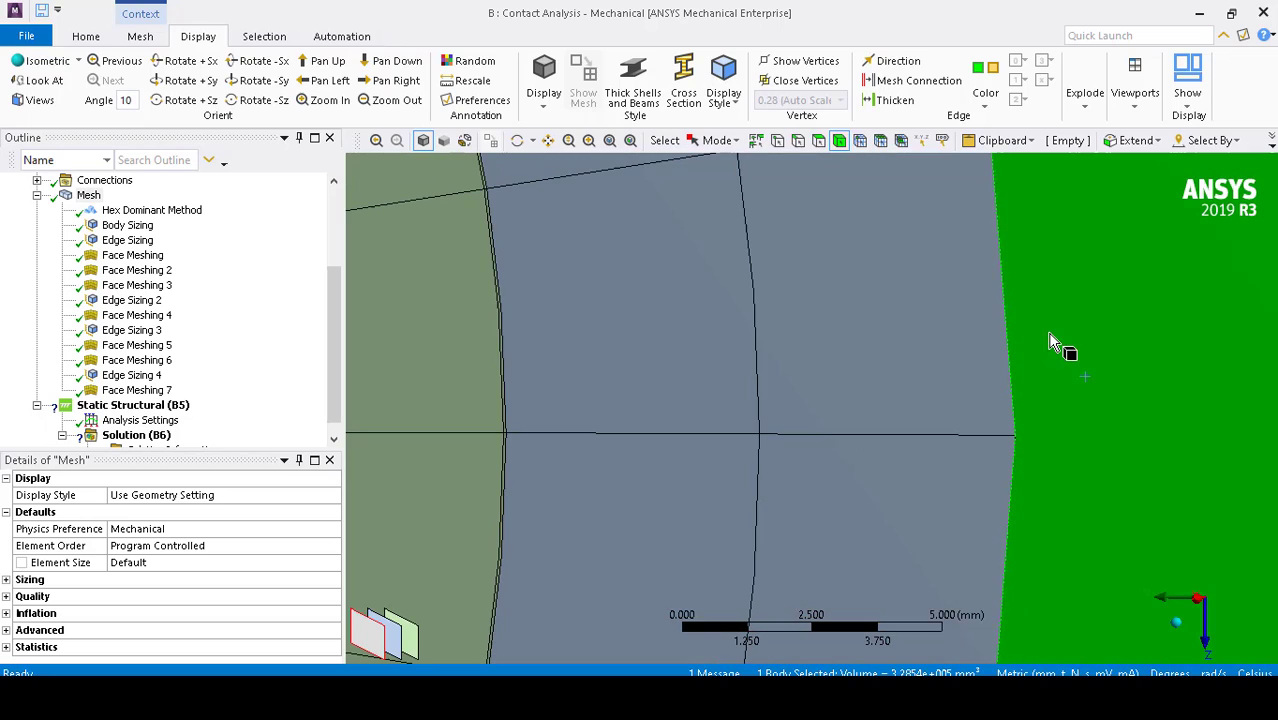
left_click(957, 387)
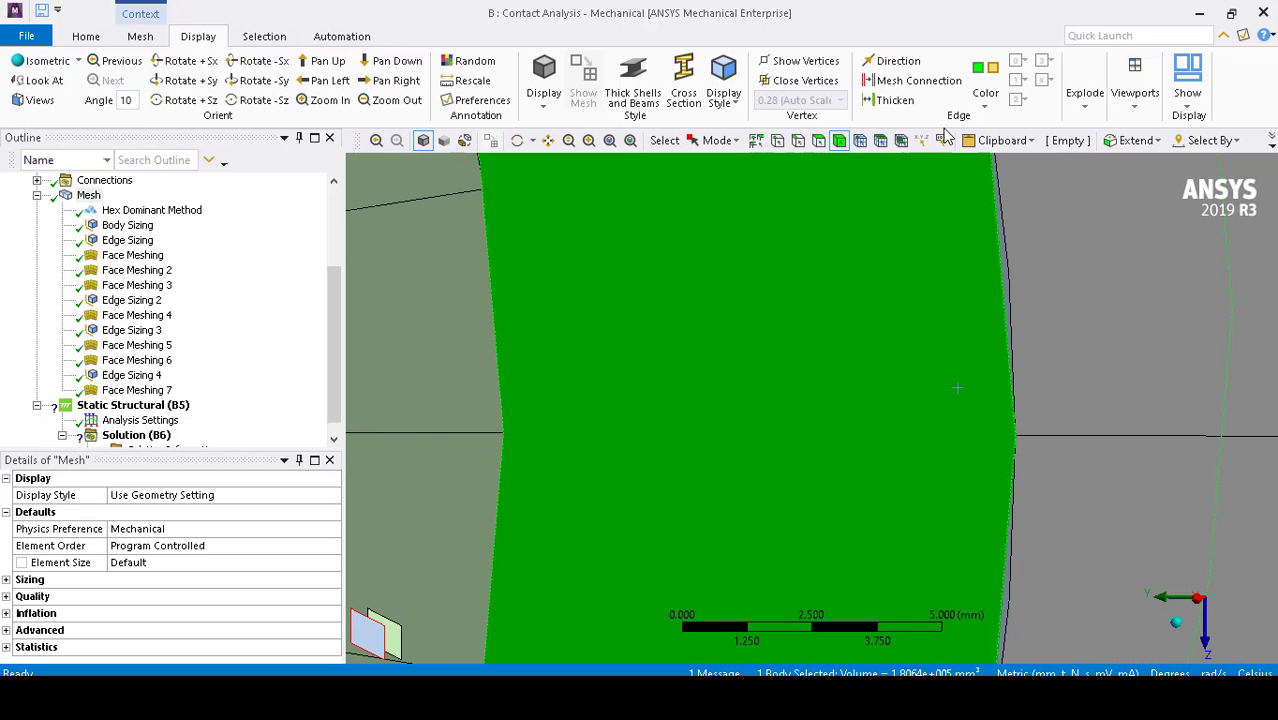
Switch to edge selection and examine the element boundaries between shaft, bushing and housing, ending with a wider view.
left_click(798, 142)
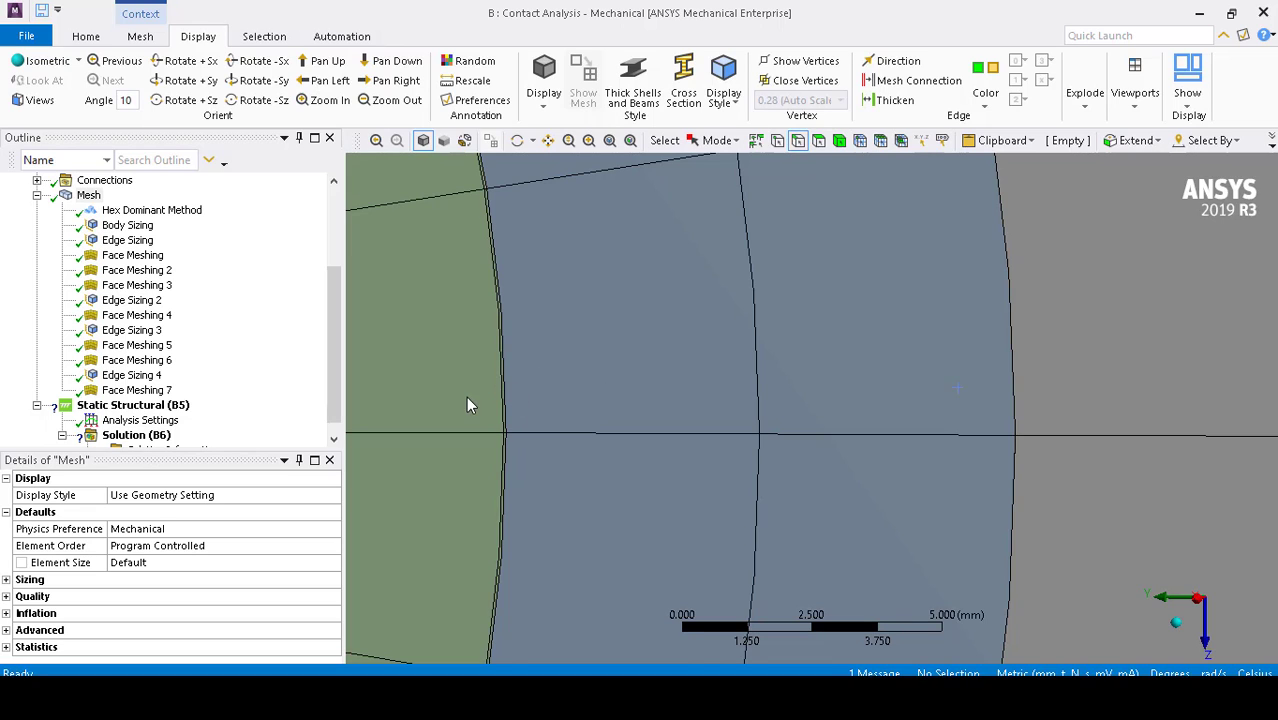
scroll(528, 395, "up", 2)
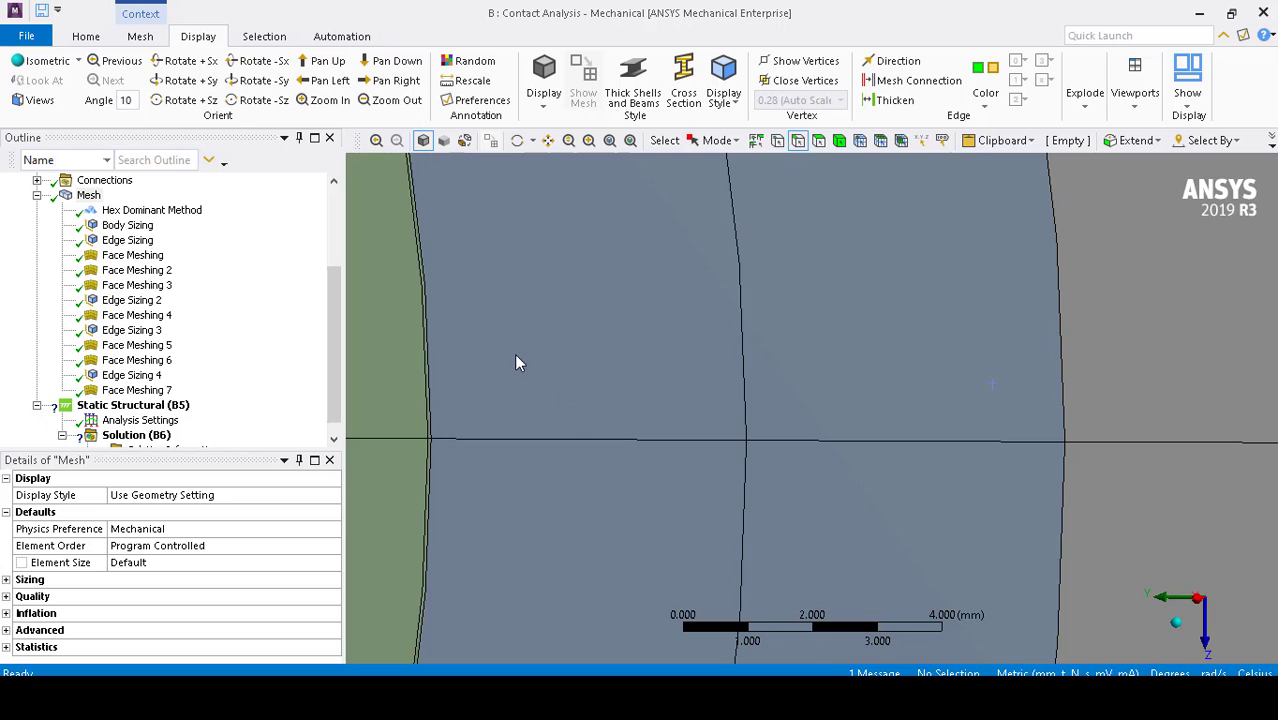
middle_click_drag(518, 363, 422, 434)
scroll(418, 427, "down", 2)
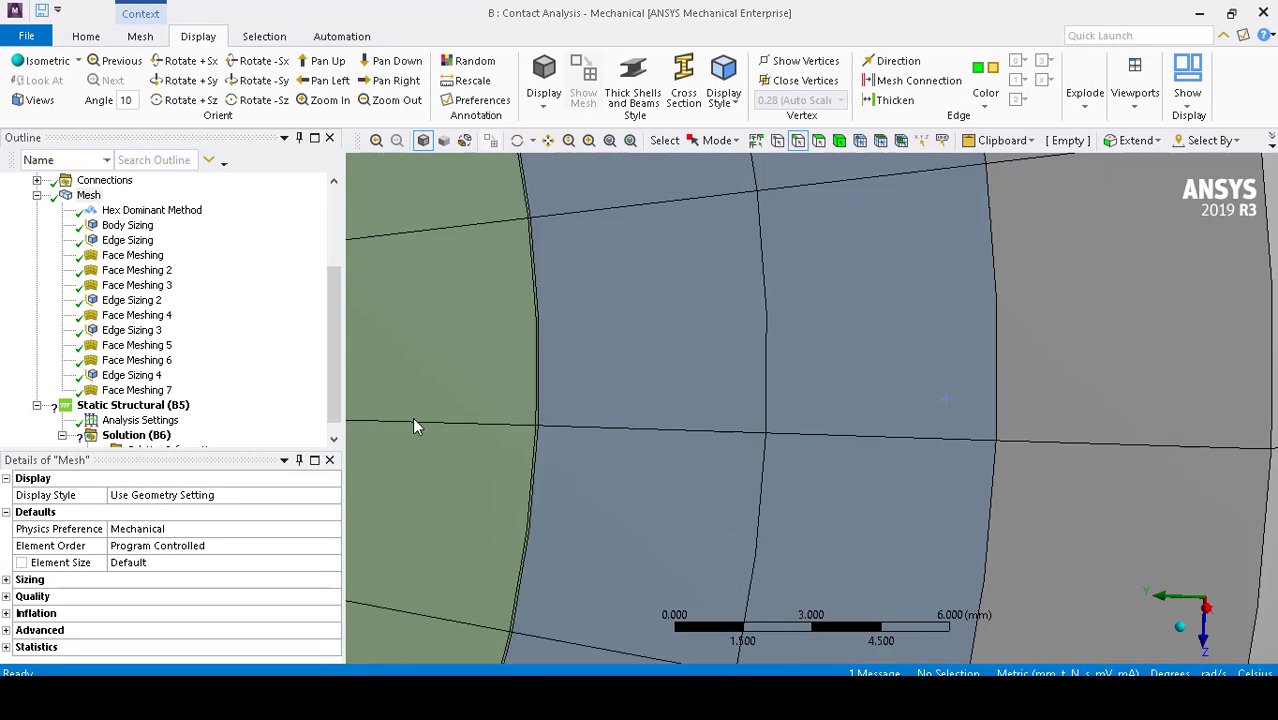
scroll(571, 394, "down", 2)
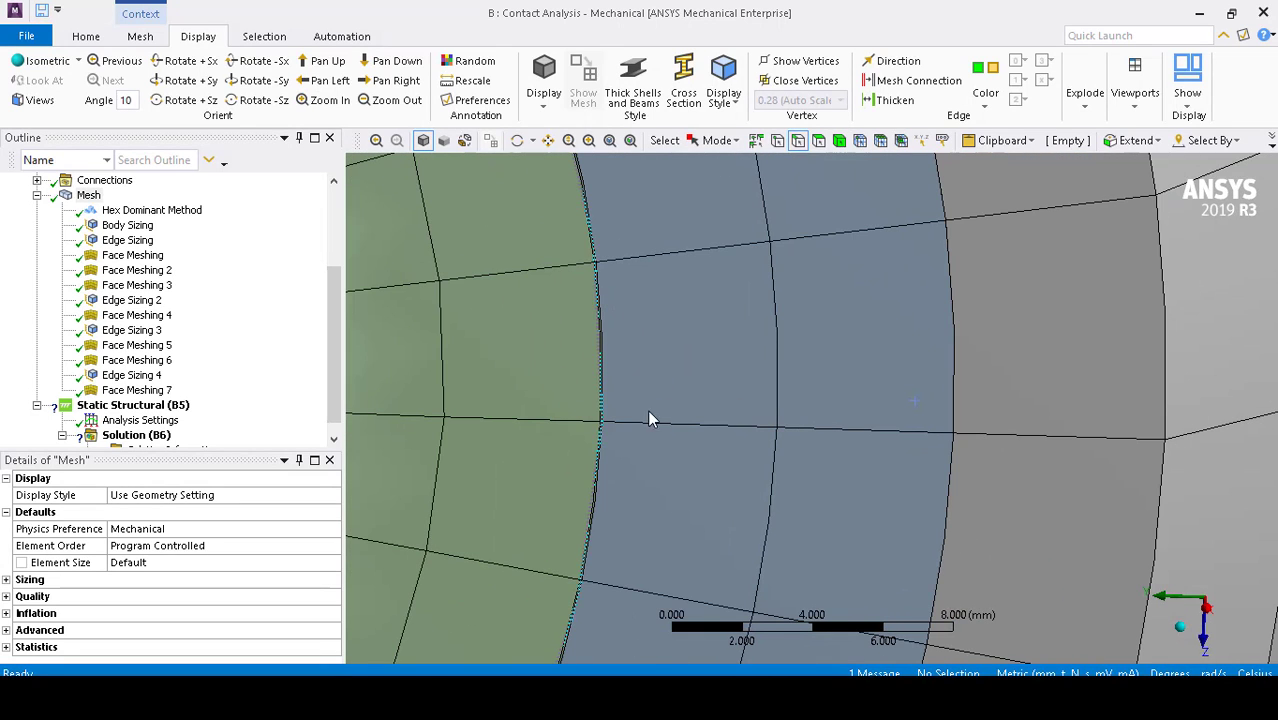
scroll(614, 403, "down", 10)
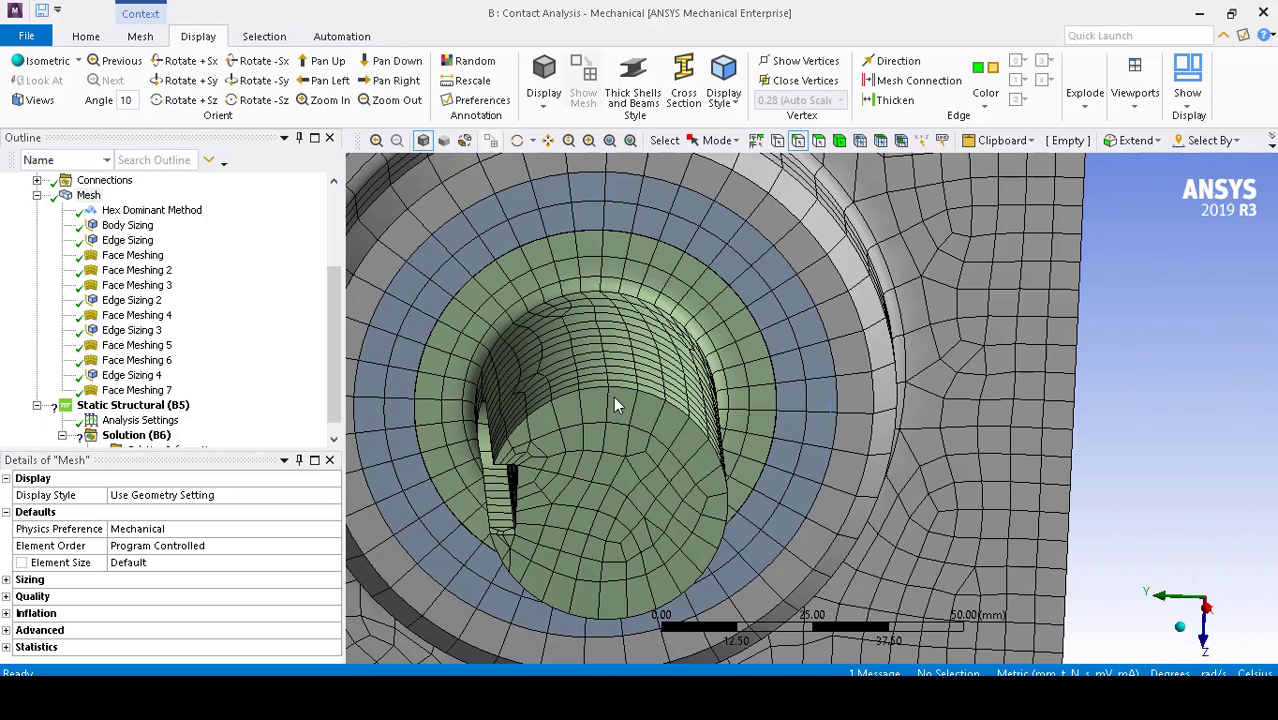
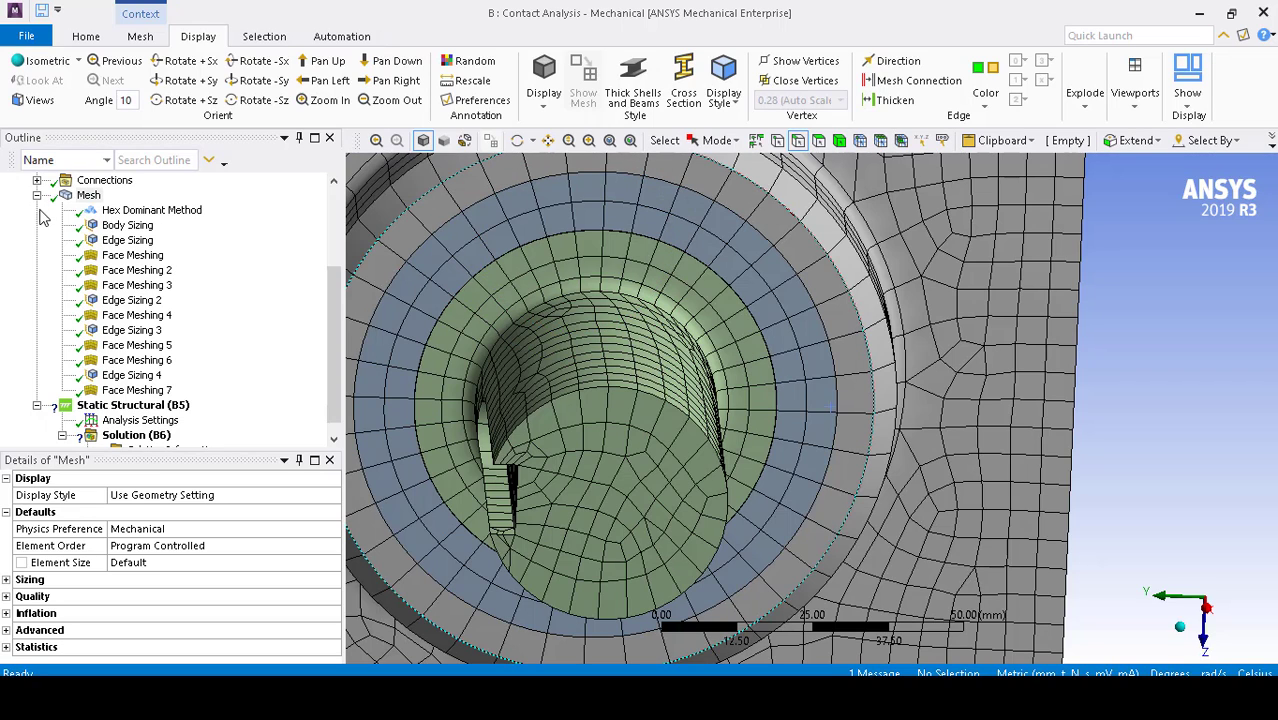
Review the existing contact regions under Connections, checking Contact Region 2, Contact Region 3 and Contact Region 4.
left_click(37, 196)
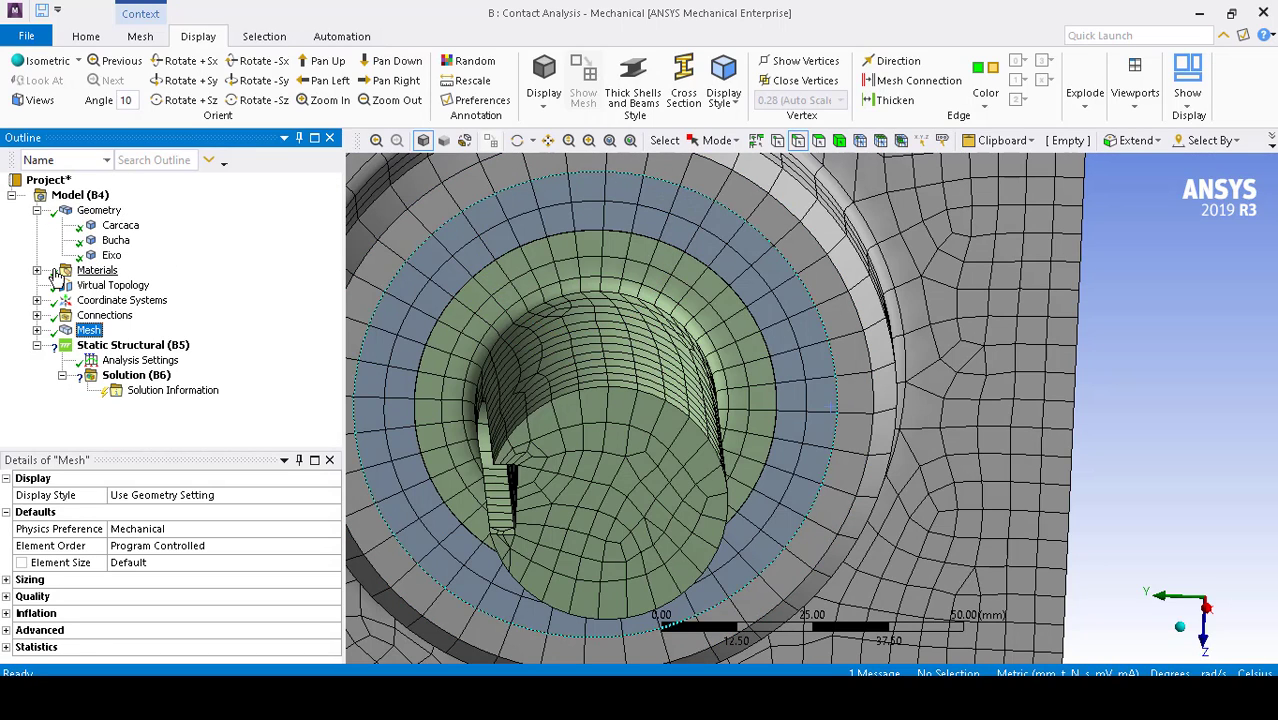
left_click(100, 301)
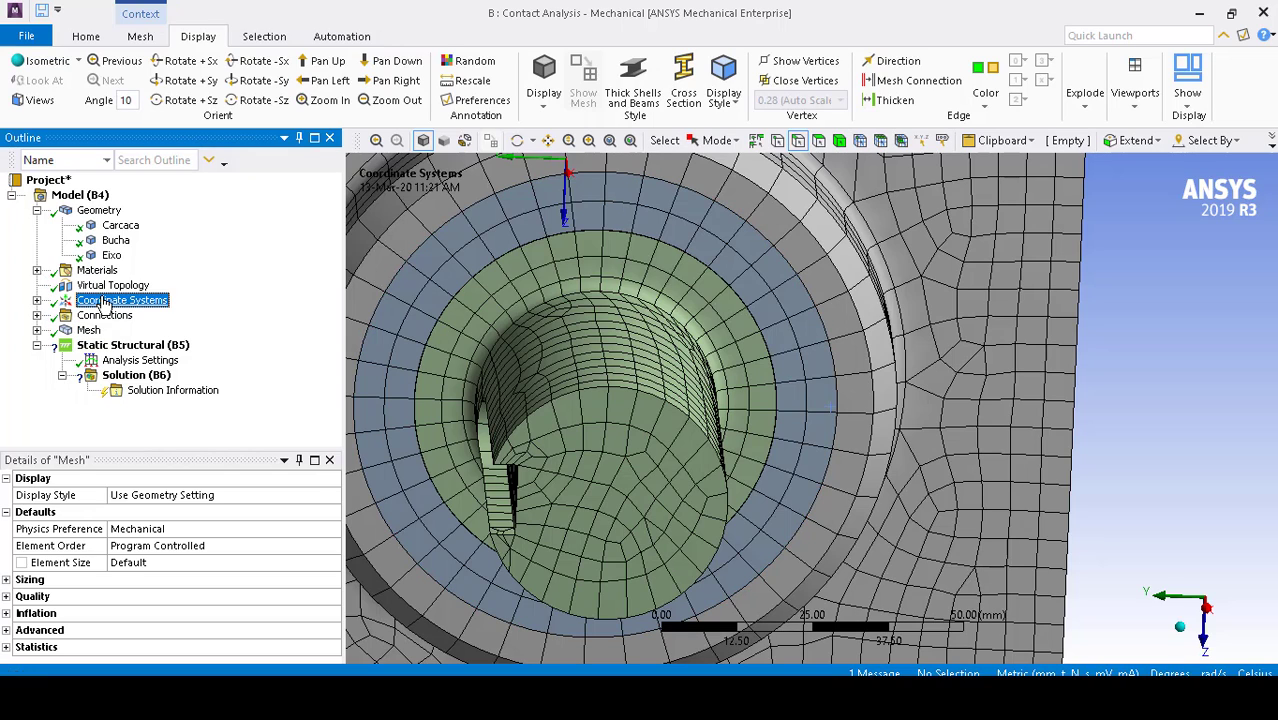
left_click(100, 316)
left_click(37, 315)
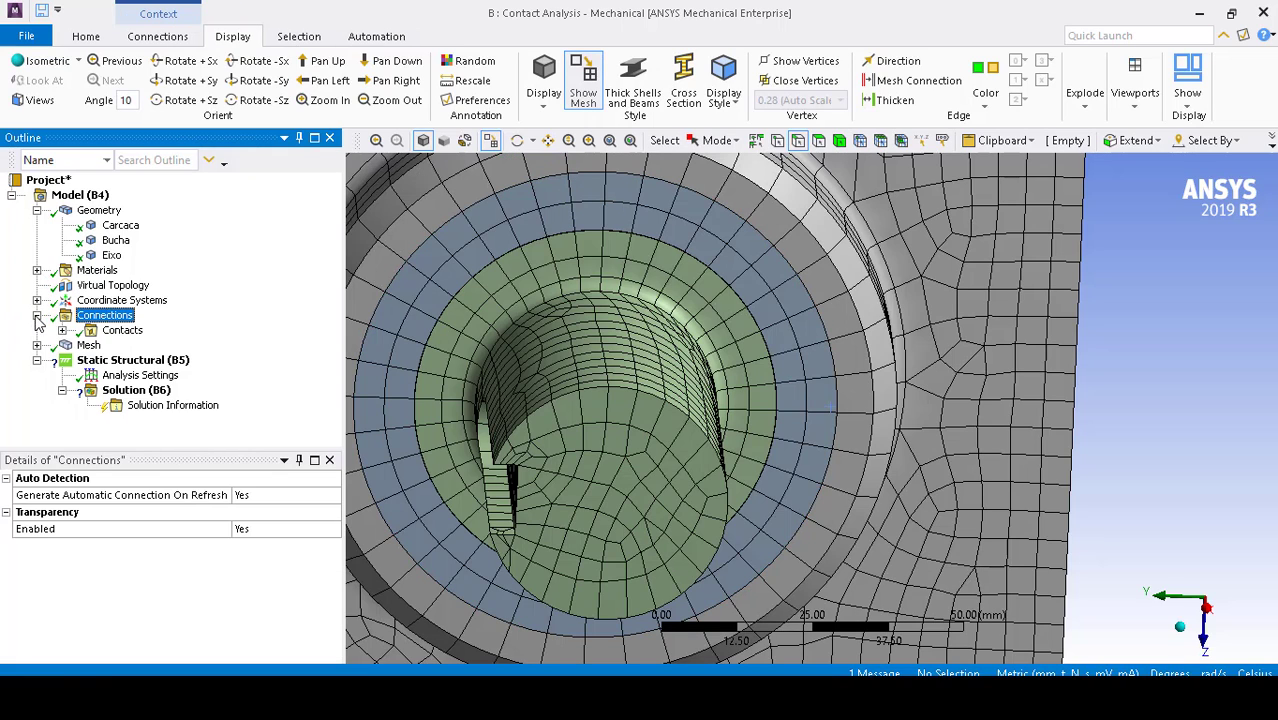
left_click(115, 331)
left_click(62, 331)
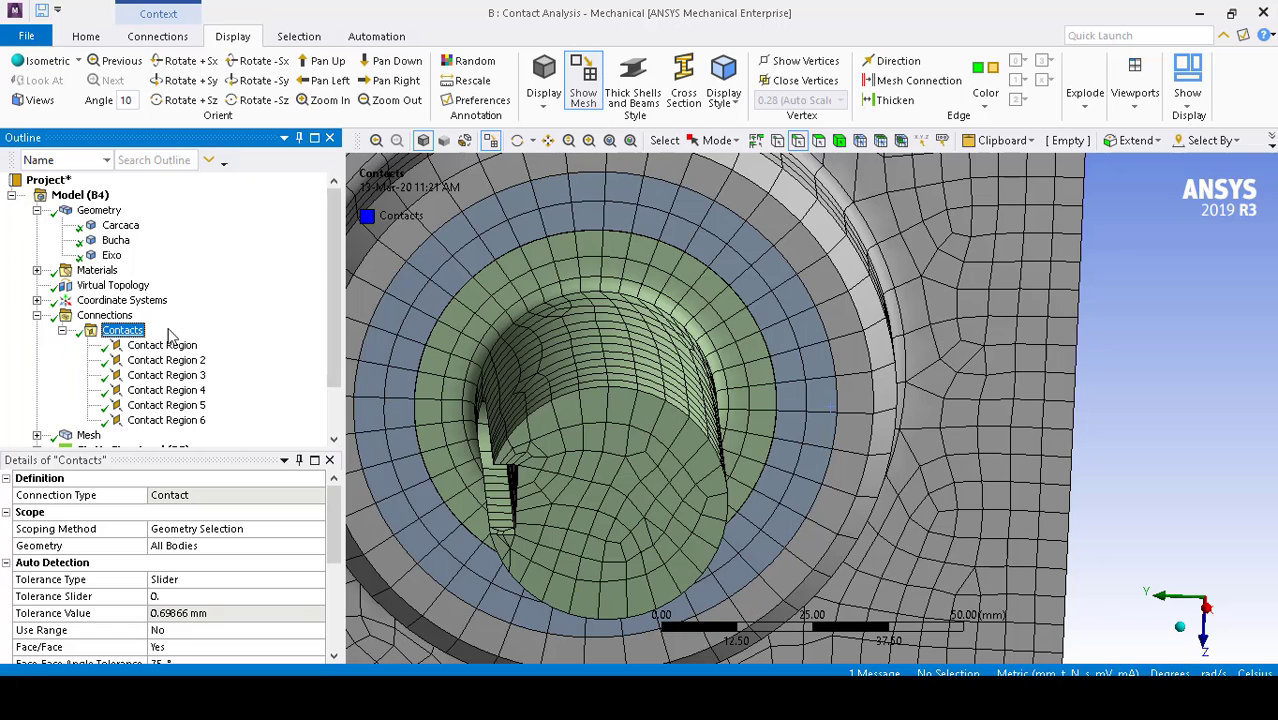
left_click(166, 360)
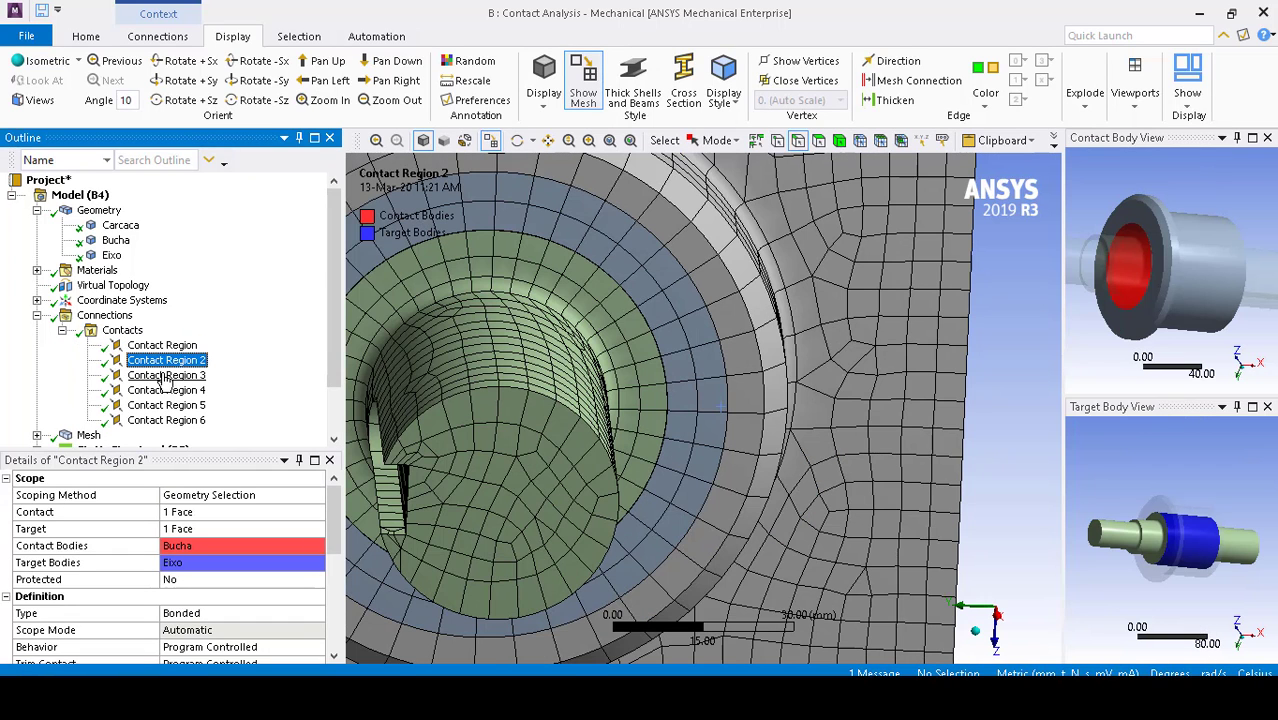
left_click(163, 376)
left_click(165, 390)
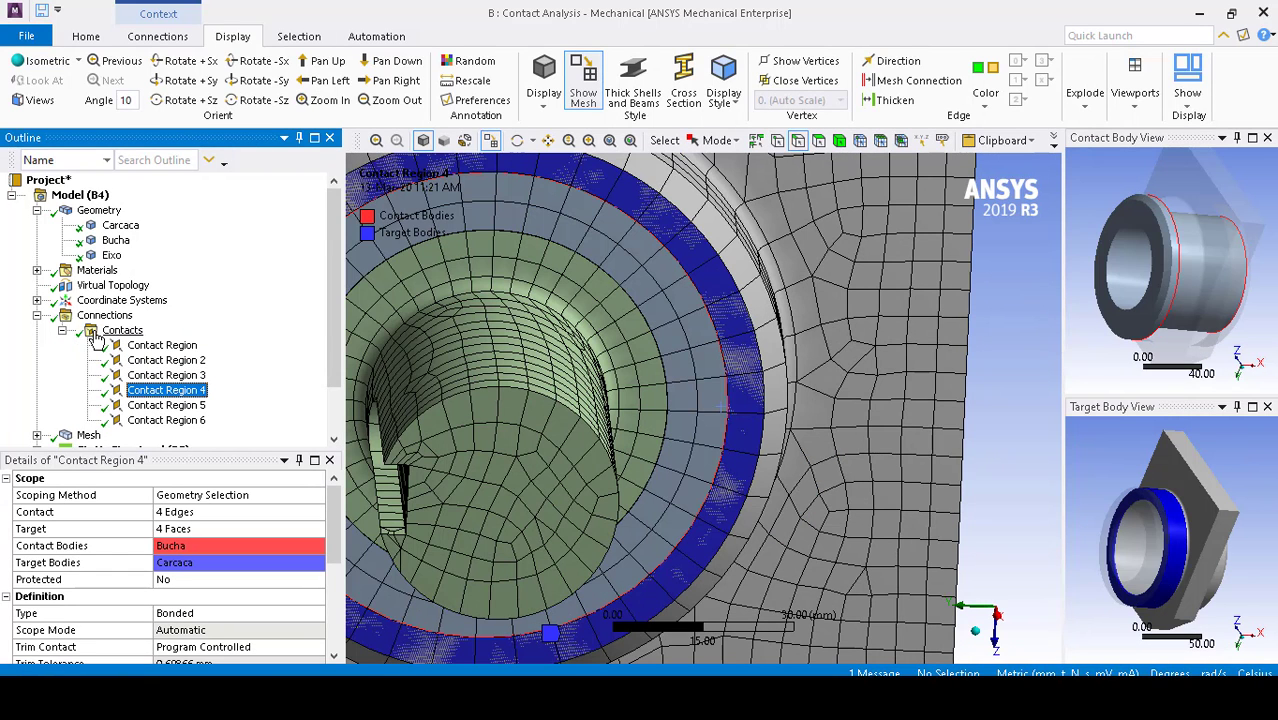
Delete the whole Contacts group from Connections and confirm the deletion.
right_click(124, 338)
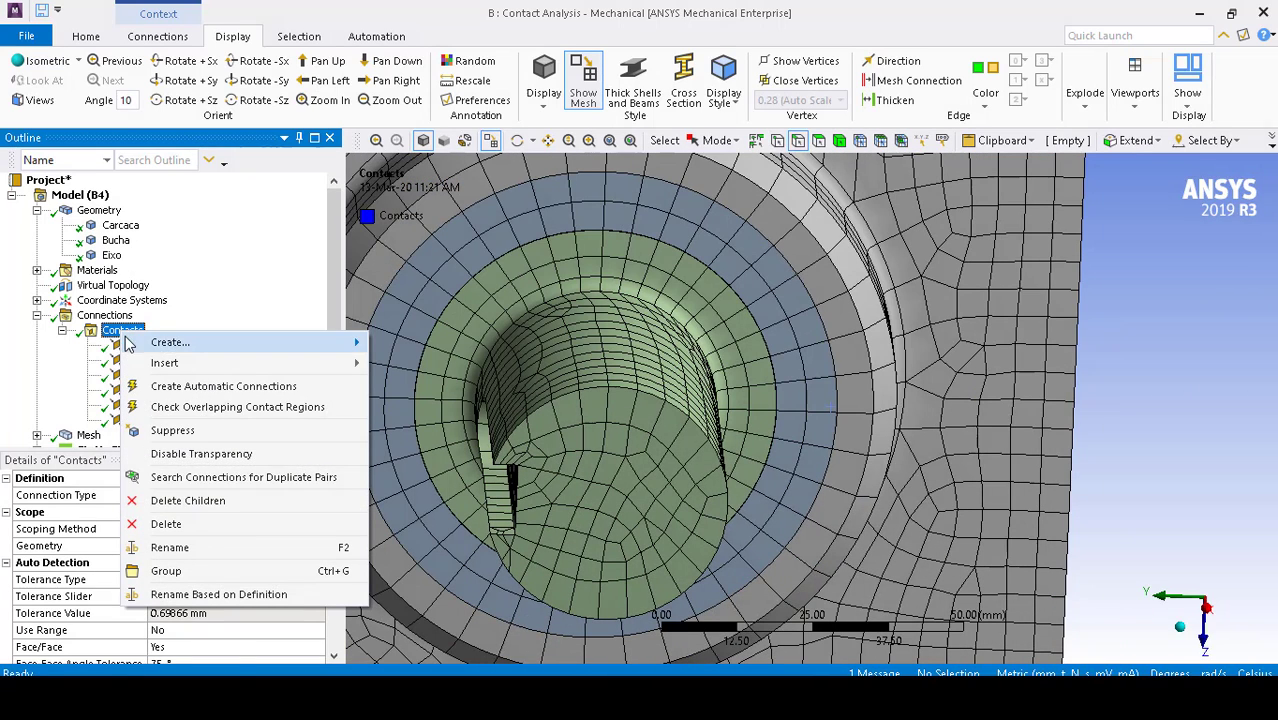
left_click(165, 523)
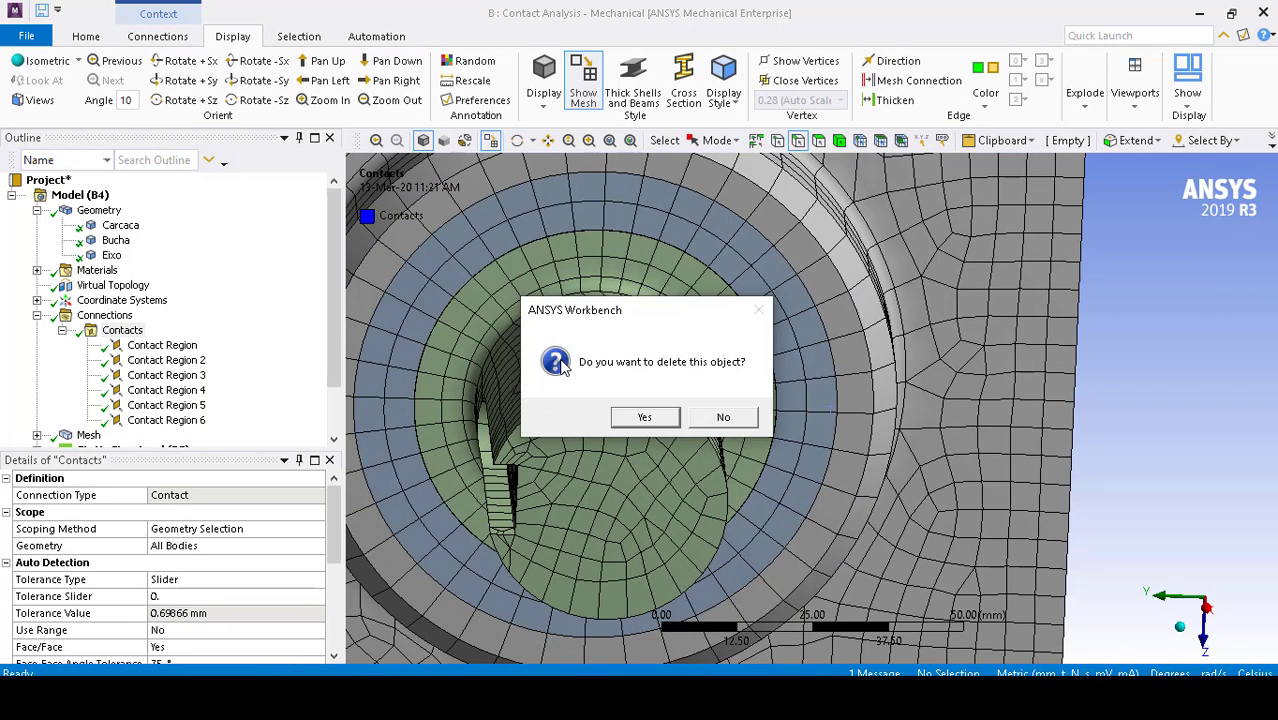
left_click(643, 418)
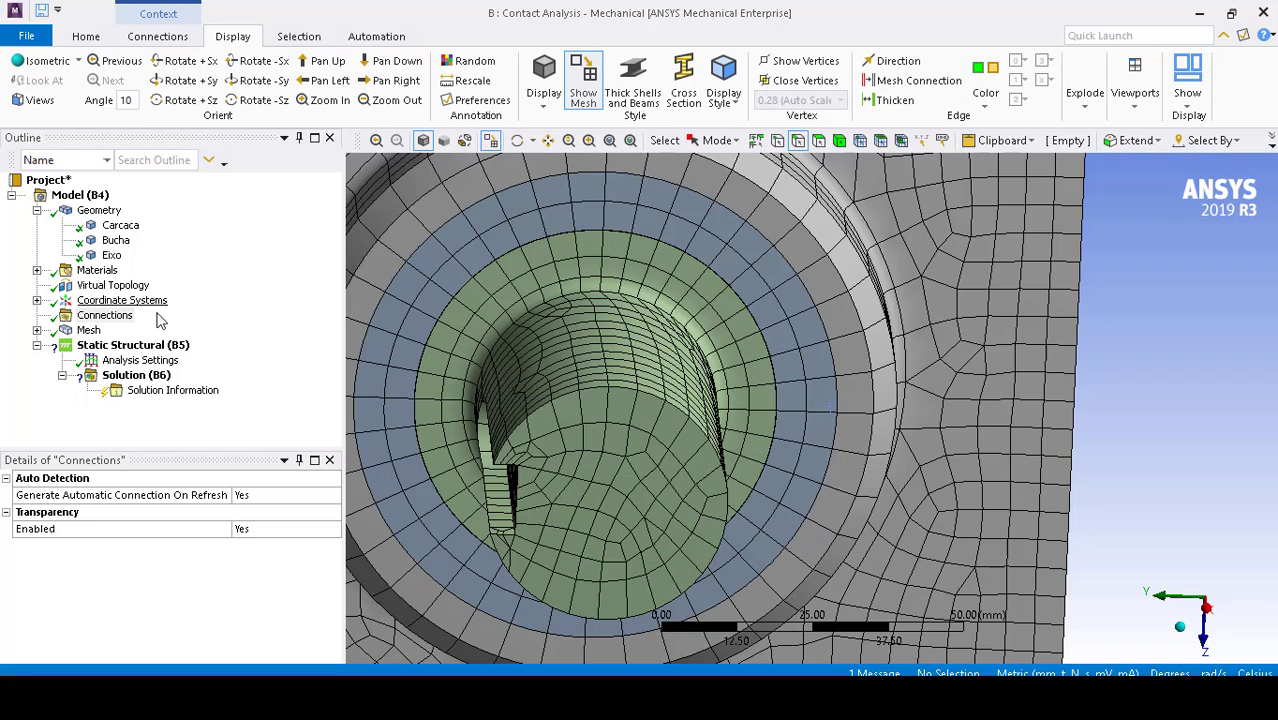
Examine the meshed assembly from the side with the shaft vertical, leaving no edges selected.
scroll(795, 288, "down", 3)
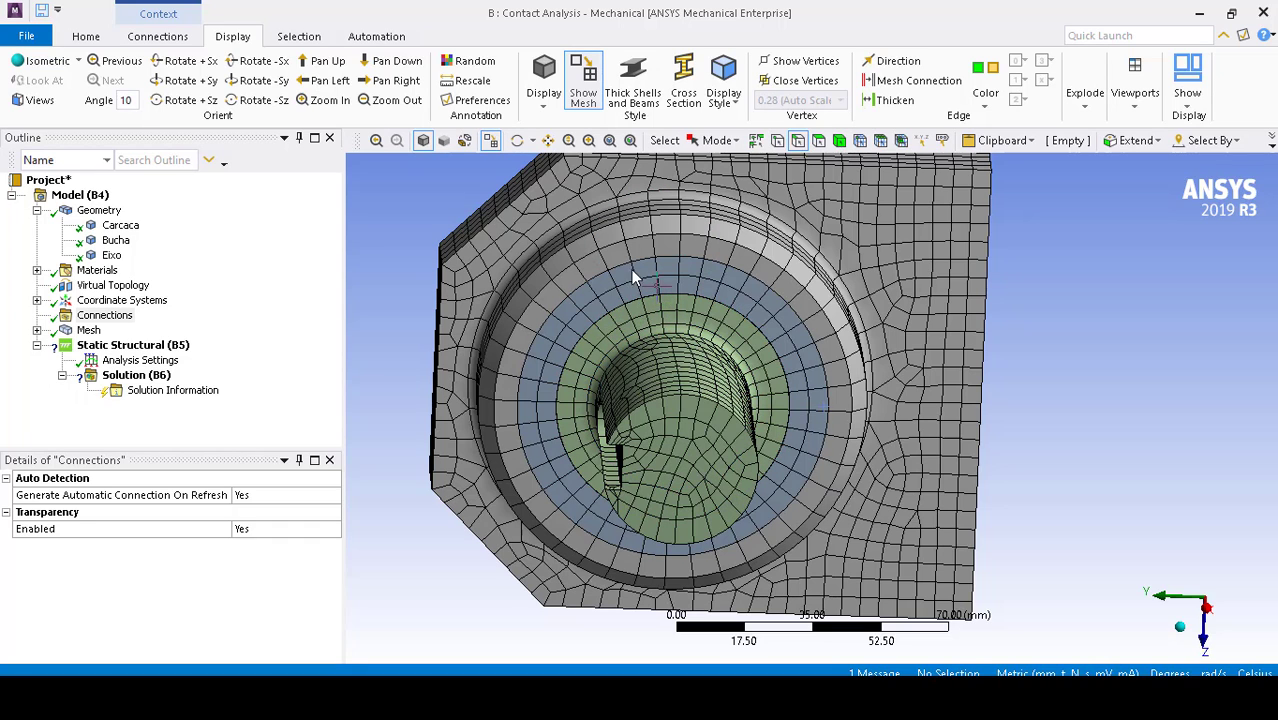
middle_click_drag(627, 213, 628, 229)
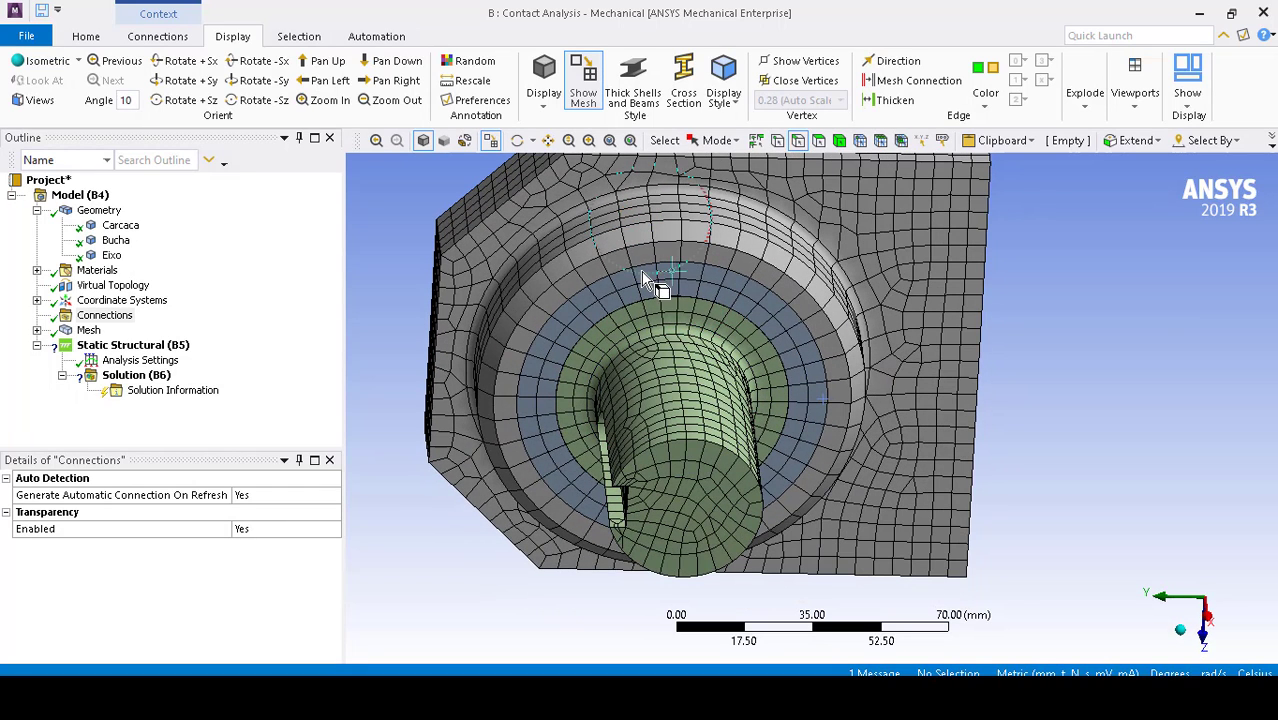
middle_click_drag(600, 312, 676, 314)
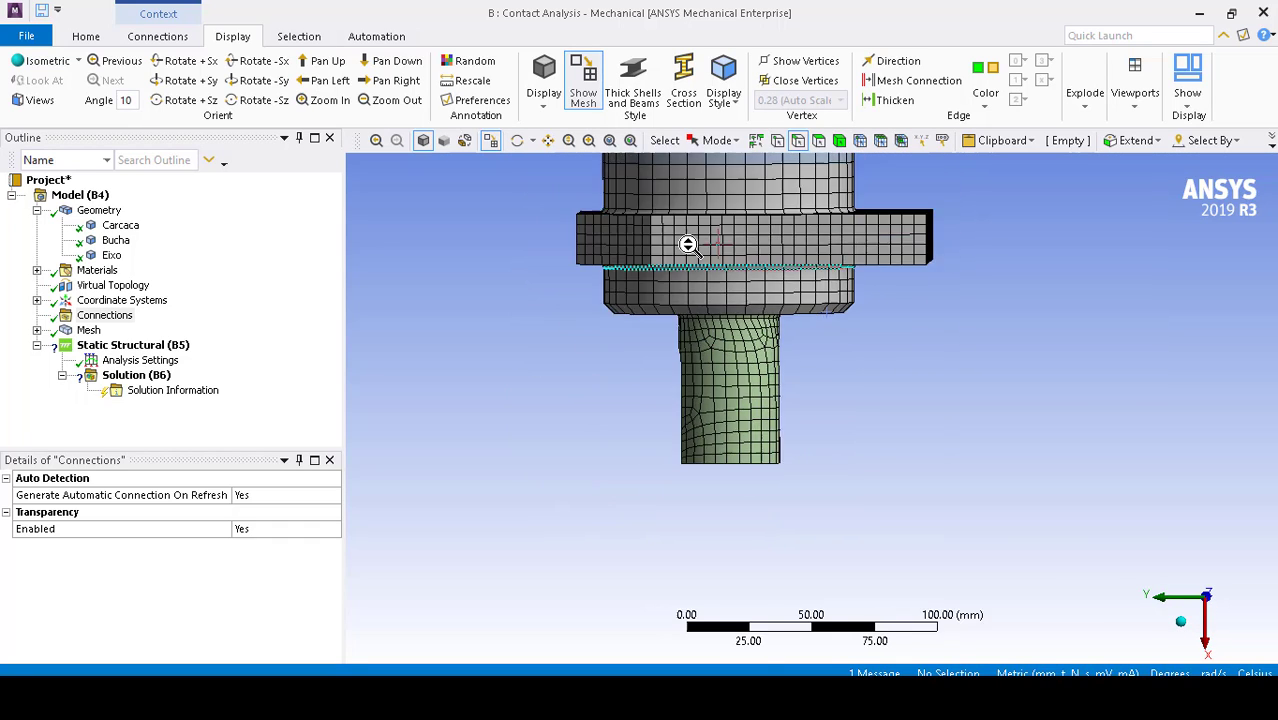
middle_click_drag(685, 243, 763, 200)
left_click(765, 206)
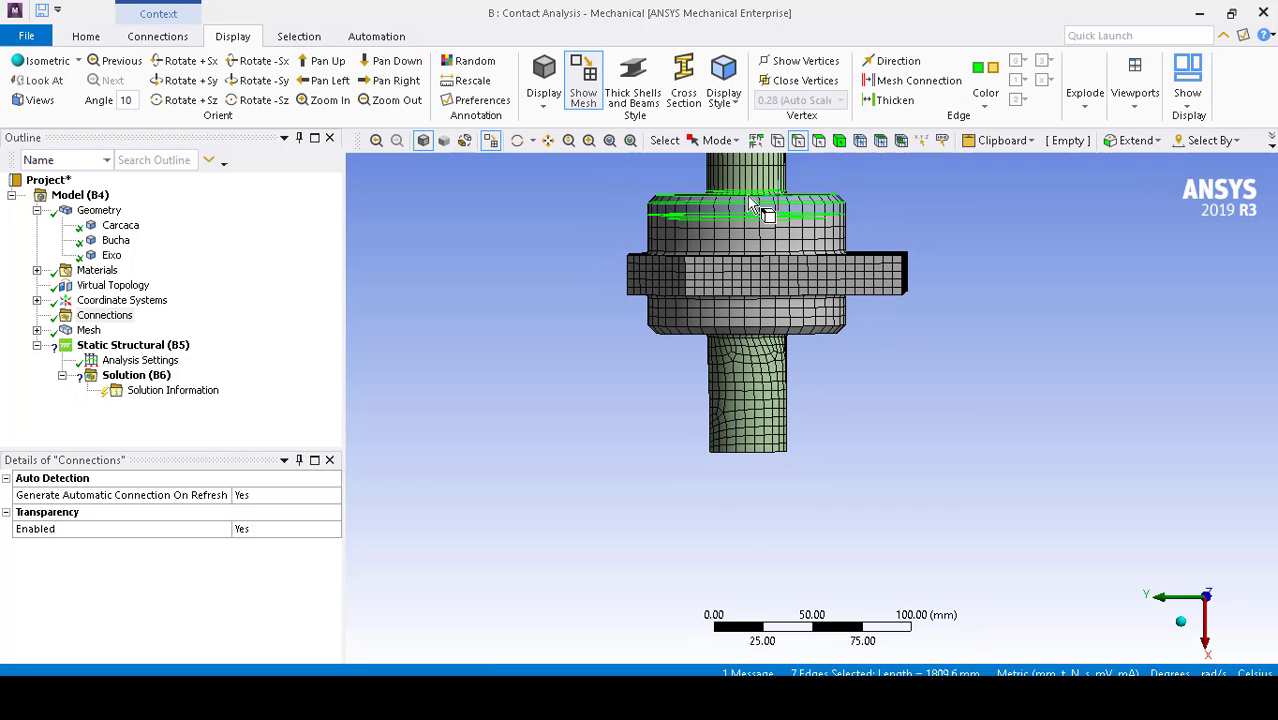
left_click(1022, 243)
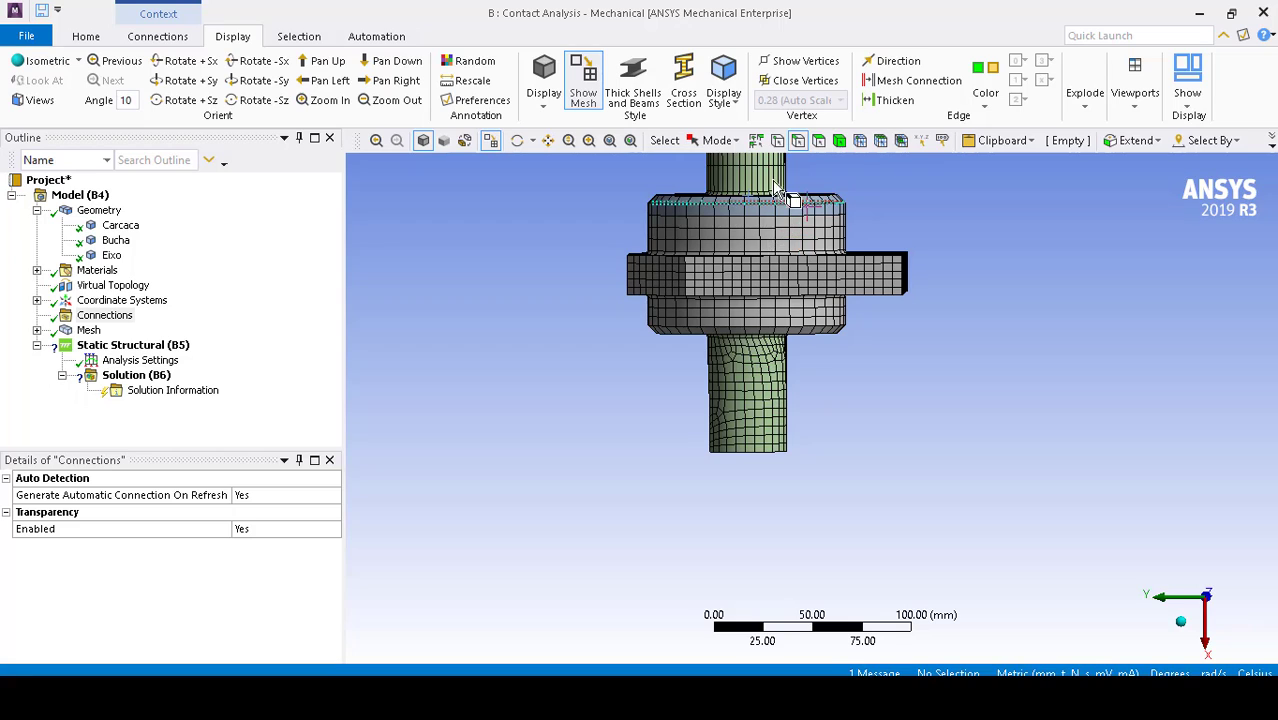
scroll(757, 190, "up", 1)
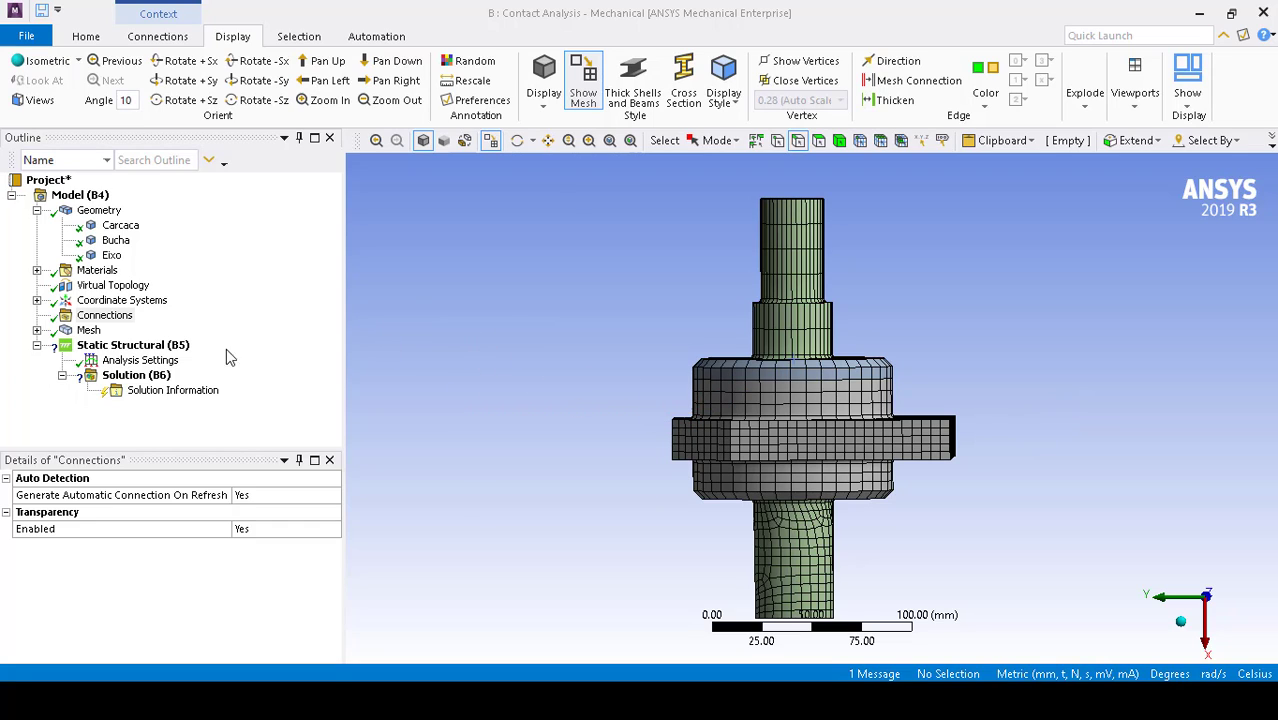
Insert a manual contact region under Connections.
right_click(90, 322)
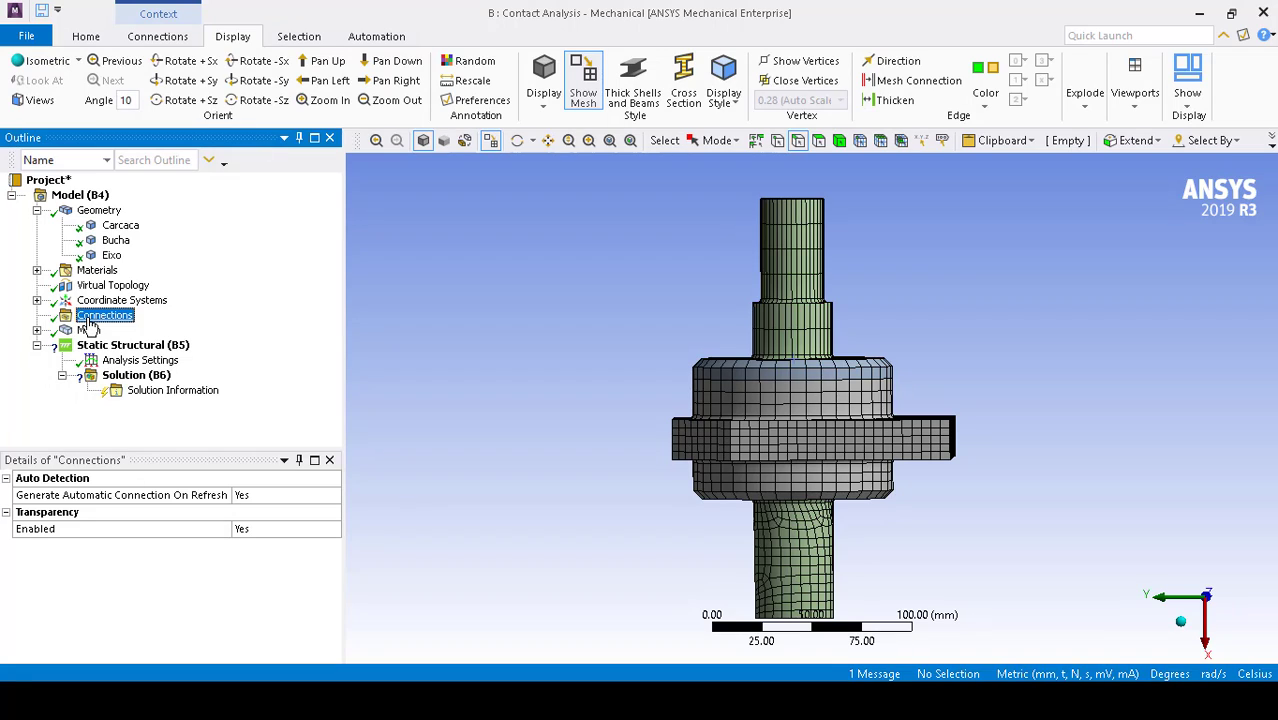
mouse_move(108, 336)
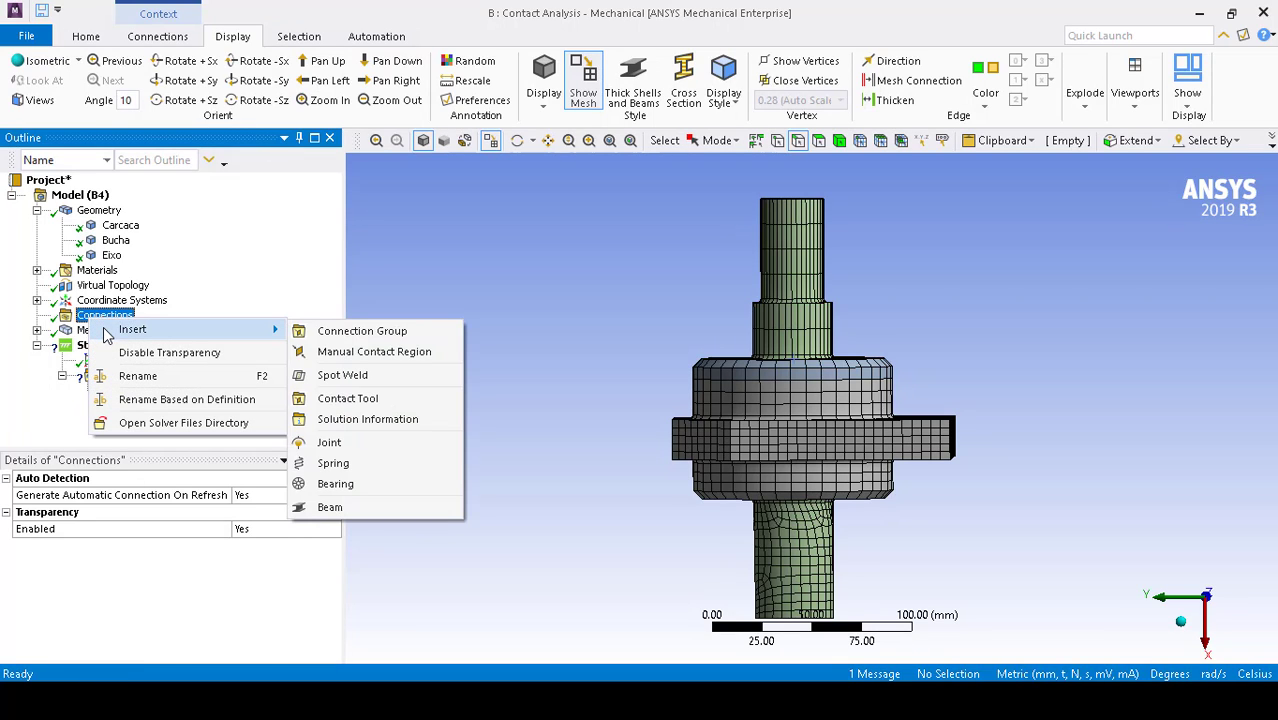
left_click(380, 351)
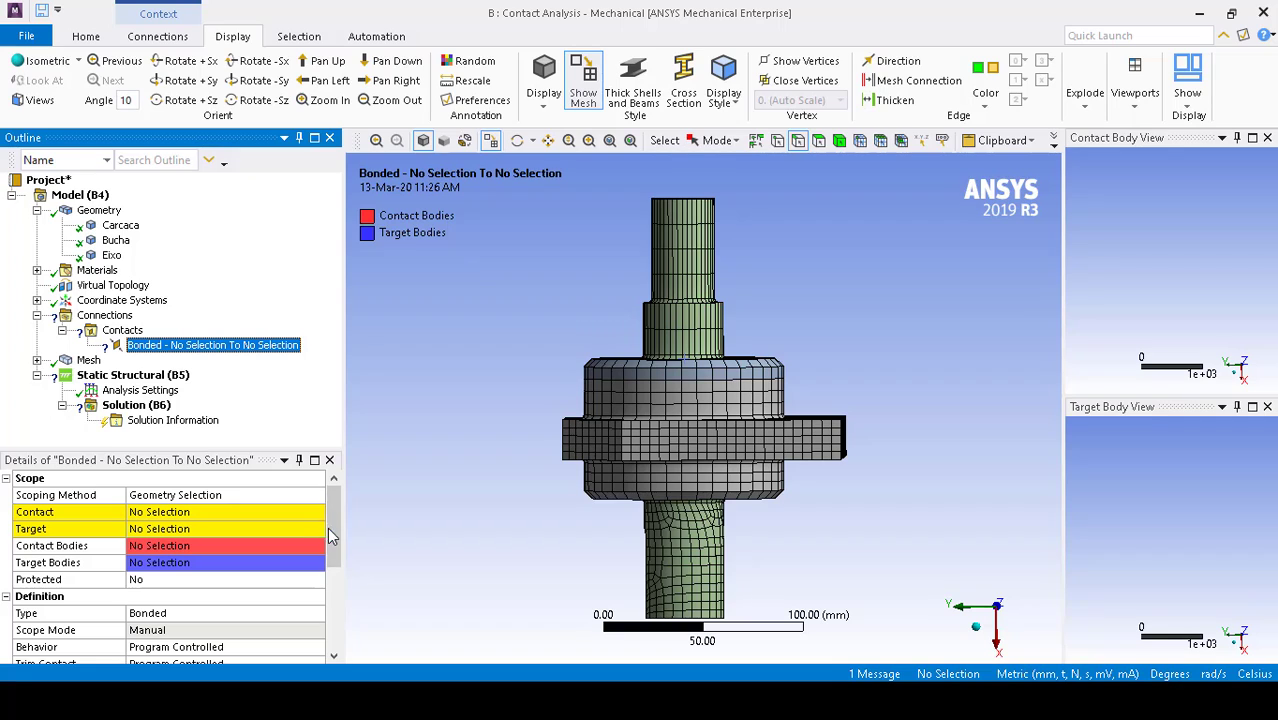
Review the available Type, Formulation and Pinball Region options of the new contact region without changing them.
left_click_drag(333, 529, 335, 568)
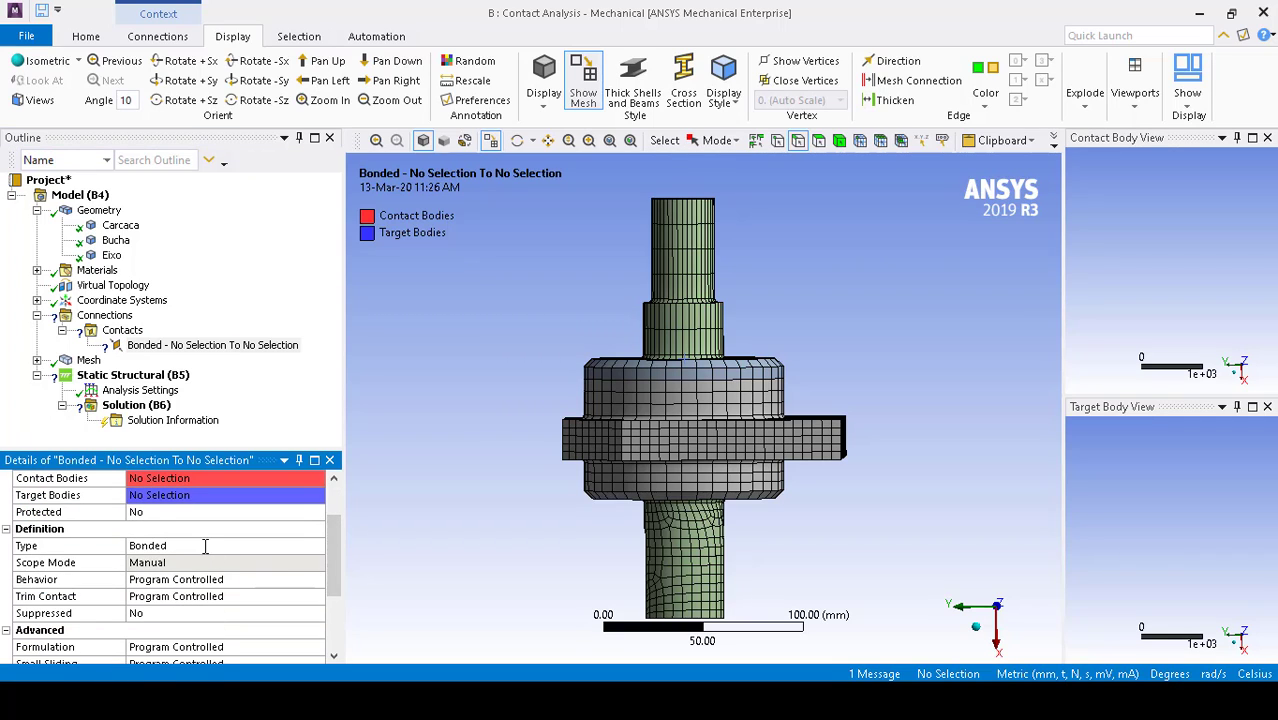
left_click(228, 546)
left_click(316, 548)
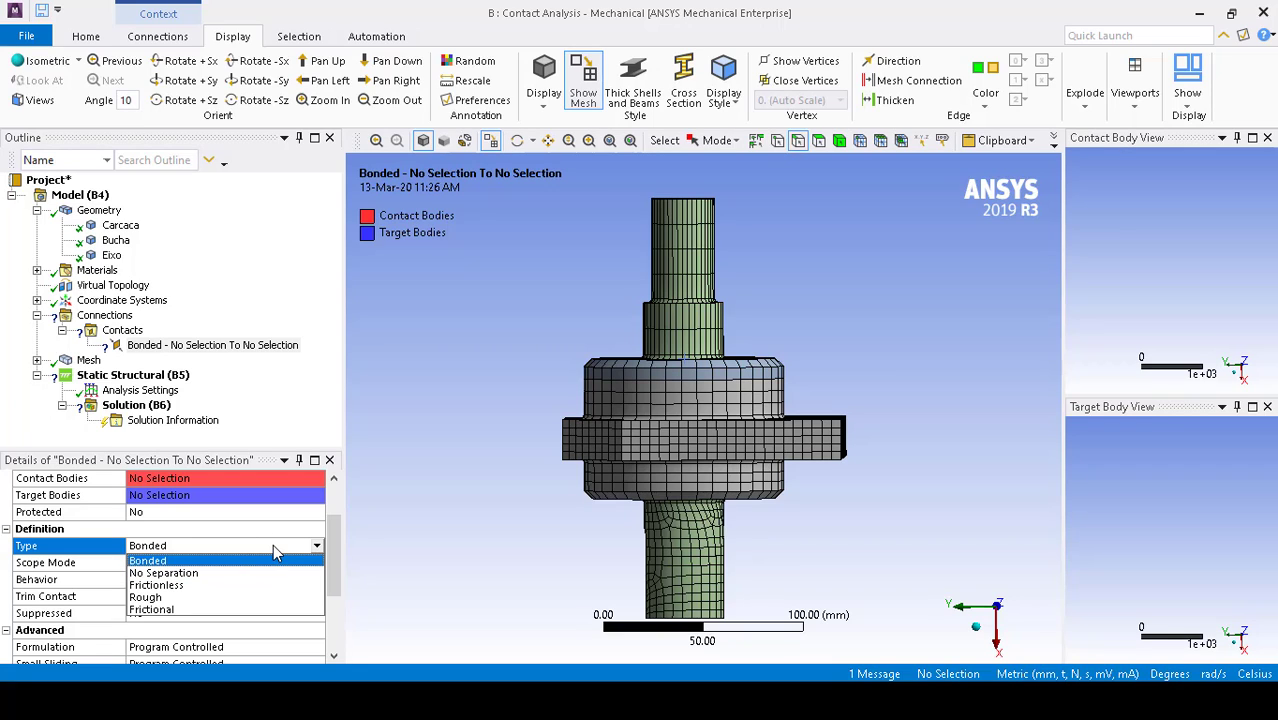
left_click(335, 573)
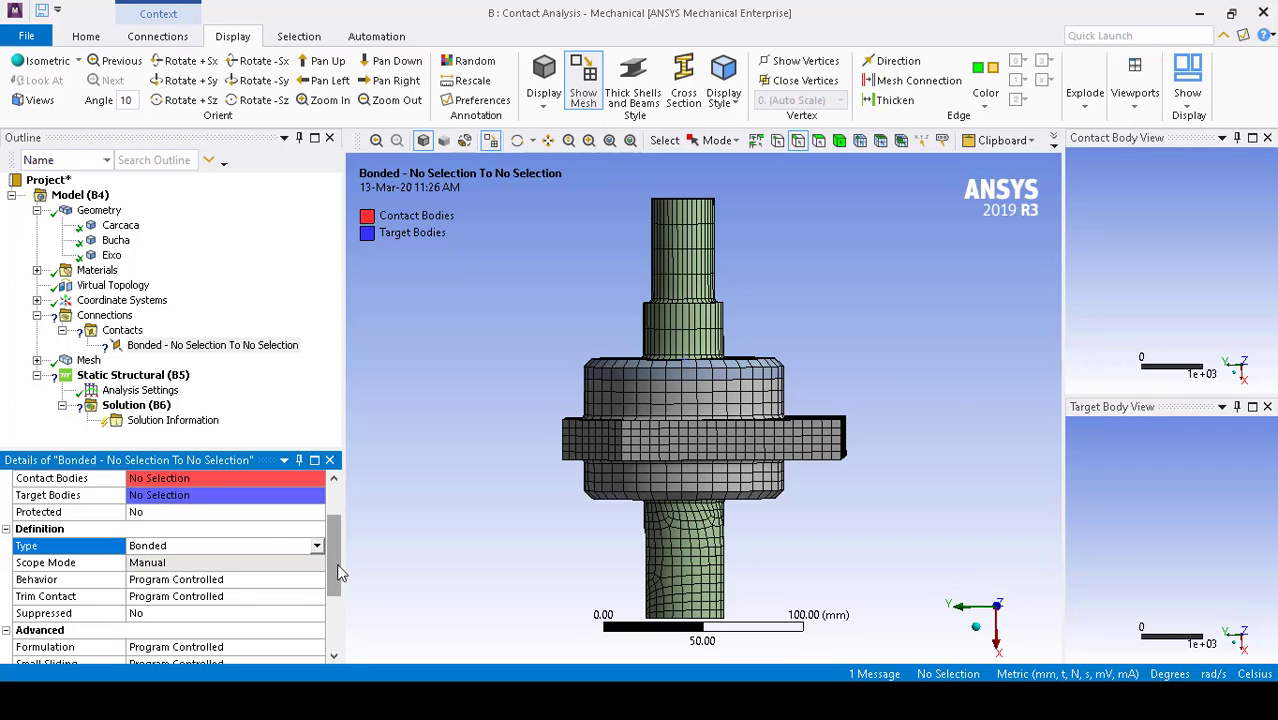
left_click_drag(338, 570, 338, 582)
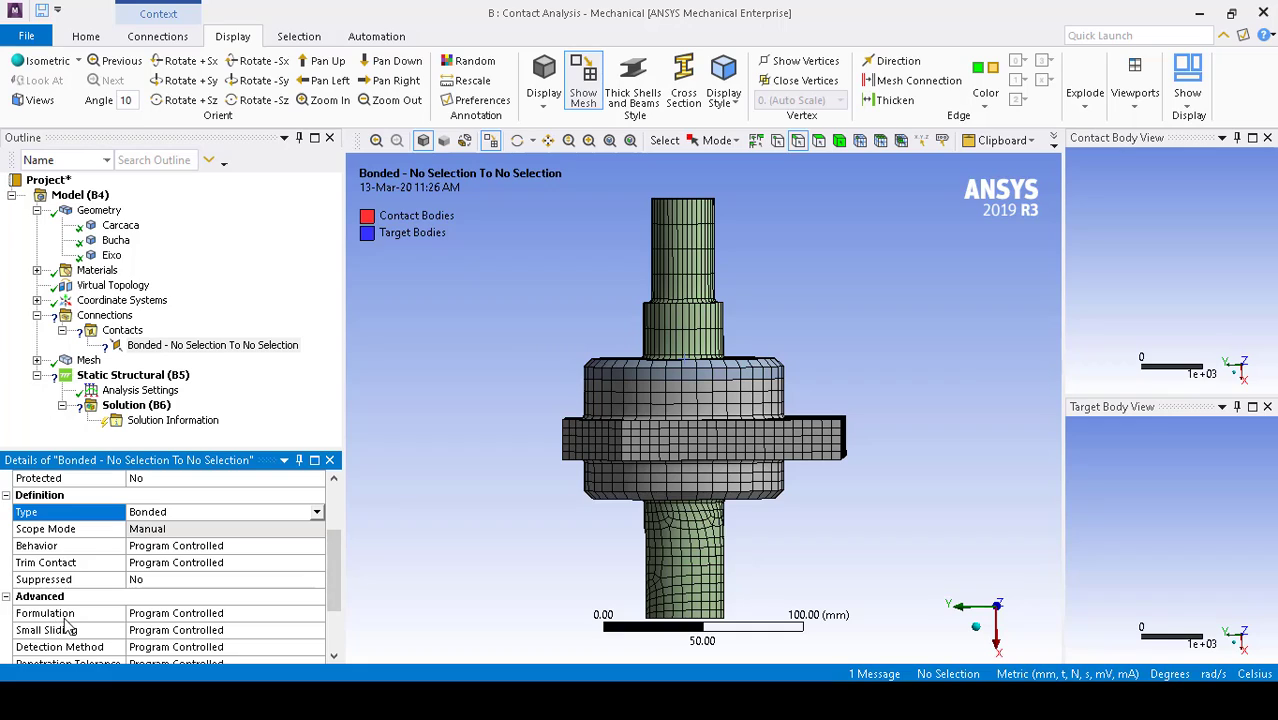
left_click(204, 614)
left_click(316, 614)
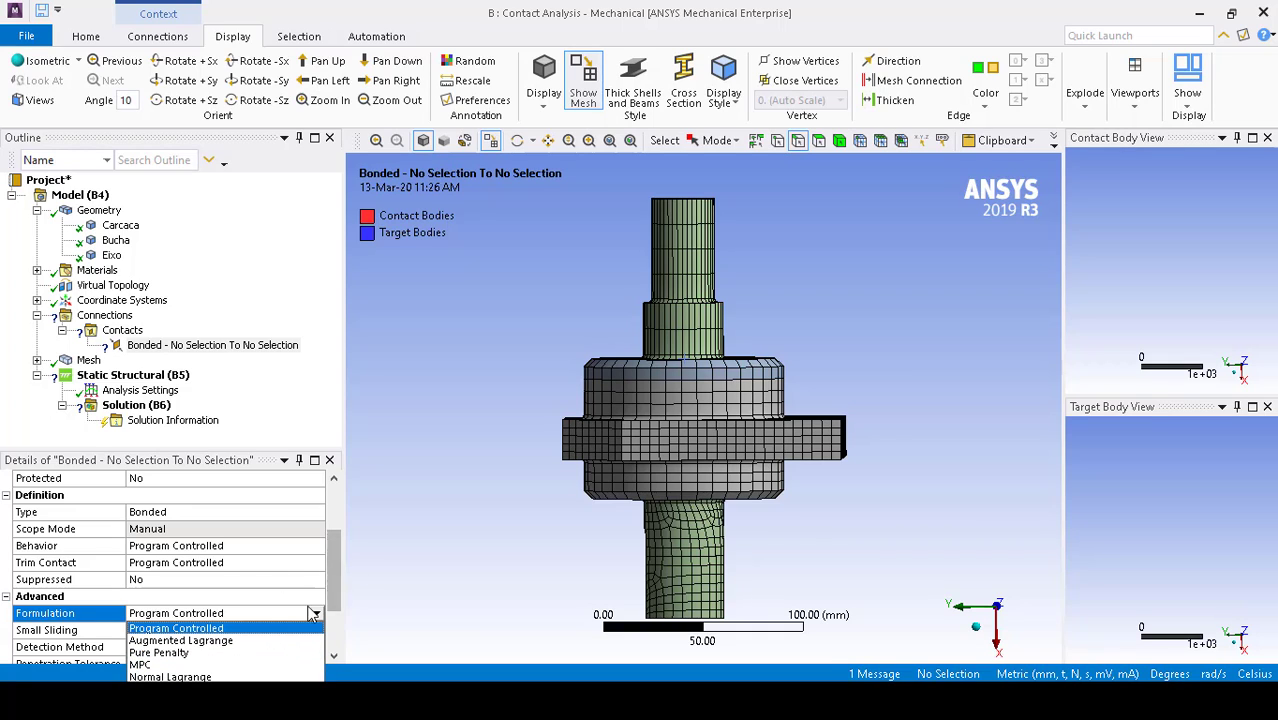
left_click(386, 598)
scroll(106, 640, "down", 2)
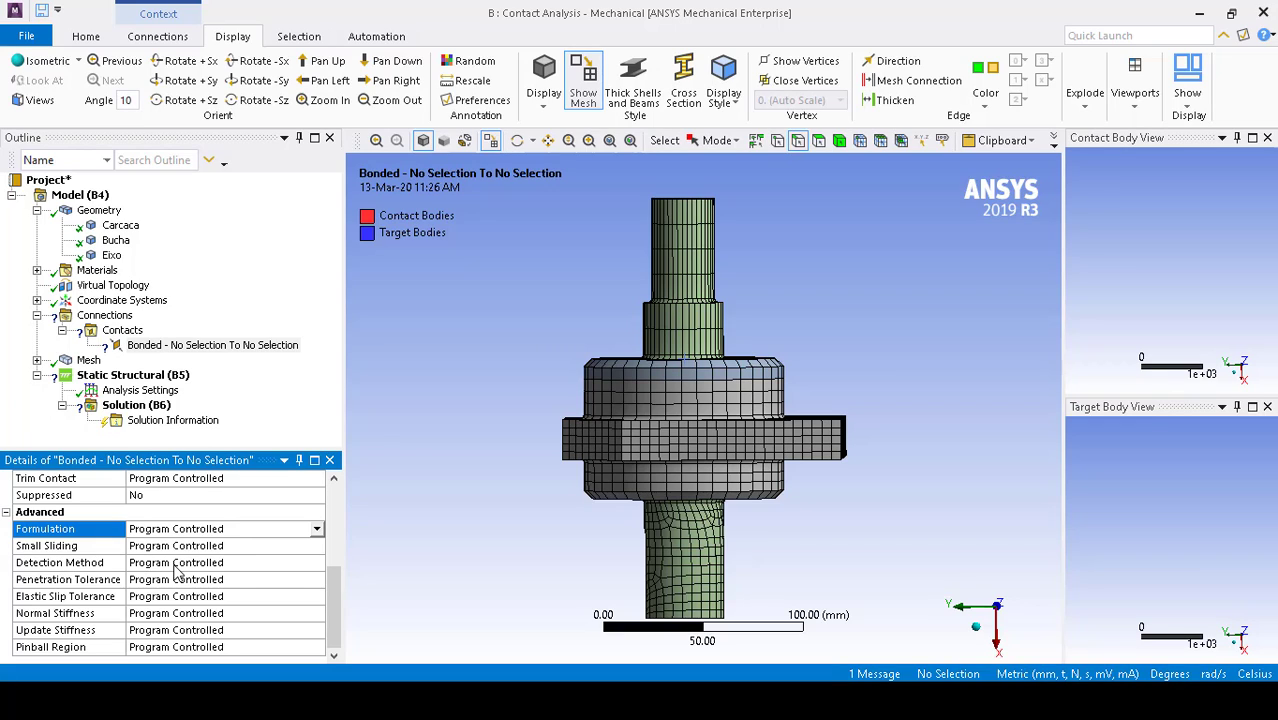
left_click(155, 648)
left_click(316, 648)
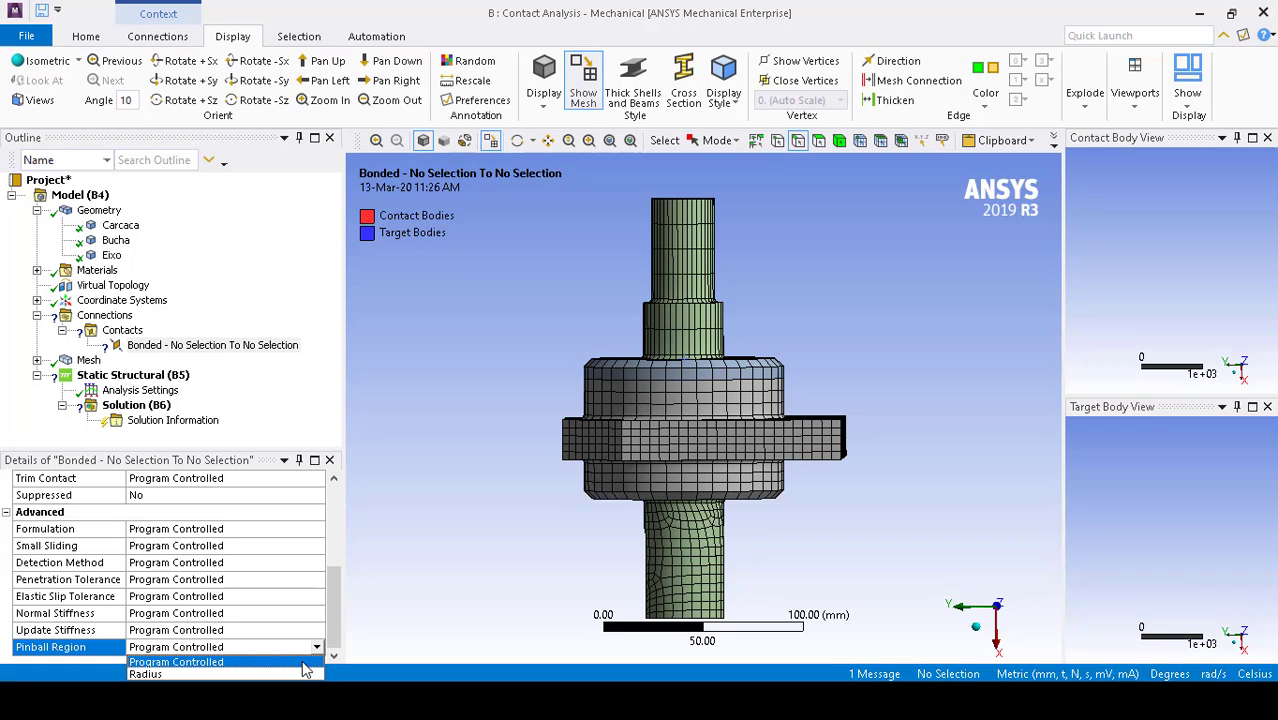
left_click(333, 592)
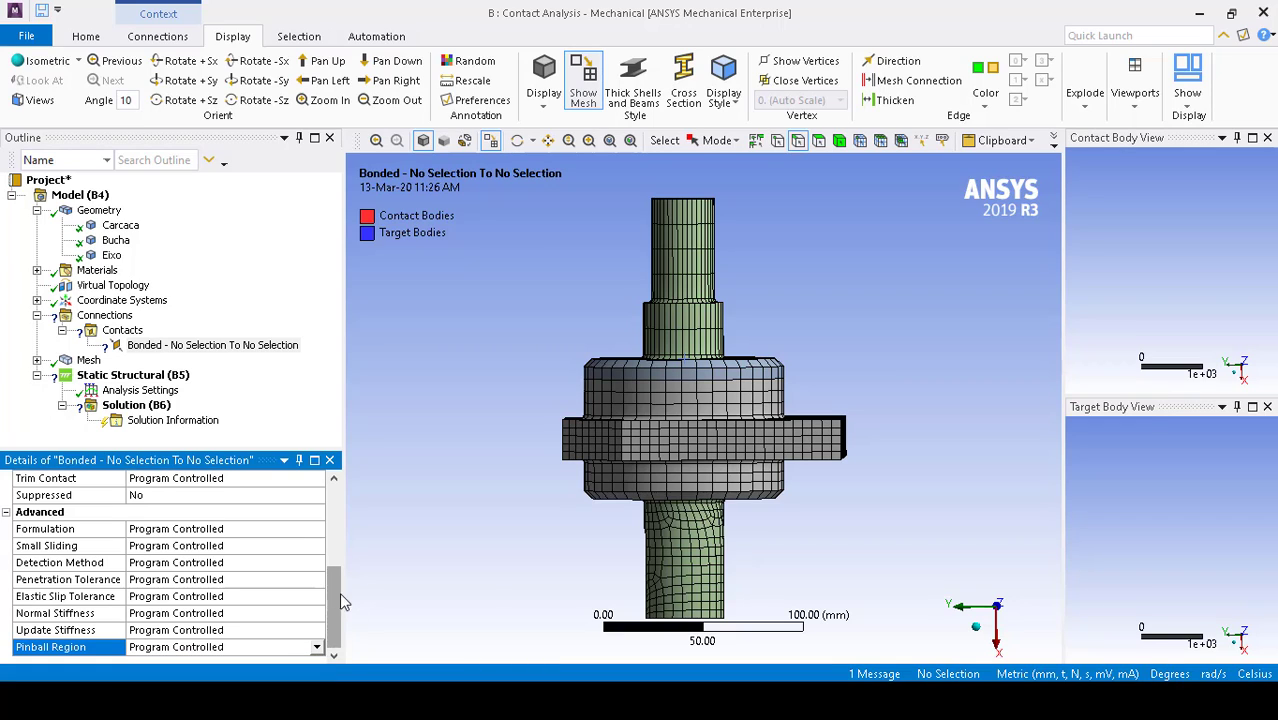
scroll(298, 545, "up", 4)
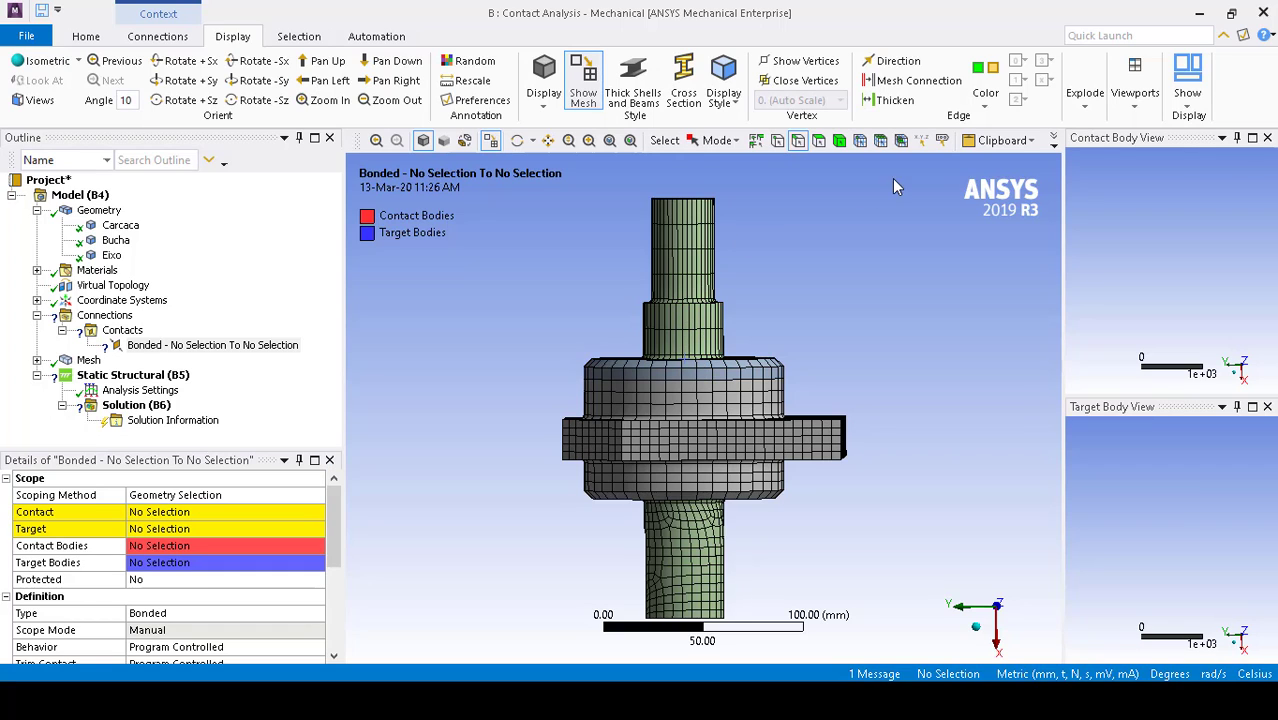
Isolate the shaft body Eixo by hiding all other bodies, leaving nothing selected.
left_click(839, 140)
left_click(679, 248)
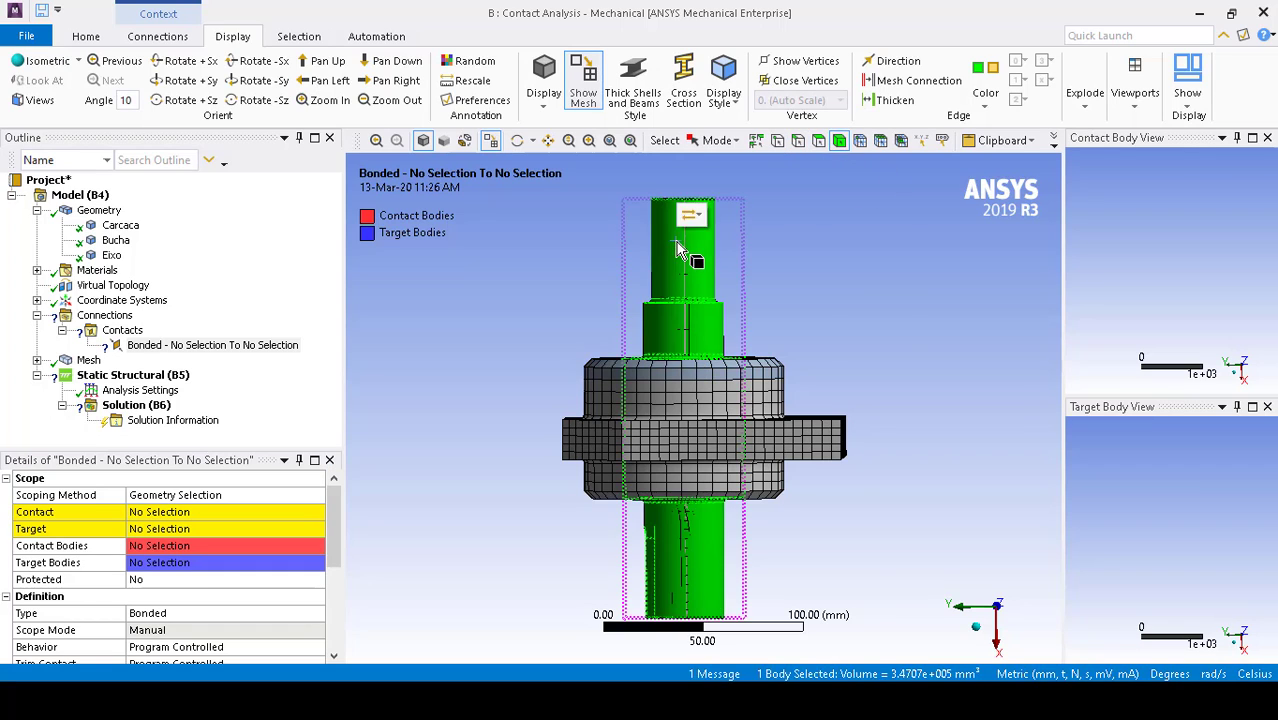
right_click(677, 217)
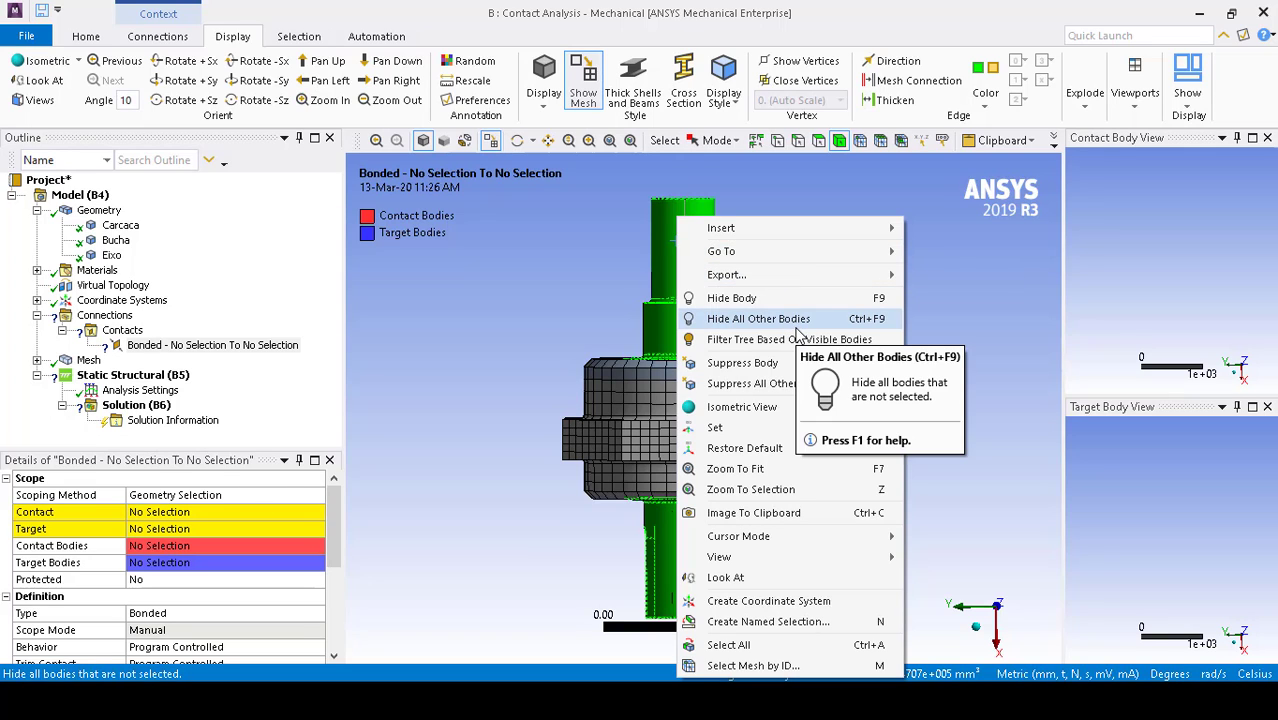
left_click(757, 318)
left_click(512, 415)
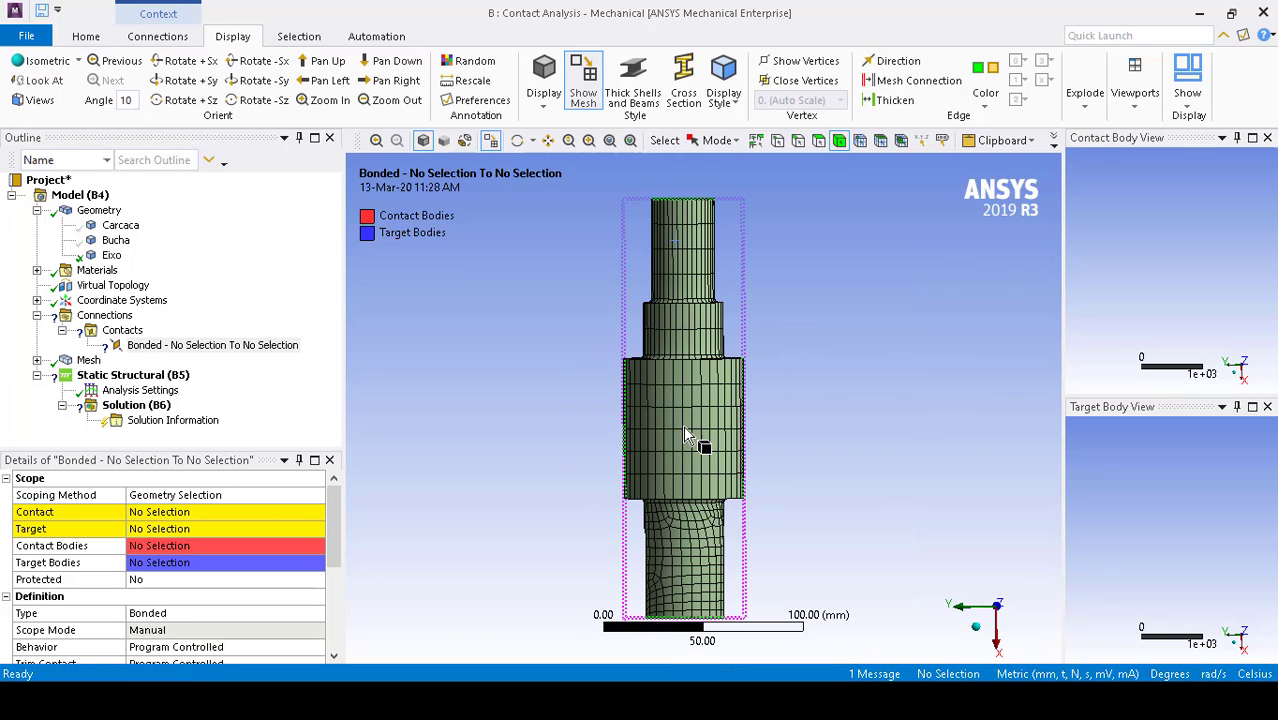
Assign the large-diameter cylindrical face of the shaft as the Contact side of the contact region.
left_click(219, 515)
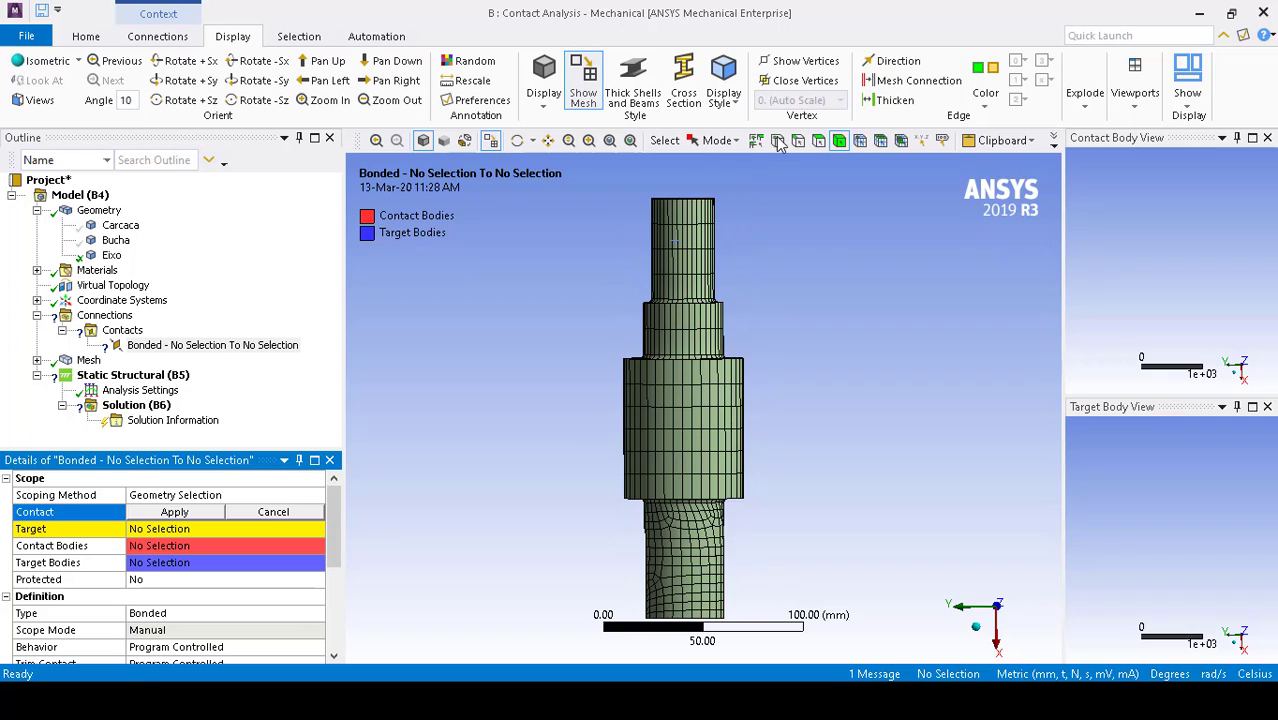
left_click(818, 141)
left_click(667, 424)
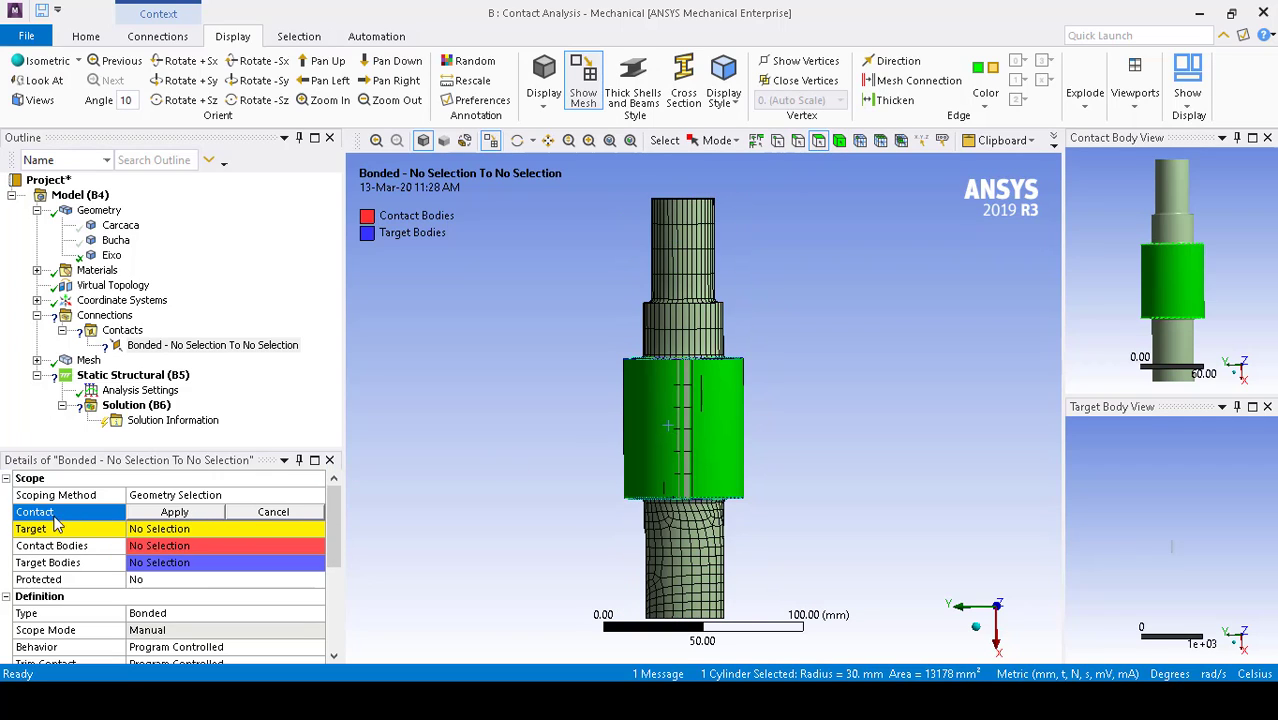
left_click(185, 515)
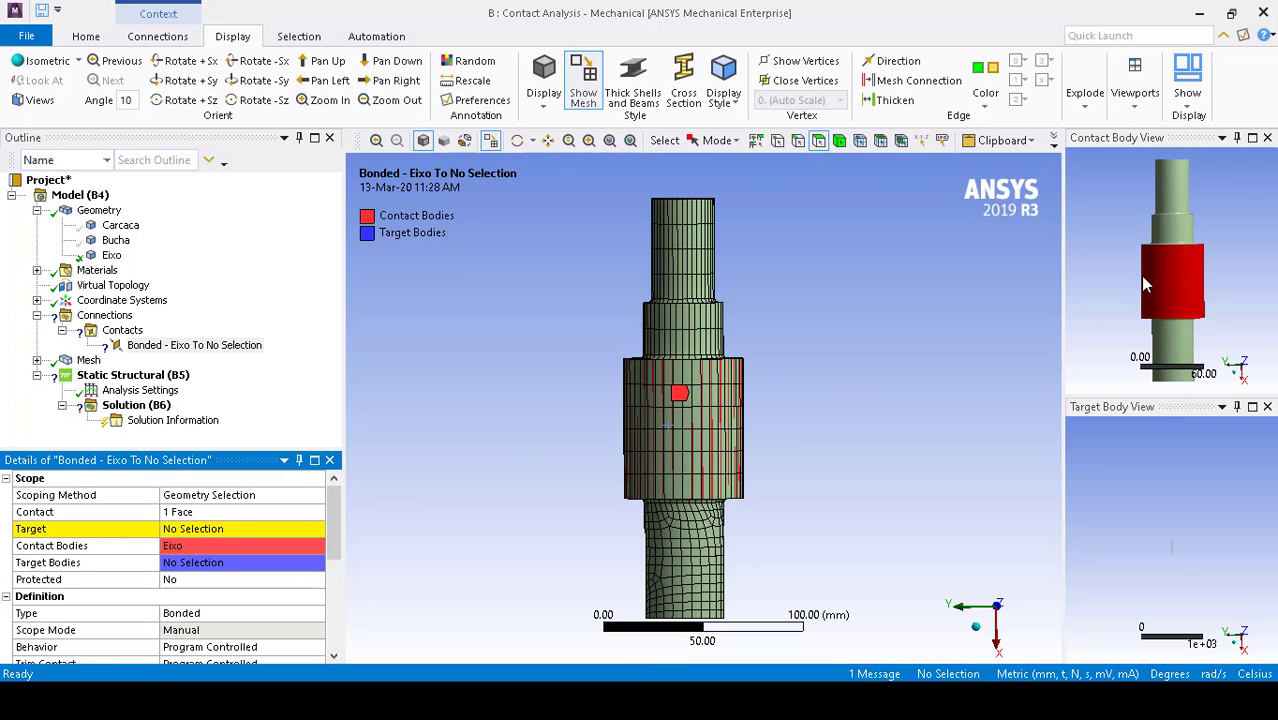
Show all bodies again and isolate the bushing body Bucha by hiding all the others.
left_click(839, 141)
right_click(681, 367)
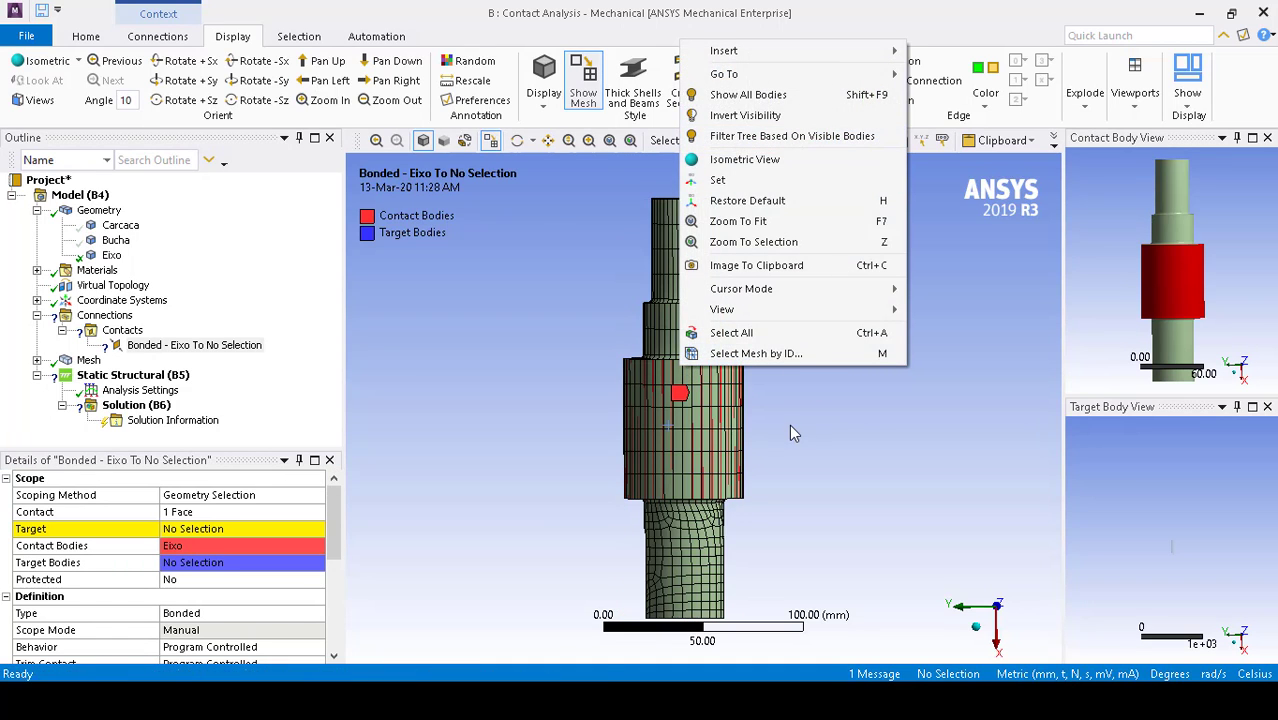
left_click(750, 94)
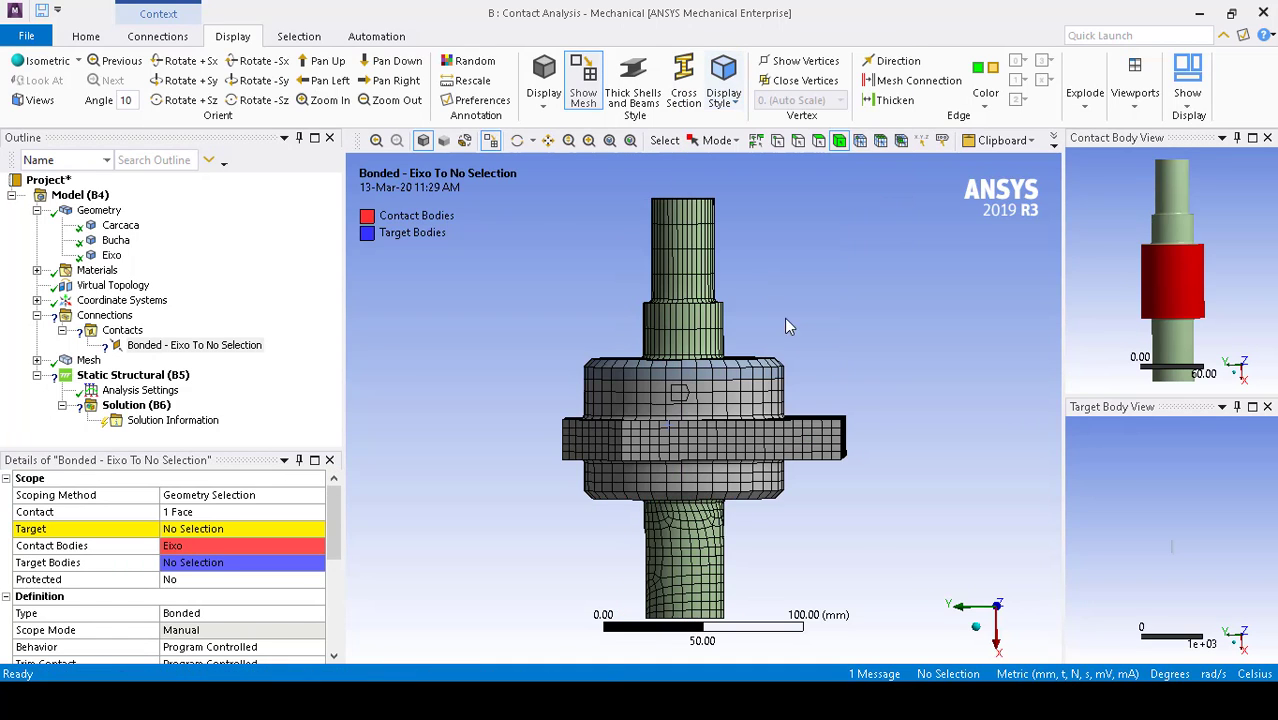
left_click(739, 369)
right_click(739, 369)
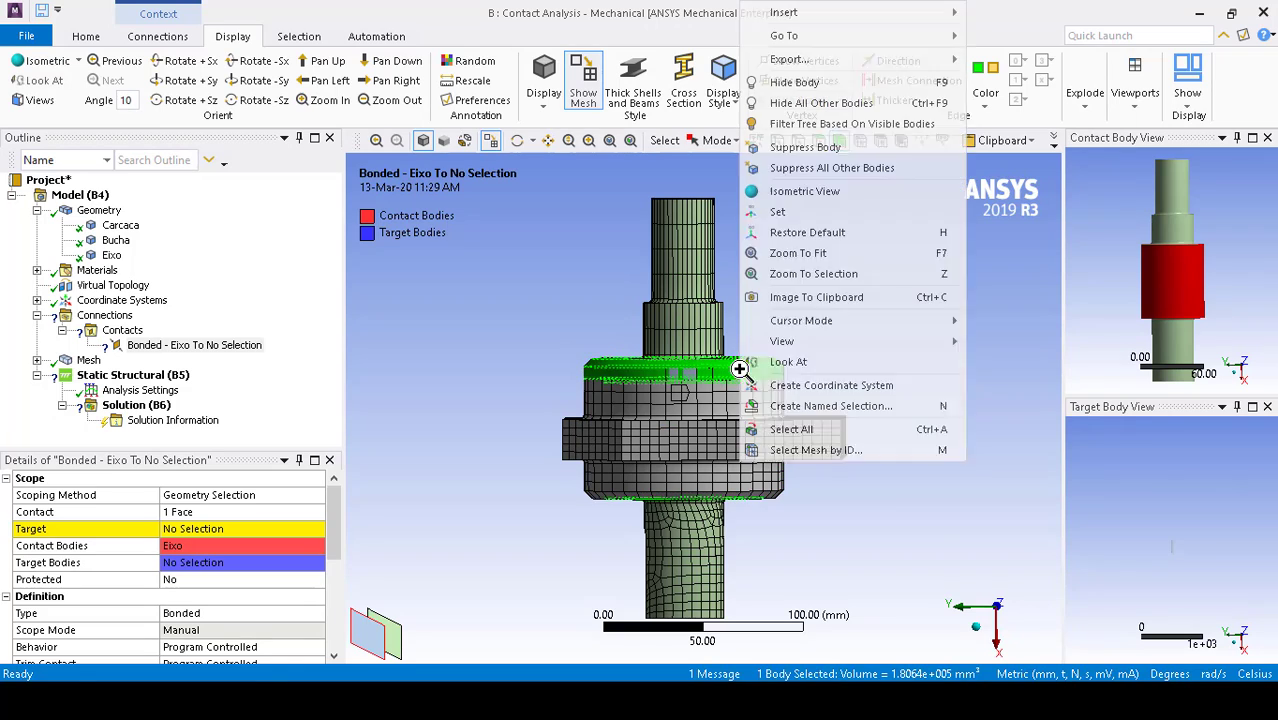
left_click(818, 103)
left_click(770, 332)
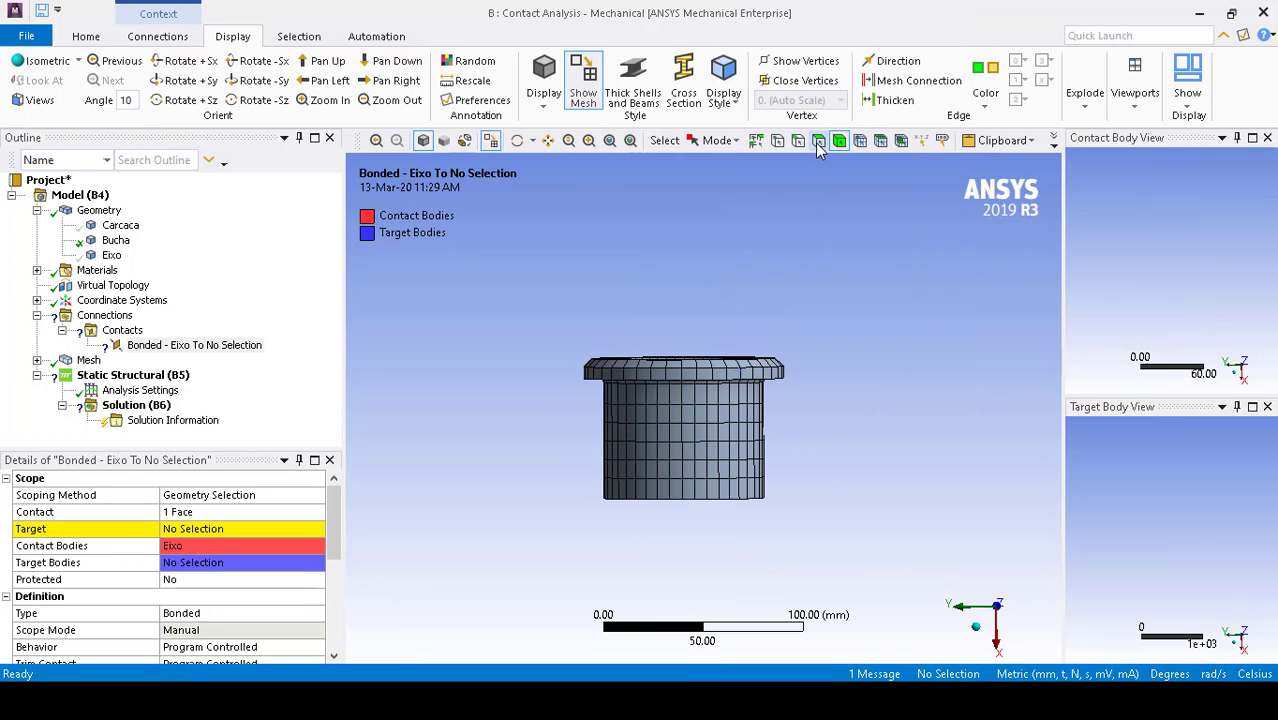
Assign the bushing's inner cylindrical face as the Target and check the face scoped as Contact.
middle_click_drag(750, 282, 732, 343)
left_click(690, 358)
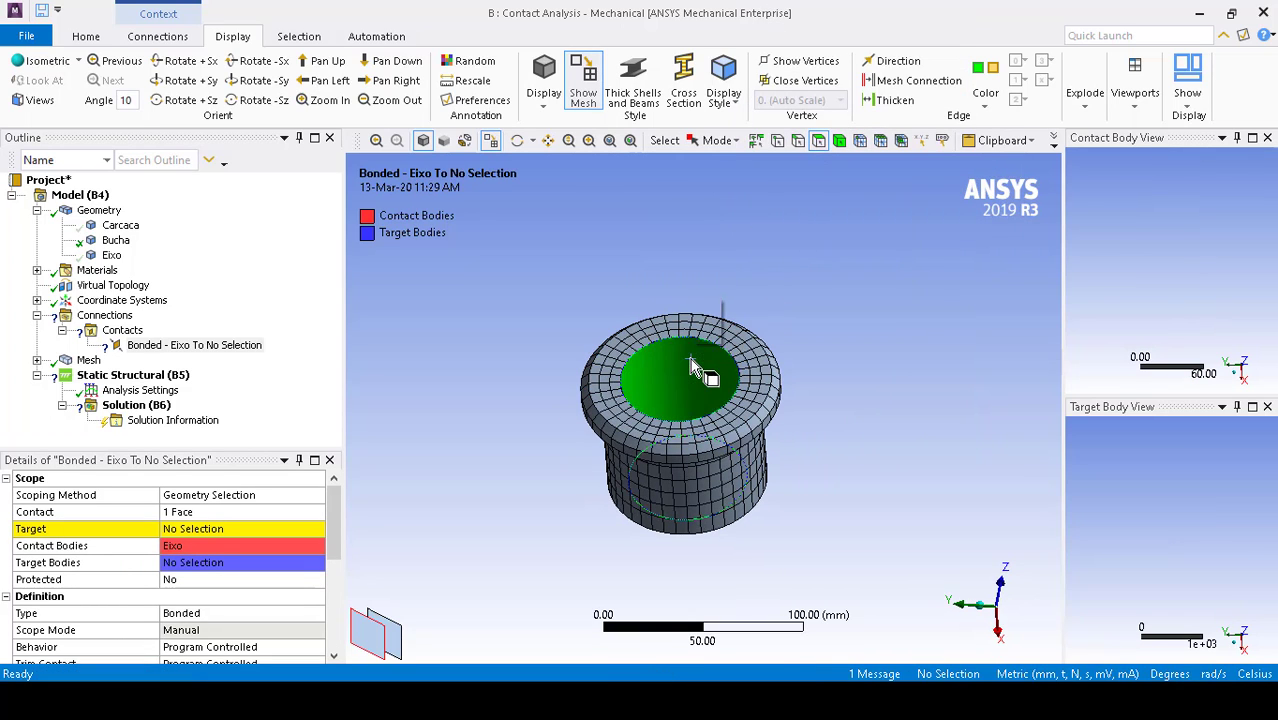
left_click(205, 529)
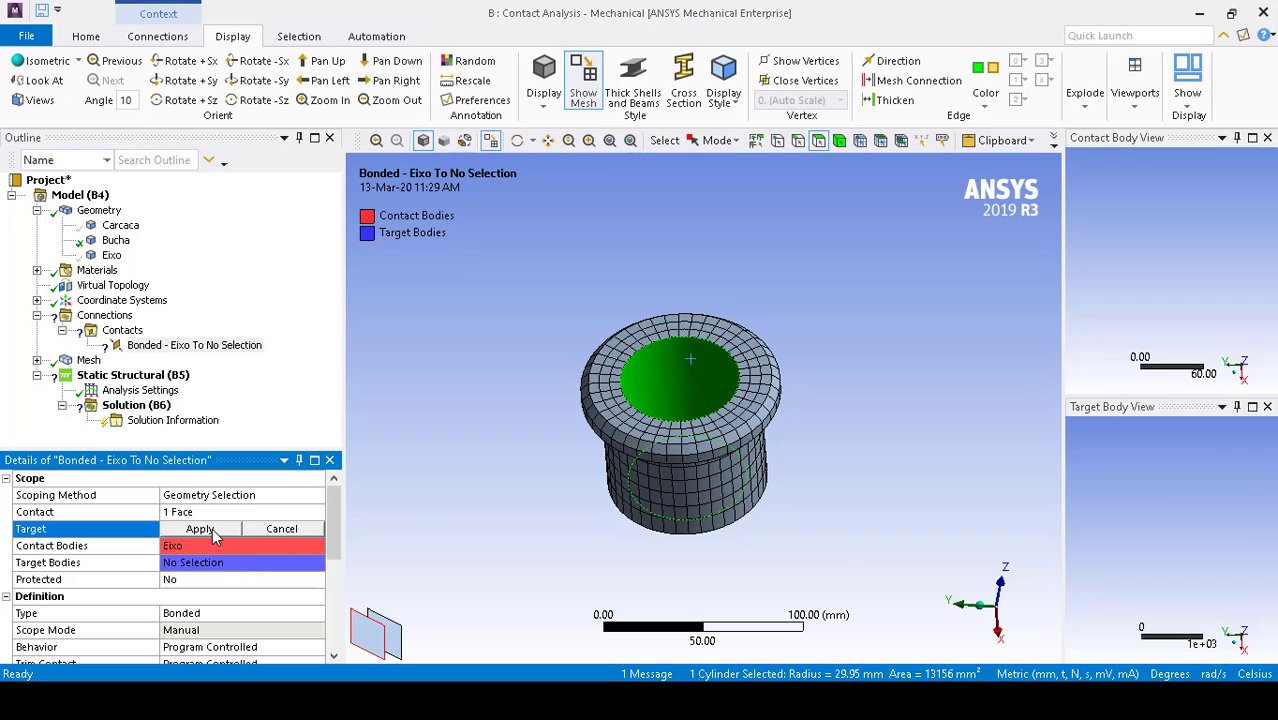
left_click(200, 528)
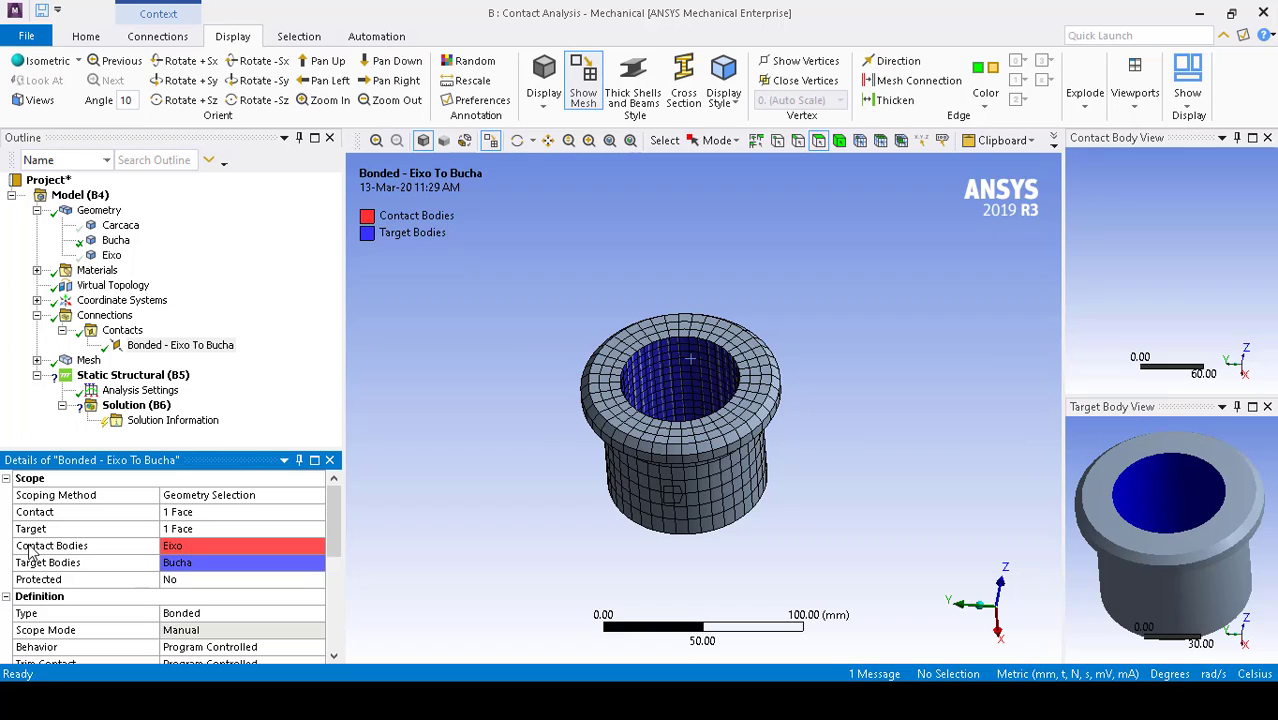
left_click(194, 513)
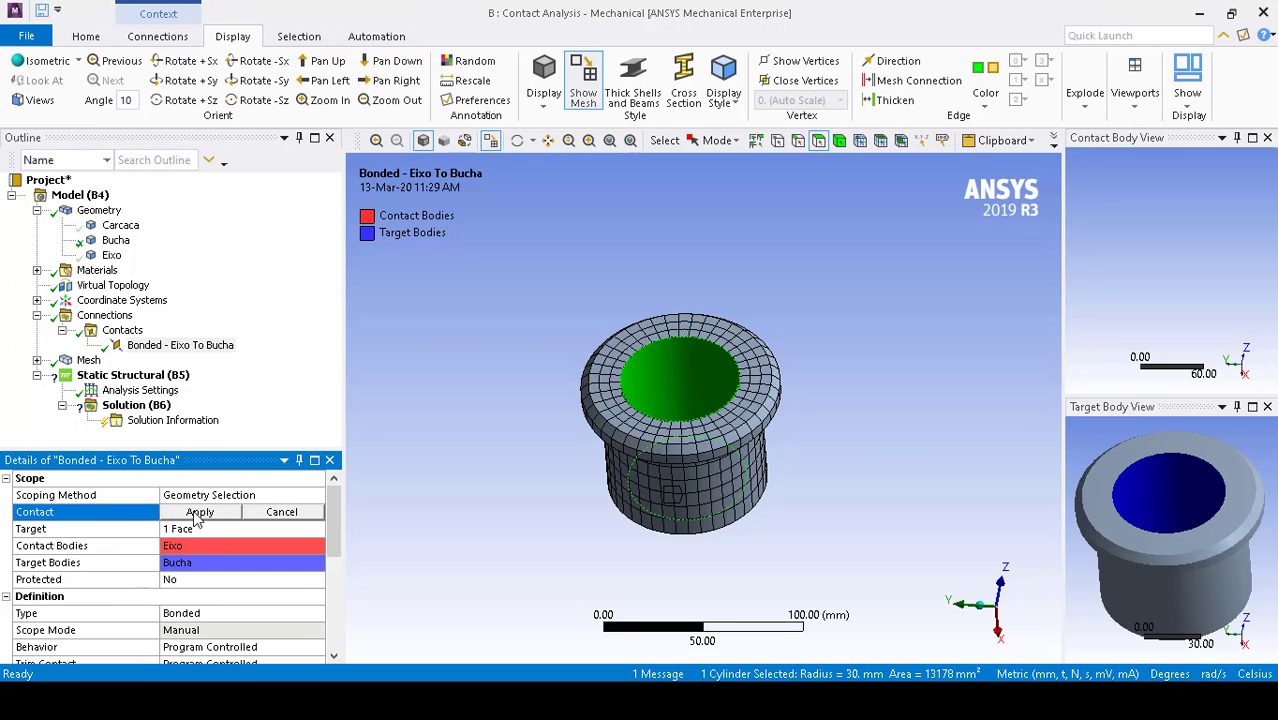
left_click(106, 518)
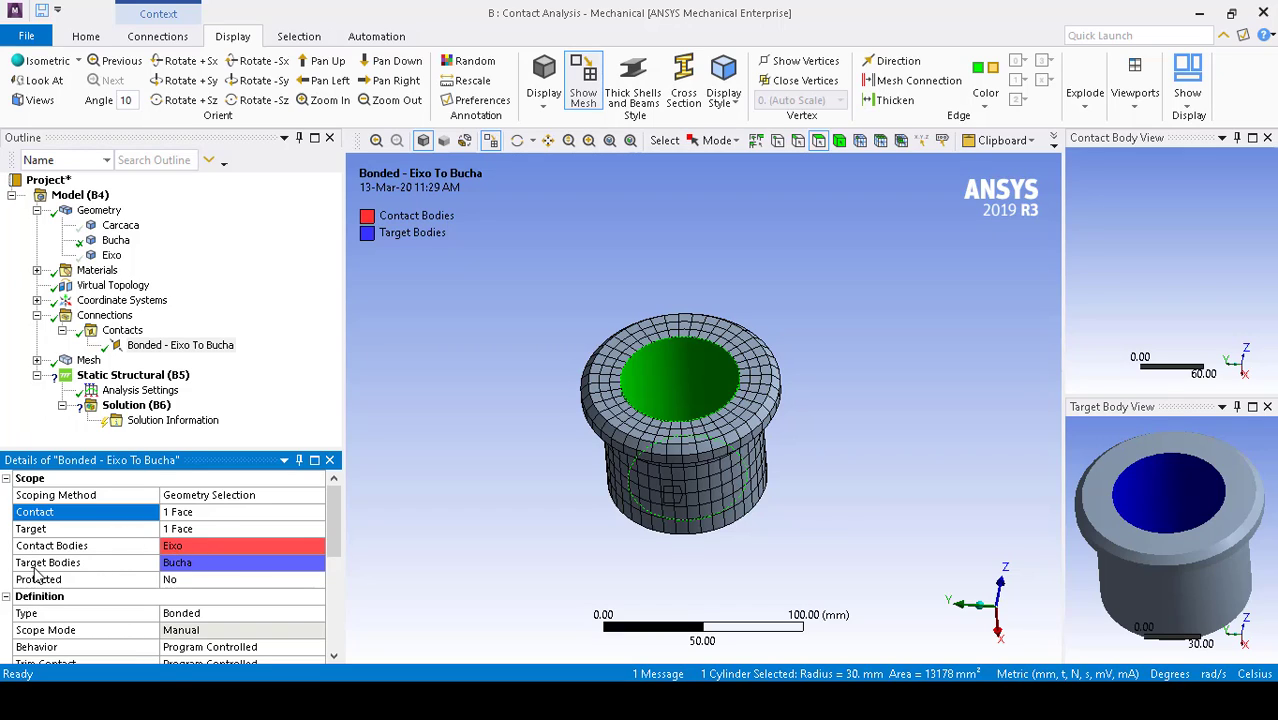
Change the shaft-to-bushing contact type to Frictional with a friction coefficient of 0.2.
scroll(165, 575, "down", 1)
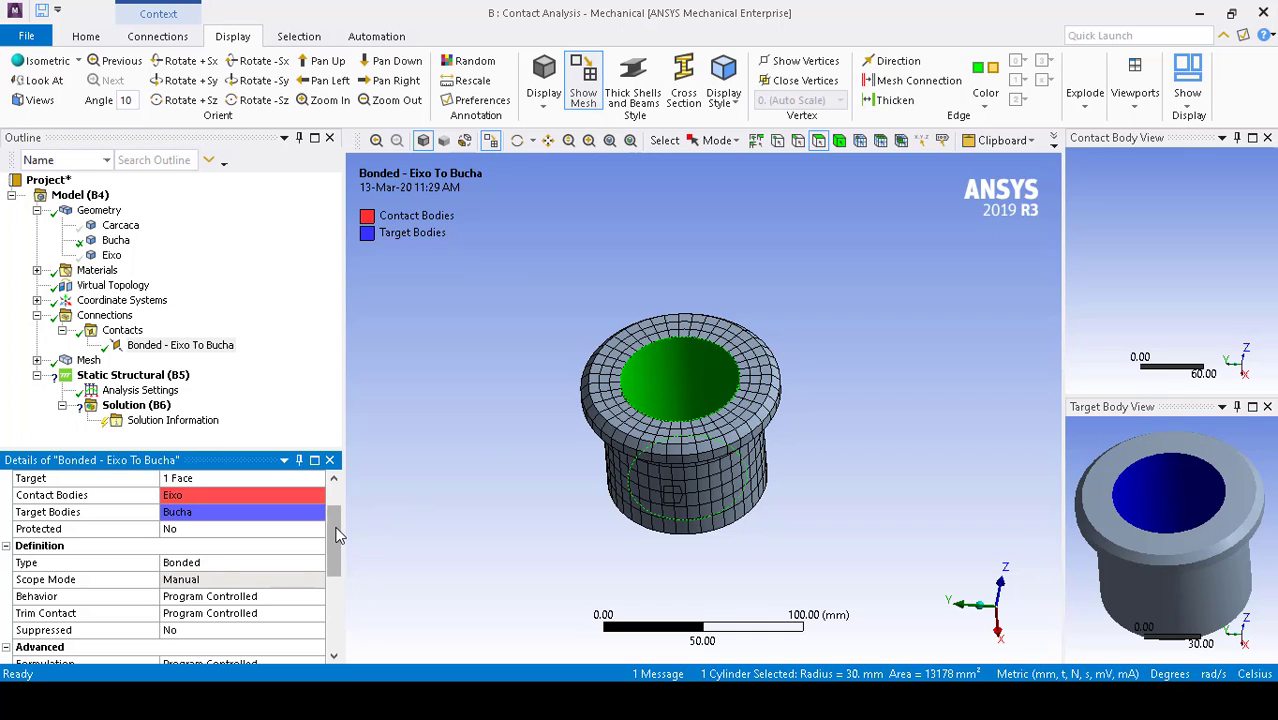
scroll(333, 540, "down", 1)
left_click(285, 529)
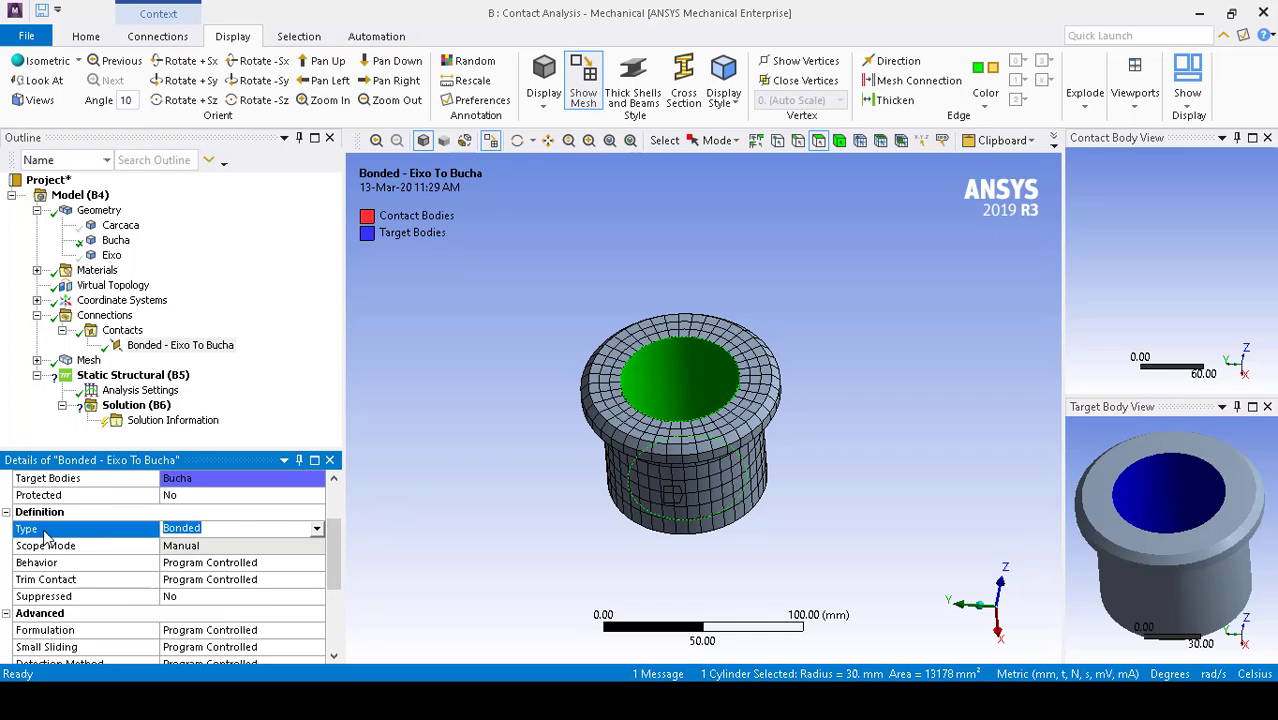
left_click(318, 530)
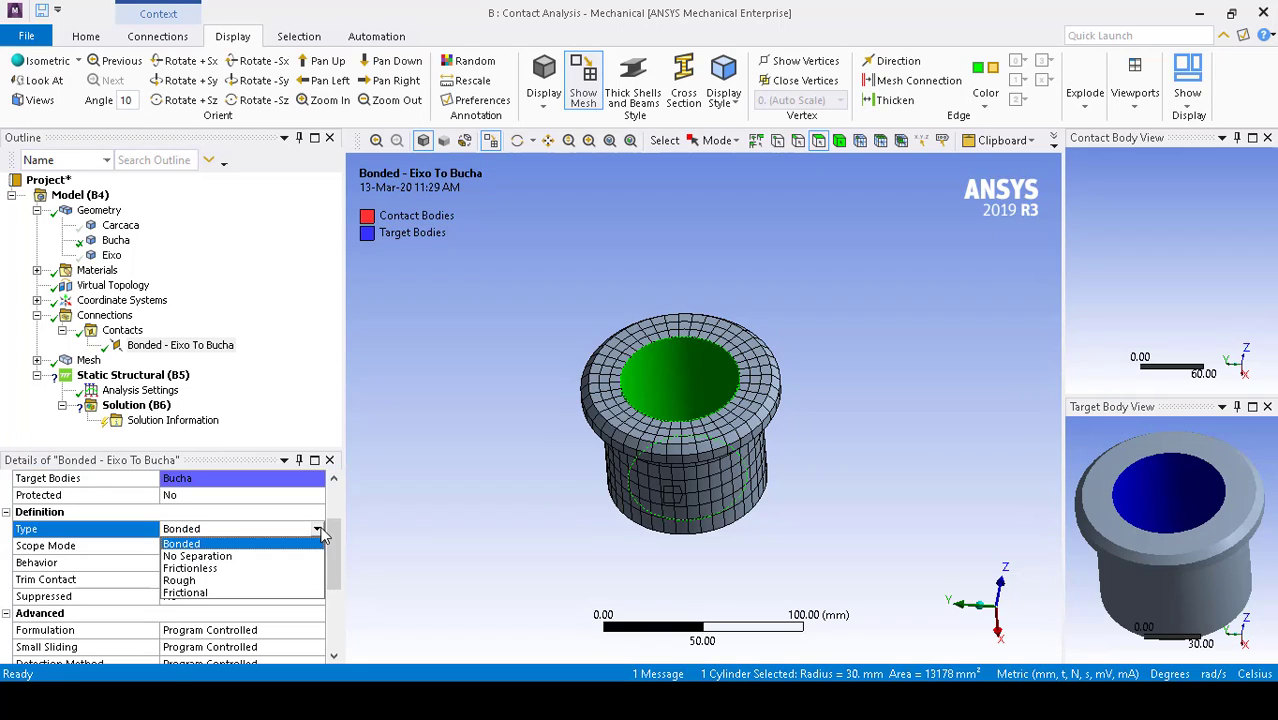
left_click(292, 594)
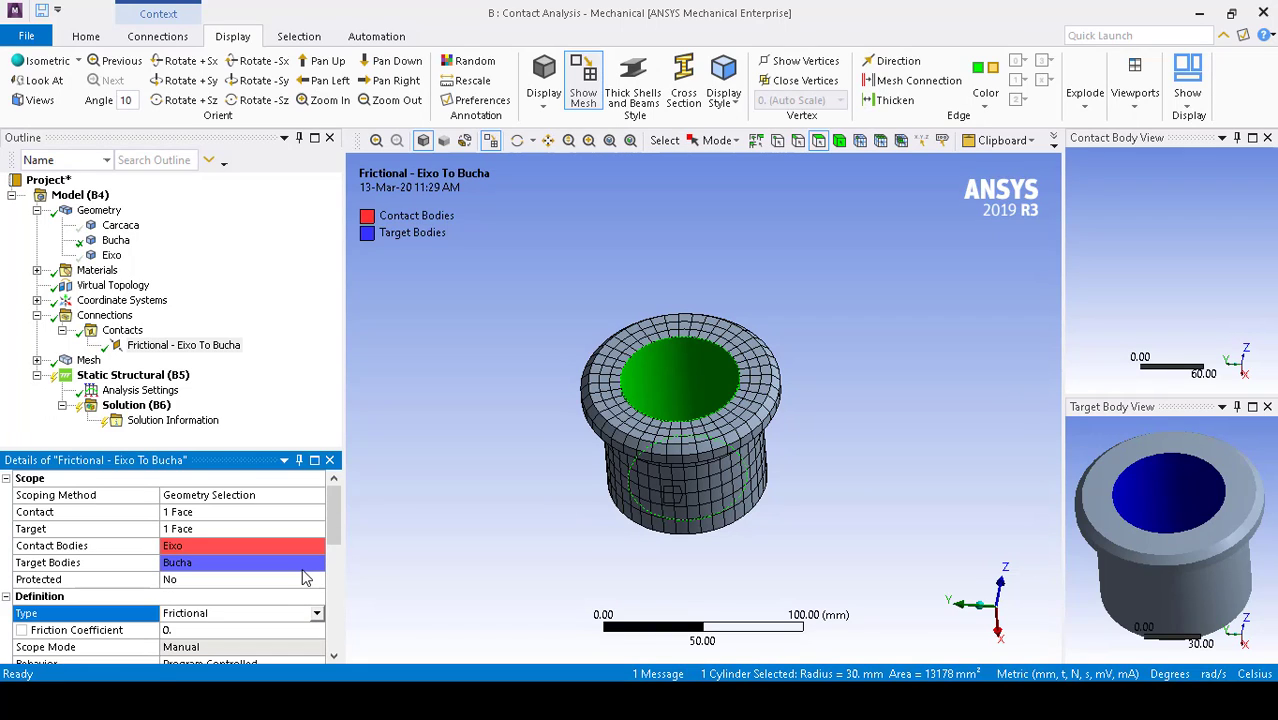
scroll(338, 546, "down", 1)
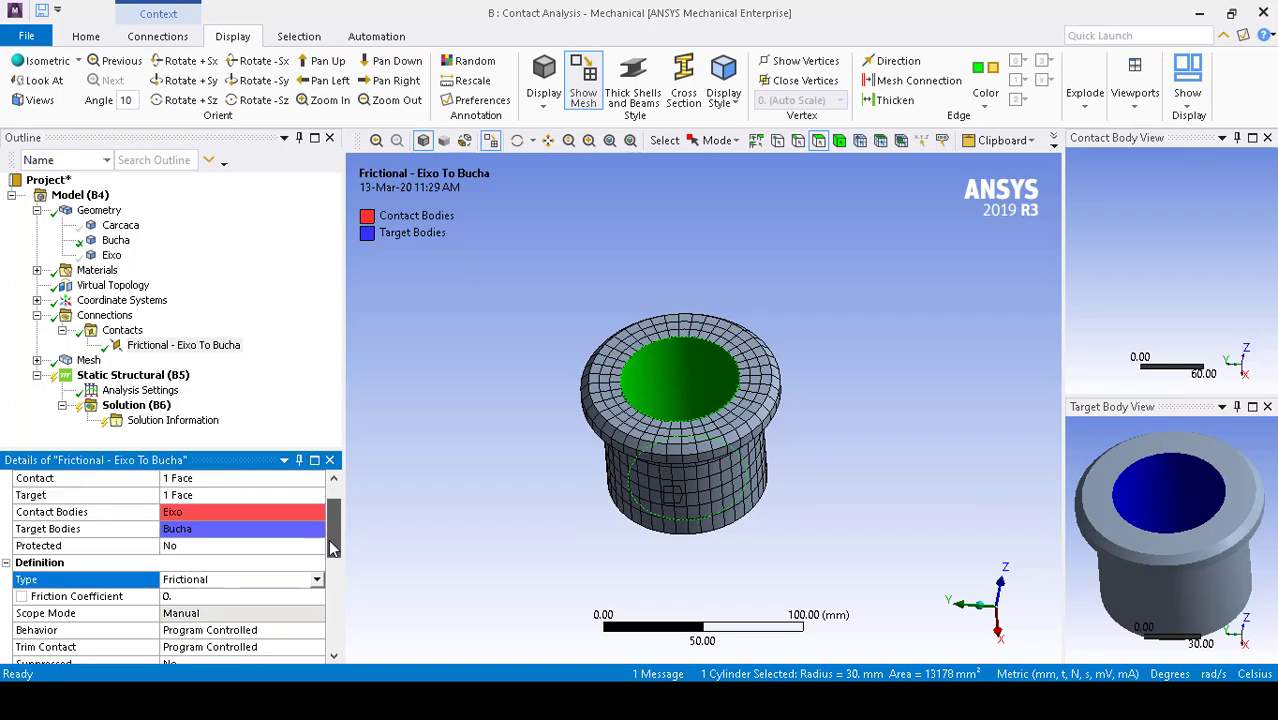
left_click(189, 580)
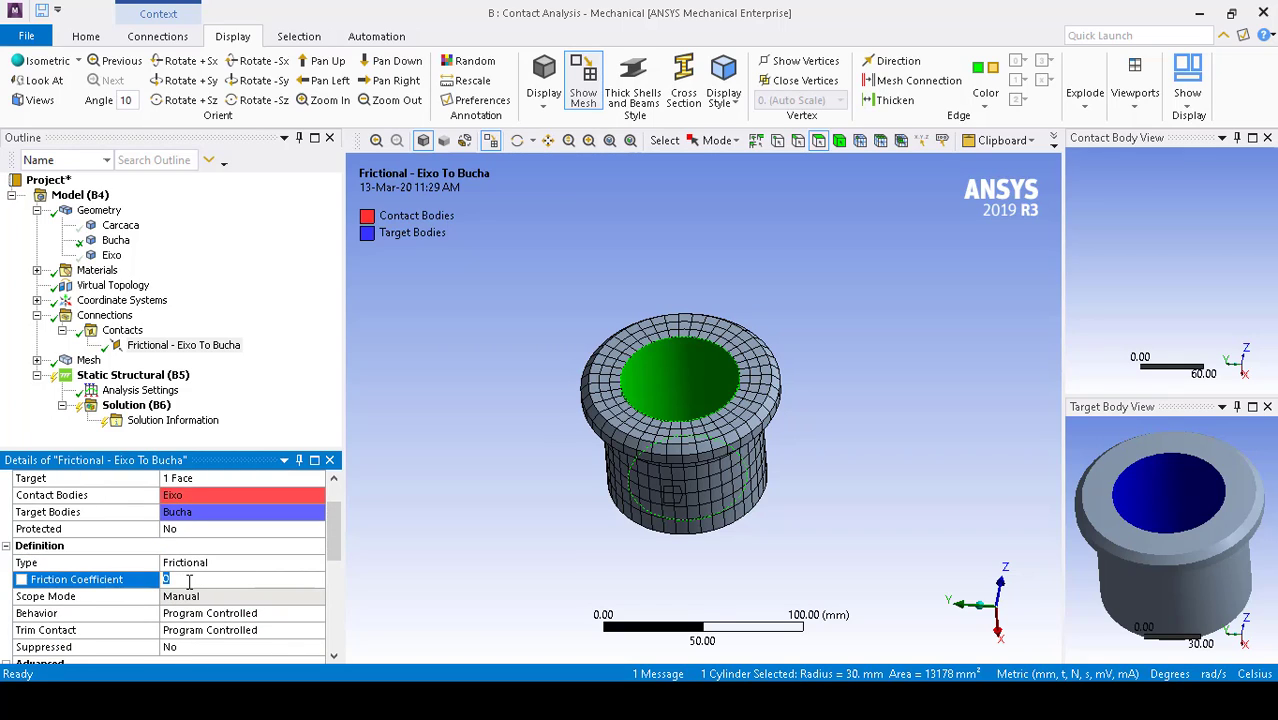
type(",2")
left_click(413, 548)
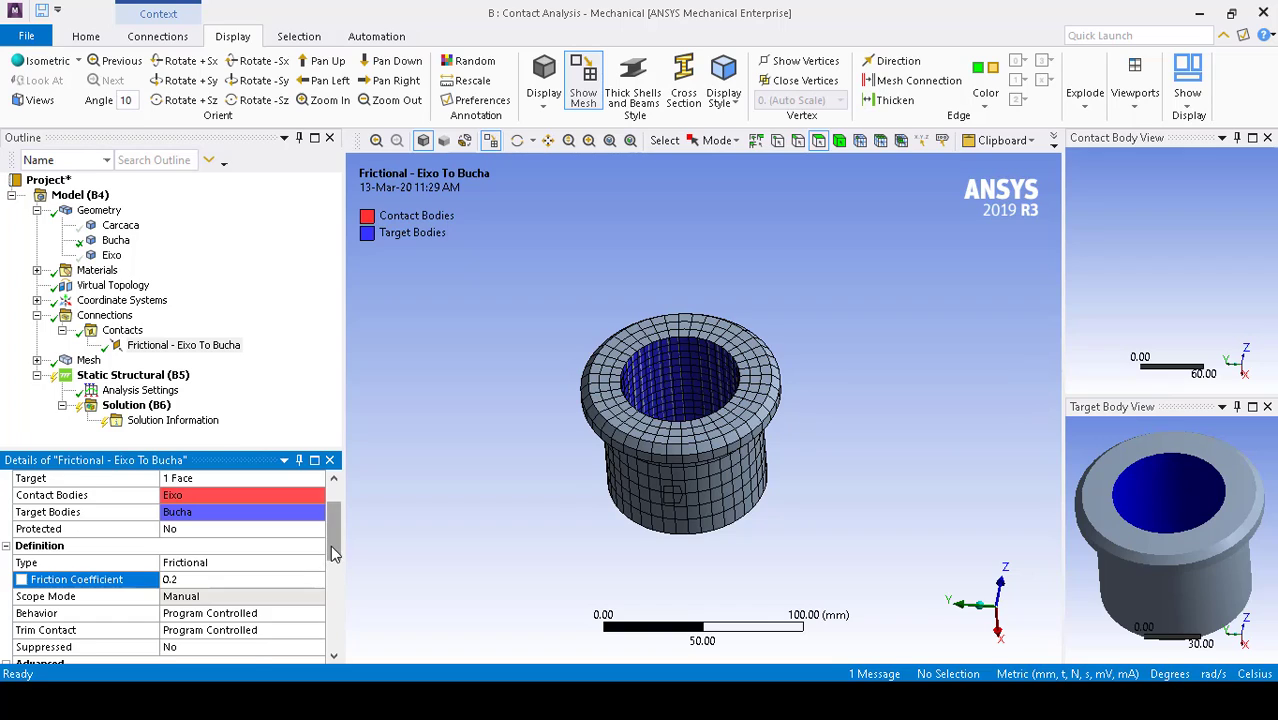
Review the Behavior options of the frictional shaft-to-bushing contact, keeping Program Controlled.
scroll(334, 555, "down", 1)
left_click(302, 580)
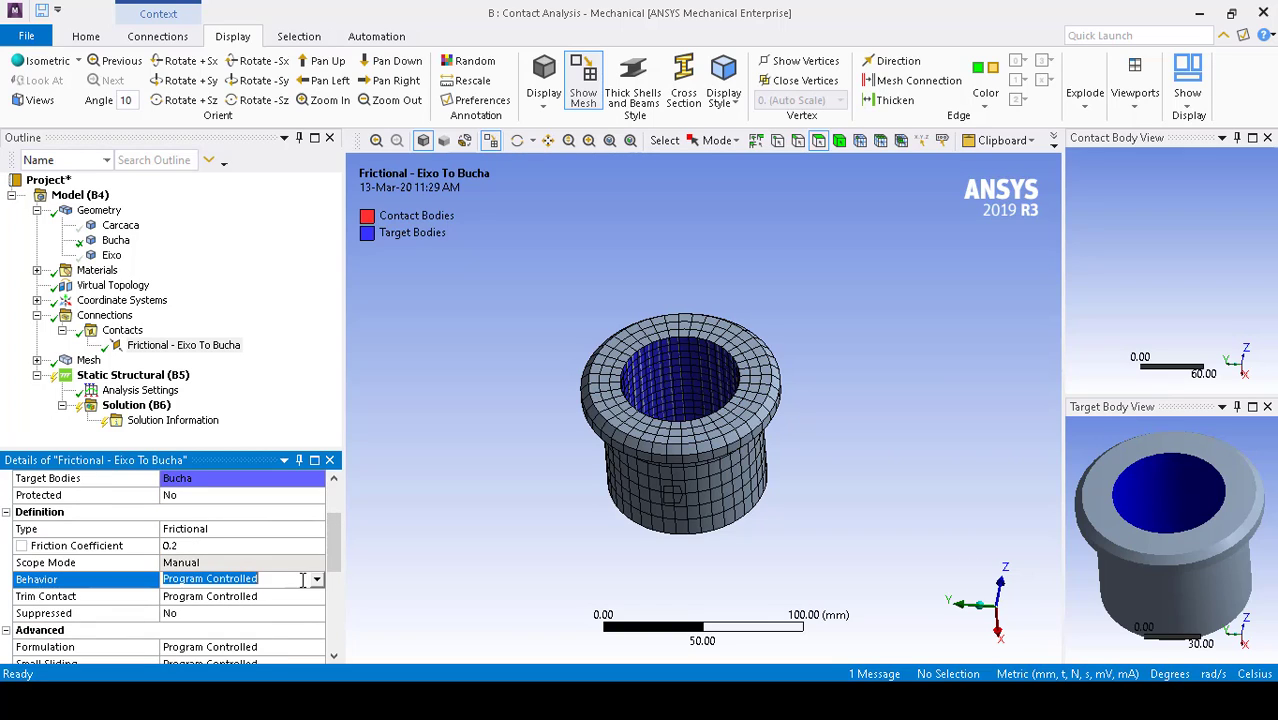
left_click(316, 581)
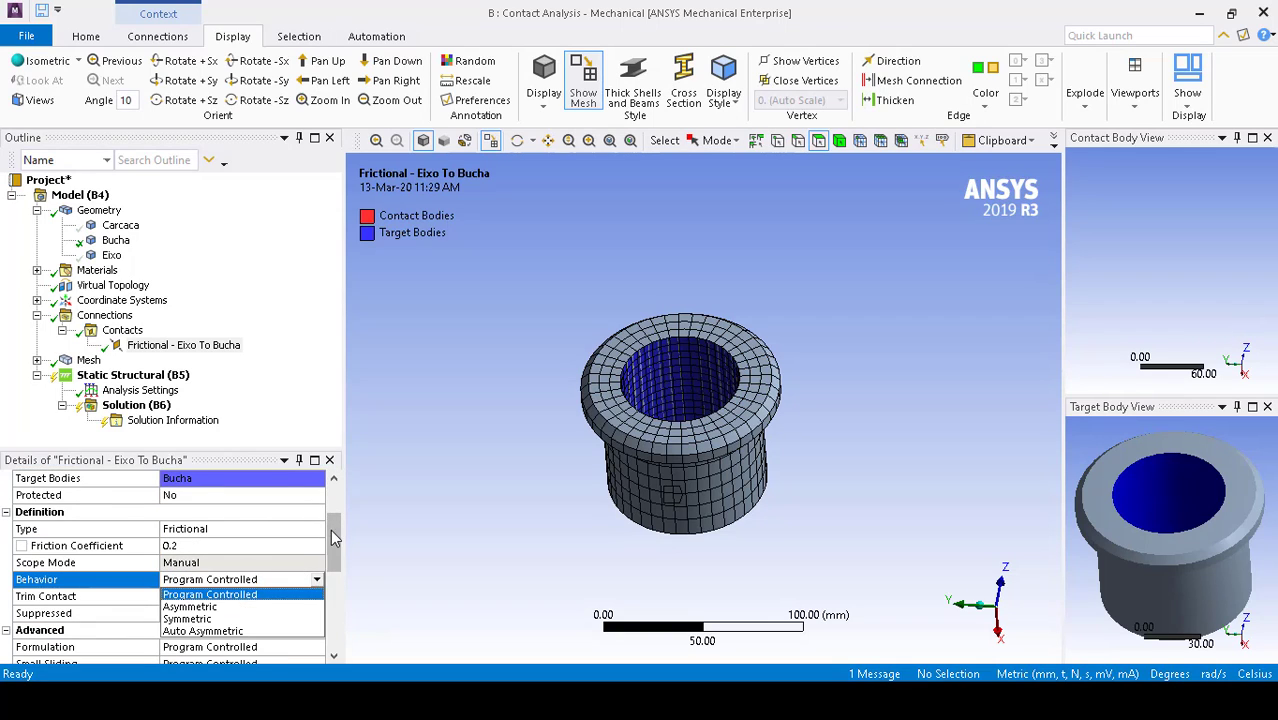
left_click(336, 545)
Set the Formulation of the frictional shaft-to-bushing contact to Augmented Lagrange.
scroll(336, 545, "down", 2)
left_click(305, 597)
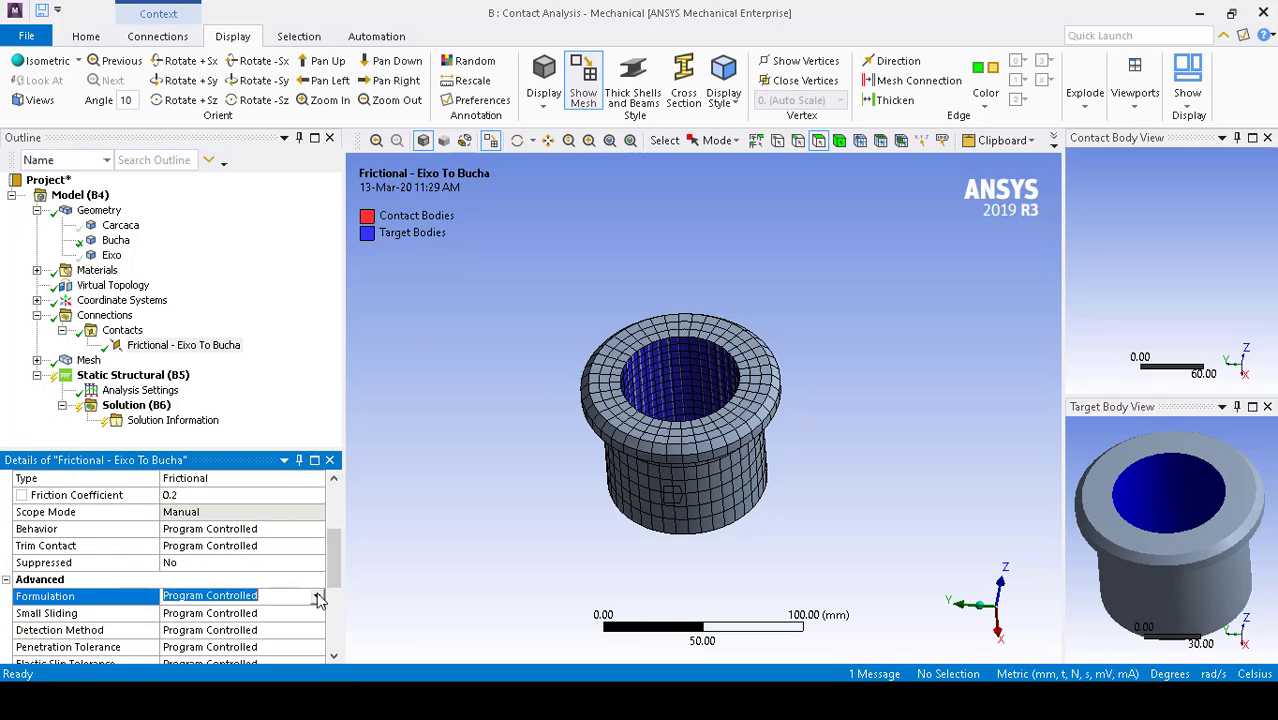
left_click(318, 597)
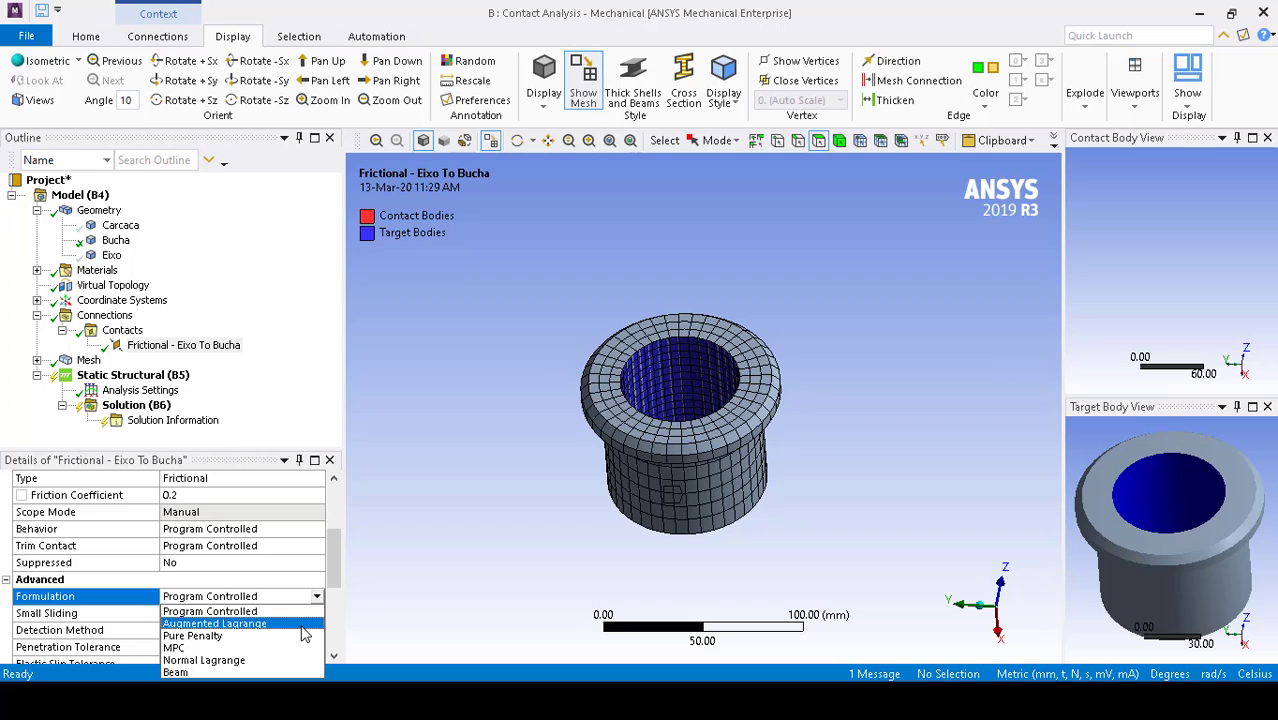
left_click(304, 635)
scroll(335, 568, "down", 1)
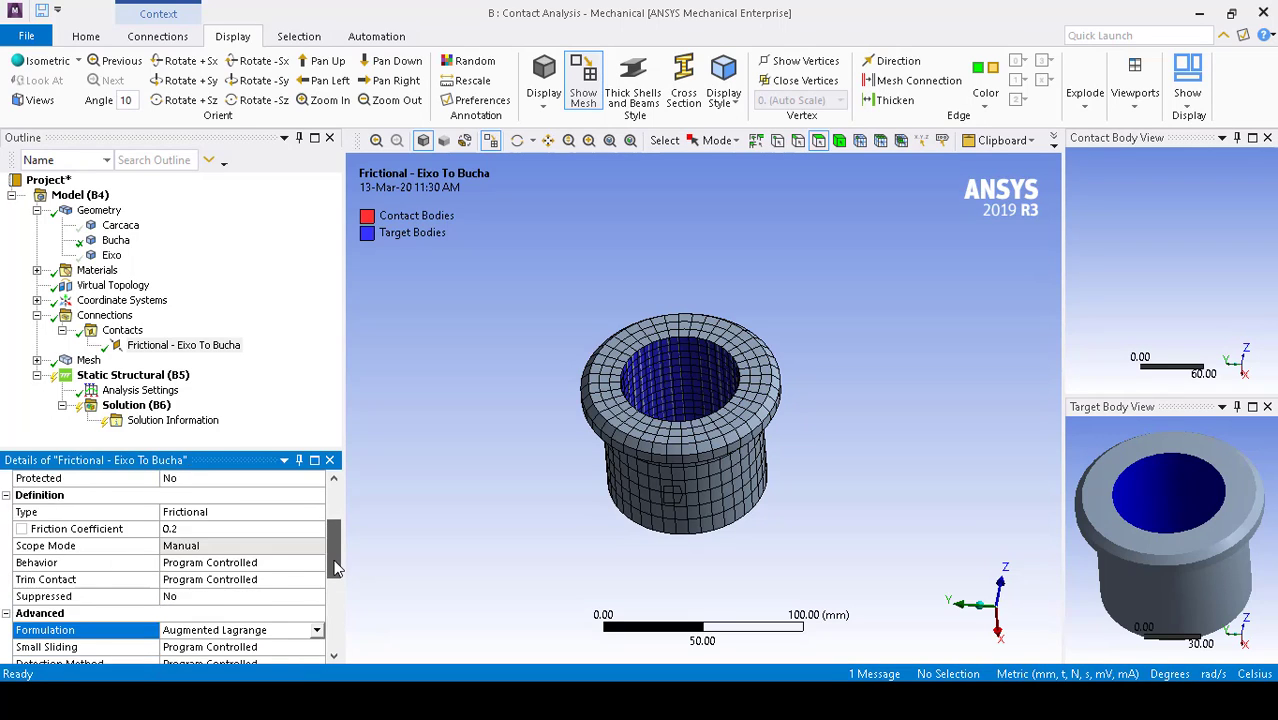
mouse_move(335, 568)
left_mouse_down()
mouse_move(335, 607)
mouse_move(333, 546)
left_mouse_up()
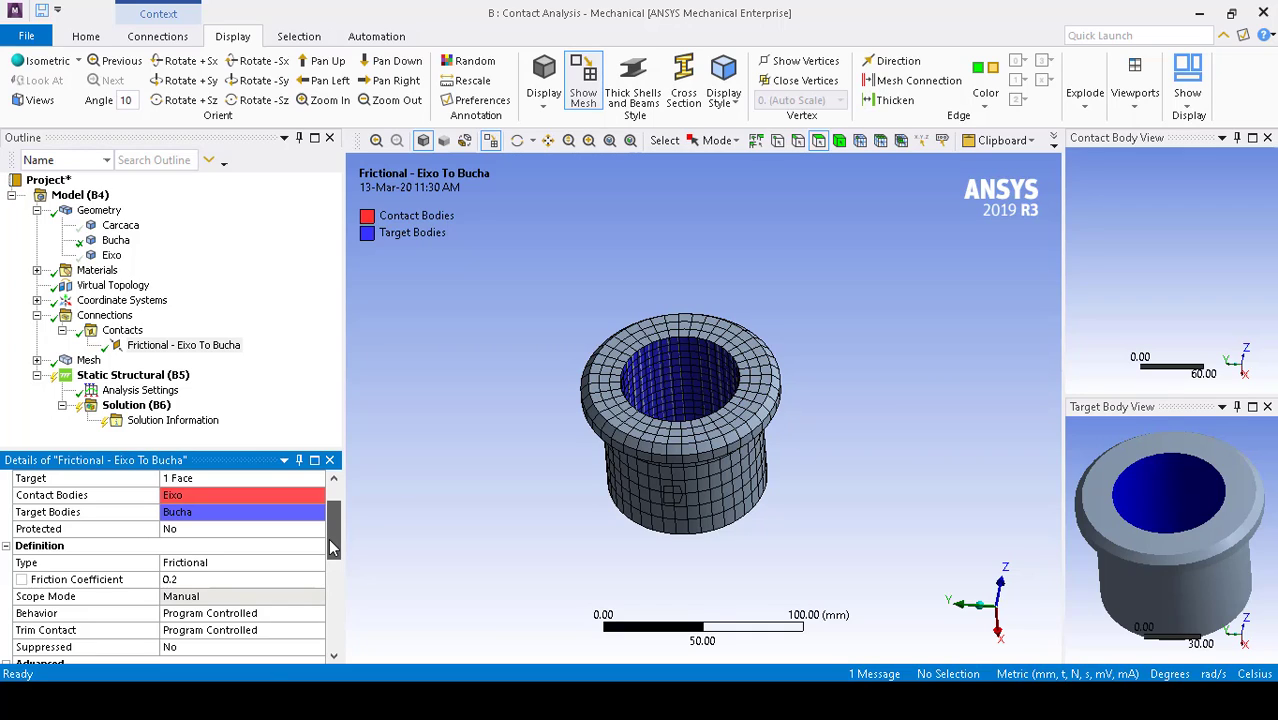
Review the contact's Interface Treatment options and its Offset value, keeping Add Offset, No Ramping.
left_click_drag(333, 546, 326, 629)
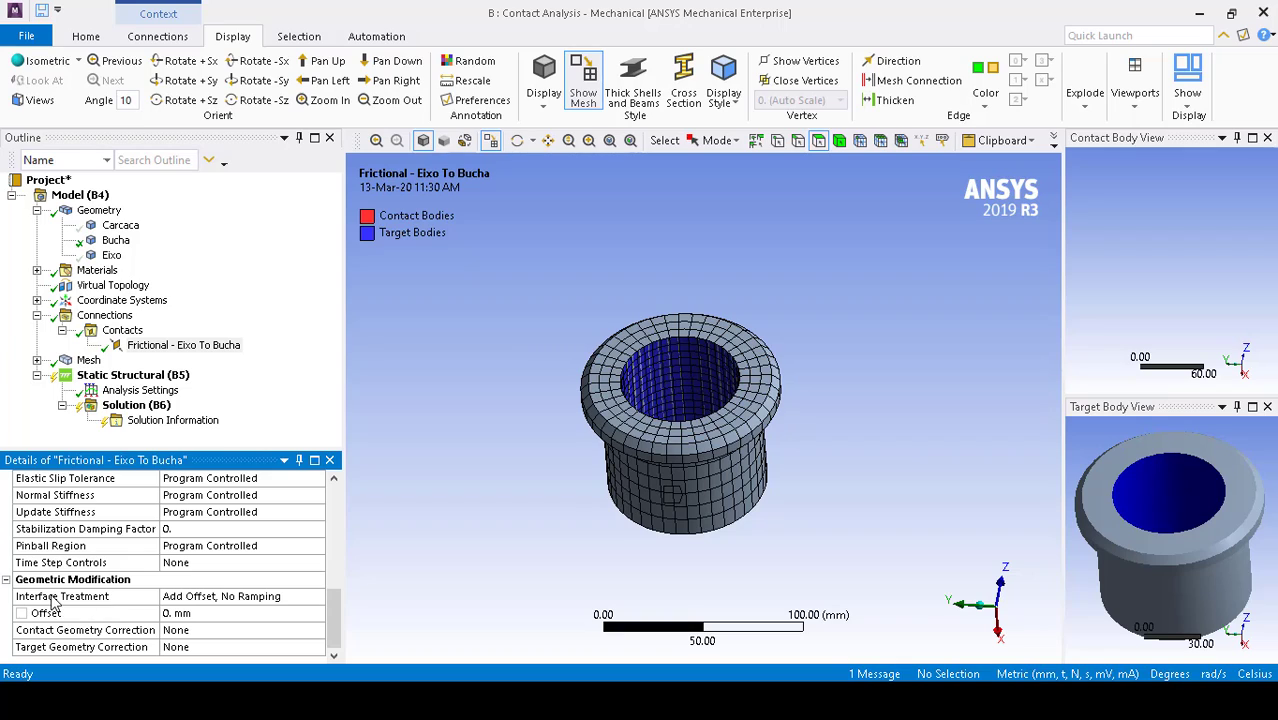
left_click(200, 598)
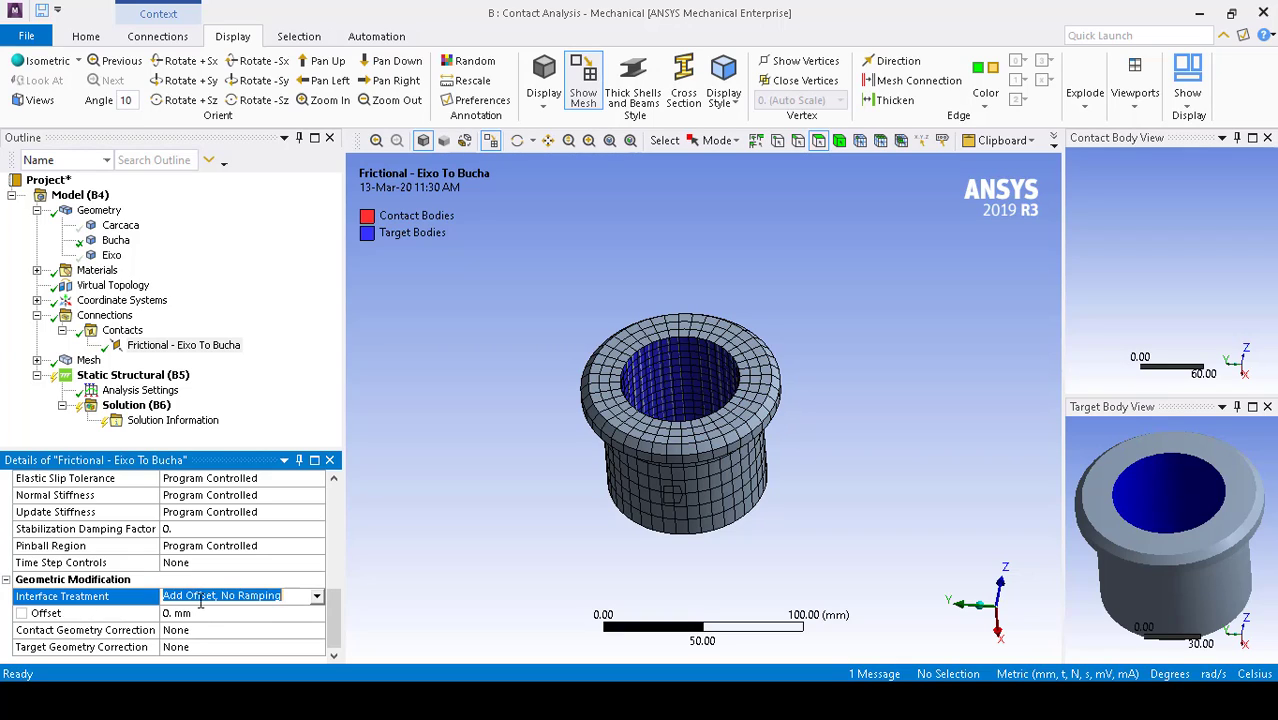
left_click(317, 598)
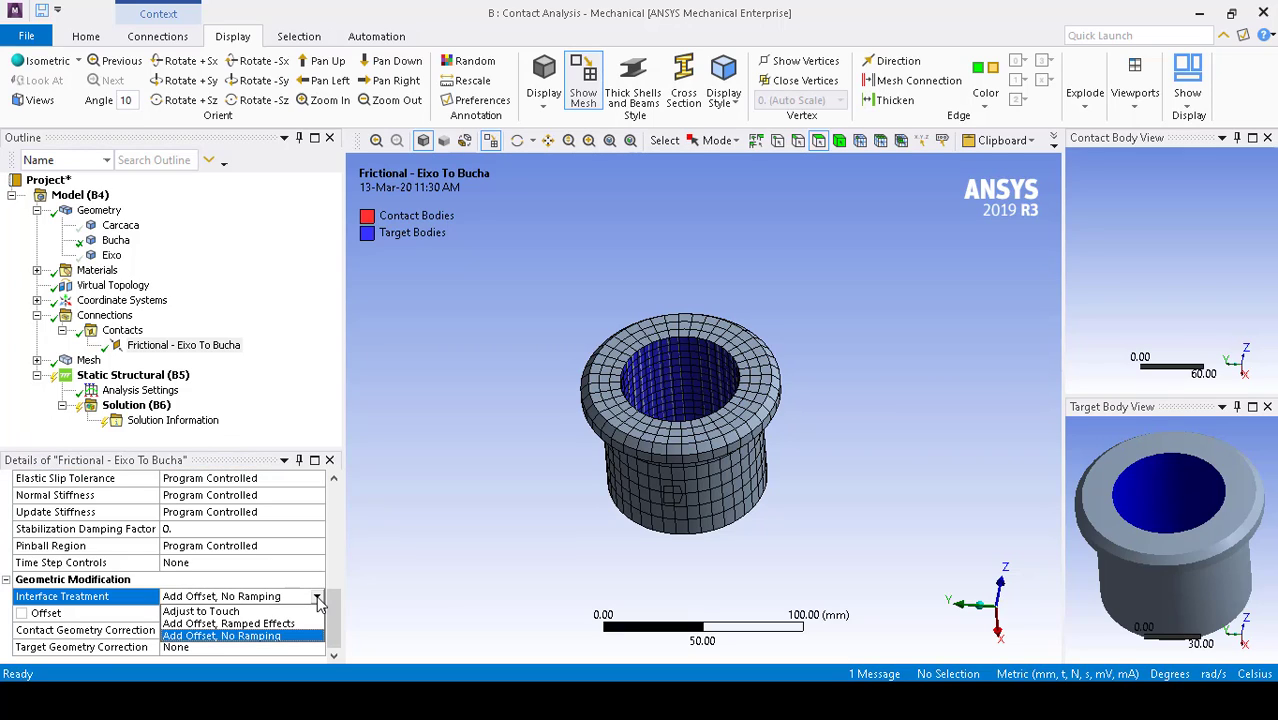
left_click(390, 608)
left_click(208, 614)
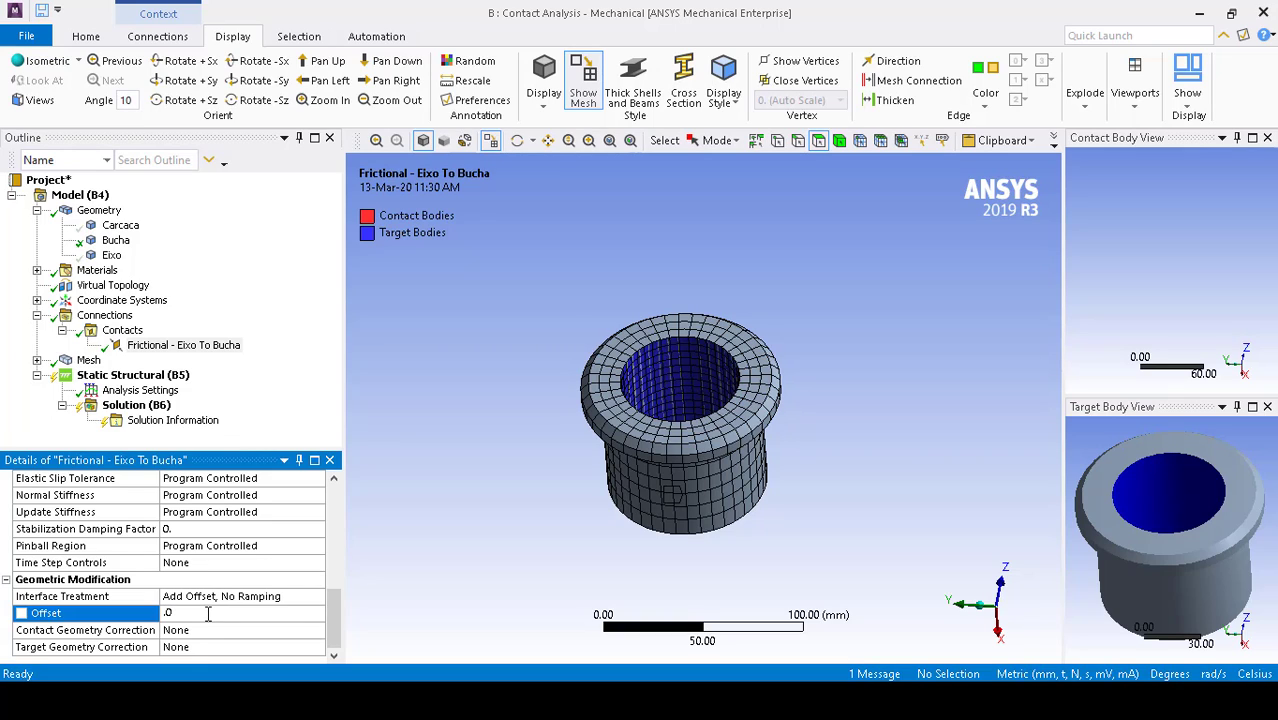
left_click(476, 517)
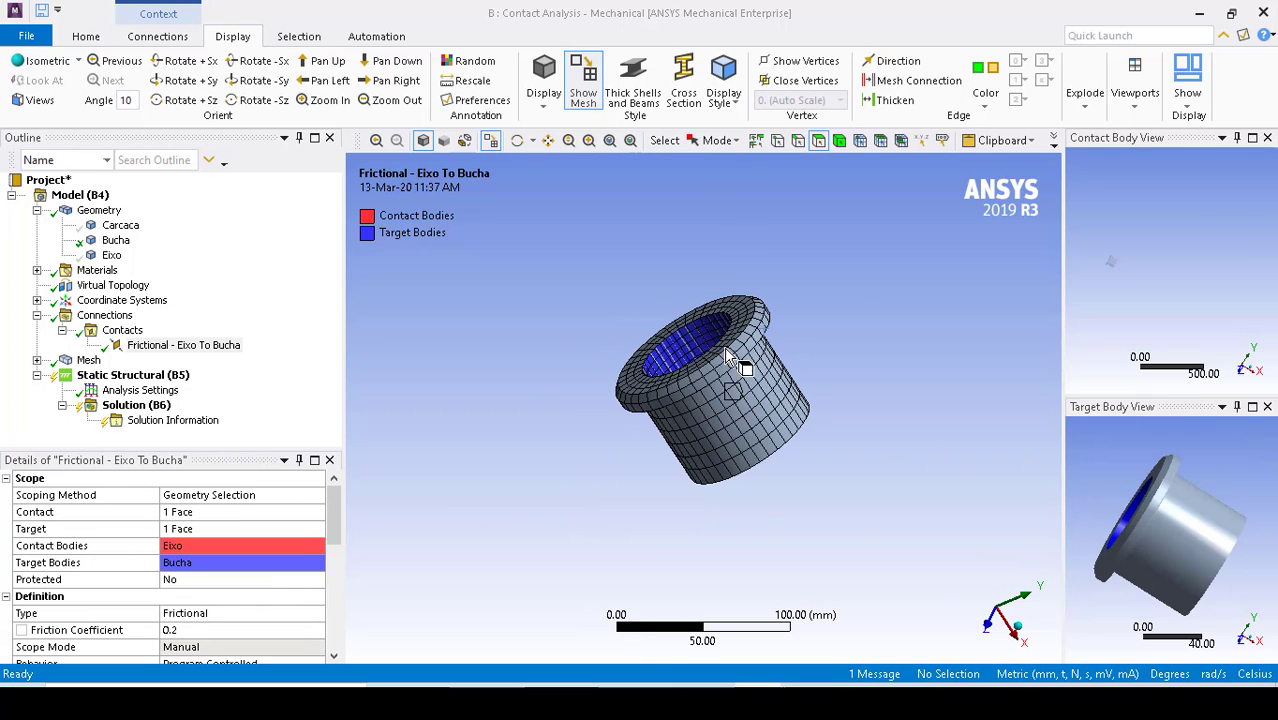
Turn off the mesh display so the bushing is shown as plain geometry.
middle_click_drag(623, 363, 694, 308)
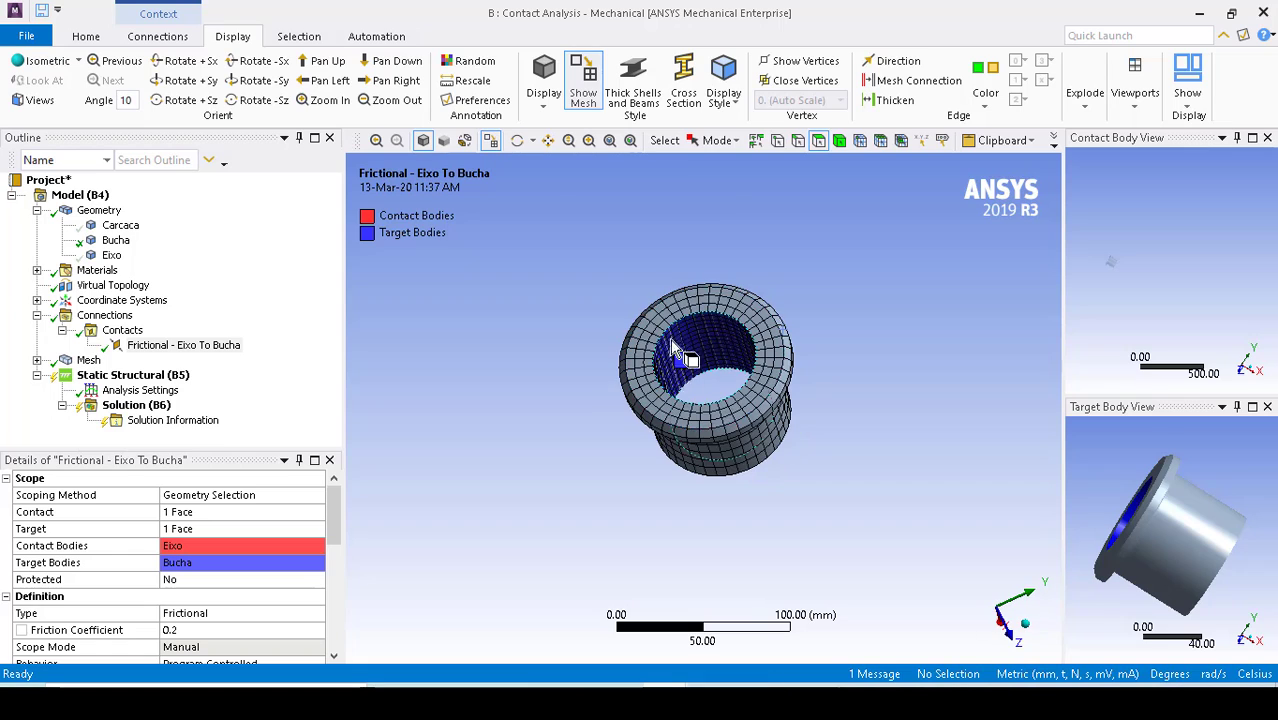
middle_click_drag(727, 357, 754, 330)
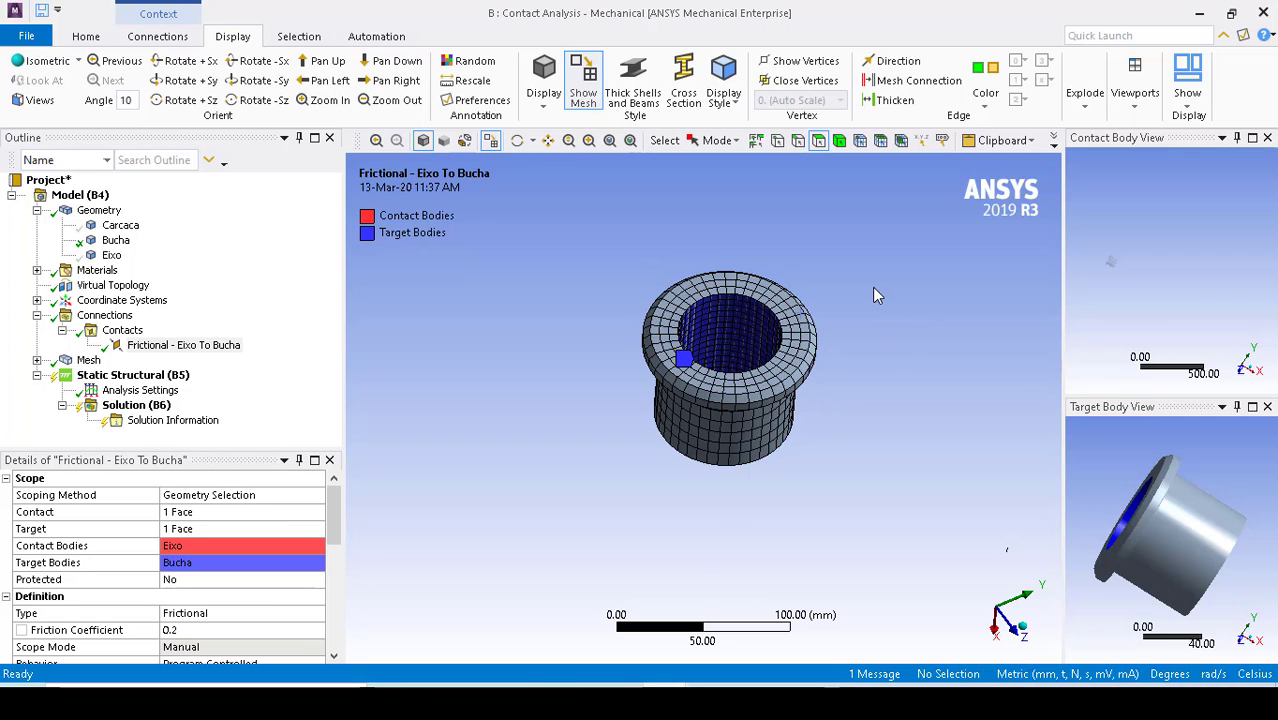
left_click(581, 80)
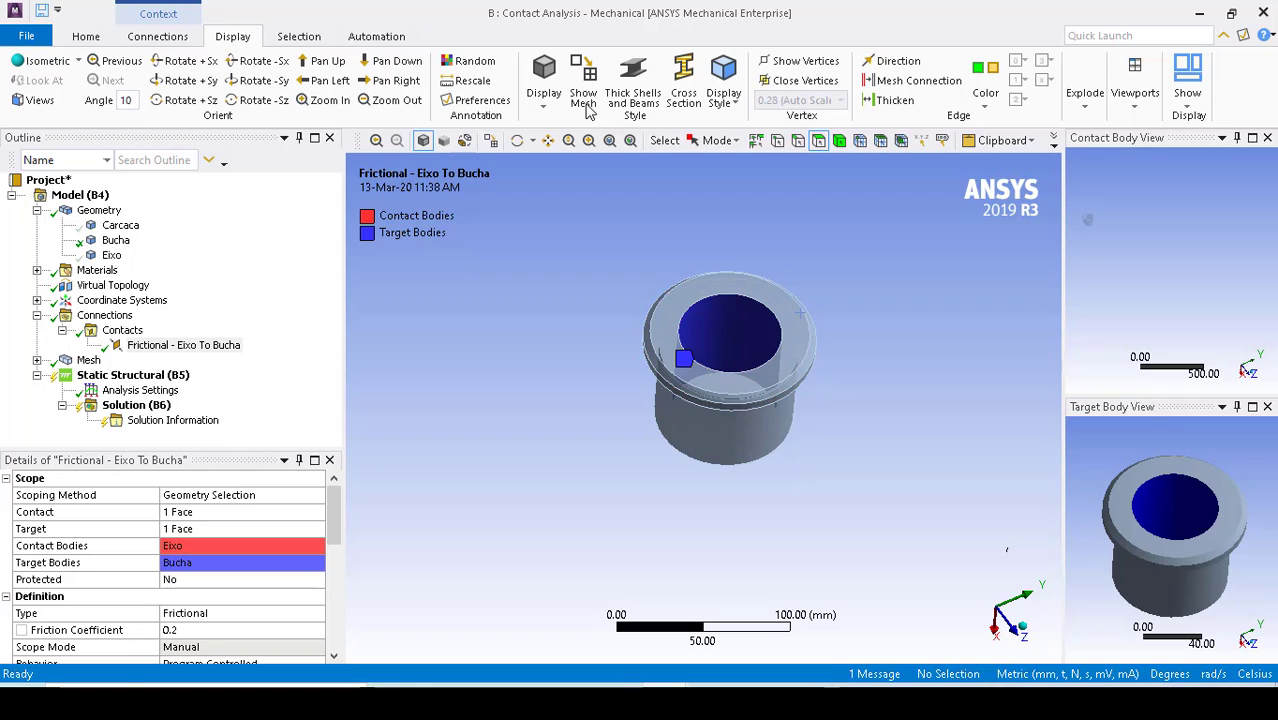
left_click(583, 86)
left_click(585, 83)
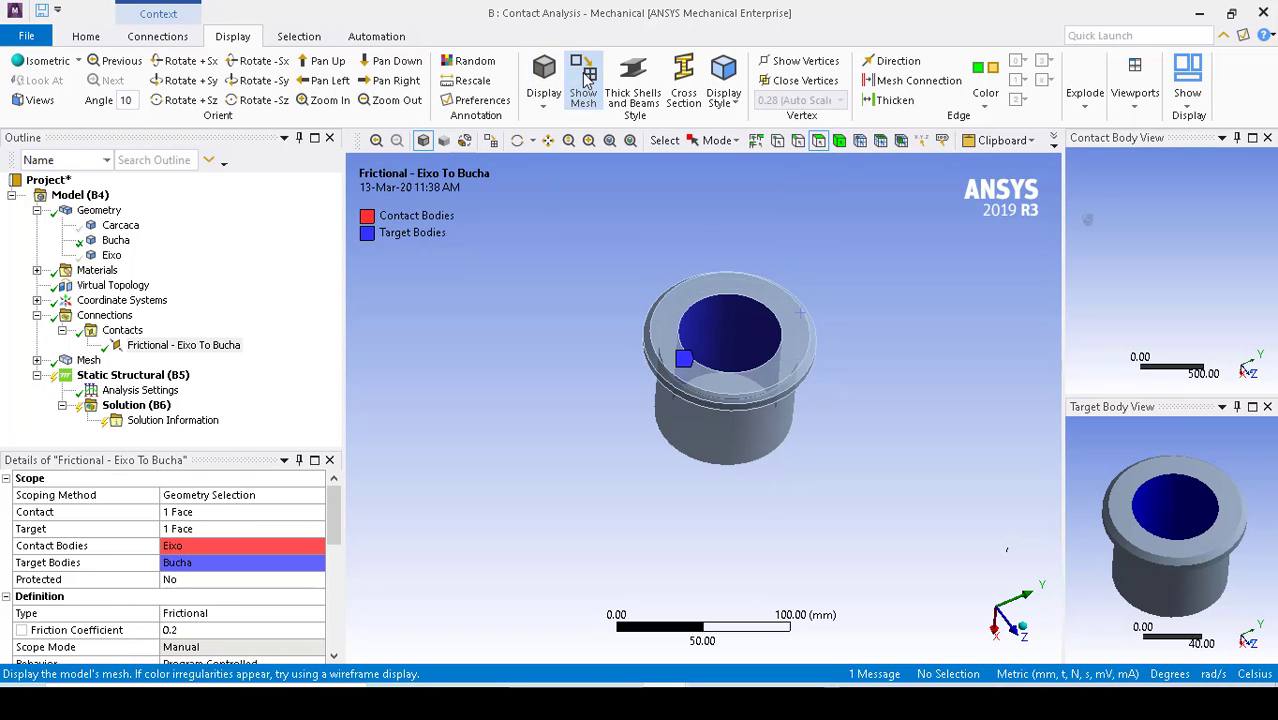
left_click(586, 81)
left_click(586, 81)
left_click(586, 81)
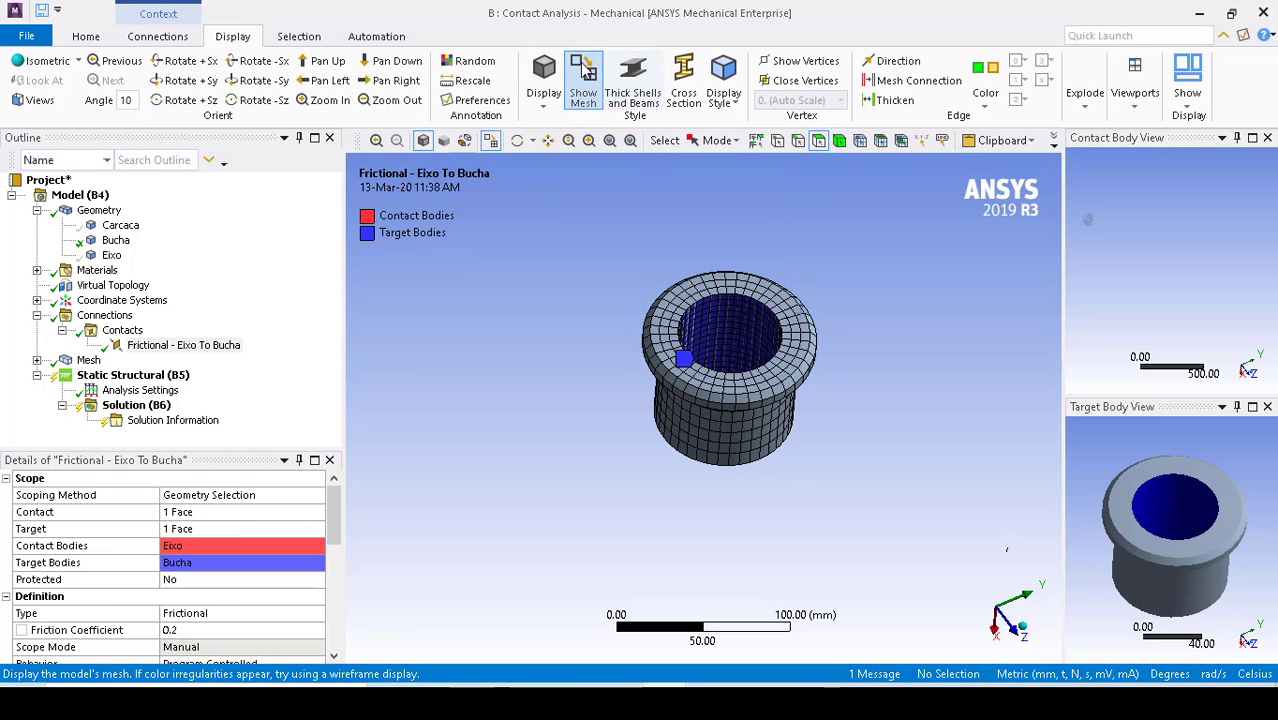
left_click(586, 81)
Insert a second manual contact region under Connections.
middle_click_drag(858, 387, 770, 420)
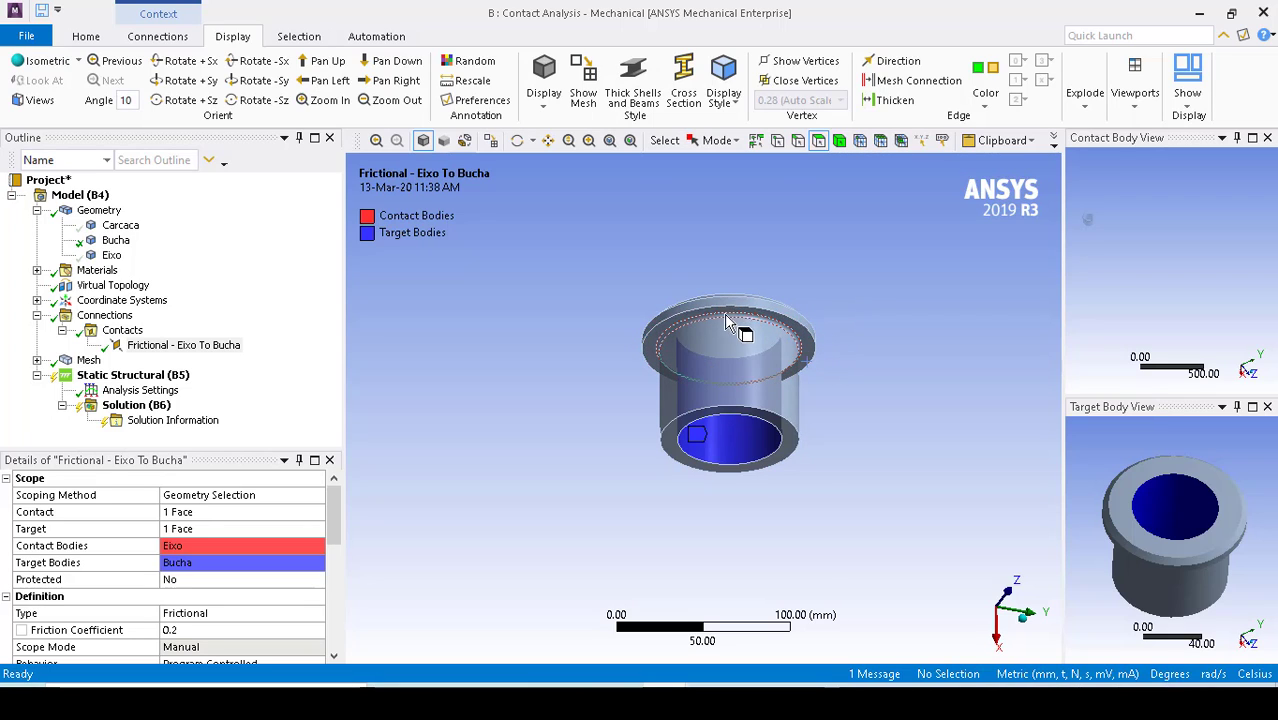
middle_click_drag(875, 344, 862, 300)
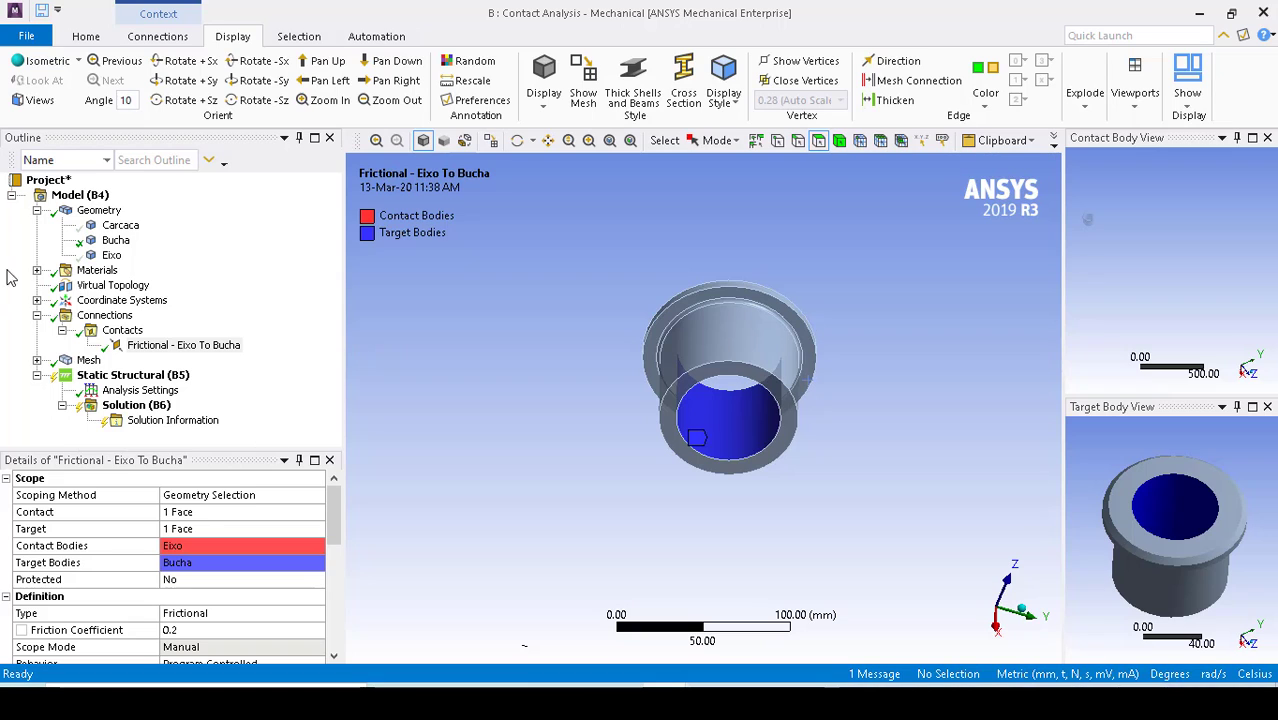
right_click(112, 317)
mouse_move(172, 327)
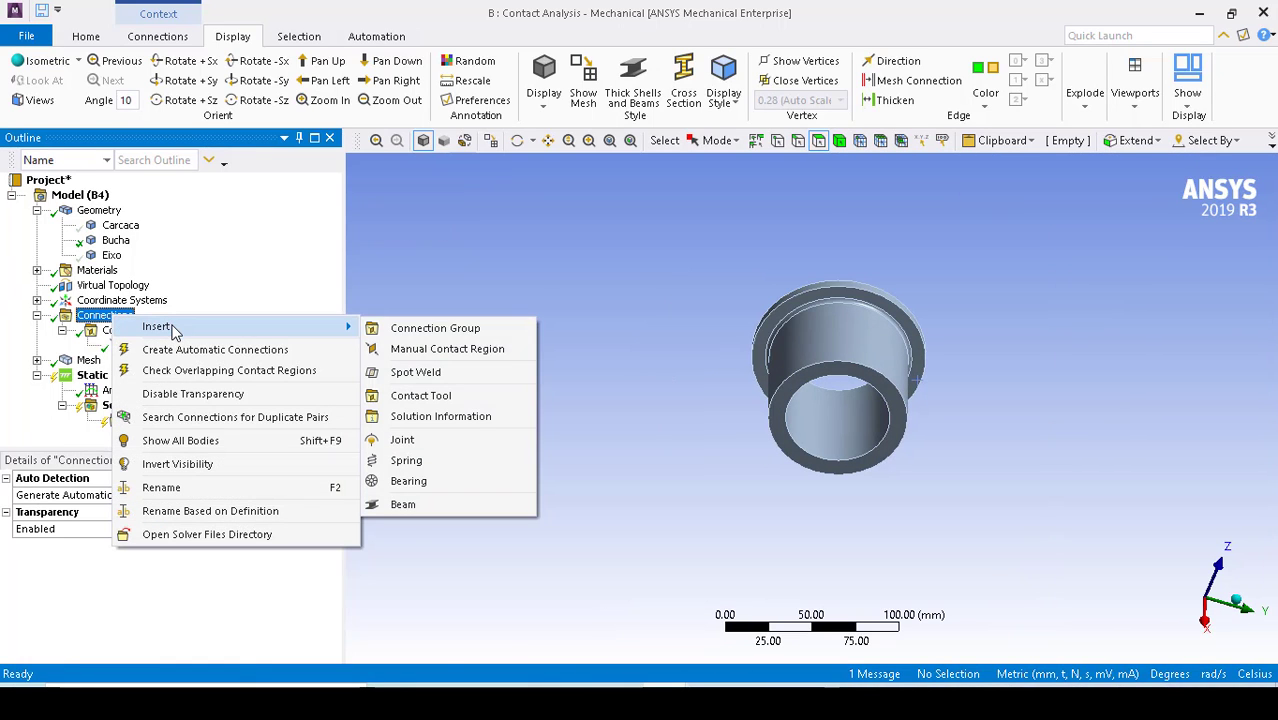
left_click(433, 348)
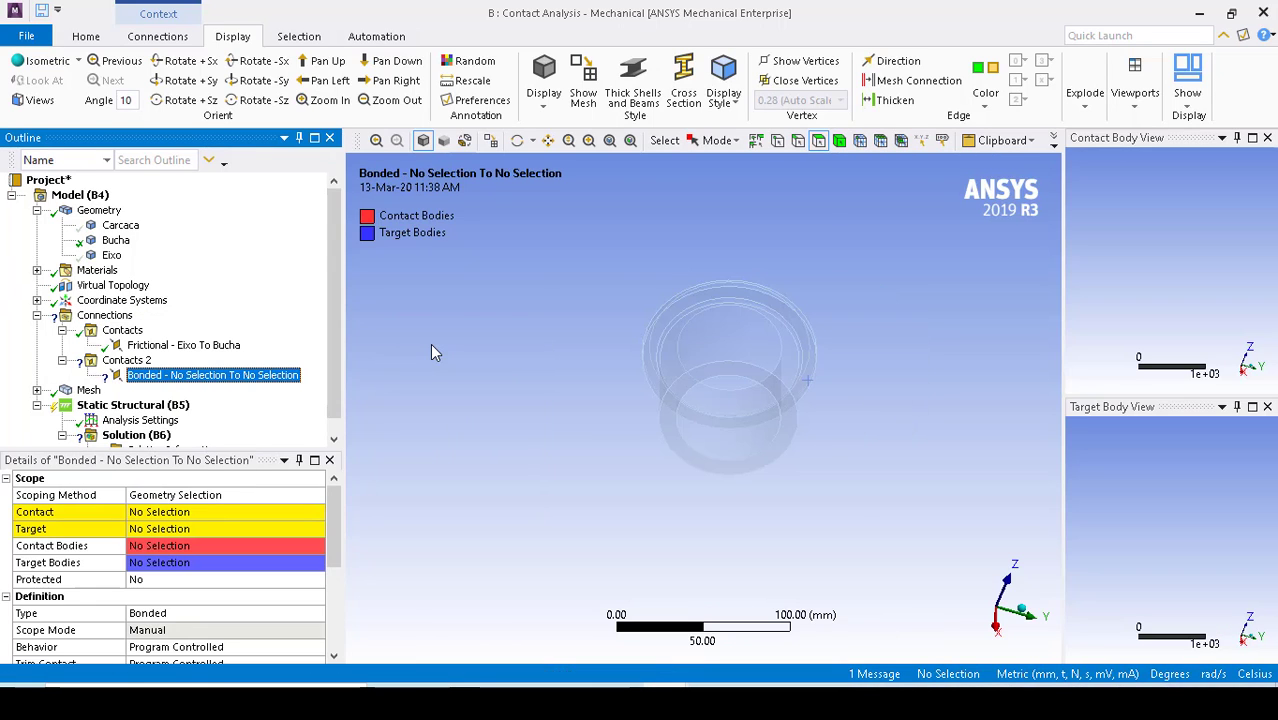
Assign the annular underside face of the bushing's flange as the Contact of the new bonded region.
left_click(84, 513)
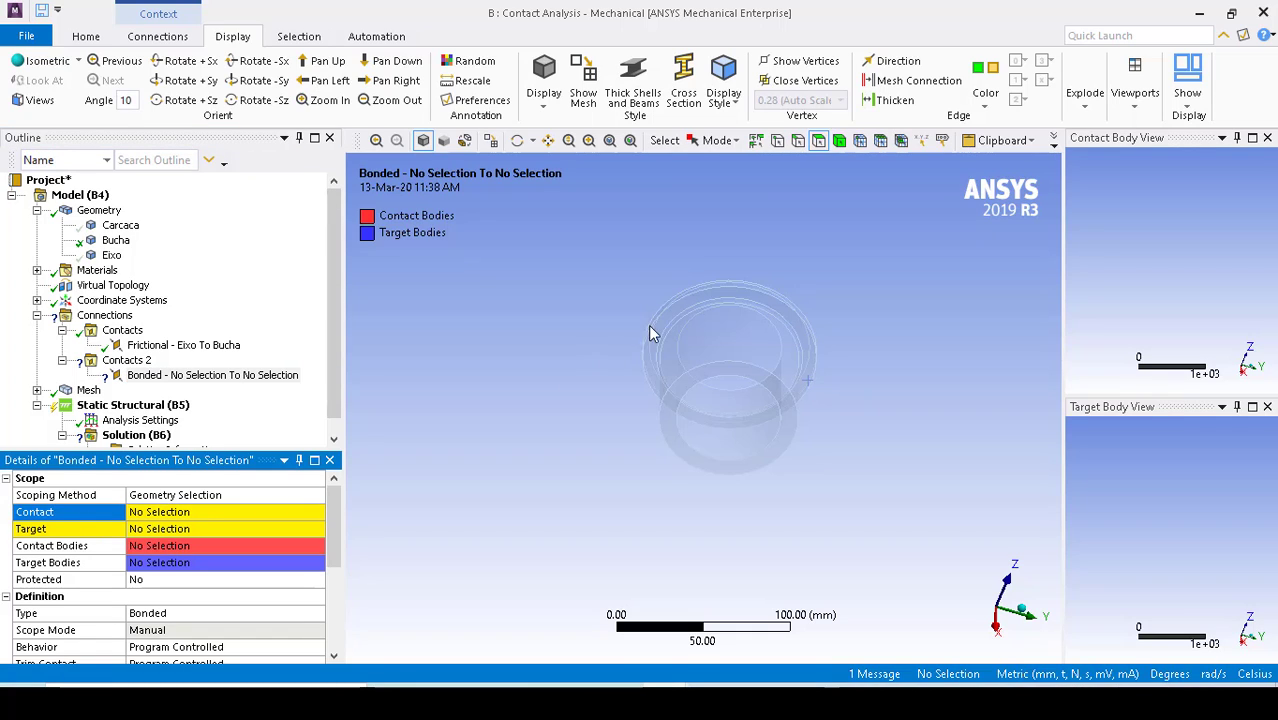
left_click(818, 141)
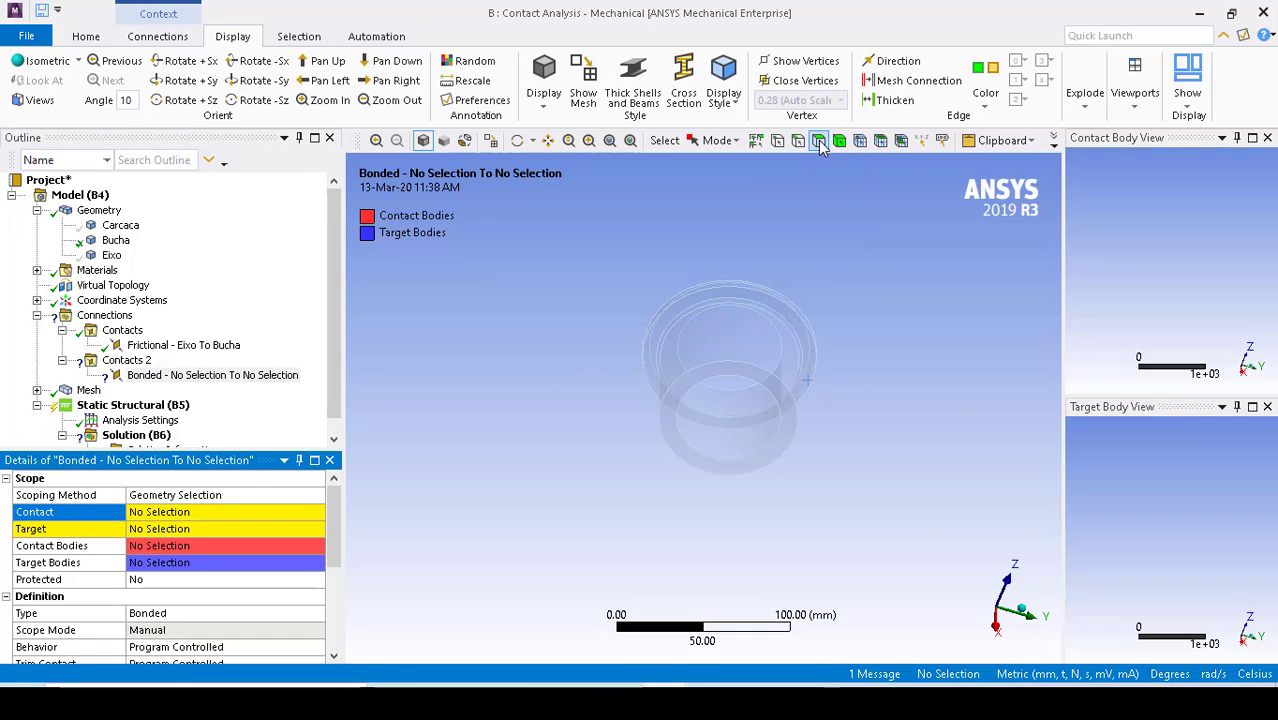
left_click(703, 305)
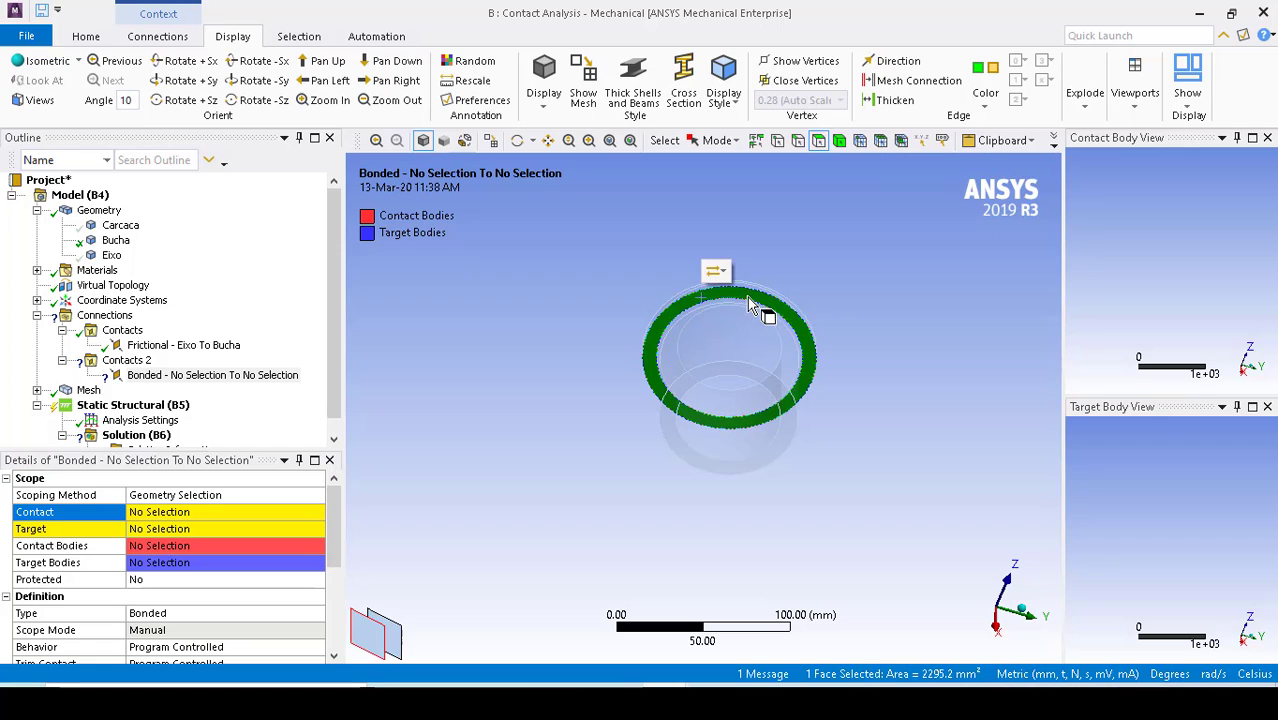
left_click(197, 515)
left_click(193, 516)
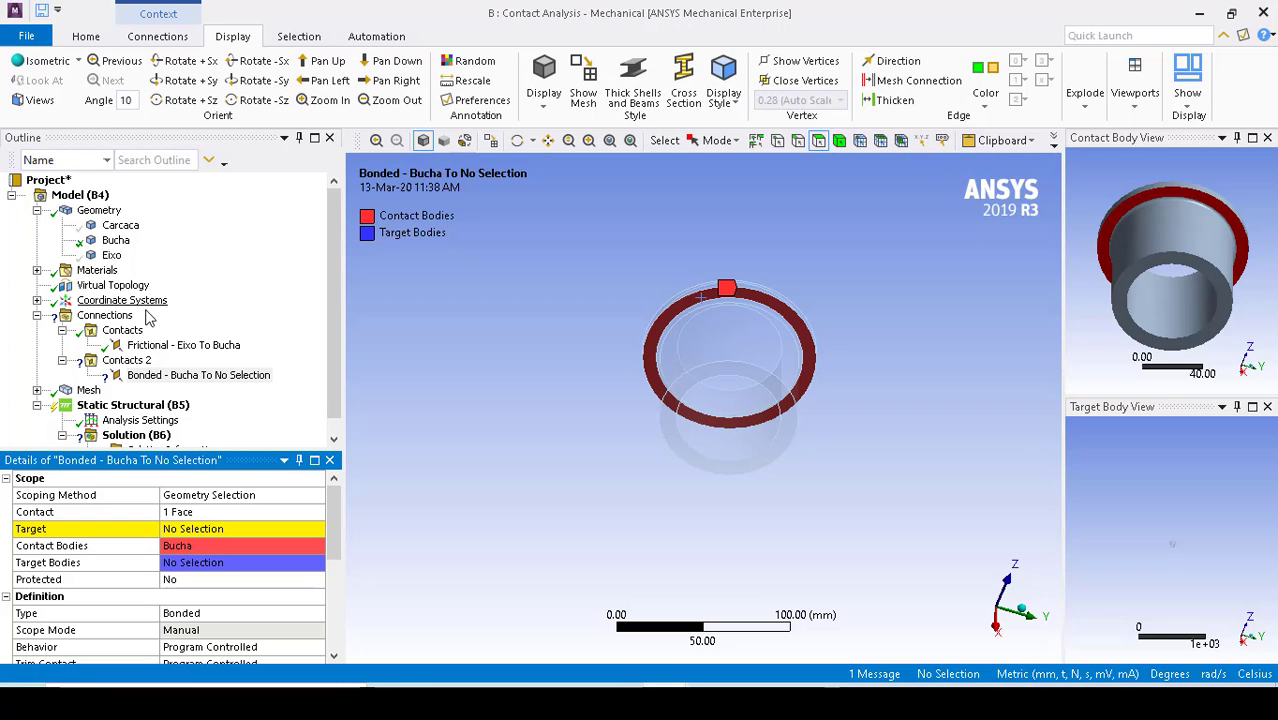
Show the housing body Carcaca together with the bushing.
left_click(118, 228)
right_click(118, 228)
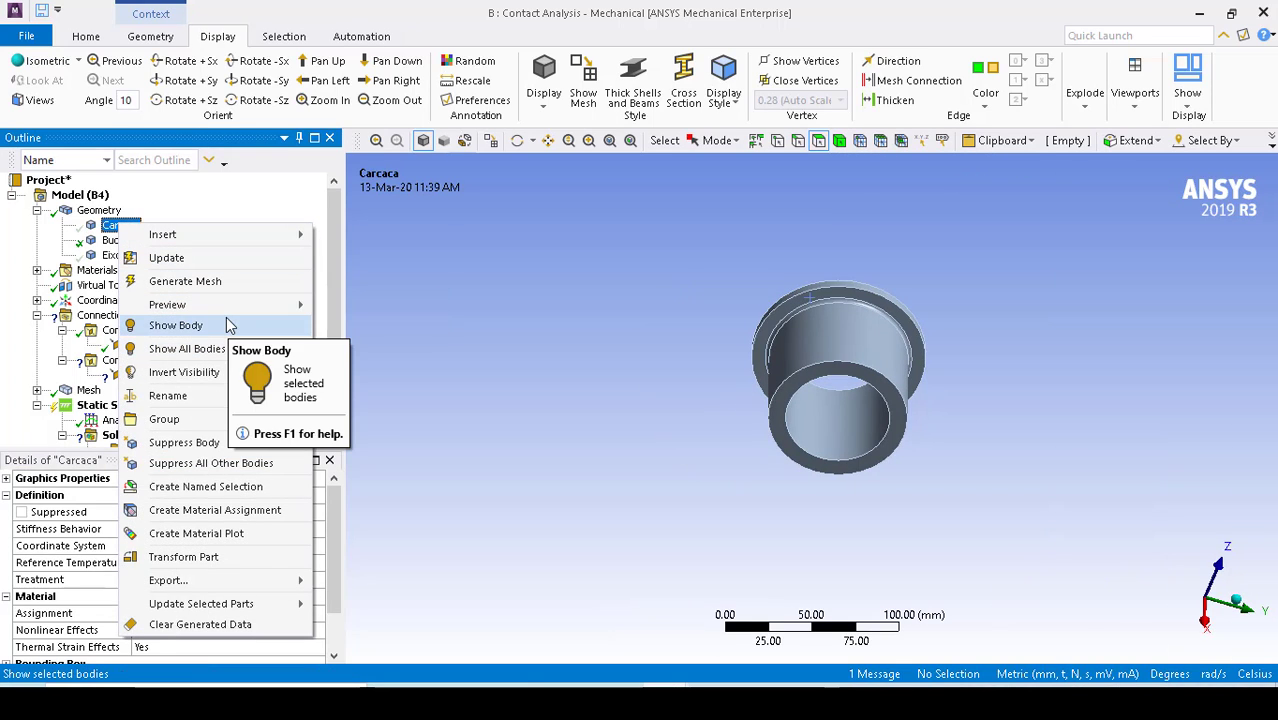
left_click(176, 326)
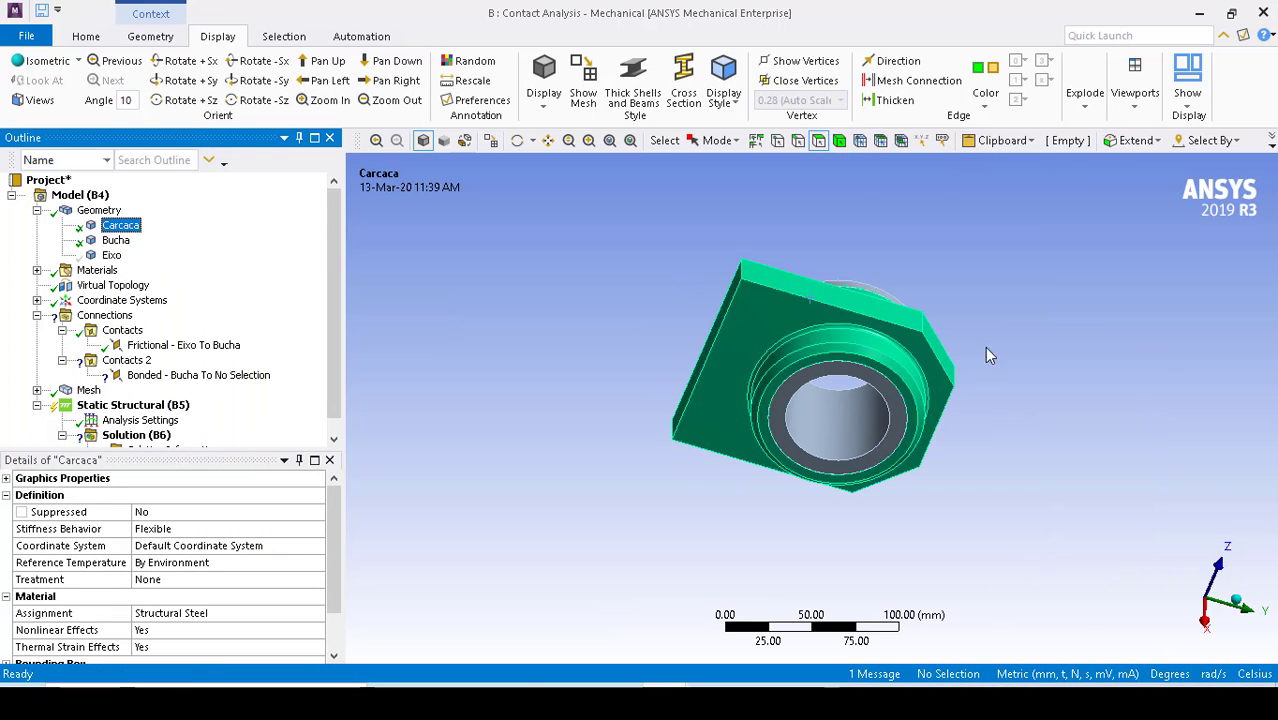
middle_click_drag(934, 250, 908, 279)
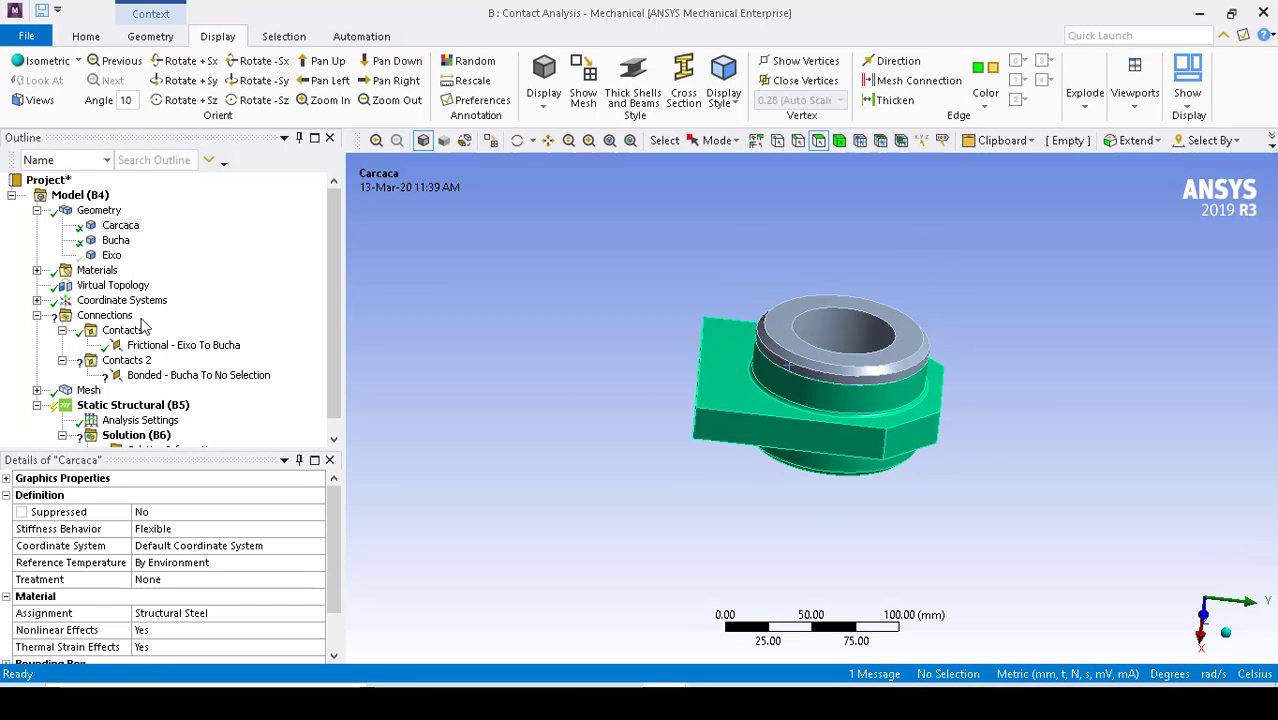
Return to the new bonded contact region and hide the bushing body Bucha, leaving only the housing displayed.
left_click(160, 376)
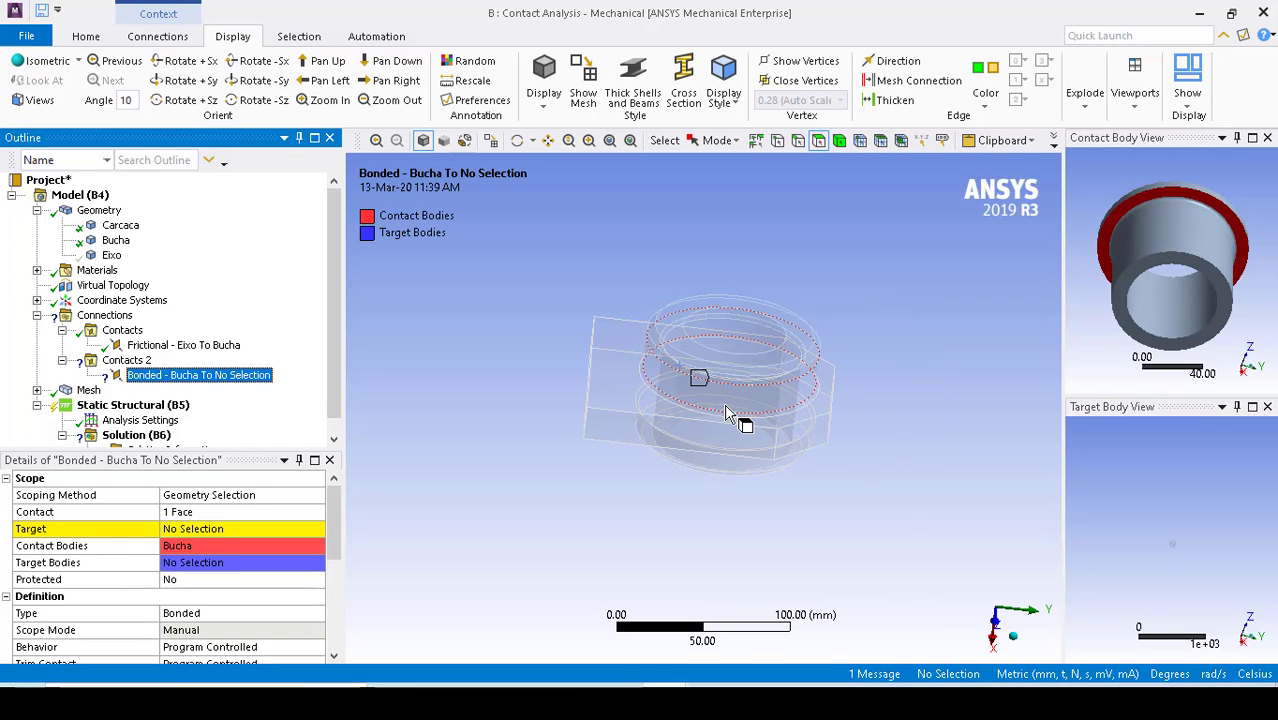
left_click(760, 370)
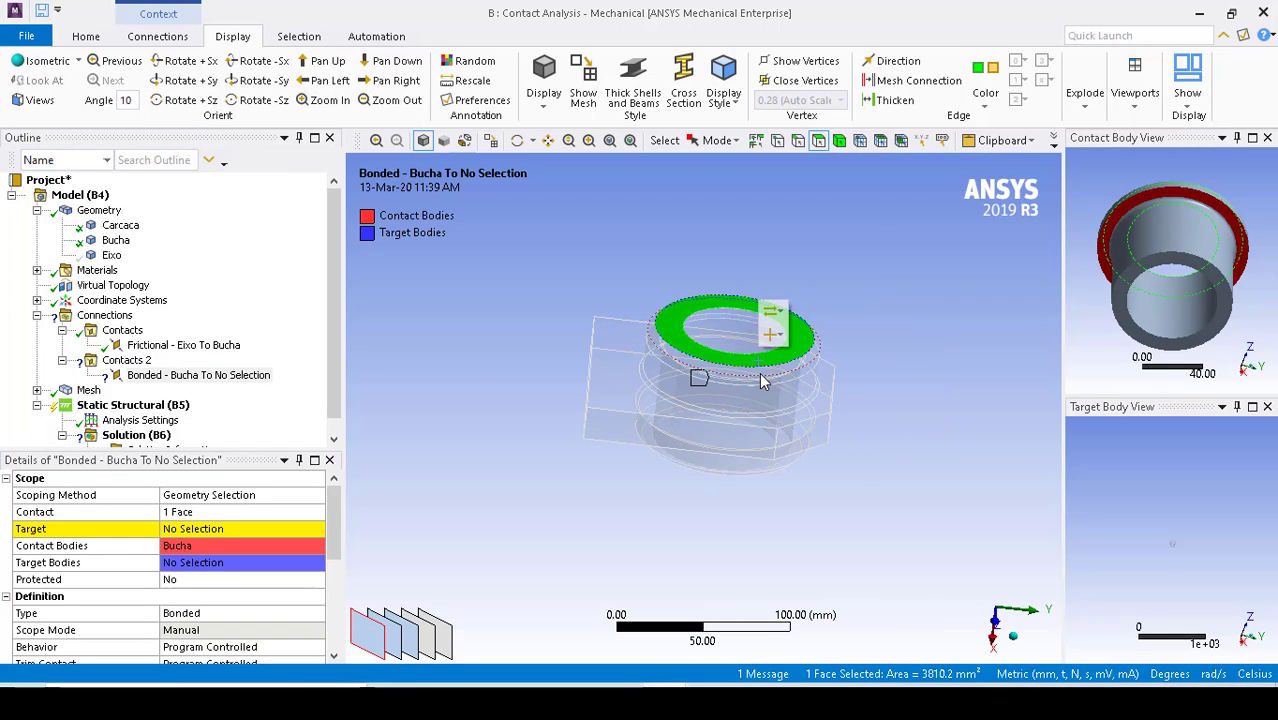
left_click(839, 141)
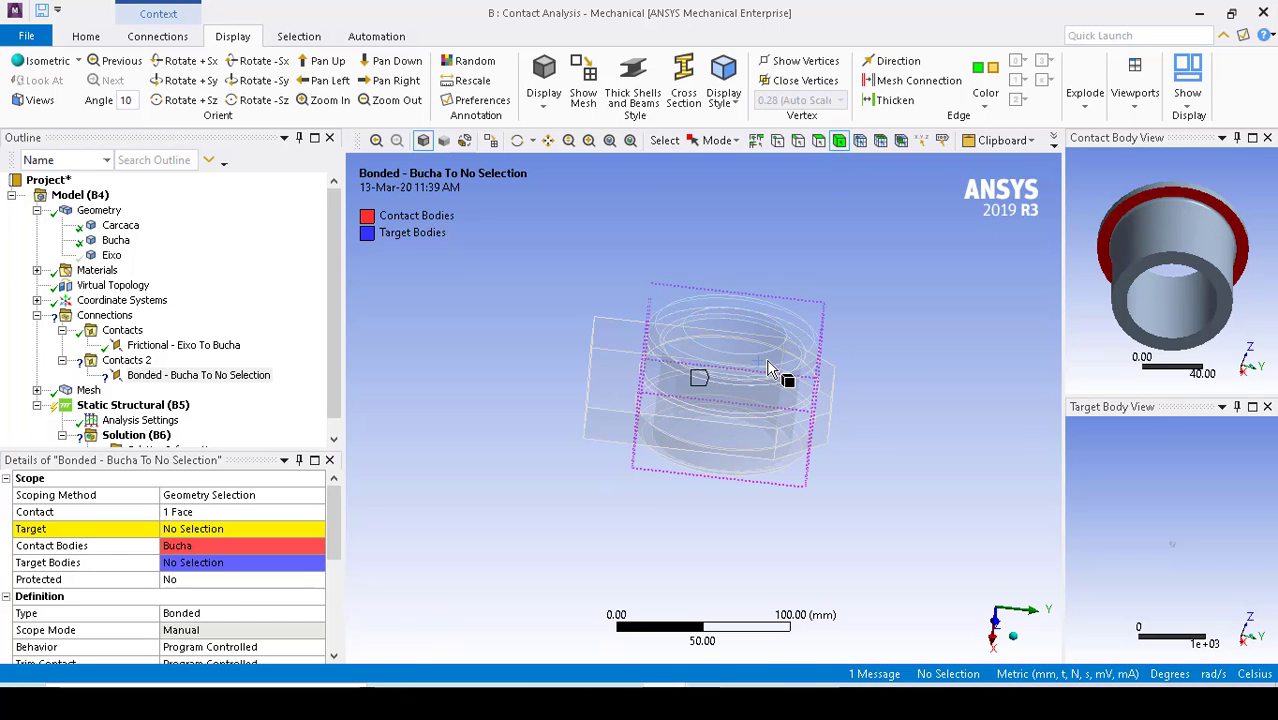
left_click(768, 362)
right_click(802, 356)
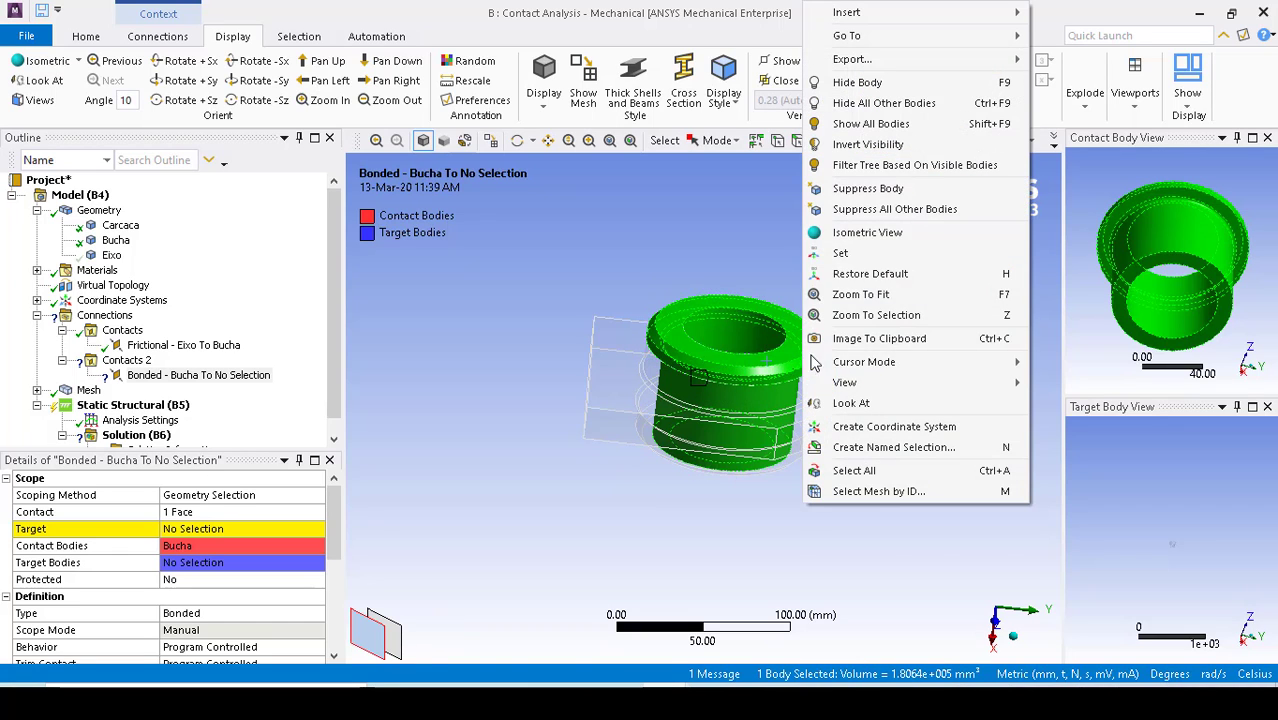
left_click(921, 88)
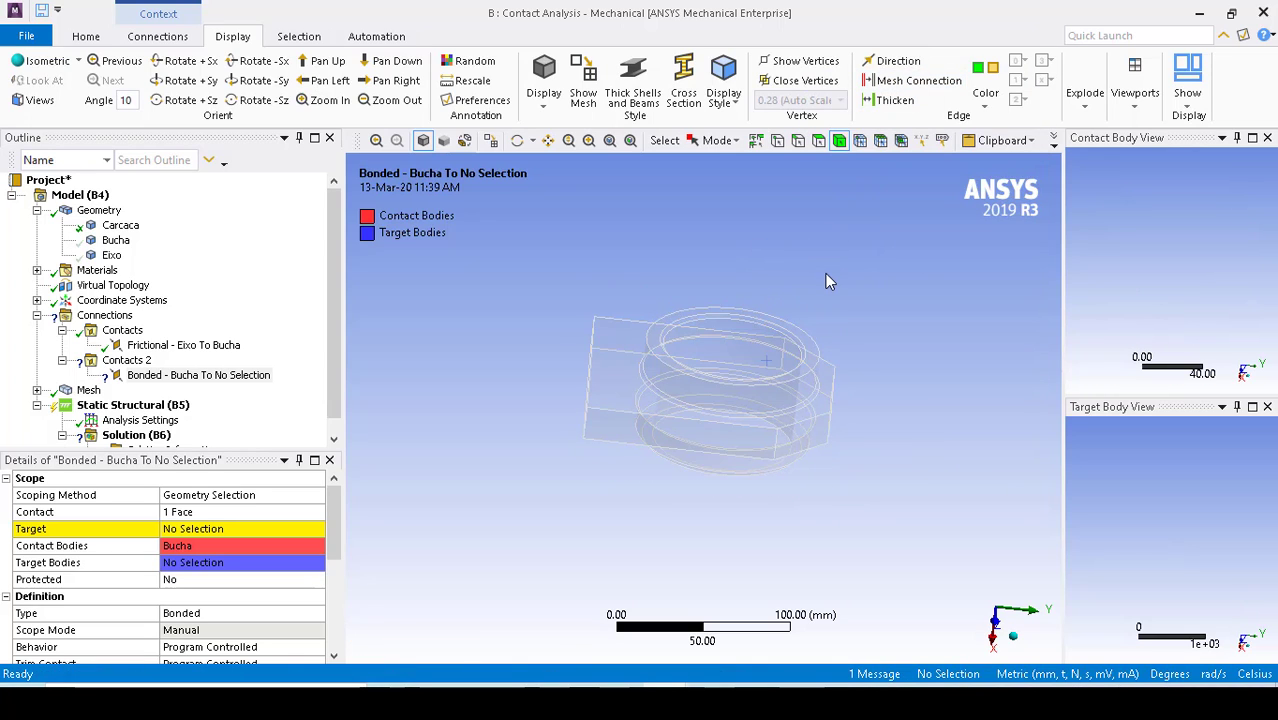
Assign the housing's annular end face that seats the bushing flange as the Target of the bonded contact.
middle_click_drag(825, 282, 676, 350)
left_click(115, 568)
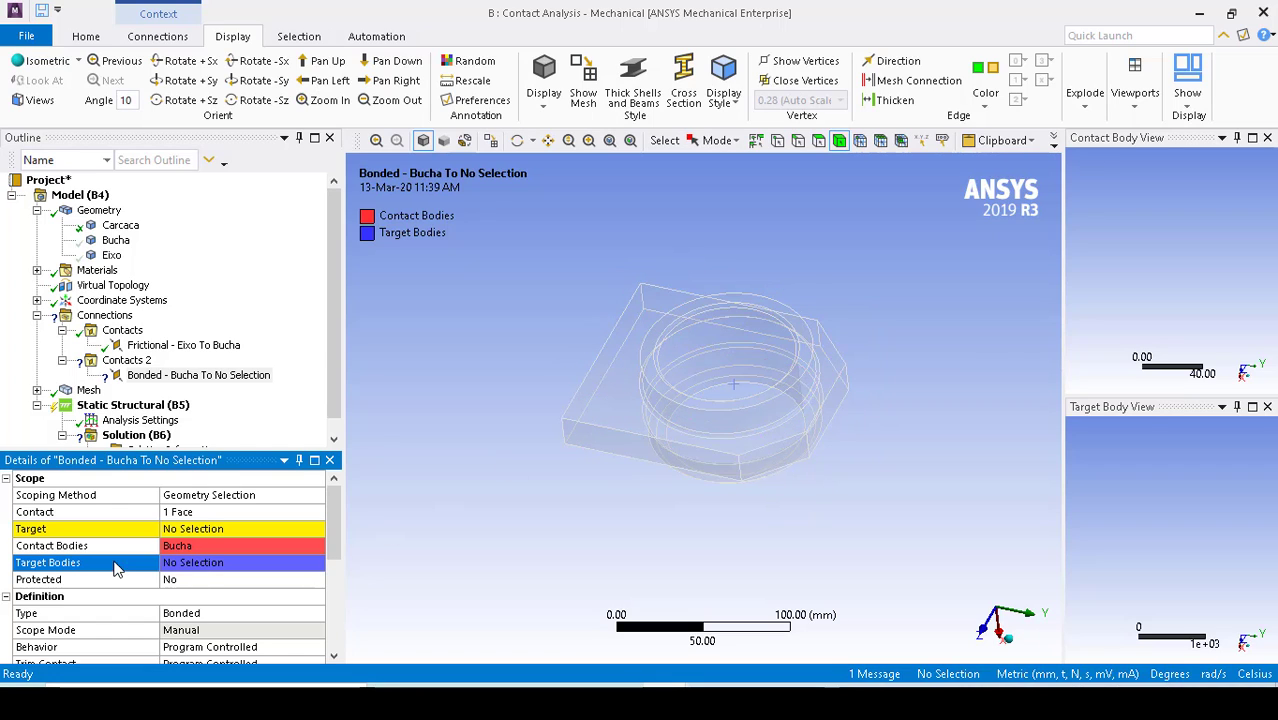
left_click(729, 304)
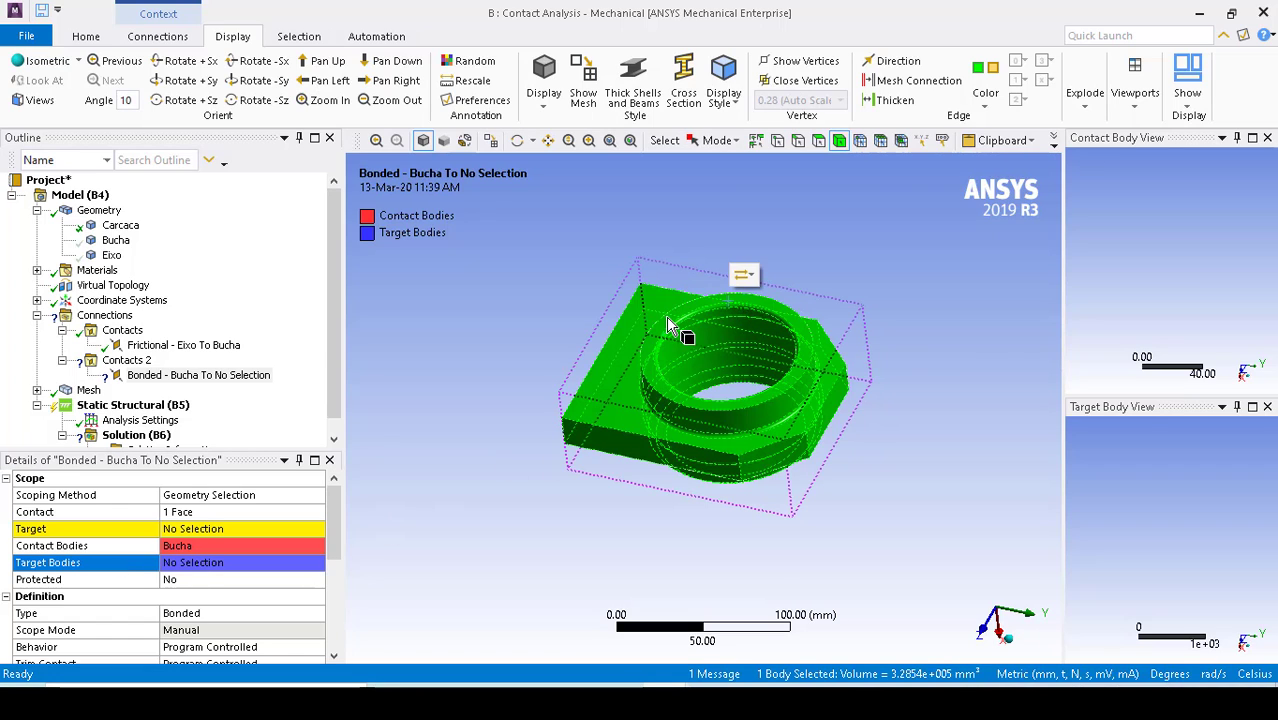
left_click(817, 142)
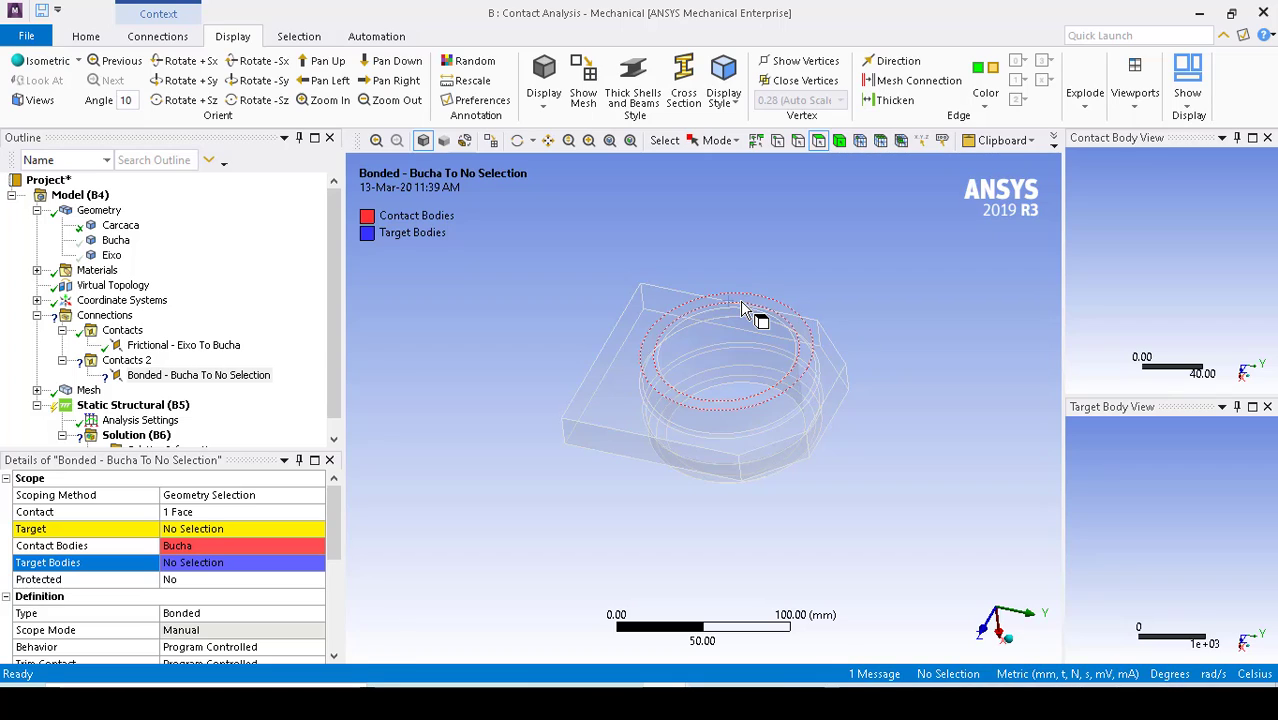
left_click(750, 314)
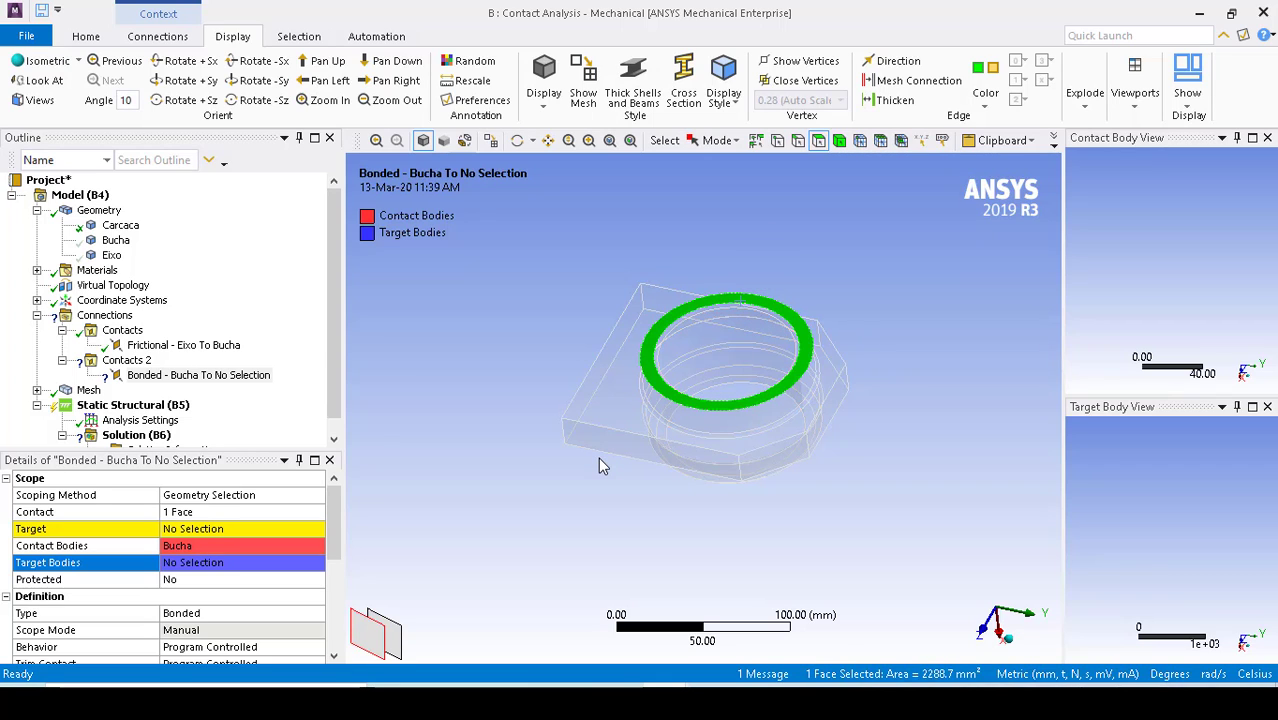
left_click(196, 532)
left_click(212, 530)
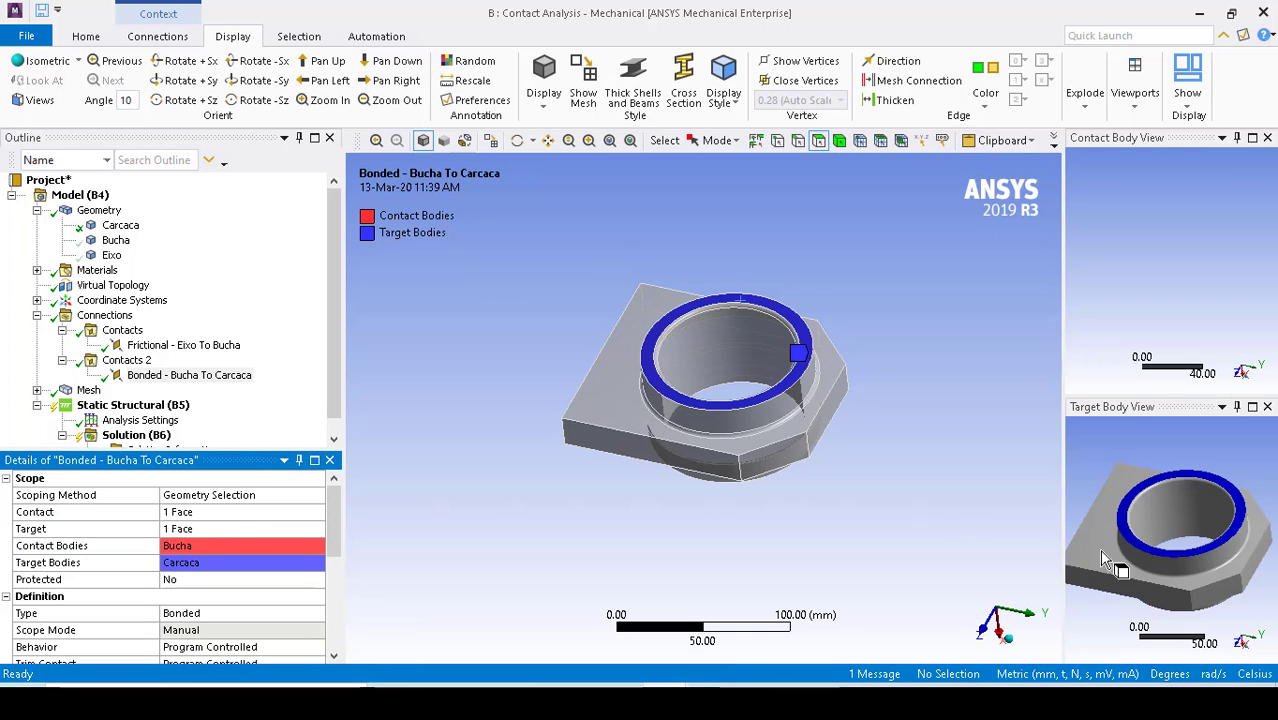
Set the type of the contact between the bushing flange and the housing's annular end face to No Separation.
middle_click_drag(1099, 549, 1243, 540)
left_click_drag(337, 533, 337, 563)
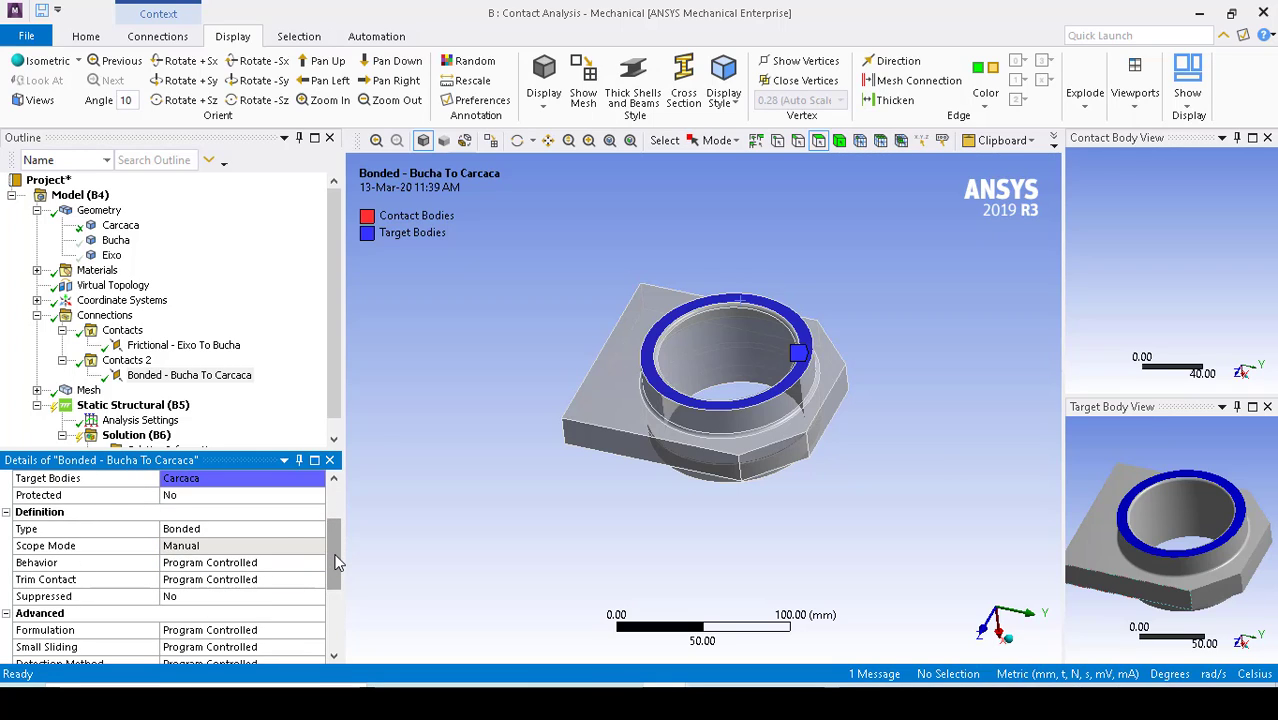
left_click(286, 530)
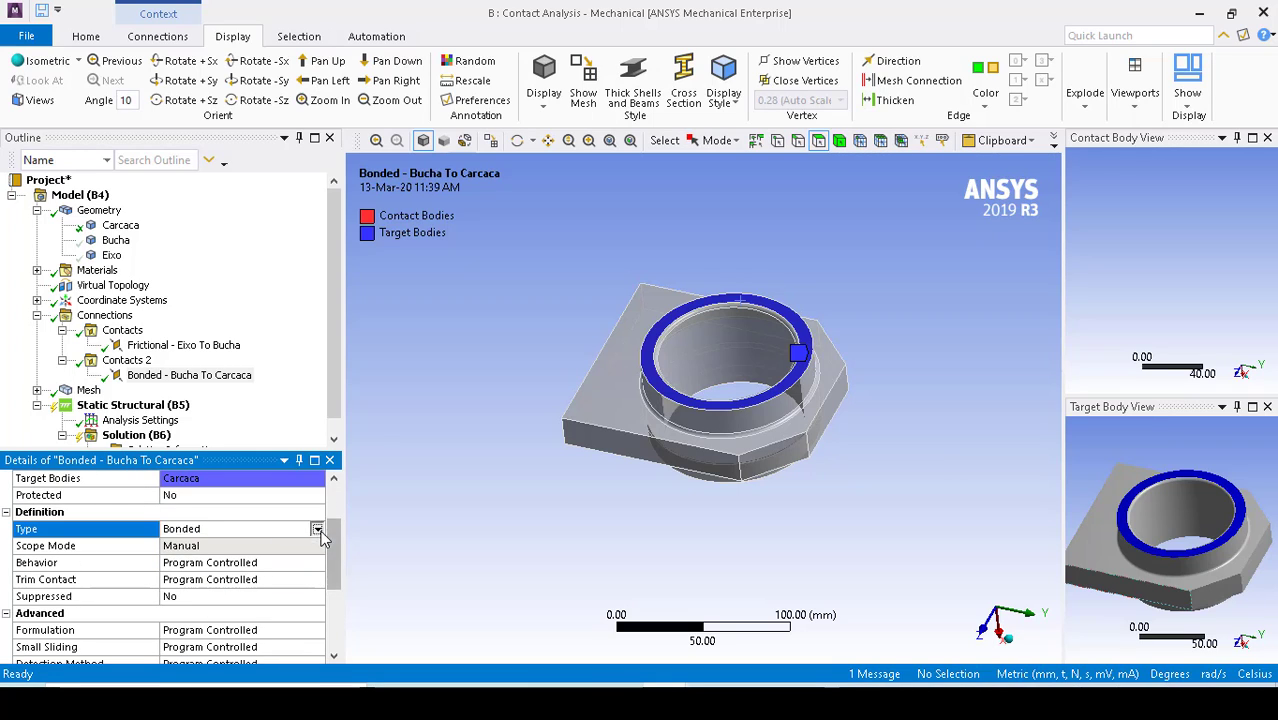
left_click(316, 529)
left_click(300, 556)
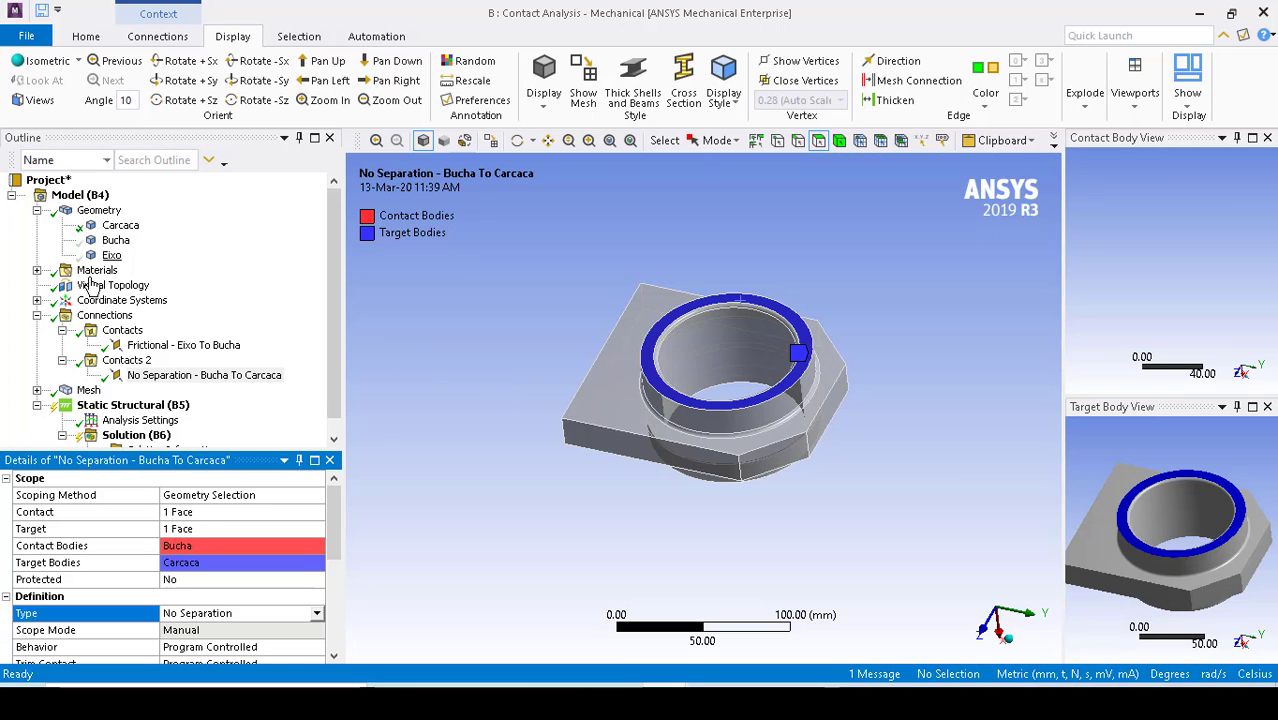
Insert another manual contact region and assign the housing's inner cylindrical bore face as its Target.
right_click(104, 320)
mouse_move(180, 326)
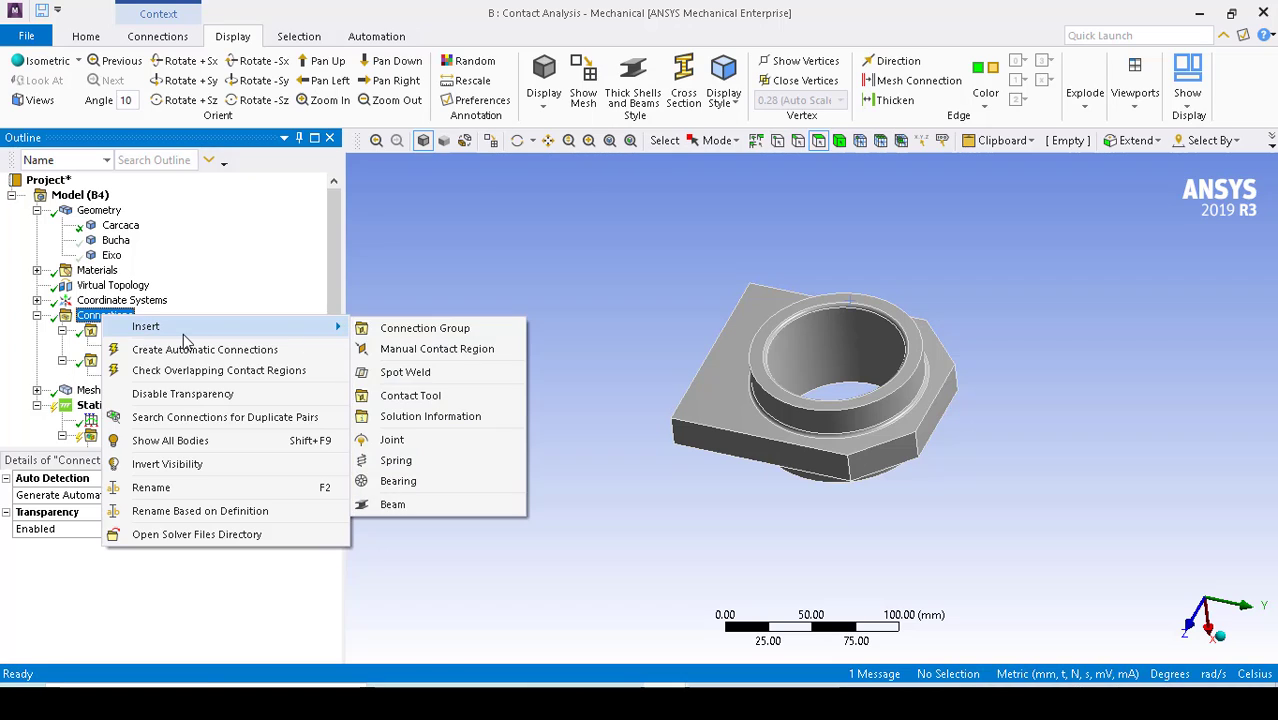
left_click(420, 355)
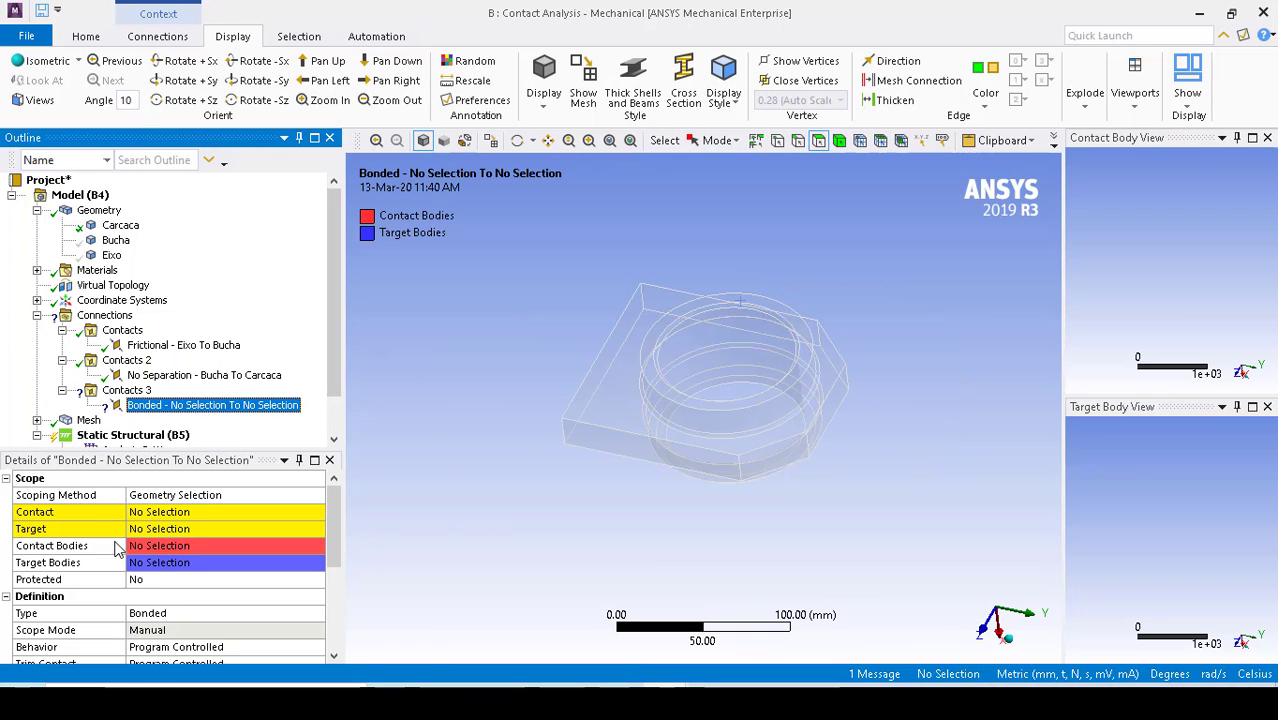
left_click(93, 532)
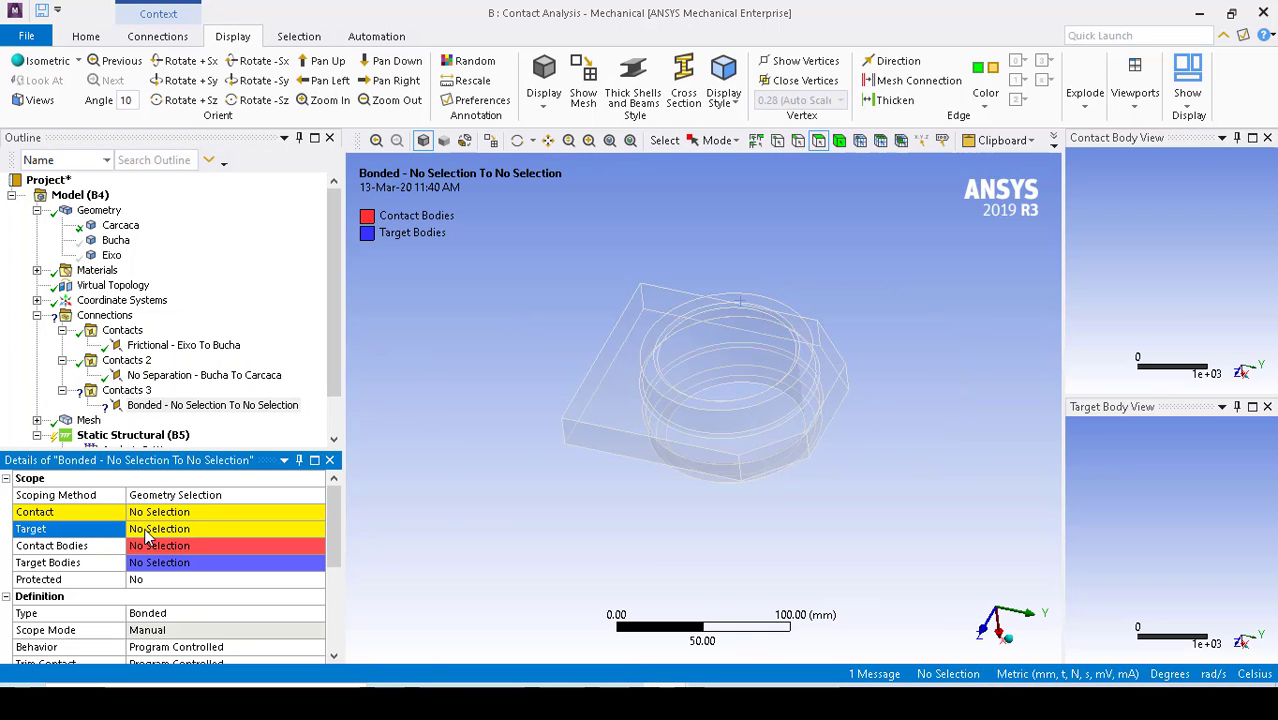
left_click(150, 530)
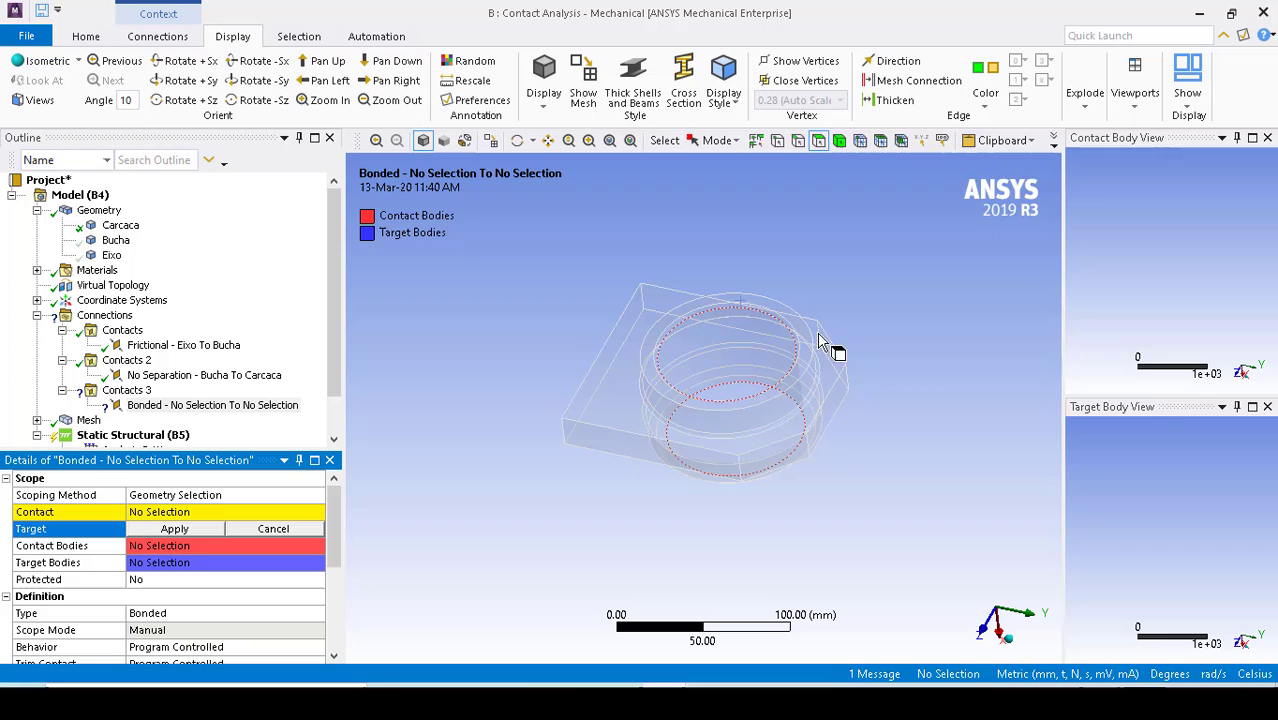
left_click(719, 340)
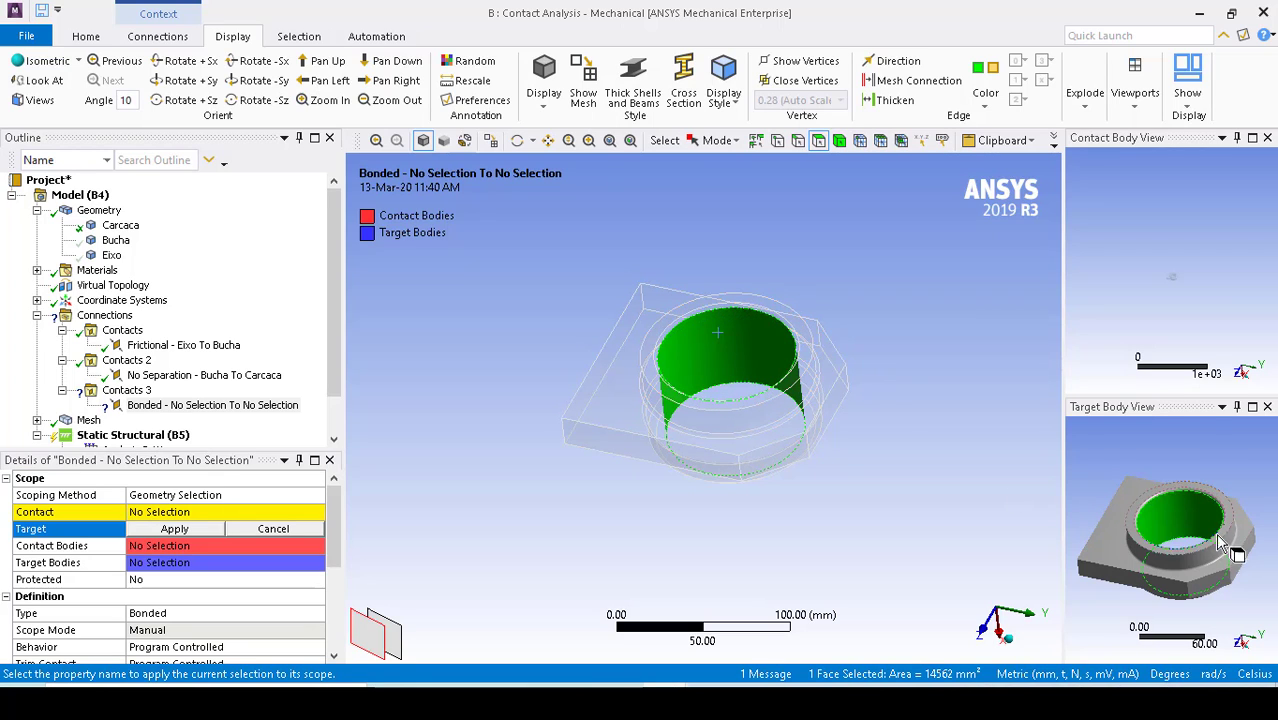
left_click(175, 531)
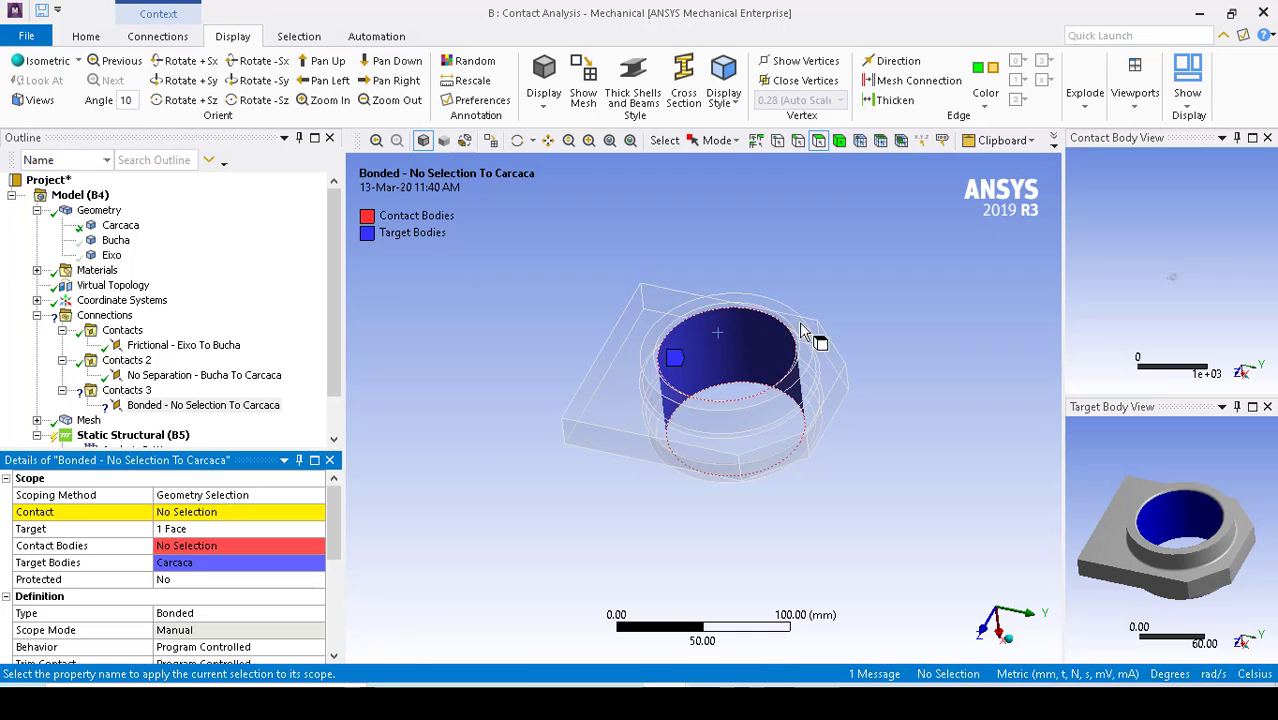
Show the bushing body Bucha and hide the housing body Carcaca.
right_click(114, 242)
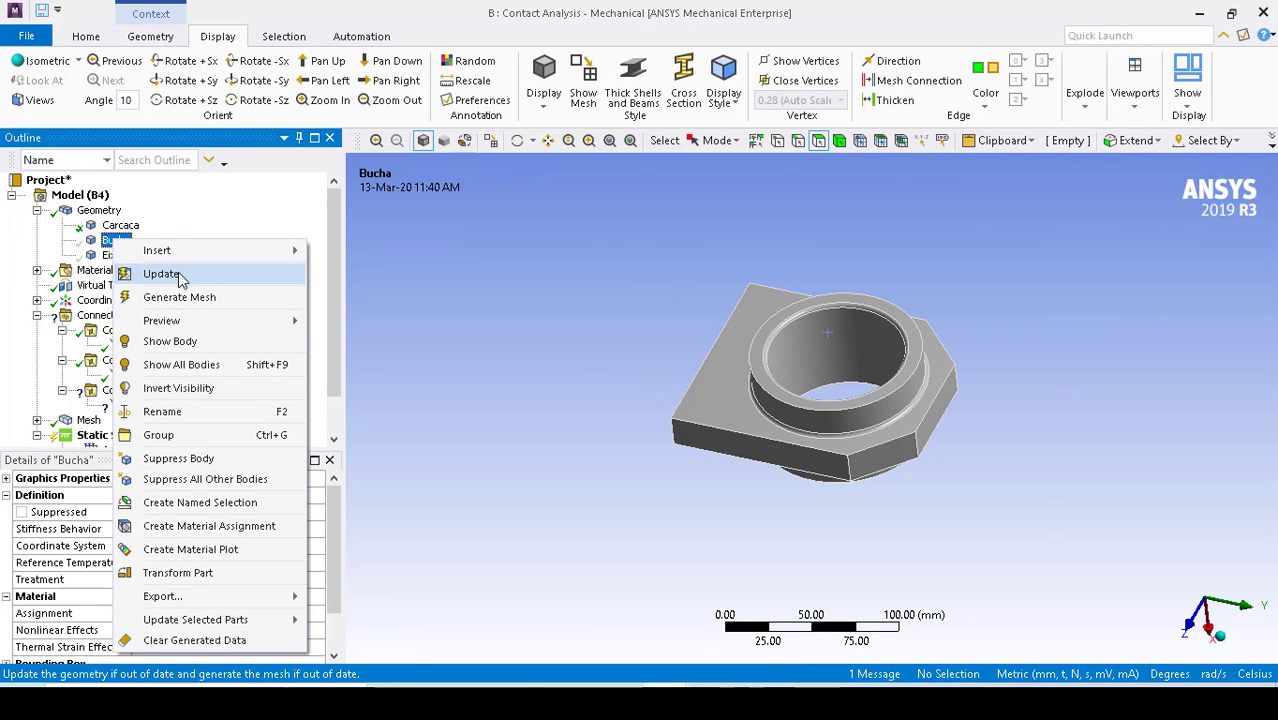
left_click(205, 342)
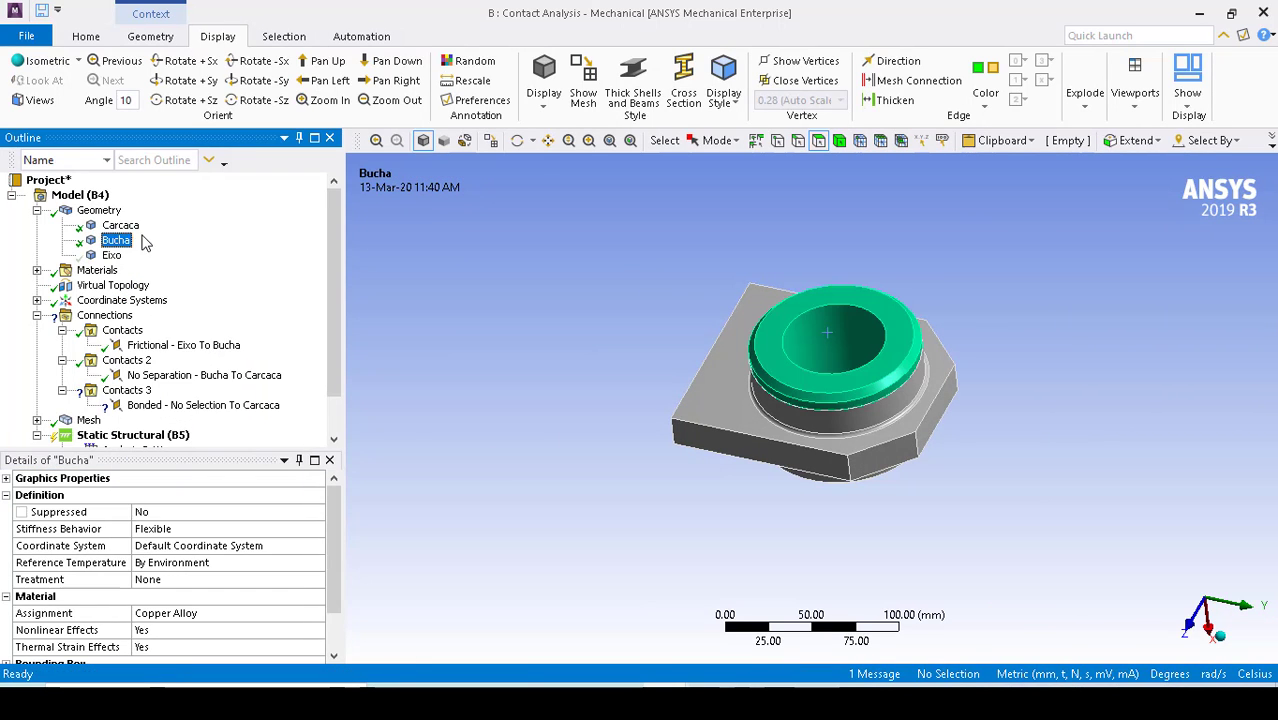
right_click(119, 226)
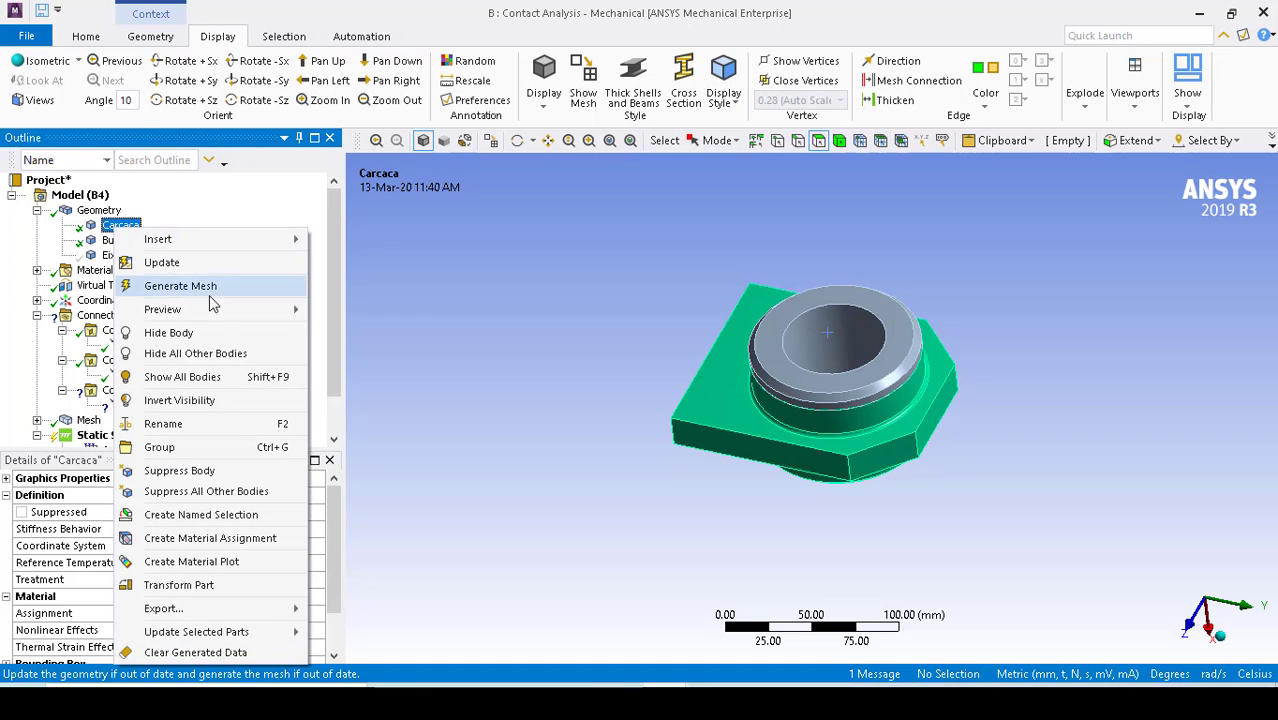
left_click(214, 341)
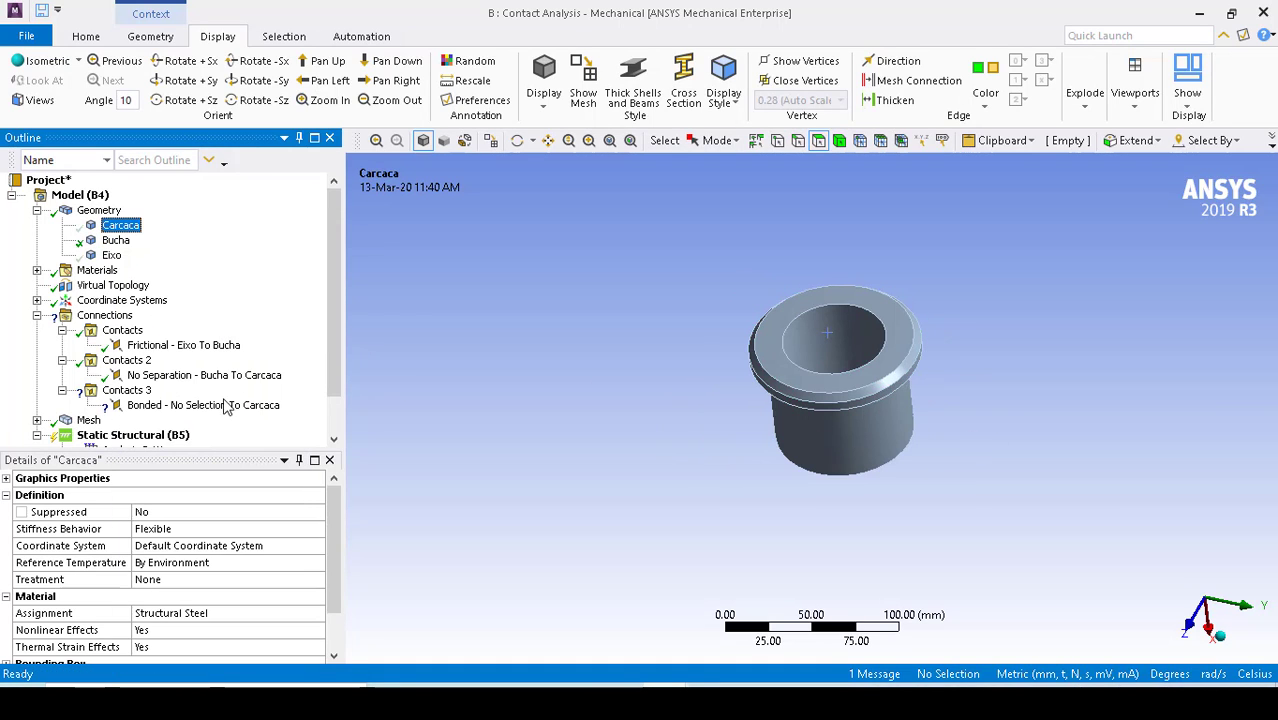
Assign the bushing's outer cylindrical face as the Contact of the new region under Contacts 3.
left_click(146, 408)
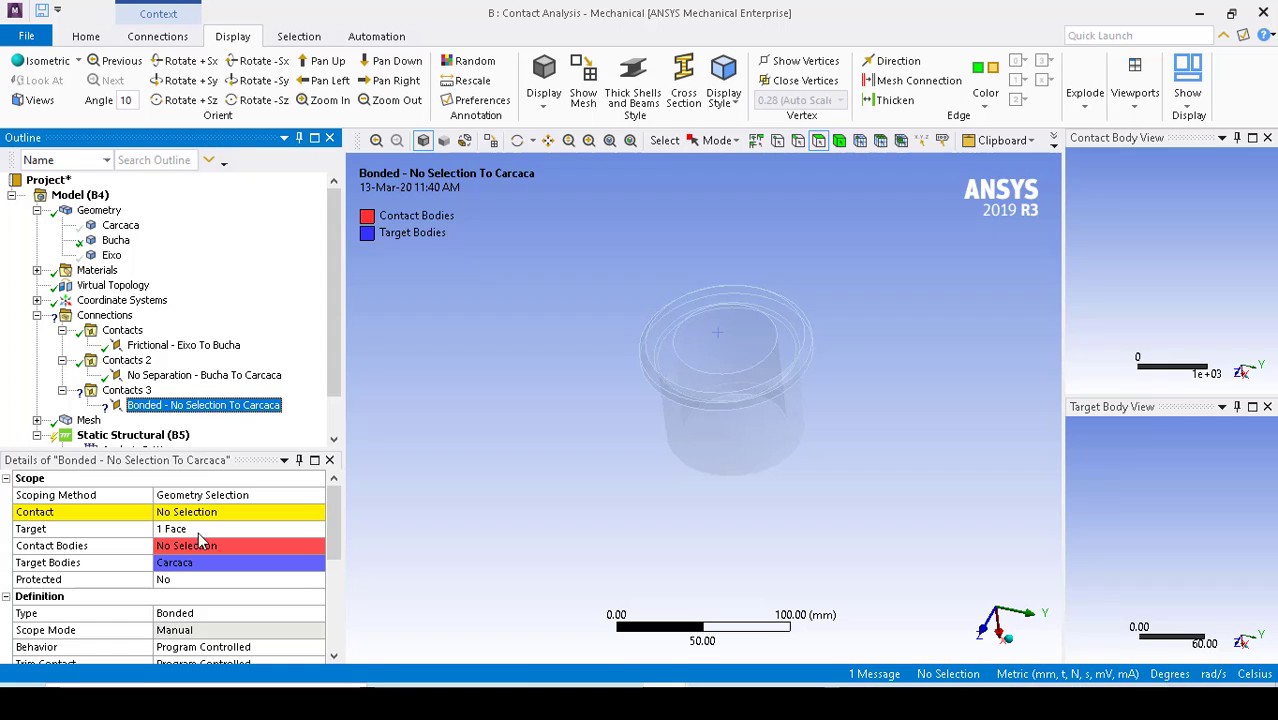
left_click(121, 549)
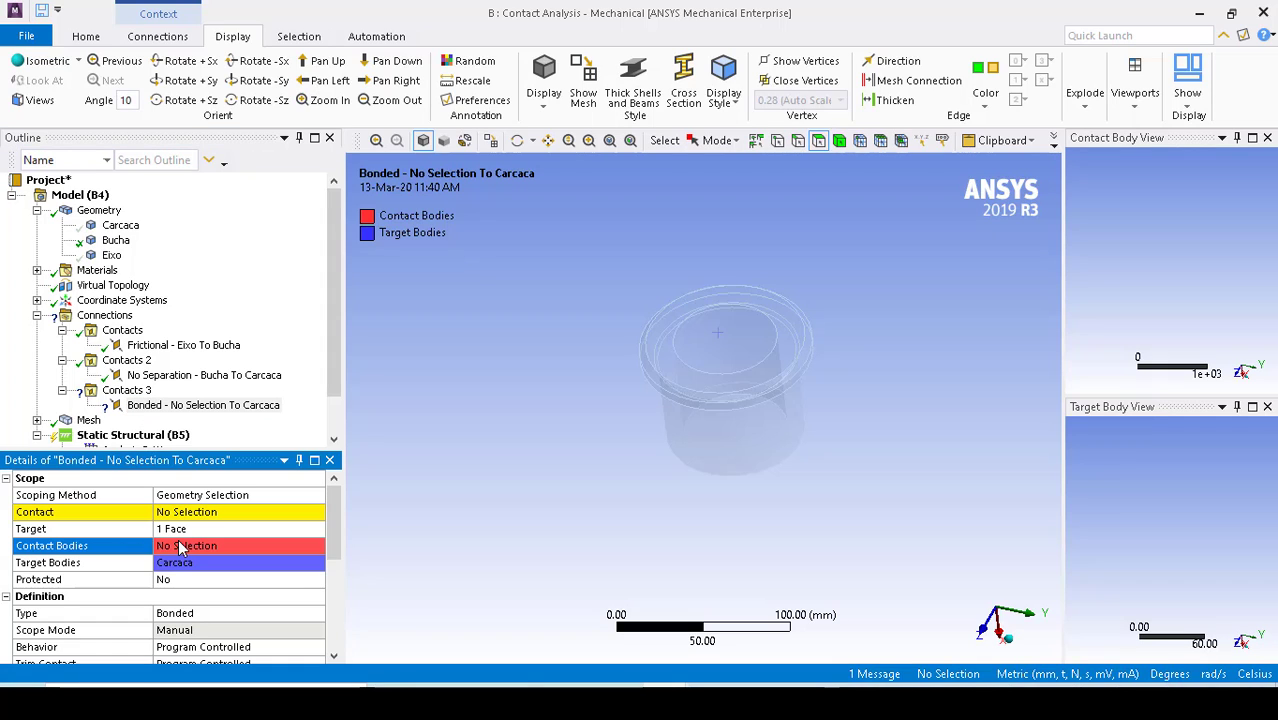
left_click(755, 432)
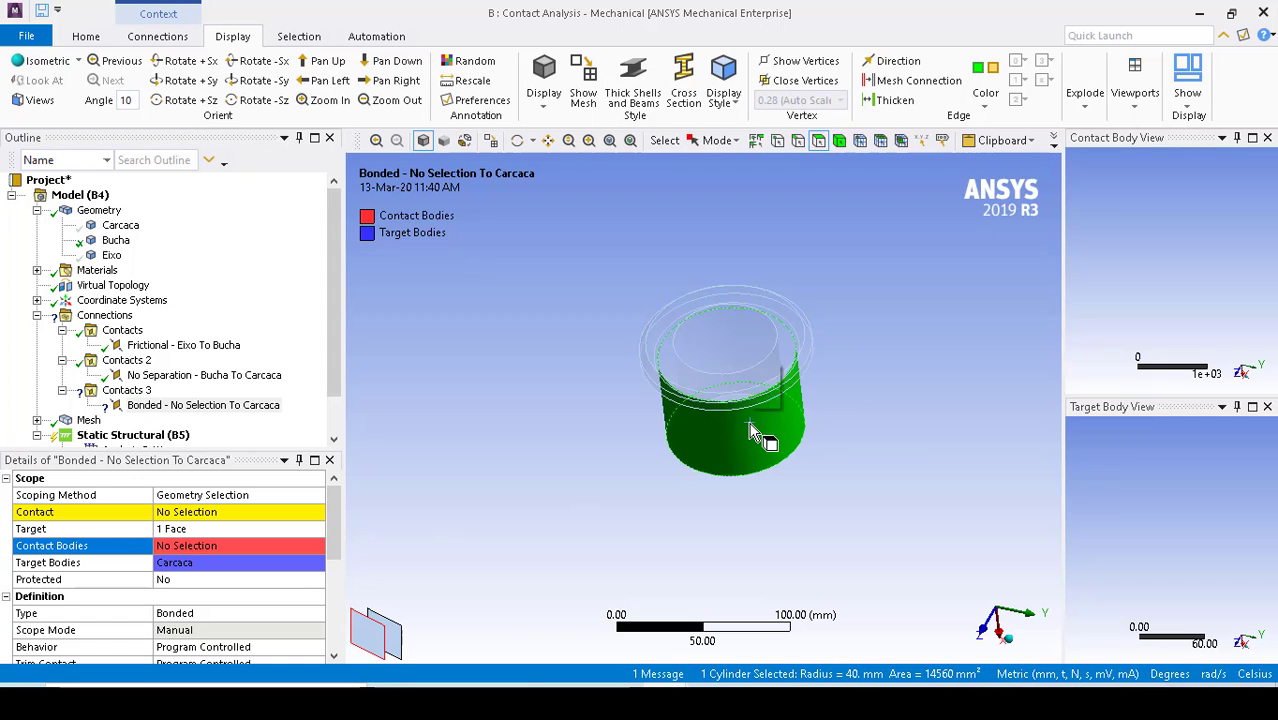
left_click(190, 552)
left_click(186, 514)
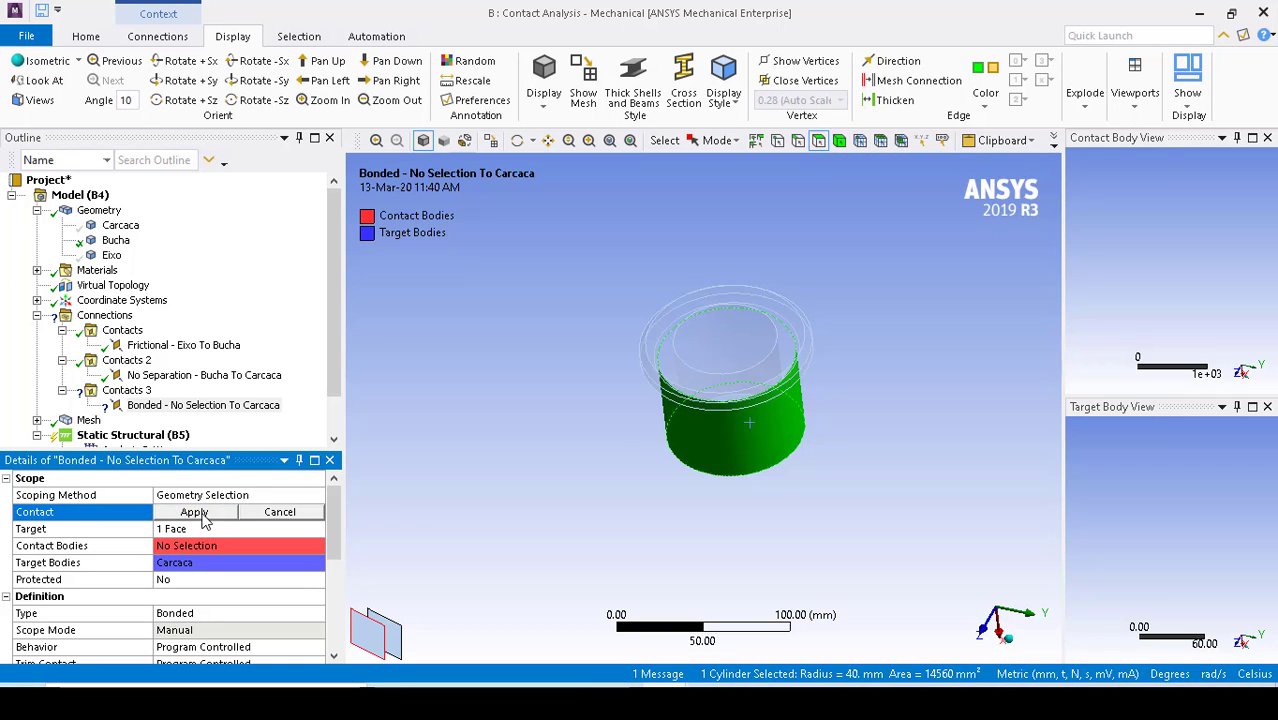
left_click(198, 514)
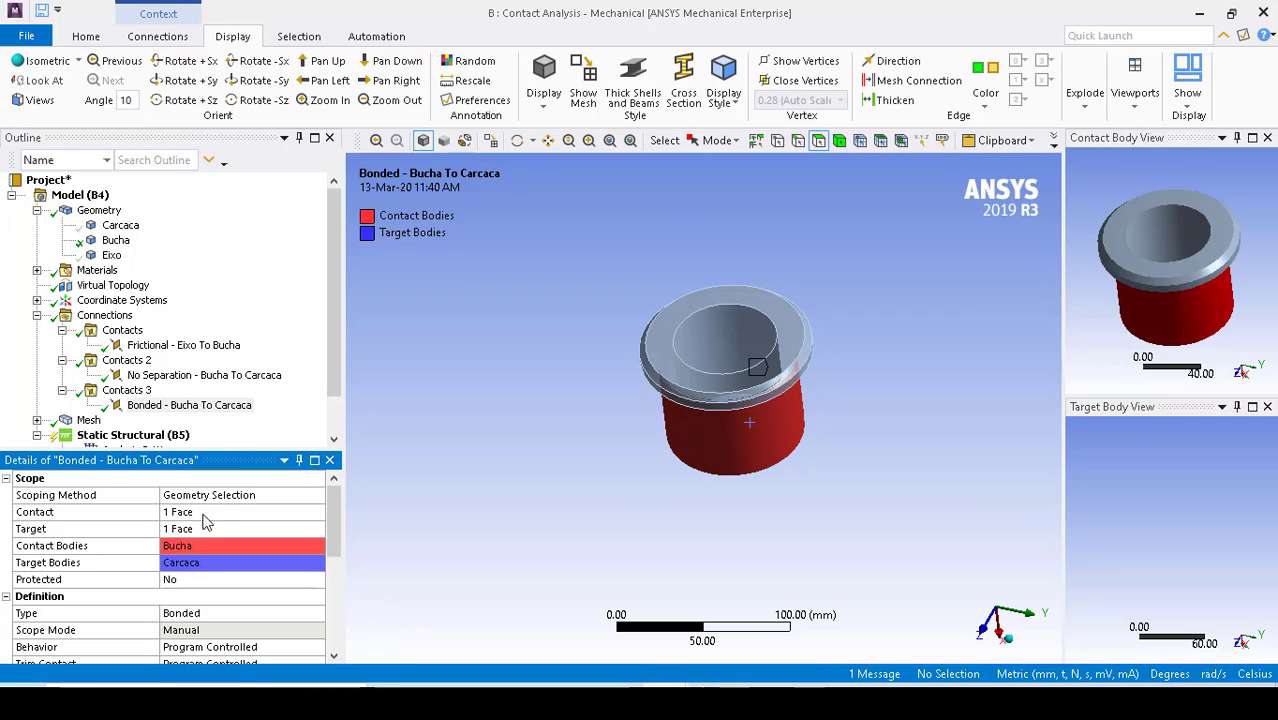
Set the type of the cylindrical bushing-to-housing contact under Contacts 3 to No Separation.
left_click(249, 612)
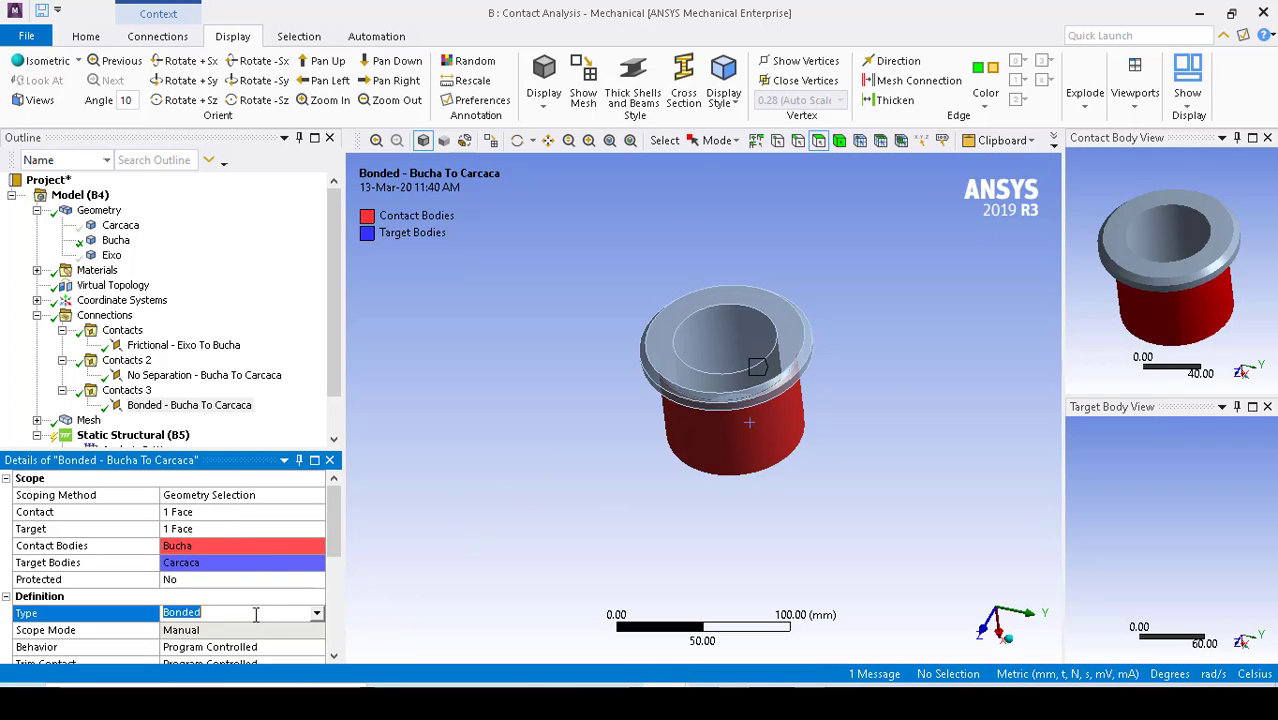
left_click(316, 613)
left_click(300, 645)
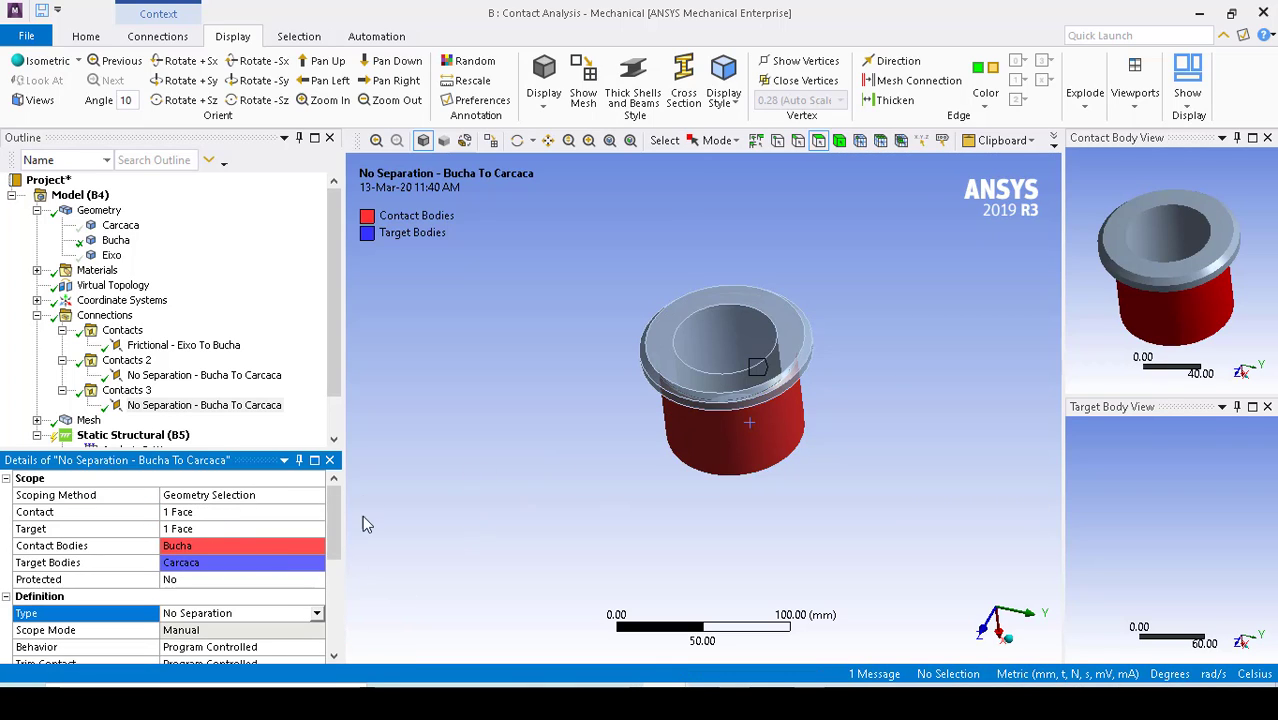
Show all bodies again and pick the shaft and the housing in the assembly with body selection.
left_click(526, 337)
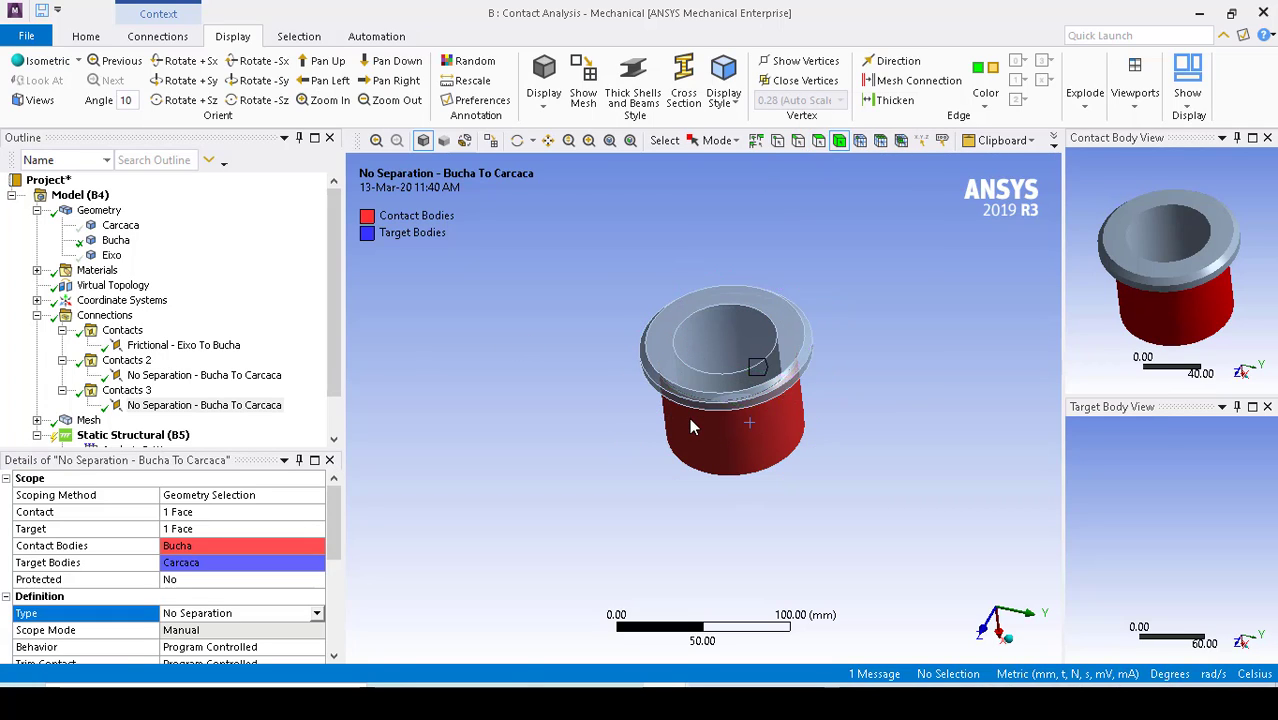
right_click(689, 419)
left_click(845, 150)
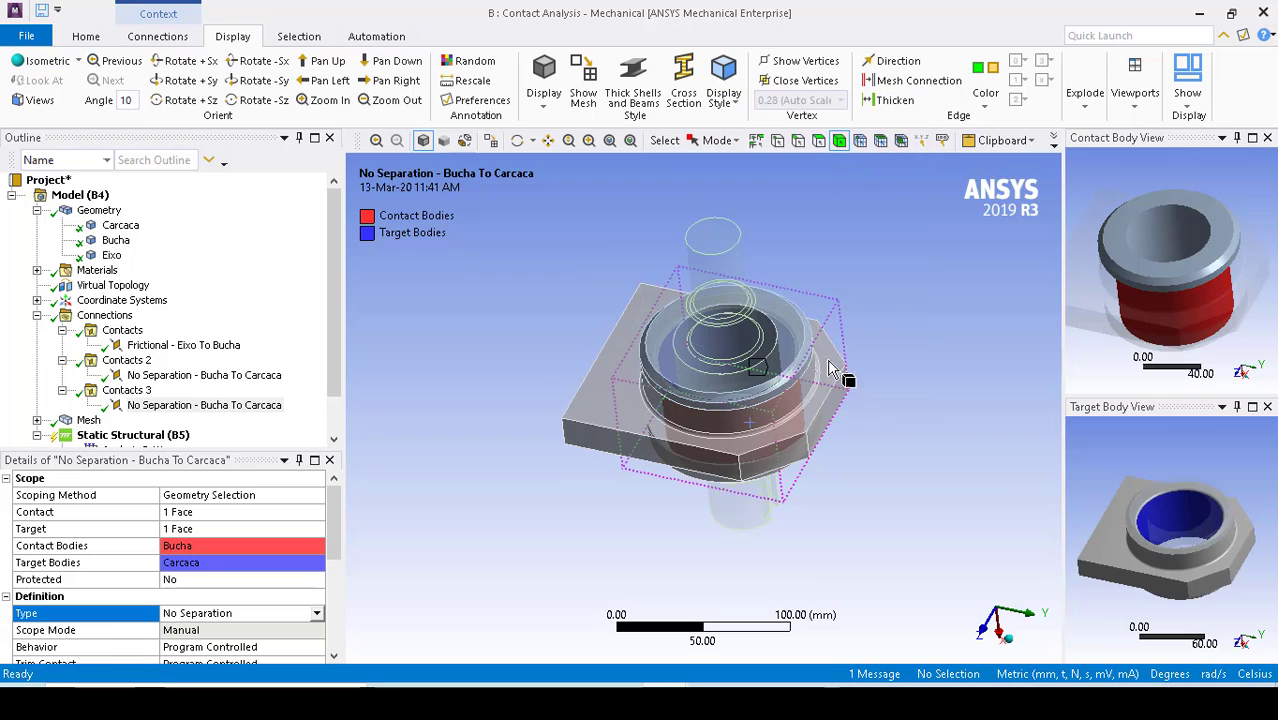
middle_click_drag(913, 341, 693, 244)
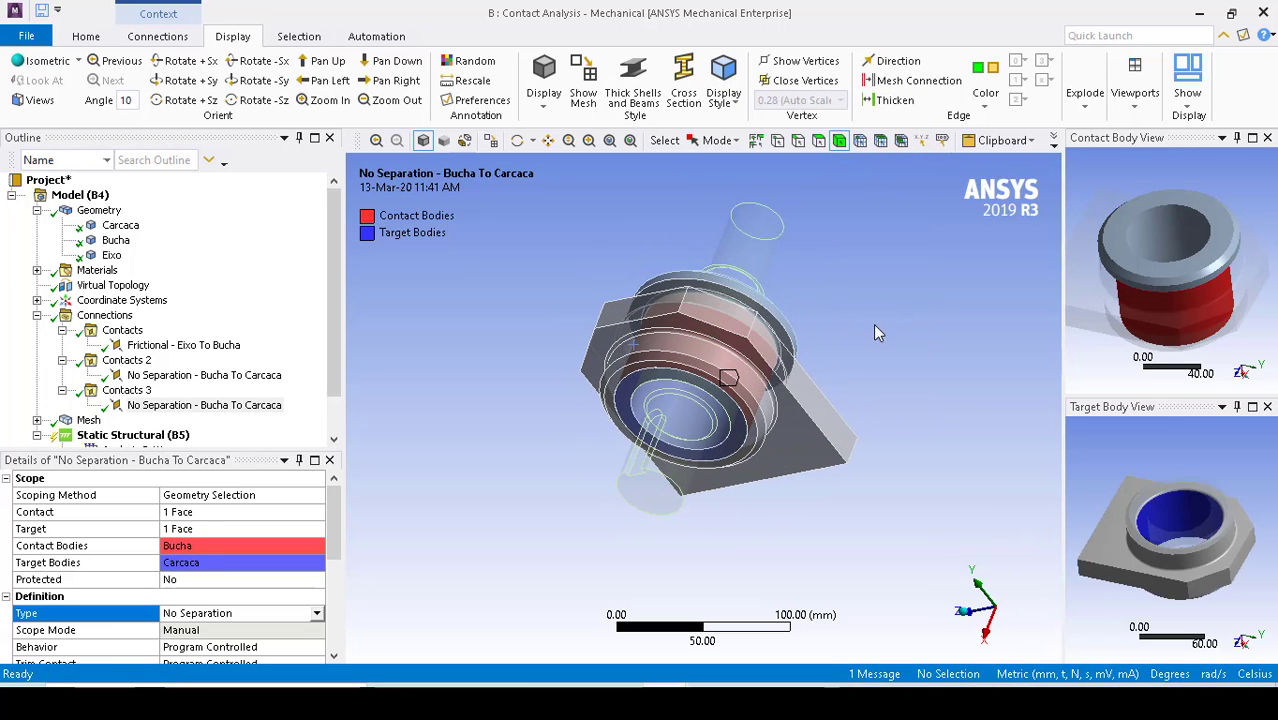
left_click(757, 357)
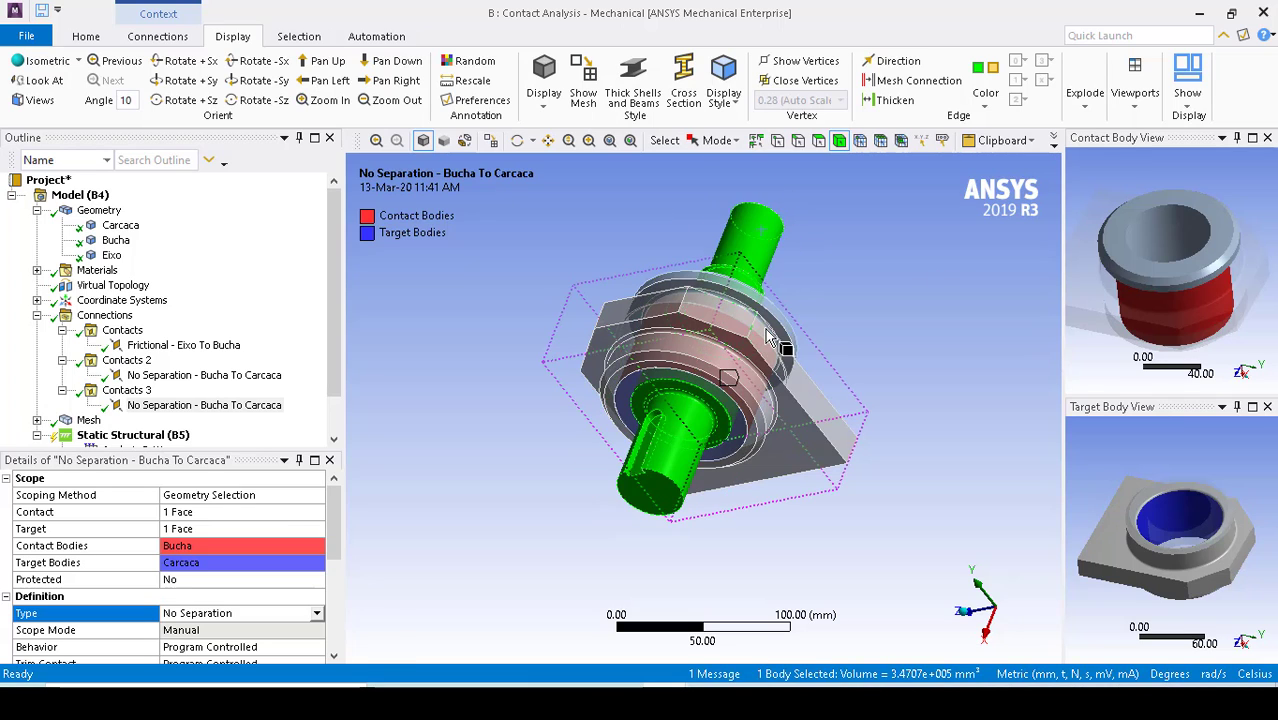
left_click(788, 390)
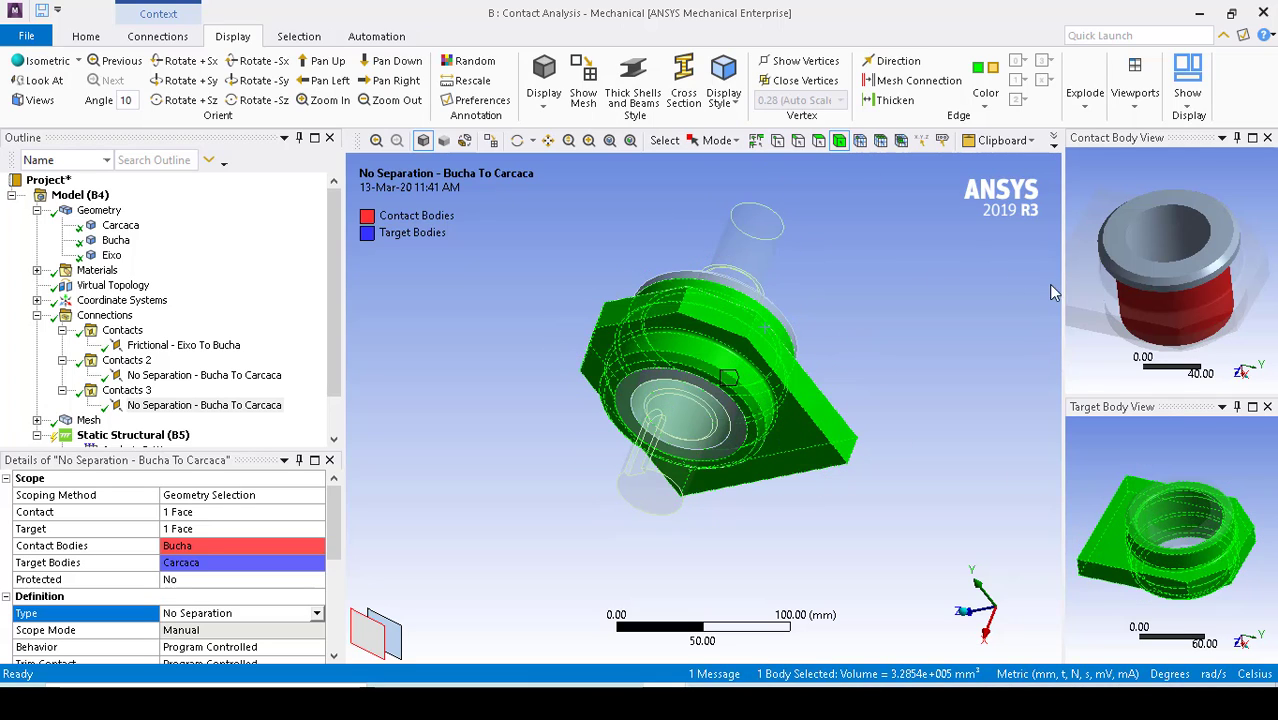
Review the frictional region and both No Separation regions, checking their contact and target faces, and switch back to face selection.
left_click(120, 331)
left_click(125, 345)
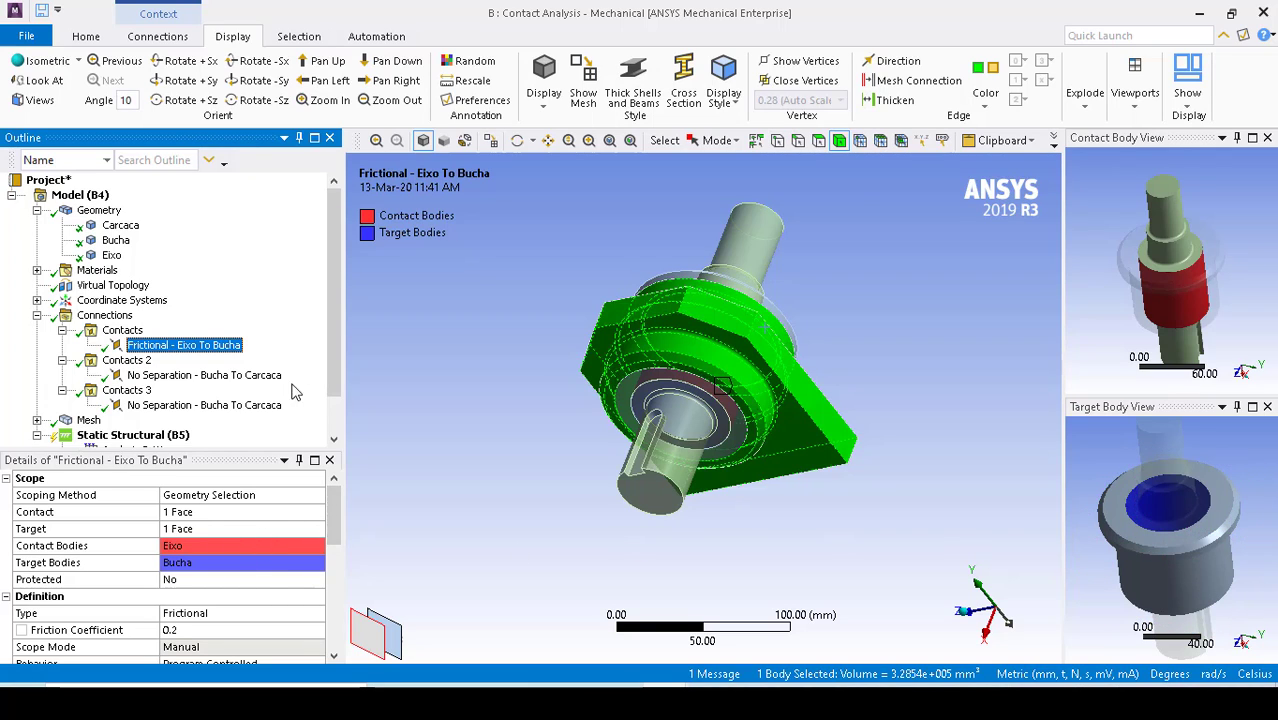
left_click(200, 377)
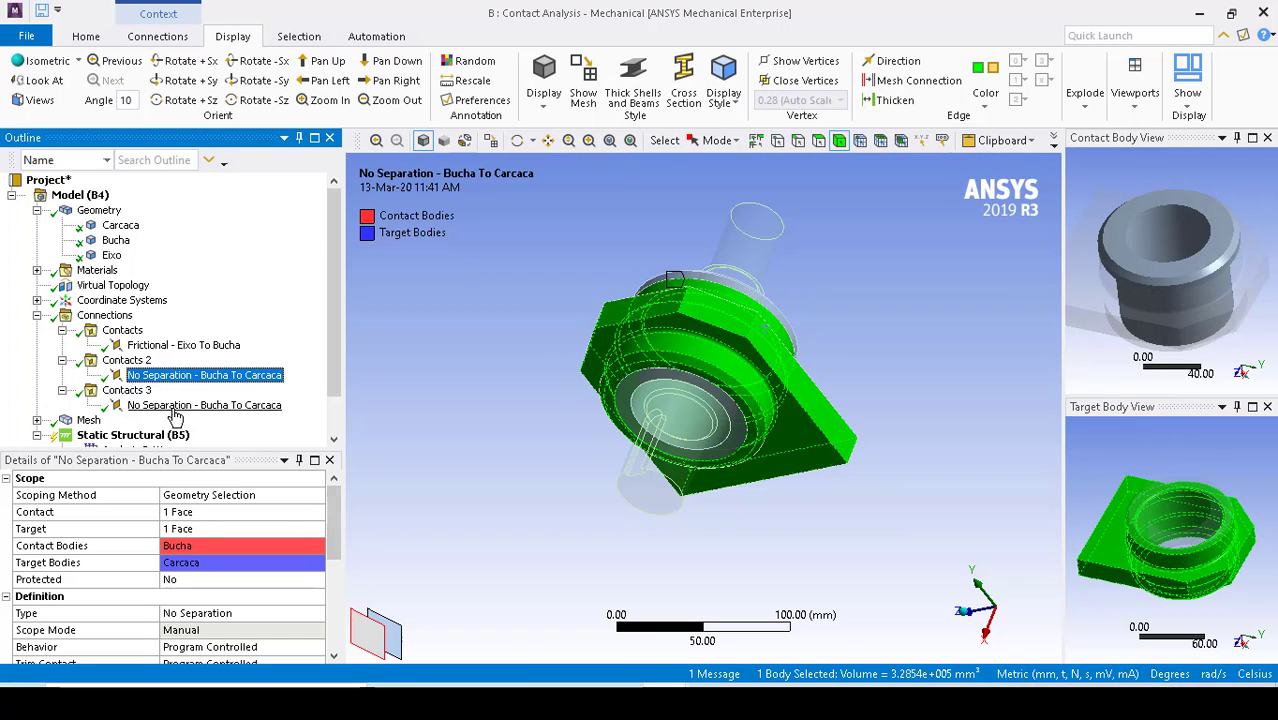
left_click(242, 405)
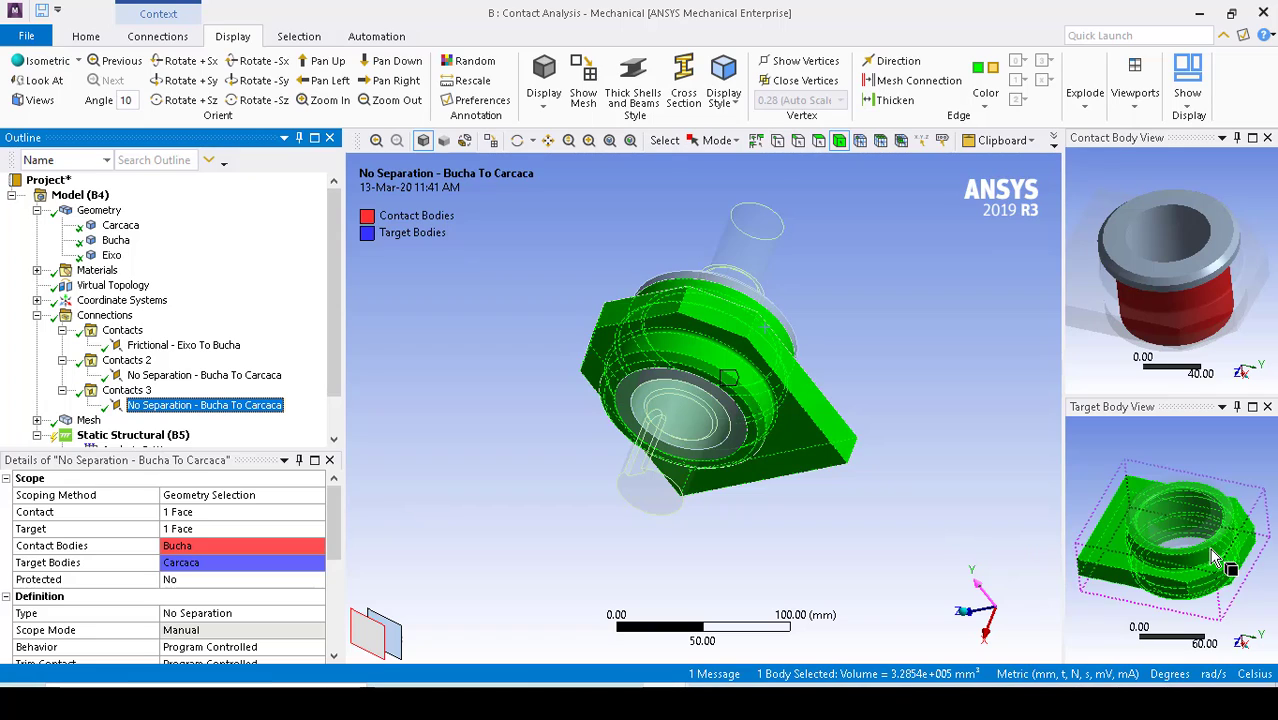
left_click(817, 142)
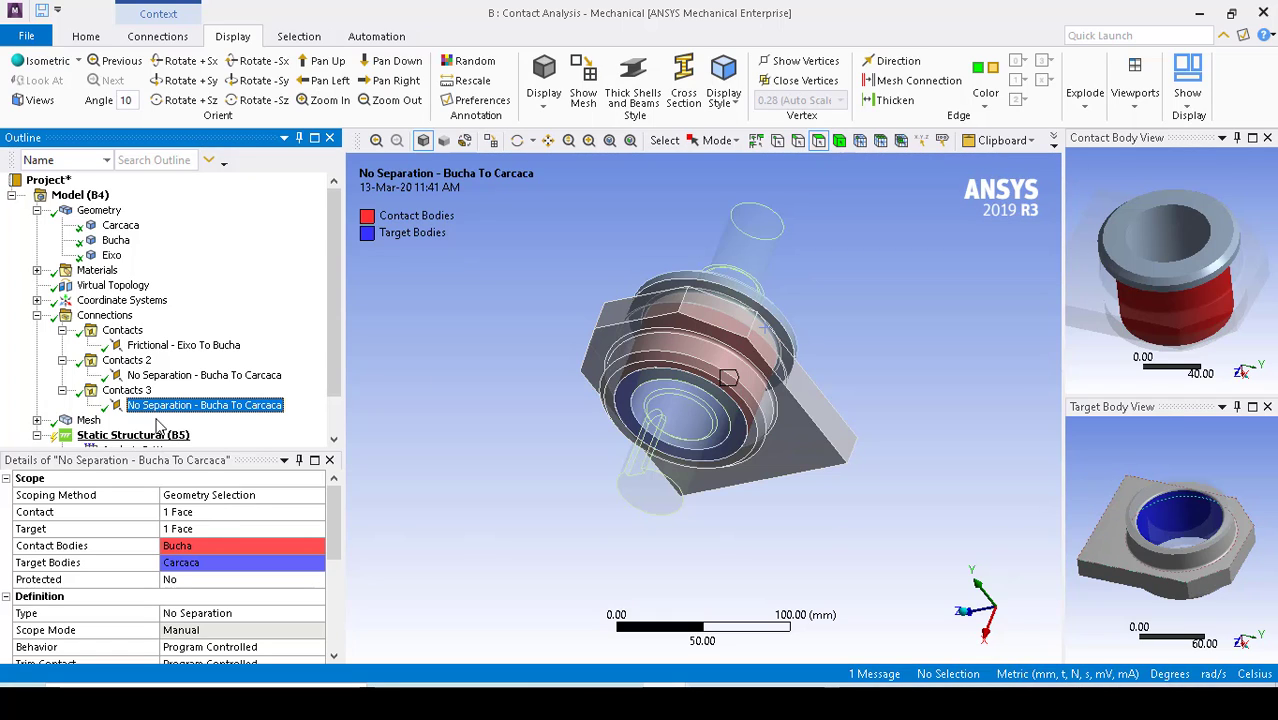
key("Up")
key("Up")
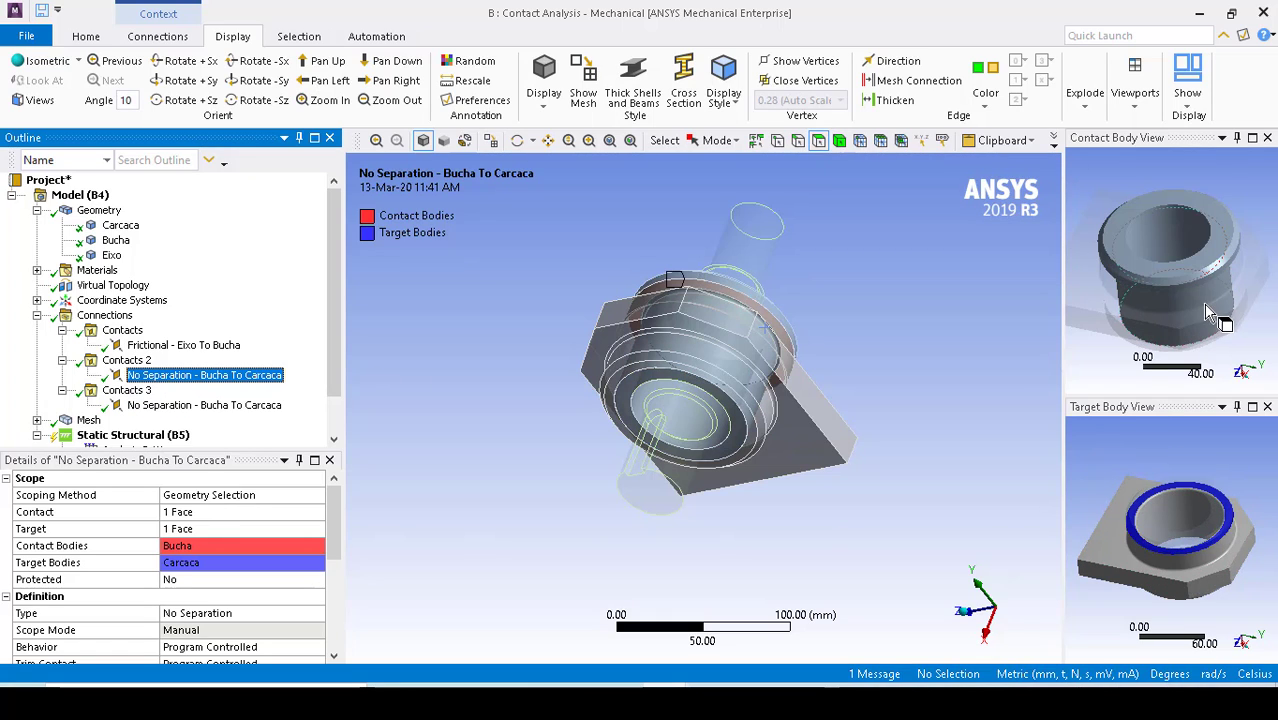
middle_click_drag(1188, 341, 1195, 302)
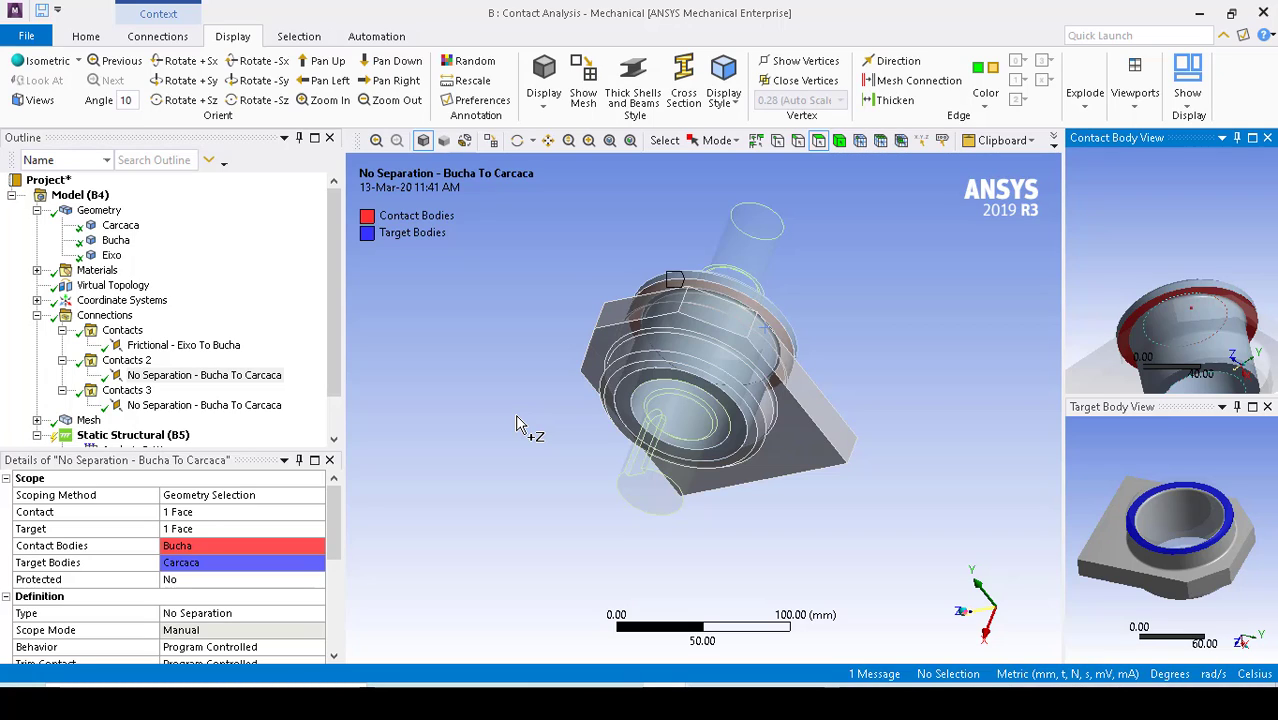
Add a Fixed Support to the narrow flat base face of the housing in the static structural analysis.
left_click(134, 437)
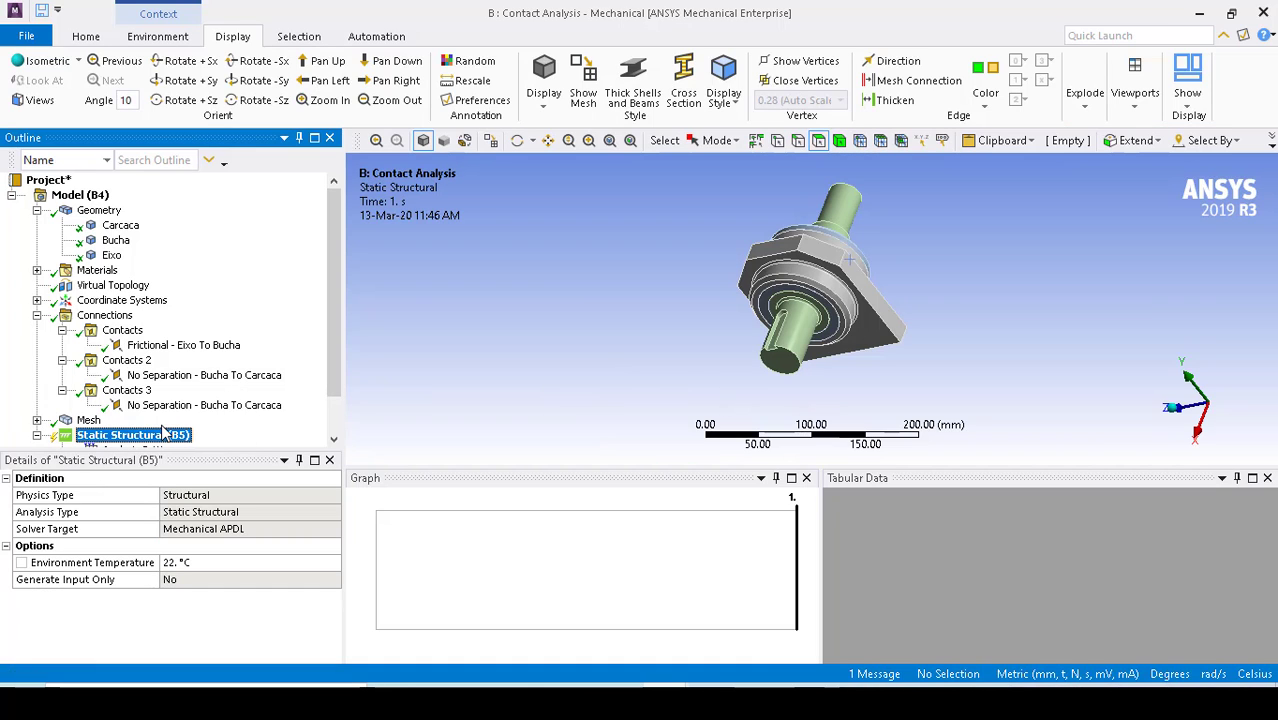
scroll(560, 338, "down", 1)
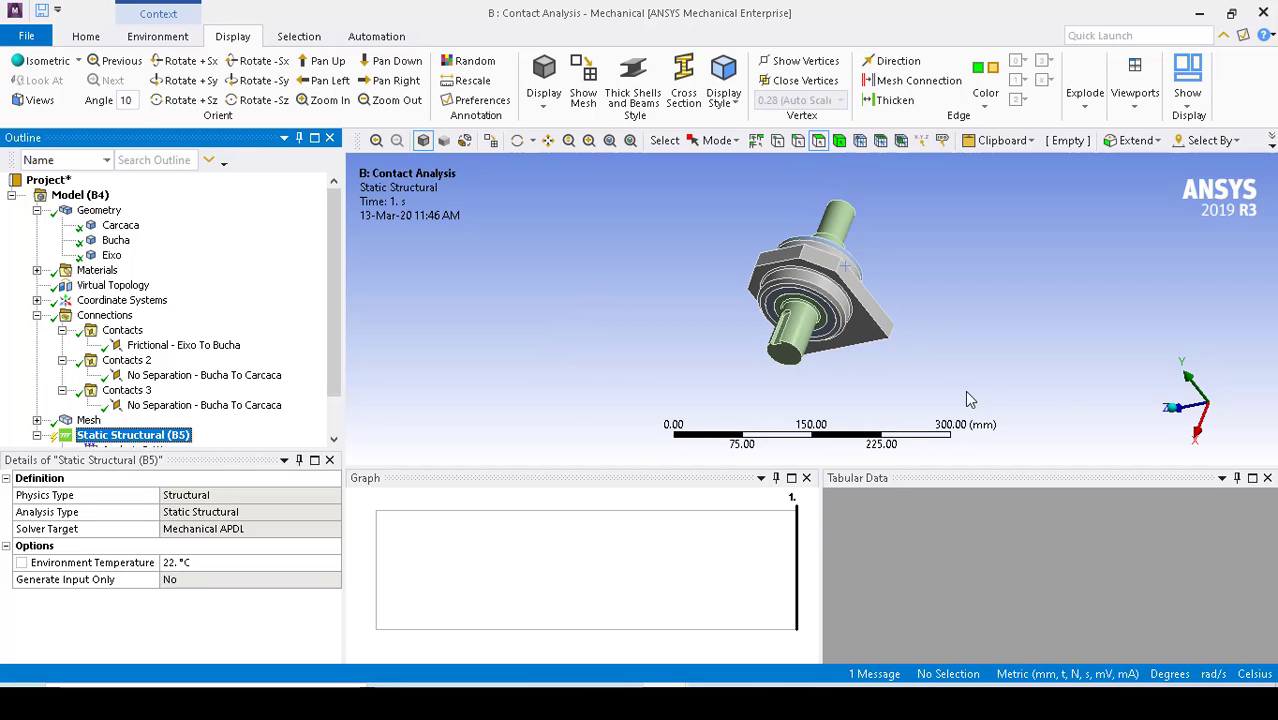
scroll(968, 400, "up", 1)
middle_click_drag(935, 371, 807, 322)
left_click(849, 338)
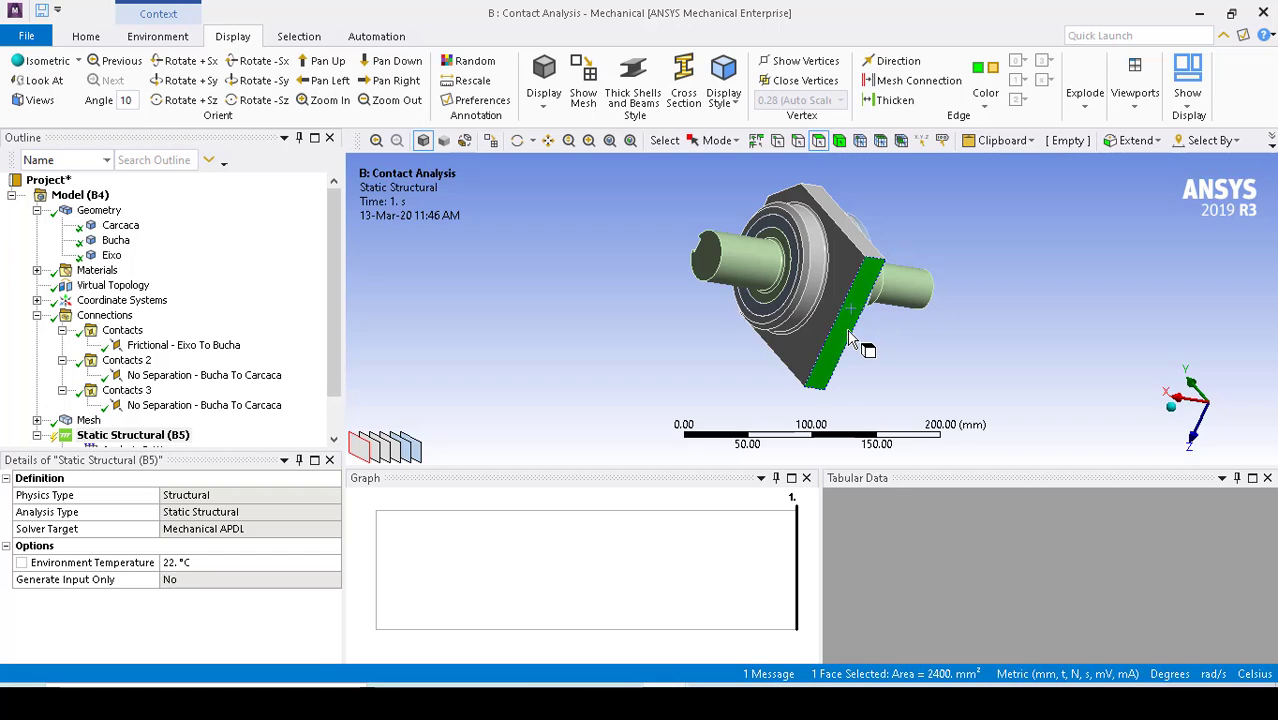
right_click(847, 337)
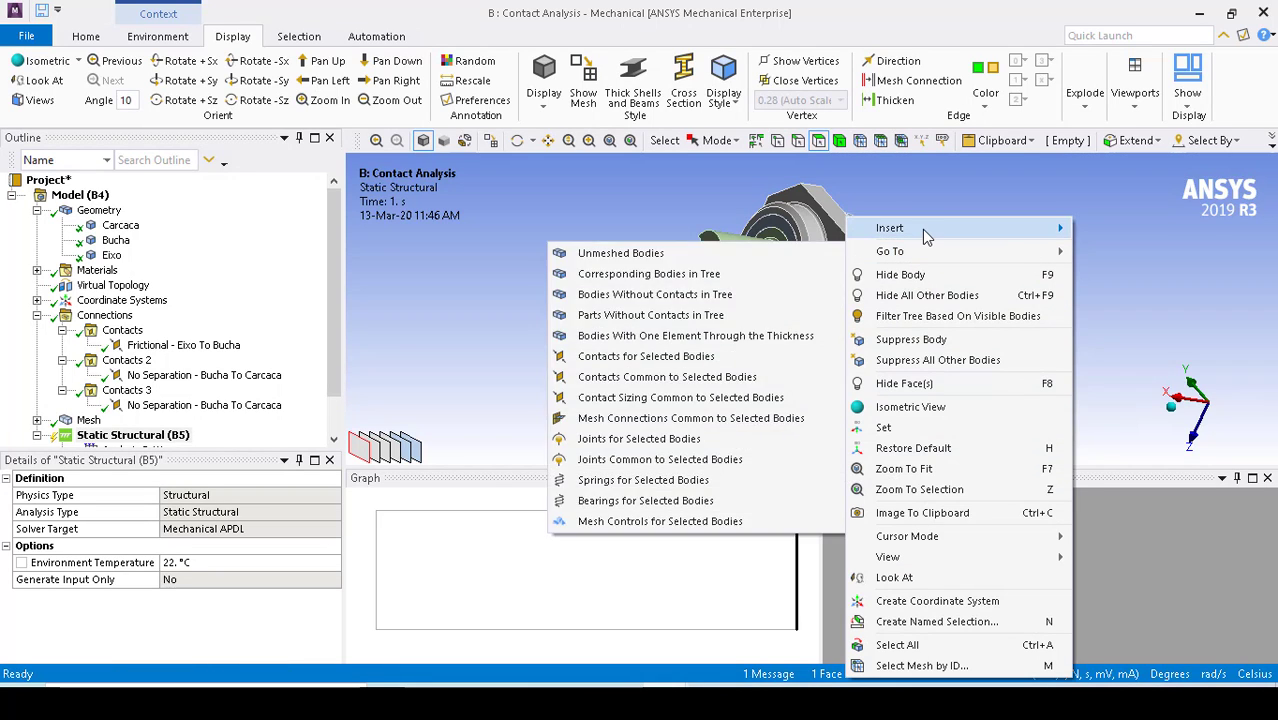
mouse_move(922, 229)
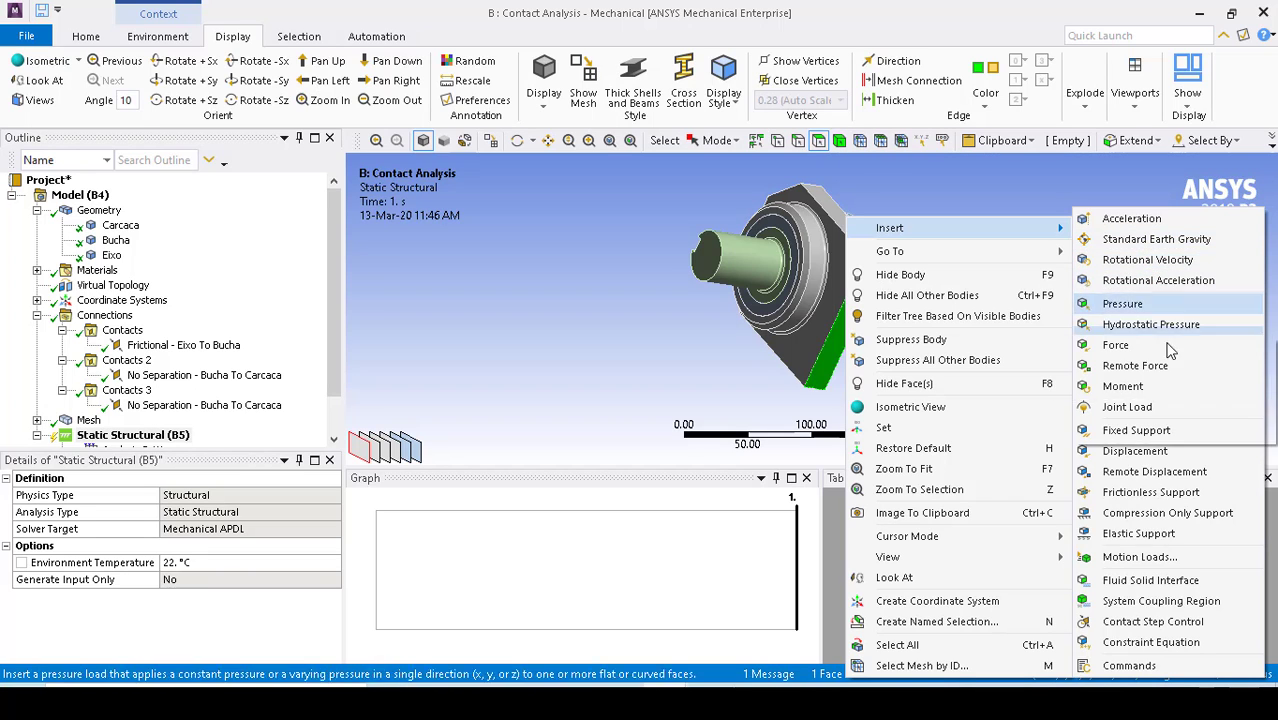
left_click(1136, 430)
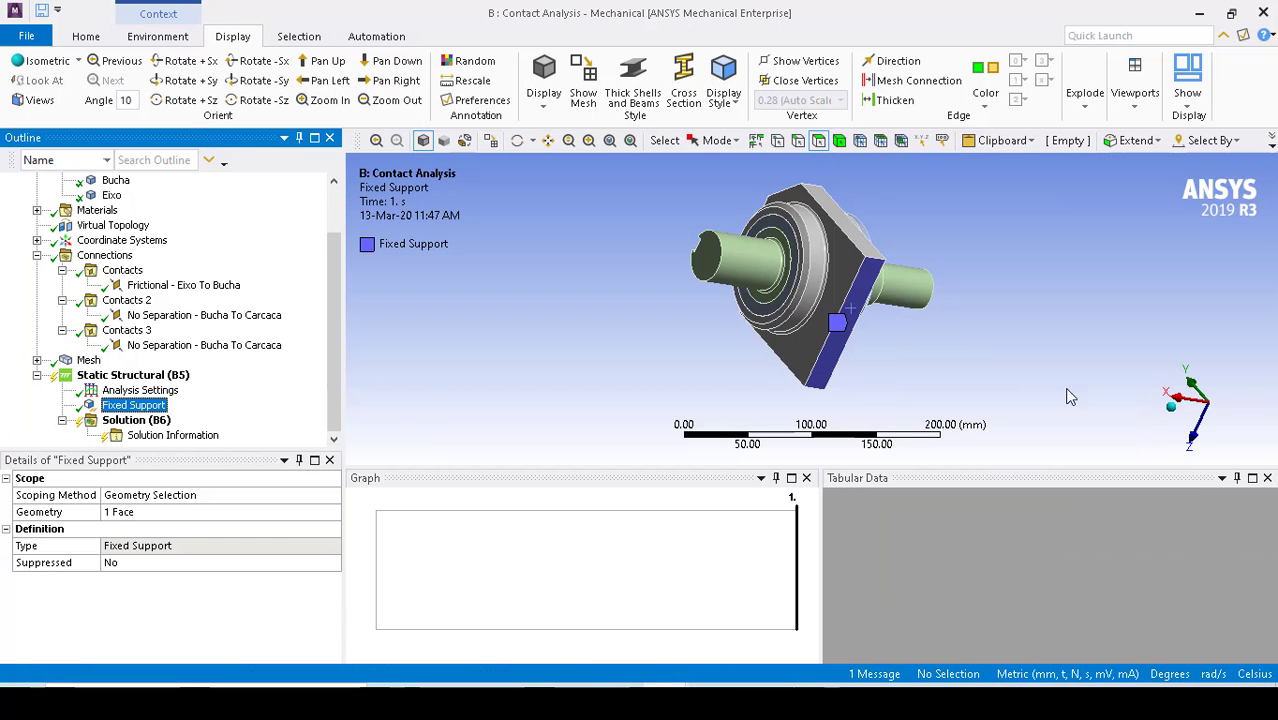
Insert a Force load and a Moment load into the static structural analysis without assigning geometry.
left_click(1178, 420)
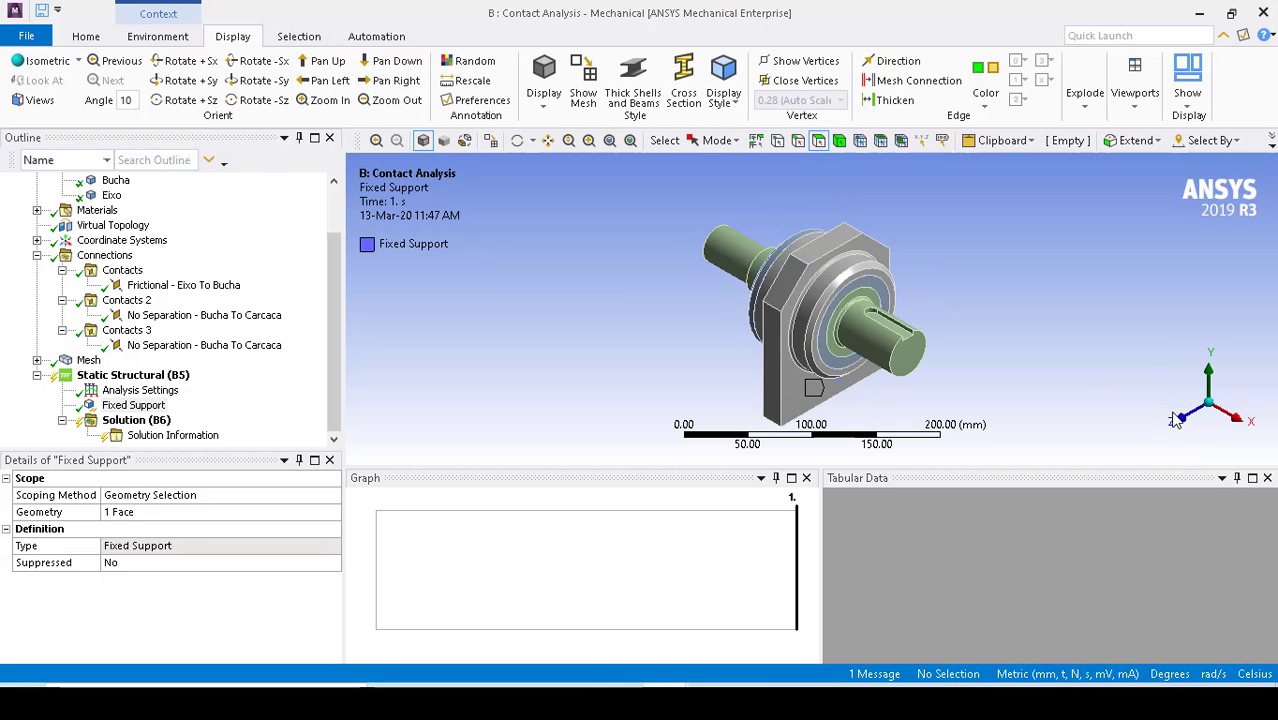
left_click(966, 385)
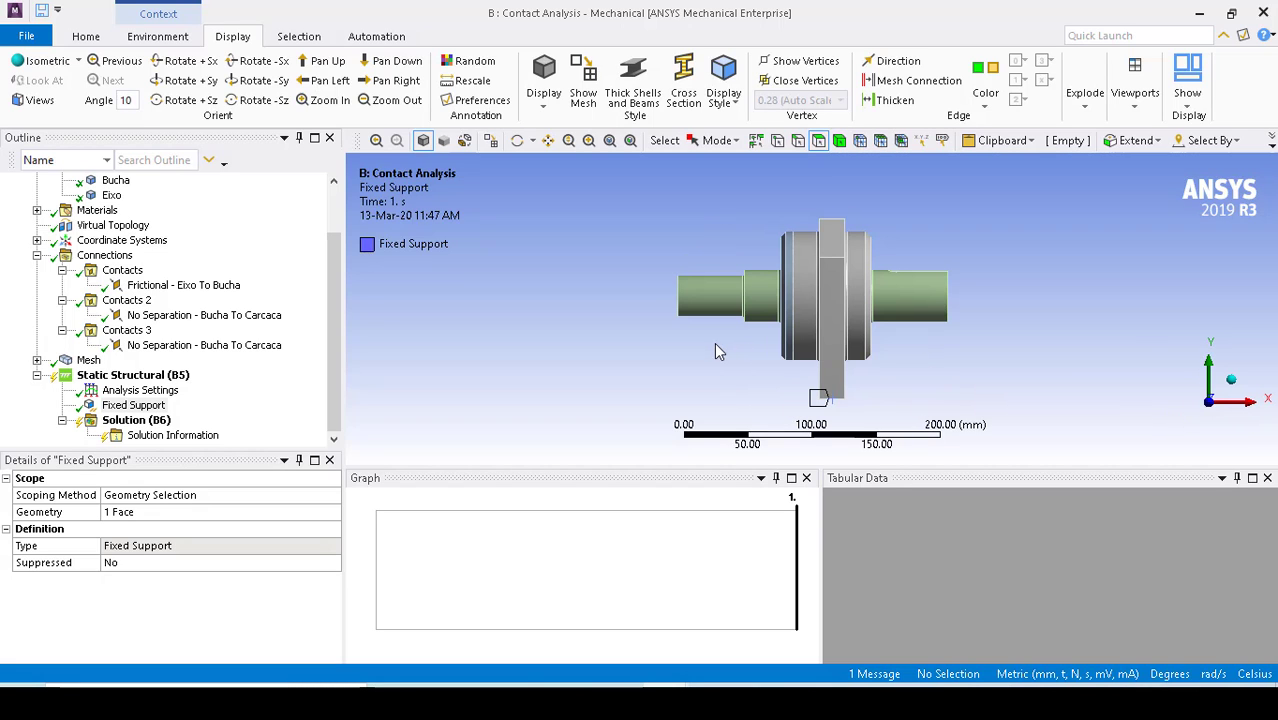
middle_click_drag(730, 352, 755, 362)
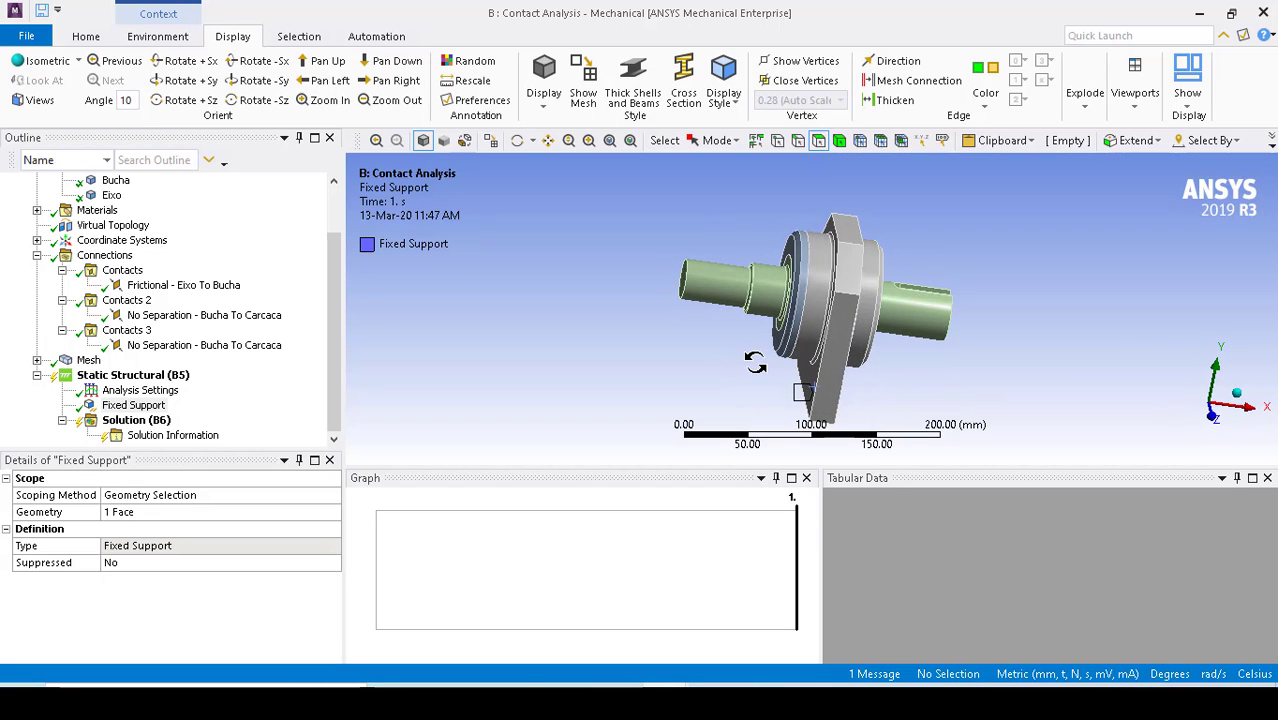
right_click(707, 277)
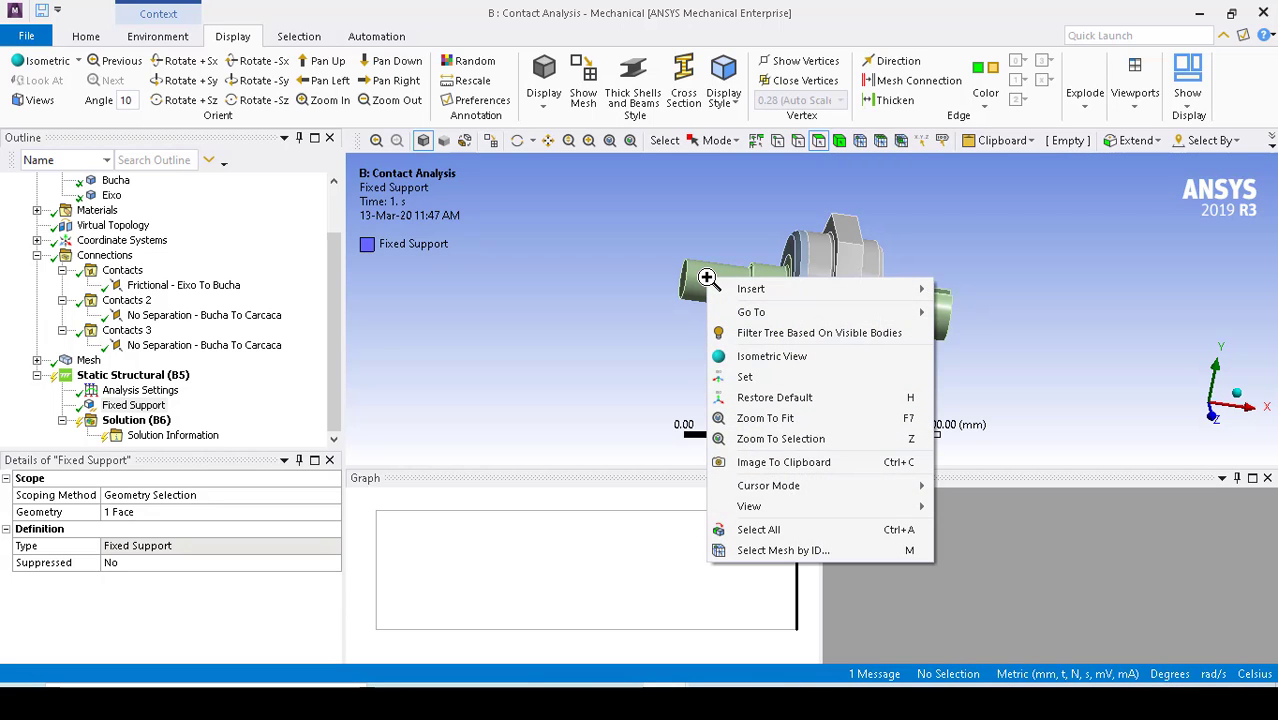
mouse_move(750, 289)
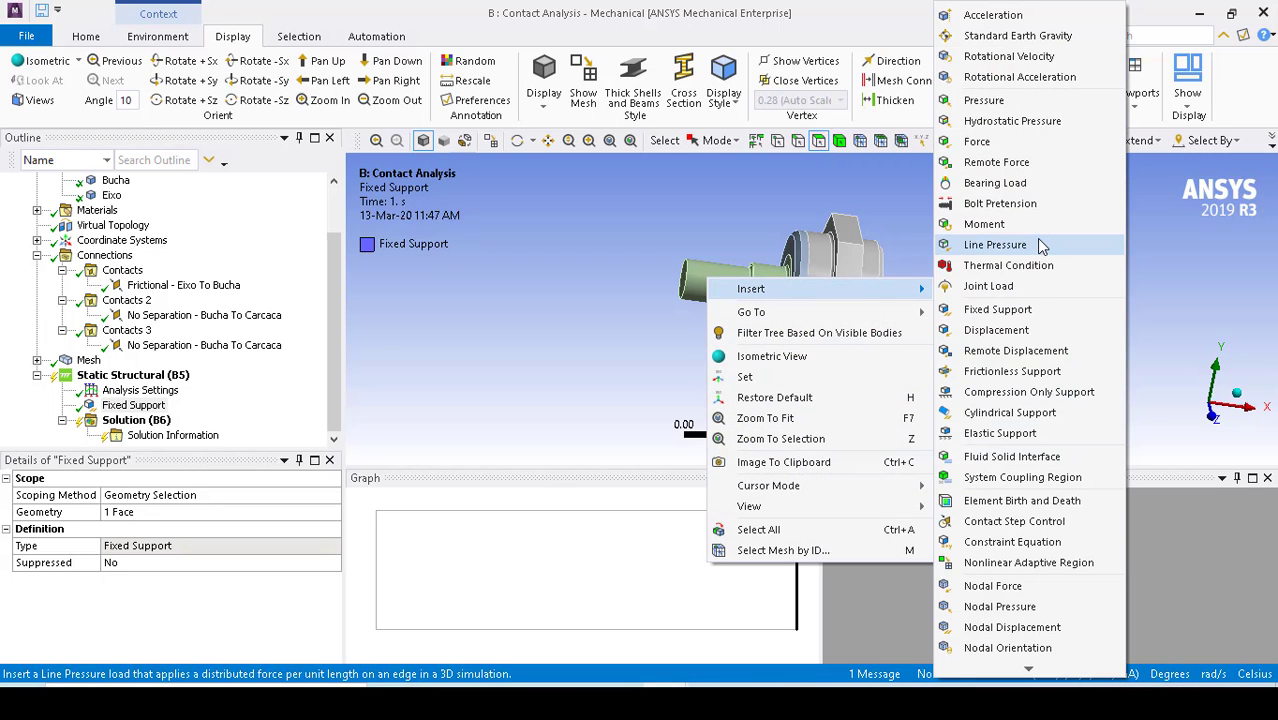
left_click(1035, 147)
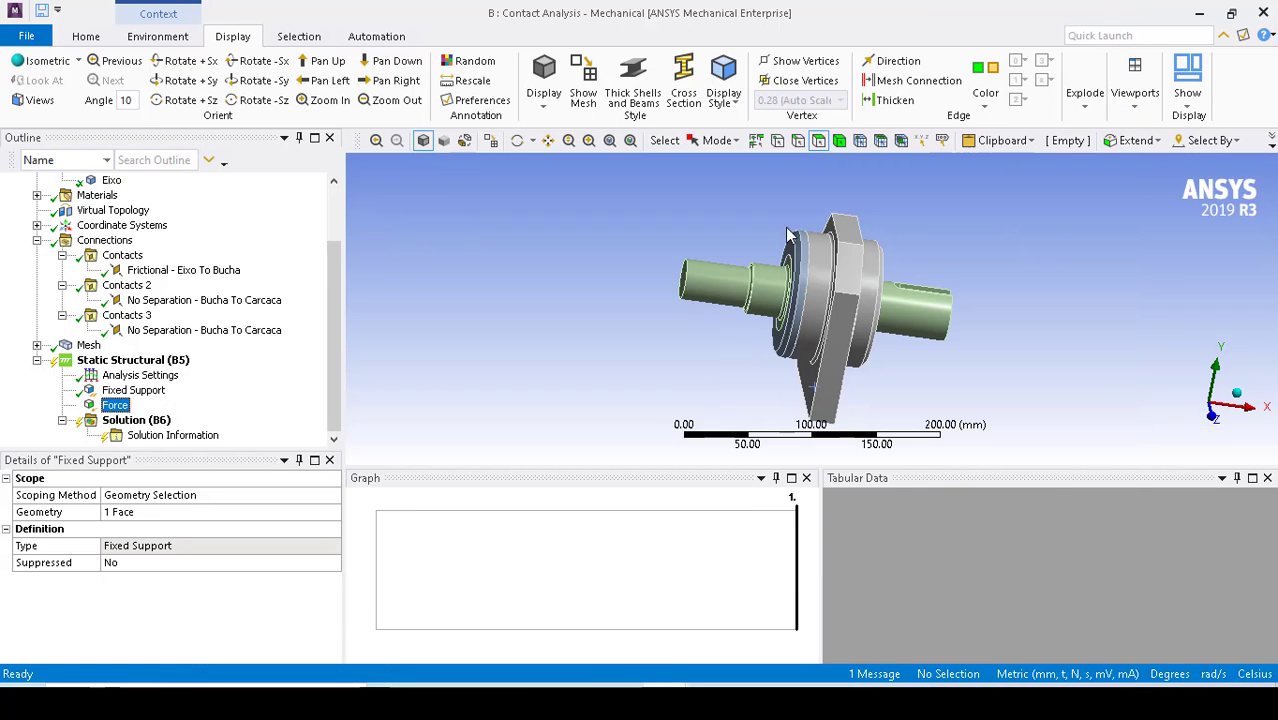
right_click(716, 283)
mouse_move(765, 291)
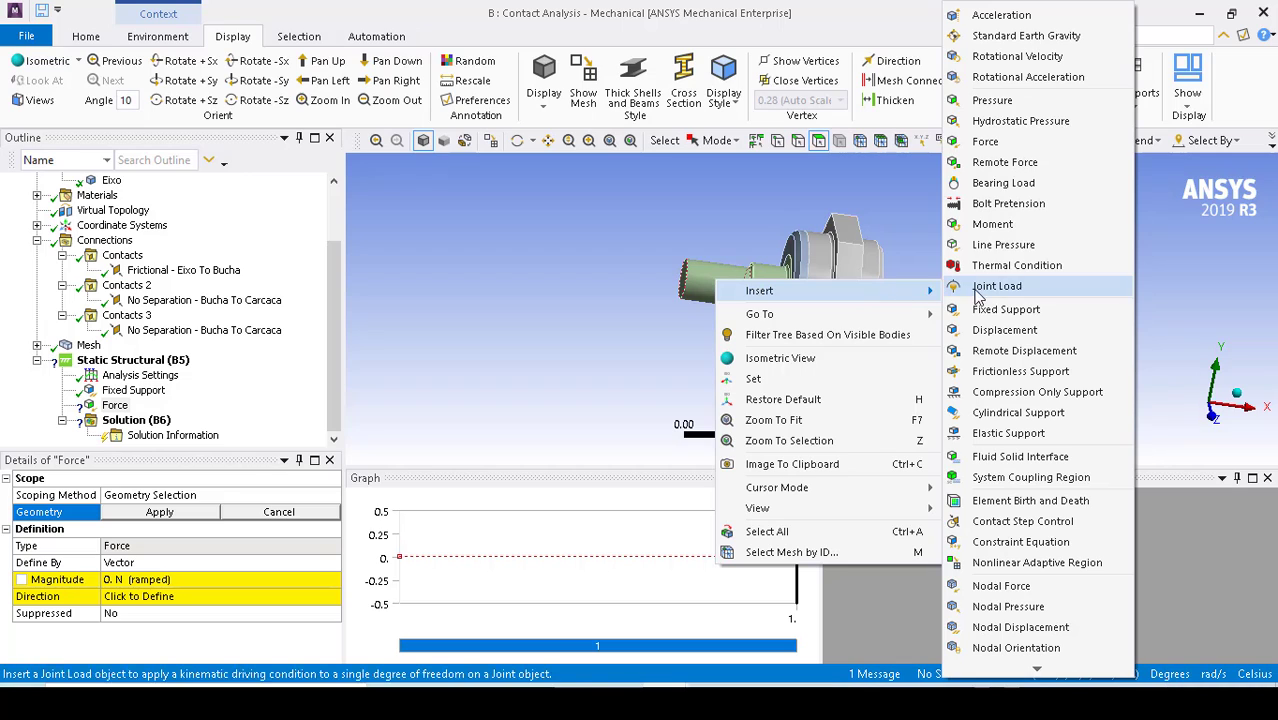
left_click(1012, 226)
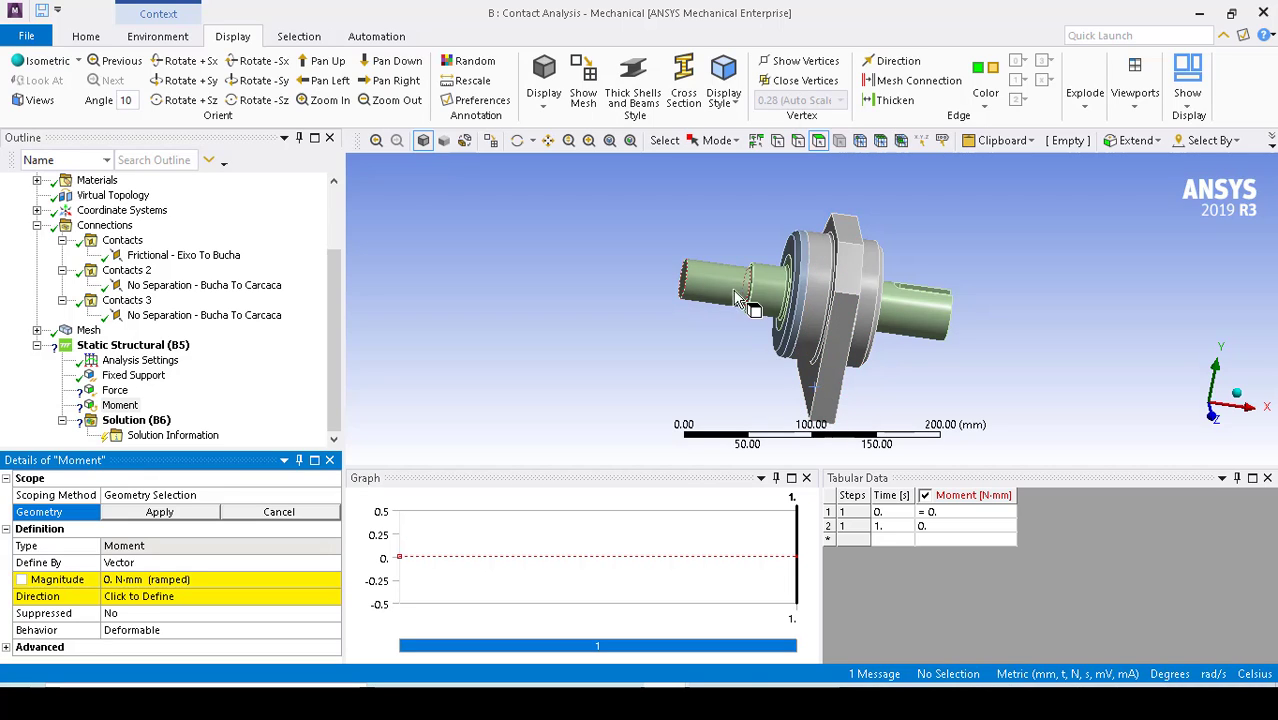
Add a Frictionless Support to the flat long side face of the shaft's keyway.
scroll(928, 297, "up", 5)
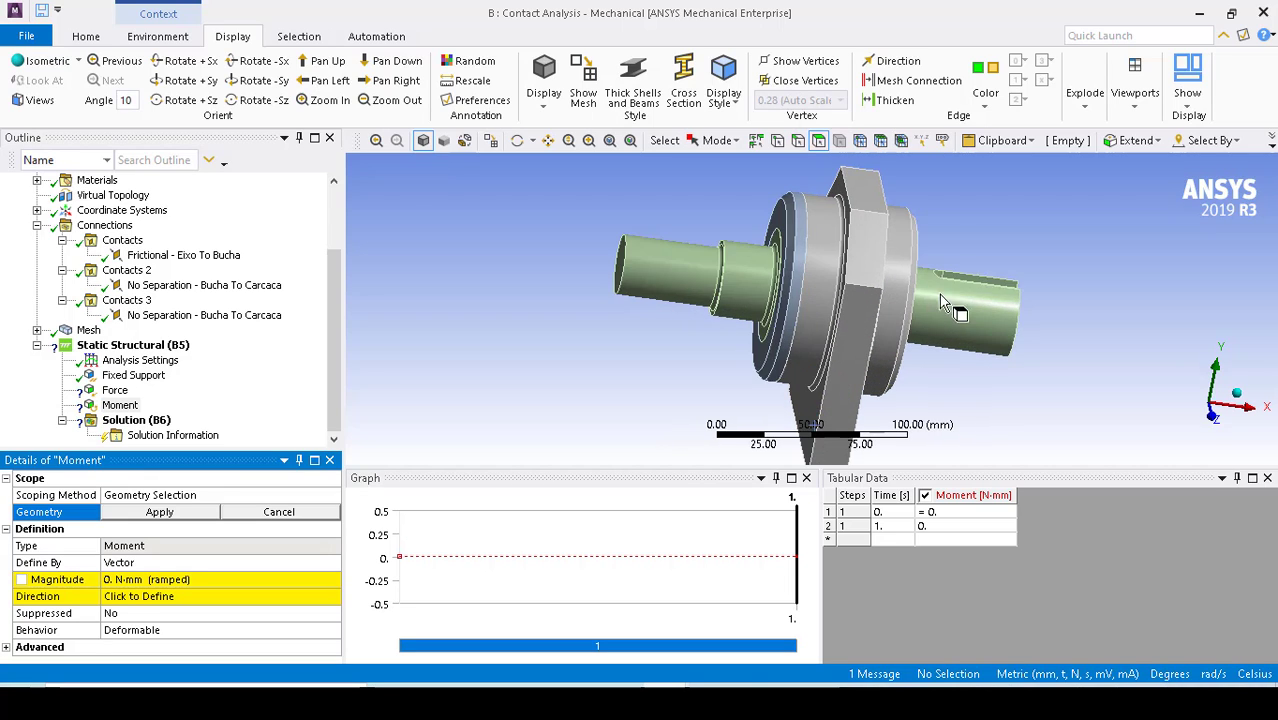
middle_click_drag(1062, 211, 1063, 272)
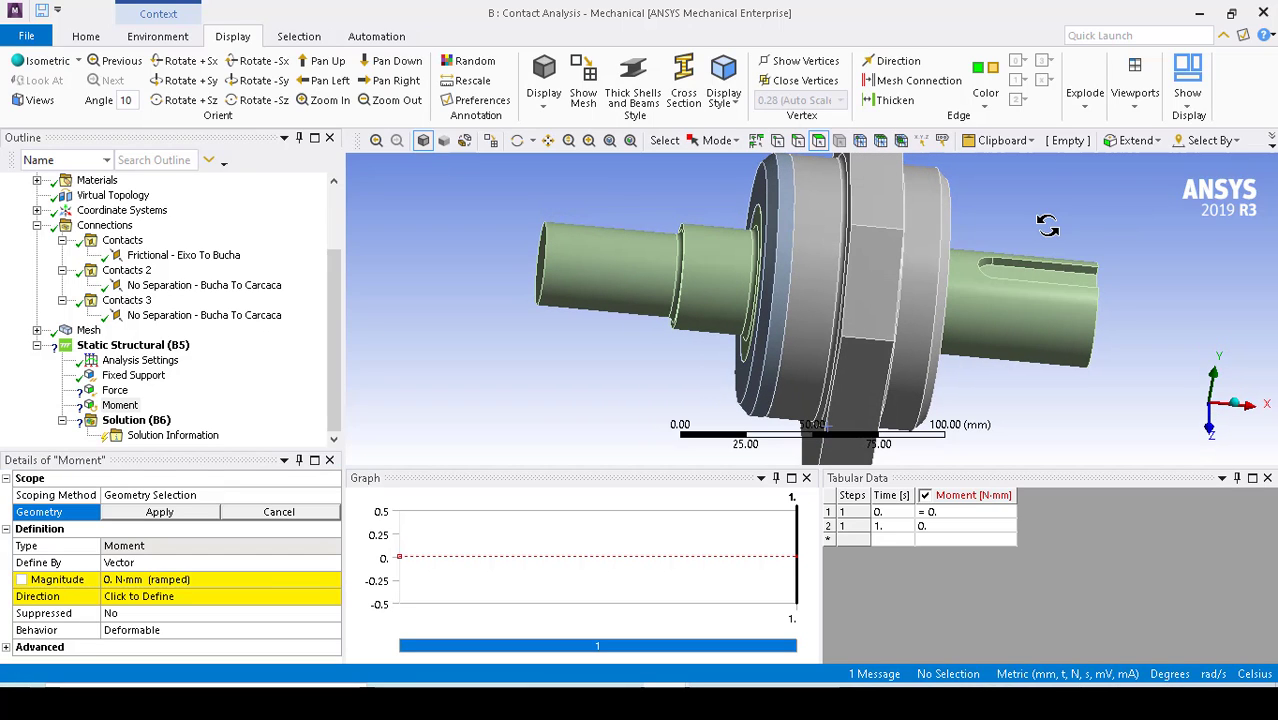
left_click(1066, 280)
right_click(1068, 276)
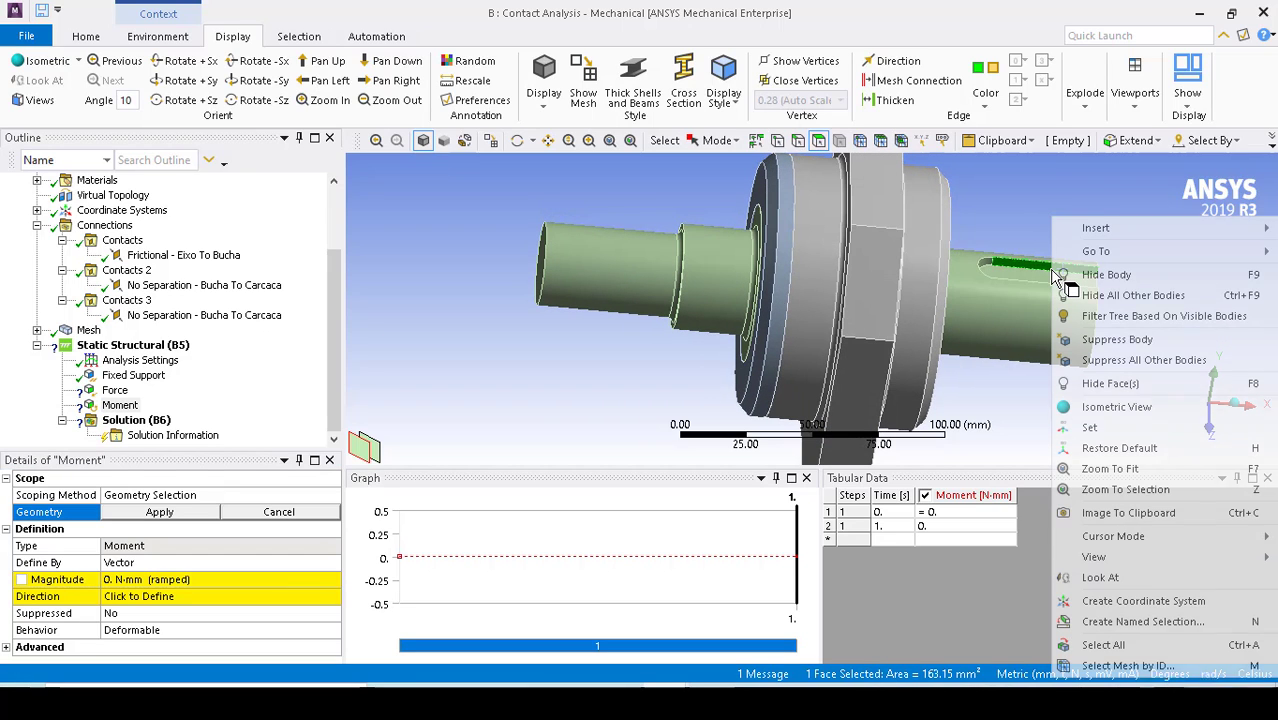
mouse_move(1136, 238)
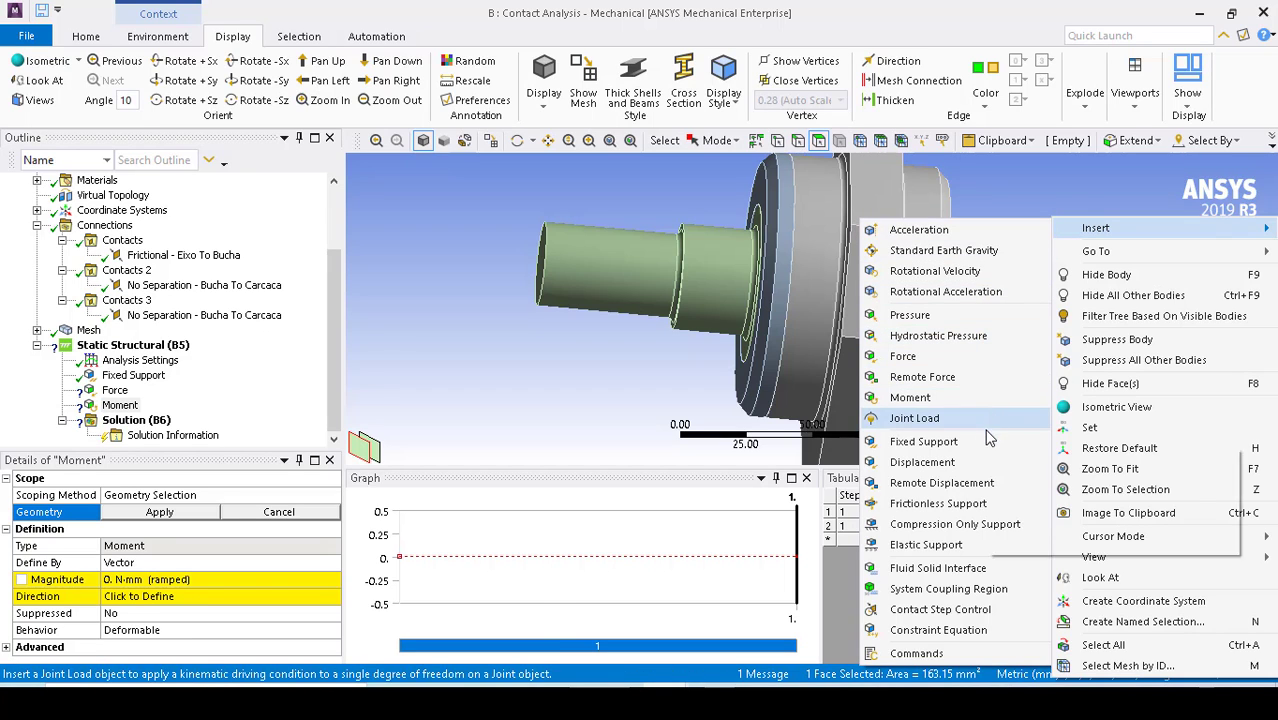
left_click(1001, 511)
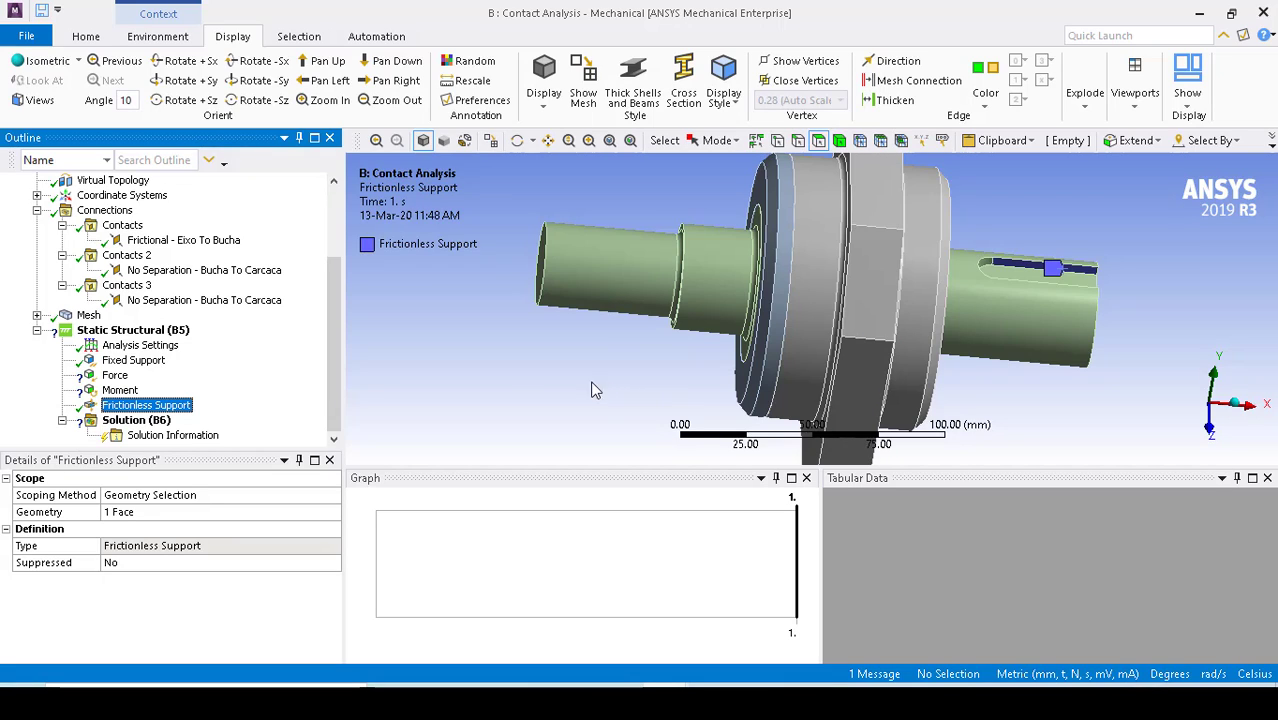
Set the number of load steps in the Analysis Settings to 2.
left_click(125, 346)
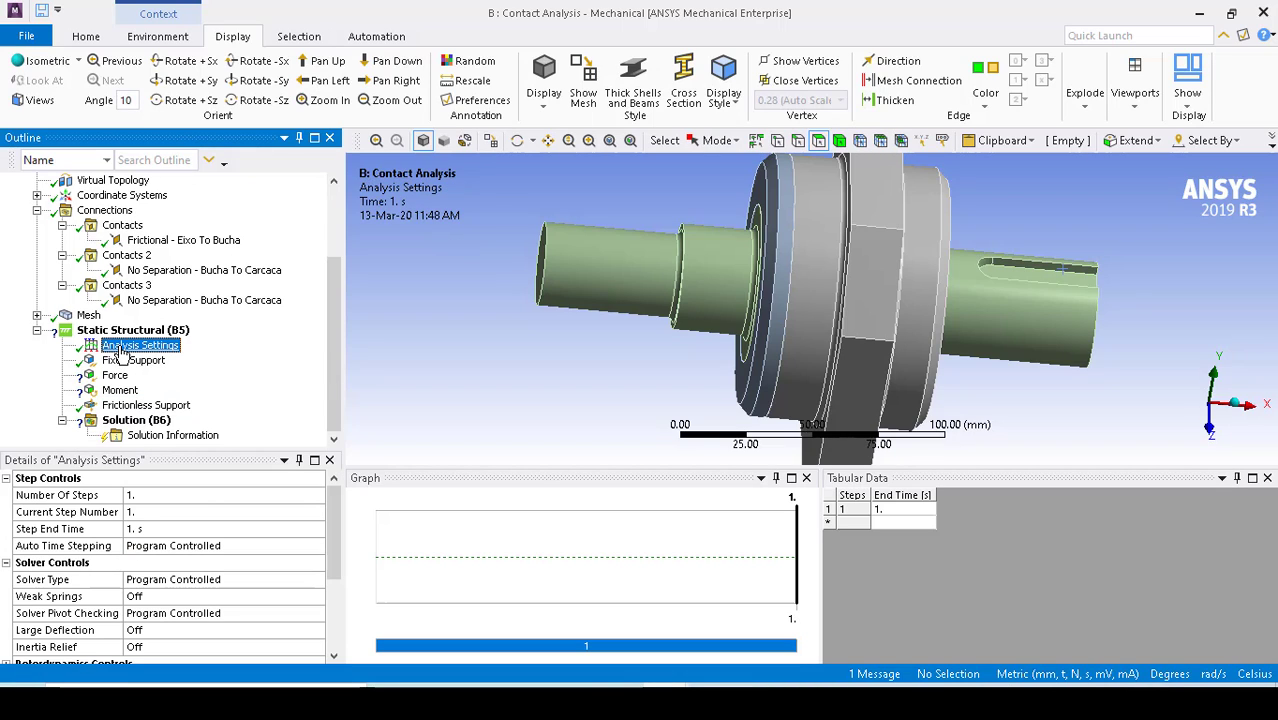
left_click(200, 496)
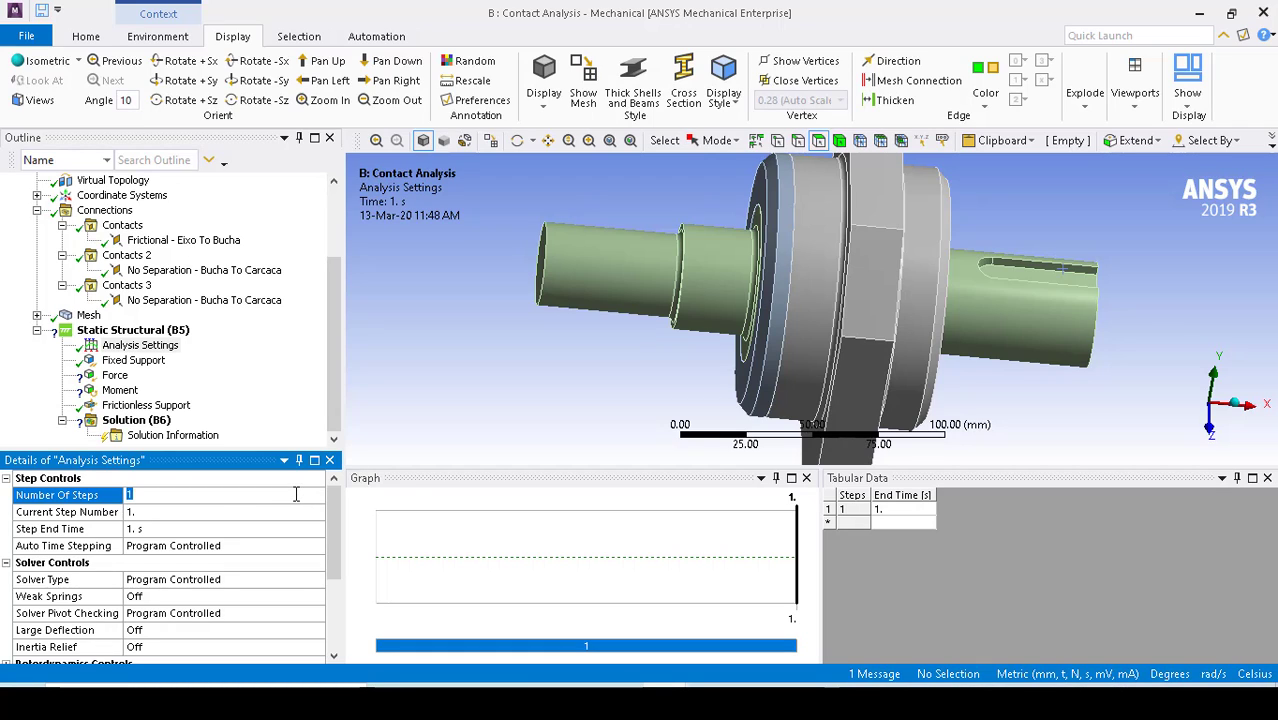
key("Return")
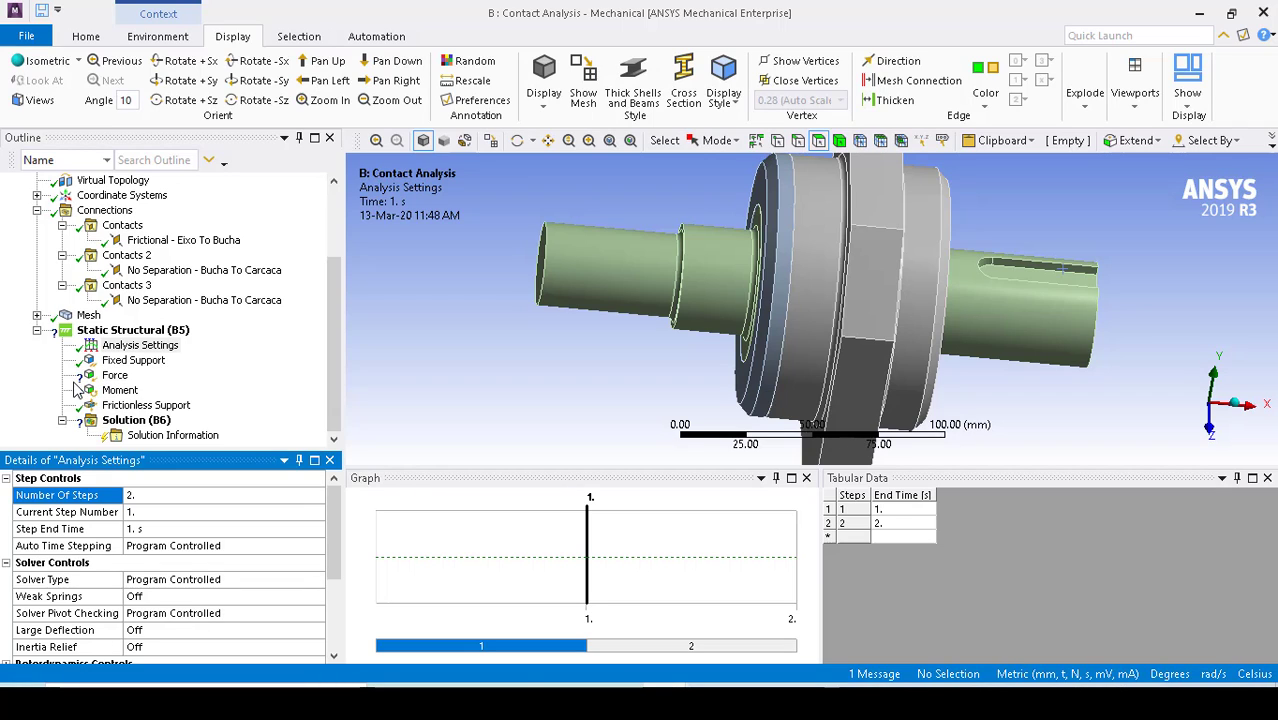
Define the Force load by Components and set its Y component to -2500 N at 2 s.
left_click(114, 375)
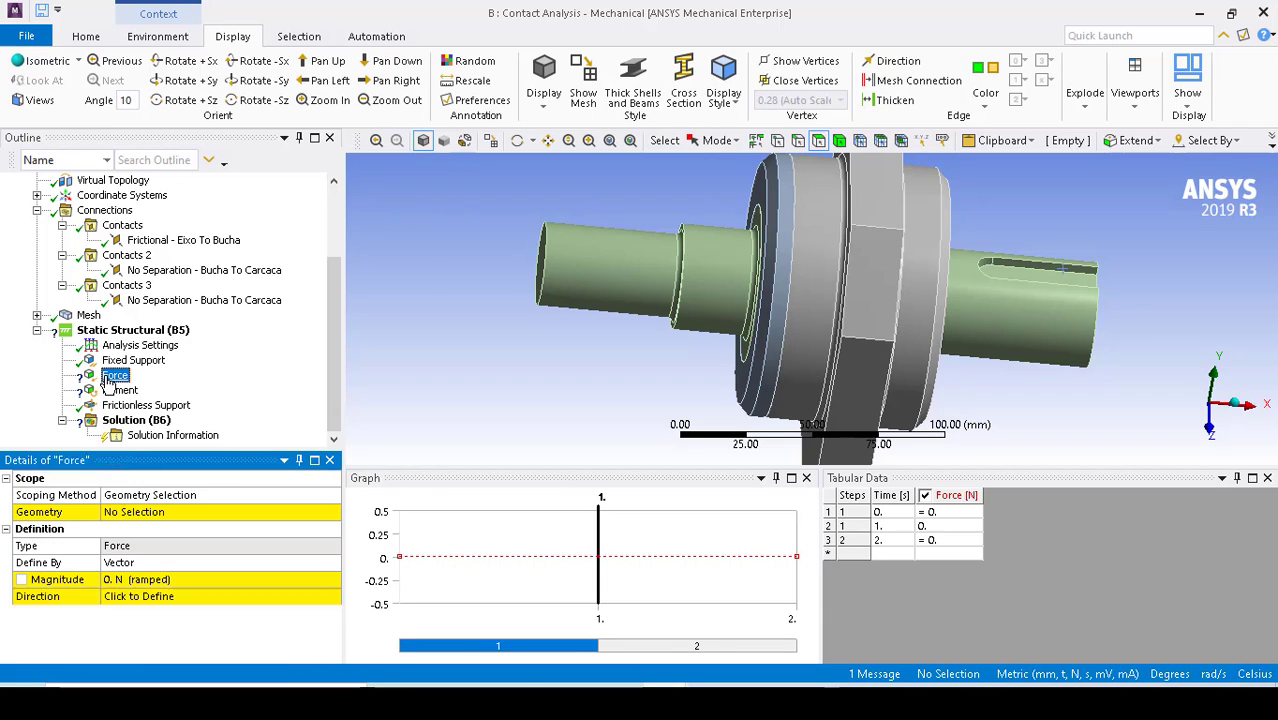
left_click(120, 391)
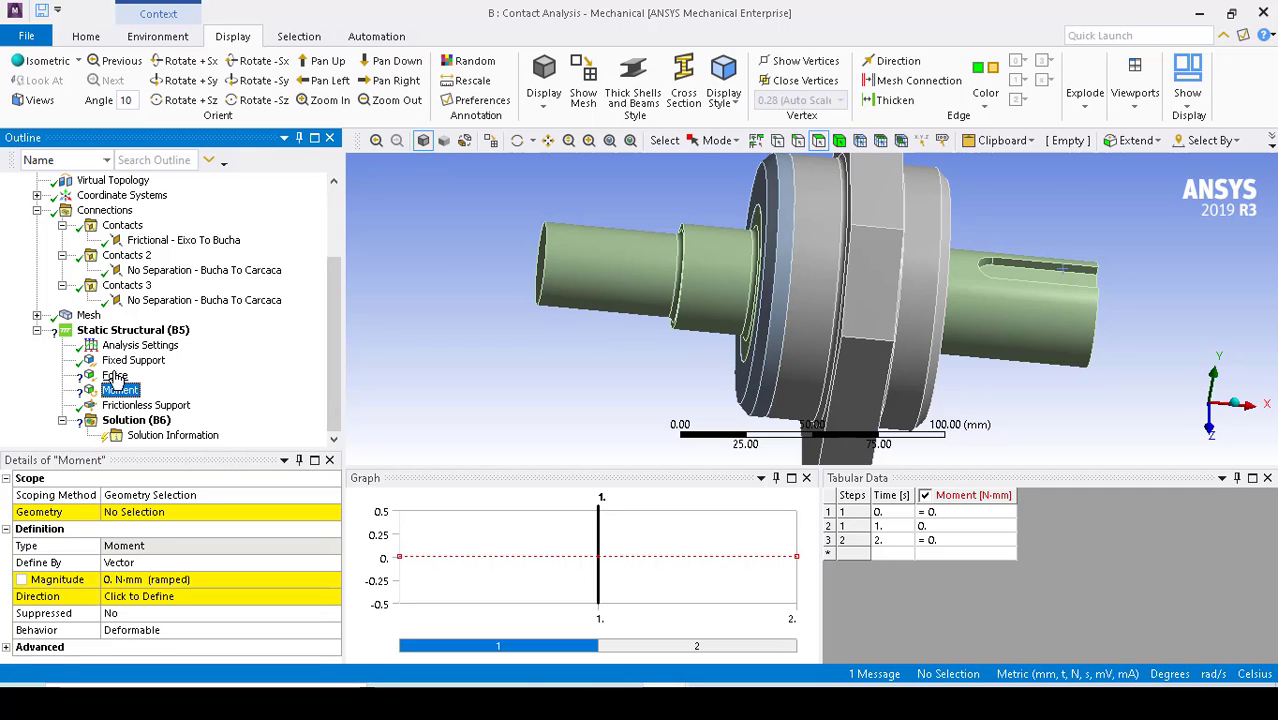
left_click(115, 376)
left_click(119, 391)
left_click(115, 376)
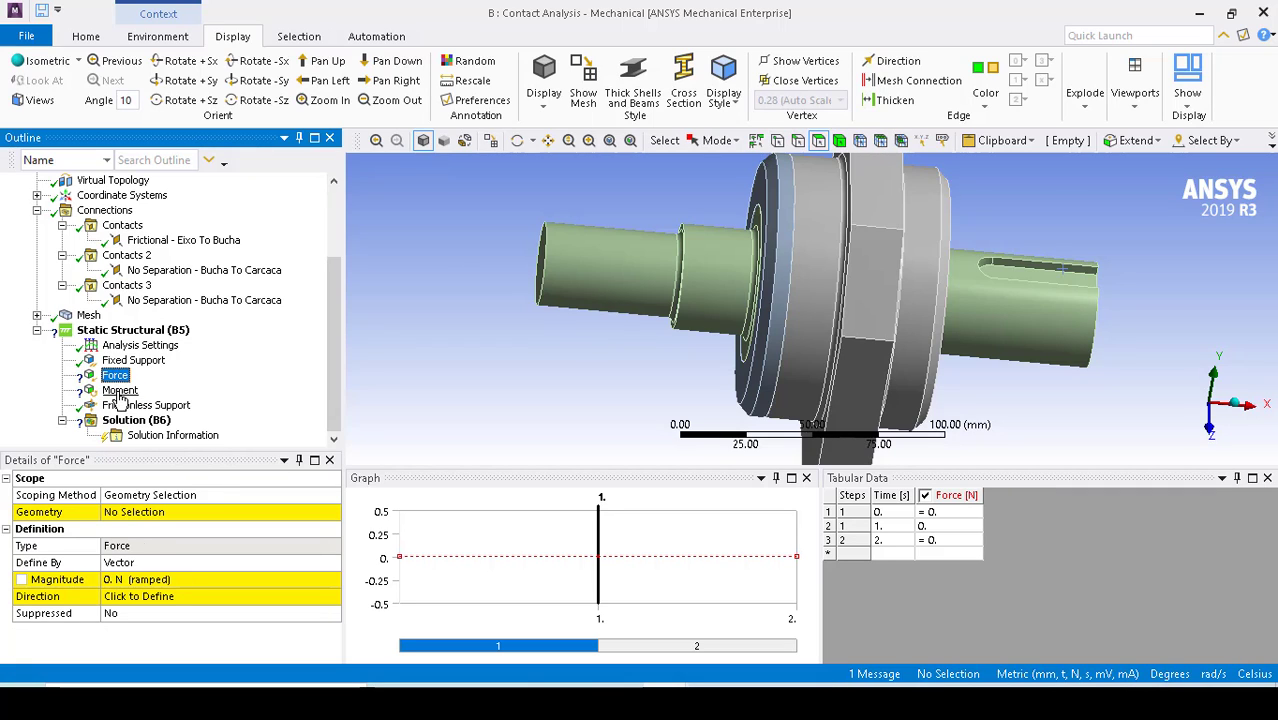
left_click(232, 562)
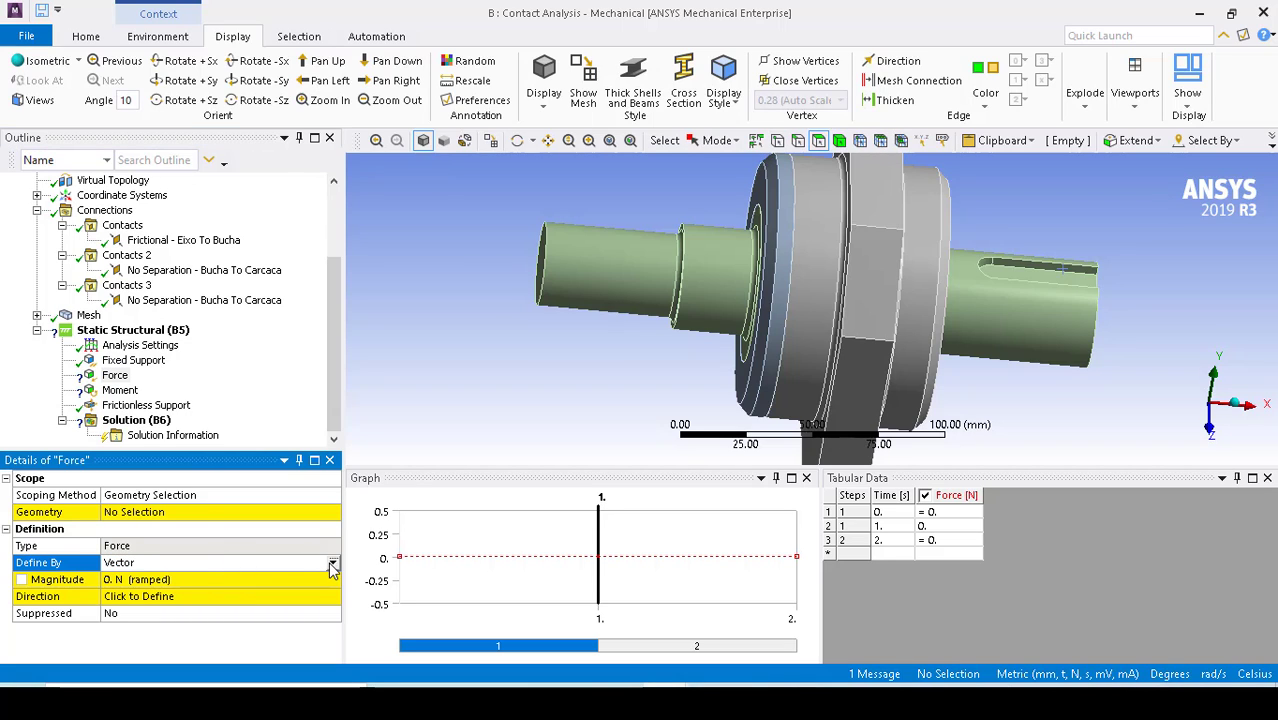
left_click(332, 563)
left_click(205, 579)
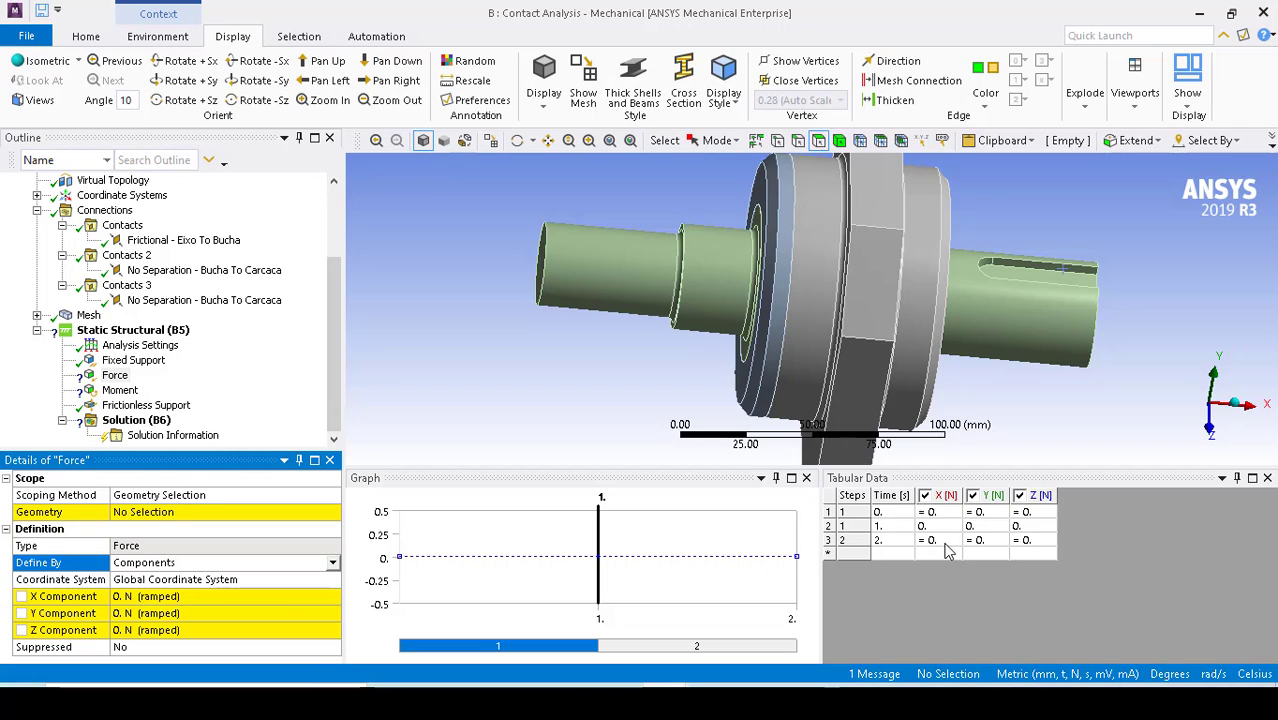
left_click(995, 546)
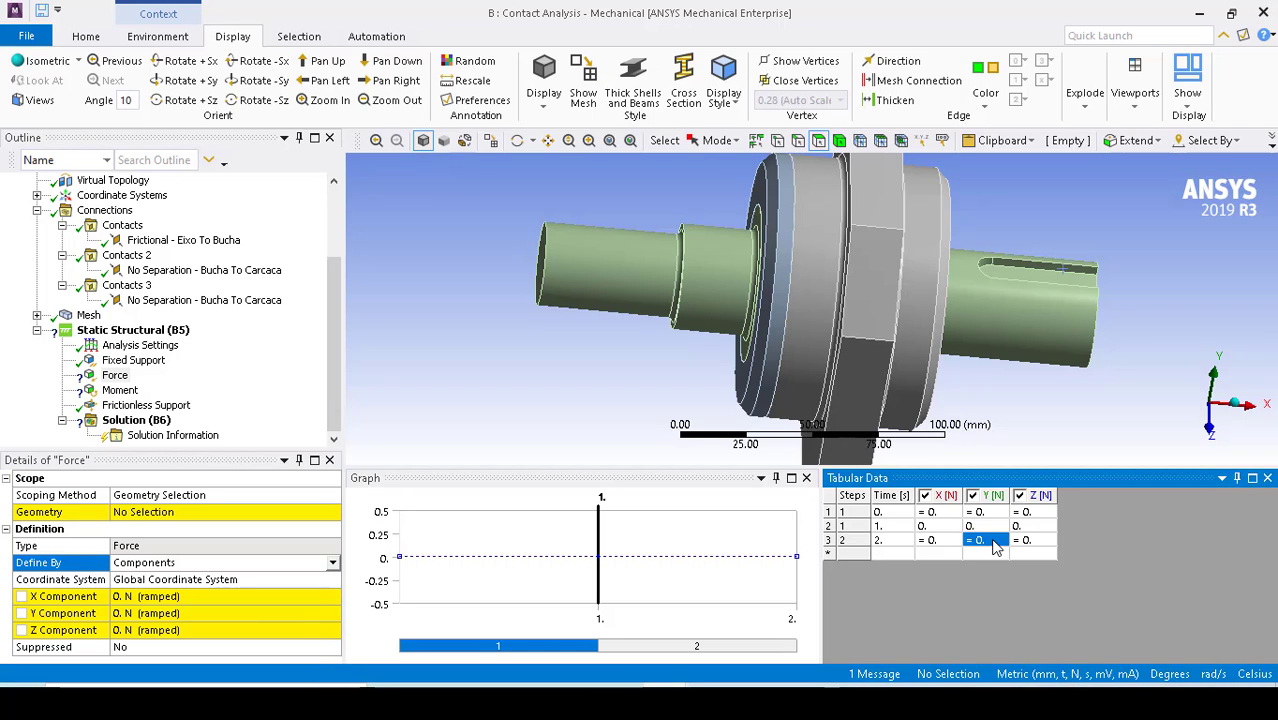
type("-2500")
left_click(572, 386)
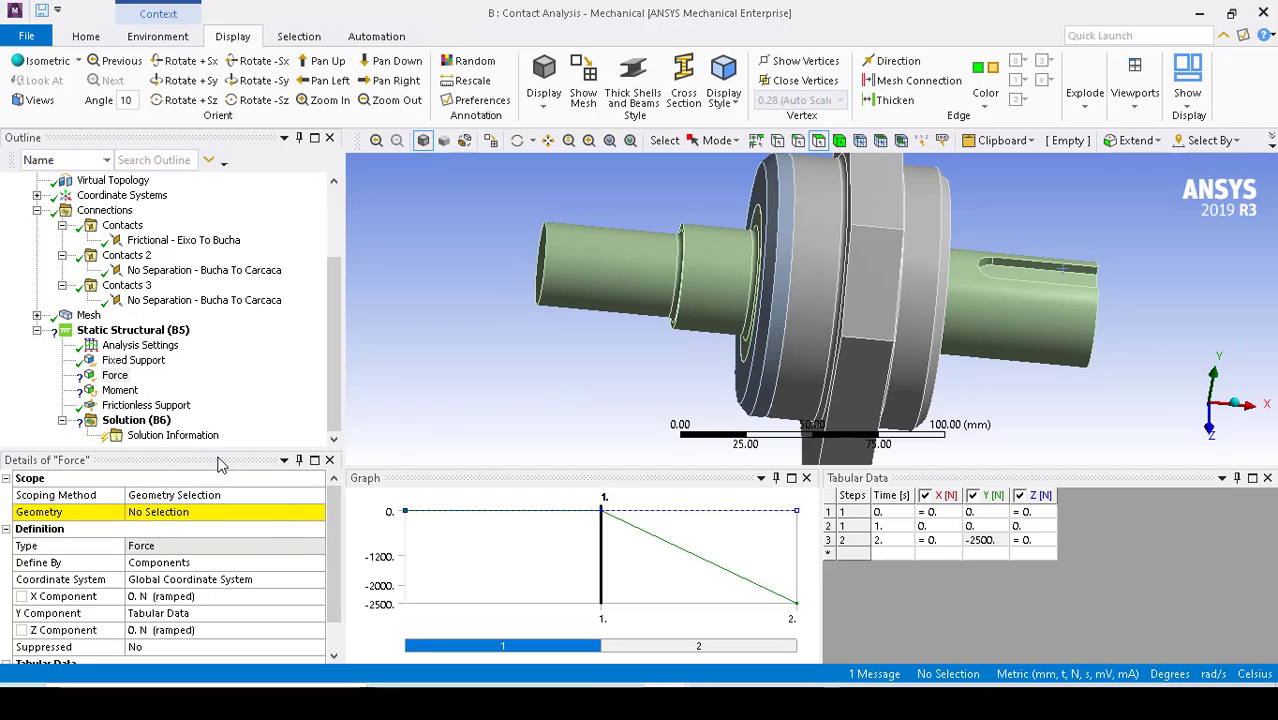
Assign the cylindrical face of the shaft's thinner end, opposite the keyway, as the Force geometry.
left_click(203, 514)
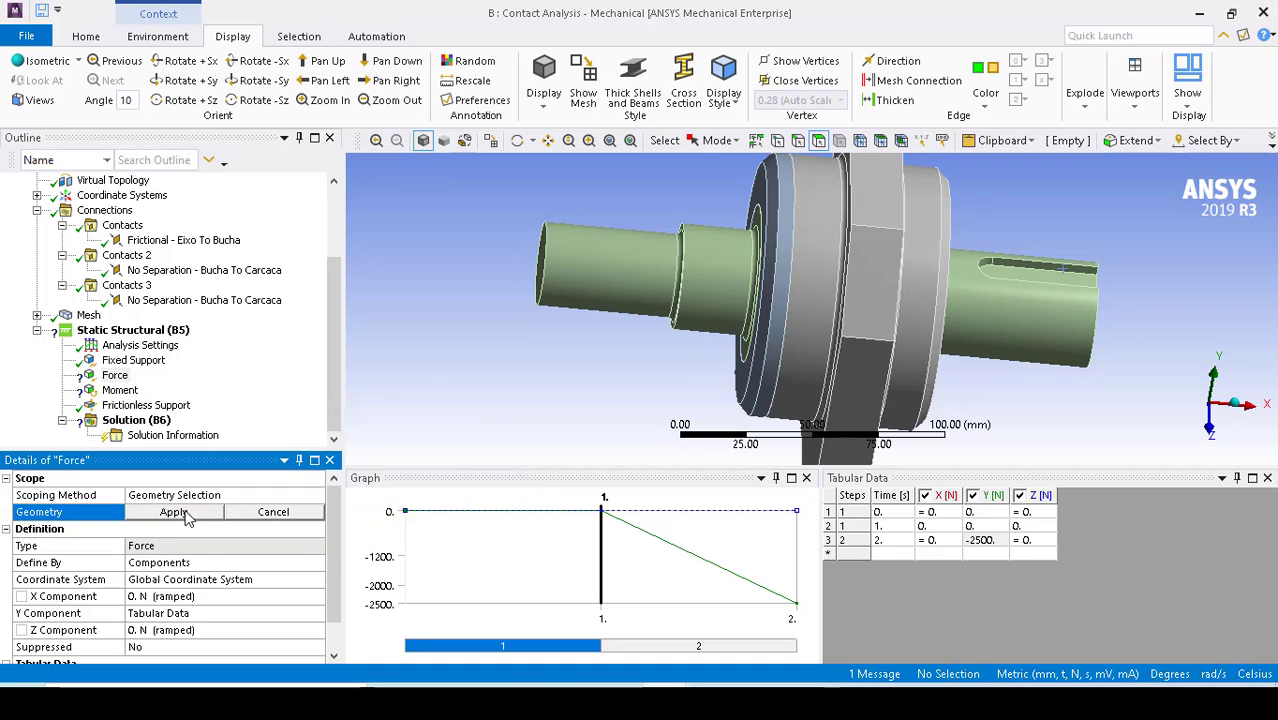
left_click(630, 274)
left_click(211, 513)
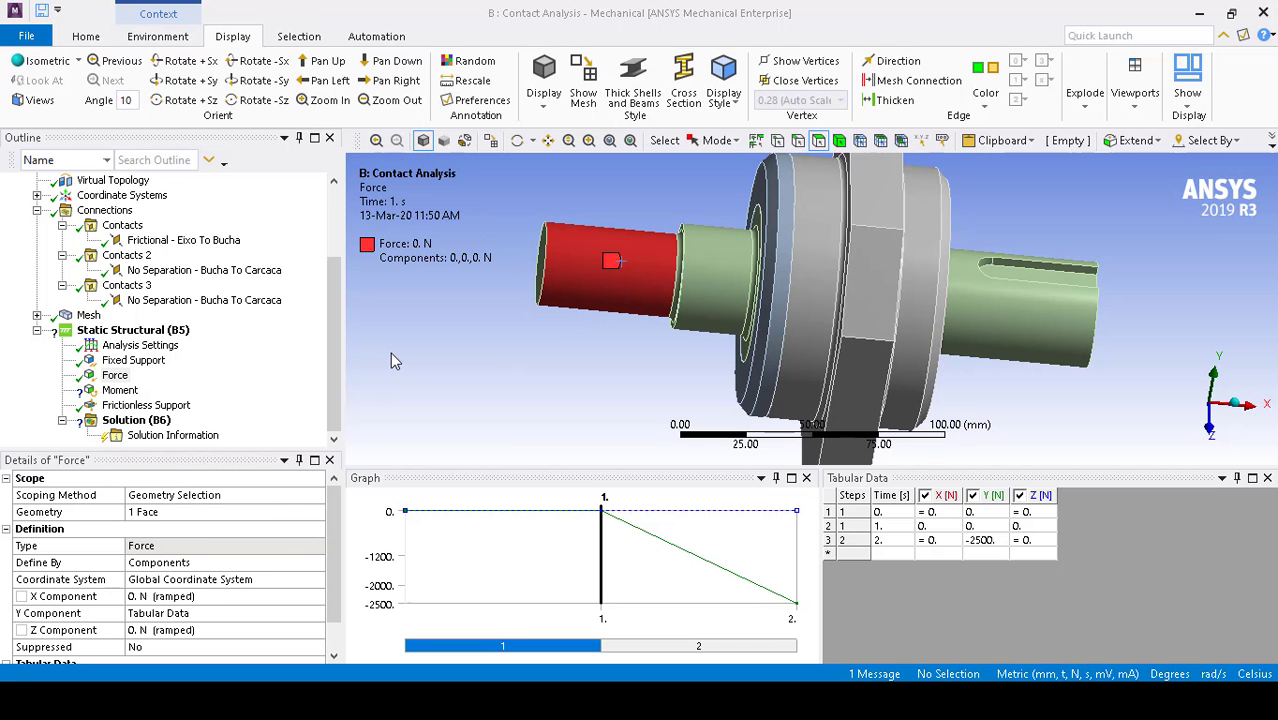
Define the Moment load by Components and set its X component to 100000 N·mm at 2 s.
left_click(120, 390)
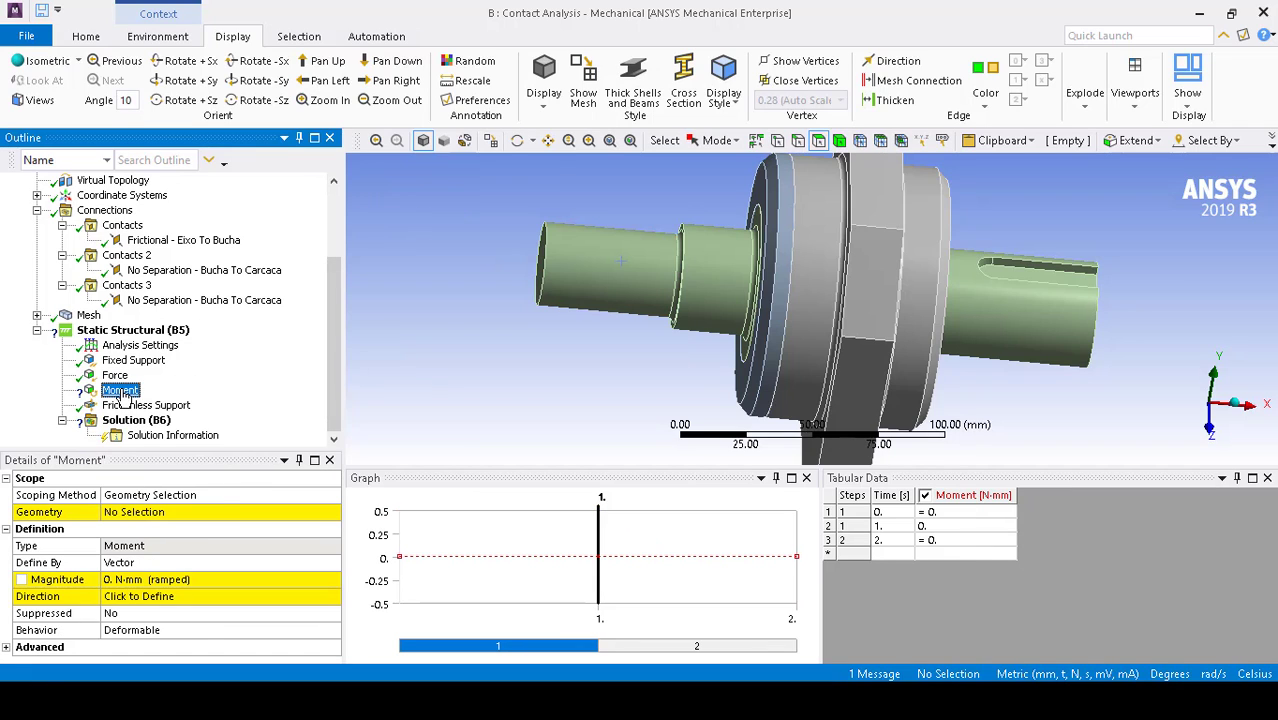
double_click(221, 566)
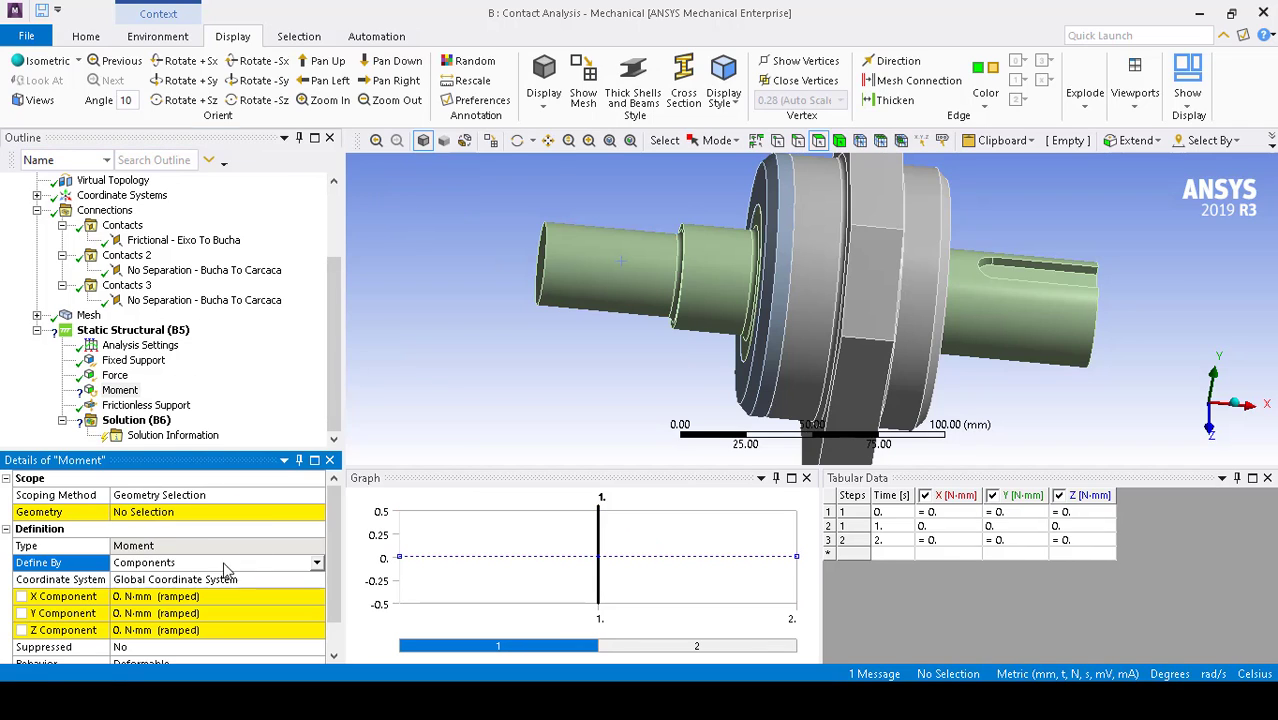
left_click(942, 545)
type("100000")
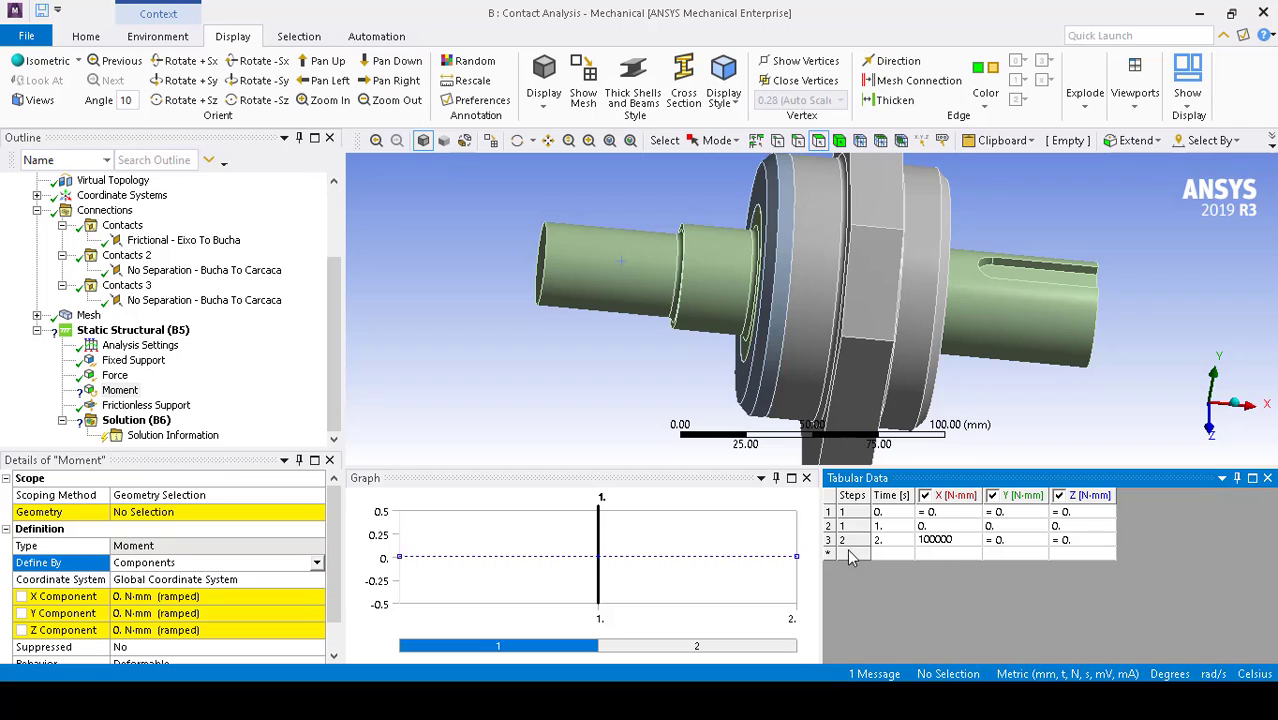
key("Return")
Assign the cylindrical face of the shaft's thinner end, opposite the keyway, as the Moment geometry.
left_click(200, 514)
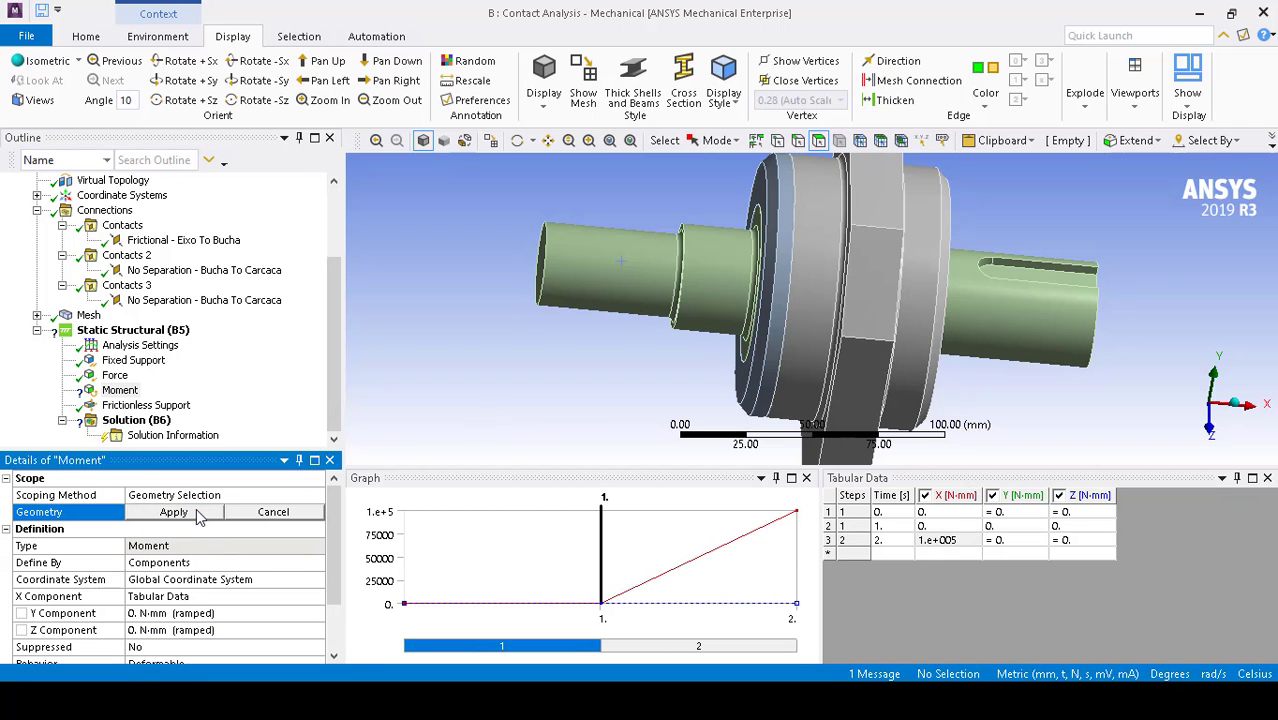
left_click(595, 305)
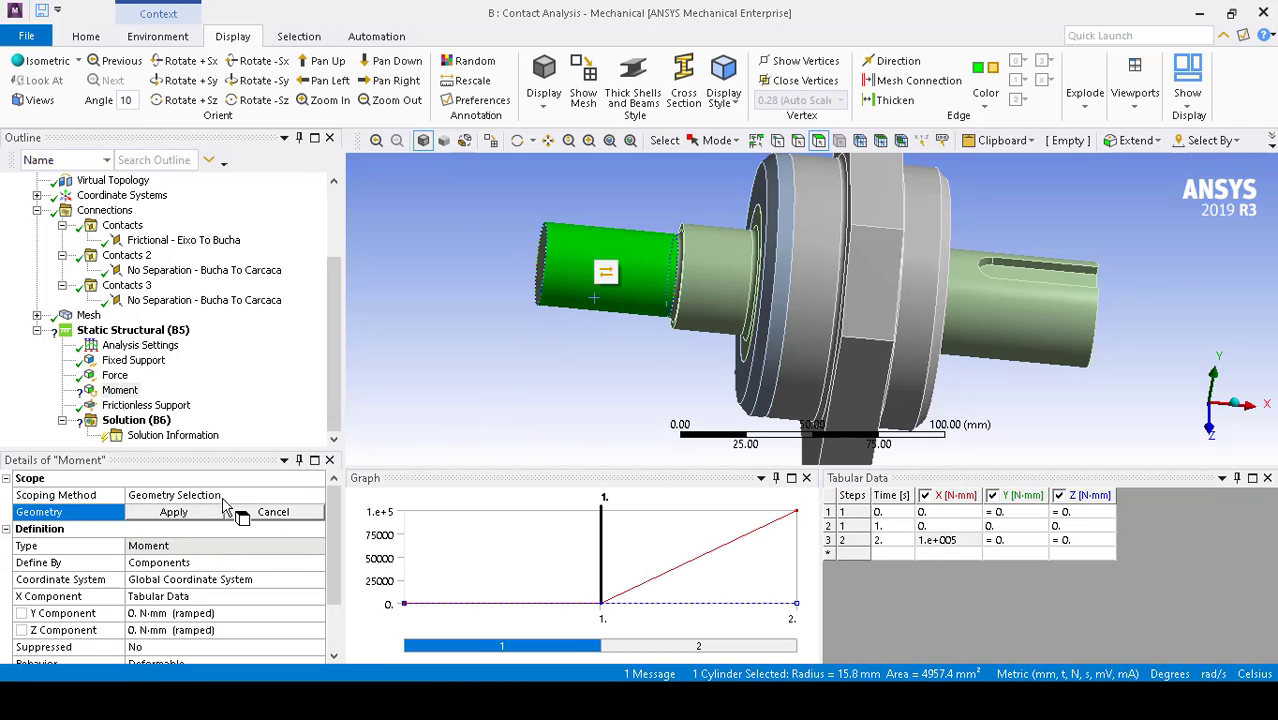
left_click(196, 514)
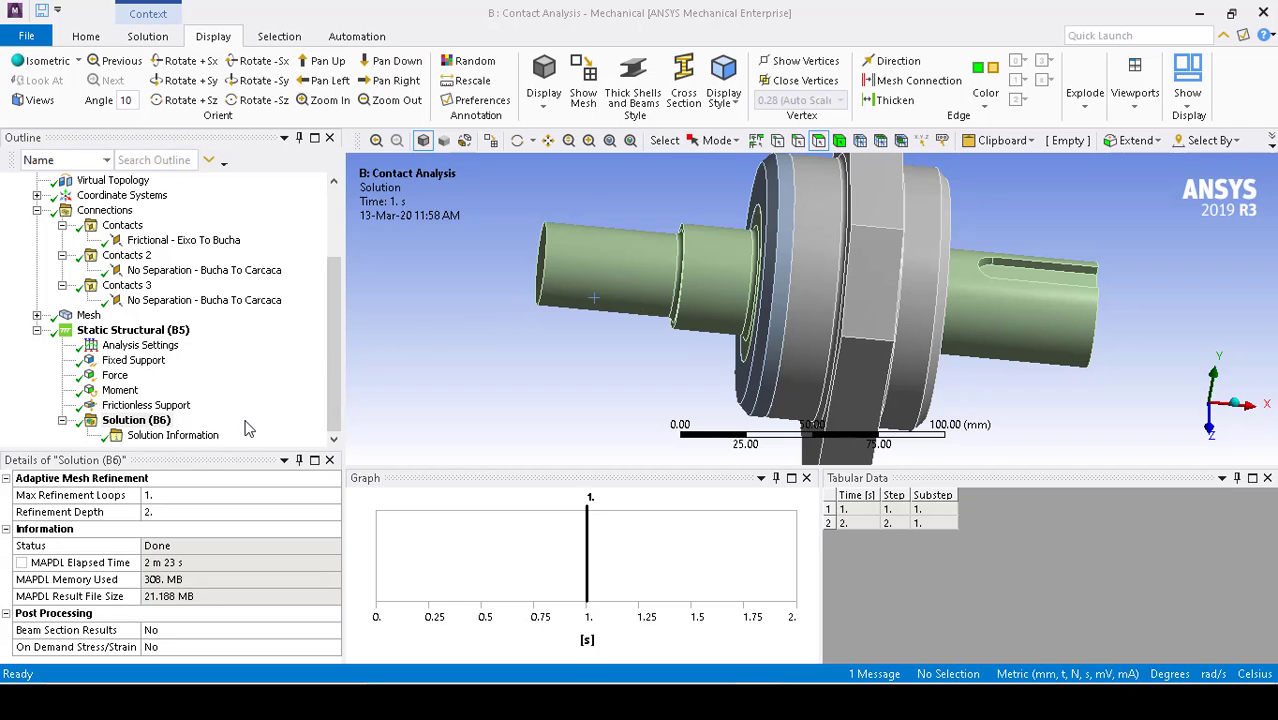
Open the Solution Information, switch its Solution Output to Solver Output and look through the solver log.
left_click(170, 437)
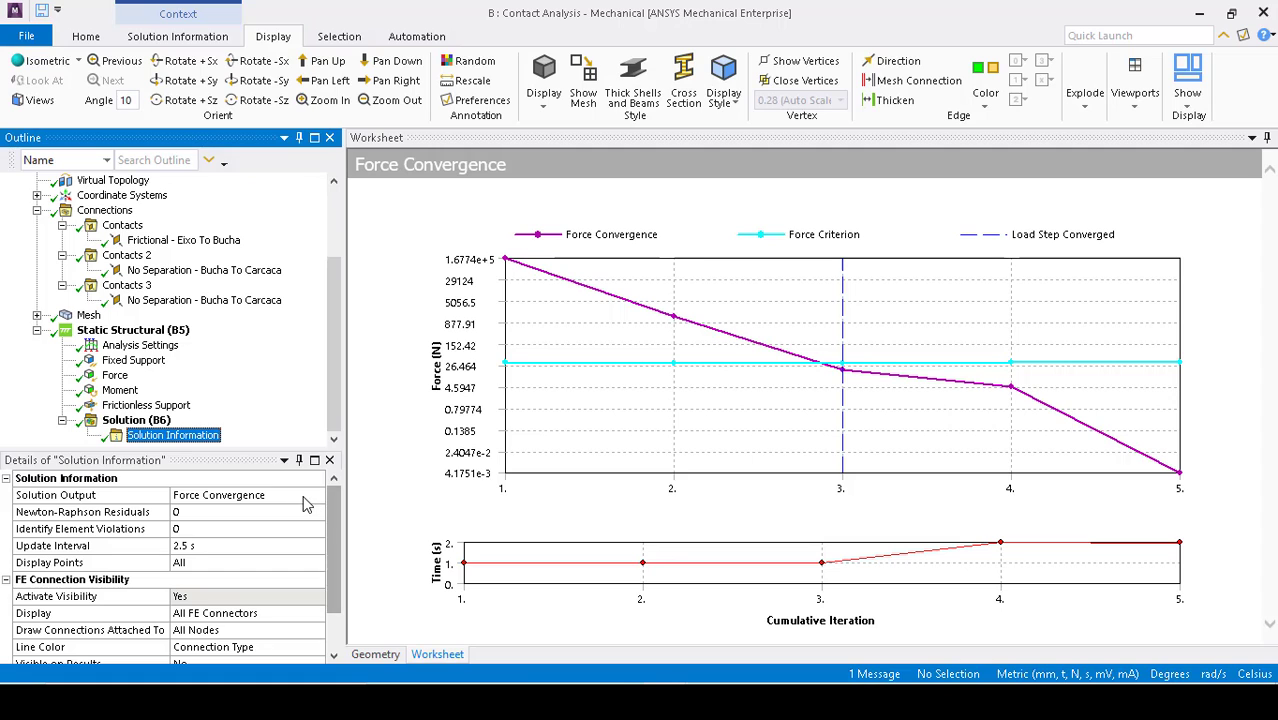
left_click(308, 498)
left_click(316, 496)
left_click(281, 510)
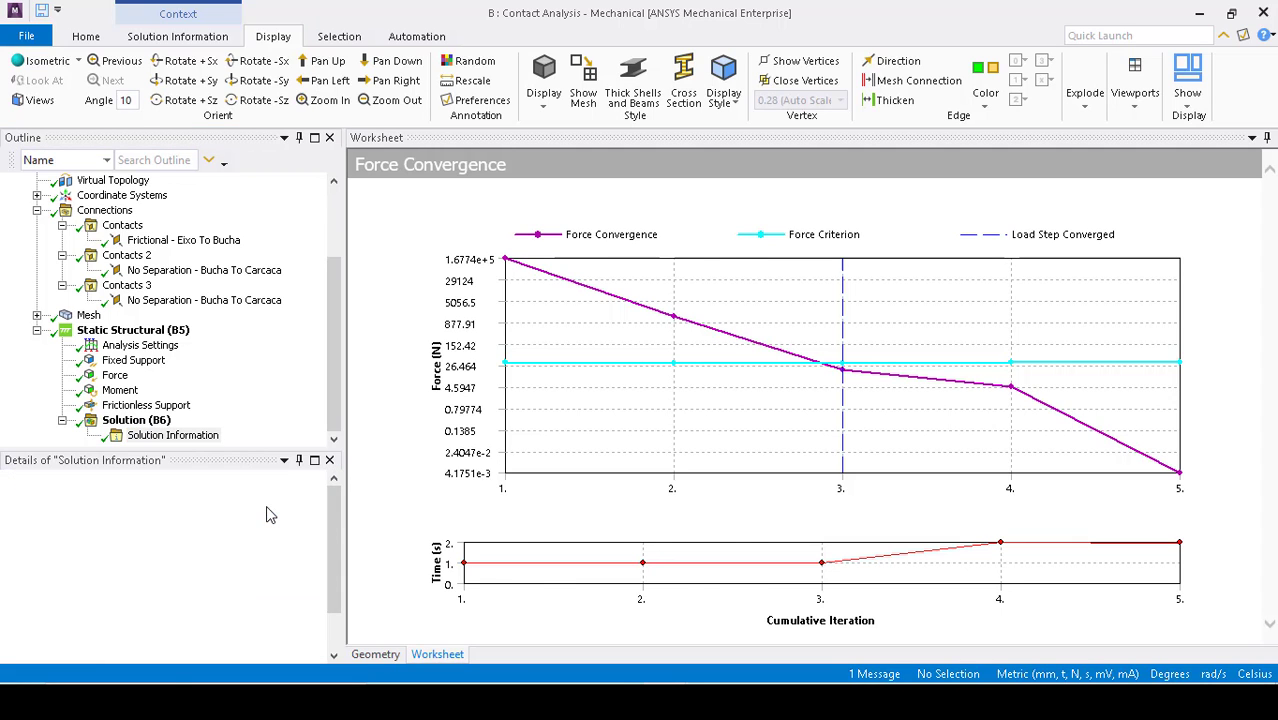
scroll(740, 473, "down", 15)
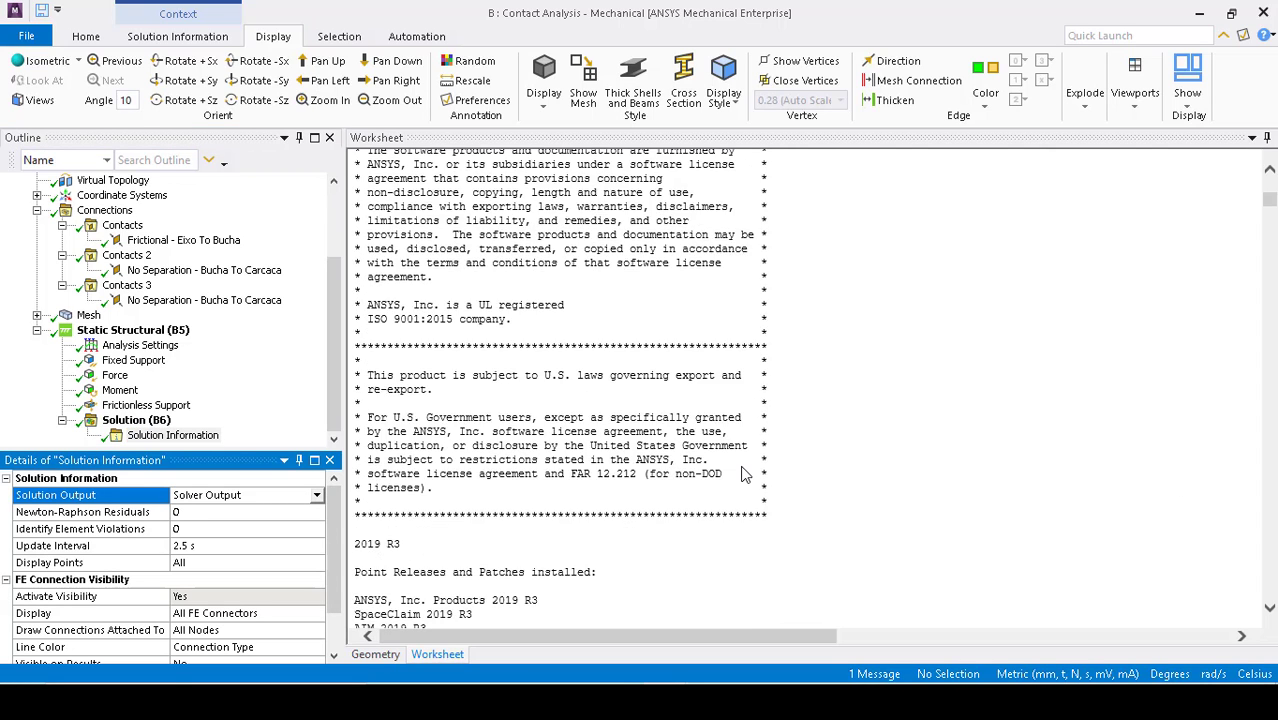
Set the Solution Output back to Force Convergence and examine the convergence graph.
left_click(116, 438)
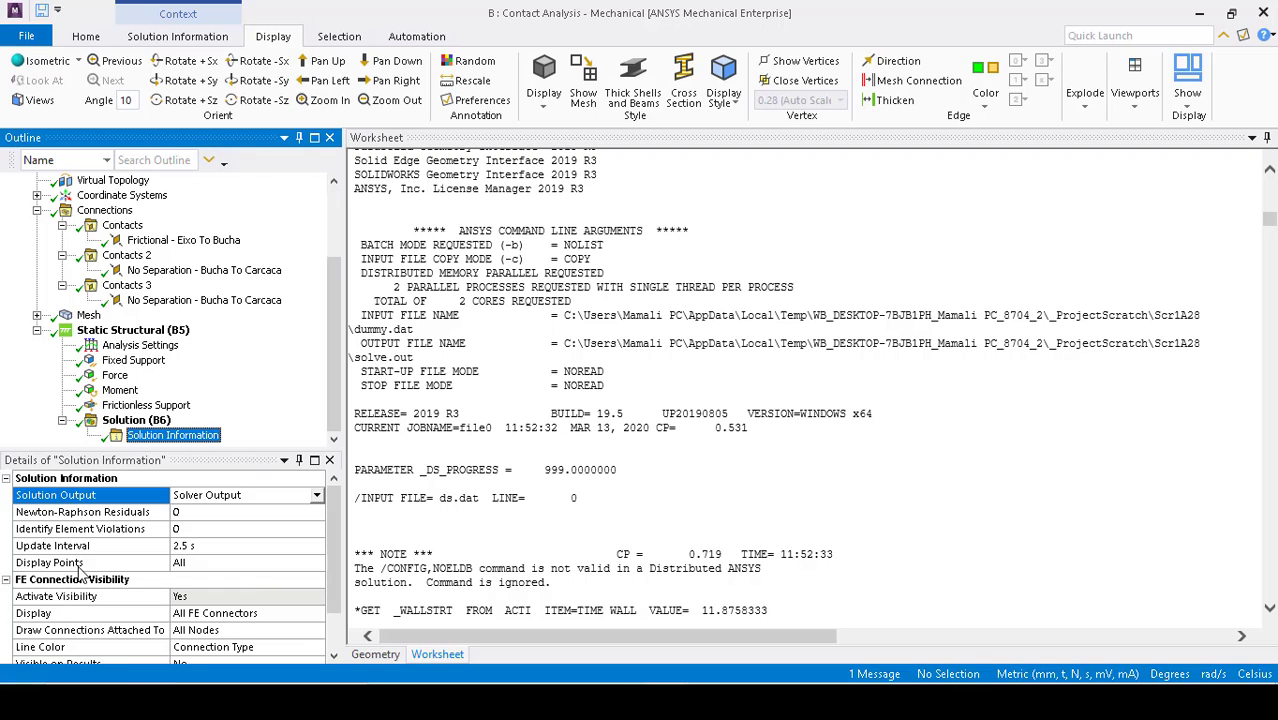
left_click(265, 497)
left_click(316, 496)
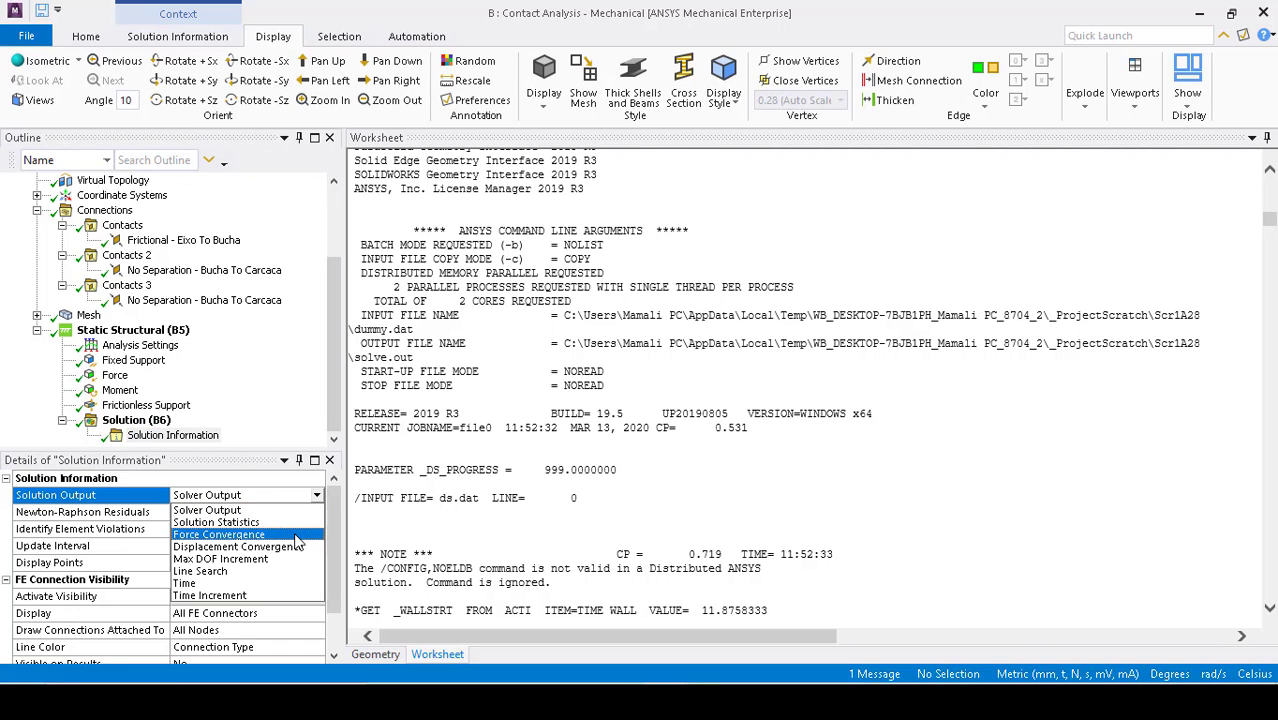
left_click(295, 537)
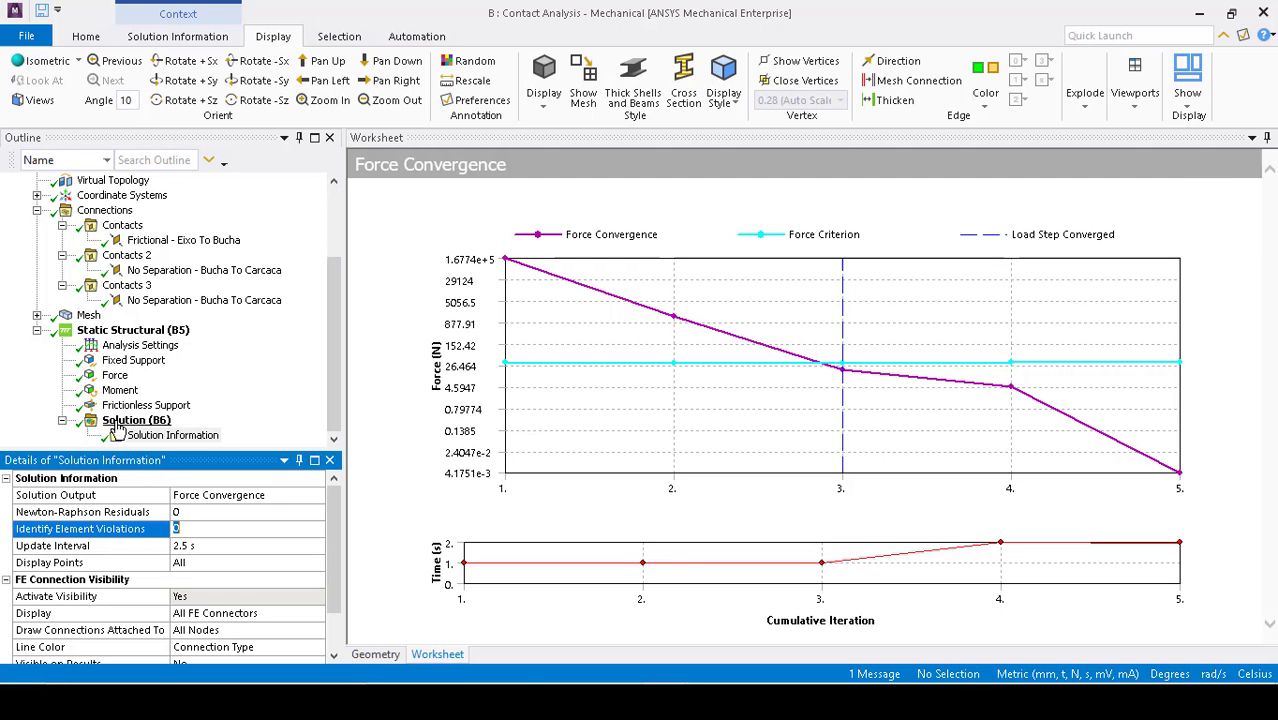
Add a Total Deformation result to the Solution.
right_click(117, 422)
mouse_move(170, 440)
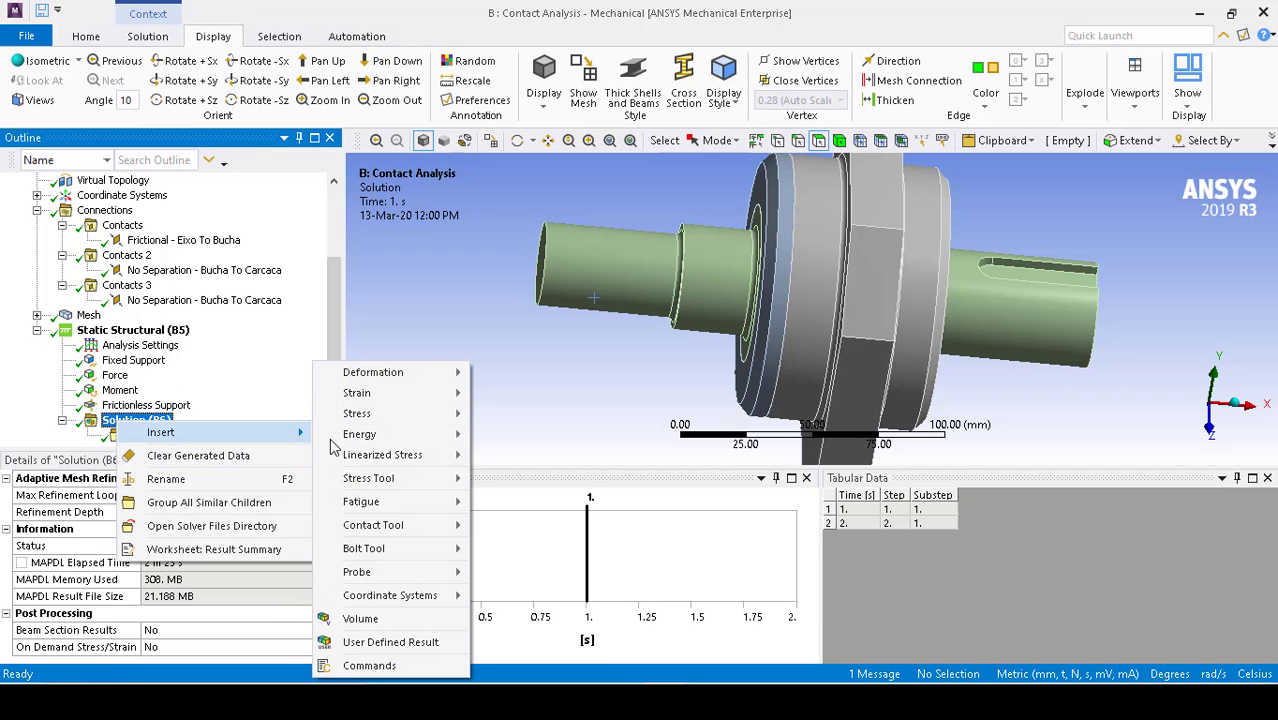
mouse_move(400, 372)
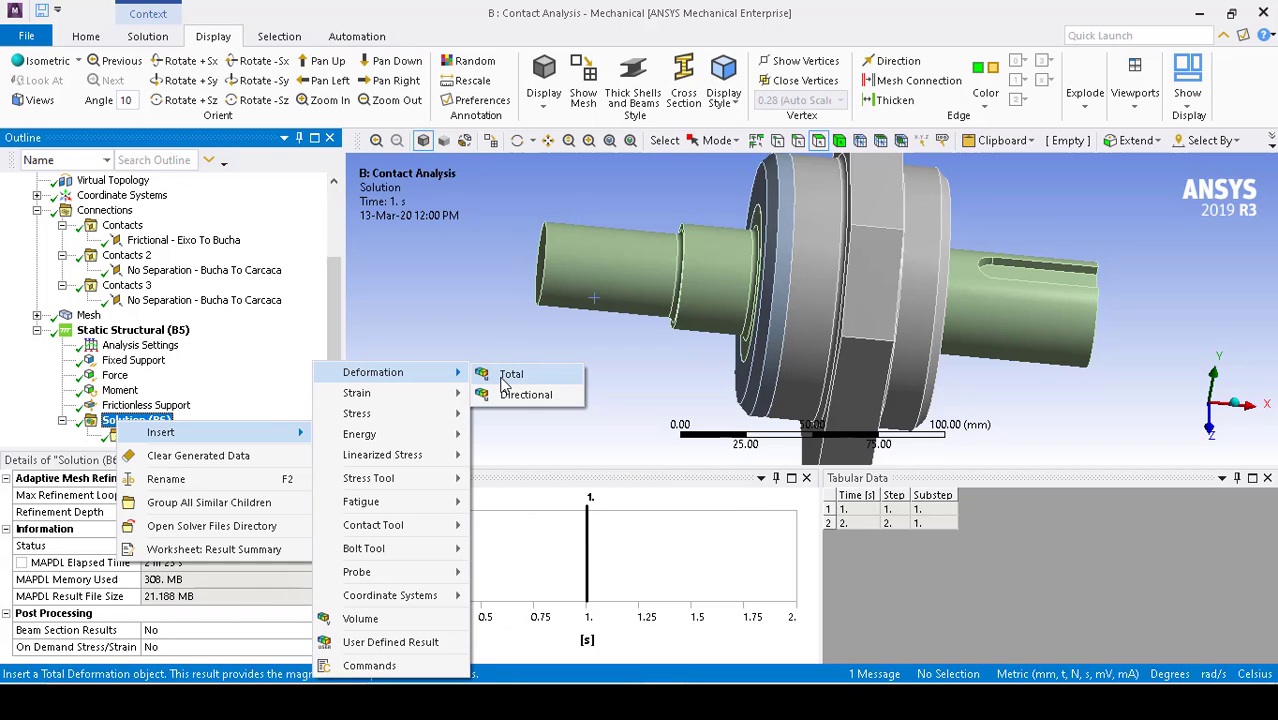
left_click(510, 375)
Add an Equivalent (von-Mises) stress result to the Solution and evaluate all results.
right_click(140, 413)
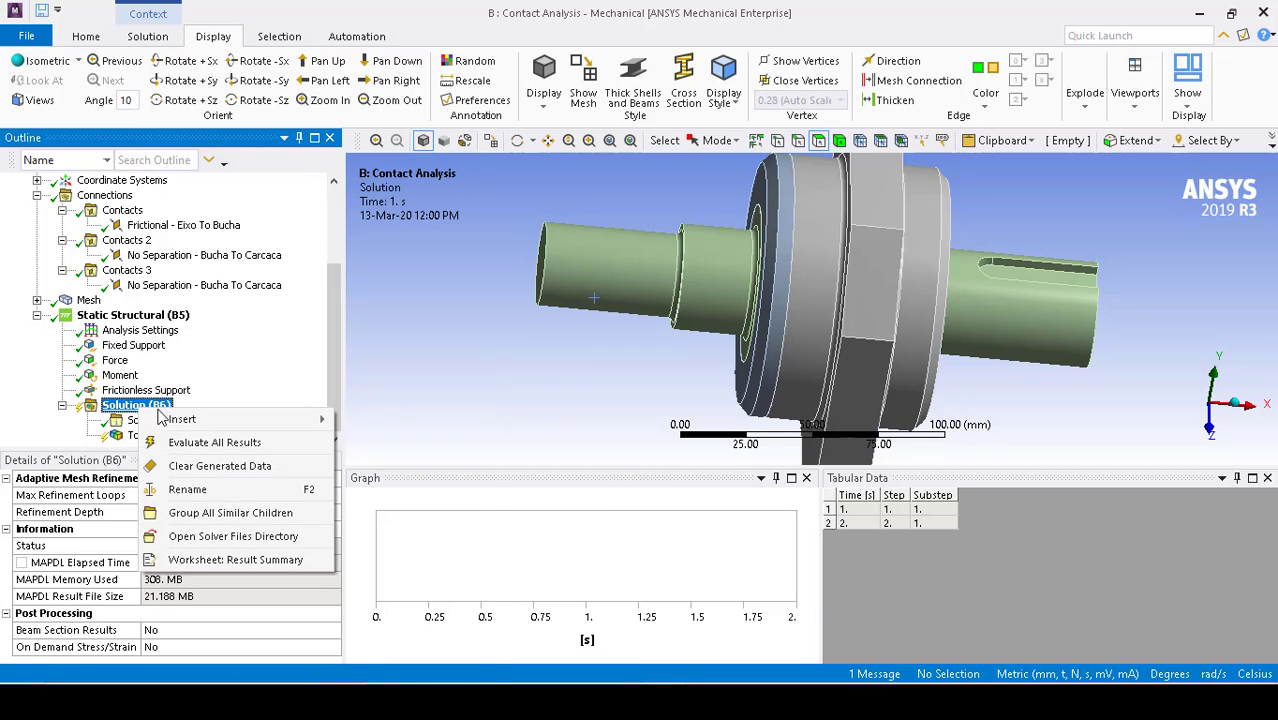
mouse_move(180, 420)
mouse_move(432, 420)
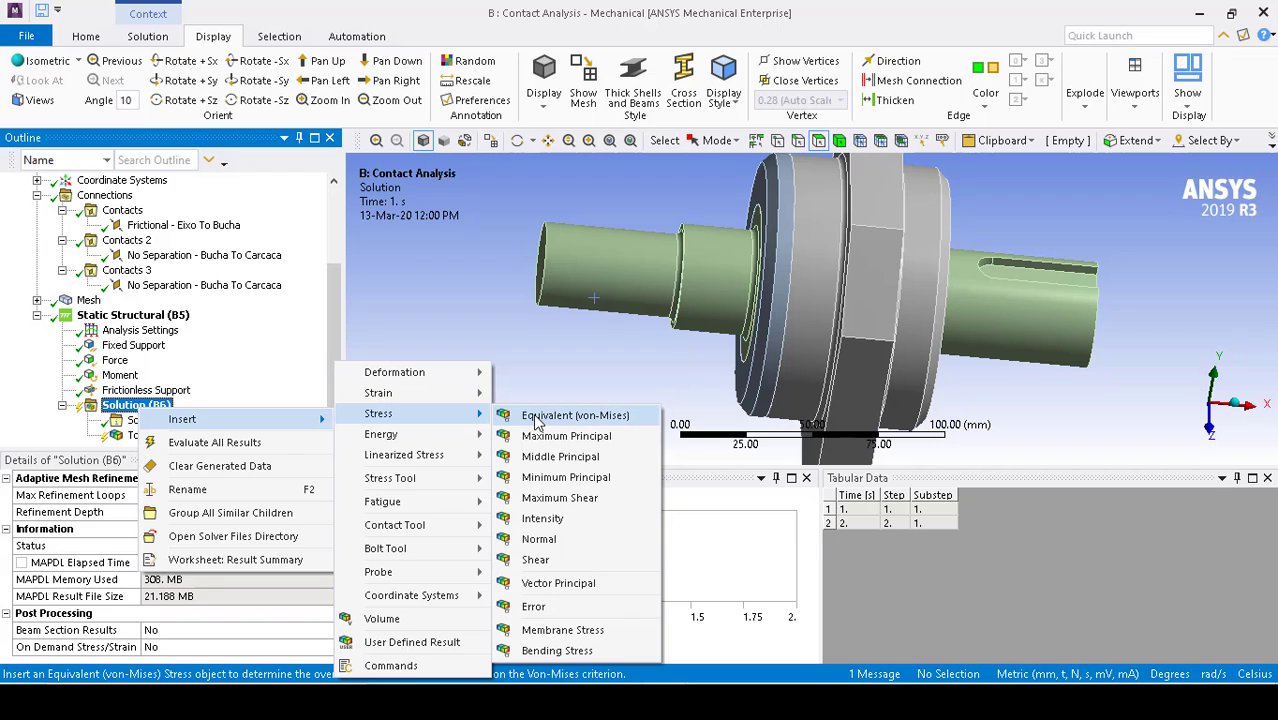
left_click(565, 416)
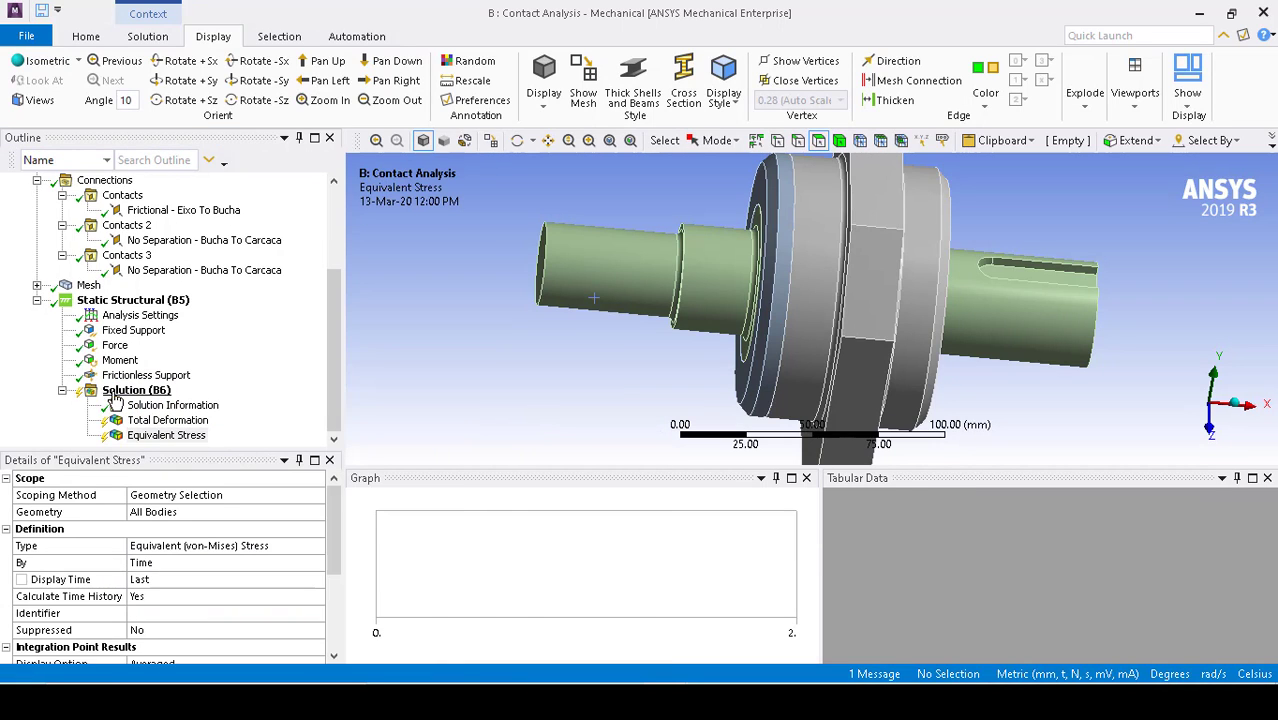
right_click(115, 400)
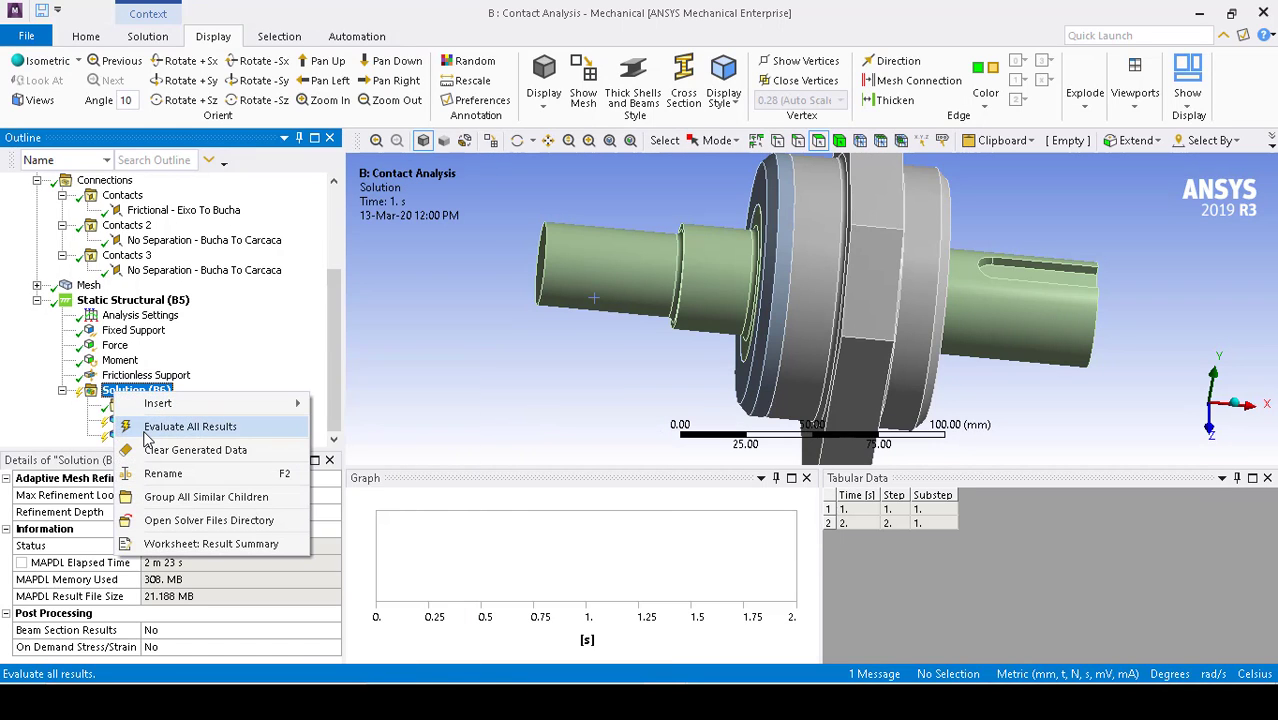
left_click(147, 430)
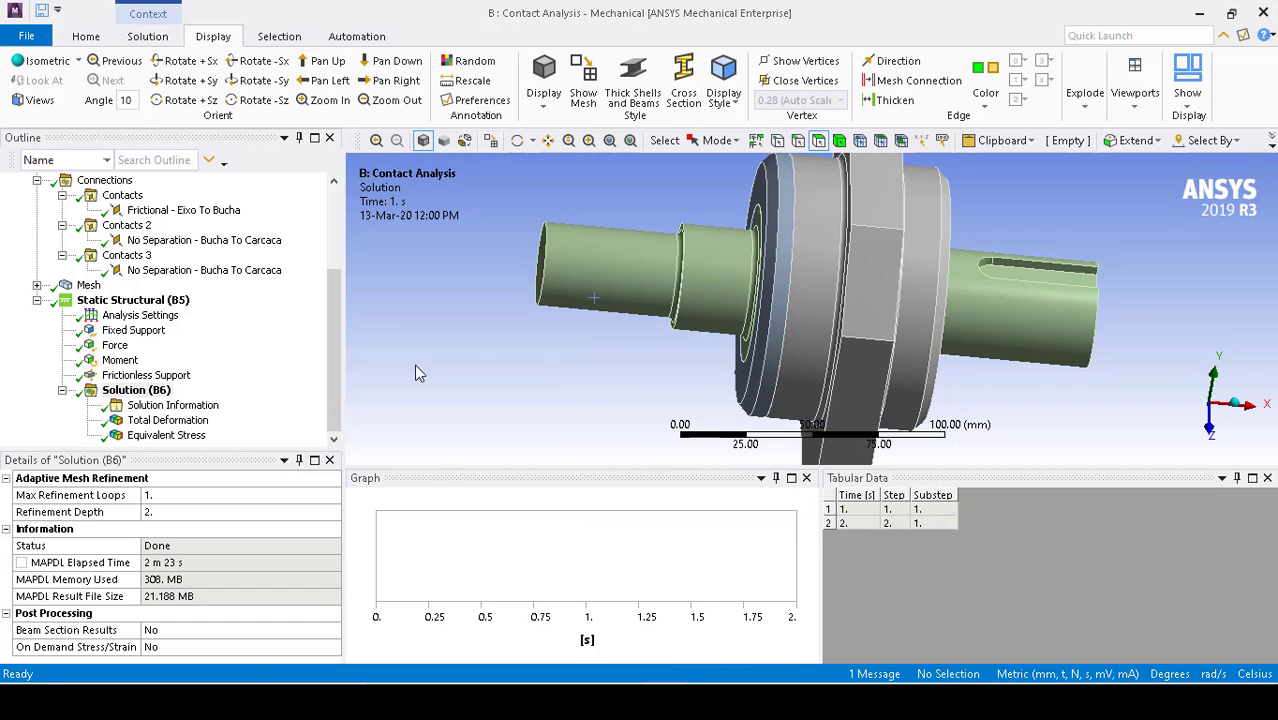
Display the Total Deformation result, inspect the assembly from both shaft ends and play the deformation animation, then pause it.
left_click(200, 421)
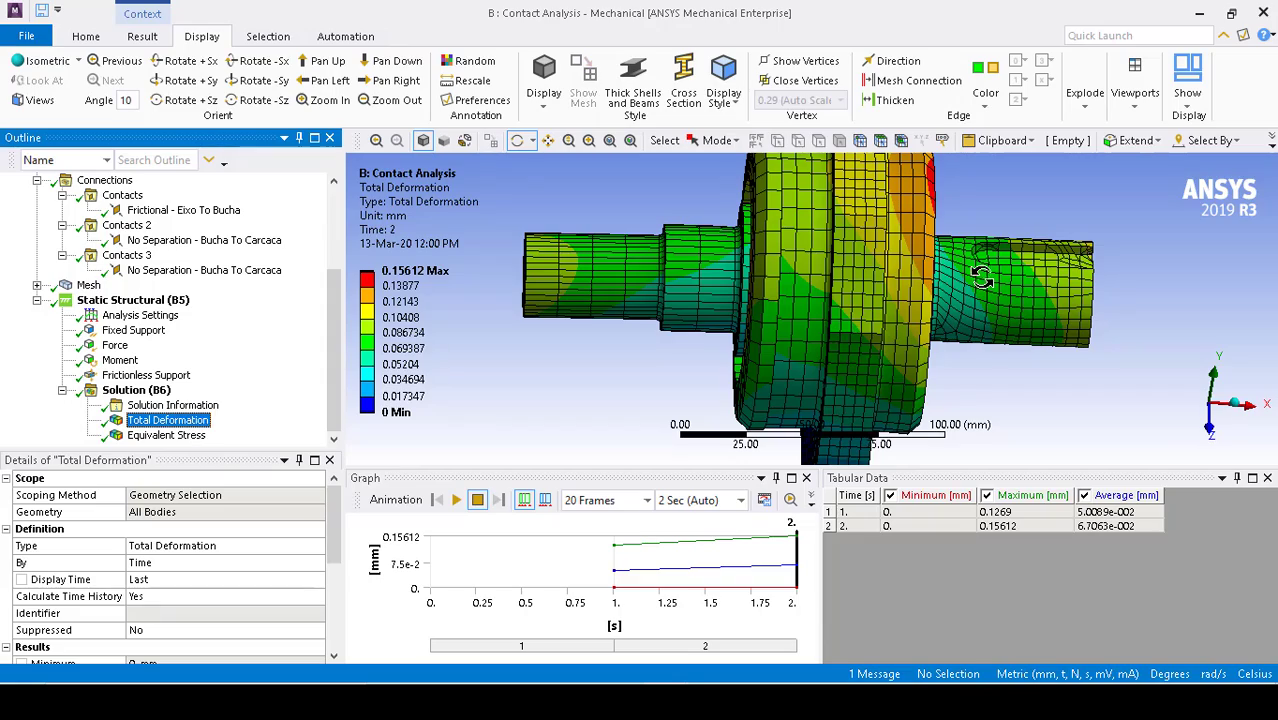
left_click_drag(970, 373, 708, 336)
scroll(160, 274, "up", 3)
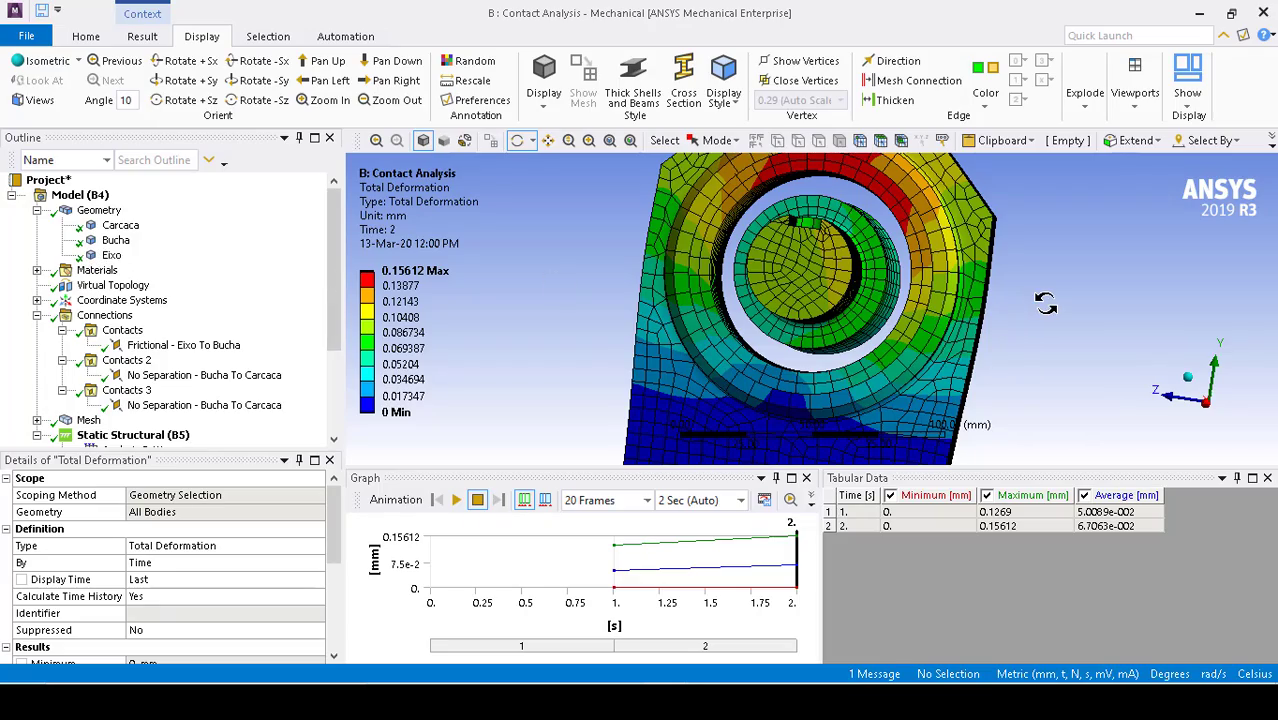
left_click_drag(1045, 303, 586, 308)
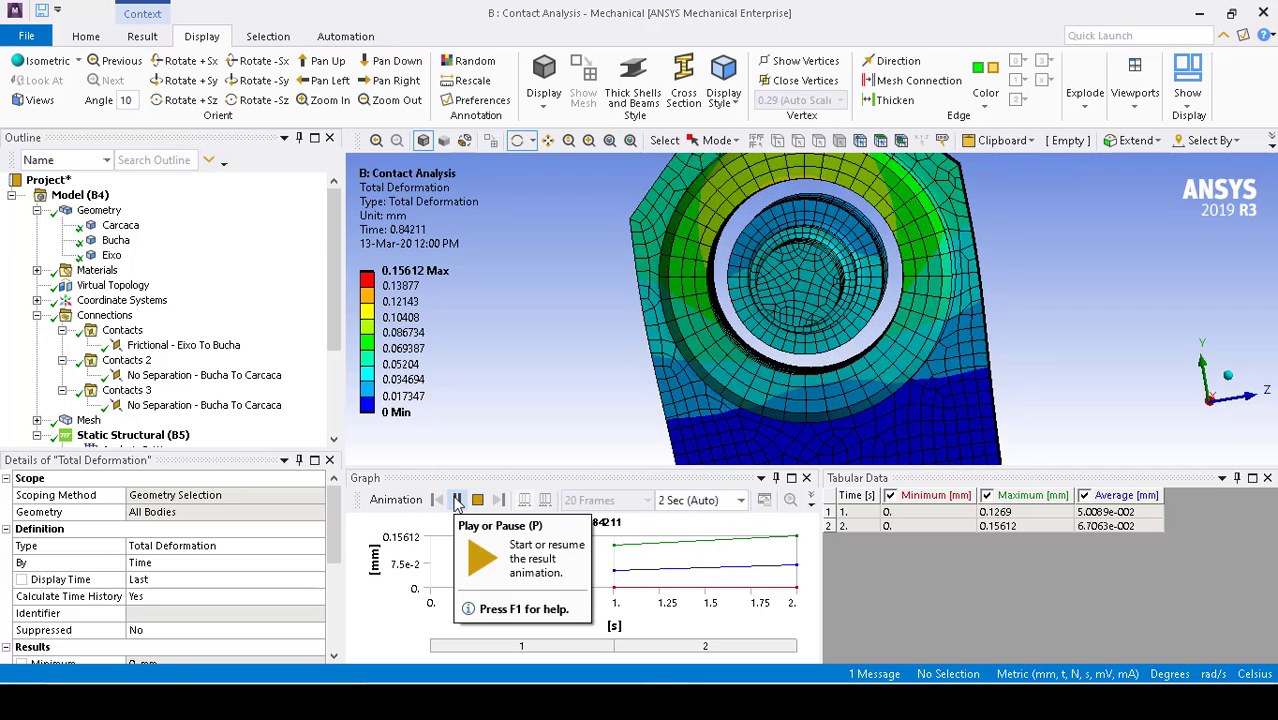
left_click(456, 501)
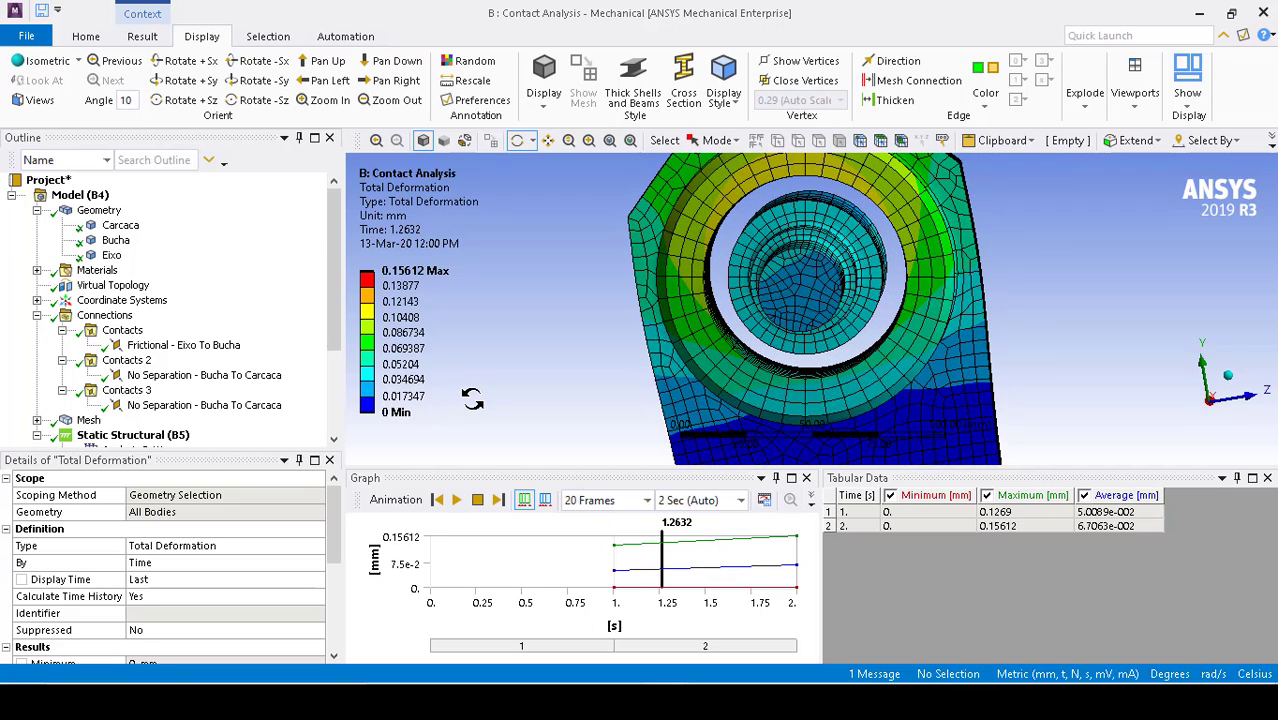
Display the Equivalent Stress result and start its animation.
scroll(202, 383, "down", 3)
left_click(166, 436)
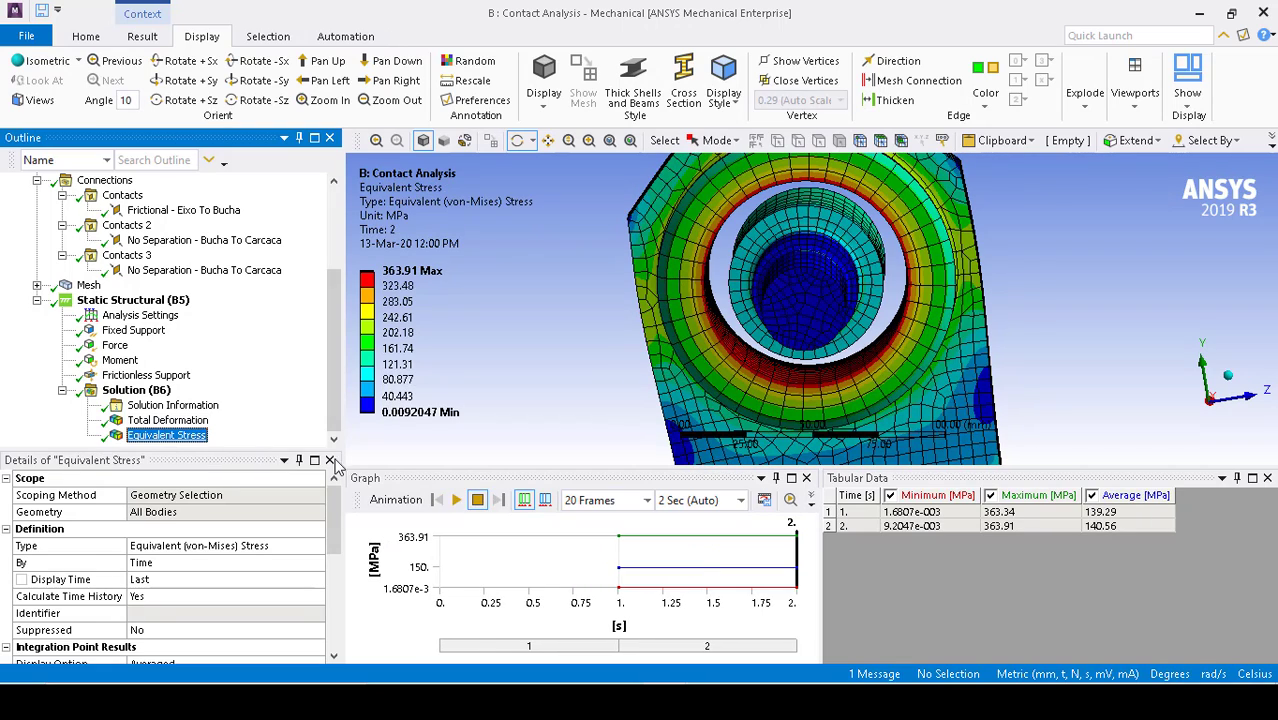
left_click(456, 502)
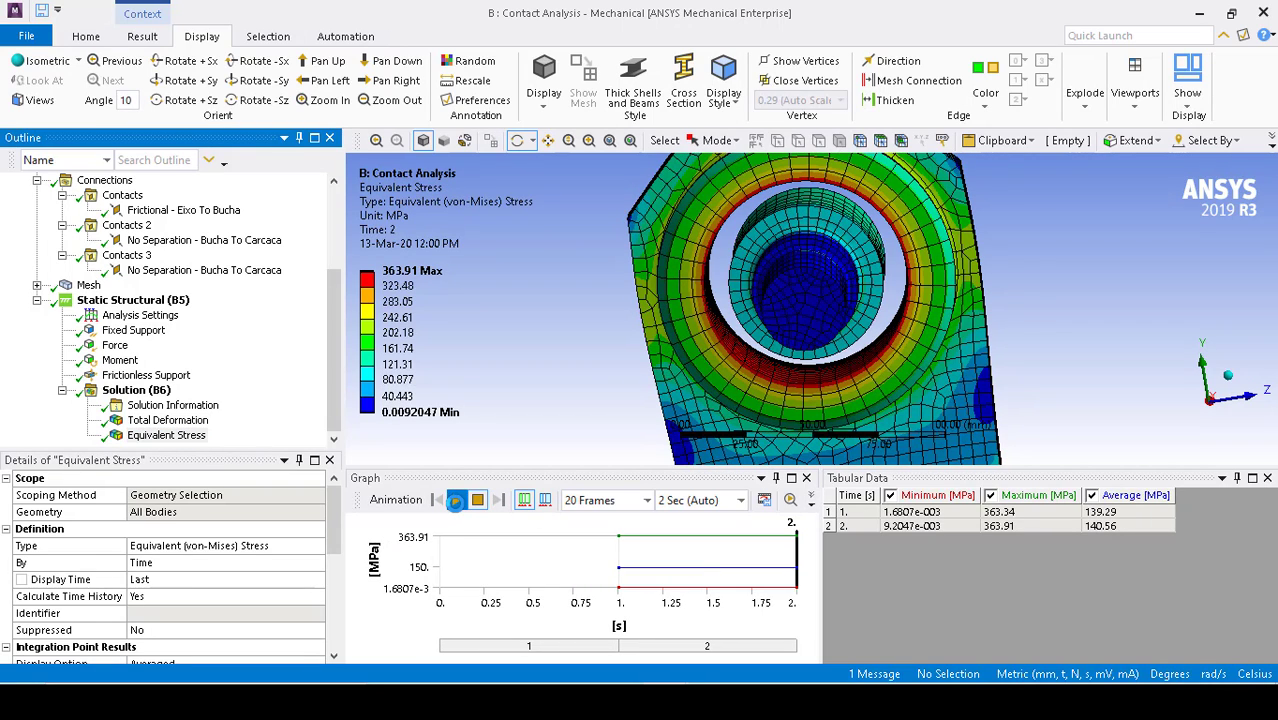